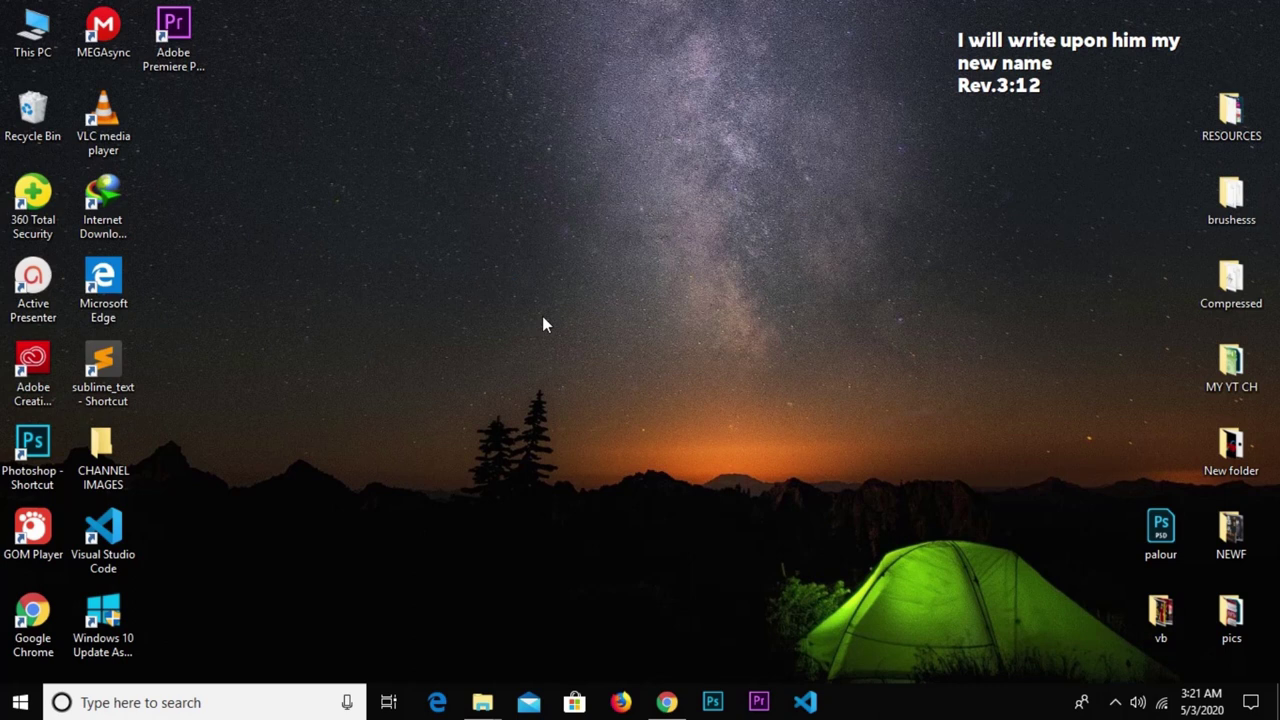
Step: Refresh the Windows desktop twice from its right-click menu
{"action": "right_click", "coordinate": [590, 349]}
{"action": "left_click", "coordinate": [598, 342]}
{"action": "right_click", "coordinate": [598, 342]}
{"action": "left_click", "coordinate": [640, 396]}
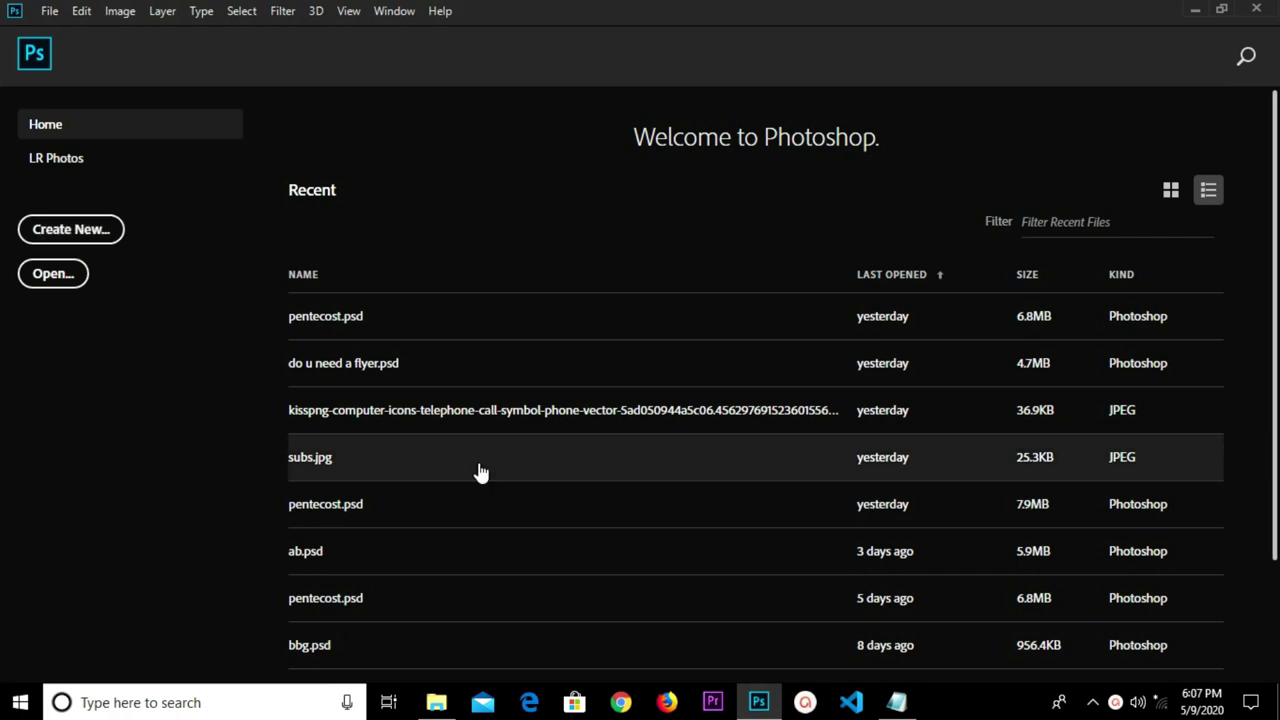
Step: Create a new A3 print document, 297 × 420 mm at 300 ppi, with a white background
{"action": "key", "text": "ctrl+n"}
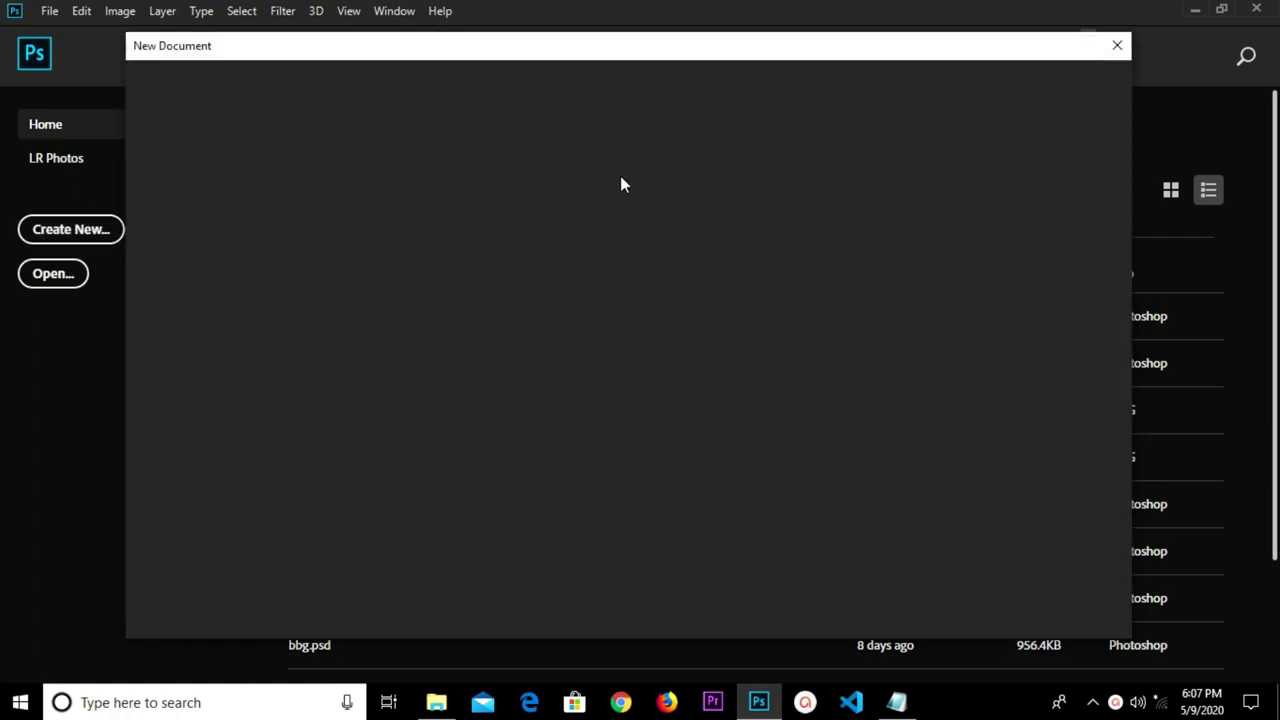
{"action": "left_click", "coordinate": [658, 86]}
{"action": "left_click", "coordinate": [566, 86]}
{"action": "left_click", "coordinate": [569, 418]}
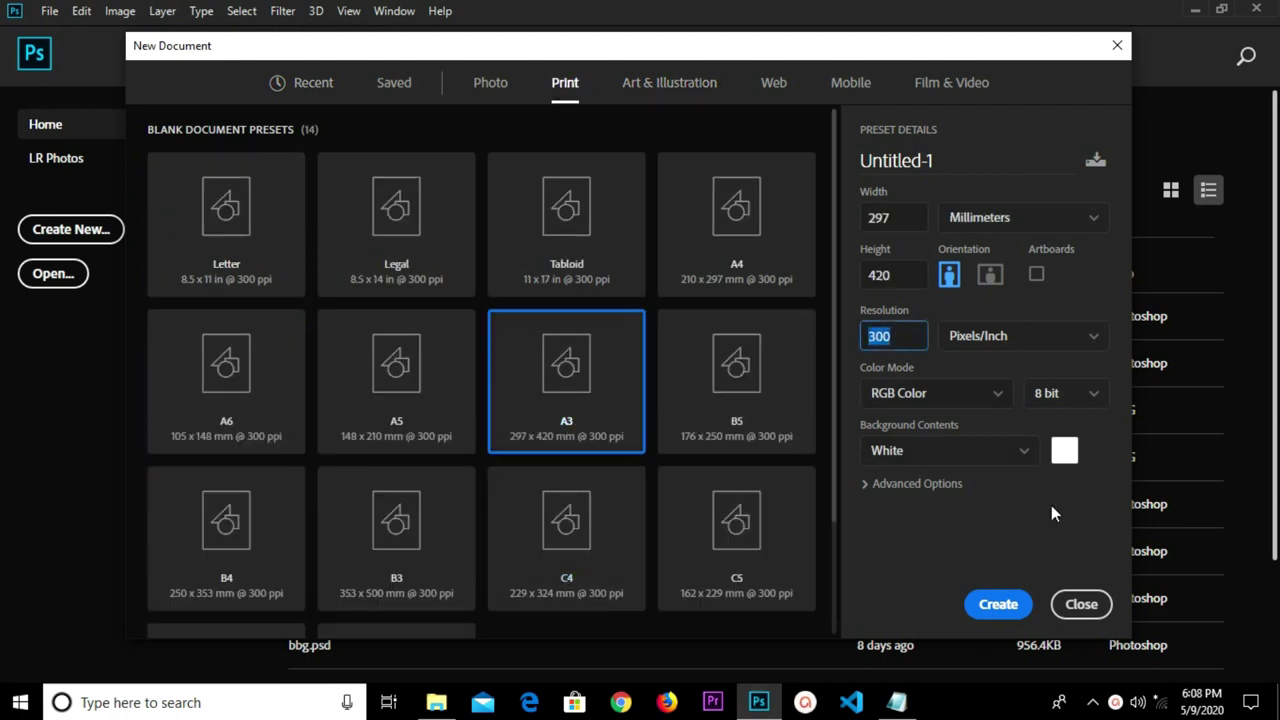
{"action": "left_click", "coordinate": [998, 604]}
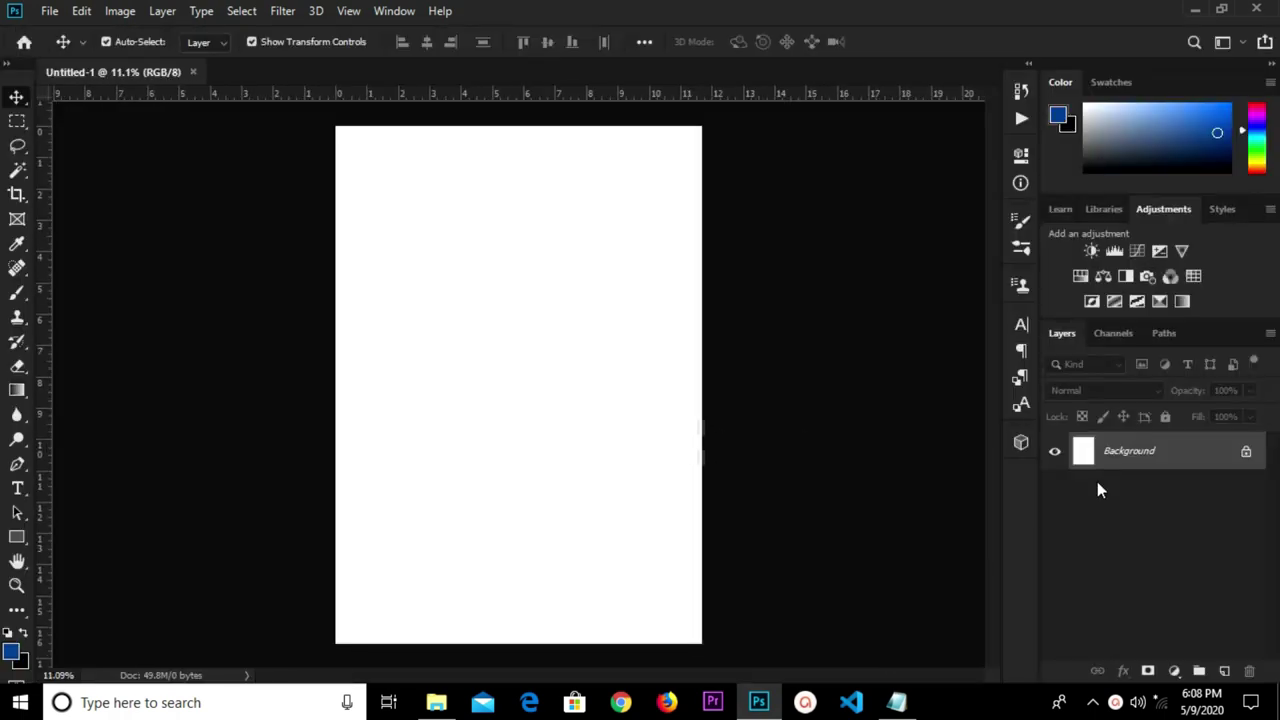
Step: Unlock the Background as Layer 0 and add a Solid Color fill layer
{"action": "double_click", "coordinate": [1150, 451]}
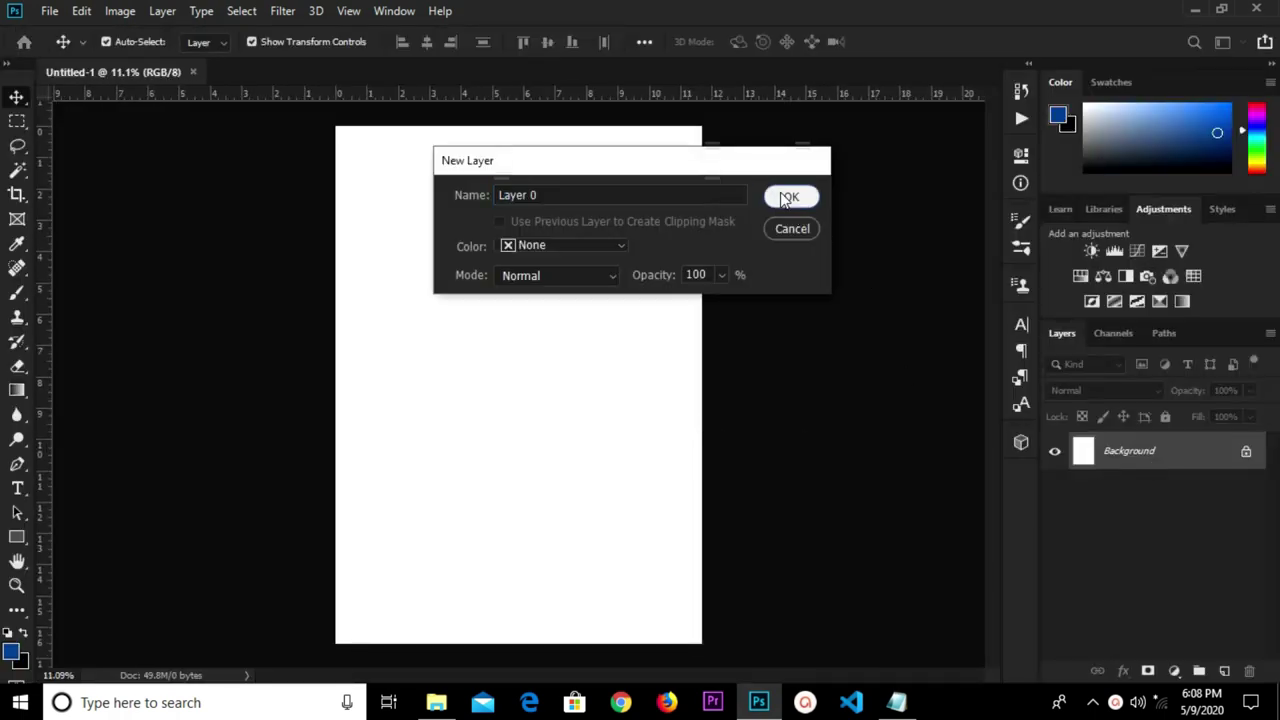
{"action": "left_click", "coordinate": [788, 198]}
{"action": "left_click", "coordinate": [1174, 671]}
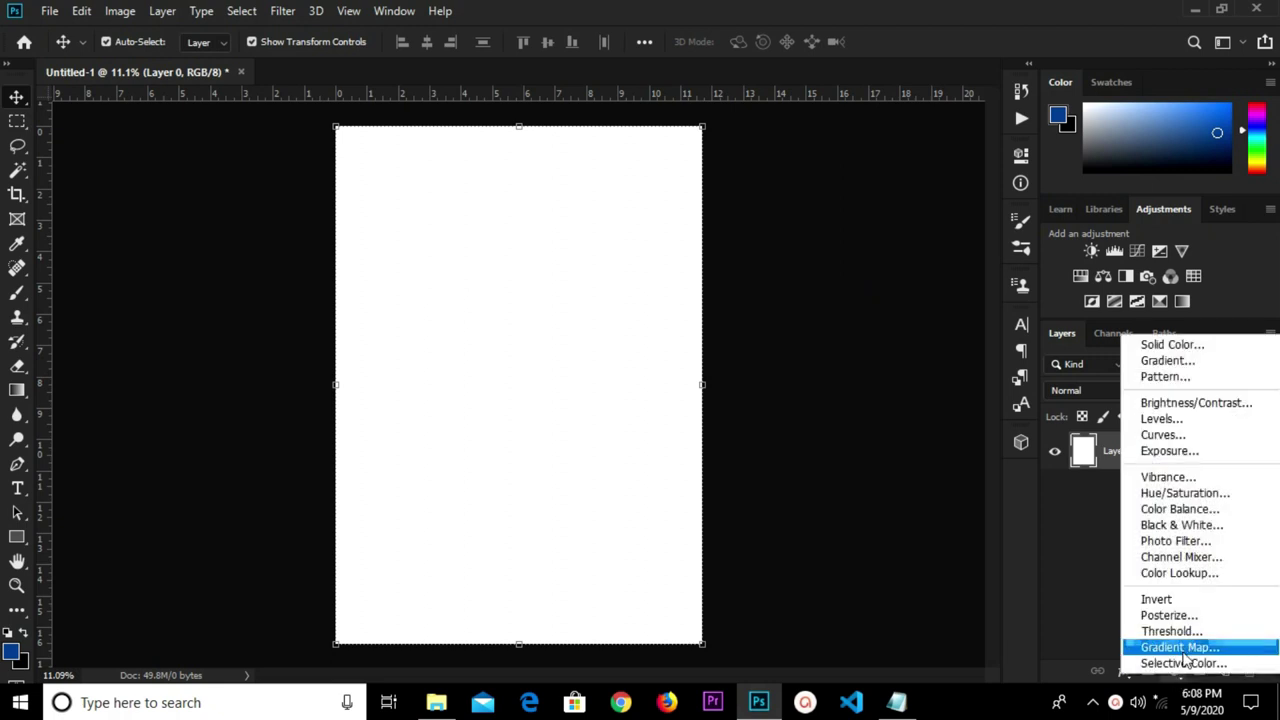
{"action": "left_click", "coordinate": [1180, 345]}
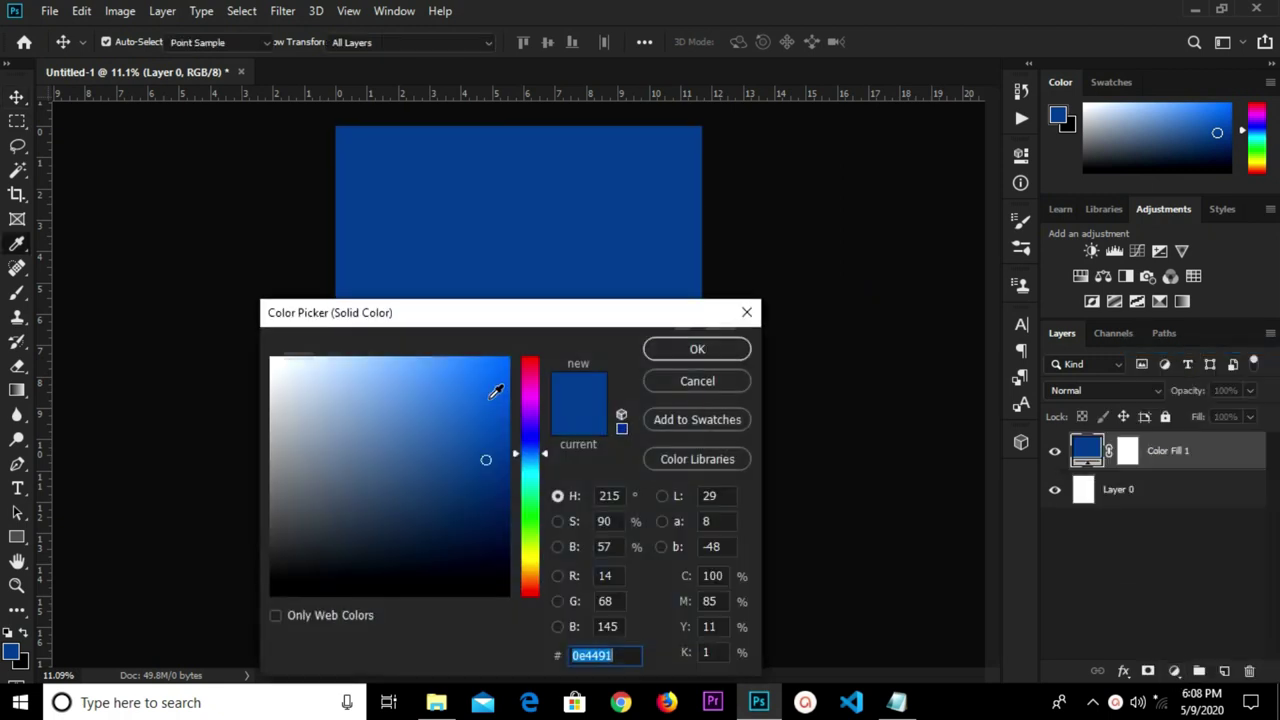
Step: Set the fill to #741036 copied from the notes, then add a second Solid Color fill layer
{"action": "left_click", "coordinate": [855, 665]}
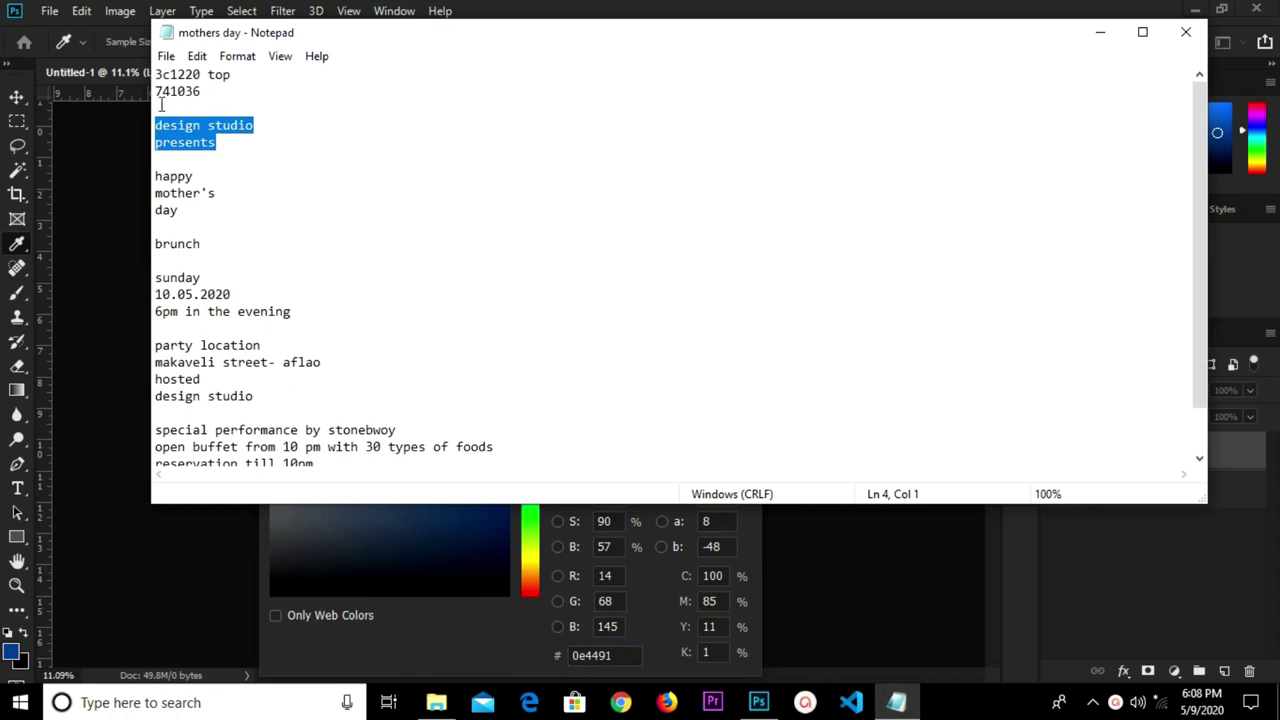
{"action": "left_click_drag", "start_coordinate": [202, 92], "coordinate": [107, 91]}
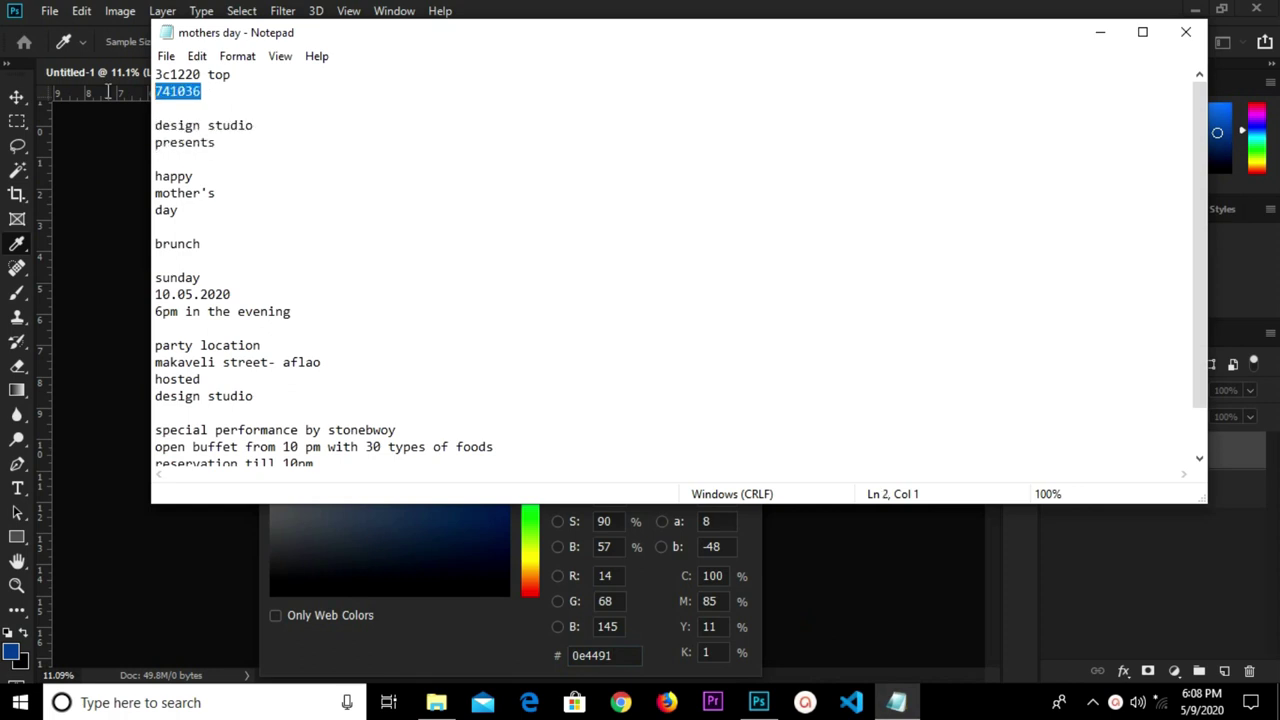
{"action": "right_click", "coordinate": [172, 95]}
{"action": "left_click", "coordinate": [215, 153]}
{"action": "left_click", "coordinate": [514, 594]}
{"action": "left_click", "coordinate": [596, 656]}
{"action": "right_click", "coordinate": [597, 652]}
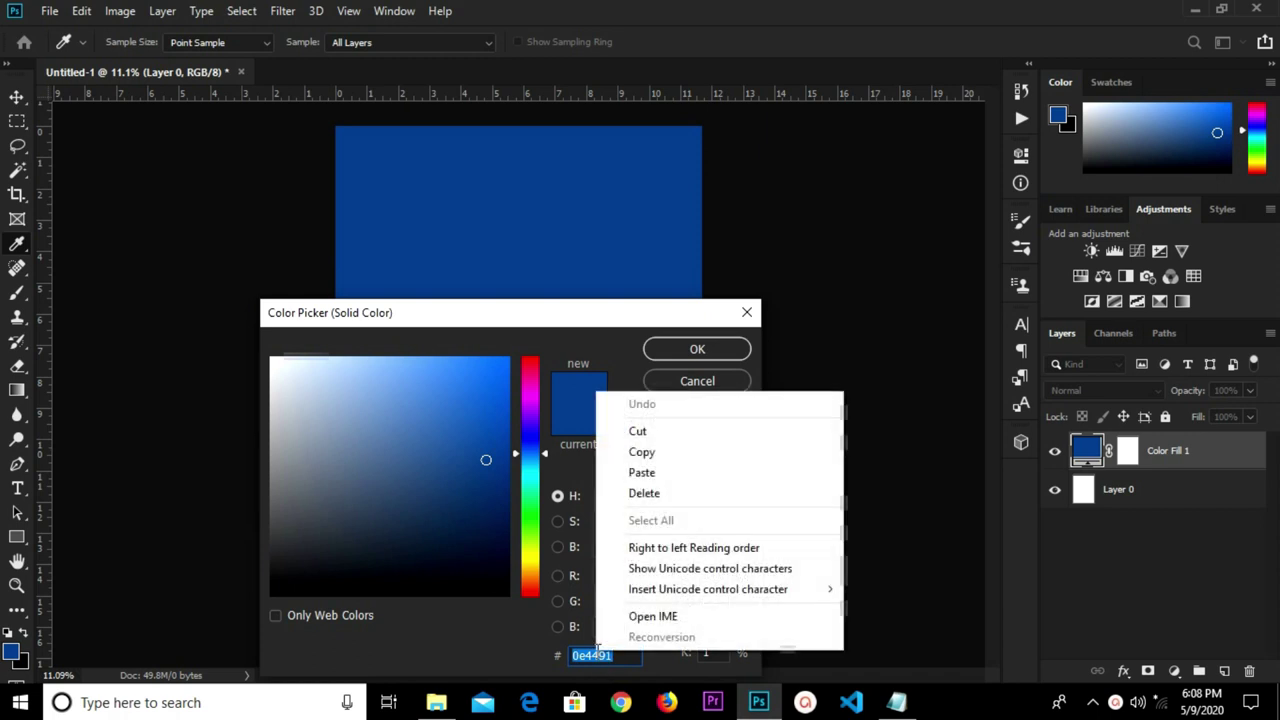
{"action": "left_click", "coordinate": [660, 471]}
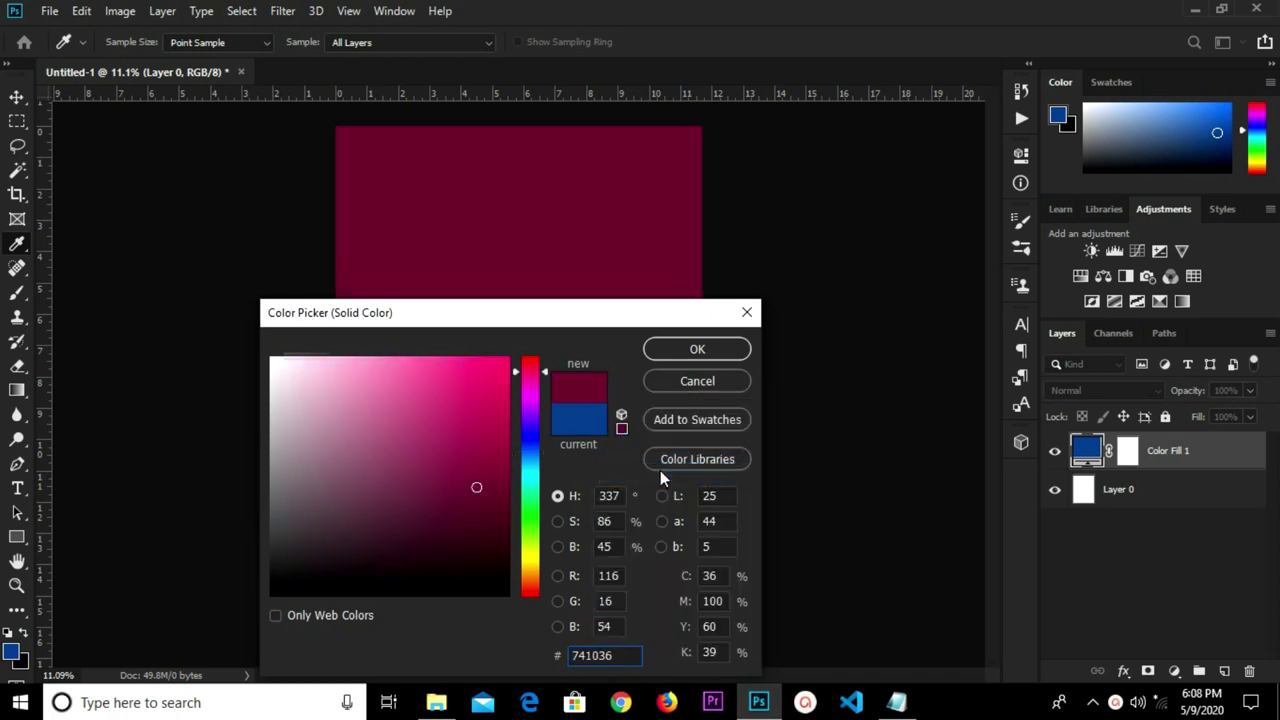
{"action": "left_click", "coordinate": [697, 349]}
{"action": "left_click", "coordinate": [1174, 671]}
{"action": "left_click", "coordinate": [1168, 337]}
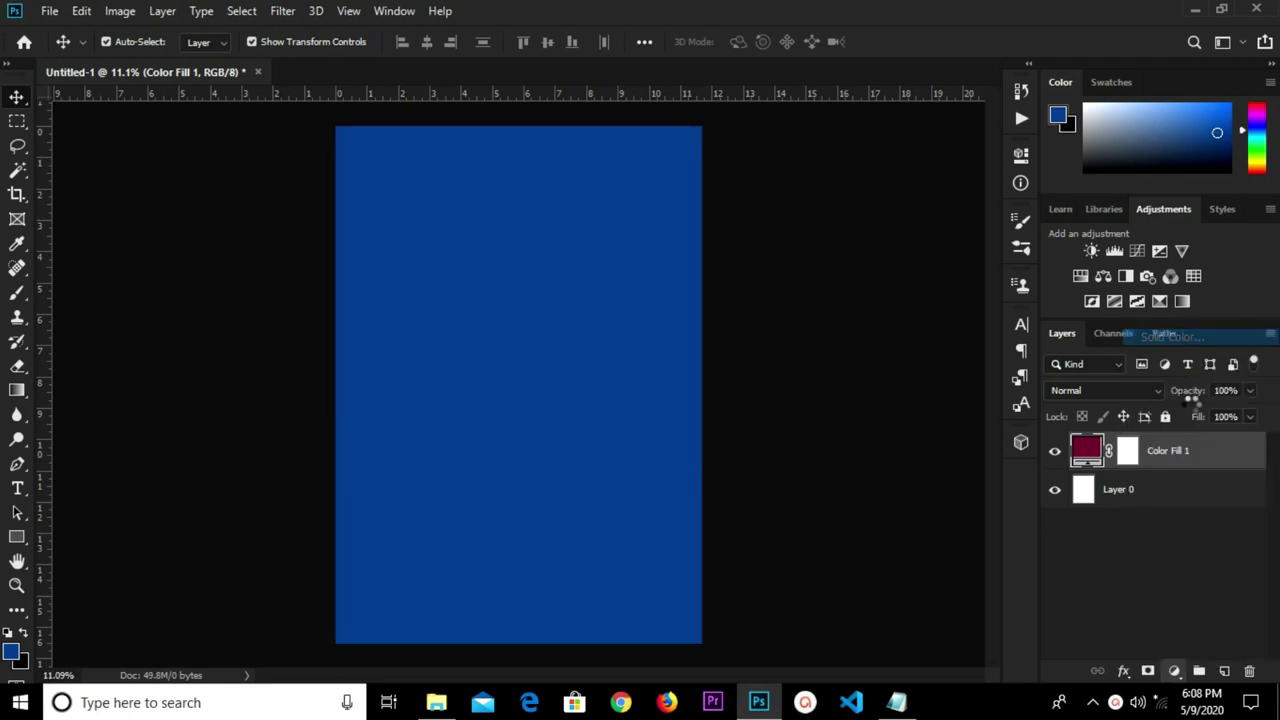
Step: Set Color Fill 2 to dark maroon #3c1220, pasting the code from the notes
{"action": "left_click", "coordinate": [896, 702]}
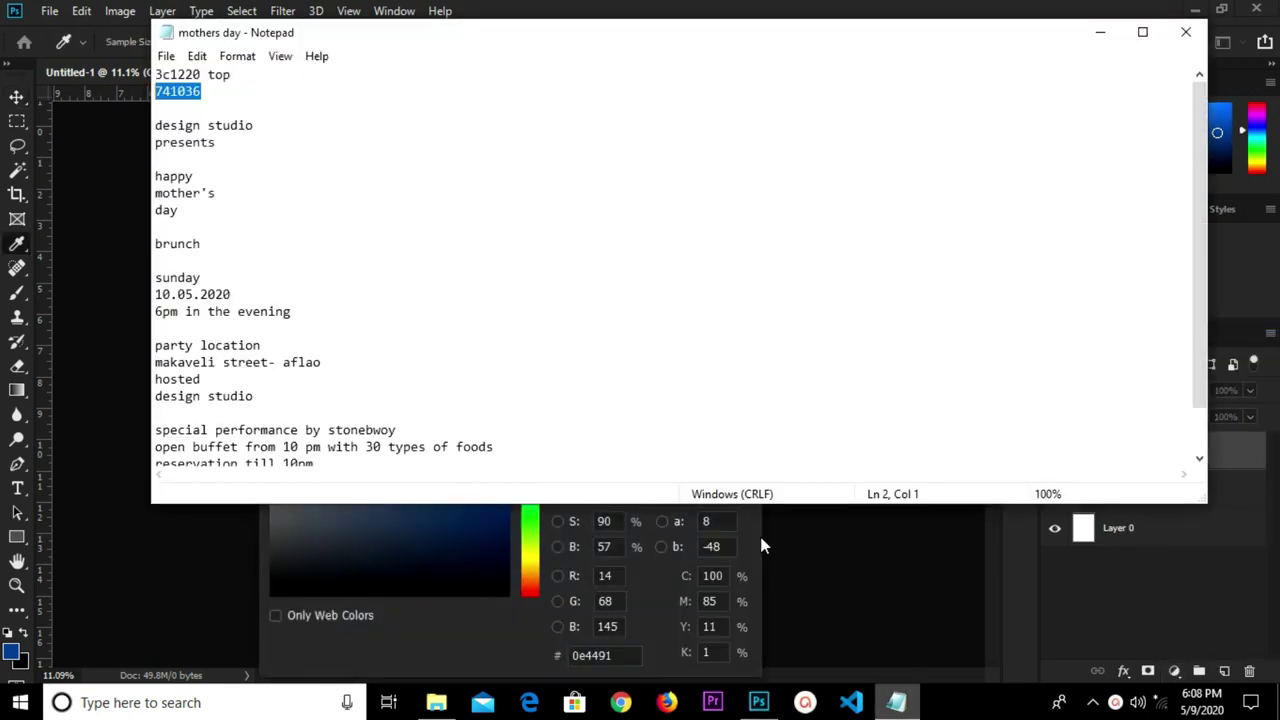
{"action": "left_click_drag", "start_coordinate": [205, 74], "coordinate": [155, 74]}
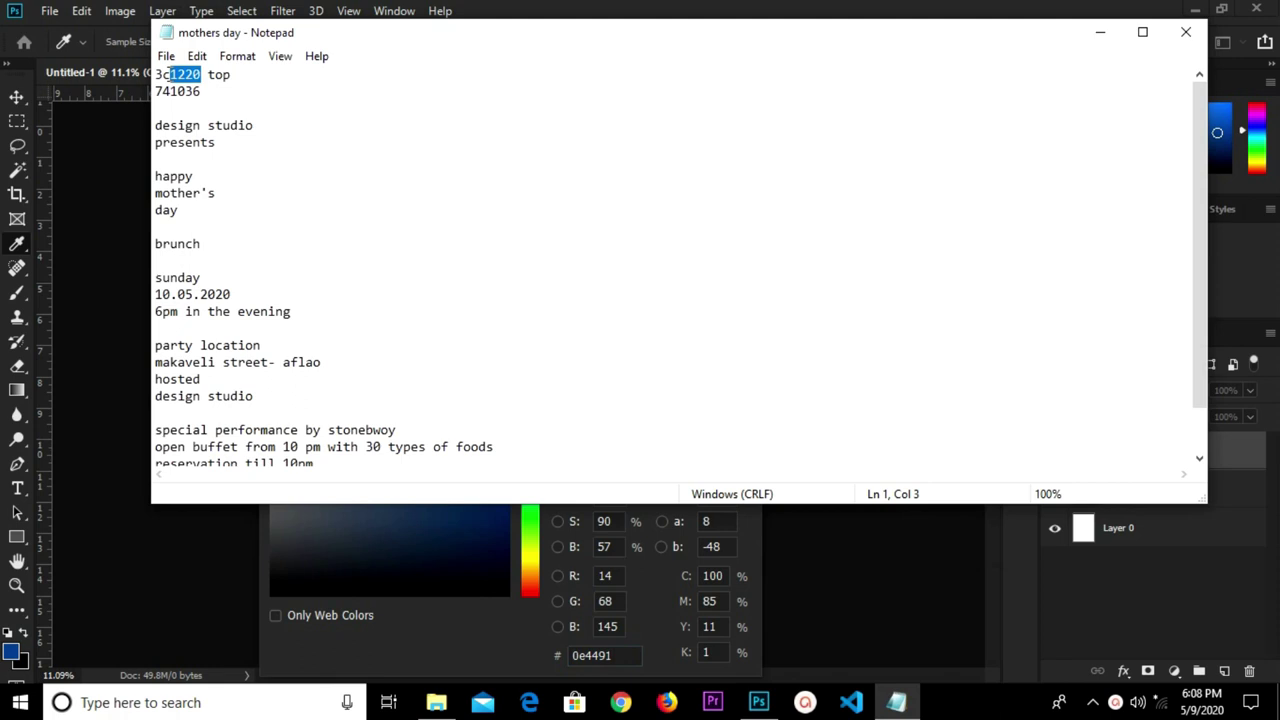
{"action": "right_click", "coordinate": [167, 75]}
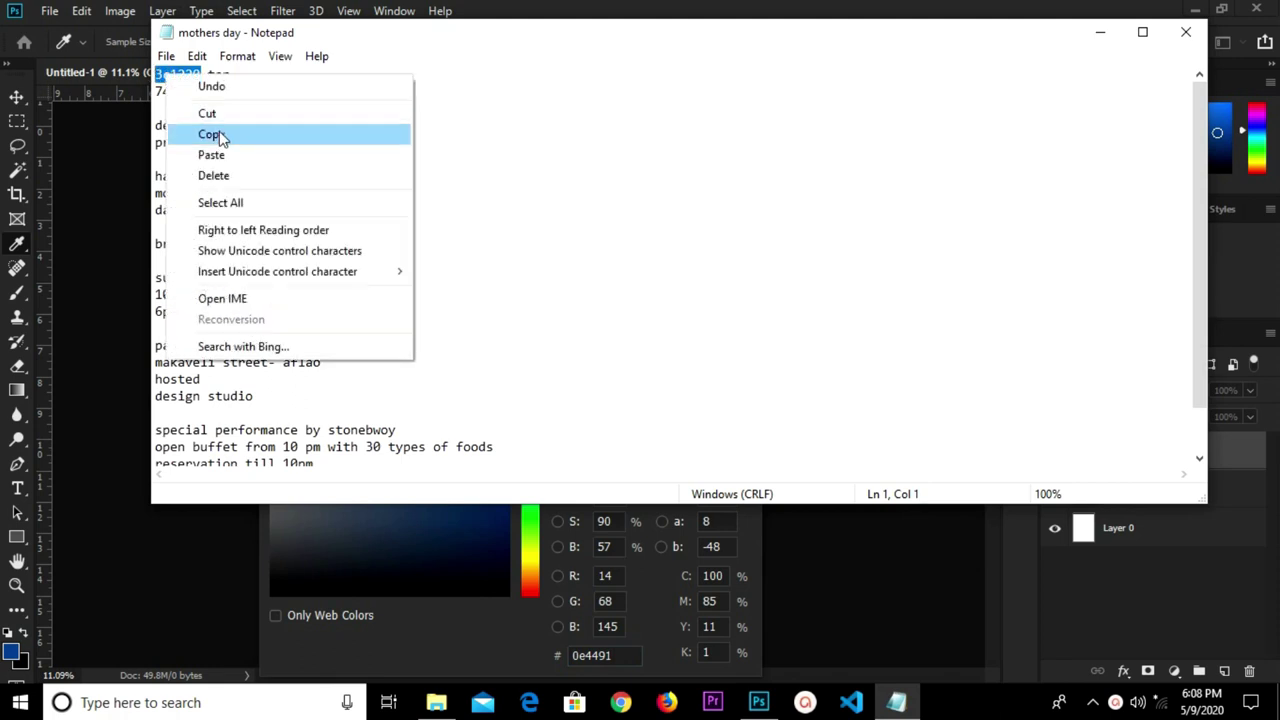
{"action": "left_click", "coordinate": [213, 135]}
{"action": "left_click", "coordinate": [1100, 32]}
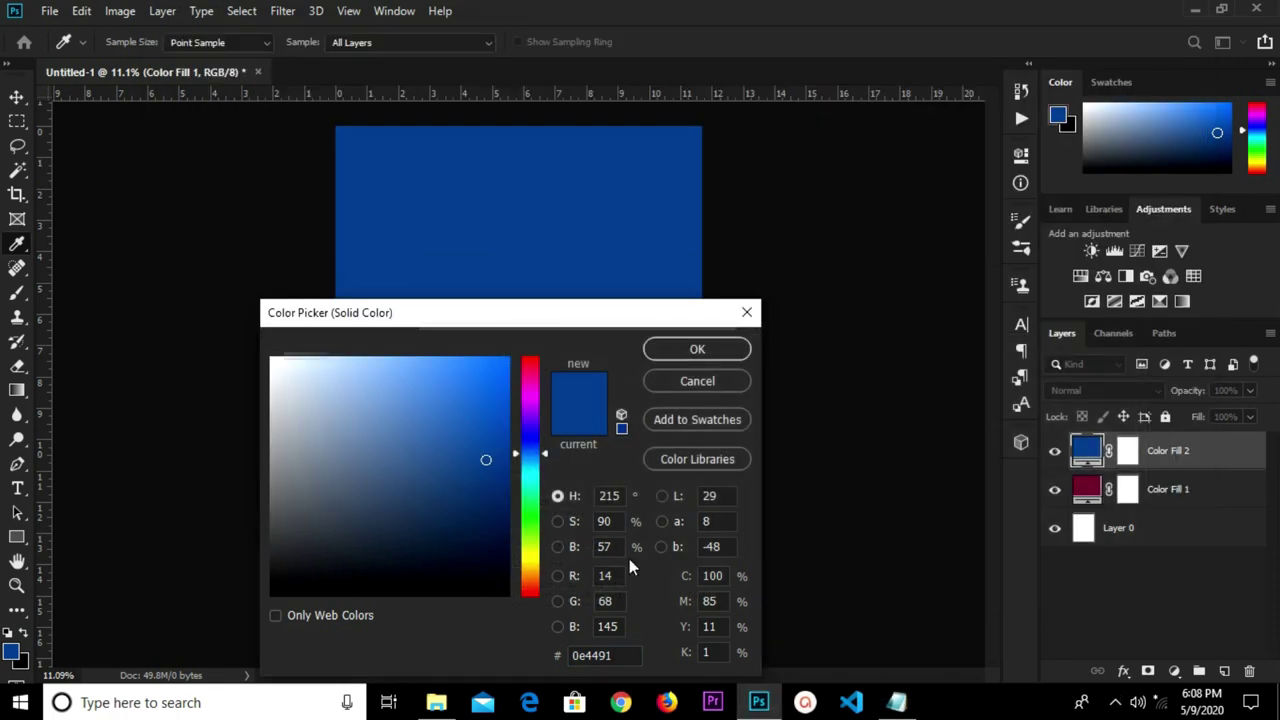
{"action": "left_click_drag", "start_coordinate": [619, 653], "coordinate": [578, 656]}
{"action": "right_click", "coordinate": [578, 655]}
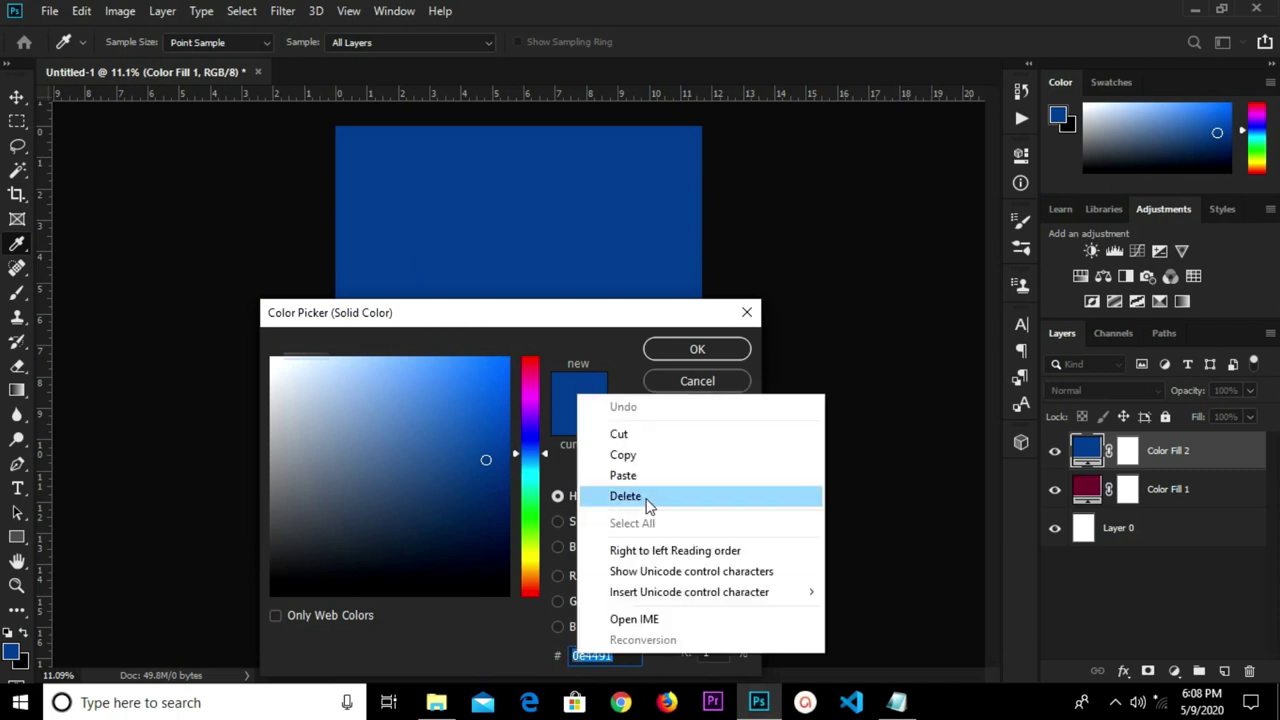
{"action": "left_click", "coordinate": [623, 475]}
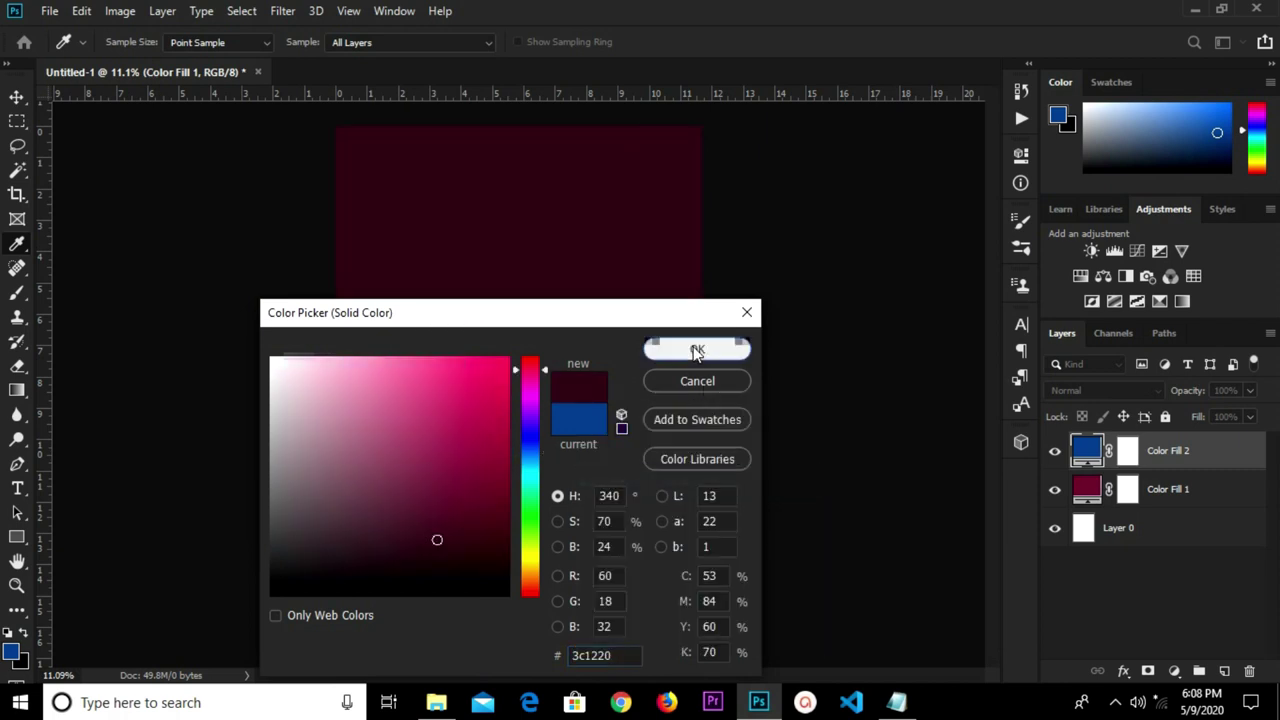
{"action": "left_click", "coordinate": [697, 349]}
{"action": "right_click", "coordinate": [14, 96]}
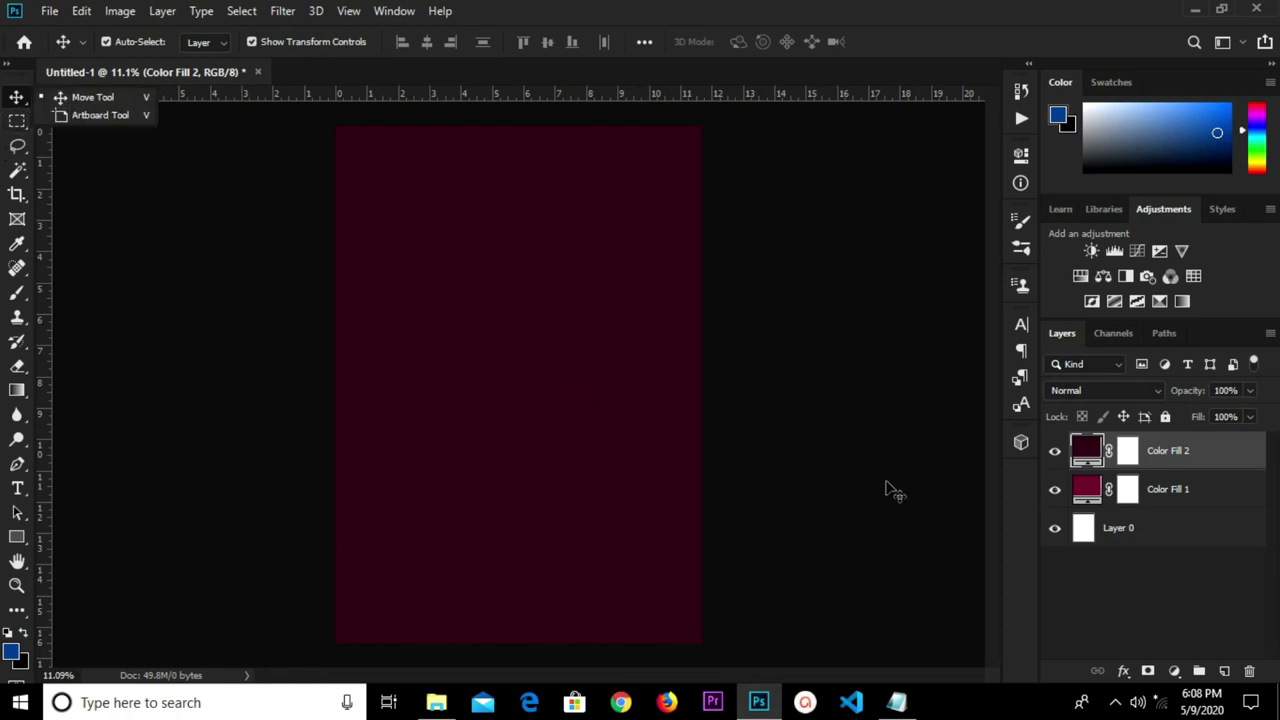
Step: Convert Color Fill 2 to a smart object and add a layer mask to it
{"action": "left_click", "coordinate": [223, 286]}
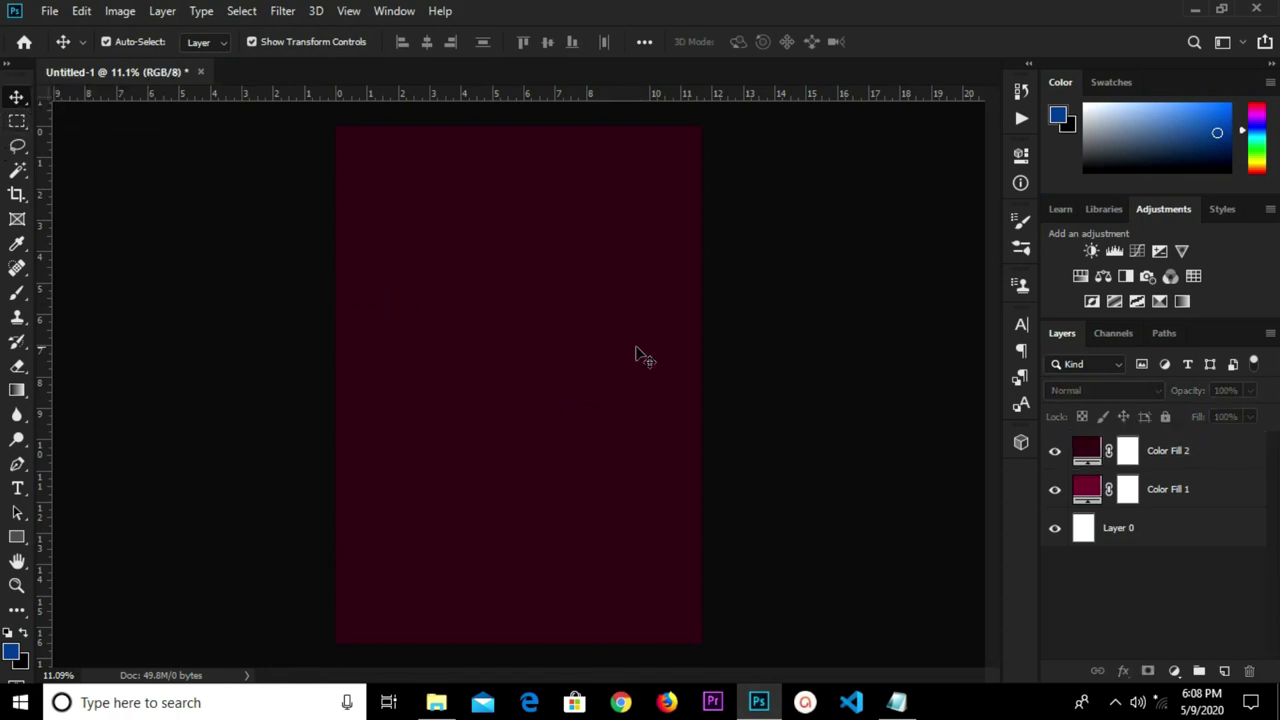
{"action": "right_click", "coordinate": [1172, 455]}
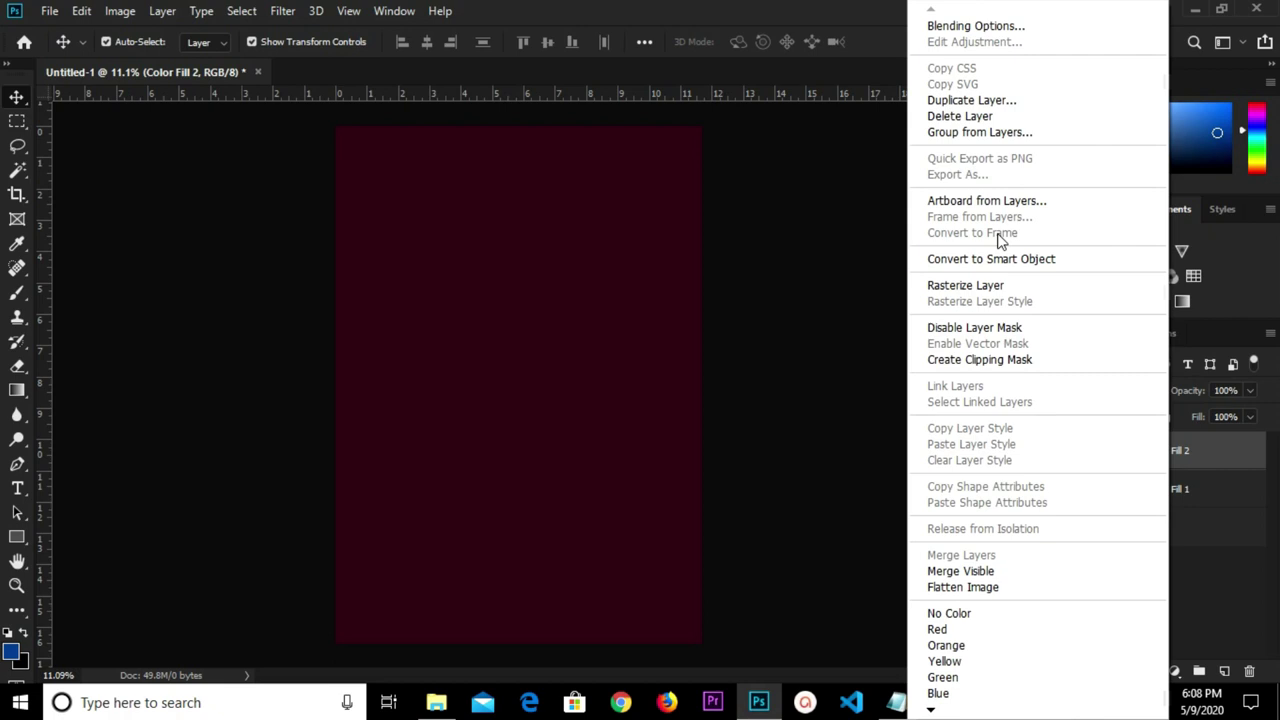
{"action": "left_click", "coordinate": [997, 262]}
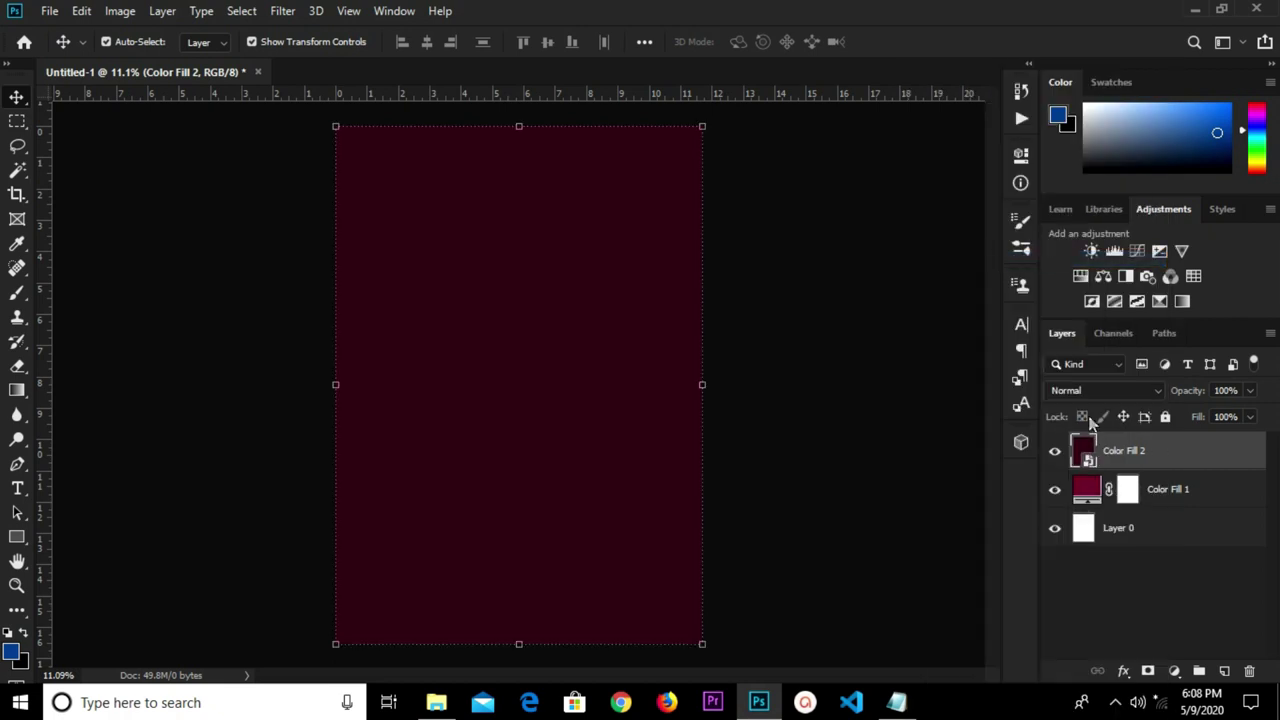
{"action": "left_click", "coordinate": [1148, 672]}
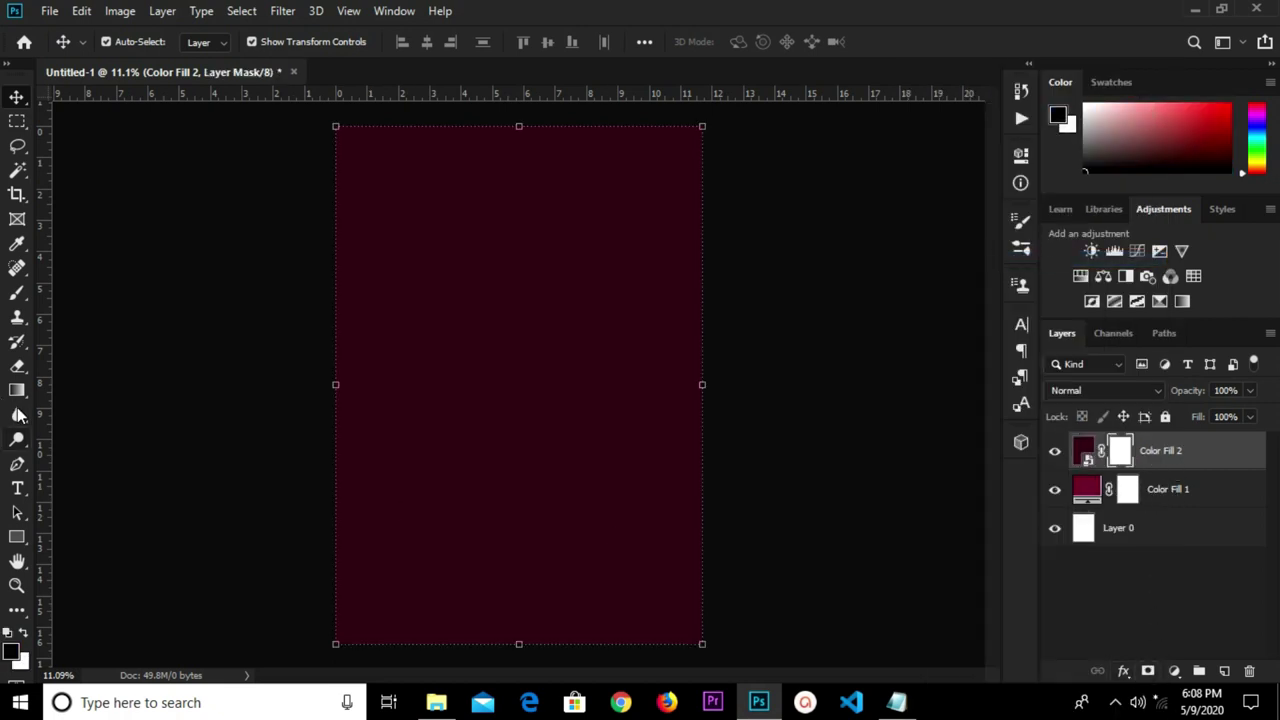
Step: Drag a Foreground to Transparent gradient upward from the canvas bottom on the mask
{"action": "left_click", "coordinate": [18, 393]}
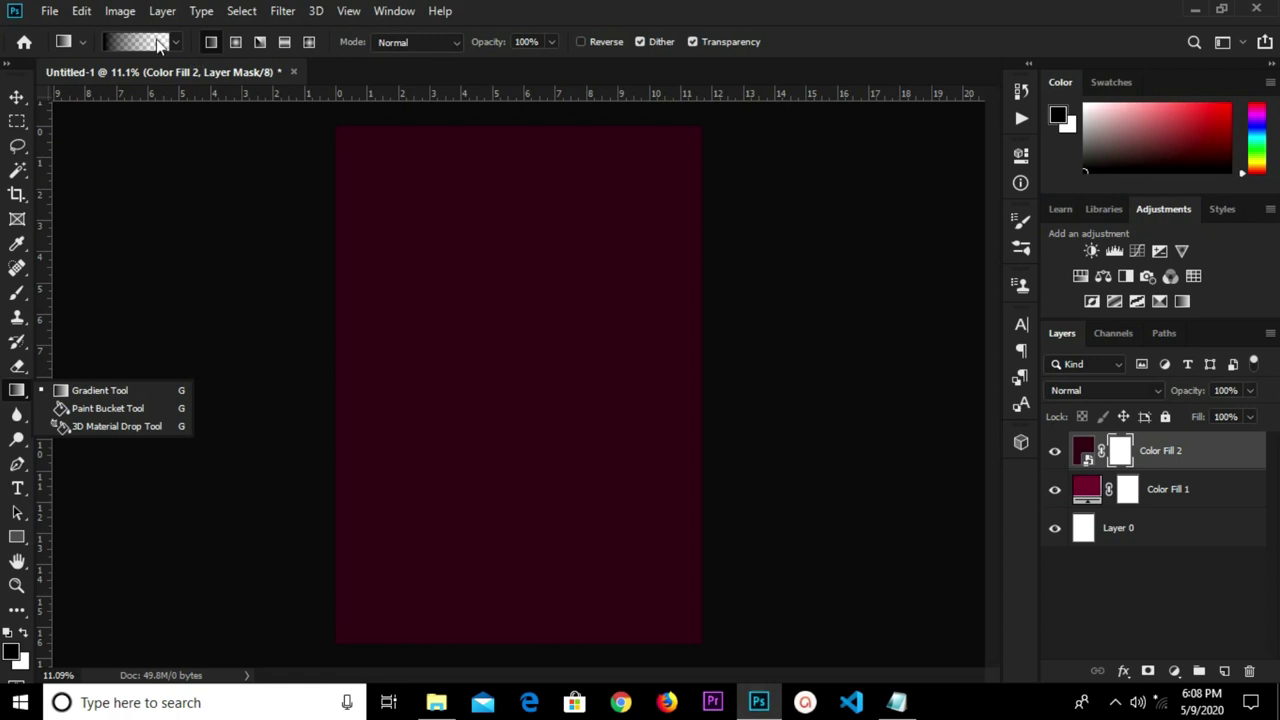
{"action": "left_click", "coordinate": [140, 42]}
{"action": "left_click", "coordinate": [490, 265]}
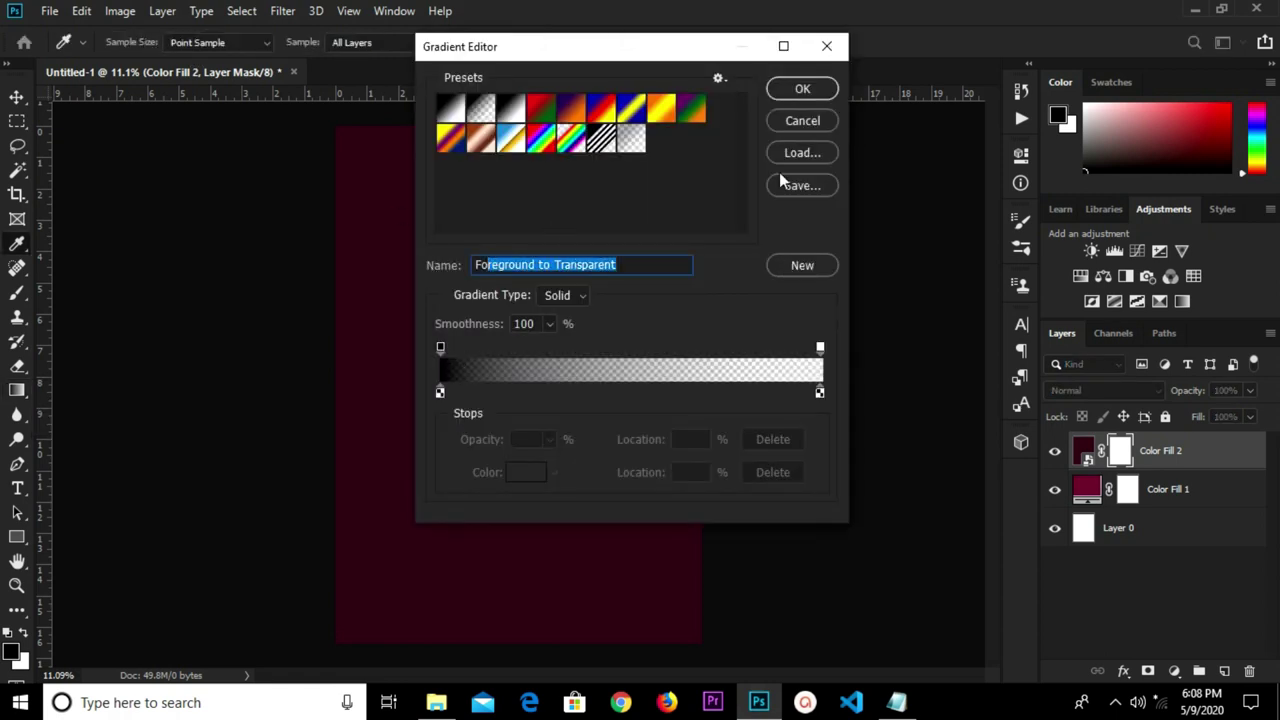
{"action": "left_click", "coordinate": [801, 91]}
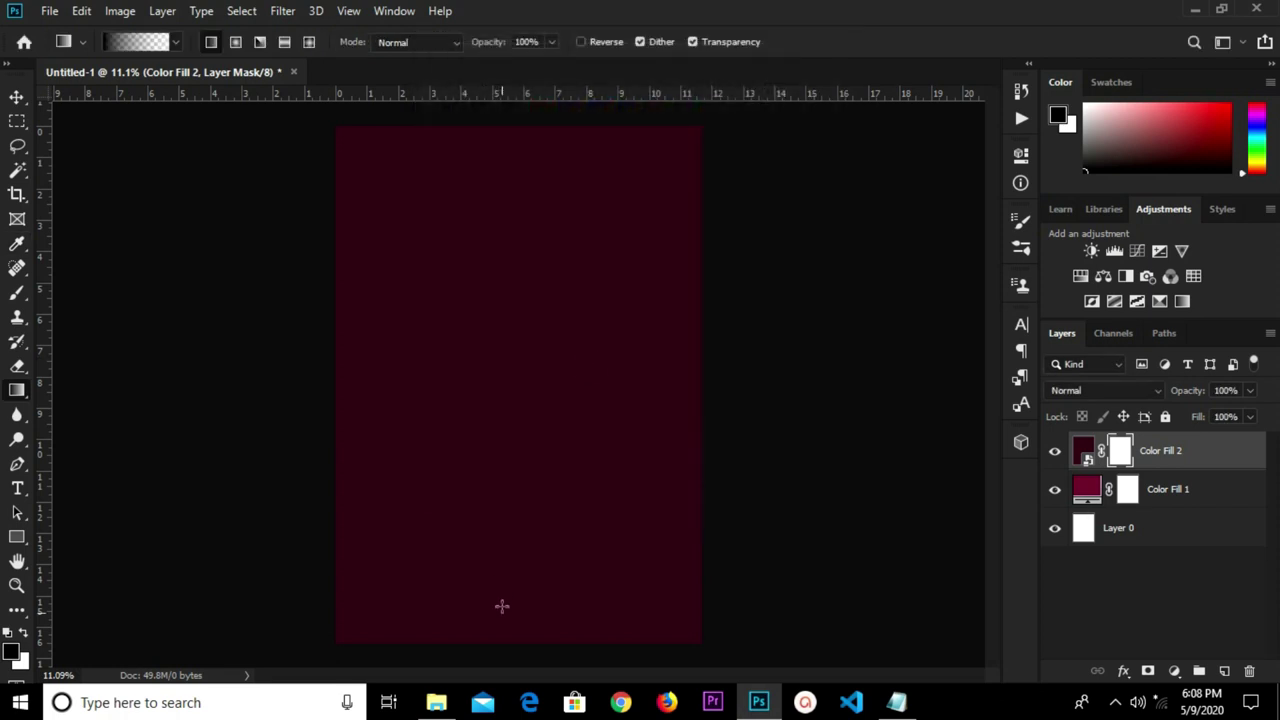
{"action": "left_click_drag", "start_coordinate": [509, 644], "coordinate": [482, 340]}
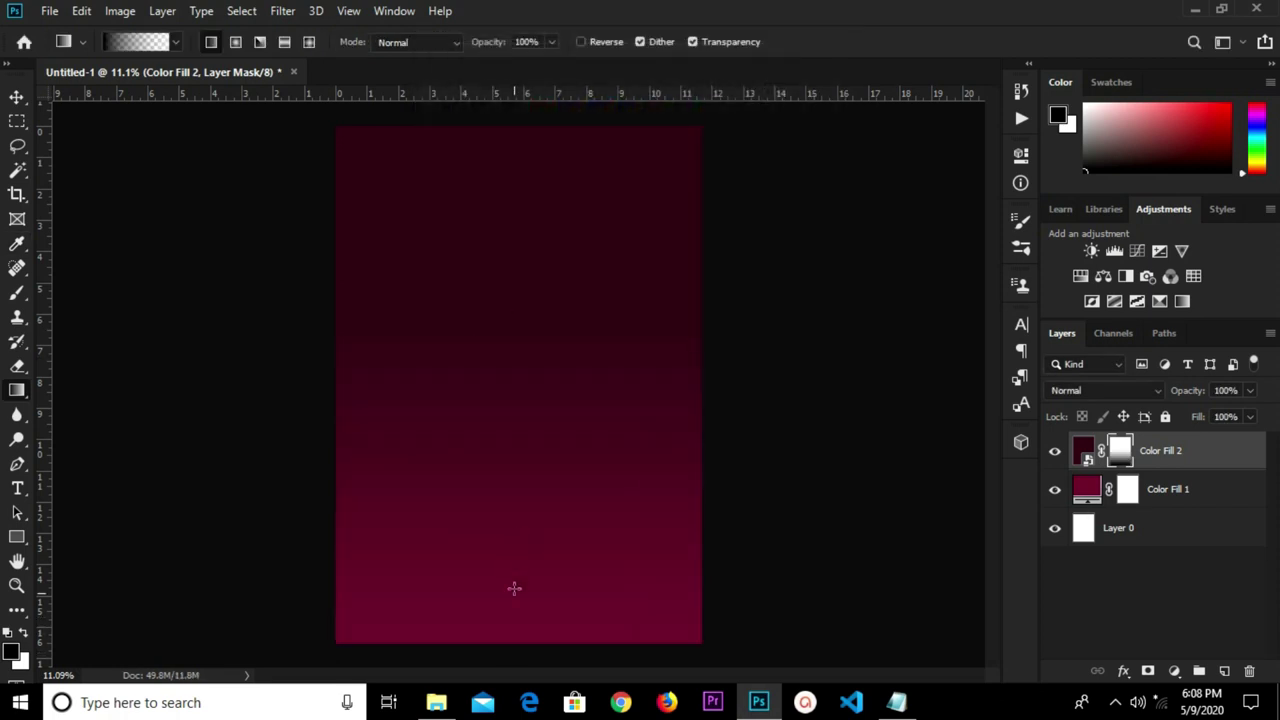
{"action": "left_click_drag", "start_coordinate": [517, 644], "coordinate": [511, 271]}
{"action": "left_click", "coordinate": [17, 97]}
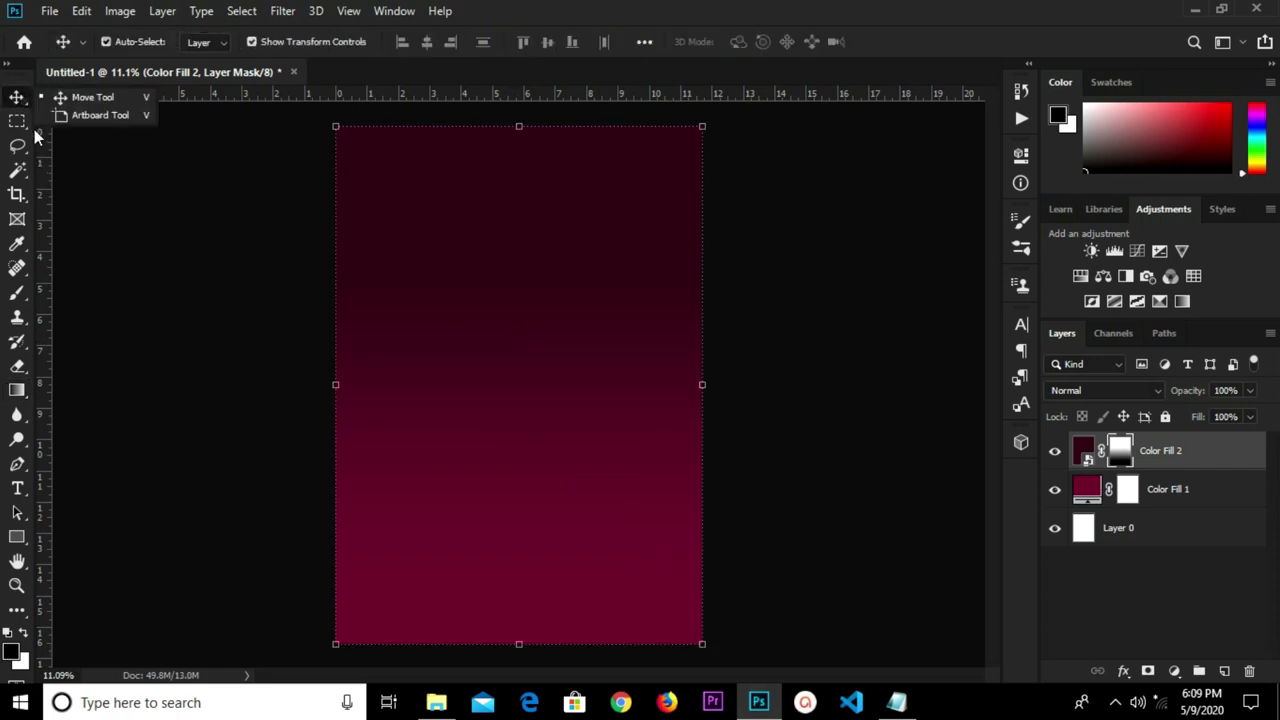
{"action": "left_click", "coordinate": [211, 351]}
{"action": "scroll", "coordinate": [513, 411], "scroll_direction": "up", "scroll_amount": 1}
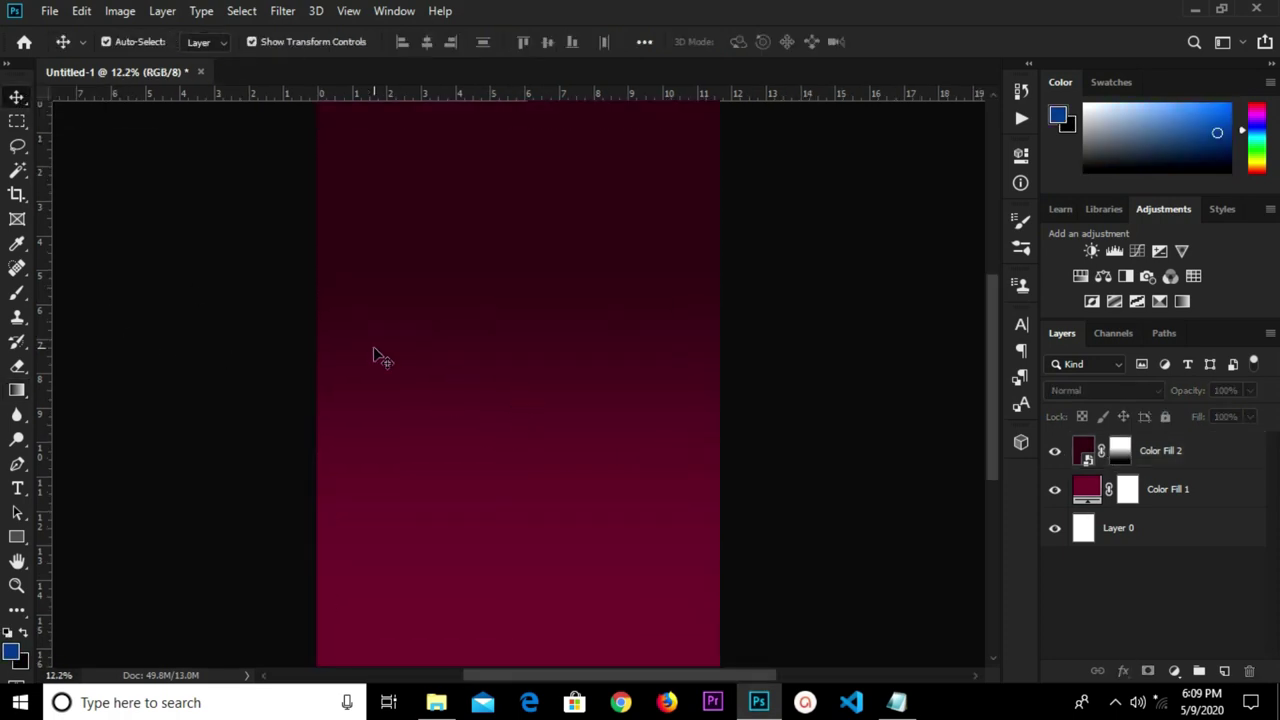
{"action": "scroll", "coordinate": [229, 238], "scroll_direction": "down", "scroll_amount": 1}
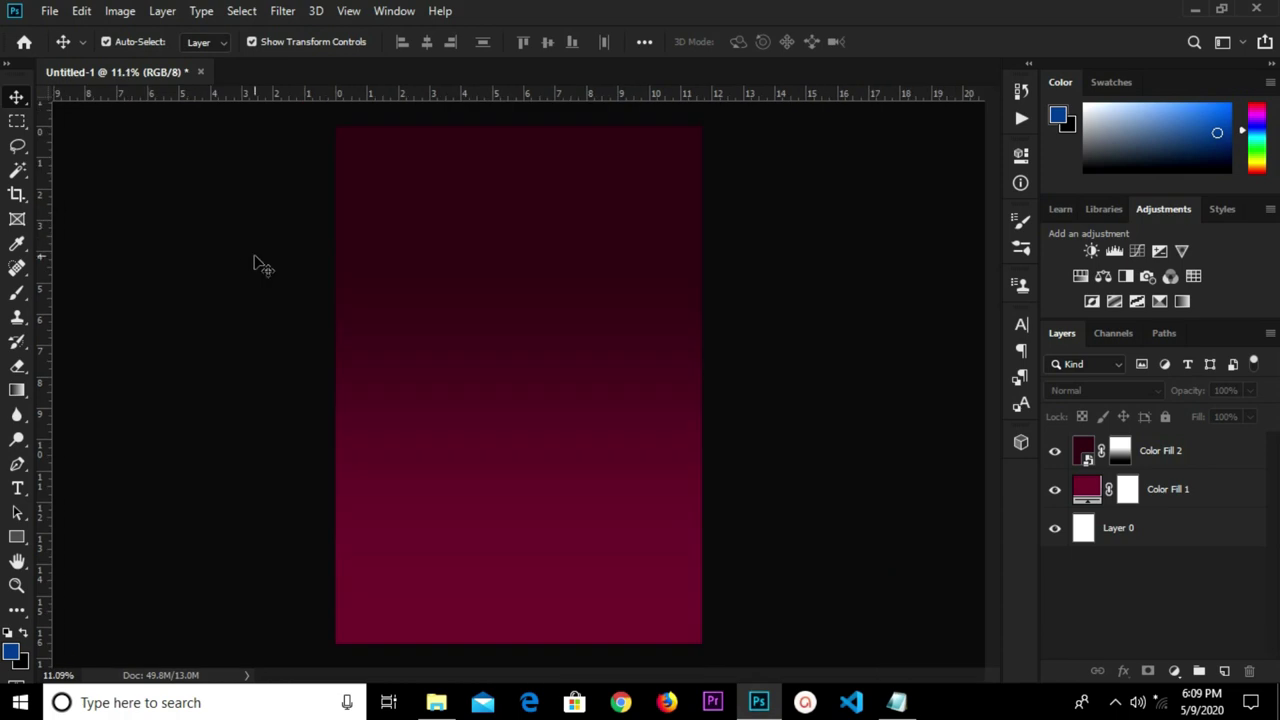
Step: Paste the DESIGN STUDIO PRESENTS lines from the notes into a new text layer
{"action": "left_click", "coordinate": [897, 702]}
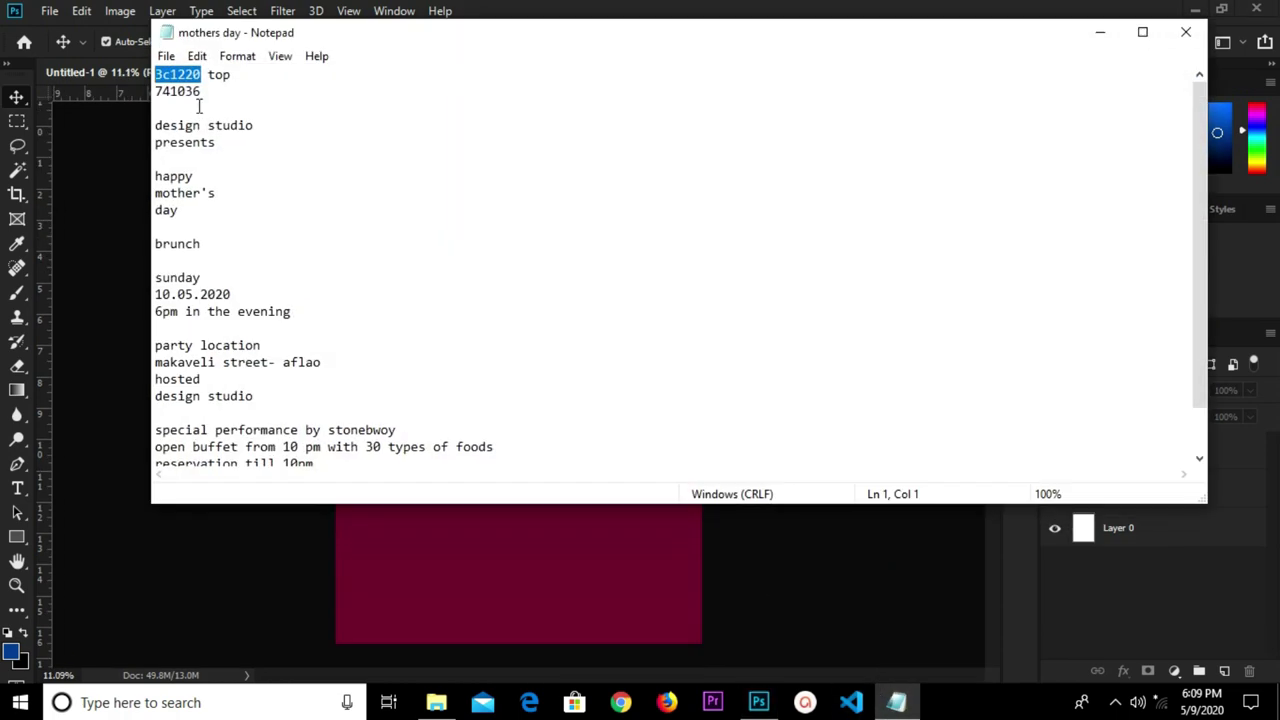
{"action": "left_click_drag", "start_coordinate": [267, 140], "coordinate": [156, 126]}
{"action": "right_click", "coordinate": [156, 128]}
{"action": "left_click", "coordinate": [231, 190]}
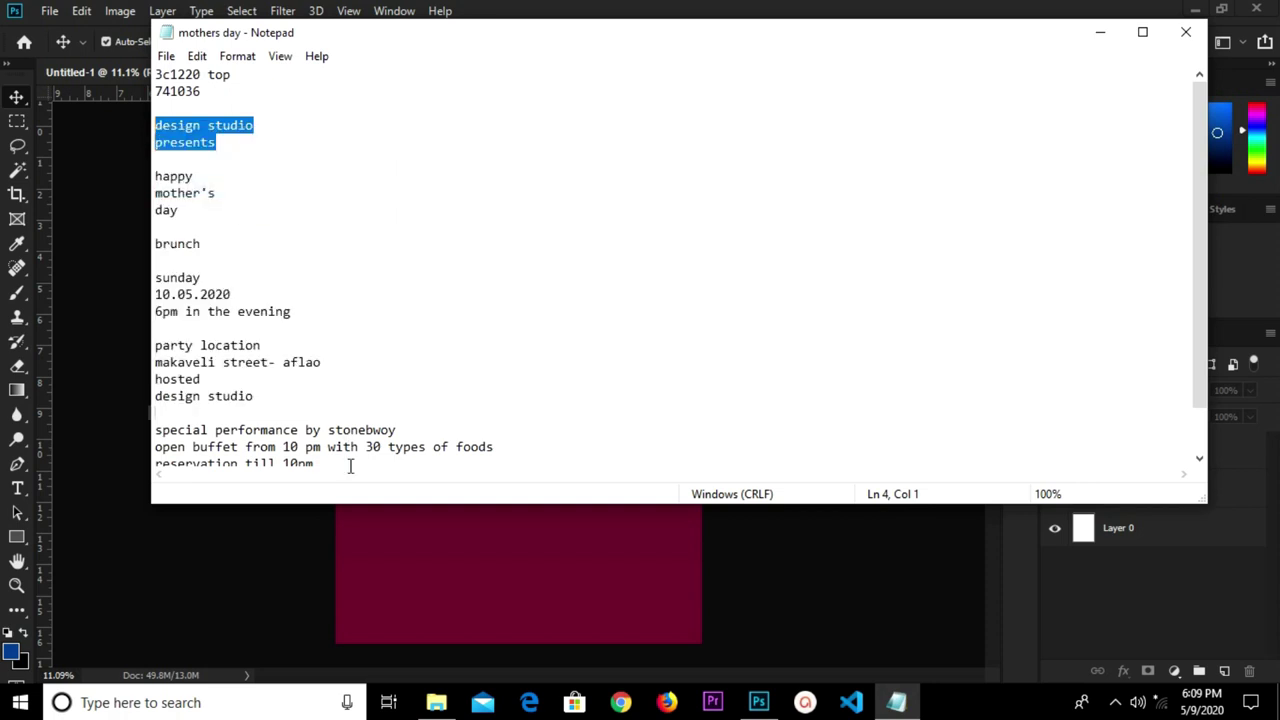
{"action": "left_click", "coordinate": [376, 554]}
{"action": "left_click", "coordinate": [18, 492]}
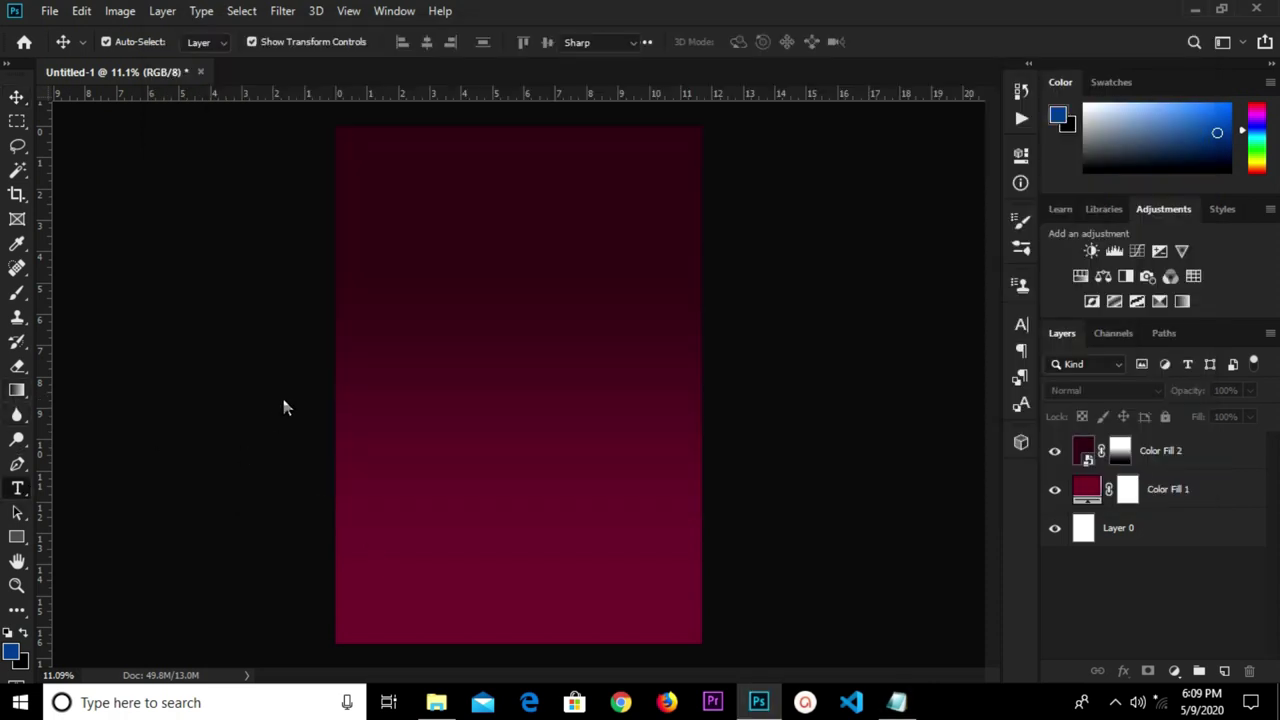
{"action": "left_click", "coordinate": [399, 311]}
{"action": "key", "text": "ctrl+v"}
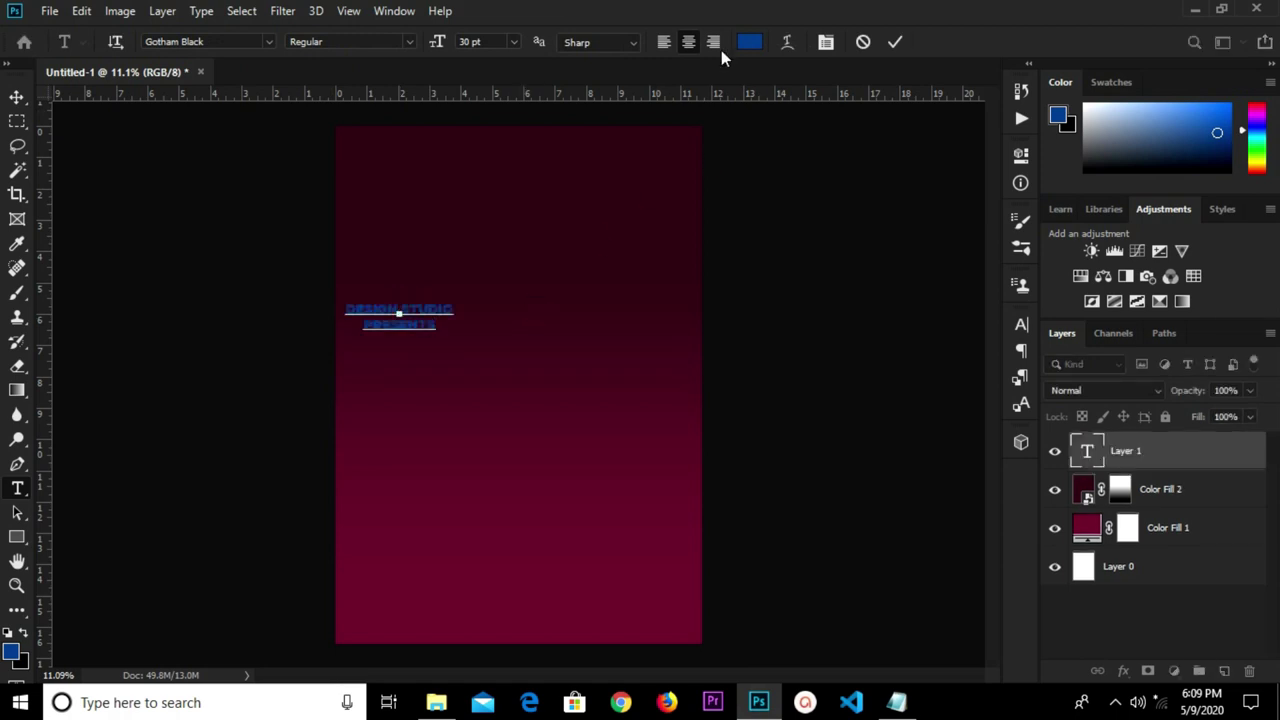
Step: Make the text white #ffffff and move it to the top centre of the flyer
{"action": "left_click", "coordinate": [747, 44]}
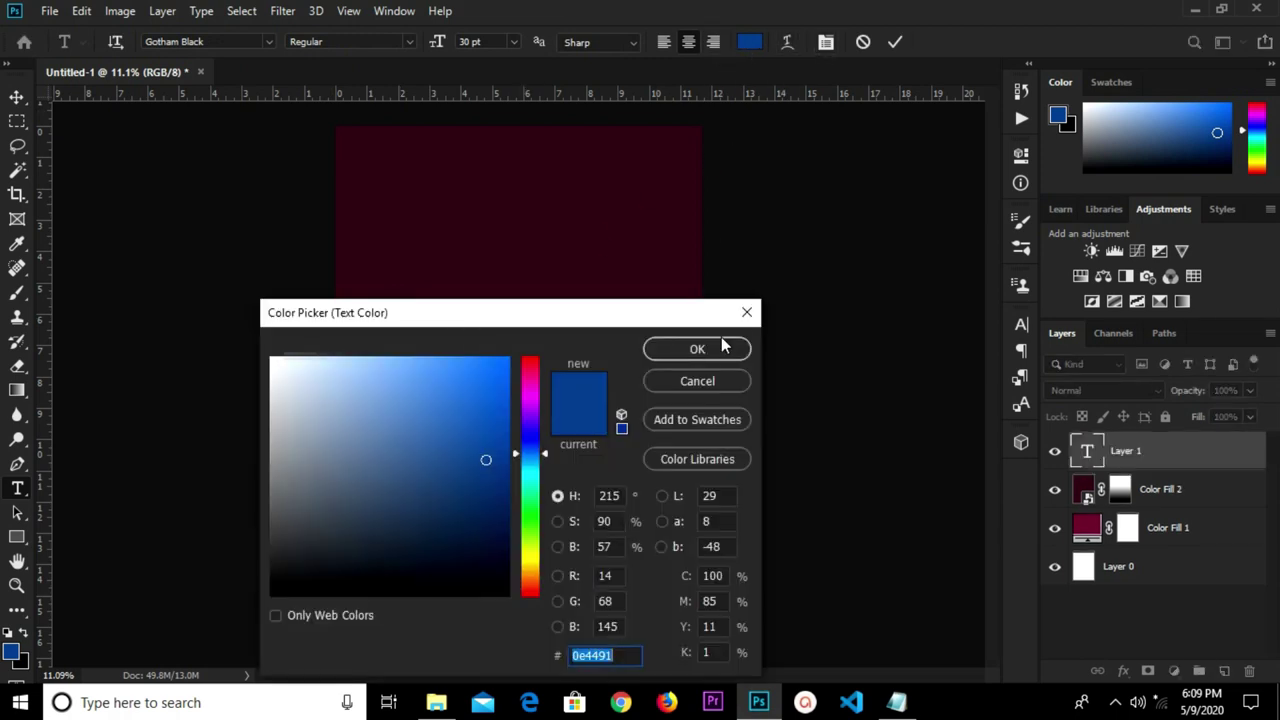
{"action": "left_click", "coordinate": [745, 315]}
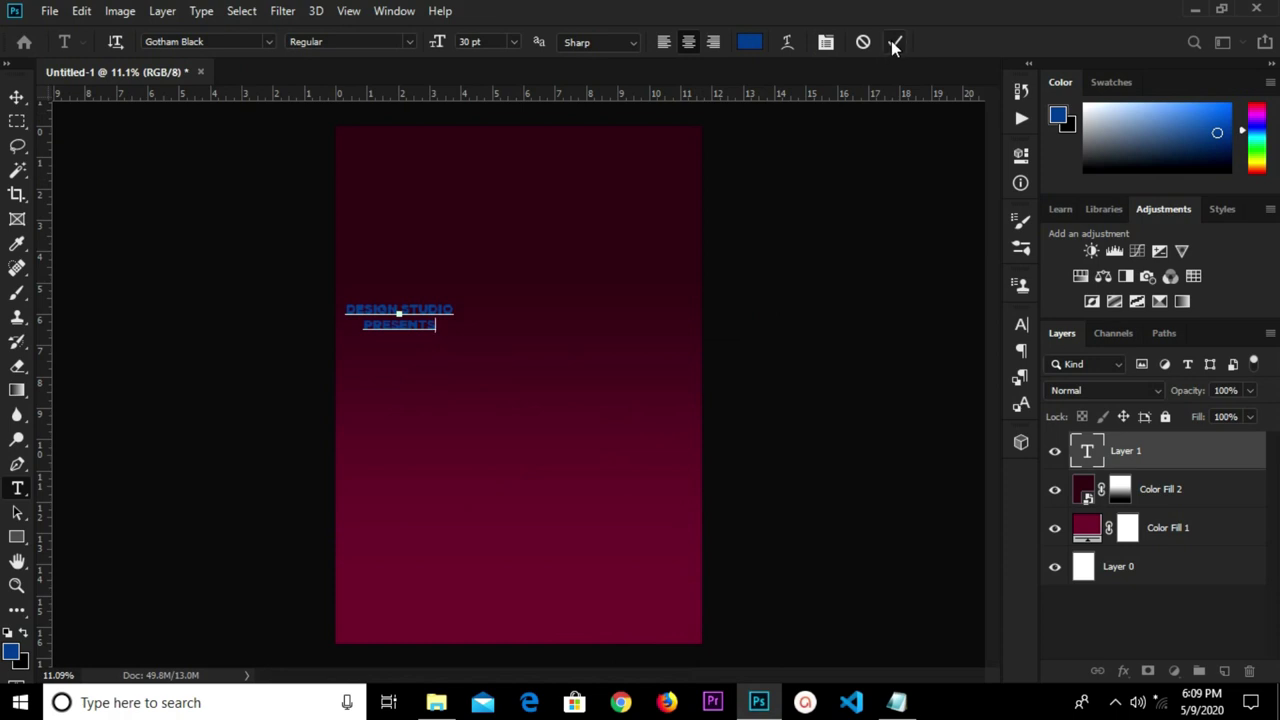
{"action": "left_click", "coordinate": [894, 44]}
{"action": "left_click", "coordinate": [751, 46]}
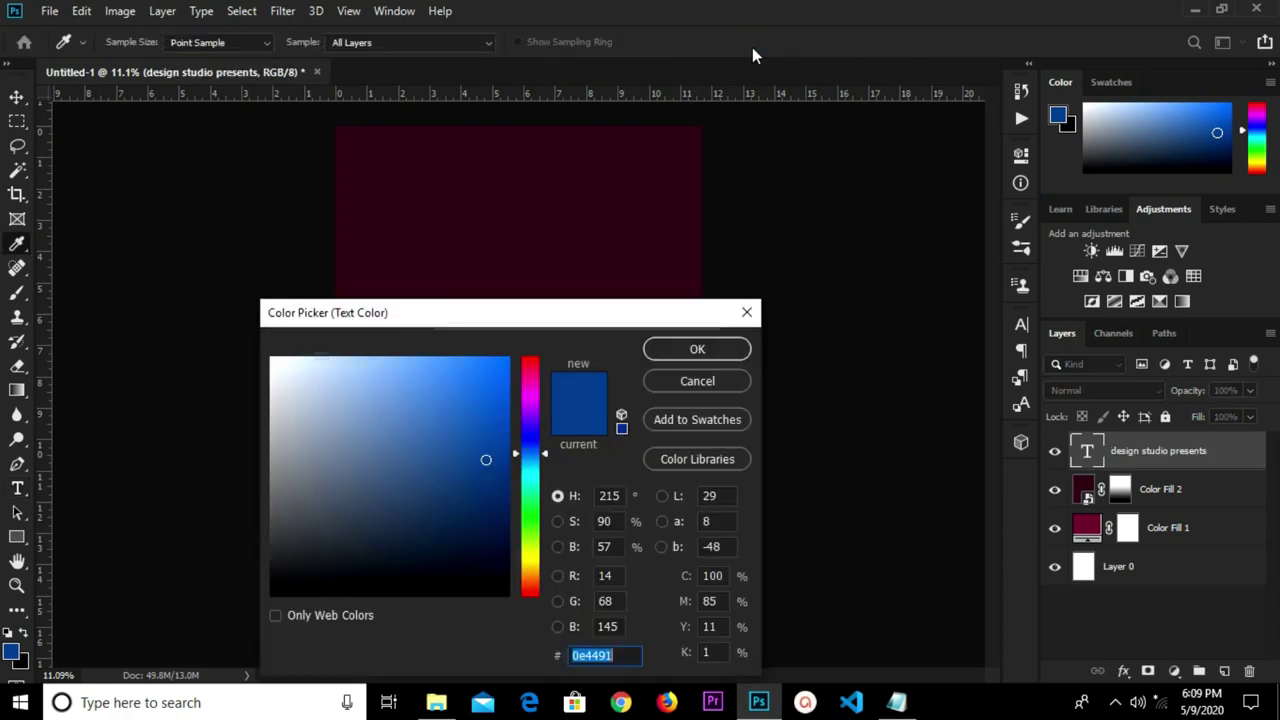
{"action": "left_click_drag", "start_coordinate": [404, 454], "coordinate": [237, 343]}
{"action": "left_click", "coordinate": [686, 347]}
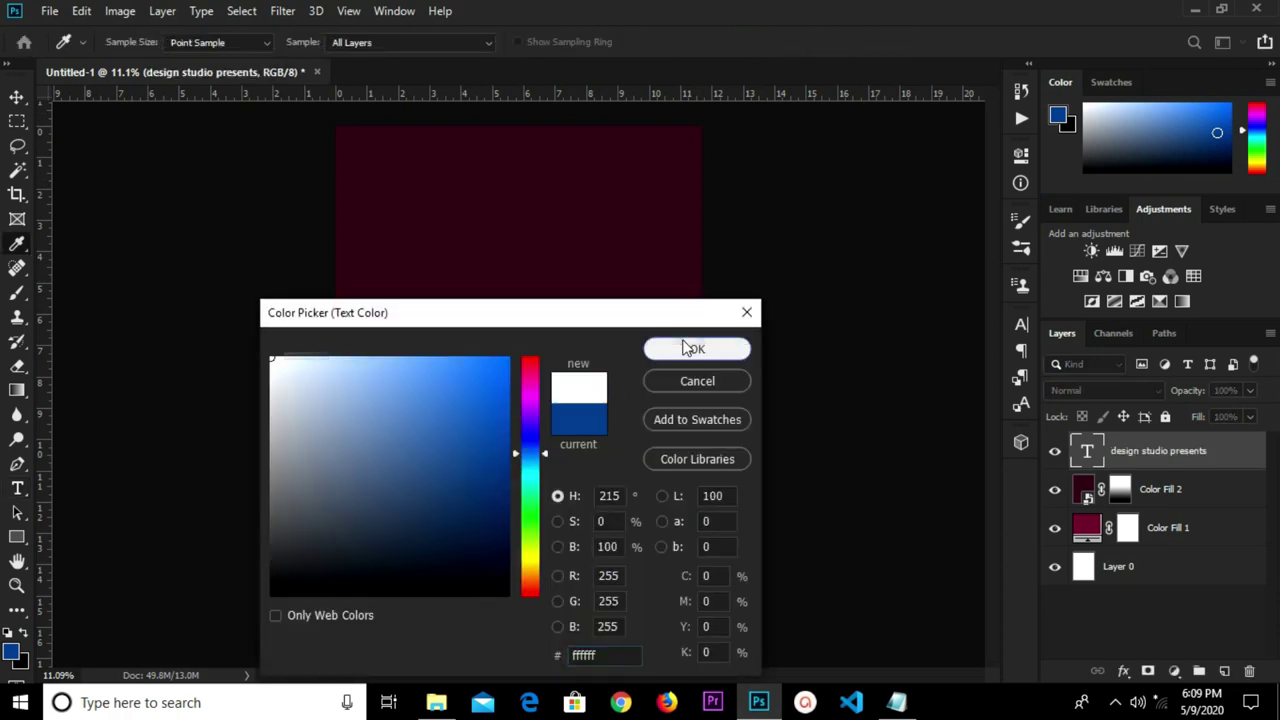
{"action": "left_click", "coordinate": [16, 97]}
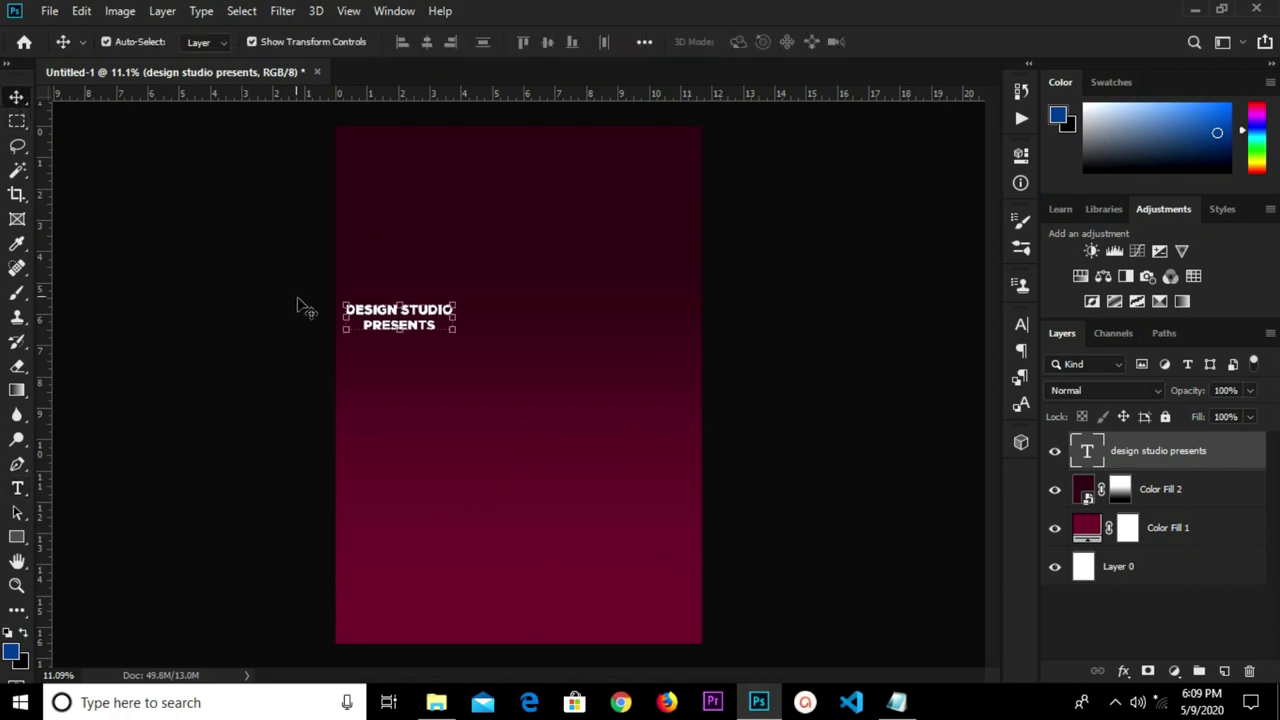
{"action": "left_click_drag", "start_coordinate": [384, 322], "coordinate": [526, 170]}
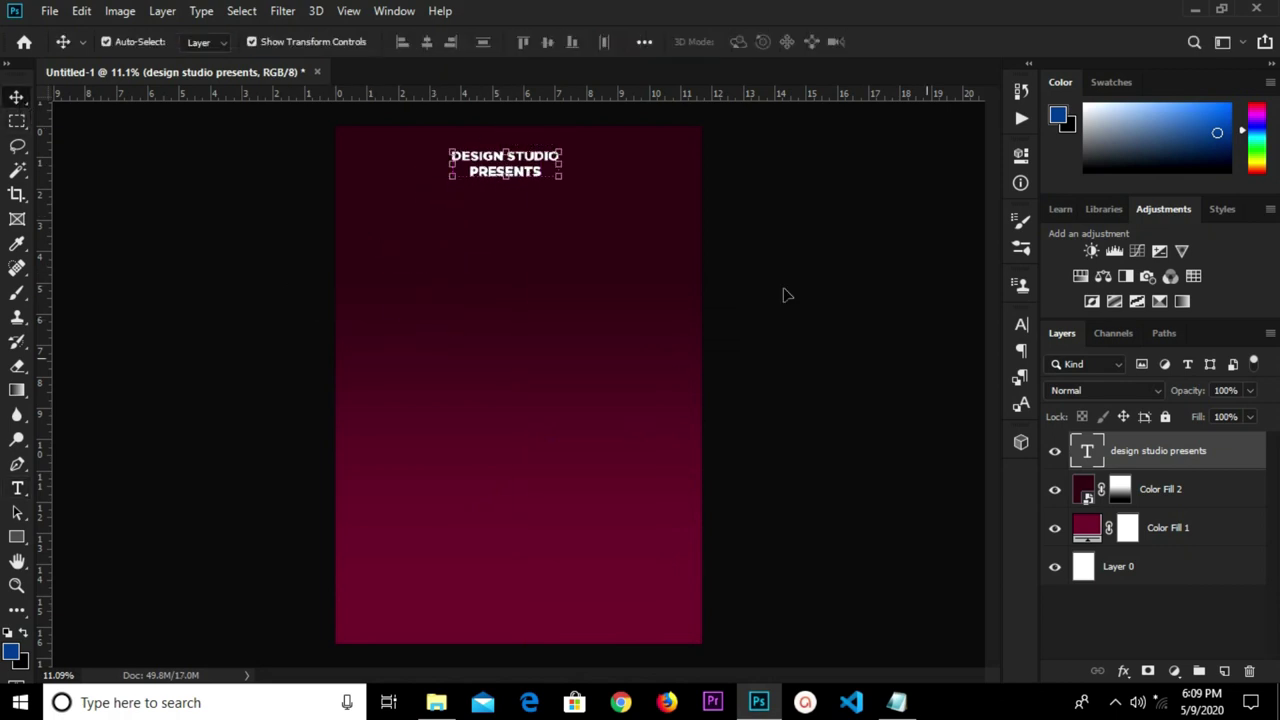
Step: Set the heading text size to 36 pt in the Character panel
{"action": "left_click", "coordinate": [1021, 324]}
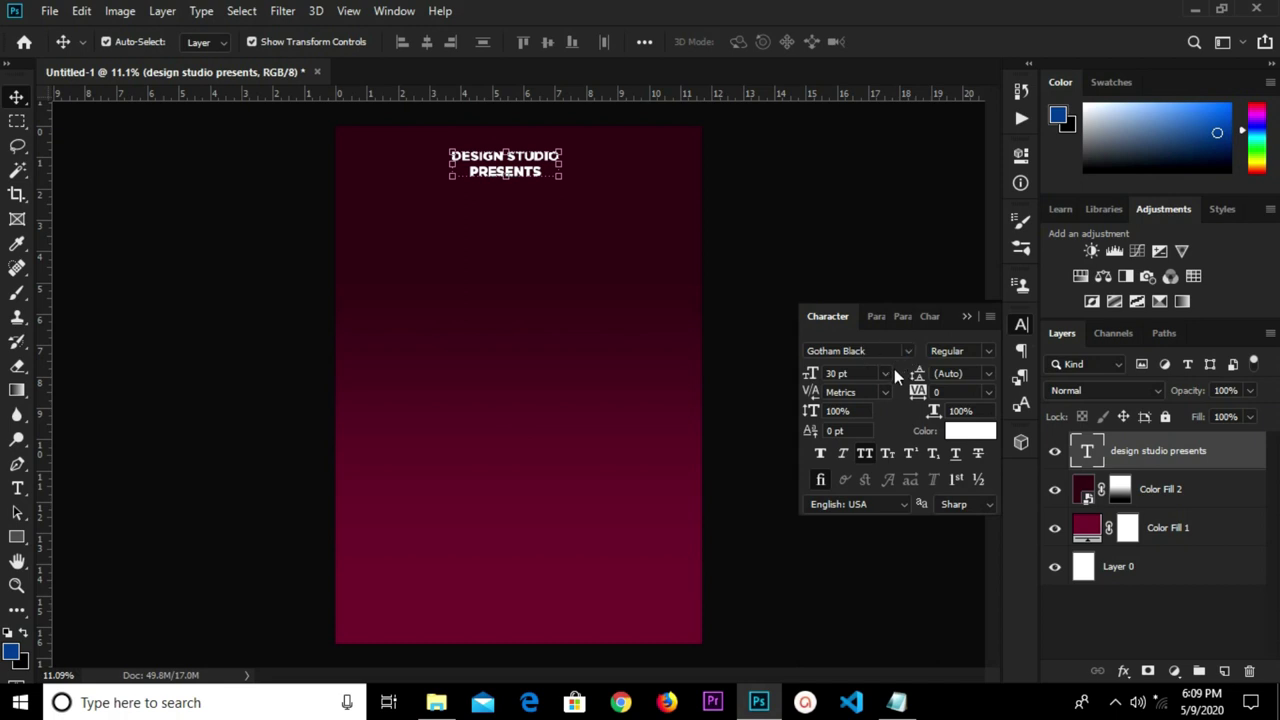
{"action": "left_click", "coordinate": [887, 373]}
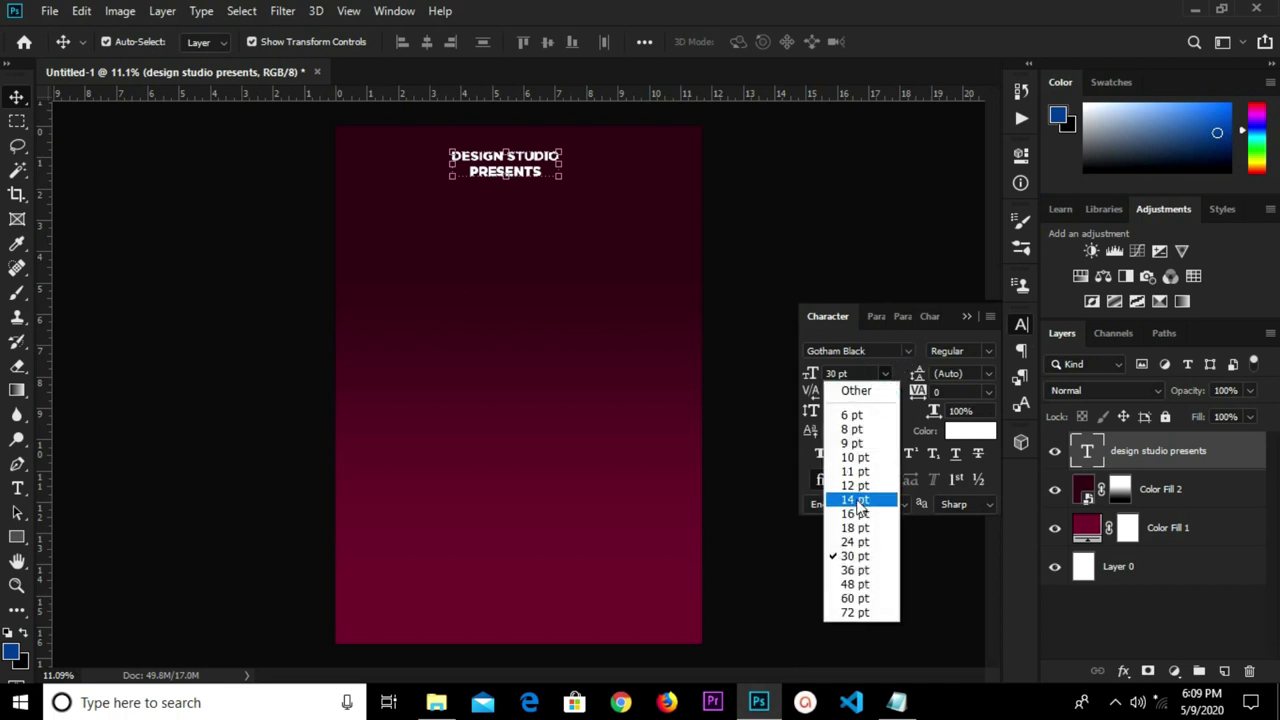
{"action": "left_click", "coordinate": [862, 571]}
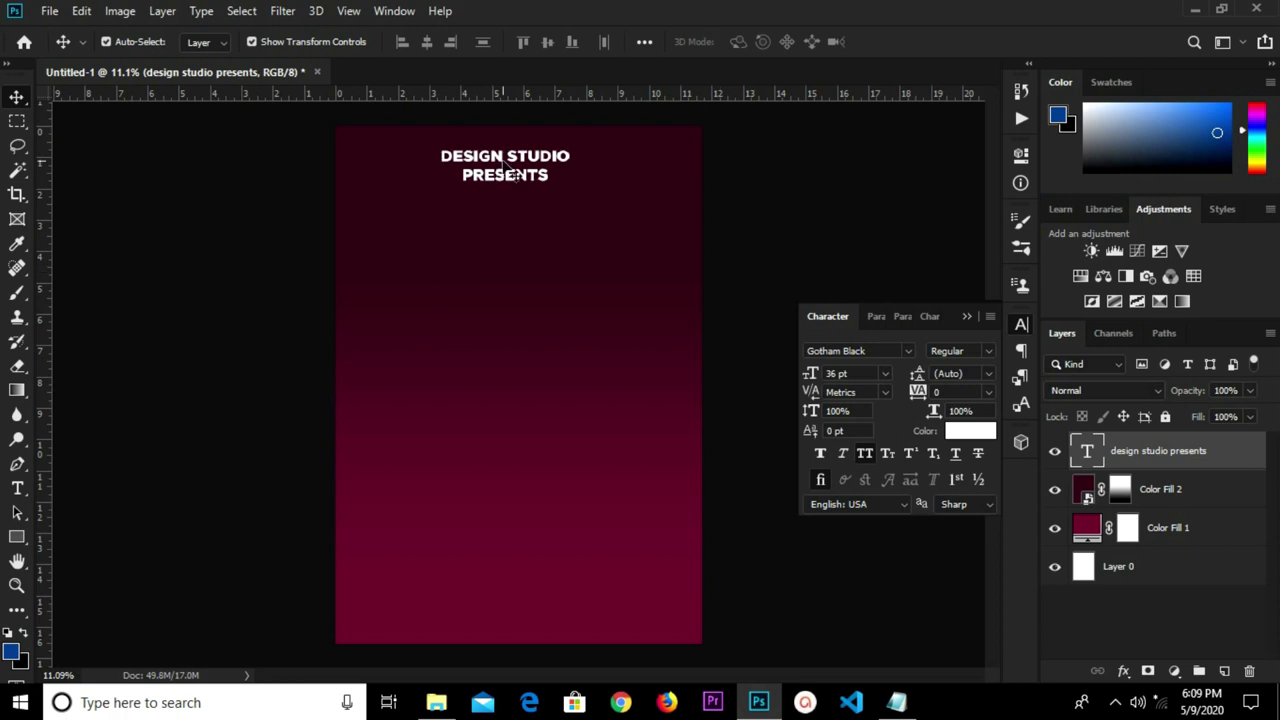
{"action": "scroll", "coordinate": [496, 166], "scroll_direction": "up", "scroll_amount": 1}
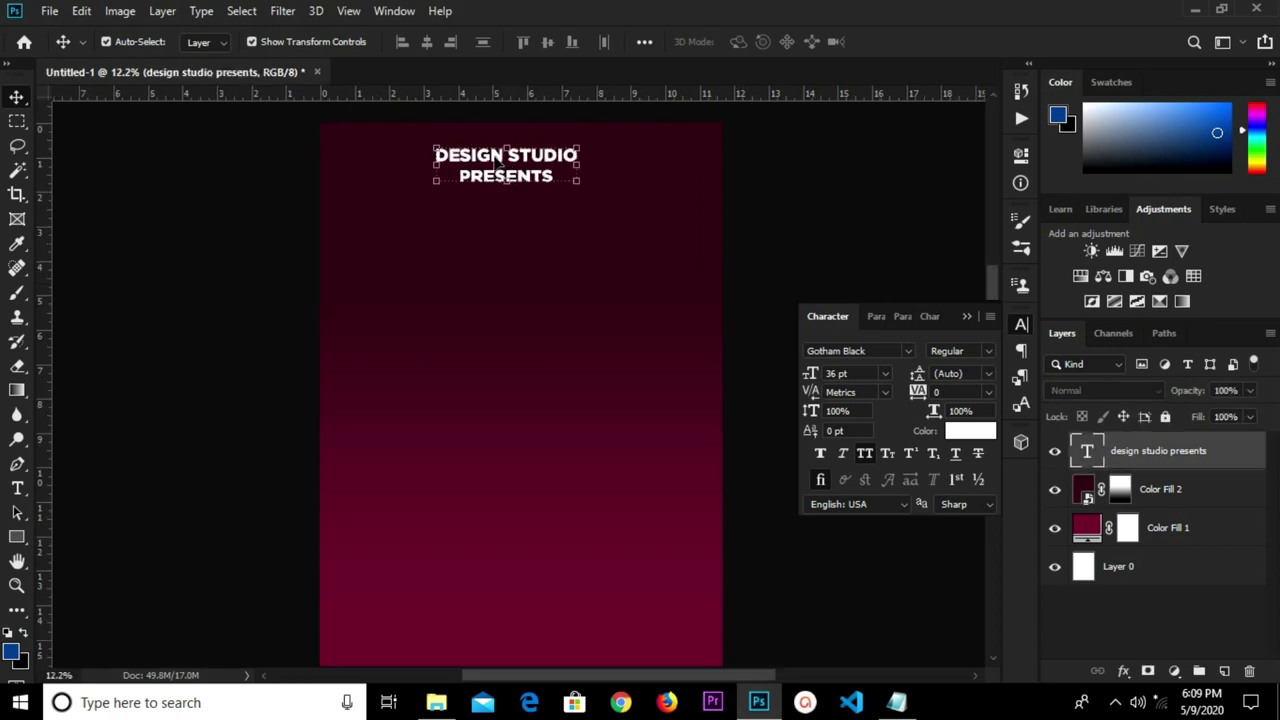
{"action": "left_click", "coordinate": [868, 350]}
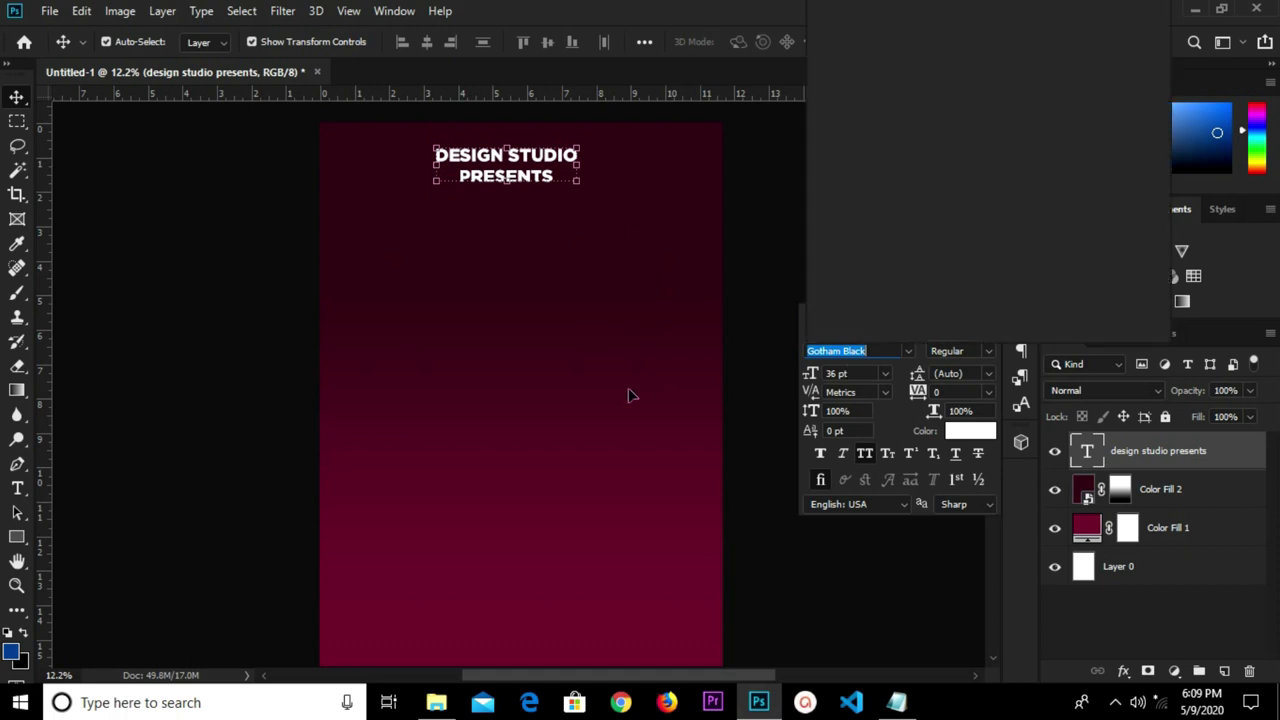
{"action": "left_click", "coordinate": [690, 378]}
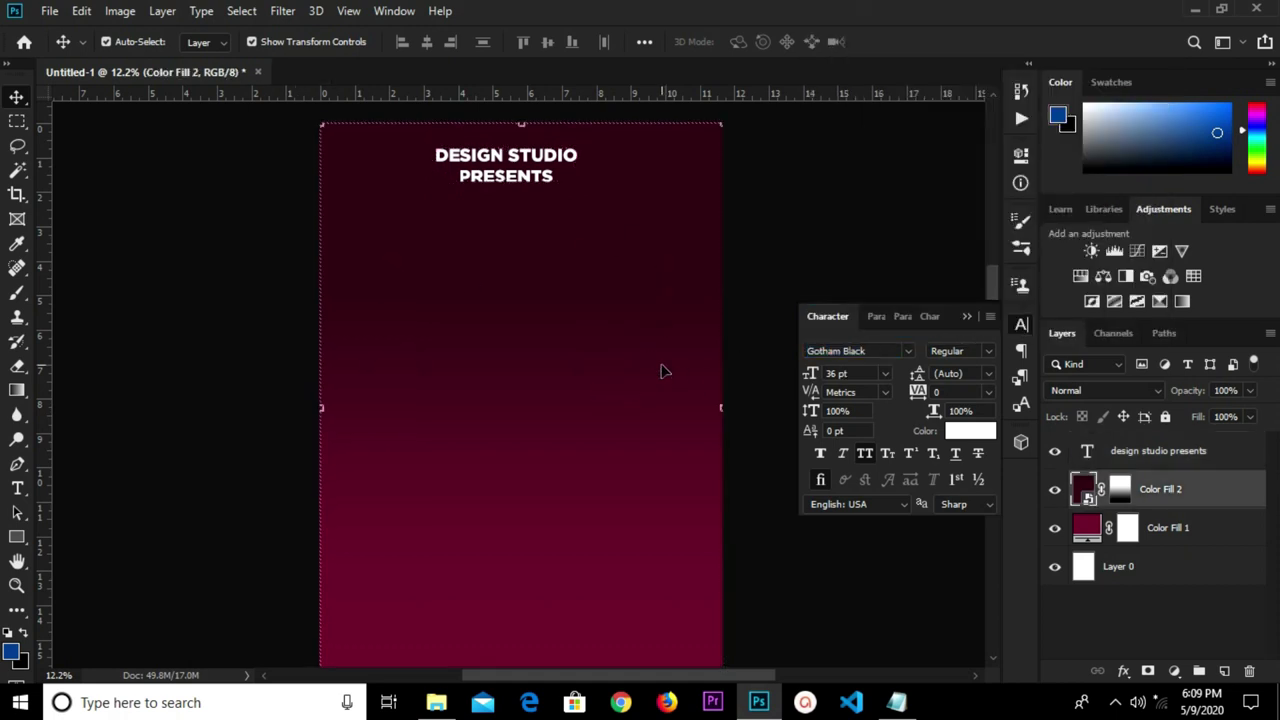
Step: Set the DESIGN STUDIO line in the AuxinDemiBold font
{"action": "left_click", "coordinate": [497, 163]}
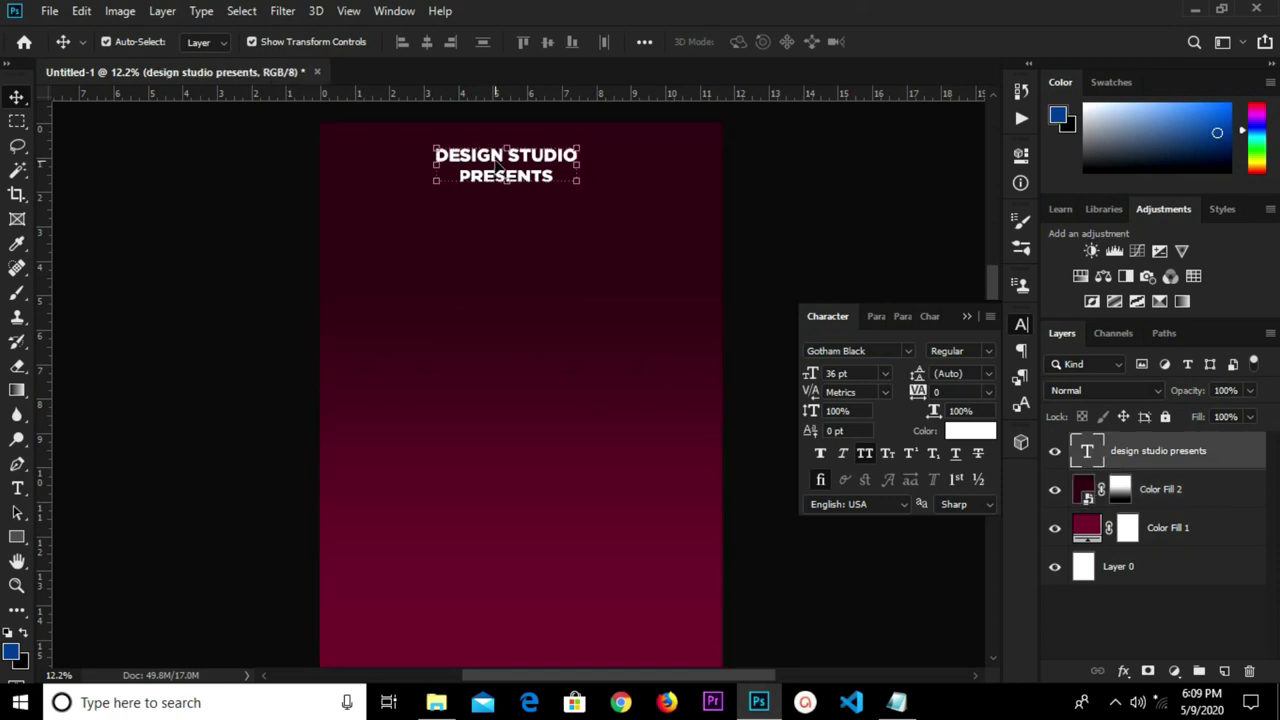
{"action": "key", "text": "t"}
{"action": "left_click_drag", "start_coordinate": [447, 157], "coordinate": [583, 154]}
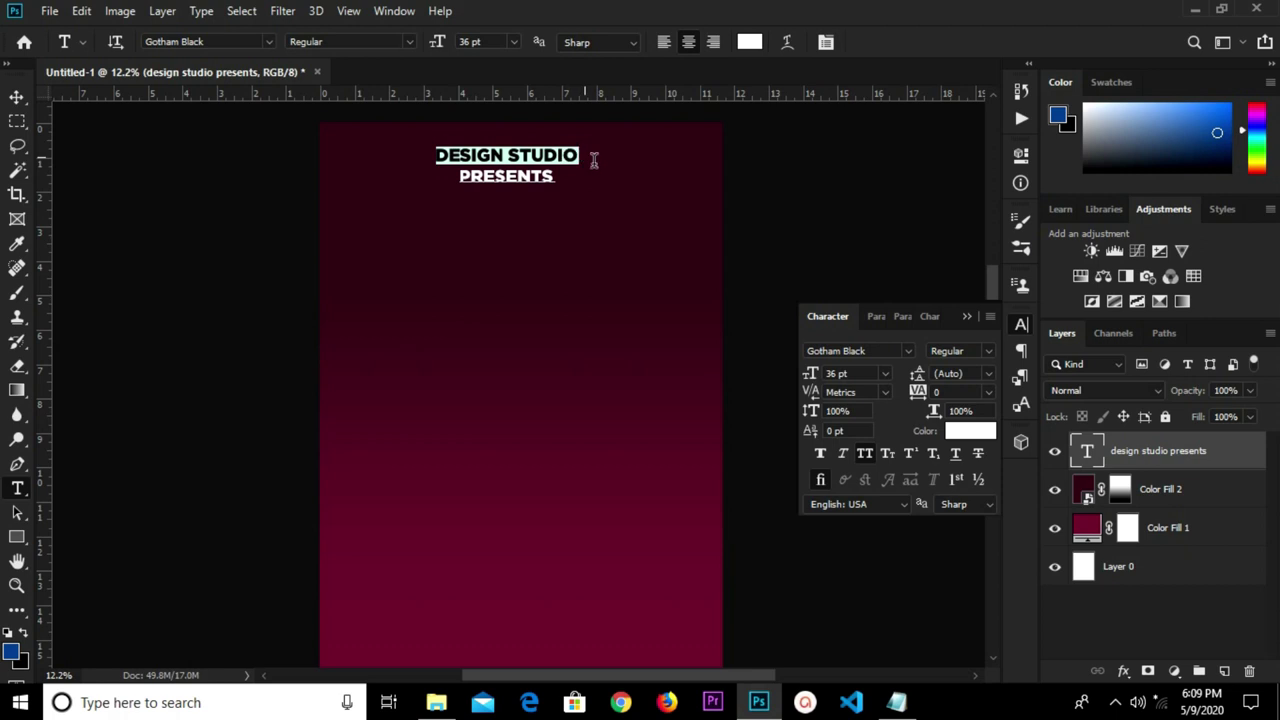
{"action": "left_click", "coordinate": [874, 354]}
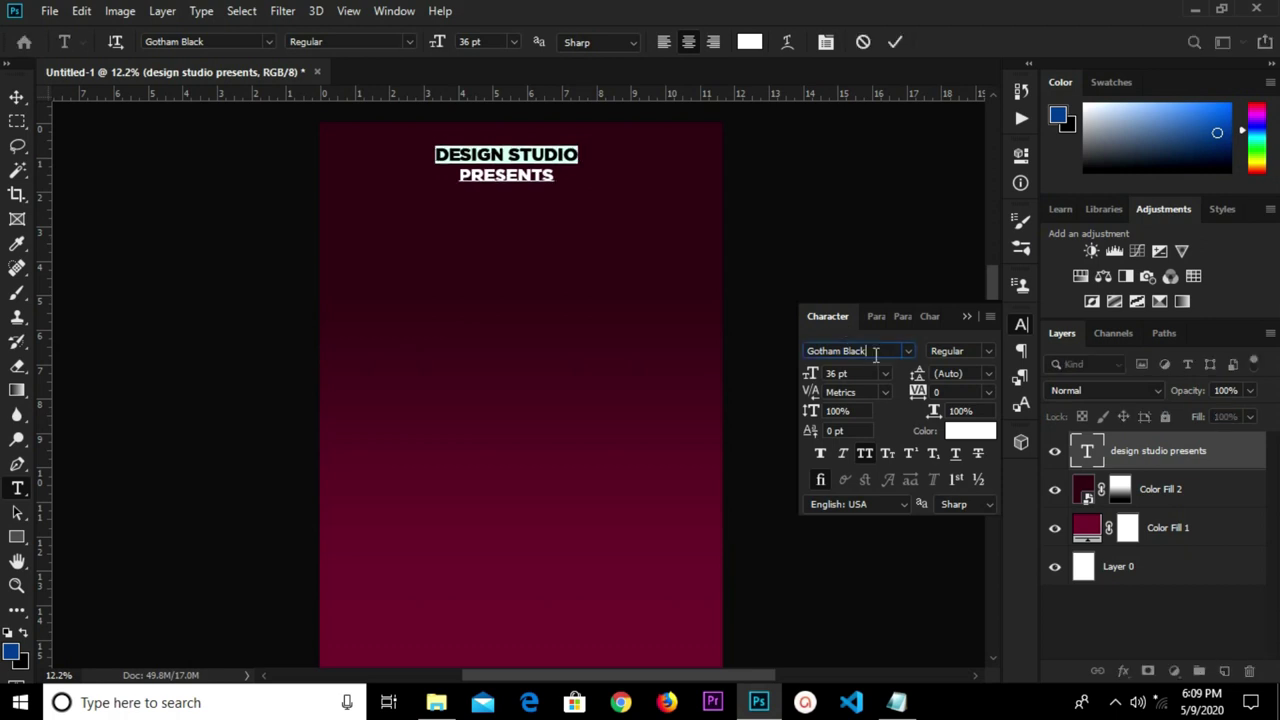
{"action": "type", "text": "a"}
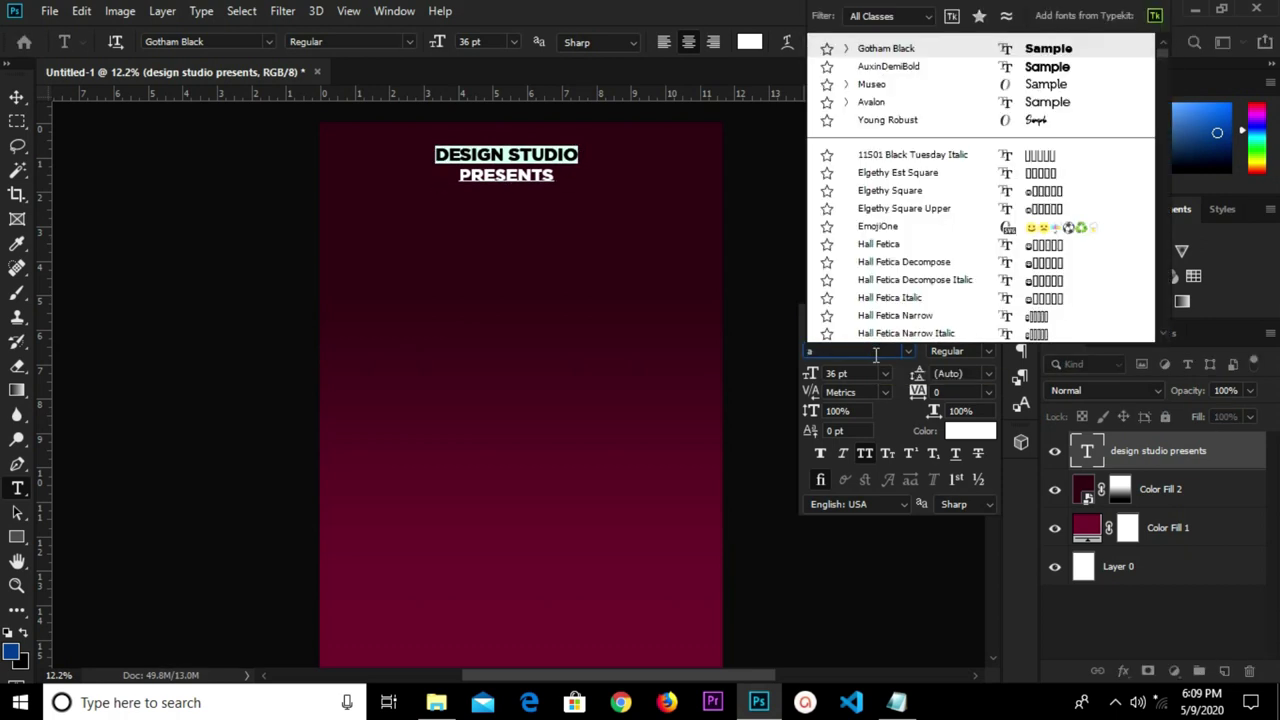
{"action": "type", "text": "uxin"}
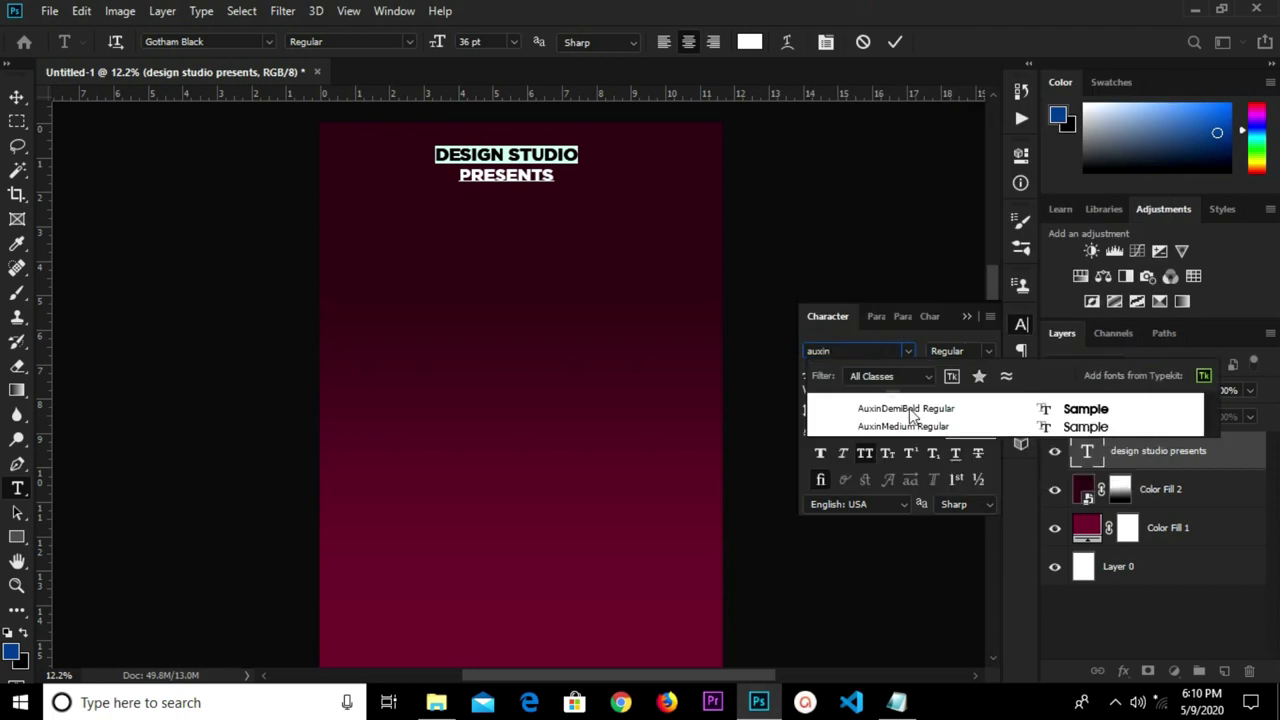
{"action": "left_click", "coordinate": [911, 412]}
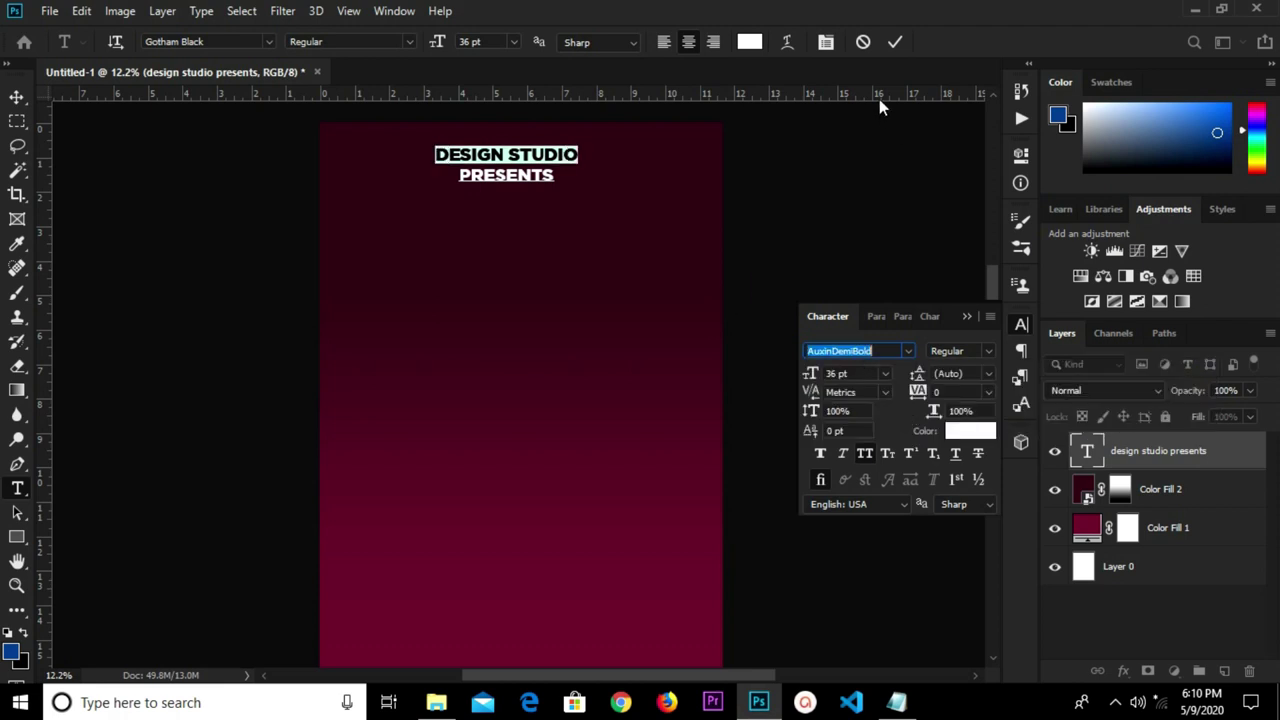
{"action": "key", "text": "Return"}
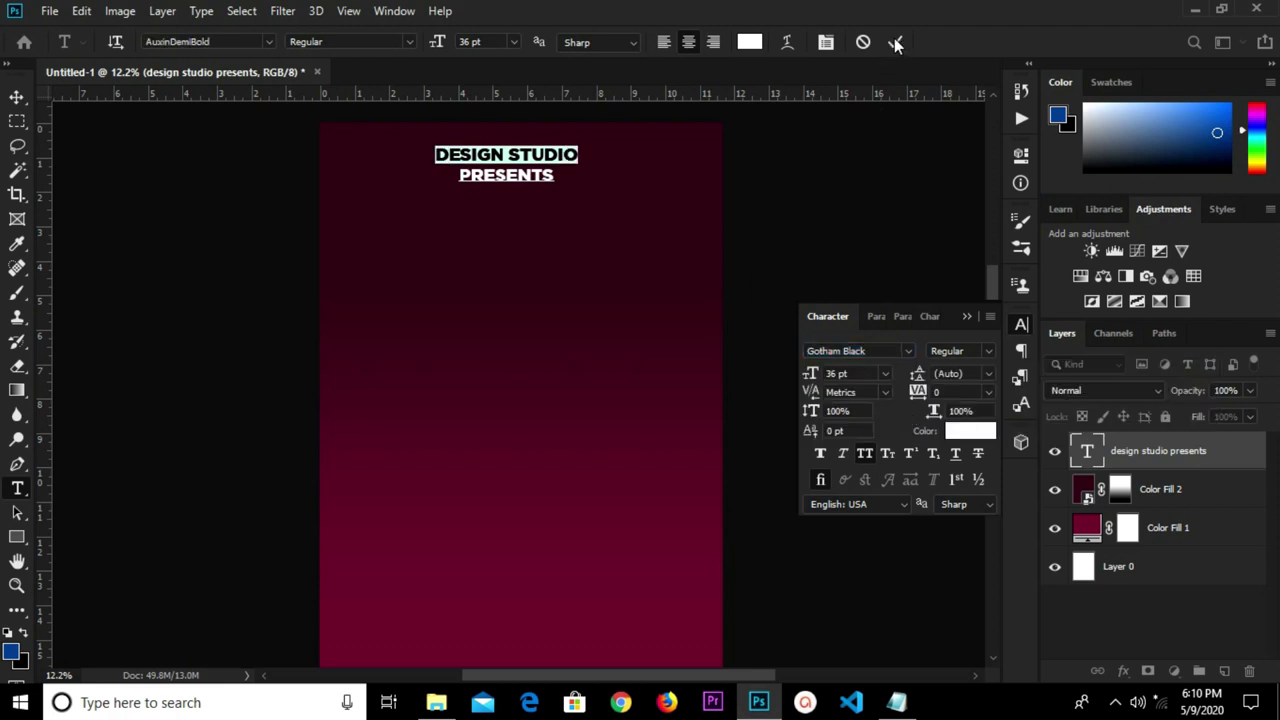
{"action": "left_click", "coordinate": [15, 100]}
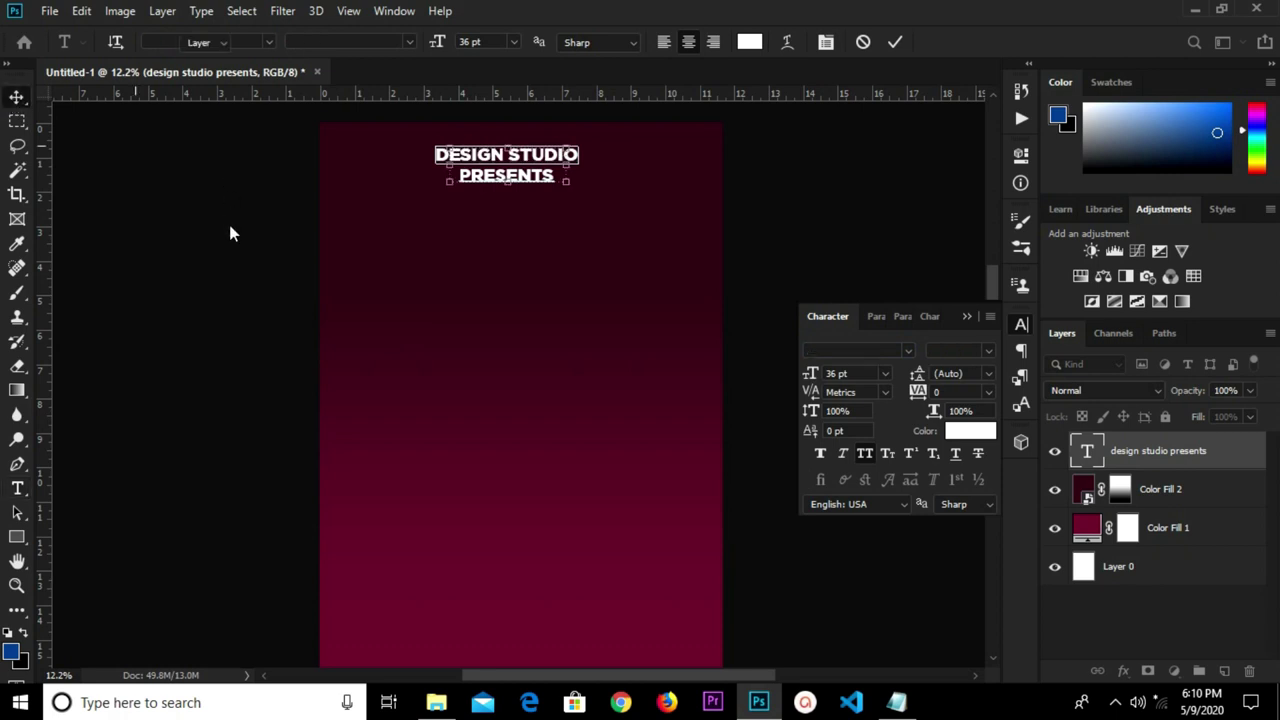
{"action": "left_click", "coordinate": [497, 185]}
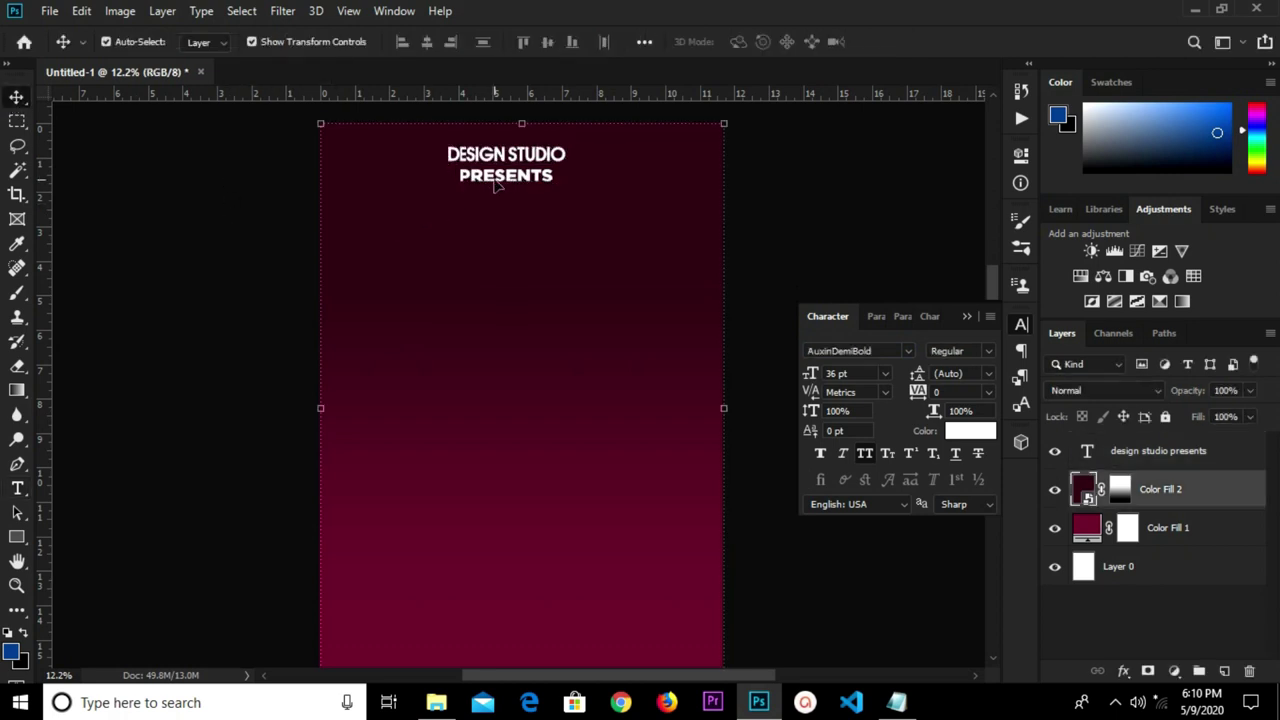
{"action": "double_click", "coordinate": [497, 183]}
{"action": "left_click_drag", "start_coordinate": [459, 177], "coordinate": [558, 182]}
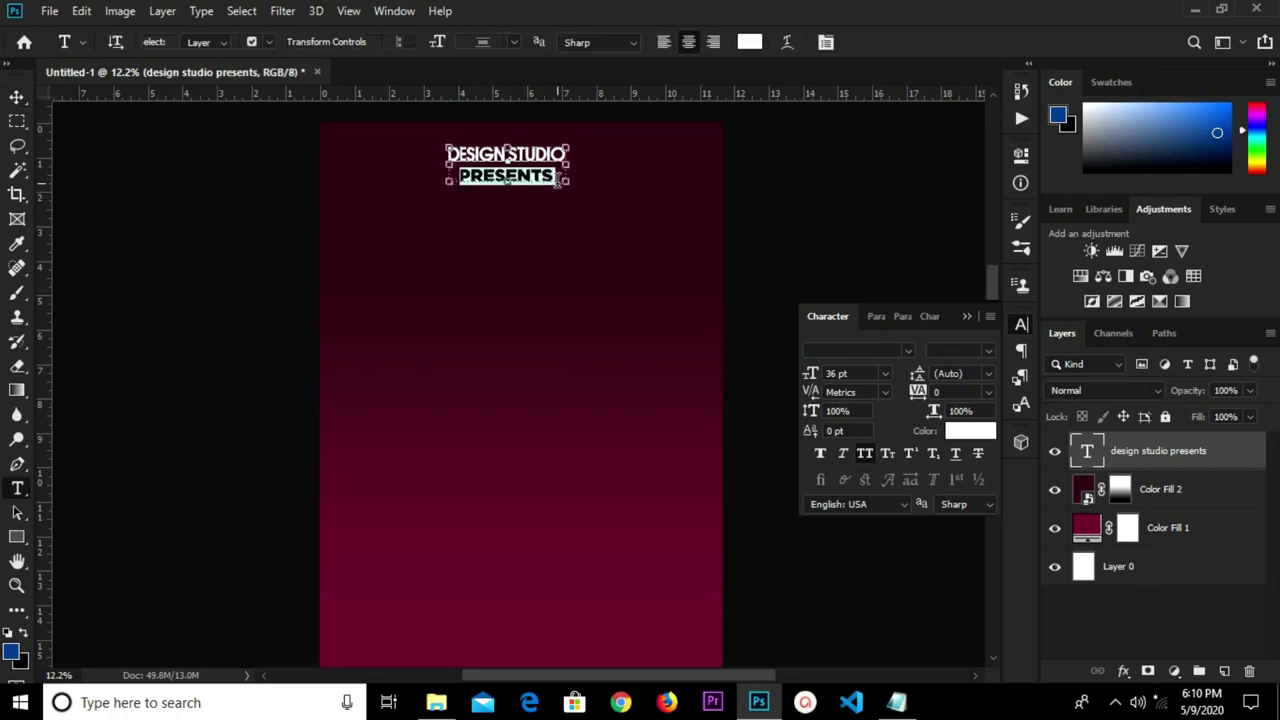
{"action": "left_click", "coordinate": [865, 351]}
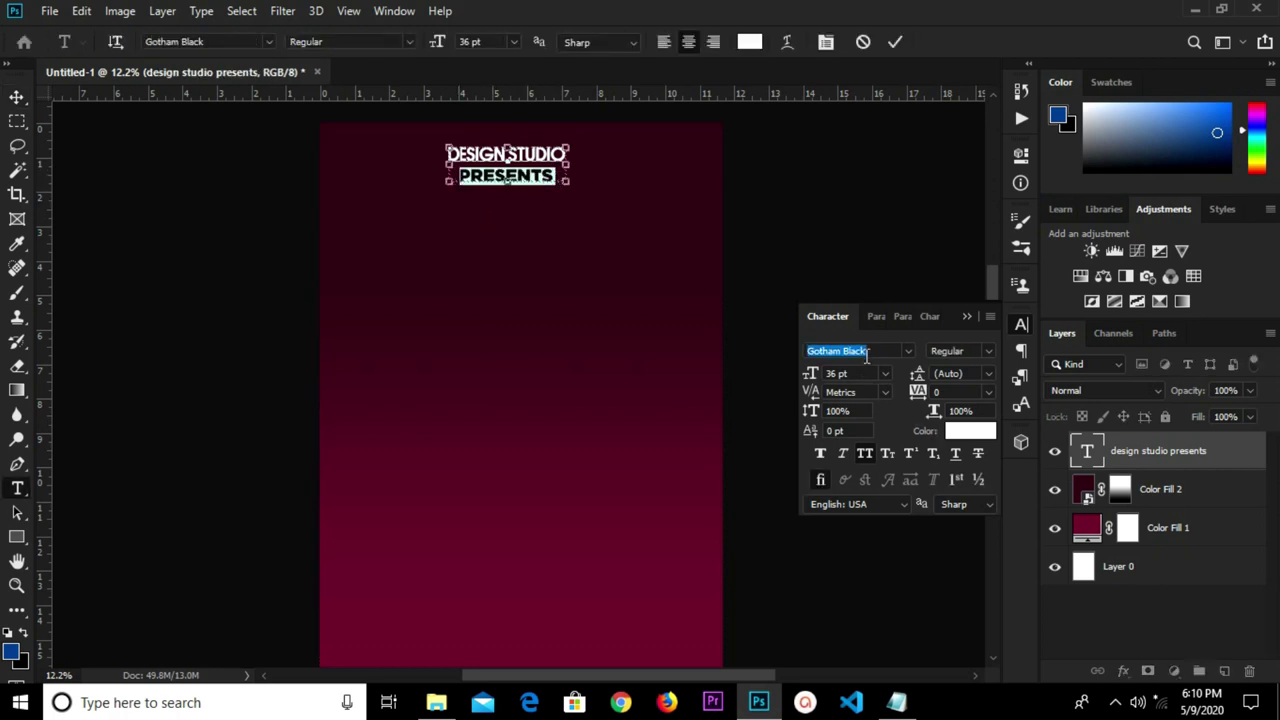
{"action": "key", "text": "BackSpace"}
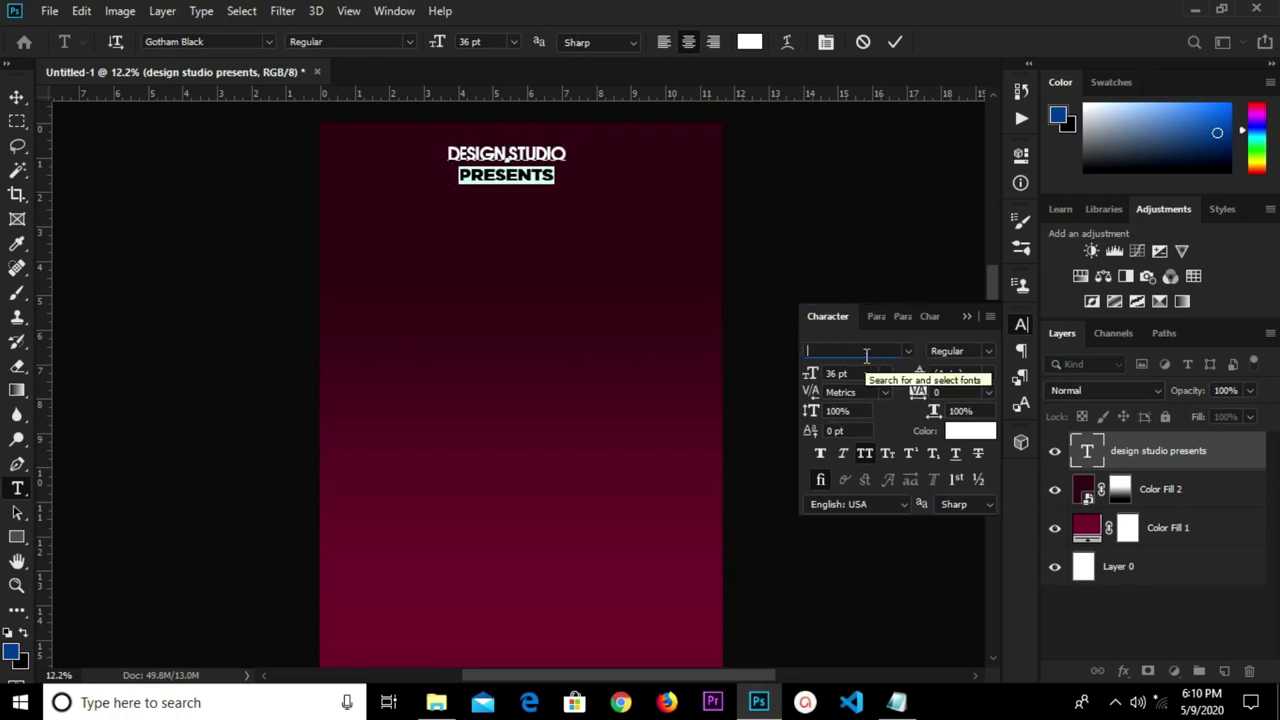
{"action": "type", "text": "ava"}
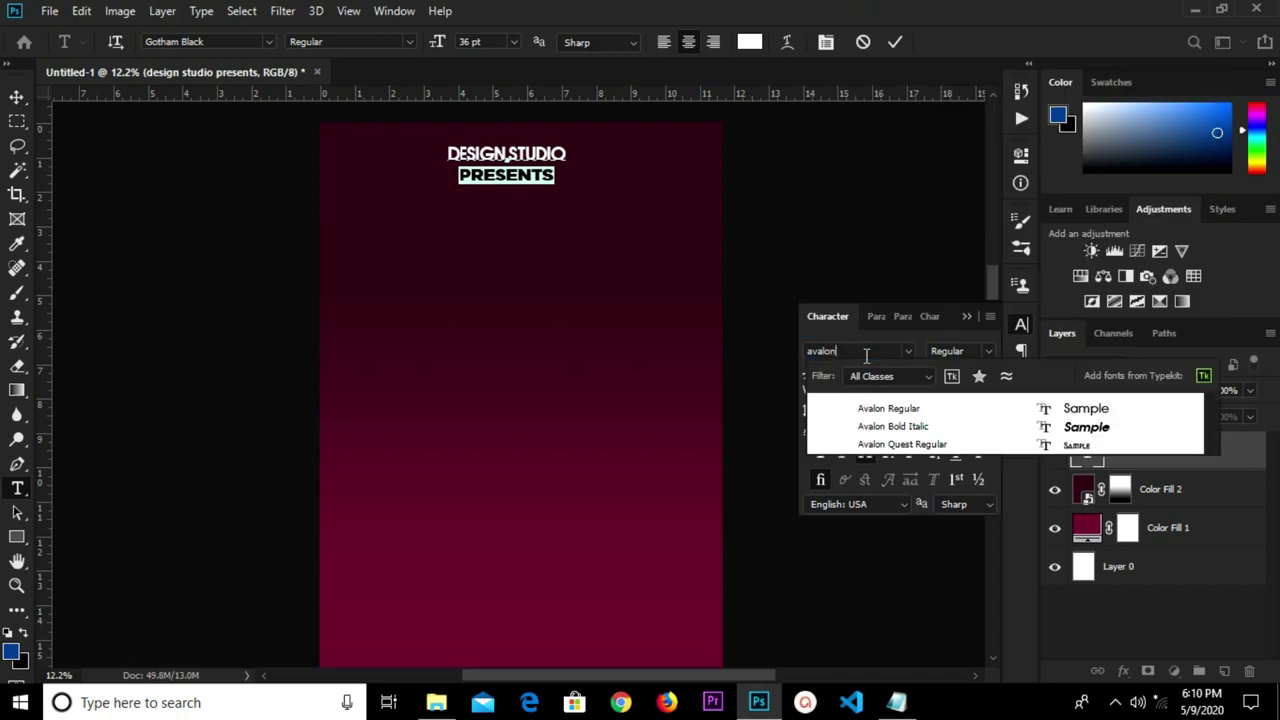
{"action": "left_click", "coordinate": [923, 409]}
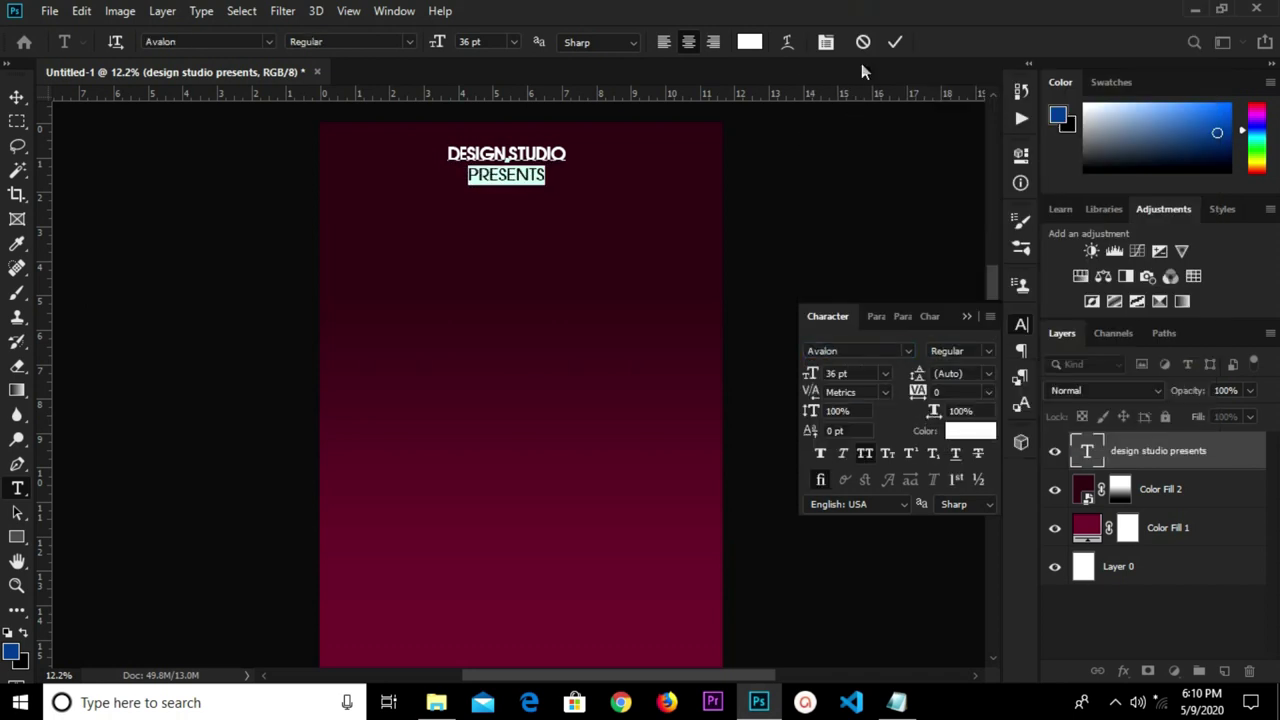
{"action": "left_click", "coordinate": [895, 43]}
{"action": "left_click", "coordinate": [16, 97]}
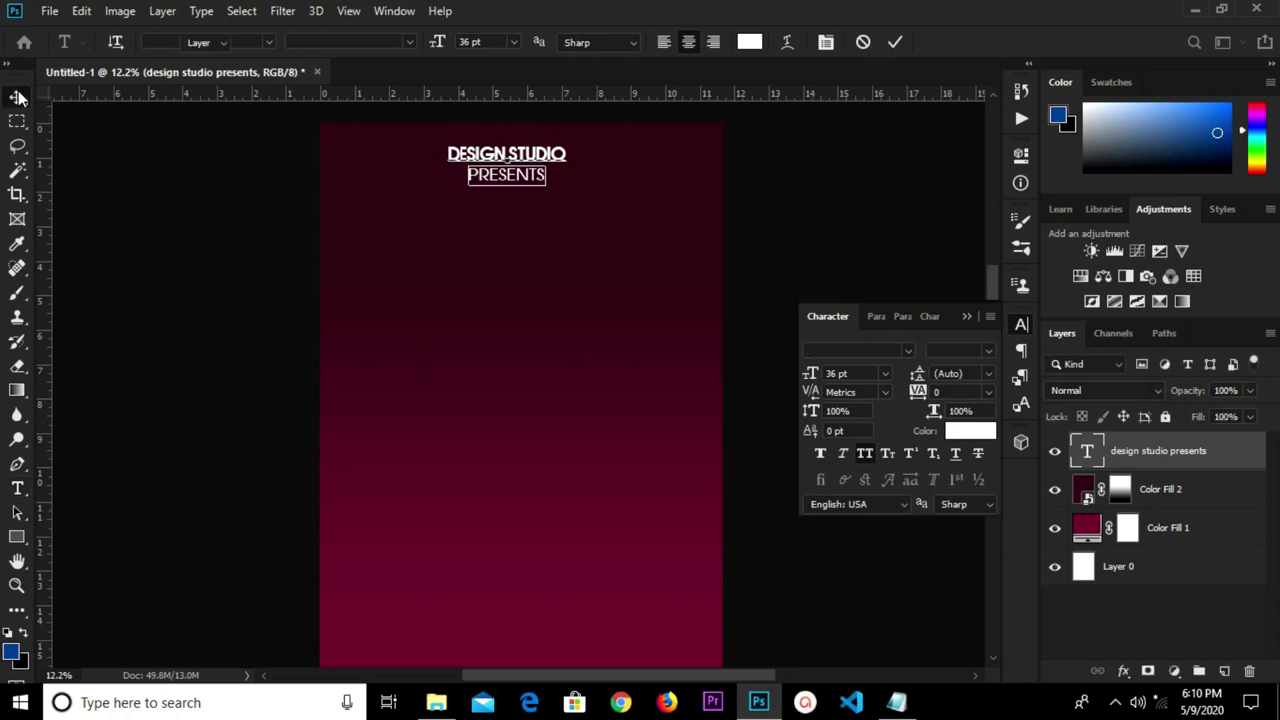
{"action": "left_click", "coordinate": [213, 312]}
{"action": "left_click", "coordinate": [337, 471]}
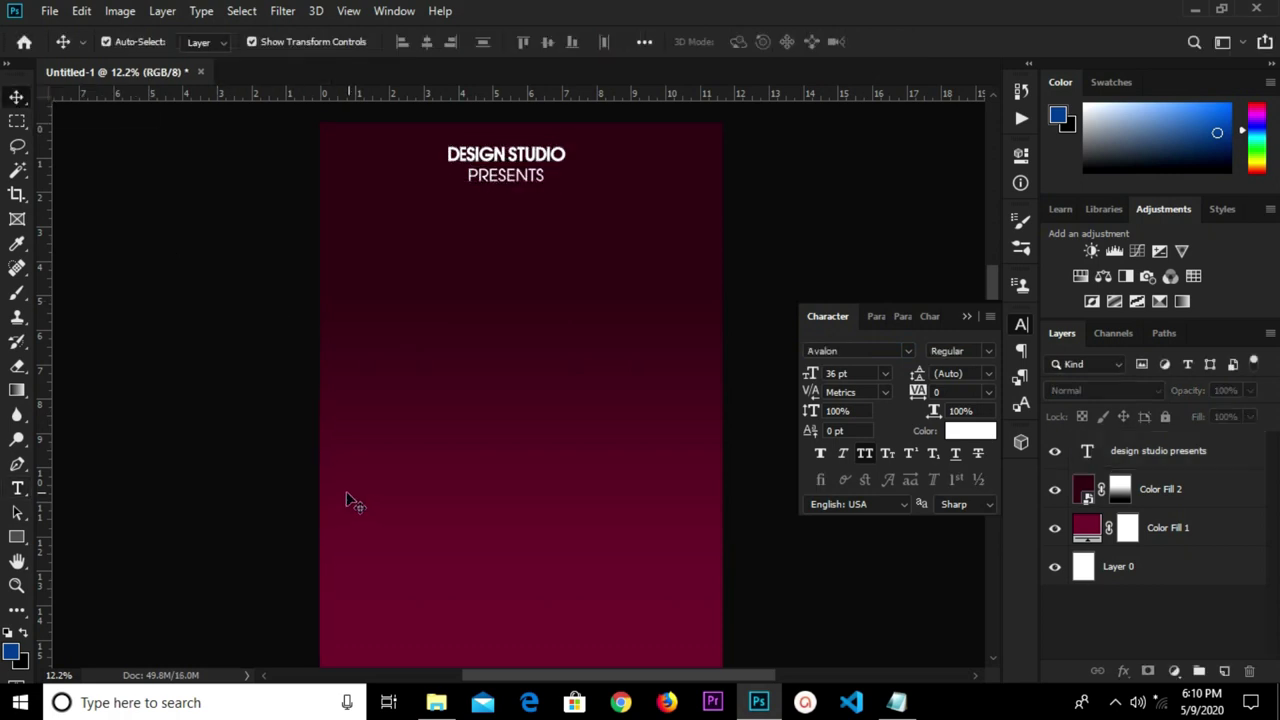
{"action": "left_click", "coordinate": [896, 702]}
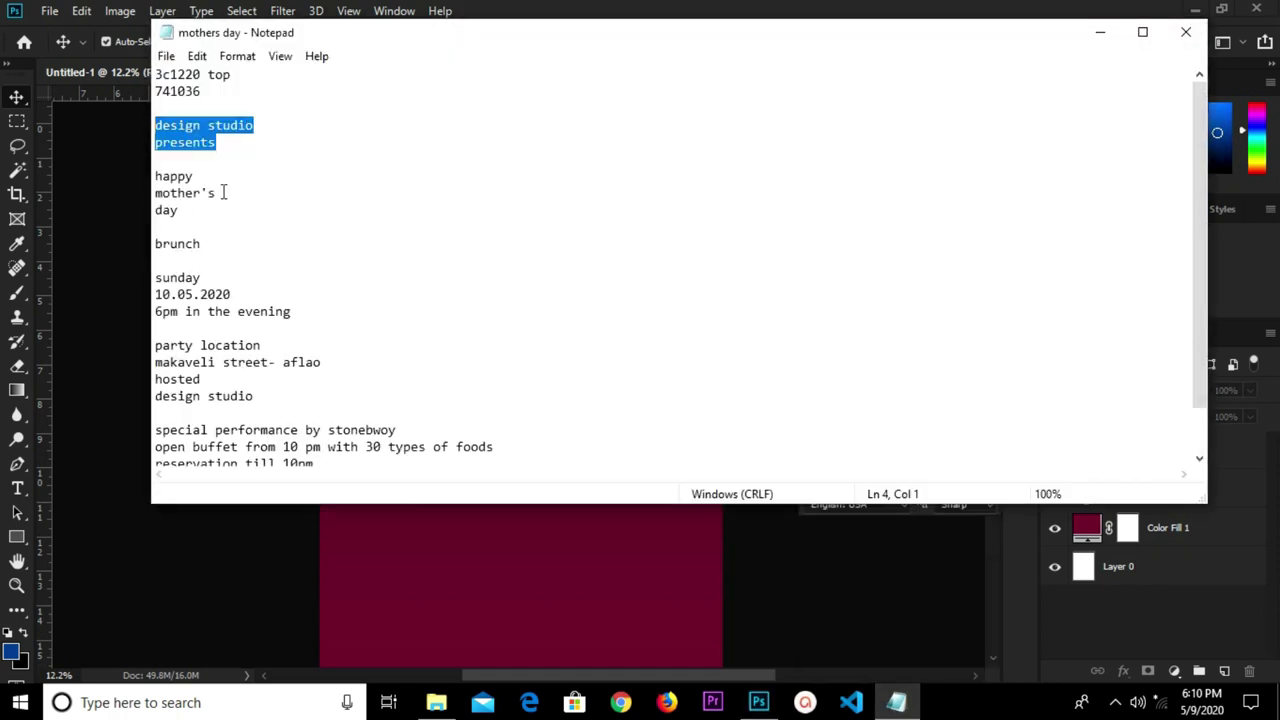
{"action": "left_click_drag", "start_coordinate": [155, 195], "coordinate": [189, 216]}
{"action": "key", "text": "ctrl+c"}
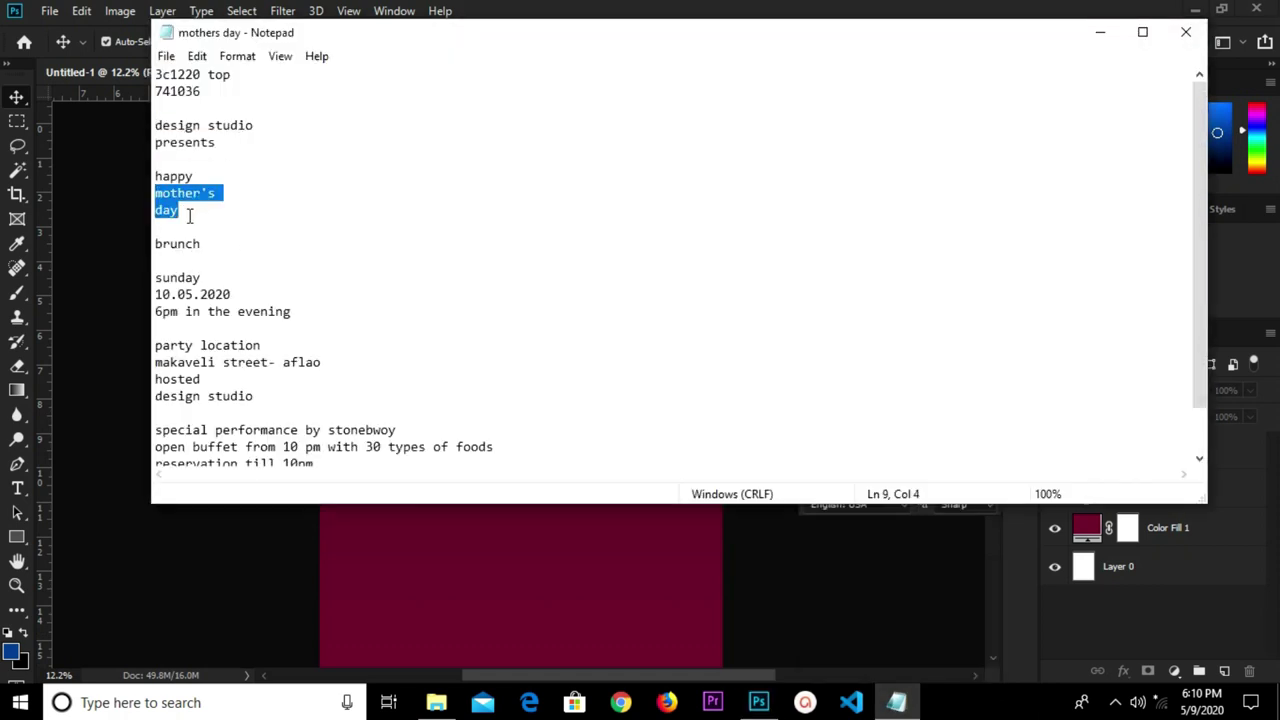
{"action": "left_click", "coordinate": [578, 594]}
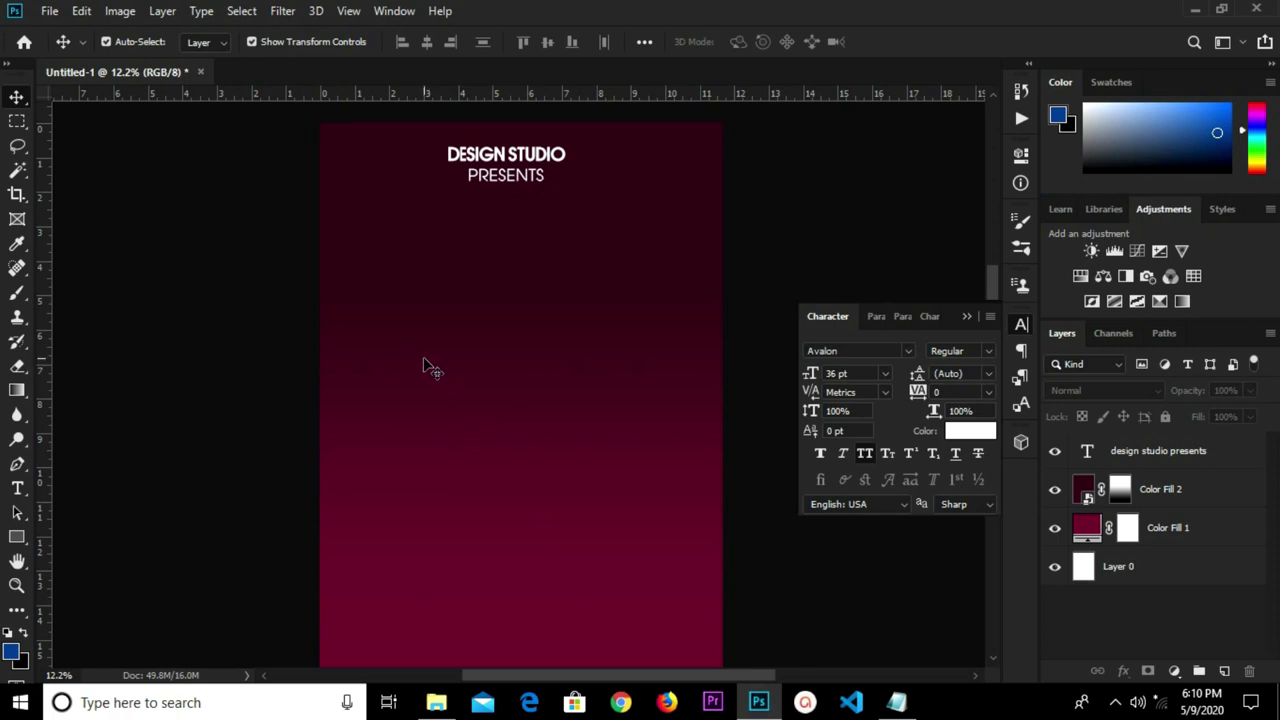
{"action": "key", "text": "t"}
Step: Paste the mother's day wording as a new text layer and delete the word DAY
{"action": "left_click", "coordinate": [389, 317]}
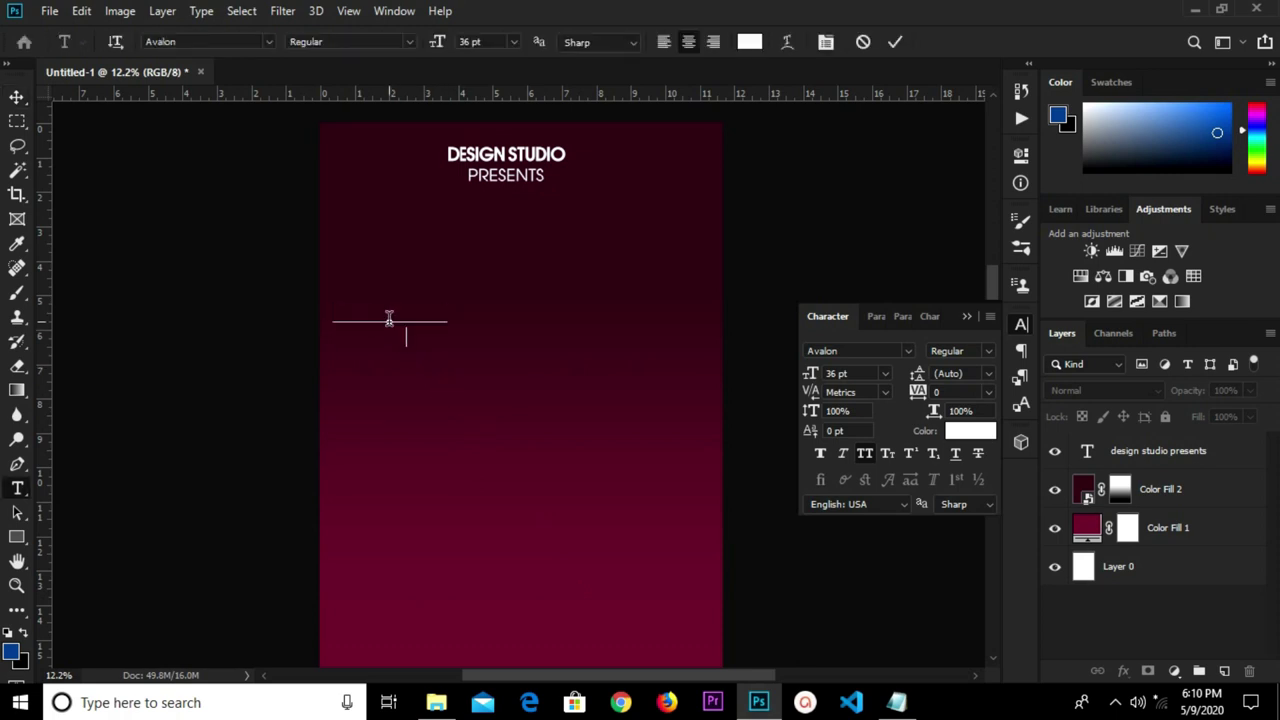
{"action": "key", "text": "ctrl+v"}
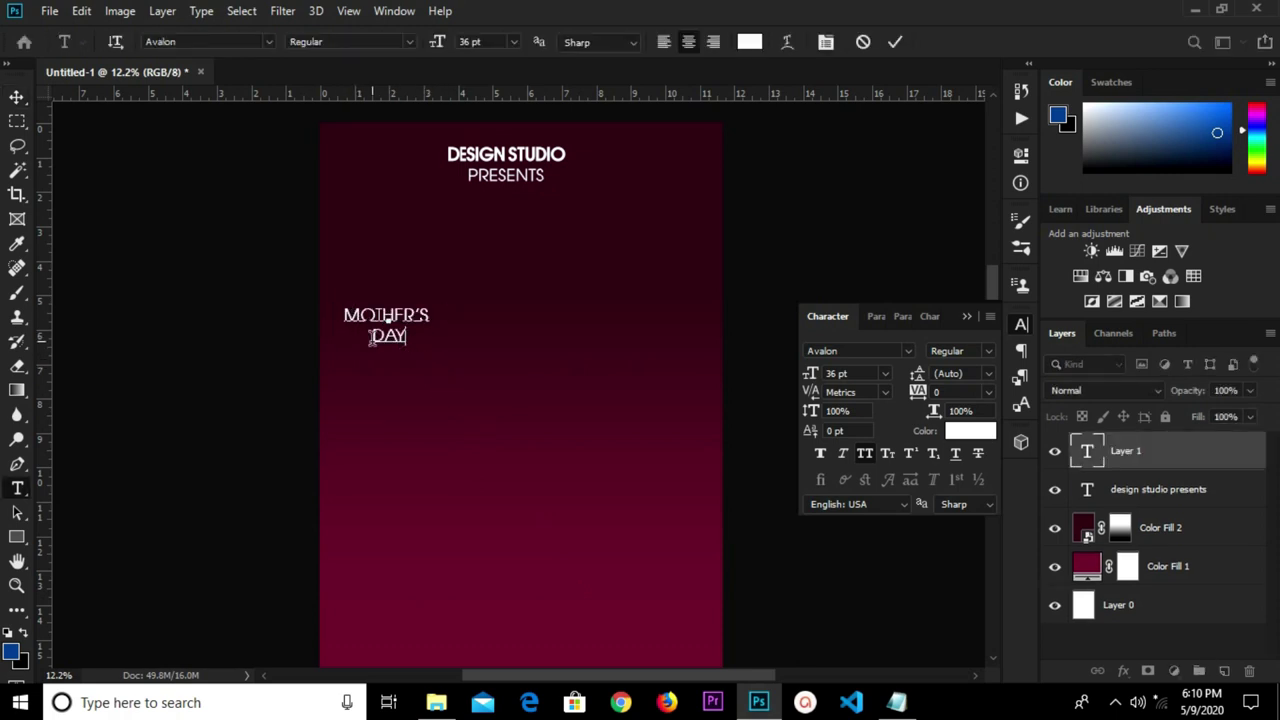
{"action": "left_click_drag", "start_coordinate": [372, 337], "coordinate": [408, 340]}
{"action": "key", "text": "BackSpace"}
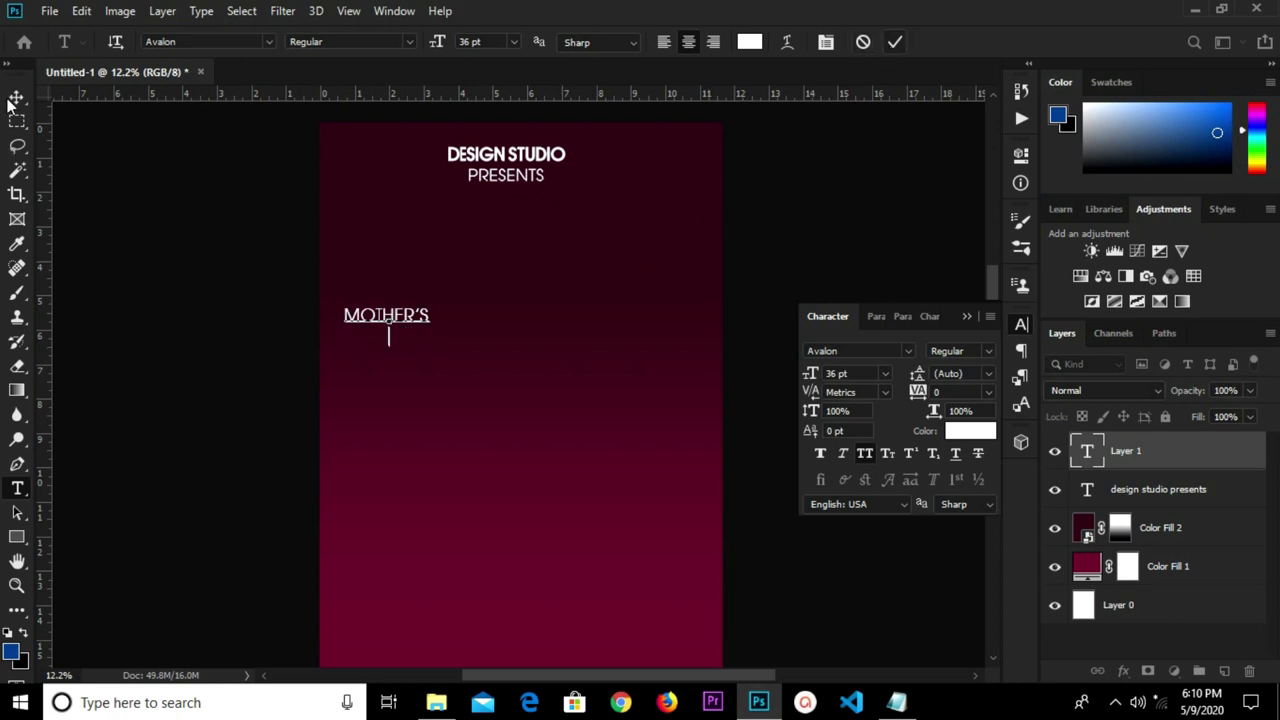
{"action": "left_click", "coordinate": [16, 97]}
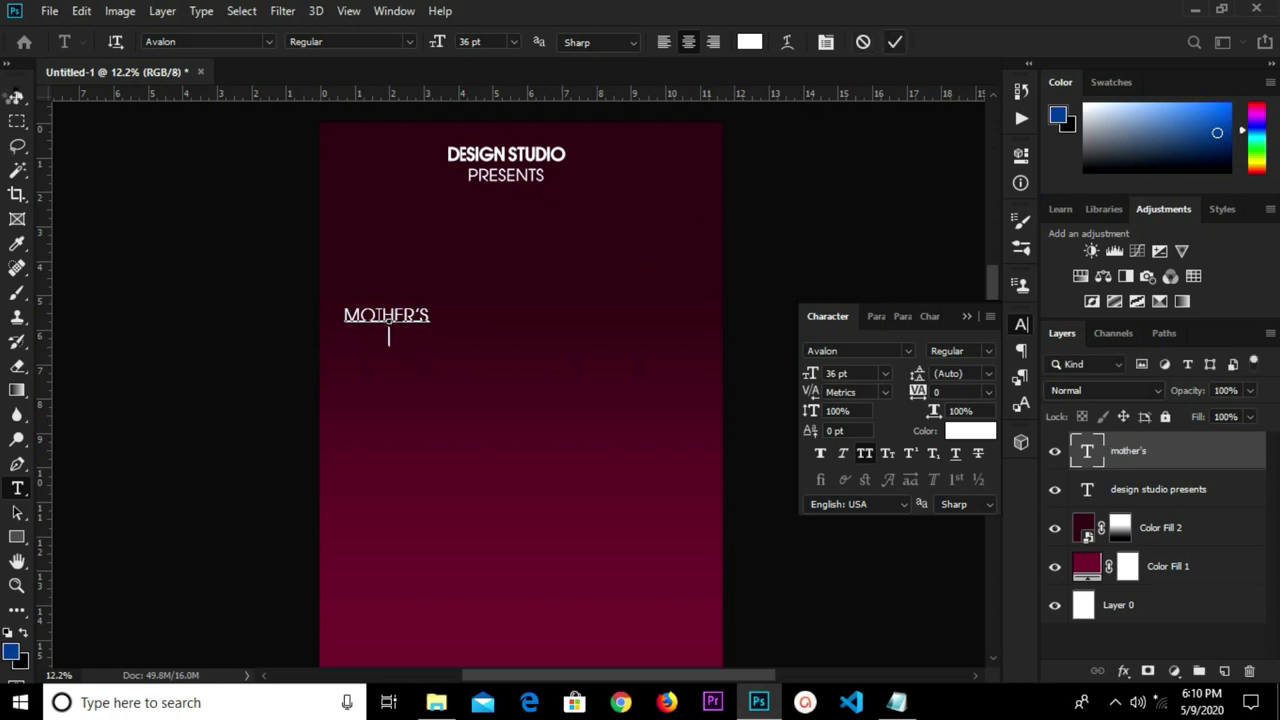
Step: Set the title to Back to Black Demo, turn off All Caps, and capitalise the M
{"action": "left_click", "coordinate": [859, 354]}
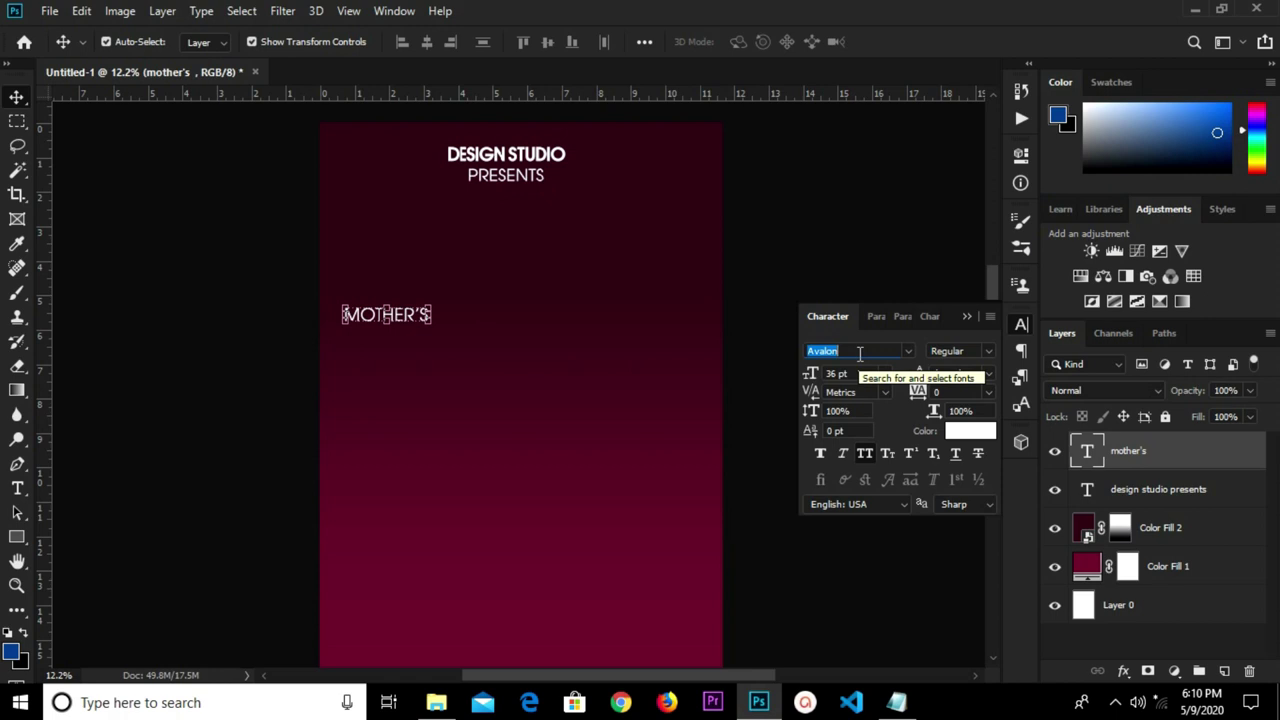
{"action": "type", "text": "ack to Black Dem"}
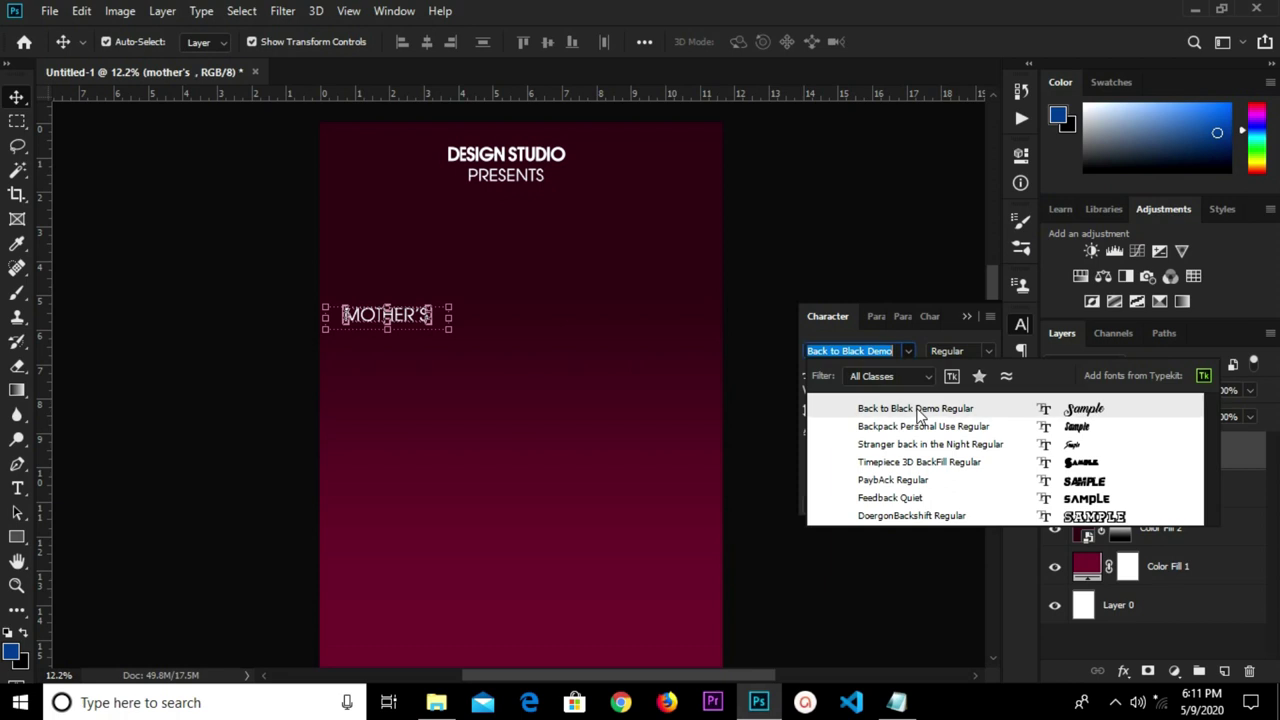
{"action": "left_click", "coordinate": [916, 408]}
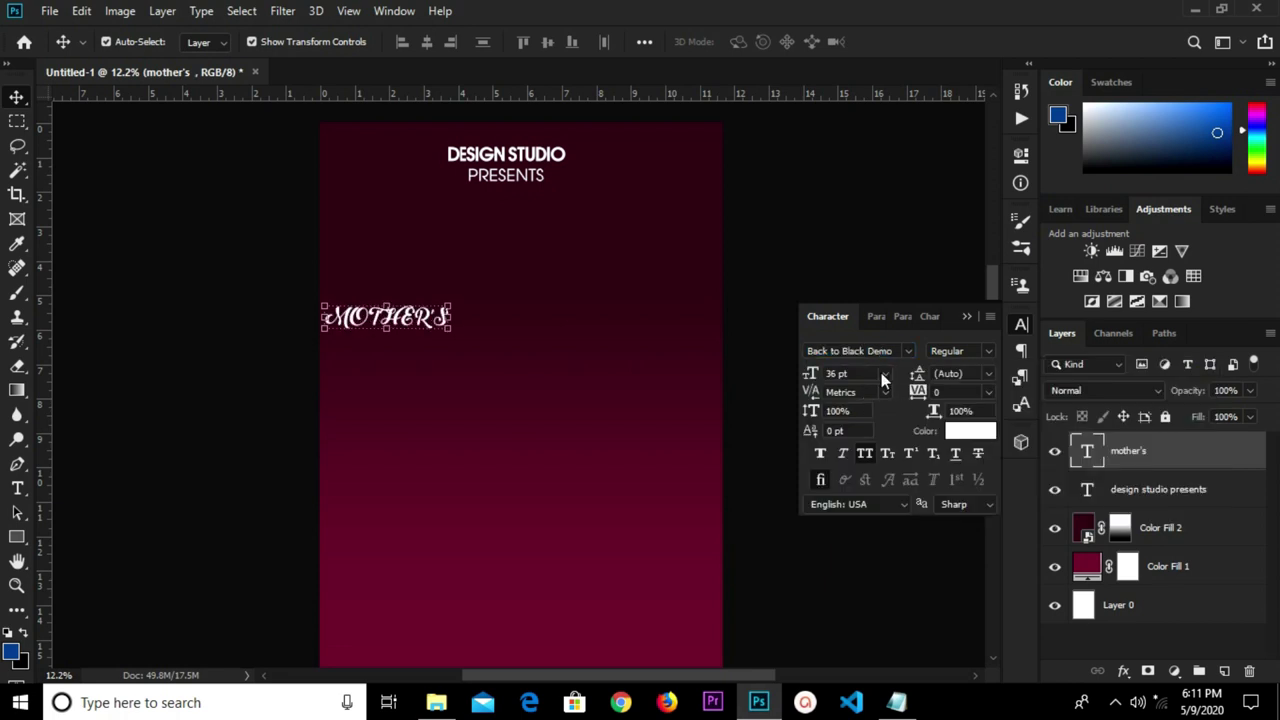
{"action": "left_click", "coordinate": [872, 453]}
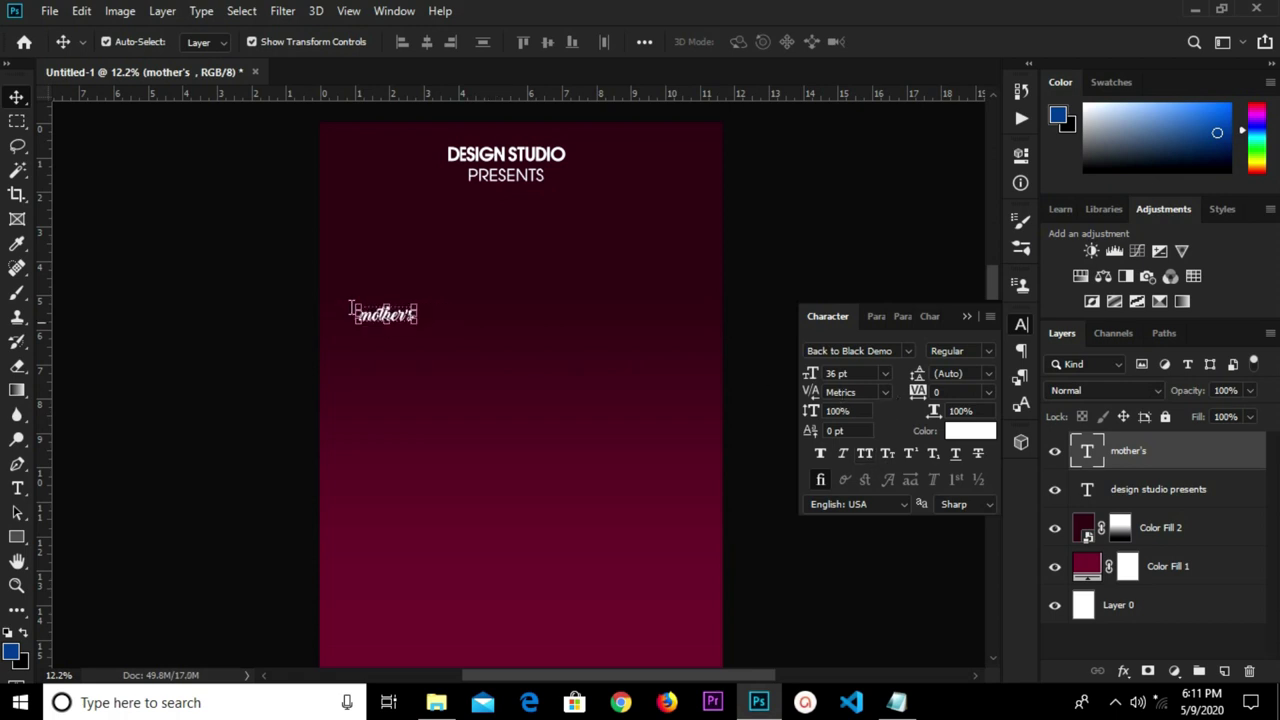
{"action": "scroll", "coordinate": [350, 310], "scroll_direction": "up", "scroll_amount": 3}
{"action": "key", "text": "t"}
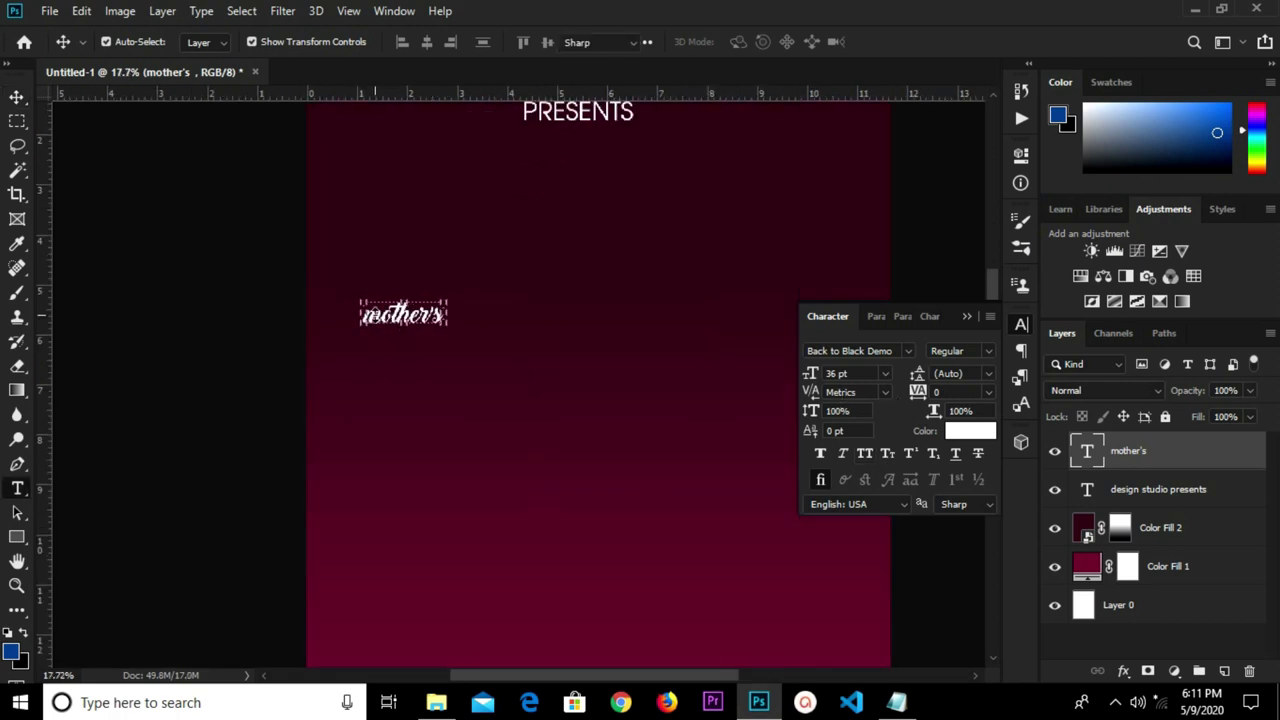
{"action": "left_click_drag", "start_coordinate": [366, 312], "coordinate": [380, 316]}
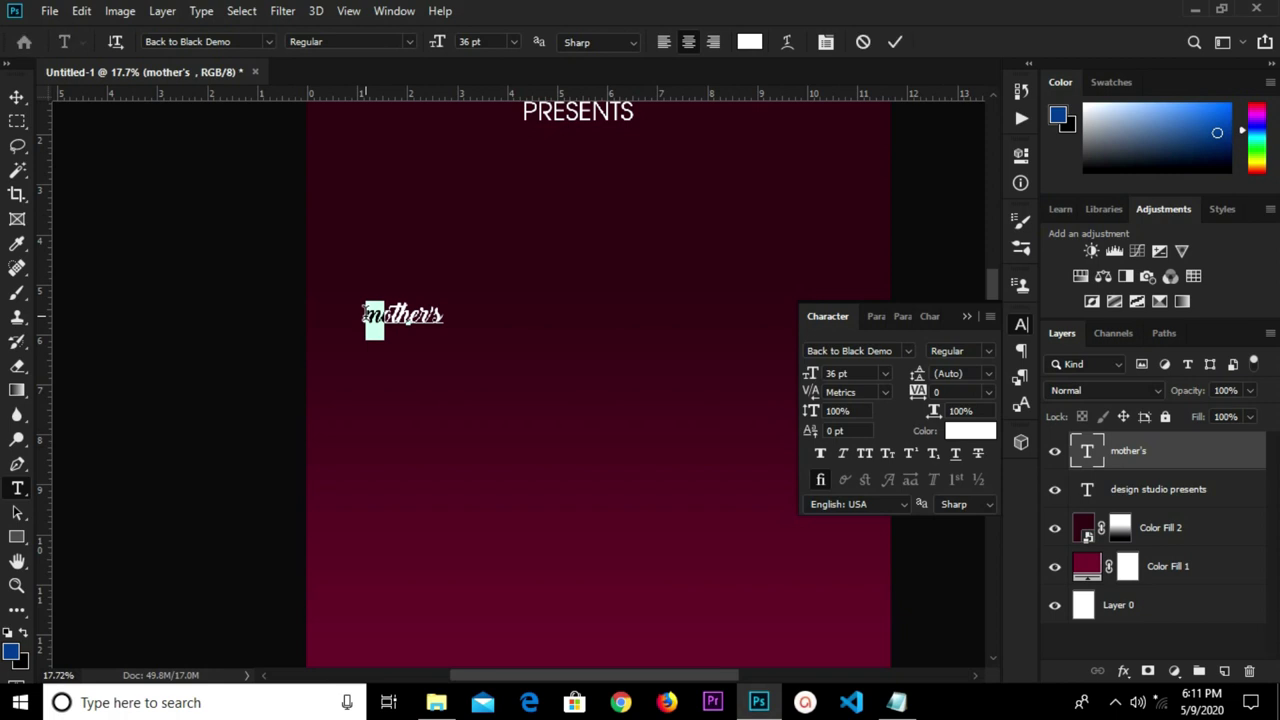
{"action": "type", "text": "M"}
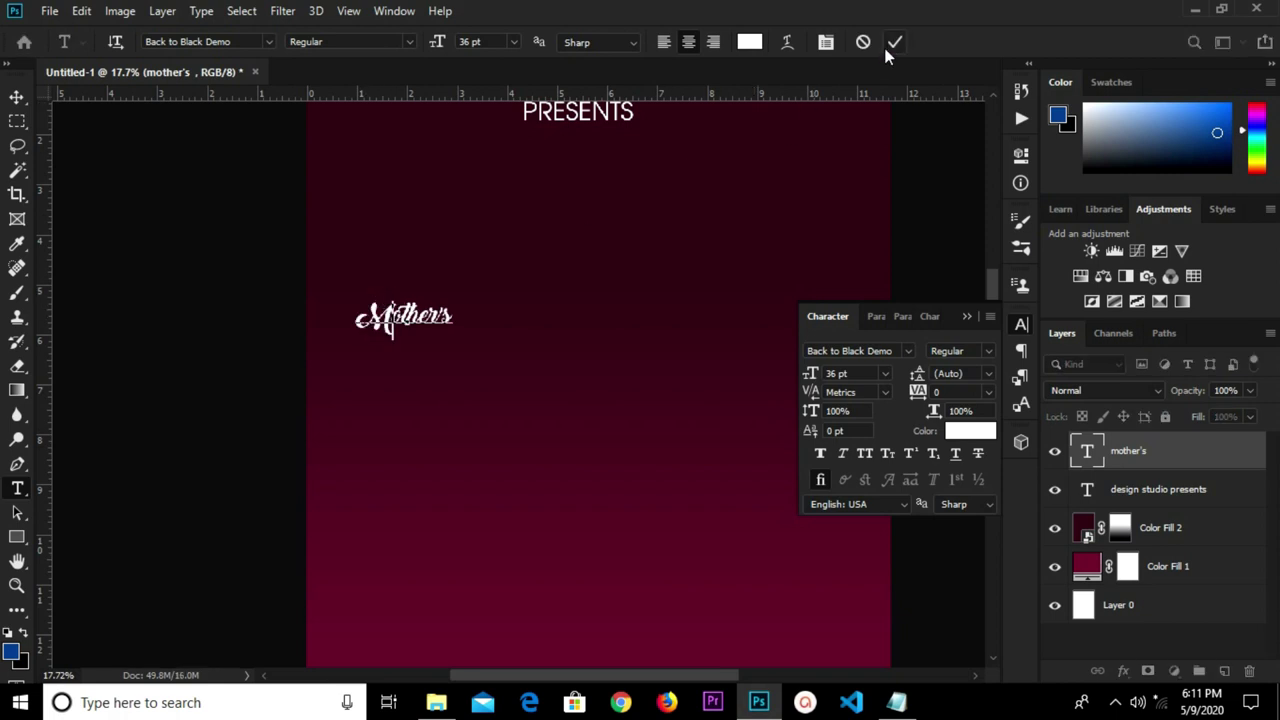
{"action": "key", "text": "ctrl+Return"}
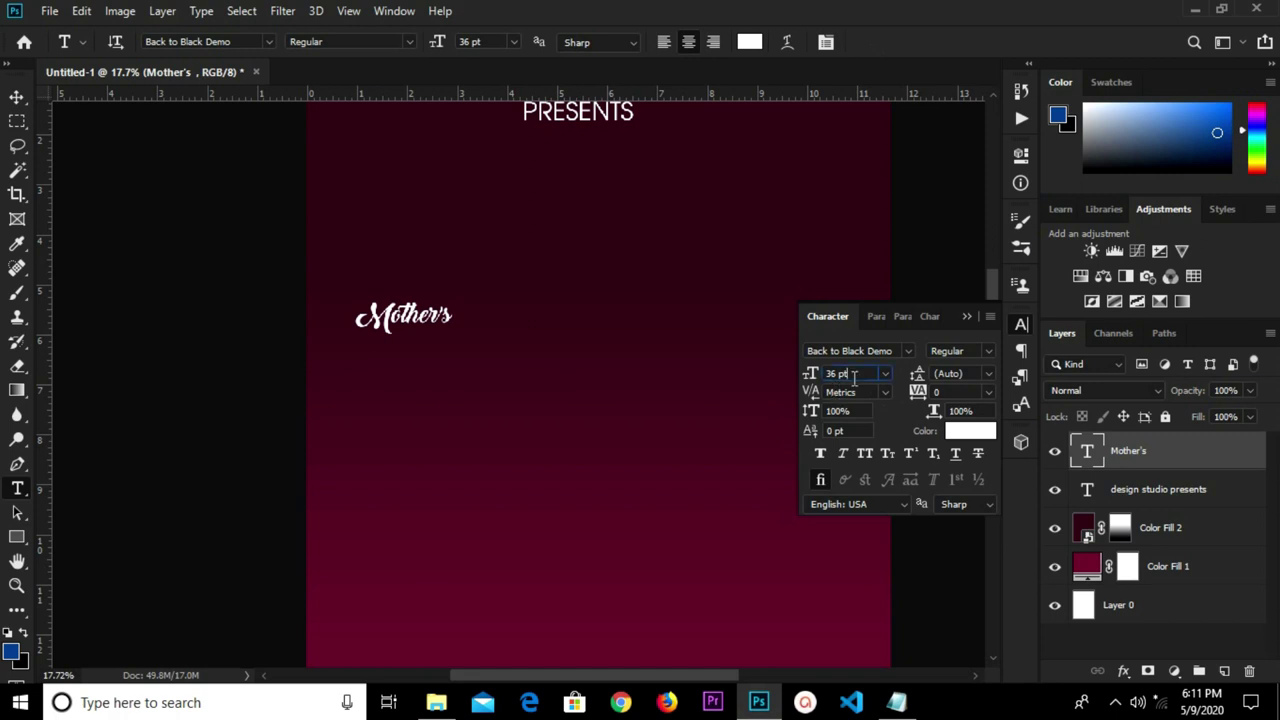
Step: Size Mother's to 166 pt and centre it below PRESENTS
{"action": "left_click", "coordinate": [866, 371]}
{"action": "type", "text": "166"}
{"action": "key", "text": "Return"}
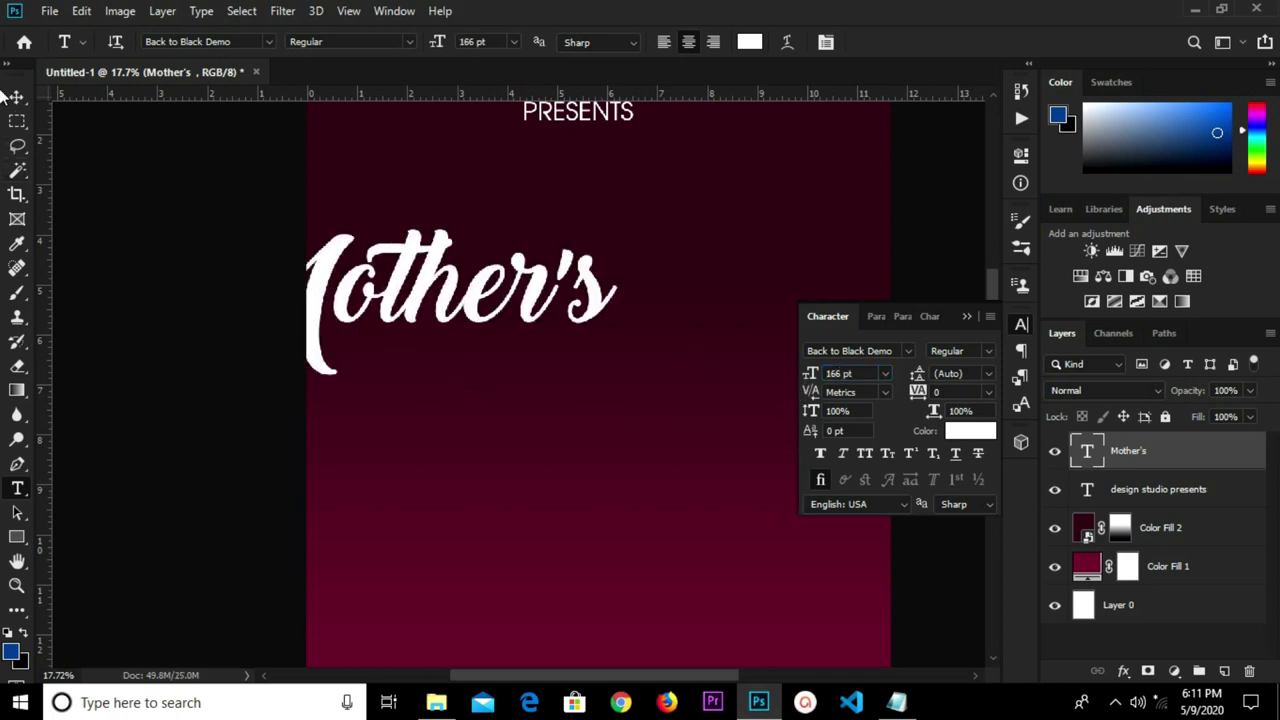
{"action": "left_click", "coordinate": [16, 97]}
{"action": "left_click_drag", "start_coordinate": [427, 305], "coordinate": [631, 265]}
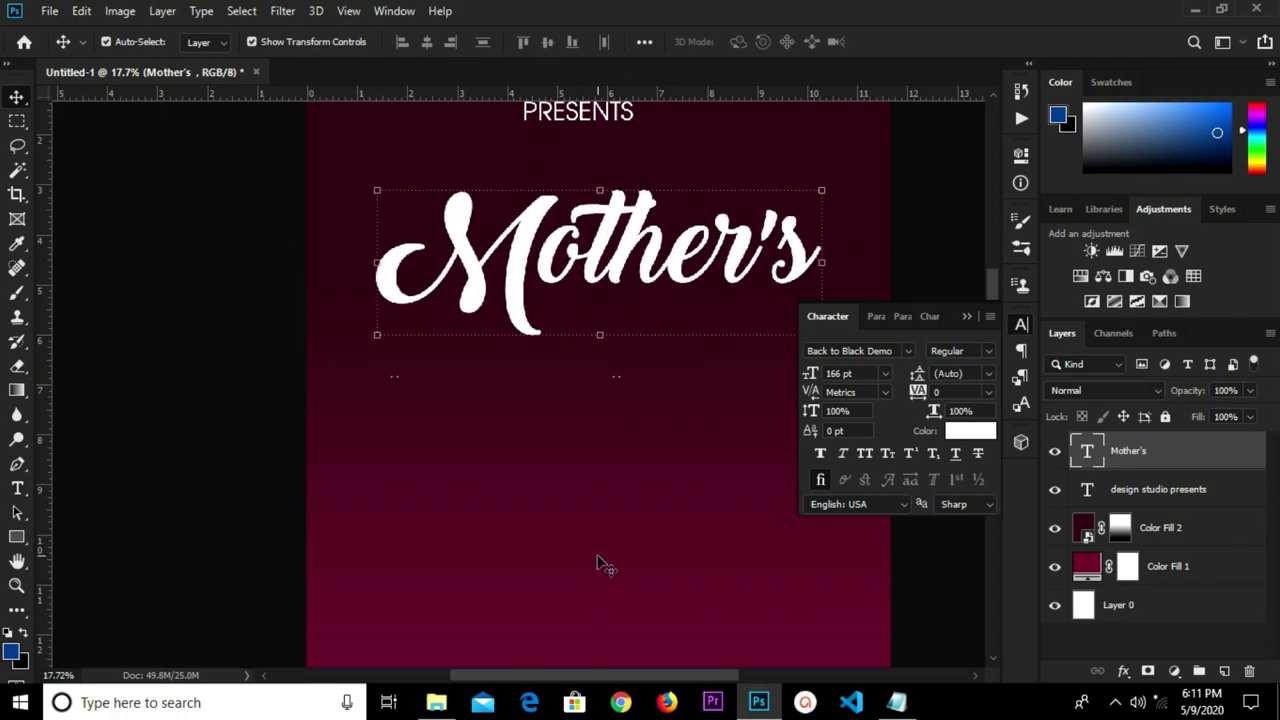
{"action": "key", "text": "t"}
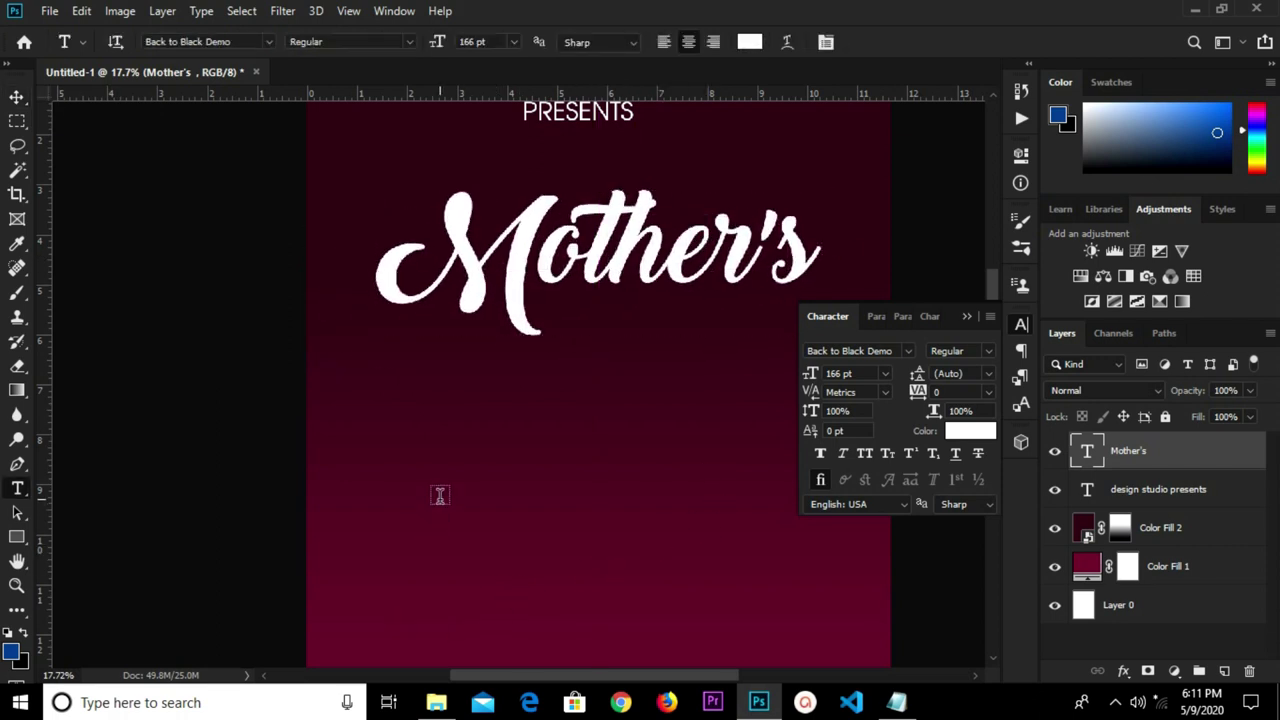
Step: Type DAY in Back to Black Demo at 100 pt with All Caps turned off
{"action": "left_click", "coordinate": [439, 494]}
{"action": "type", "text": "DAY"}
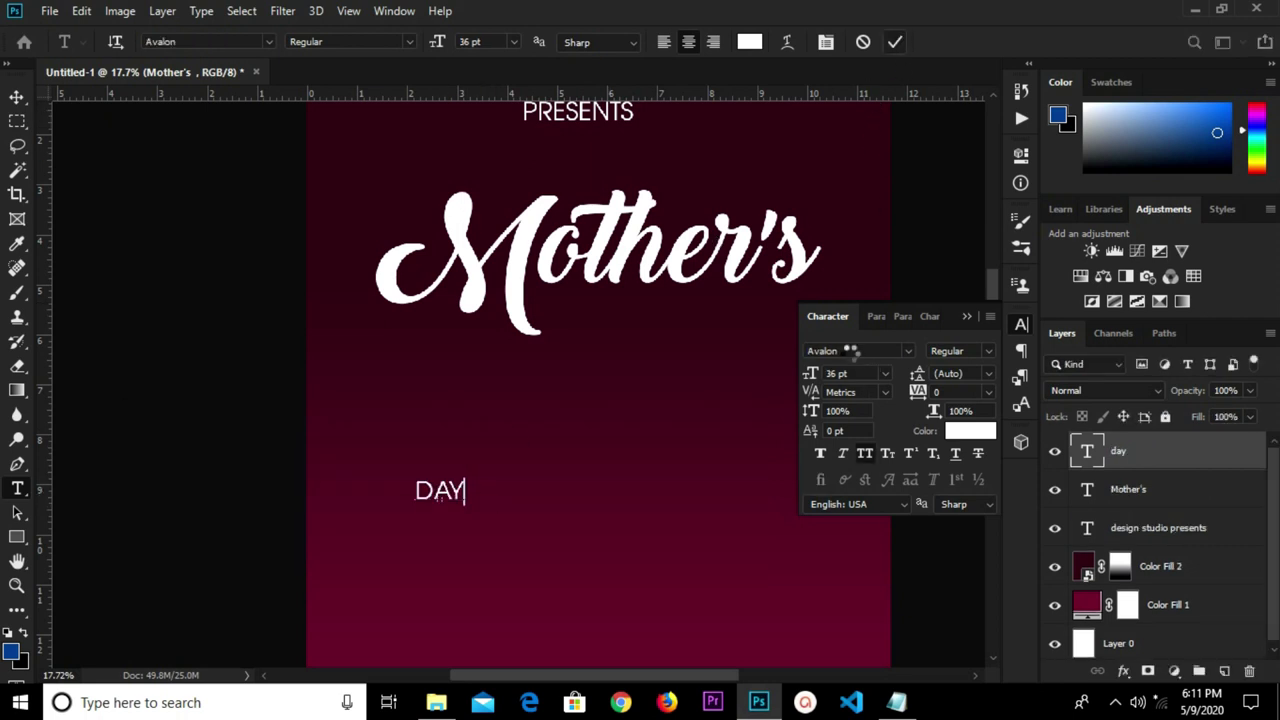
{"action": "left_click", "coordinate": [849, 350]}
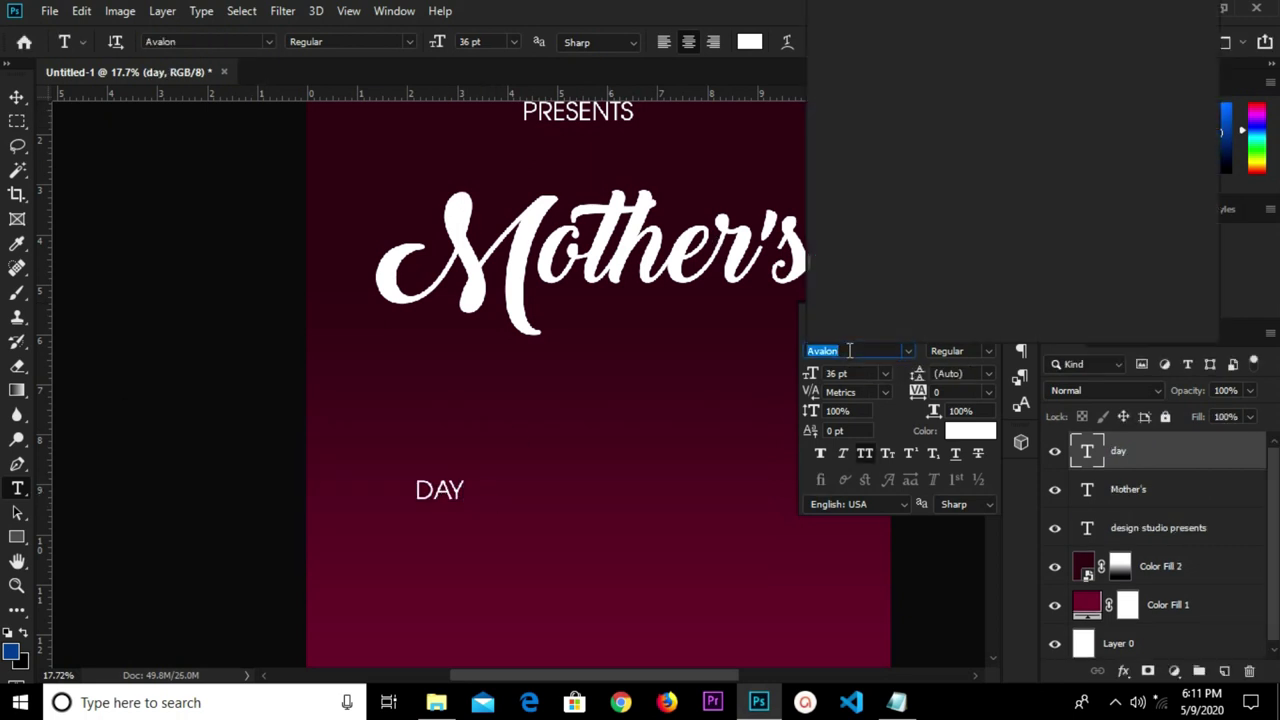
{"action": "type", "text": "back"}
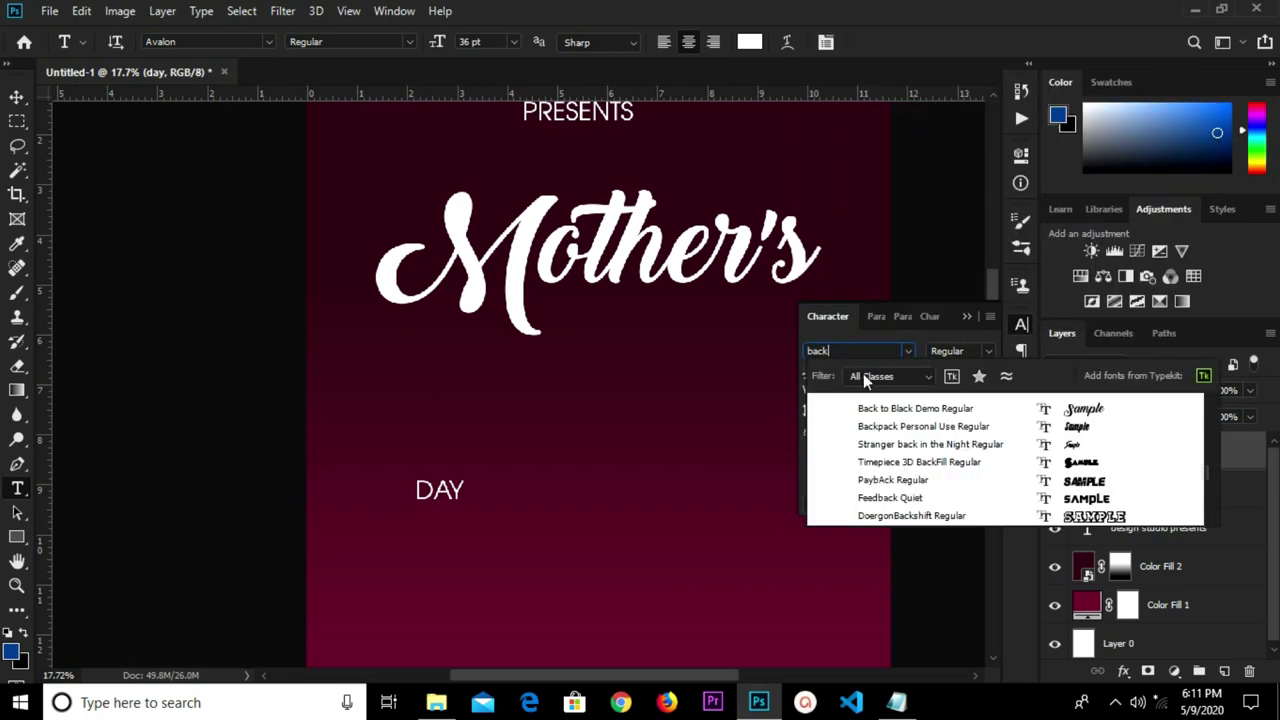
{"action": "left_click", "coordinate": [894, 408]}
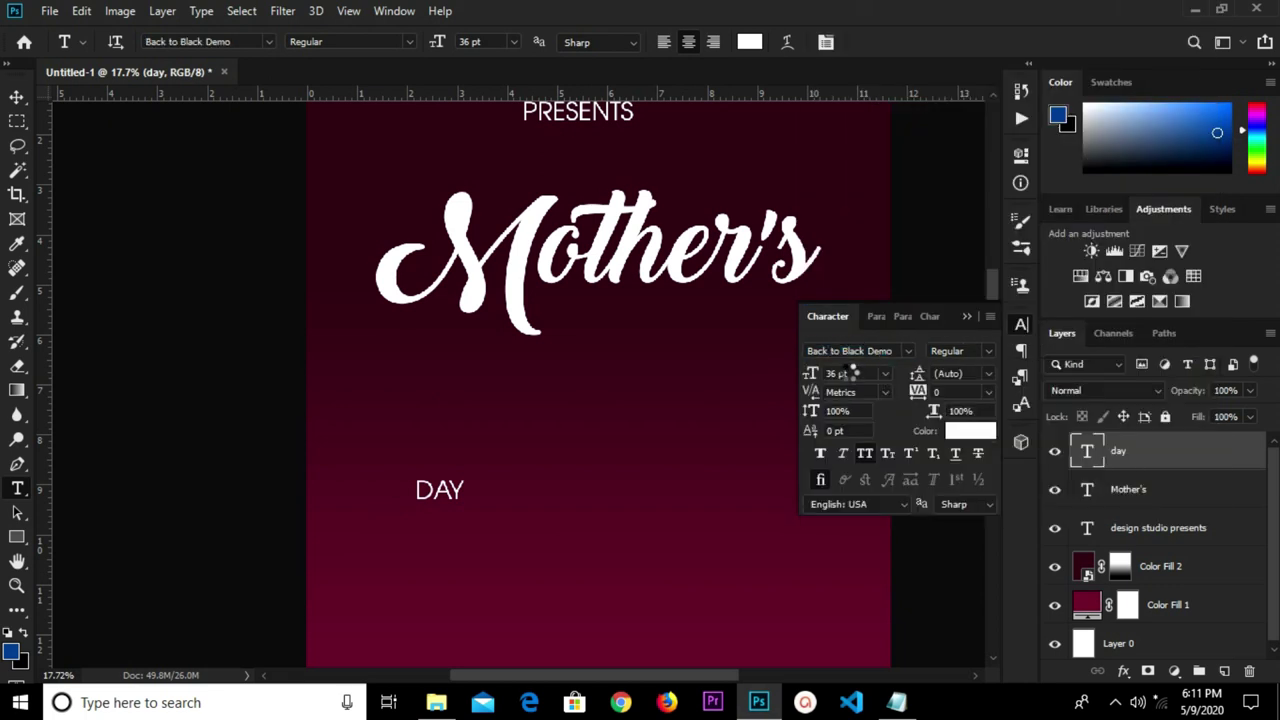
{"action": "left_click", "coordinate": [808, 373]}
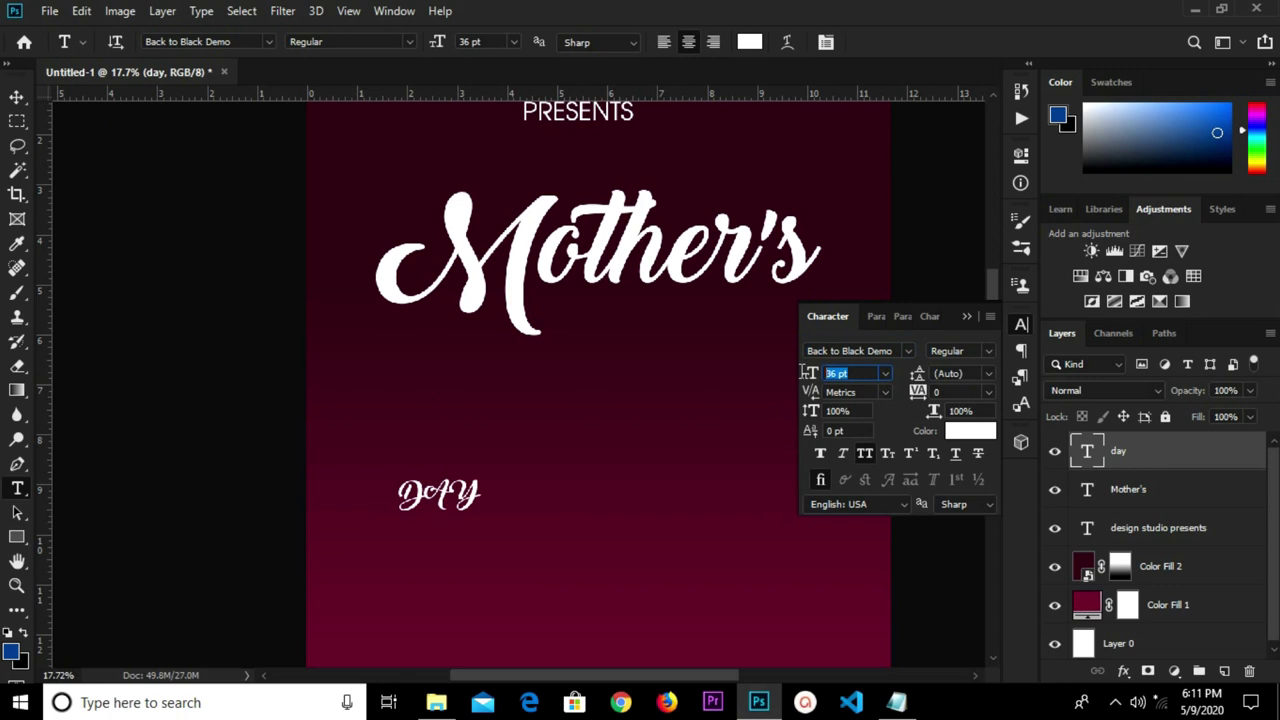
{"action": "type", "text": "100"}
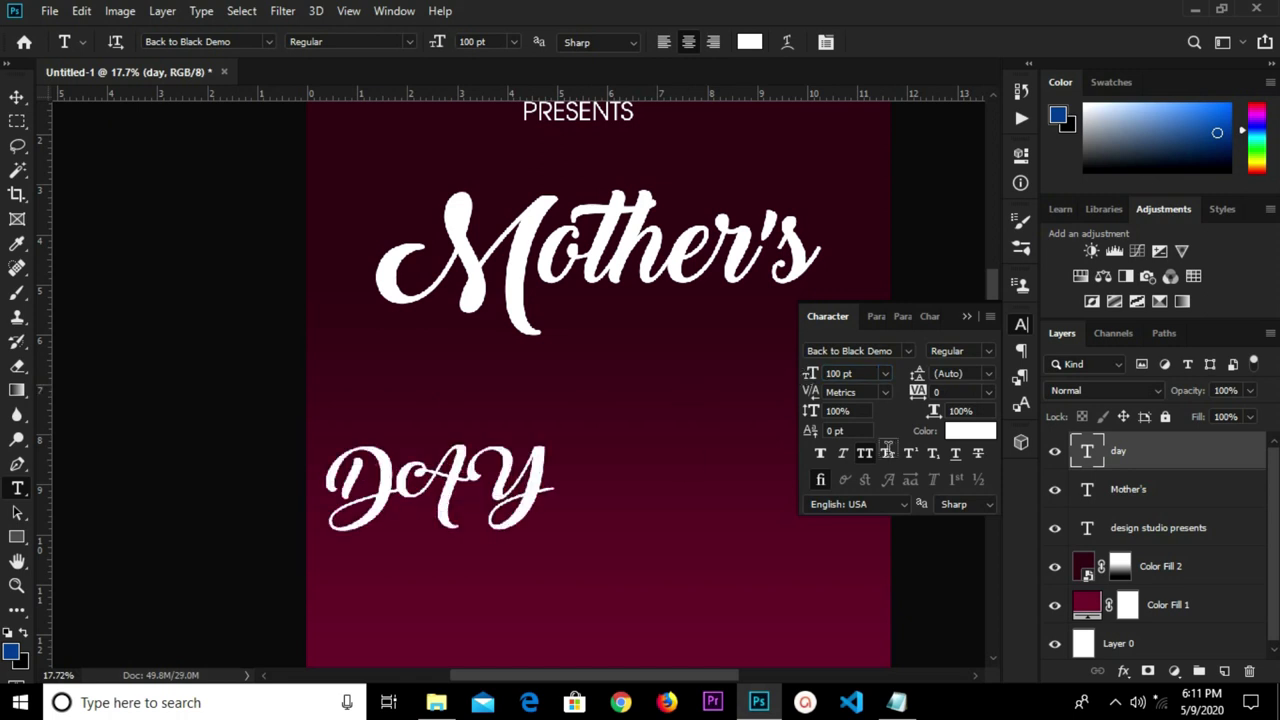
{"action": "left_click", "coordinate": [864, 455]}
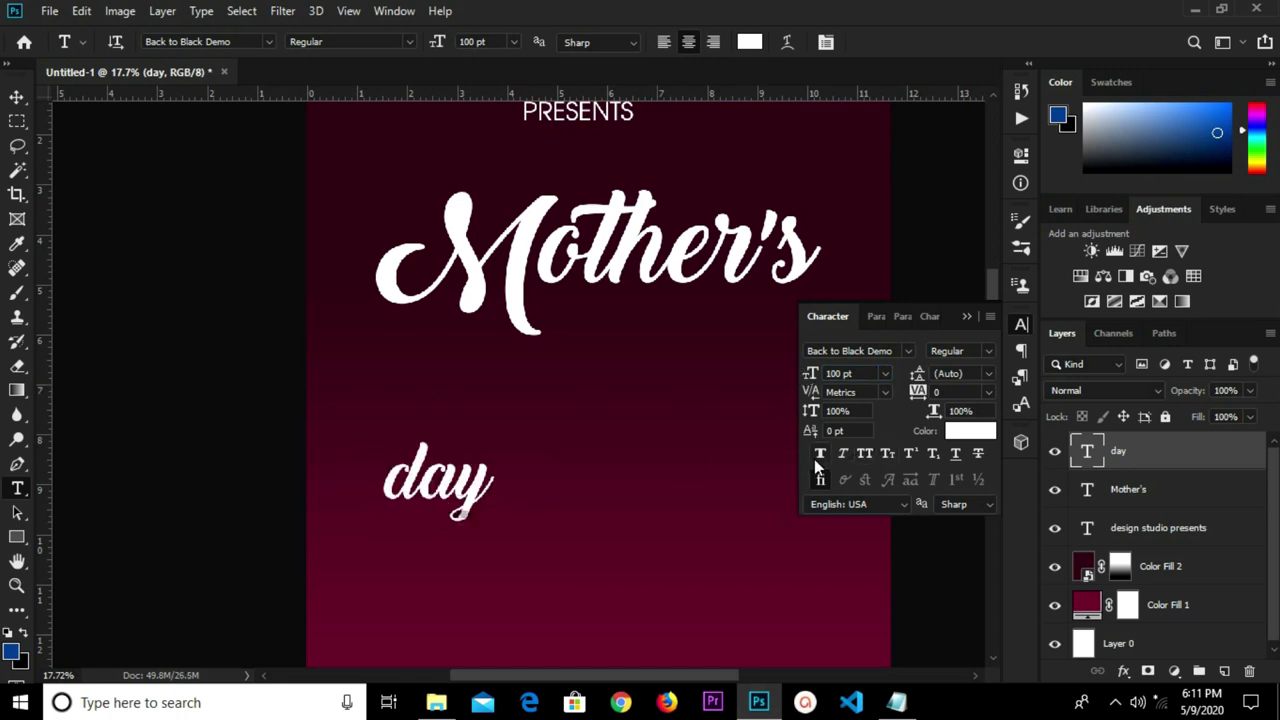
Step: Capitalise the D, tuck Day beneath Mother's, and collapse the Character panel
{"action": "left_click_drag", "start_coordinate": [424, 478], "coordinate": [387, 482]}
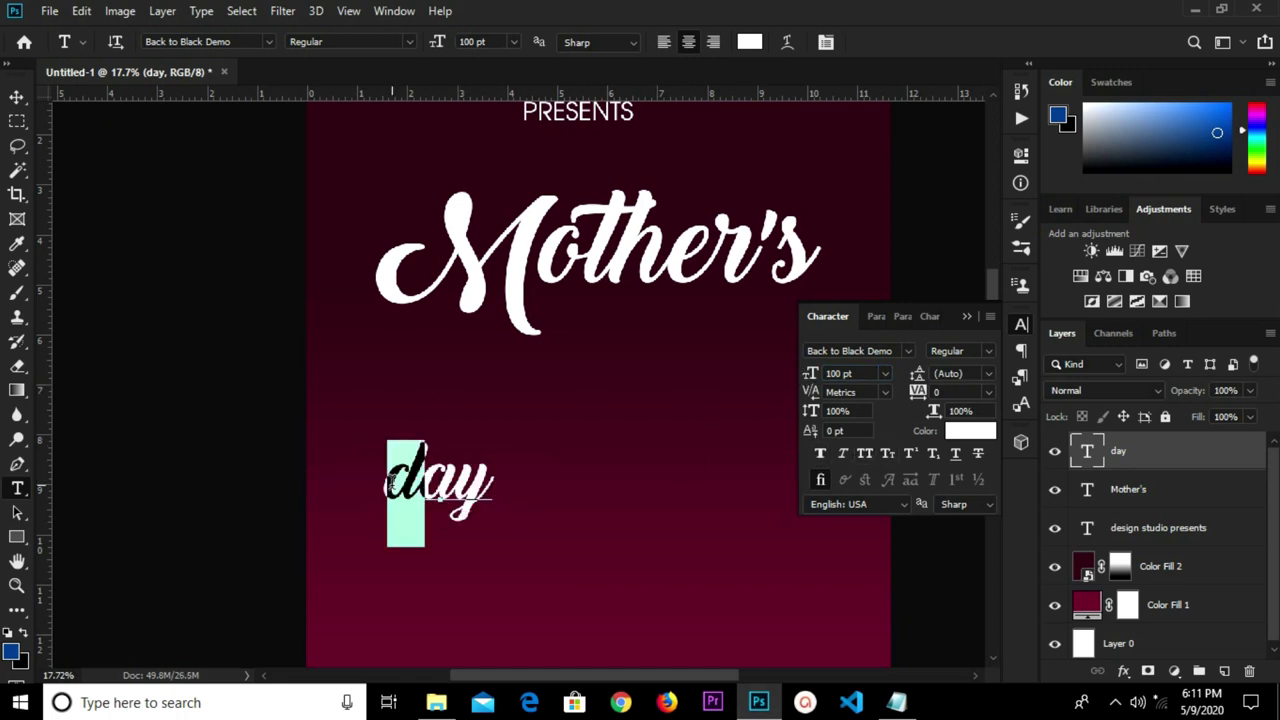
{"action": "type", "text": "D"}
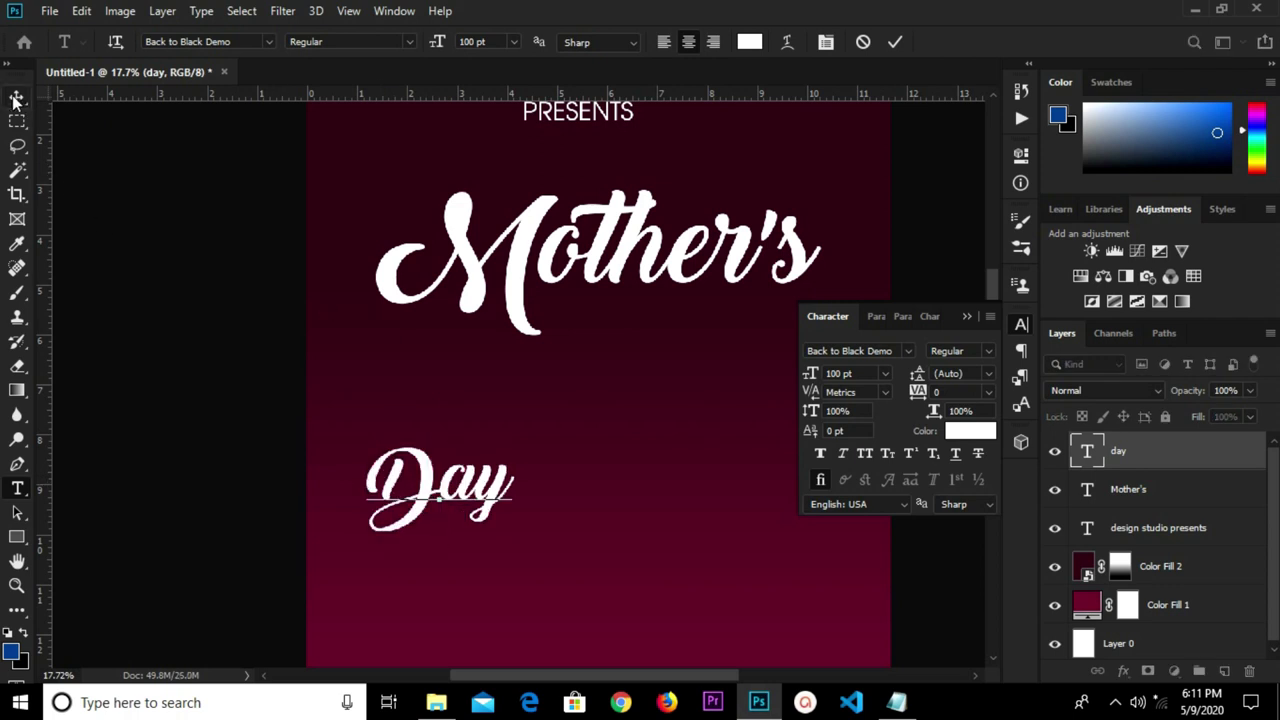
{"action": "left_click", "coordinate": [16, 97]}
{"action": "left_click_drag", "start_coordinate": [413, 513], "coordinate": [591, 353]}
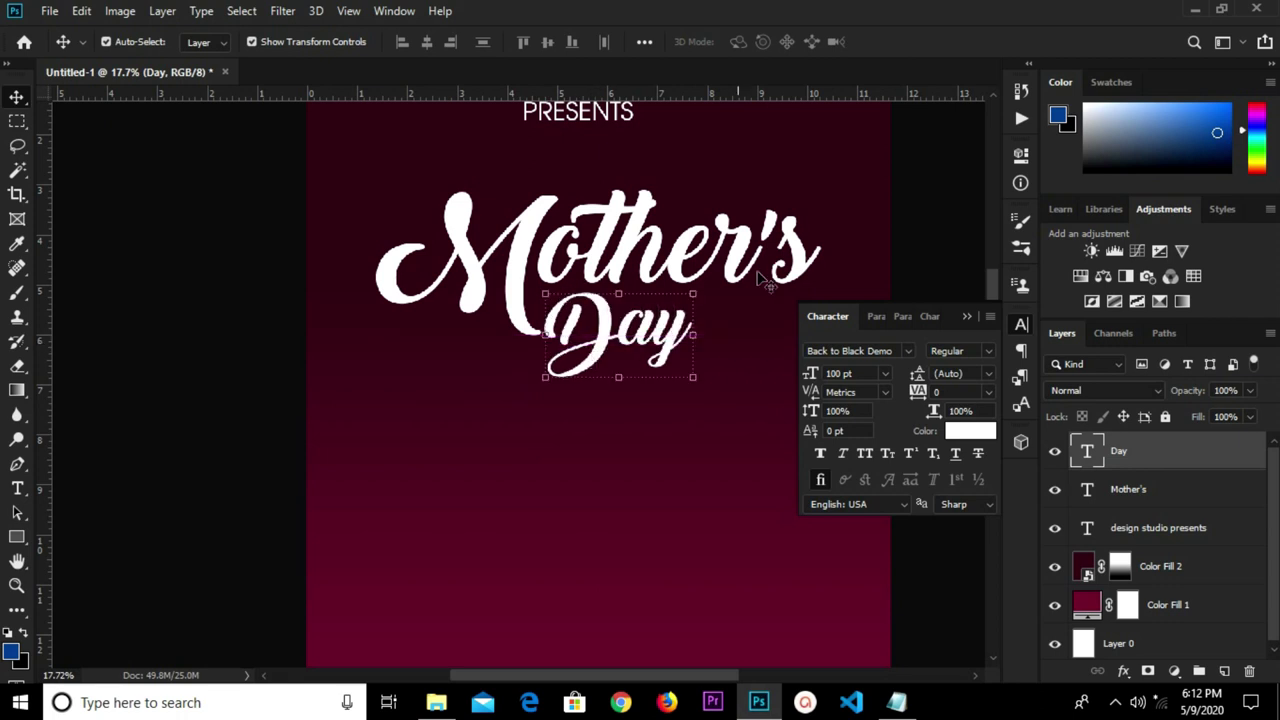
{"action": "left_click", "coordinate": [958, 306]}
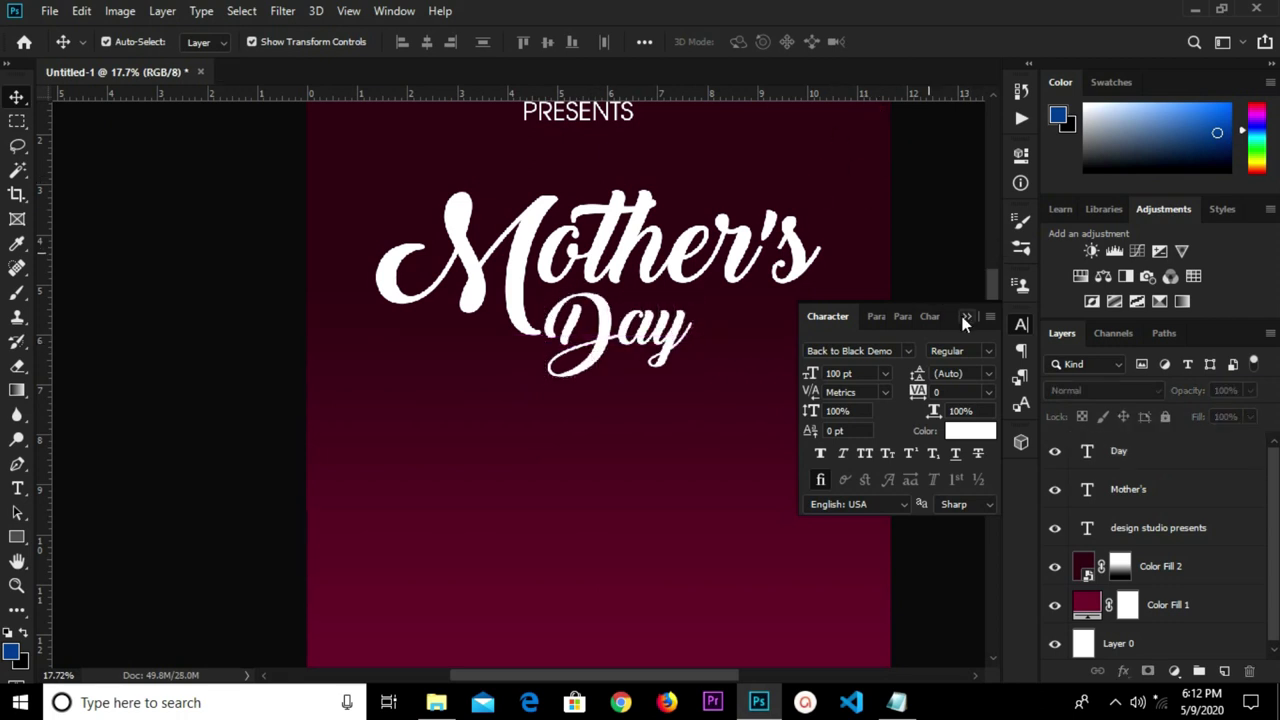
{"action": "left_click", "coordinate": [965, 317]}
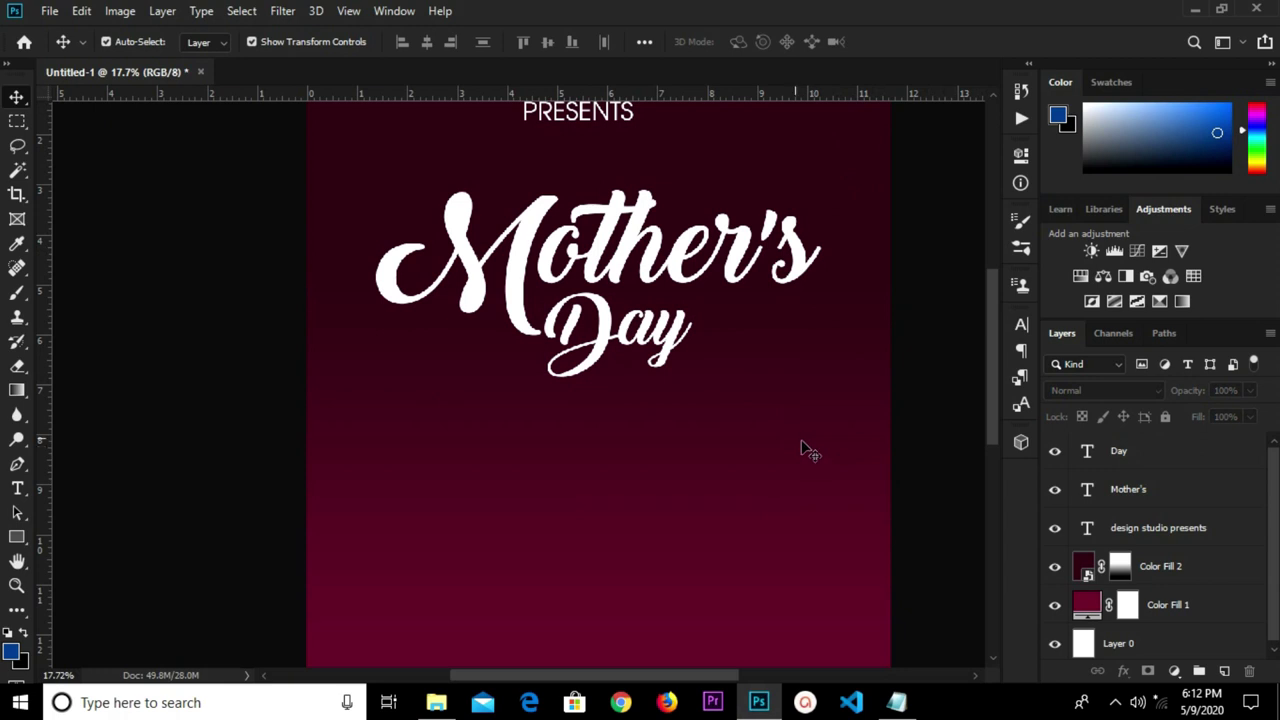
Step: Copy the word 'happy' from the Notepad notes and return to the Photoshop flyer
{"action": "left_click", "coordinate": [897, 702]}
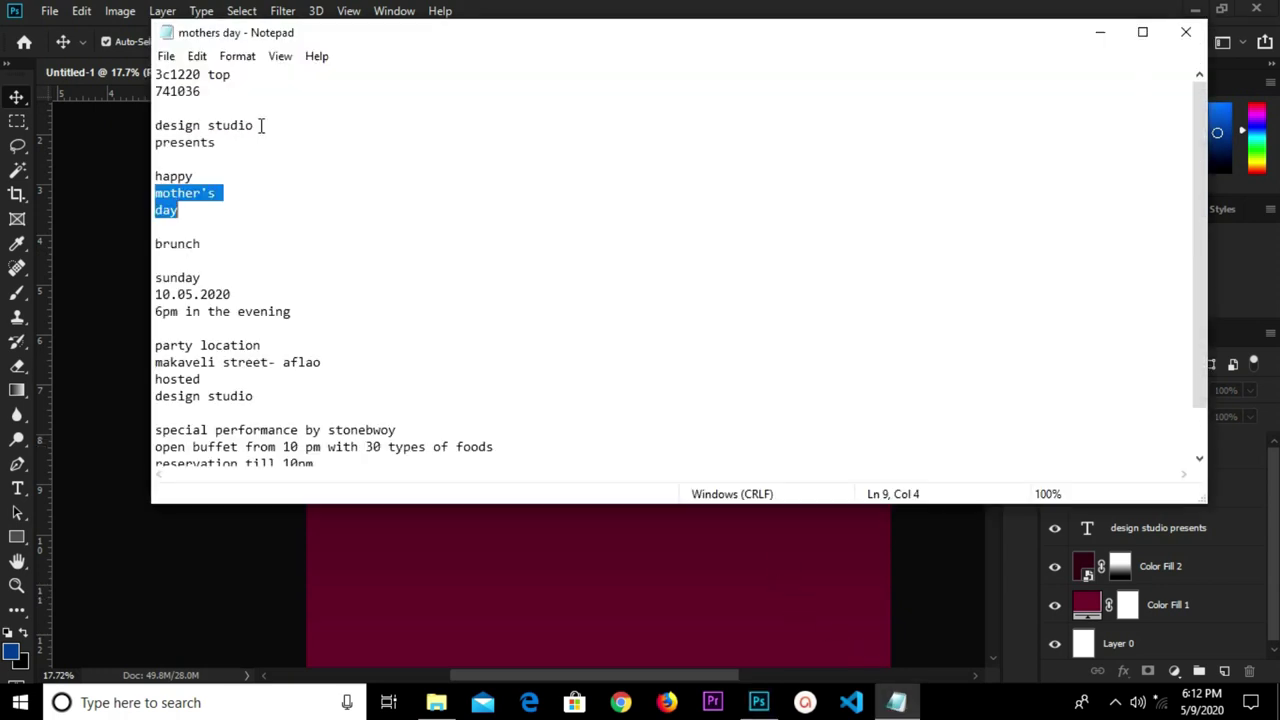
{"action": "left_click_drag", "start_coordinate": [213, 177], "coordinate": [158, 183]}
{"action": "right_click", "coordinate": [181, 178]}
{"action": "left_click", "coordinate": [232, 237]}
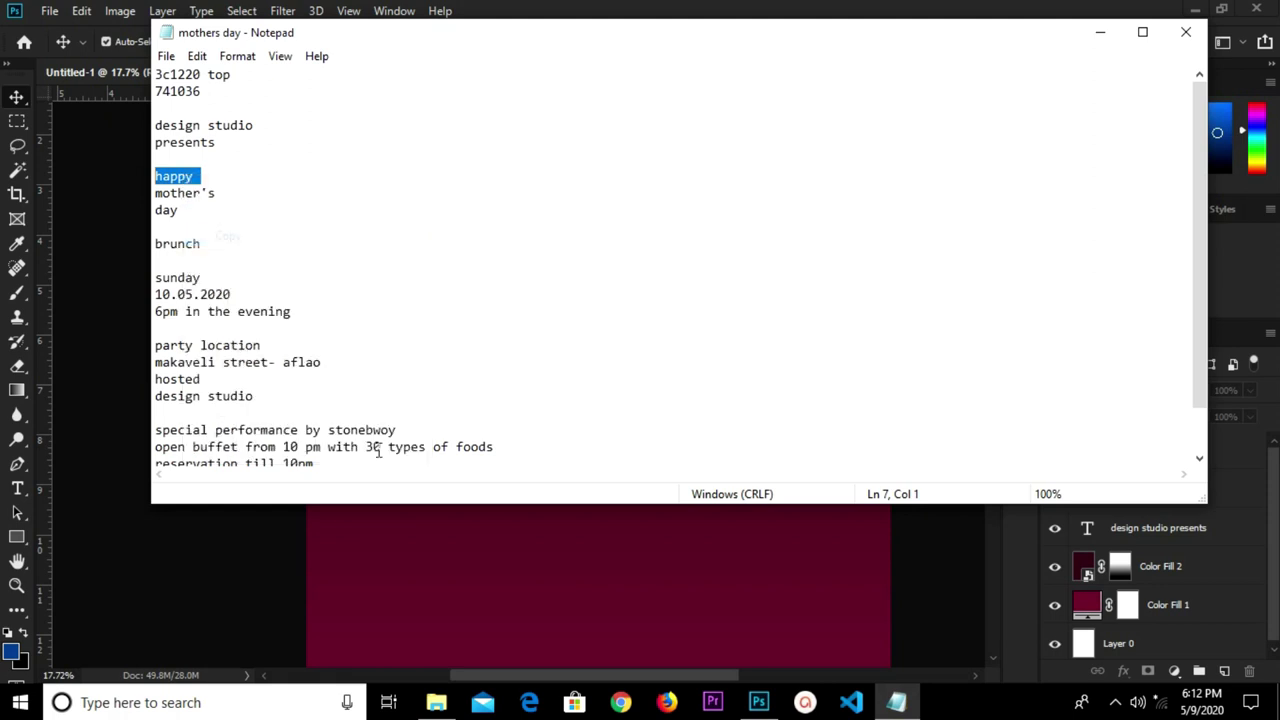
{"action": "left_click", "coordinate": [408, 528]}
{"action": "key", "text": "t"}
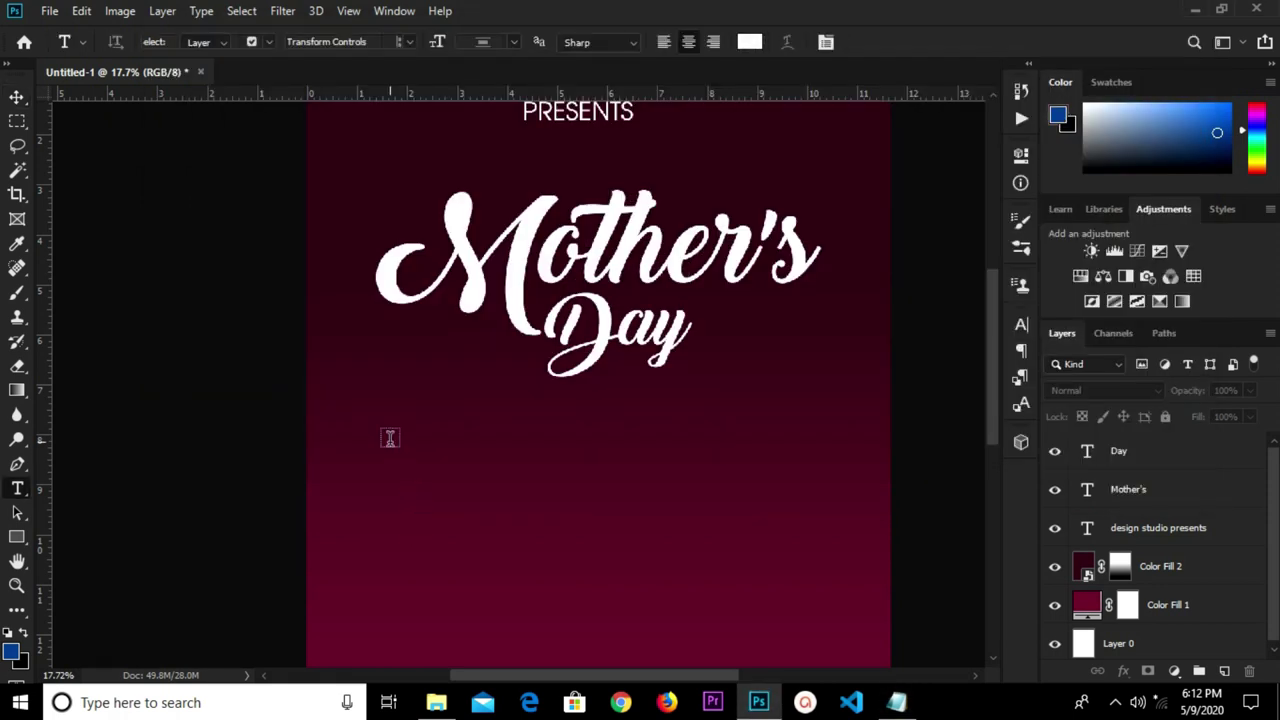
Step: Paste 'happy' as a new text layer and set it to AuxinDemiBold at 36 pt
{"action": "left_click", "coordinate": [390, 438]}
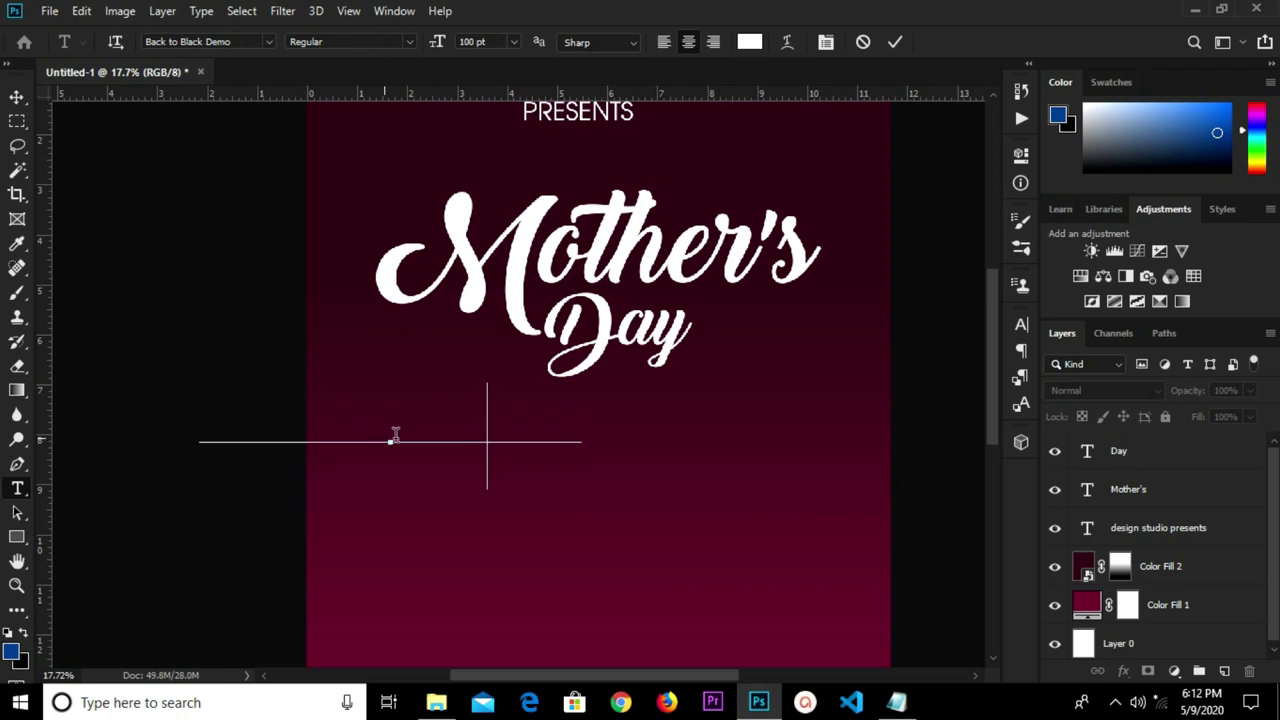
{"action": "key", "text": "ctrl+v"}
{"action": "left_click", "coordinate": [893, 43]}
{"action": "left_click", "coordinate": [1021, 329]}
{"action": "left_click", "coordinate": [865, 353]}
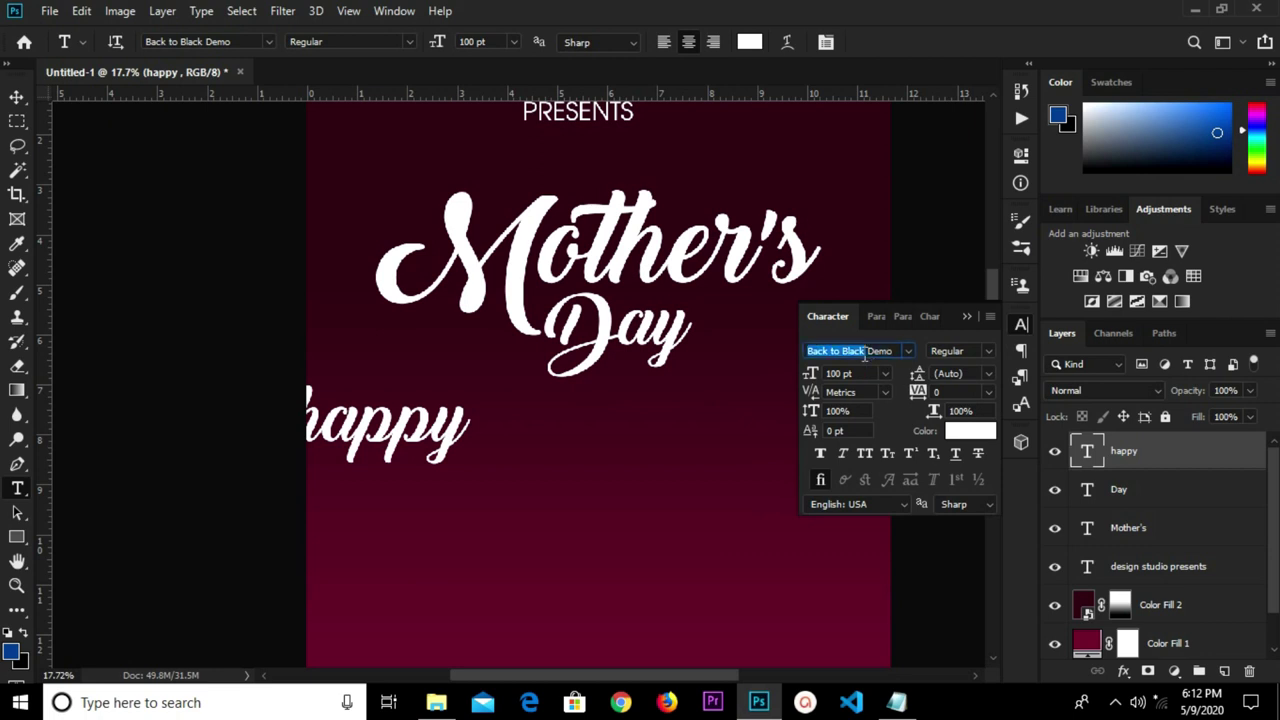
{"action": "left_click", "coordinate": [865, 352]}
{"action": "type", "text": "aux"}
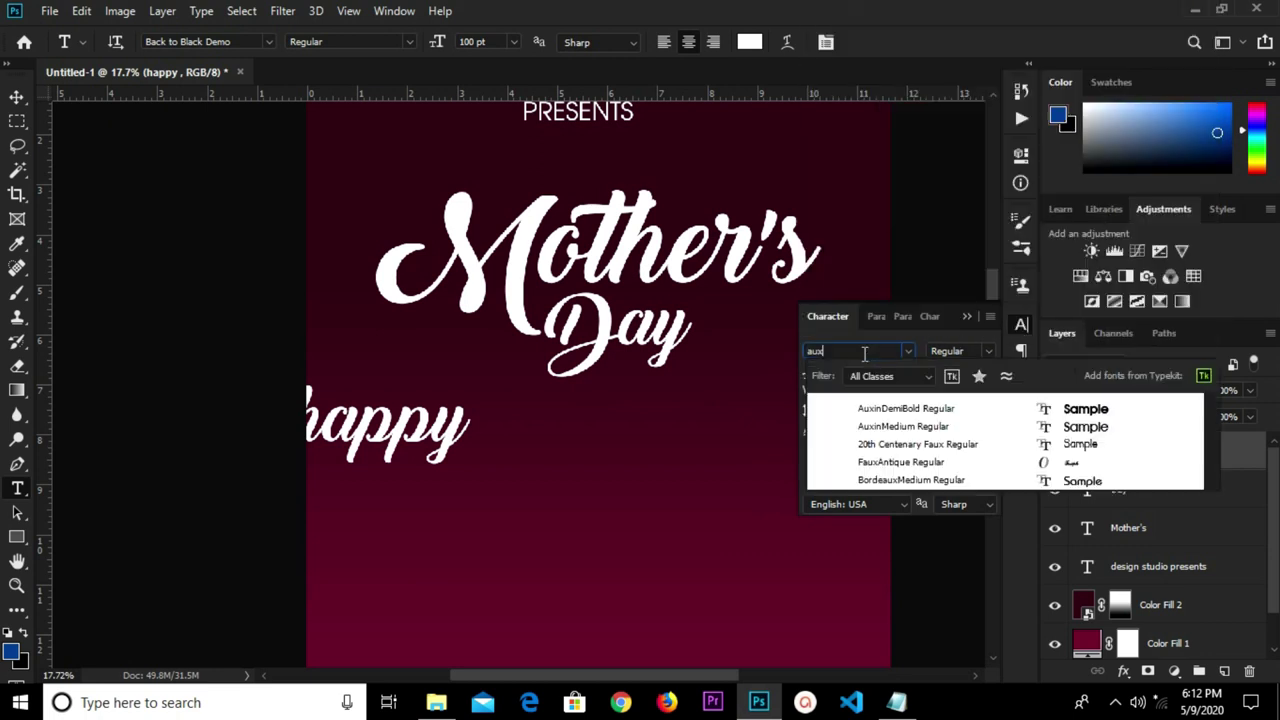
{"action": "type", "text": "inDemiBold"}
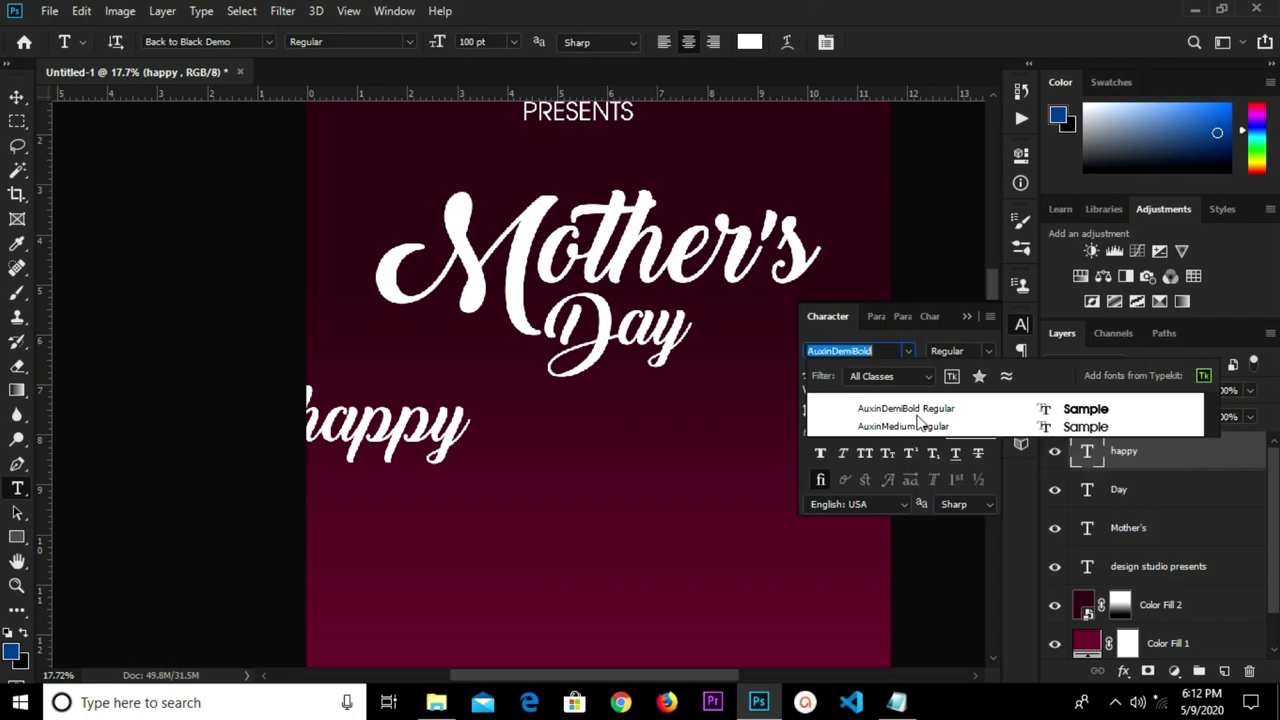
{"action": "left_click", "coordinate": [905, 408]}
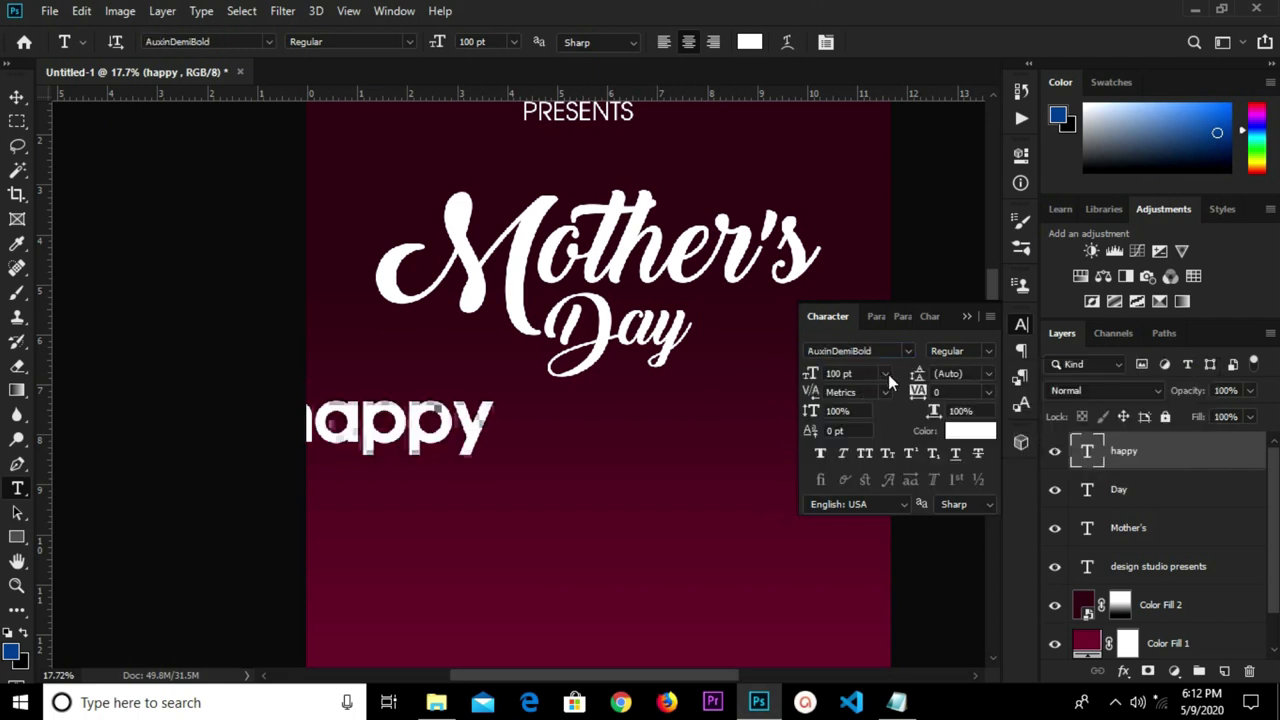
{"action": "left_click", "coordinate": [887, 374]}
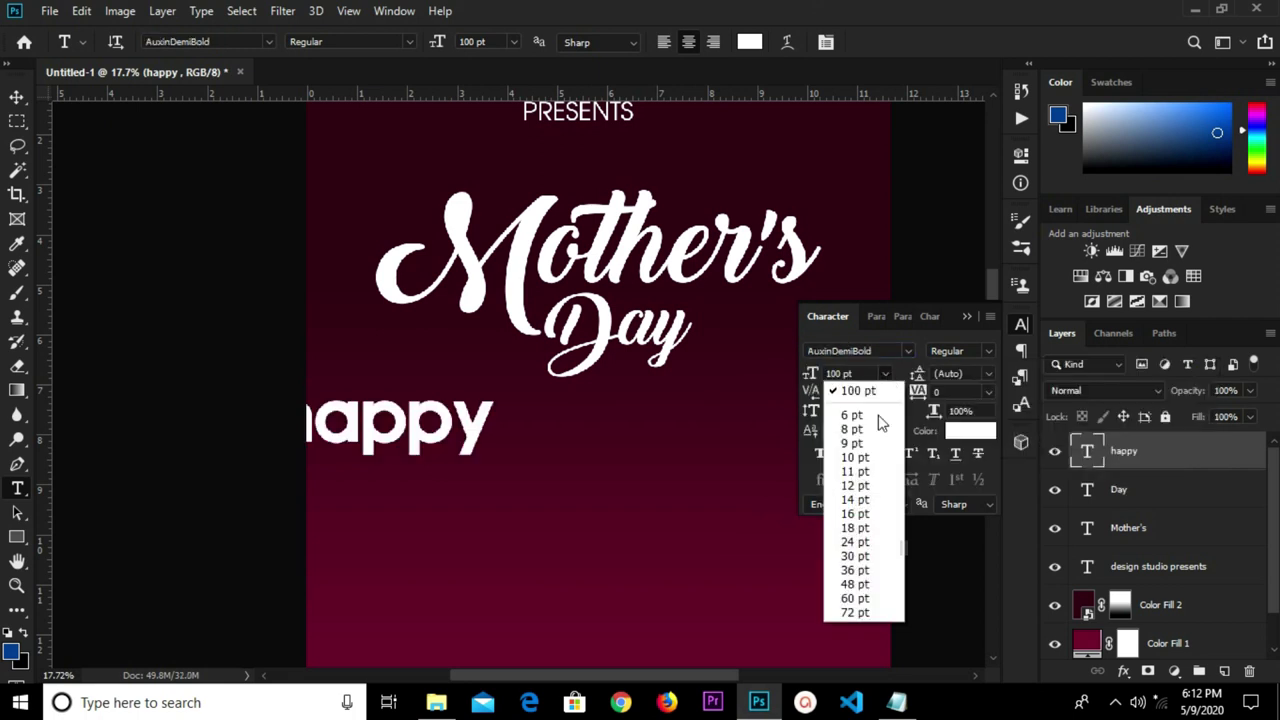
{"action": "left_click", "coordinate": [864, 569]}
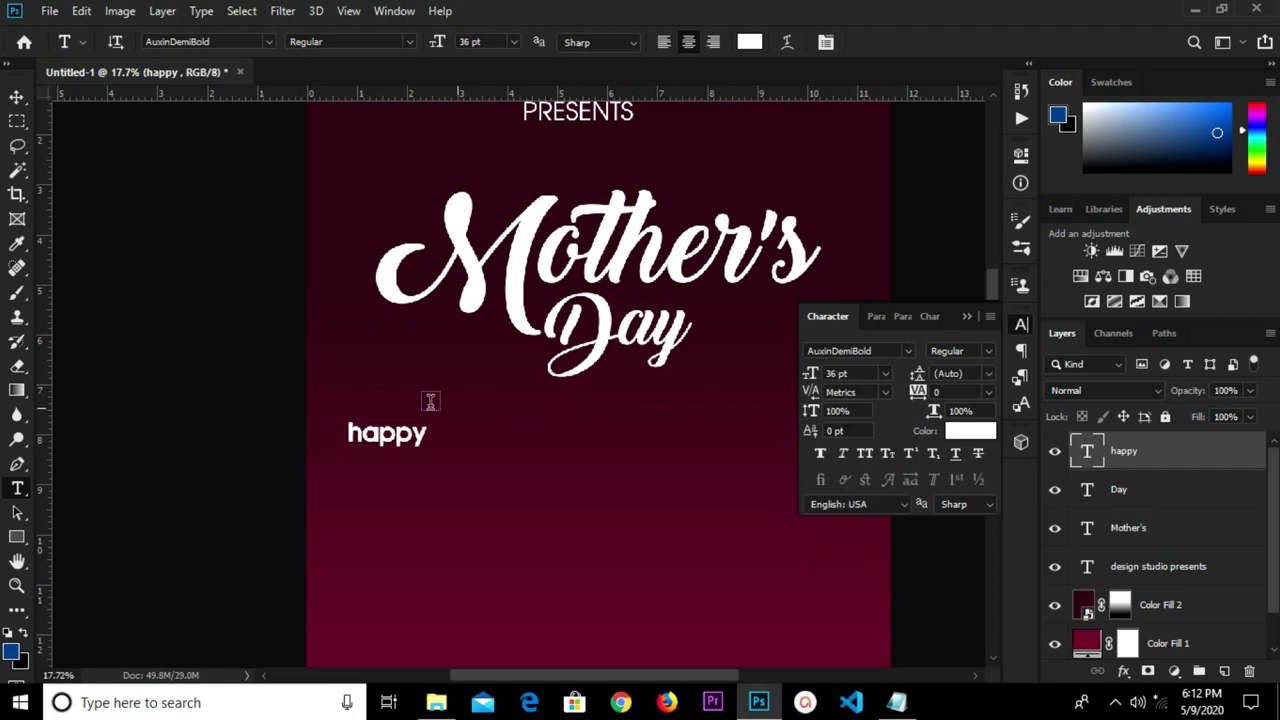
Step: Capitalise the H to read 'Happy' and move it just above Mother's
{"action": "left_click", "coordinate": [17, 97]}
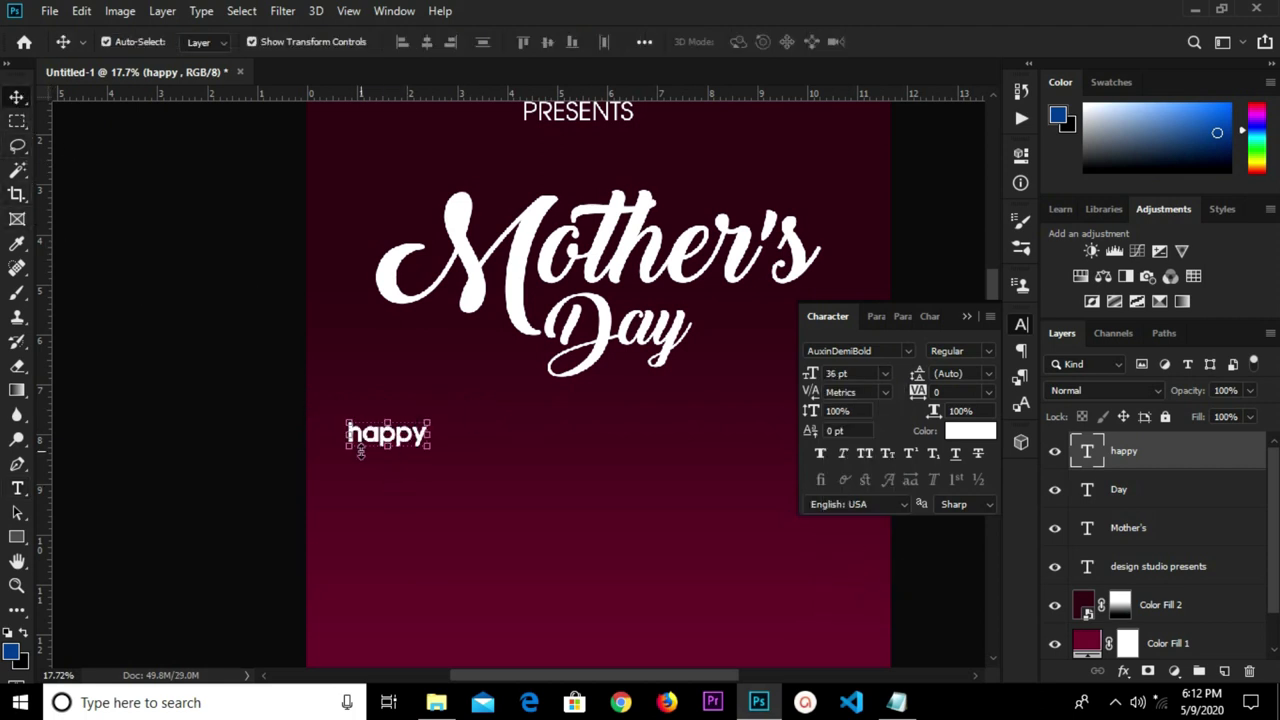
{"action": "scroll", "coordinate": [390, 452], "scroll_direction": "up", "scroll_amount": 2}
{"action": "key", "text": "t"}
{"action": "left_click_drag", "start_coordinate": [365, 432], "coordinate": [352, 431]}
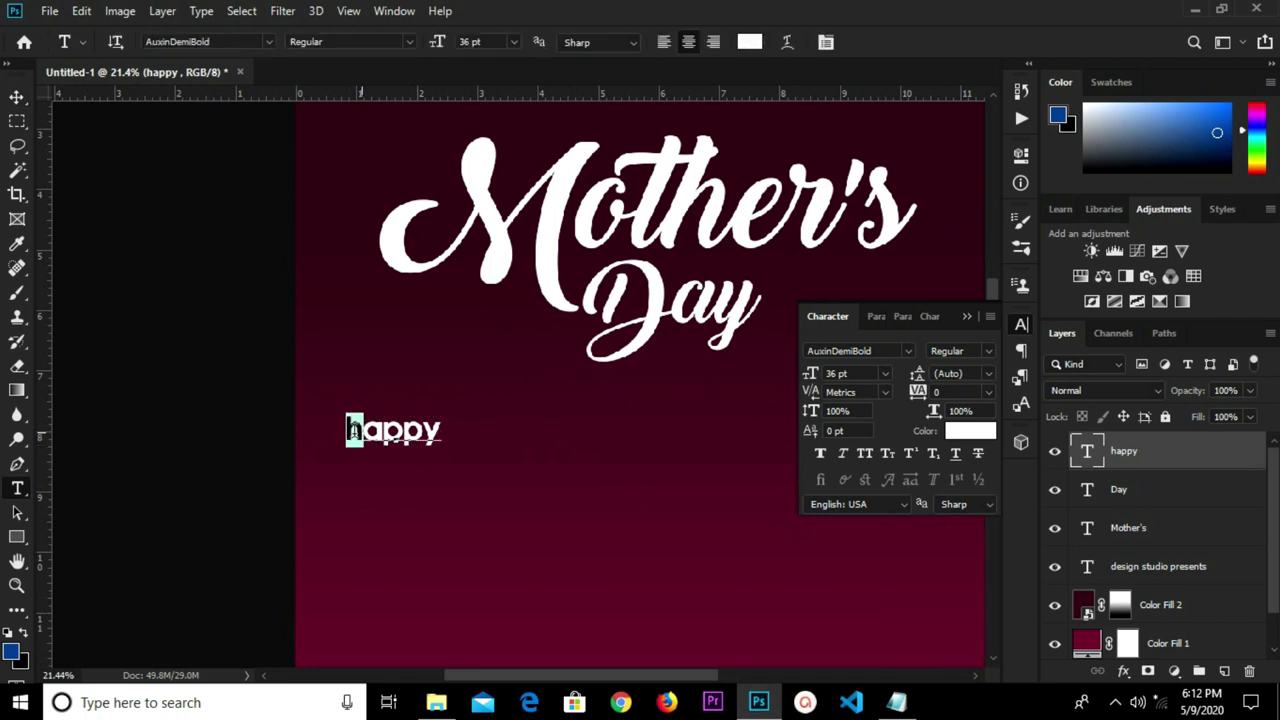
{"action": "type", "text": "H"}
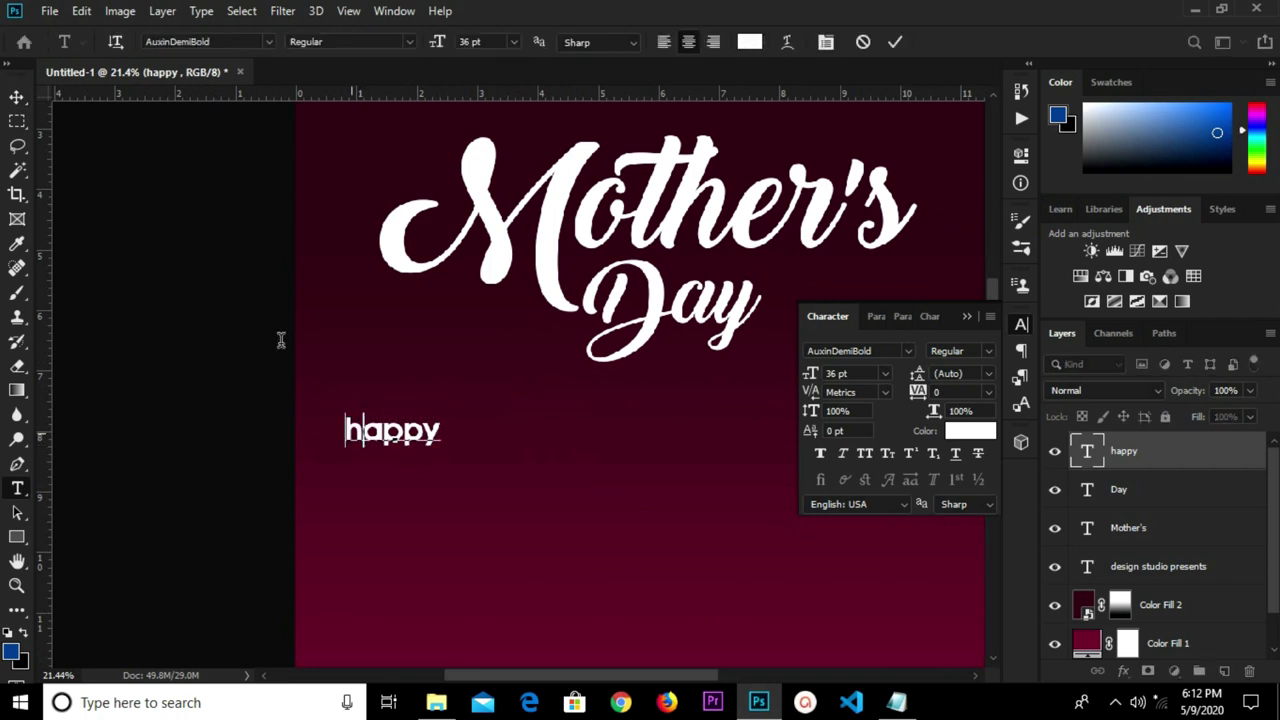
{"action": "left_click", "coordinate": [16, 97]}
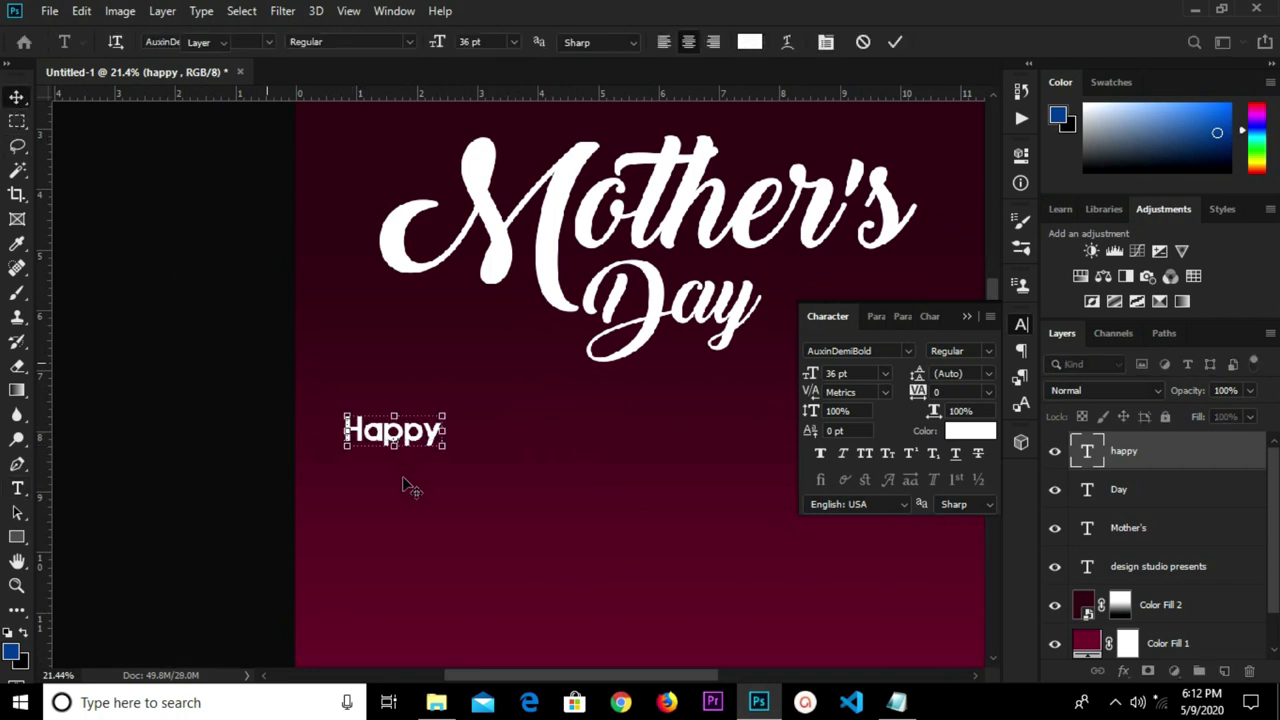
{"action": "left_click_drag", "start_coordinate": [393, 430], "coordinate": [559, 126]}
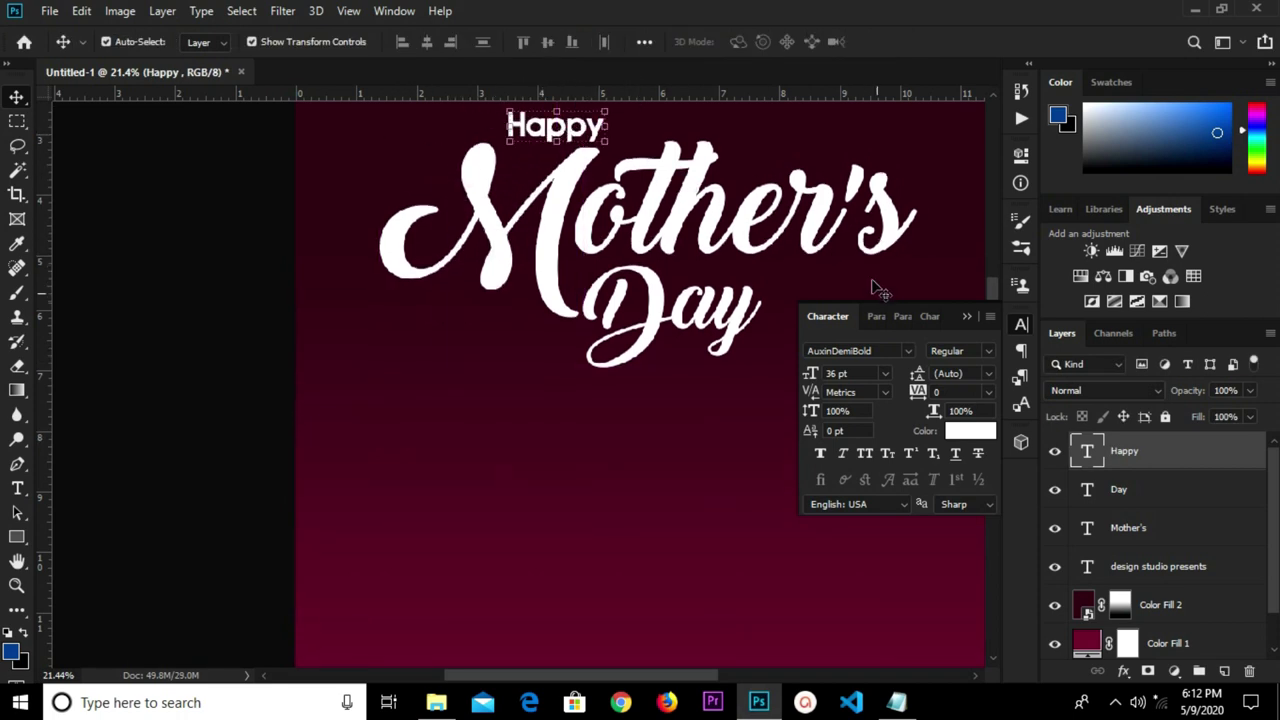
{"action": "left_click", "coordinate": [967, 316]}
{"action": "scroll", "coordinate": [730, 305], "scroll_direction": "down", "scroll_amount": 2}
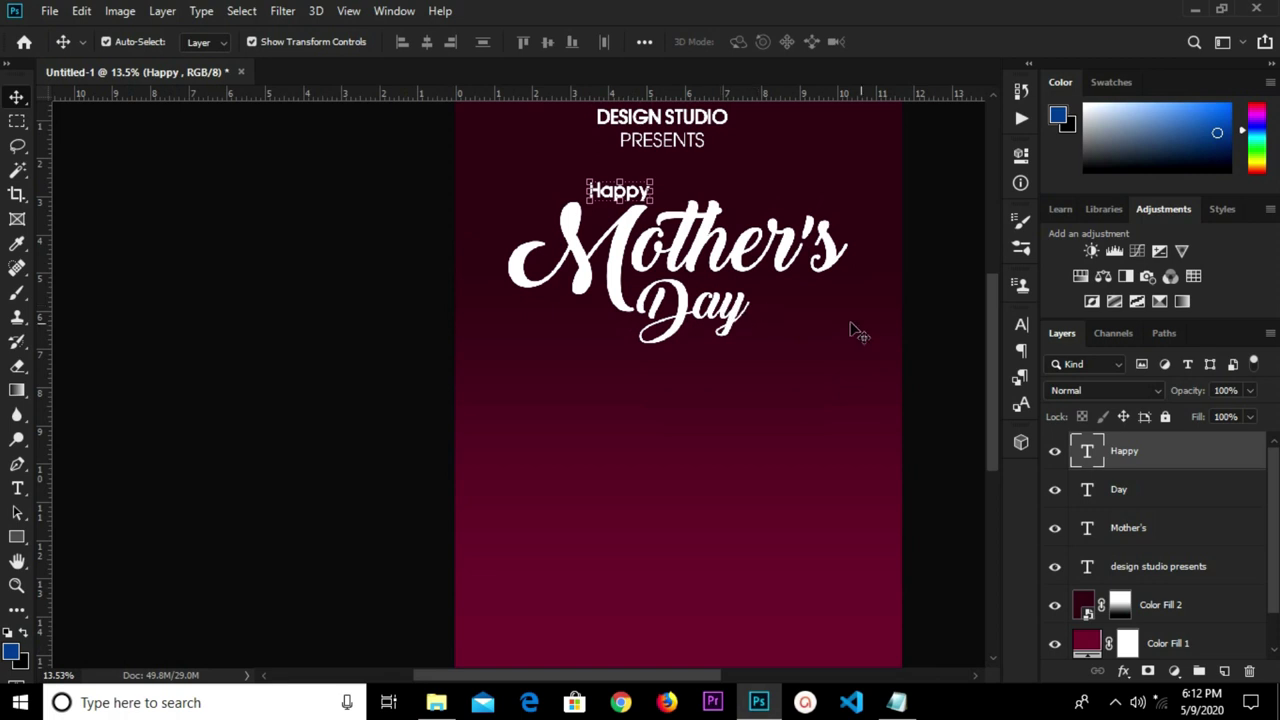
Step: Group the Happy, Mother's and Day layers and centre the group horizontally on the canvas
{"action": "left_click", "coordinate": [922, 372]}
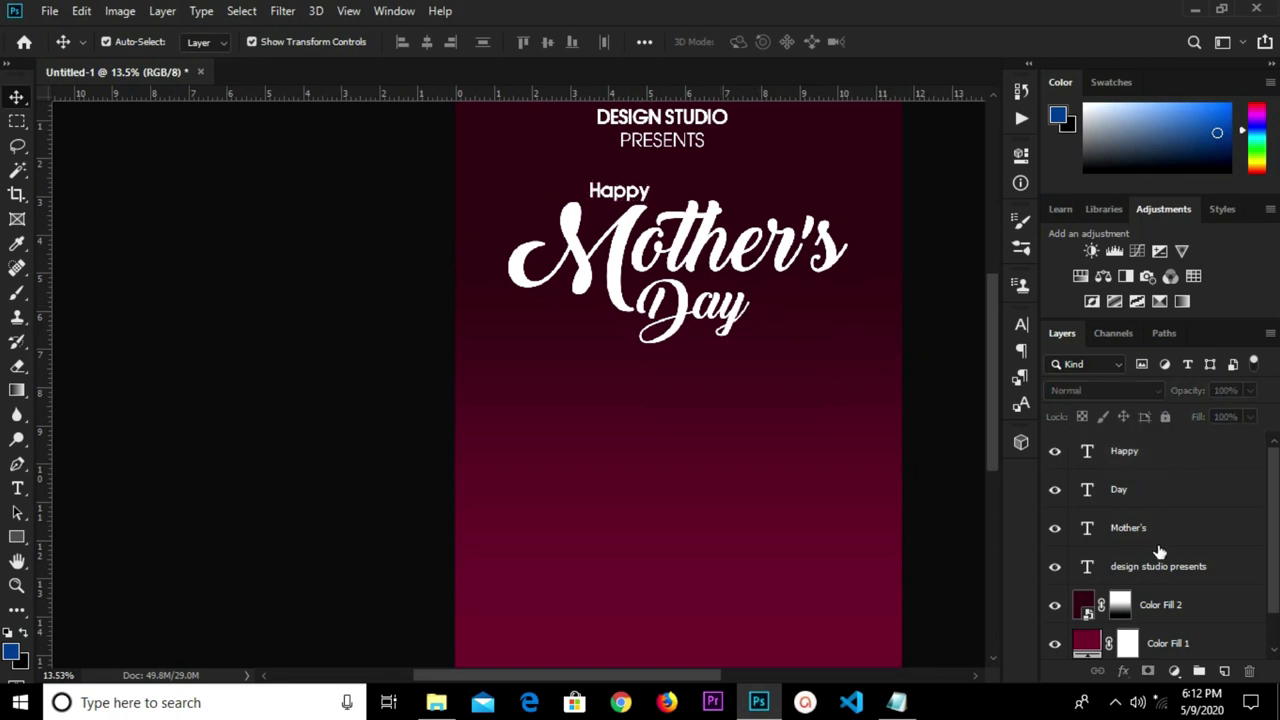
{"action": "left_click", "coordinate": [1148, 451]}
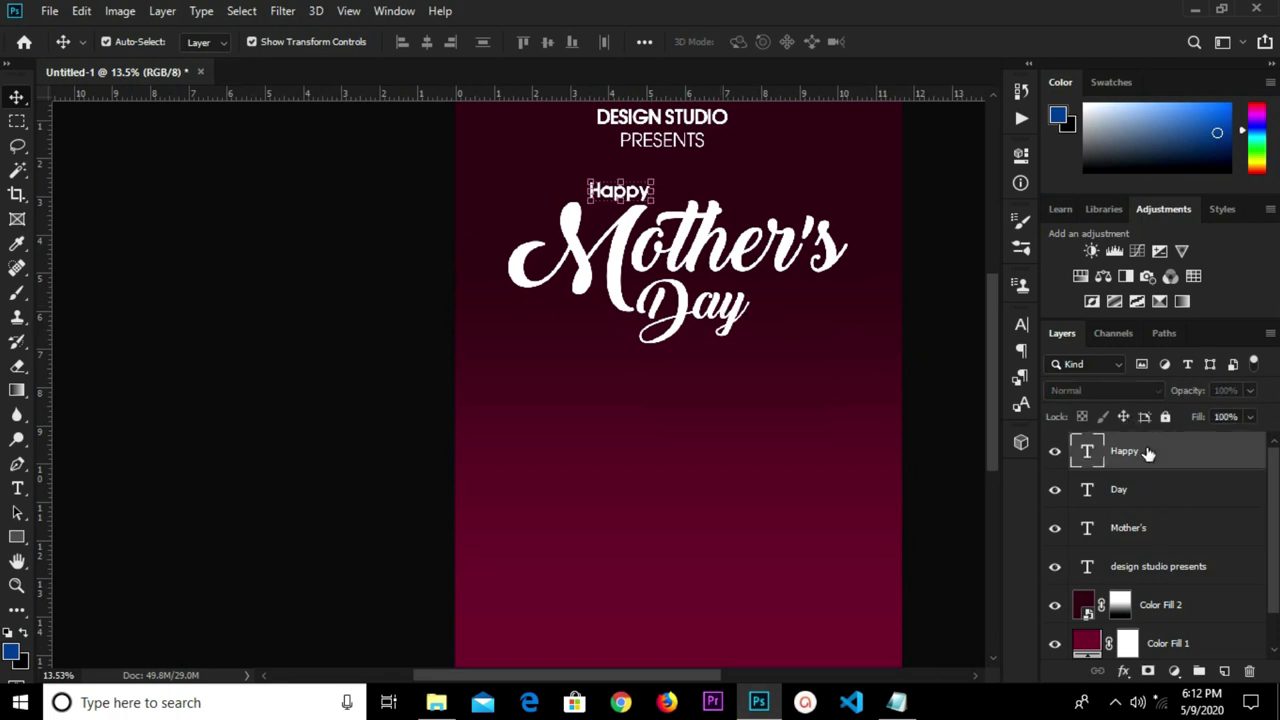
{"action": "left_click", "coordinate": [1153, 531], "text": "shift"}
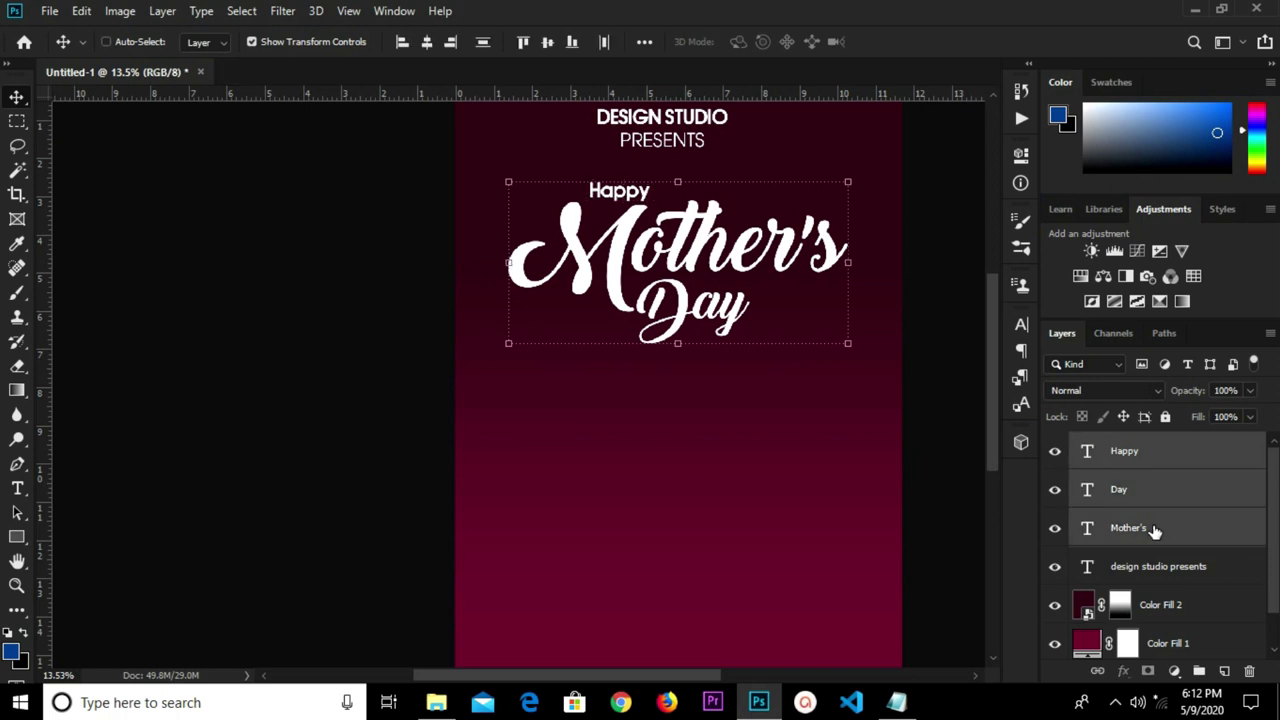
{"action": "key", "text": "ctrl+g"}
{"action": "key", "text": "ctrl+a"}
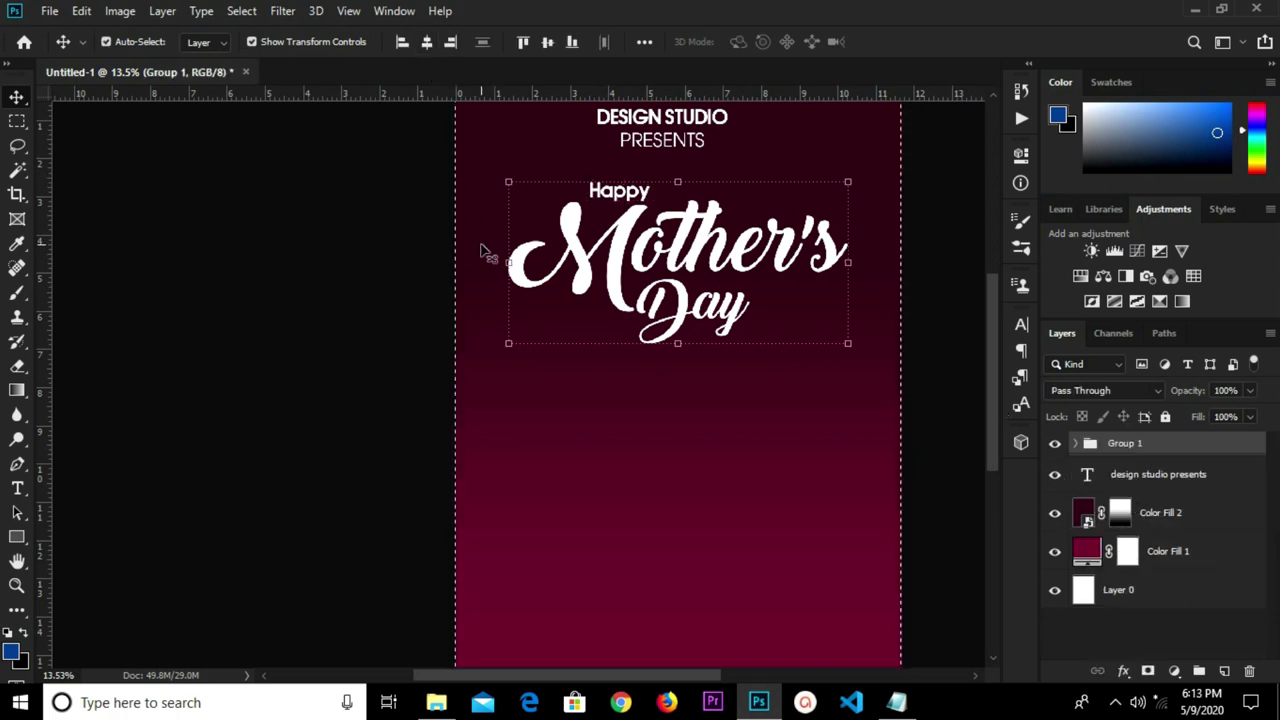
{"action": "scroll", "coordinate": [484, 252], "scroll_direction": "down", "scroll_amount": 2}
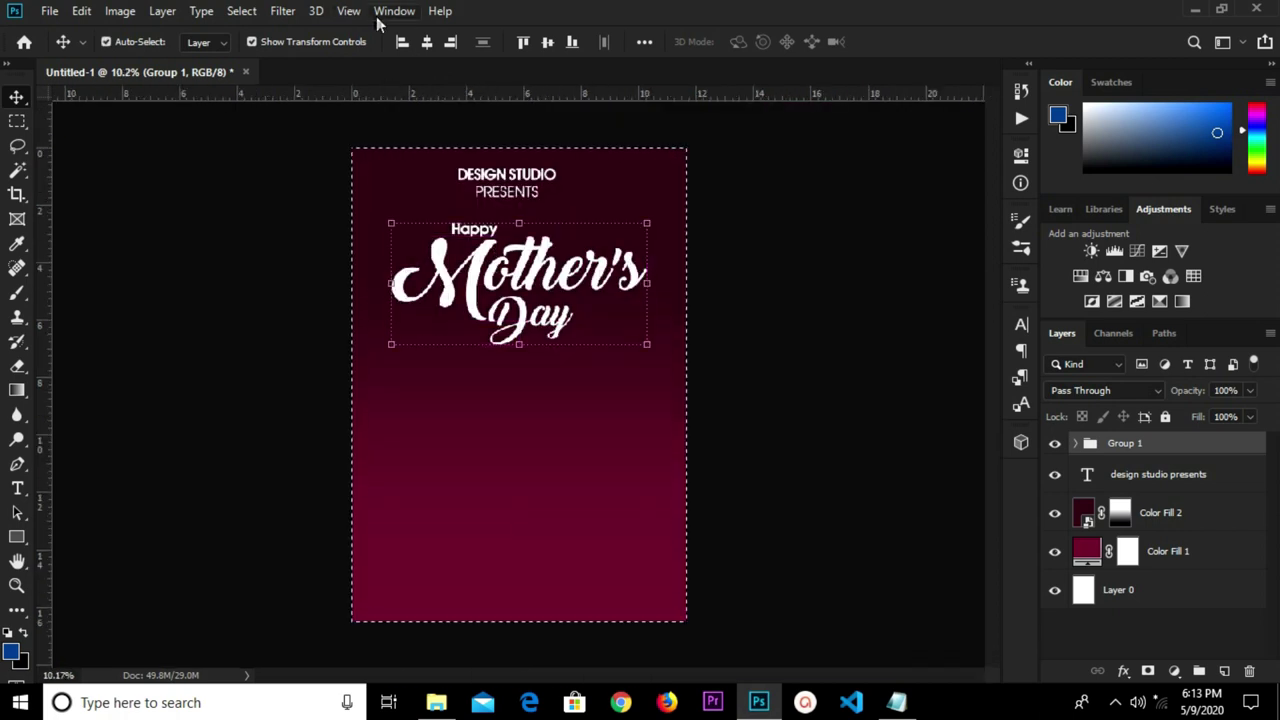
{"action": "left_click", "coordinate": [426, 41]}
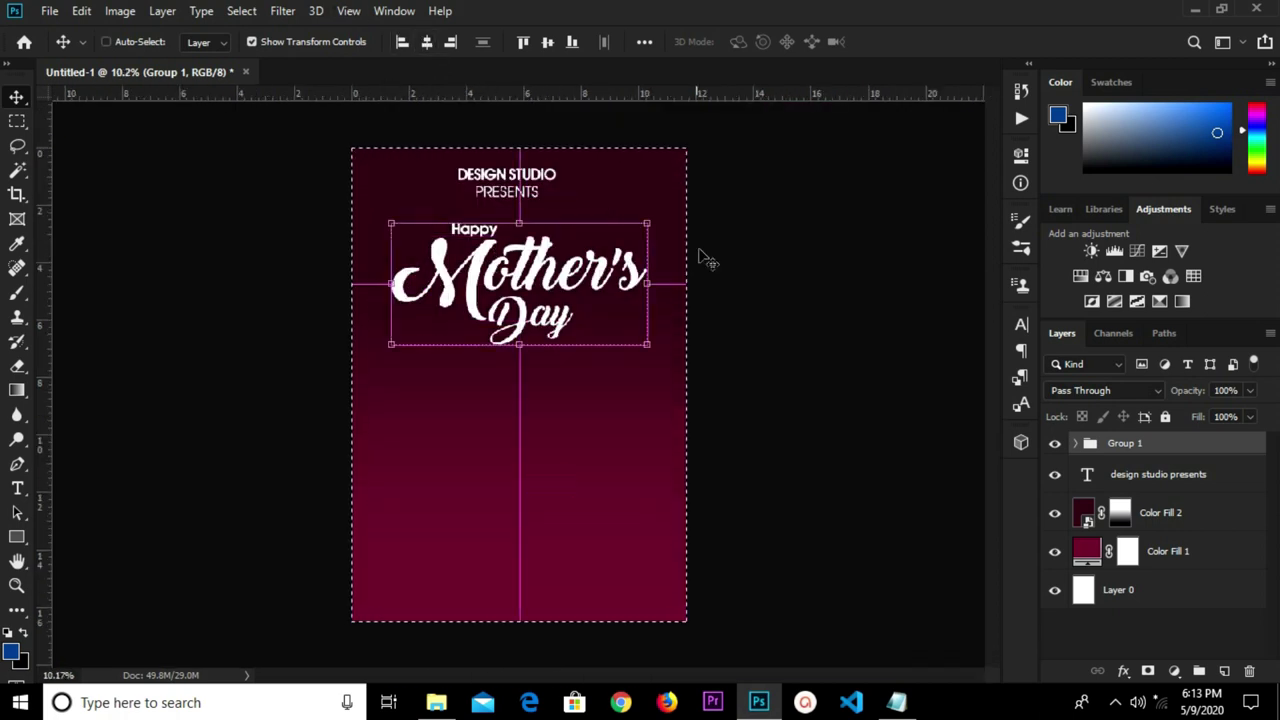
{"action": "key", "text": "ctrl+d"}
Step: Select the Happy text layer and enlarge it to 48 pt
{"action": "left_click", "coordinate": [737, 286], "text": "ctrl"}
{"action": "key", "text": "ctrl+plus"}
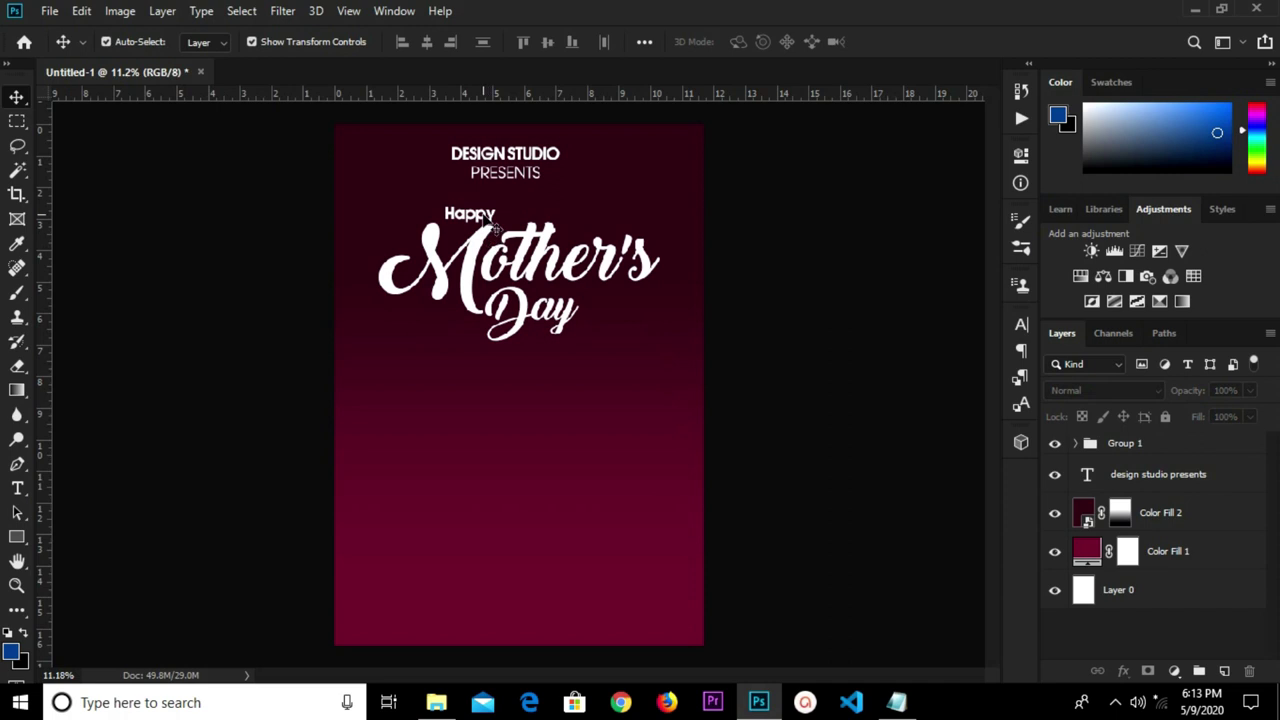
{"action": "left_click", "coordinate": [488, 218]}
{"action": "left_click", "coordinate": [1021, 324]}
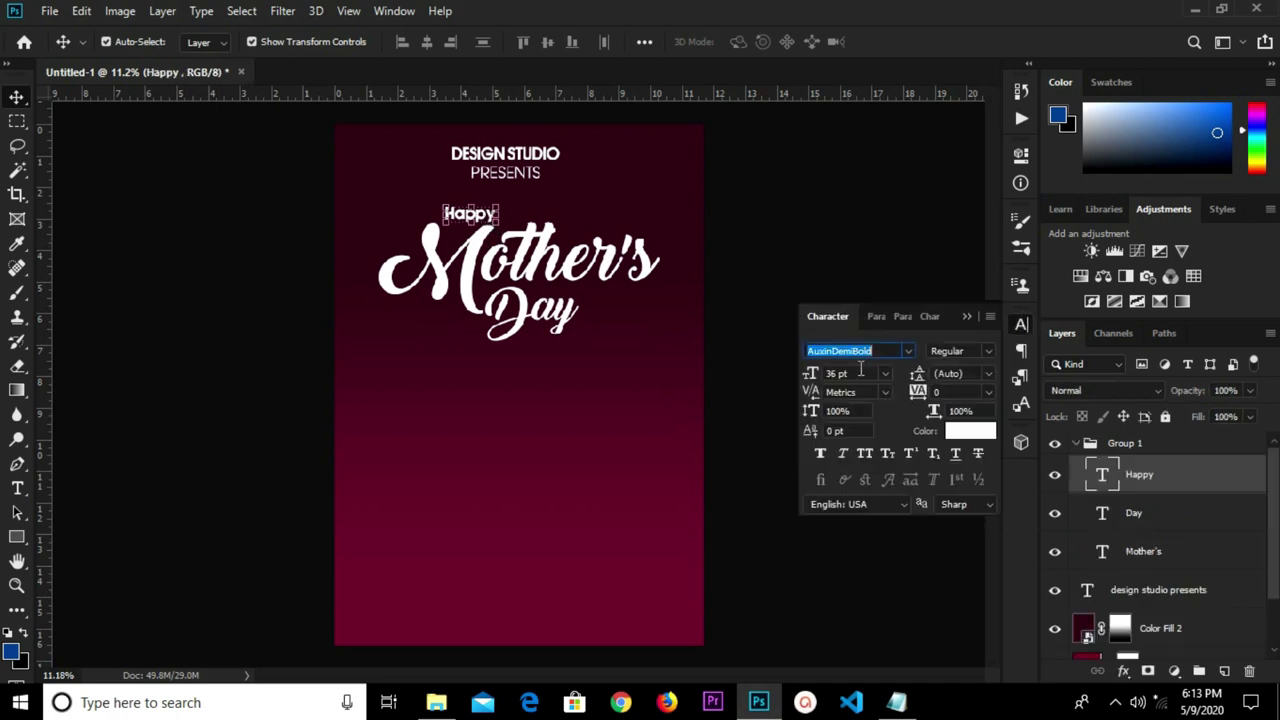
{"action": "left_click", "coordinate": [885, 373]}
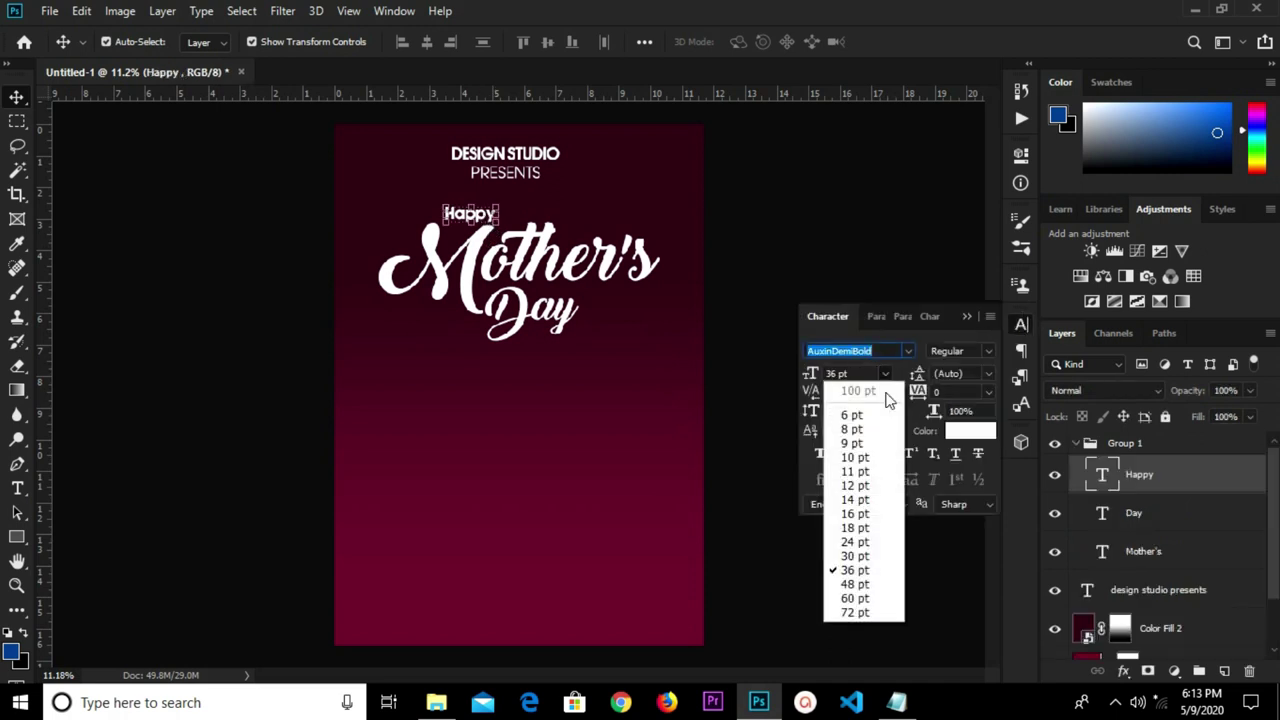
{"action": "left_click", "coordinate": [877, 588]}
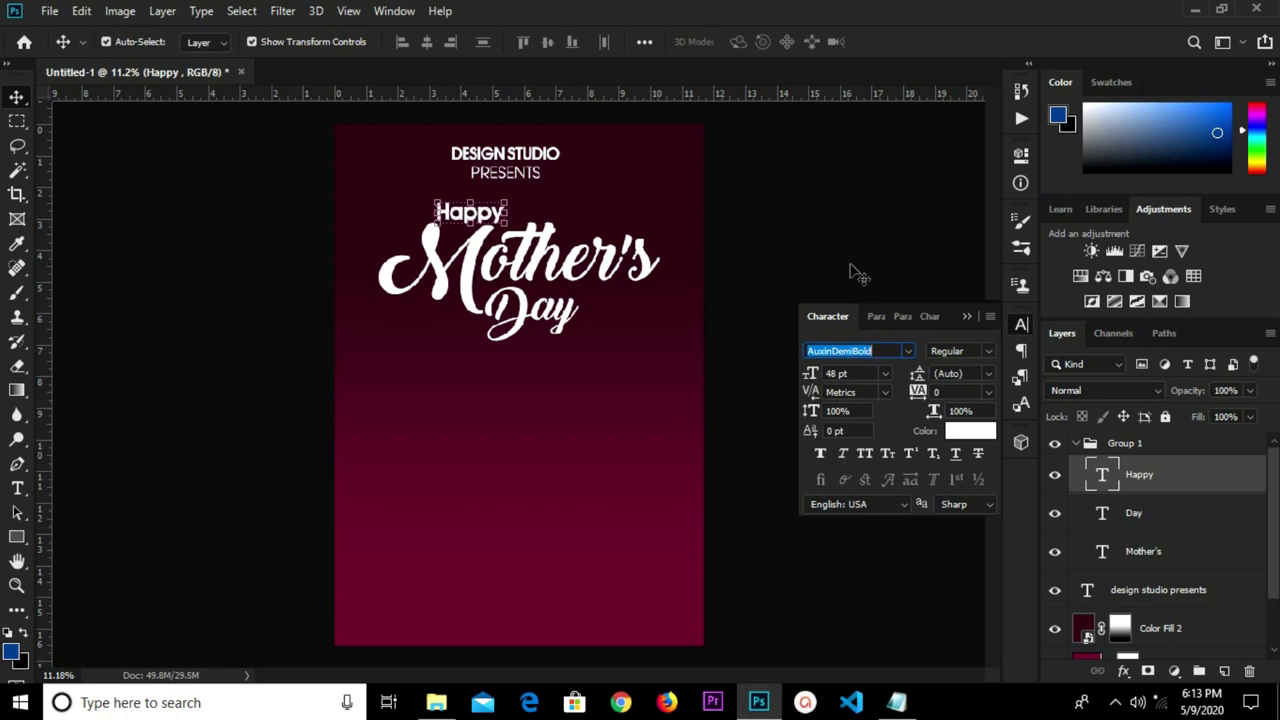
{"action": "left_click", "coordinate": [967, 317]}
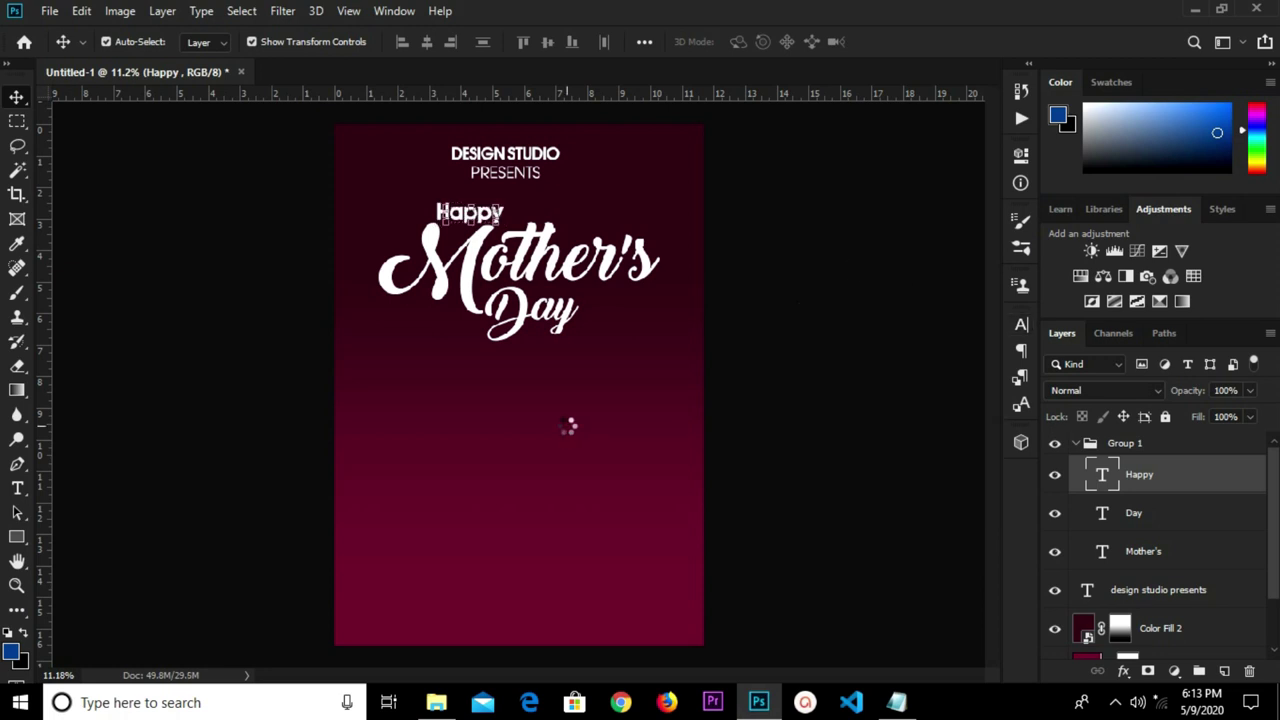
{"action": "left_click", "coordinate": [564, 424]}
{"action": "left_click", "coordinate": [470, 213]}
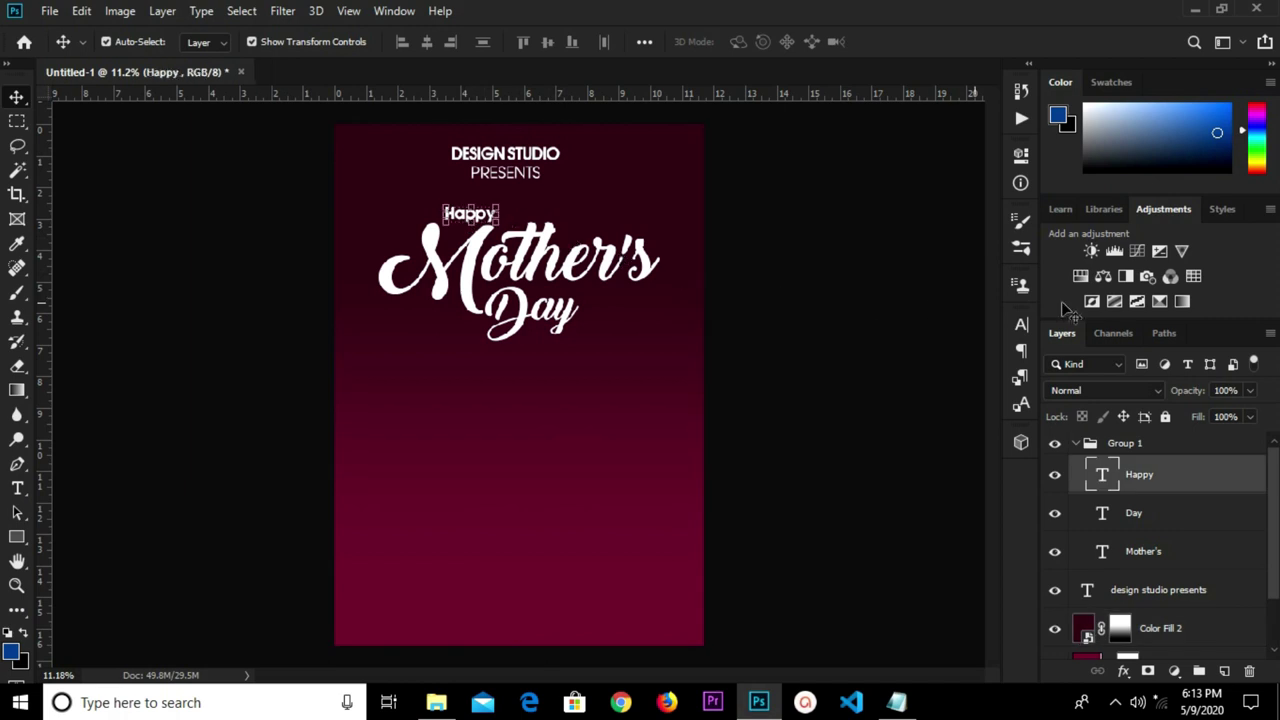
{"action": "left_click", "coordinate": [1021, 324]}
{"action": "left_click", "coordinate": [885, 374]}
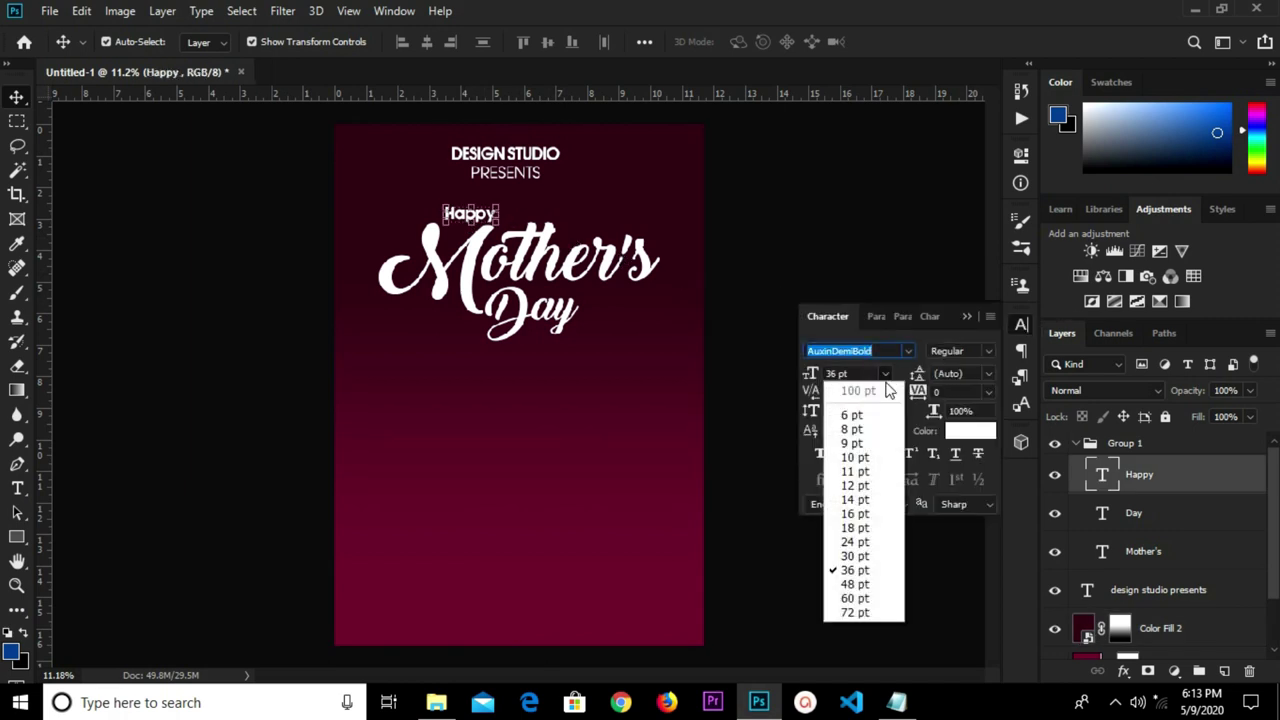
{"action": "left_click", "coordinate": [864, 583]}
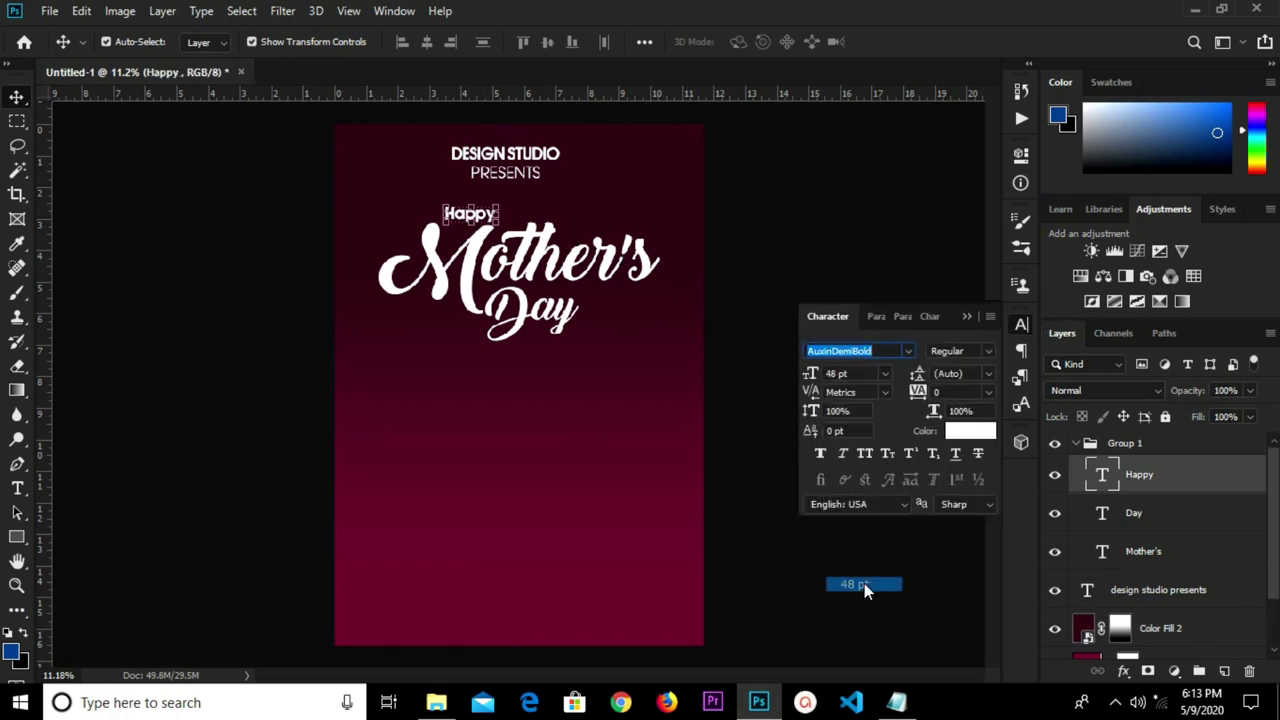
{"action": "left_click", "coordinate": [978, 316]}
{"action": "left_click", "coordinate": [512, 392]}
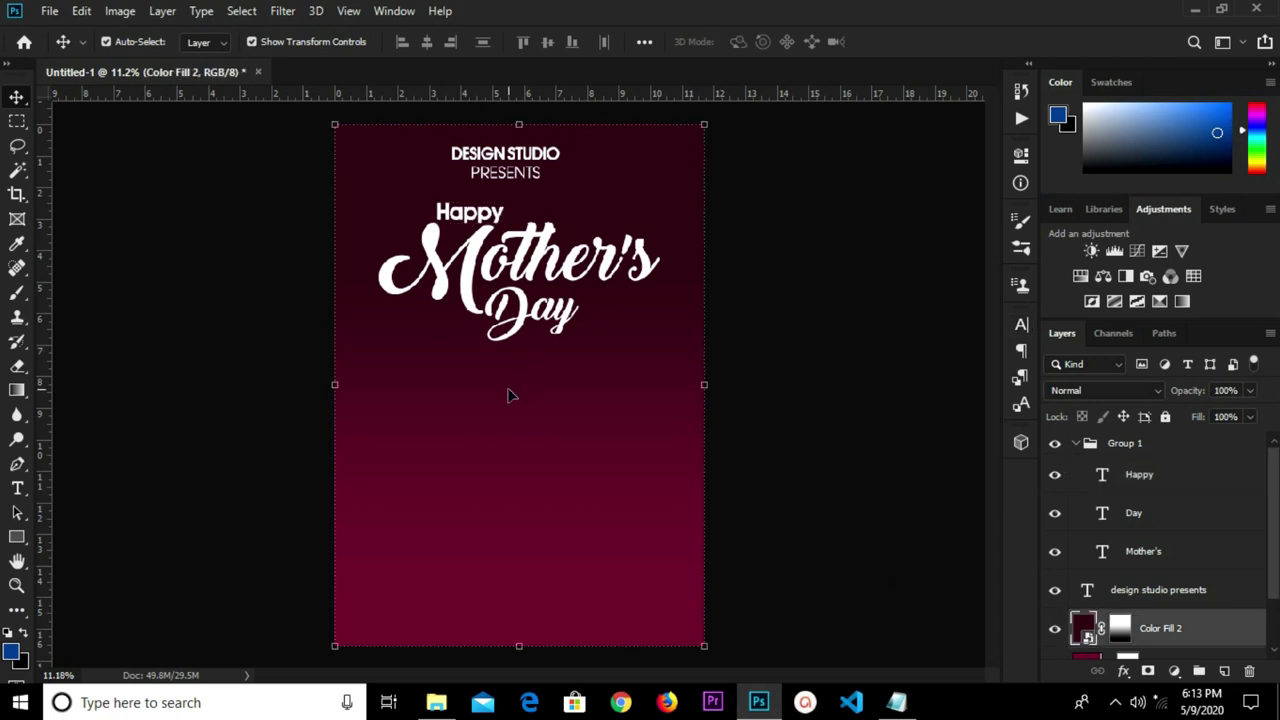
Step: Switch to the Custom Shape tool and append the All shape set to the picker
{"action": "left_click", "coordinate": [17, 537]}
{"action": "left_click", "coordinate": [89, 626]}
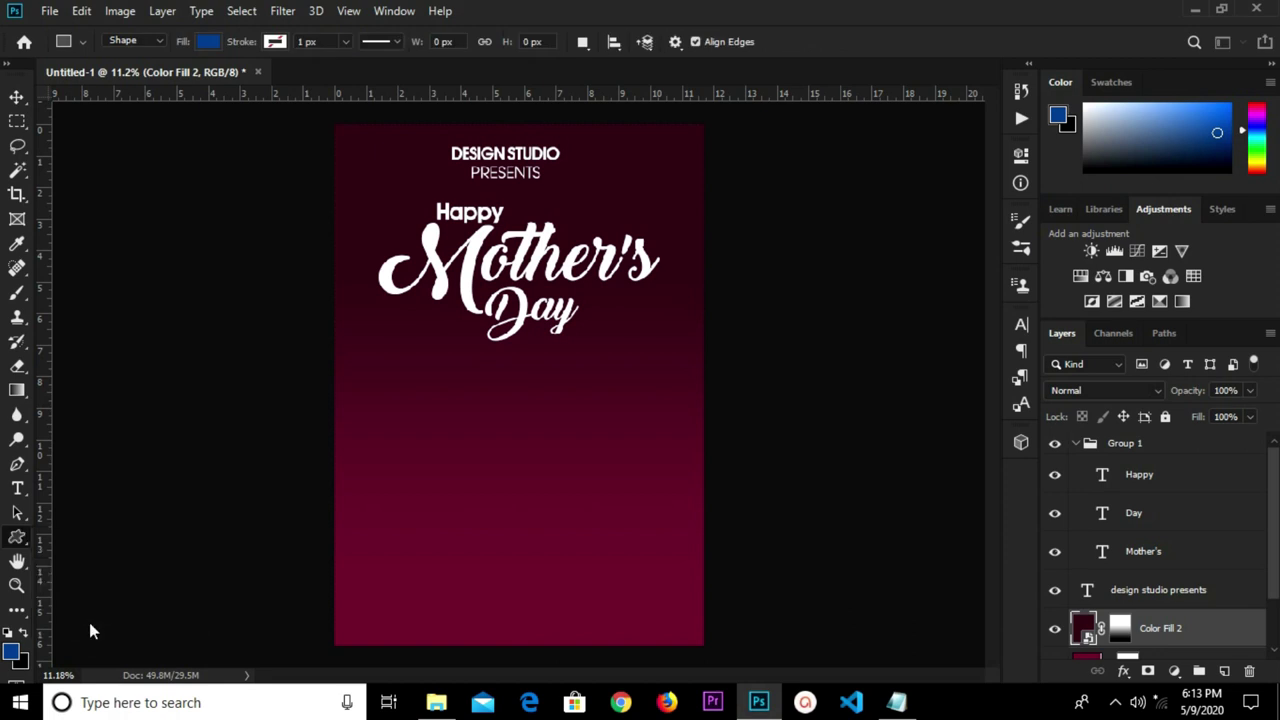
{"action": "left_click", "coordinate": [20, 540]}
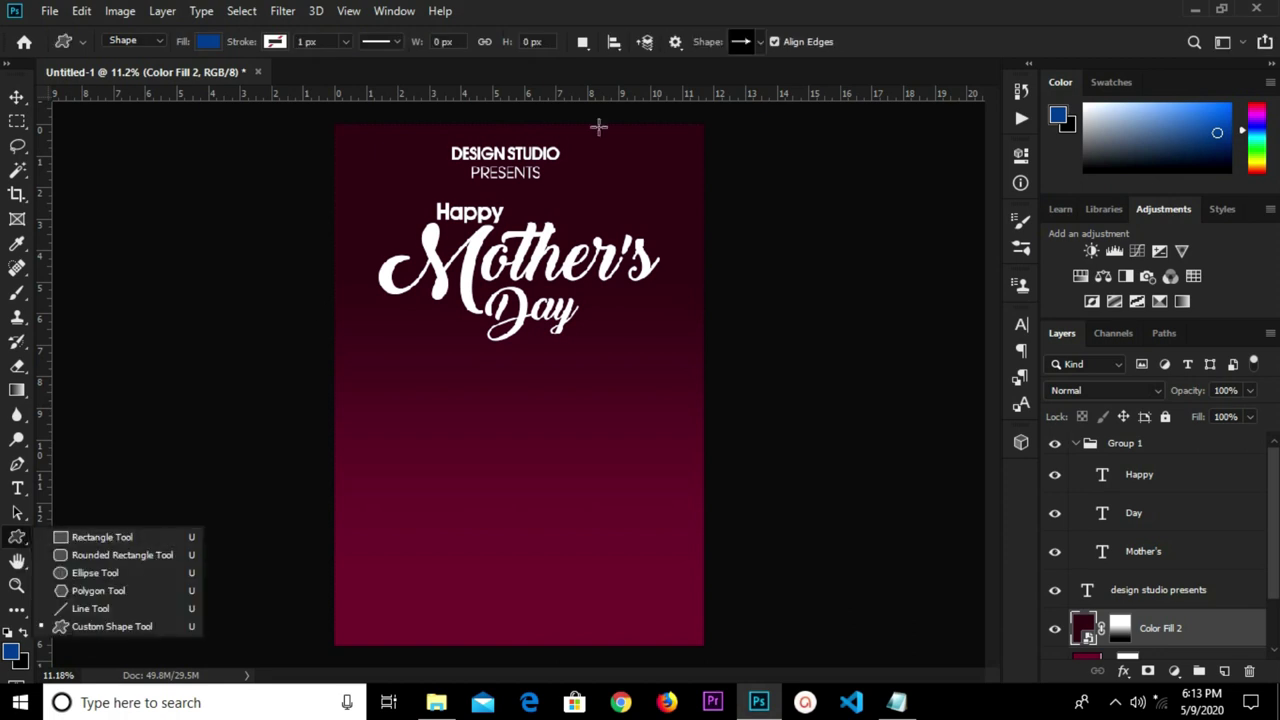
{"action": "left_click", "coordinate": [750, 41]}
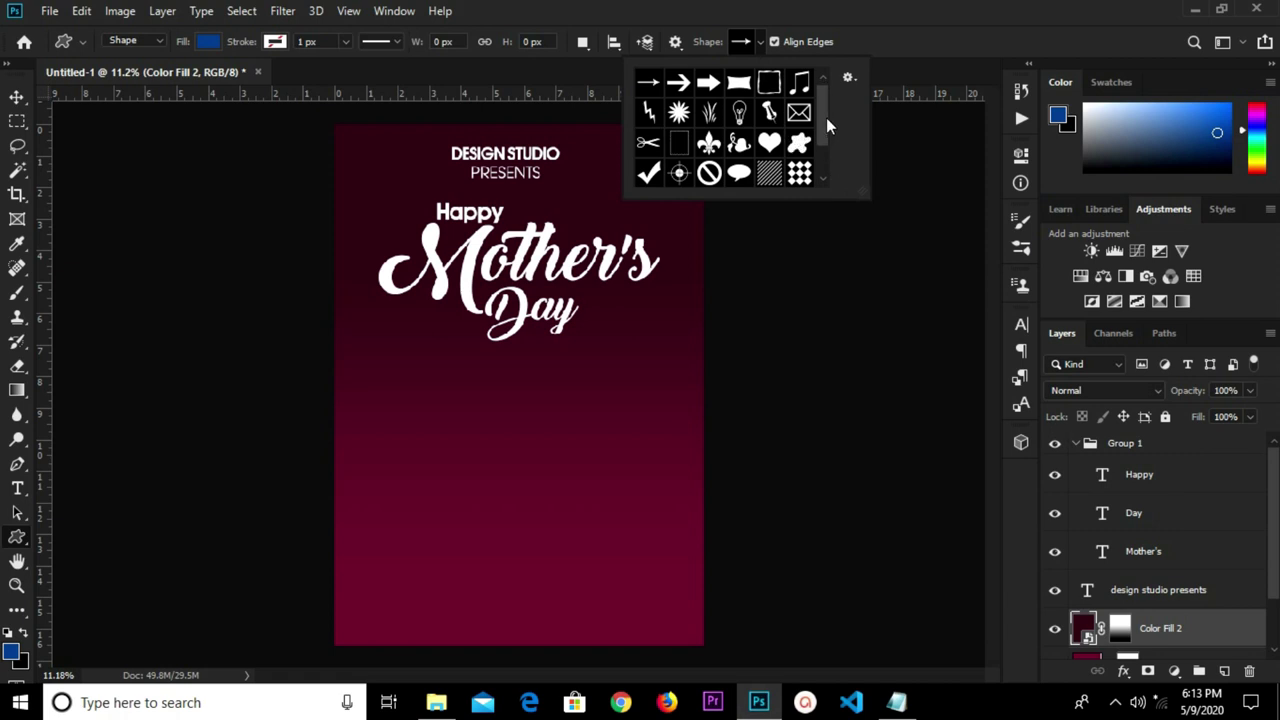
{"action": "left_click_drag", "start_coordinate": [826, 117], "coordinate": [827, 177]}
{"action": "left_click", "coordinate": [848, 79]}
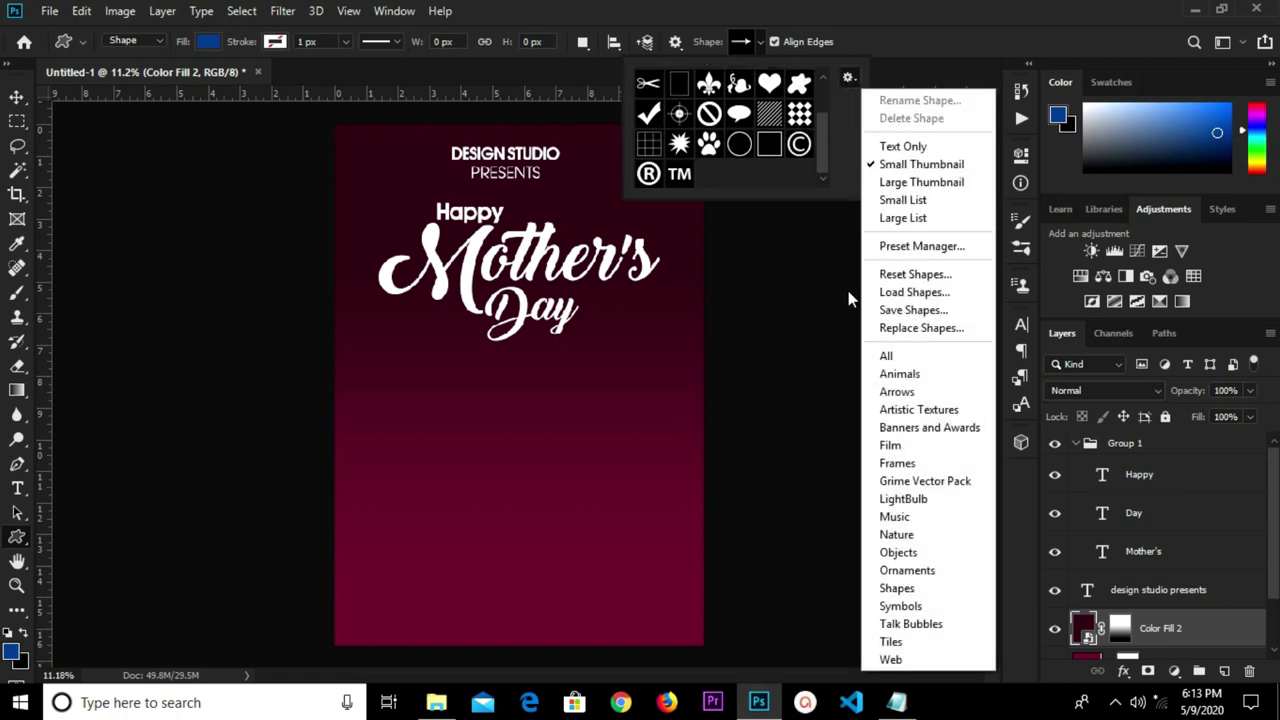
{"action": "left_click", "coordinate": [892, 357]}
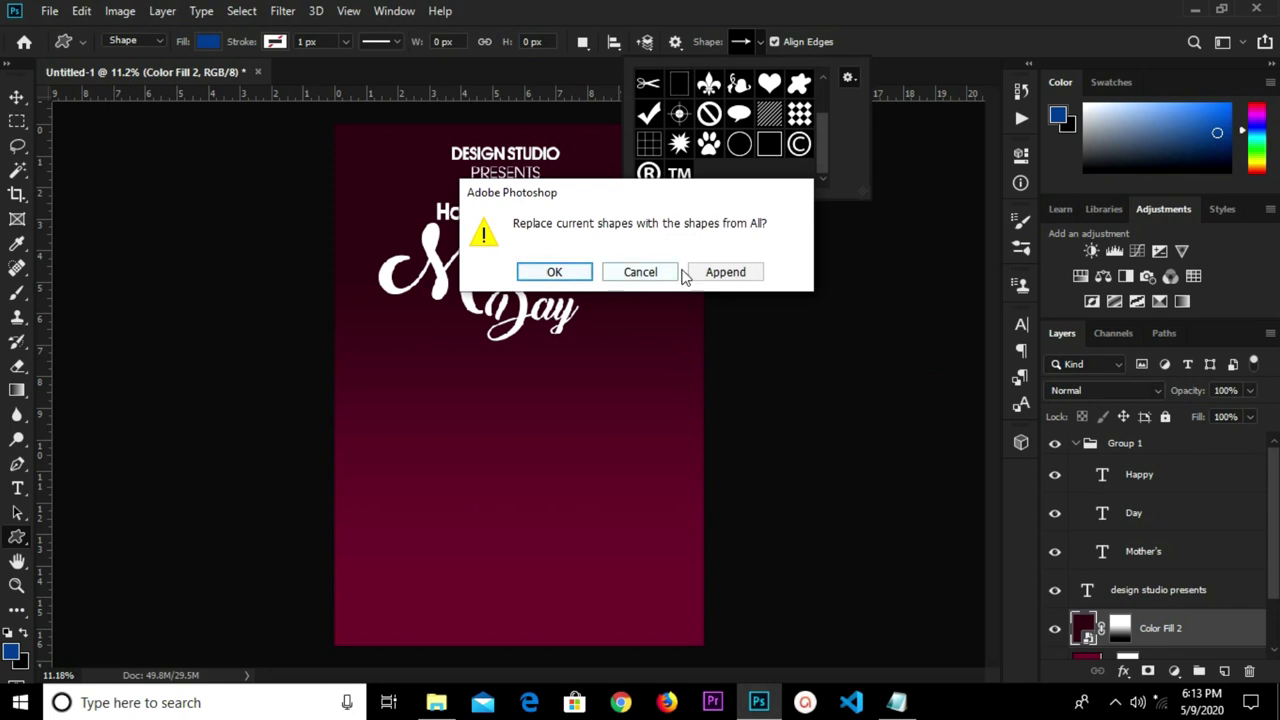
{"action": "left_click", "coordinate": [722, 271]}
Step: Enlarge the shape picker and choose the solid heart shape
{"action": "left_click_drag", "start_coordinate": [862, 192], "coordinate": [972, 522]}
{"action": "scroll", "coordinate": [820, 315], "scroll_direction": "down", "scroll_amount": 5}
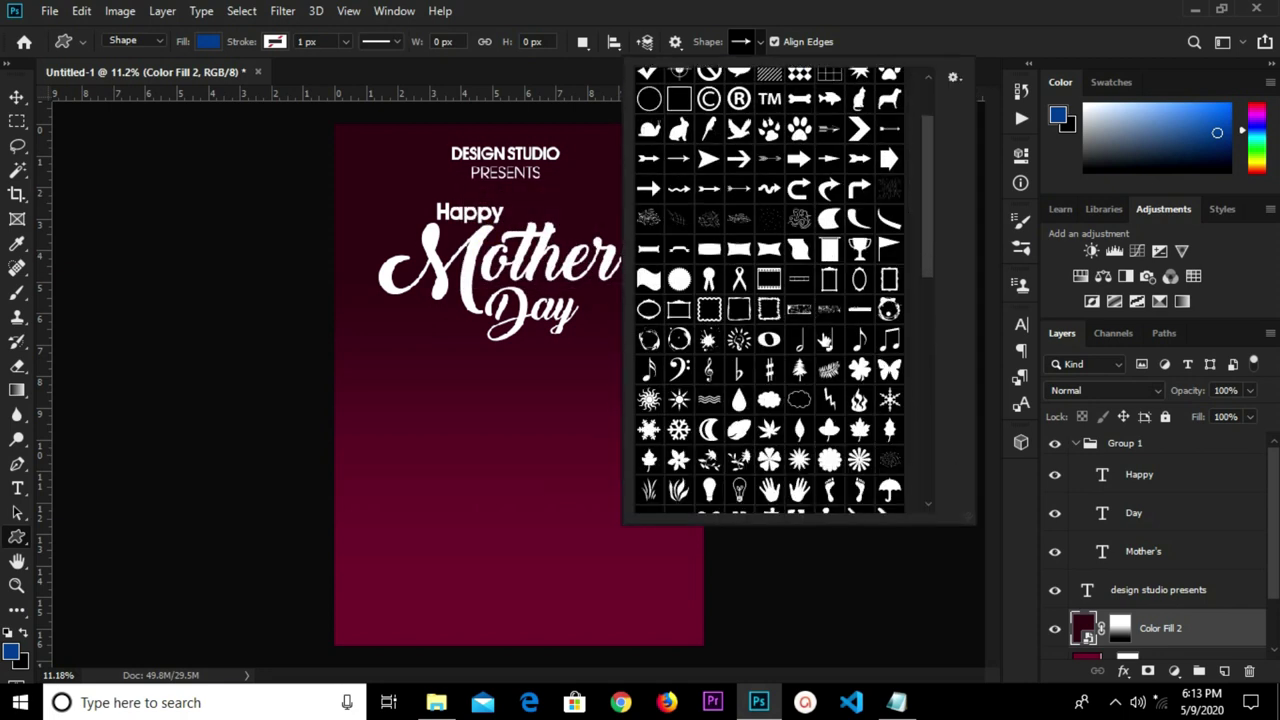
{"action": "scroll", "coordinate": [826, 345], "scroll_direction": "down", "scroll_amount": 6}
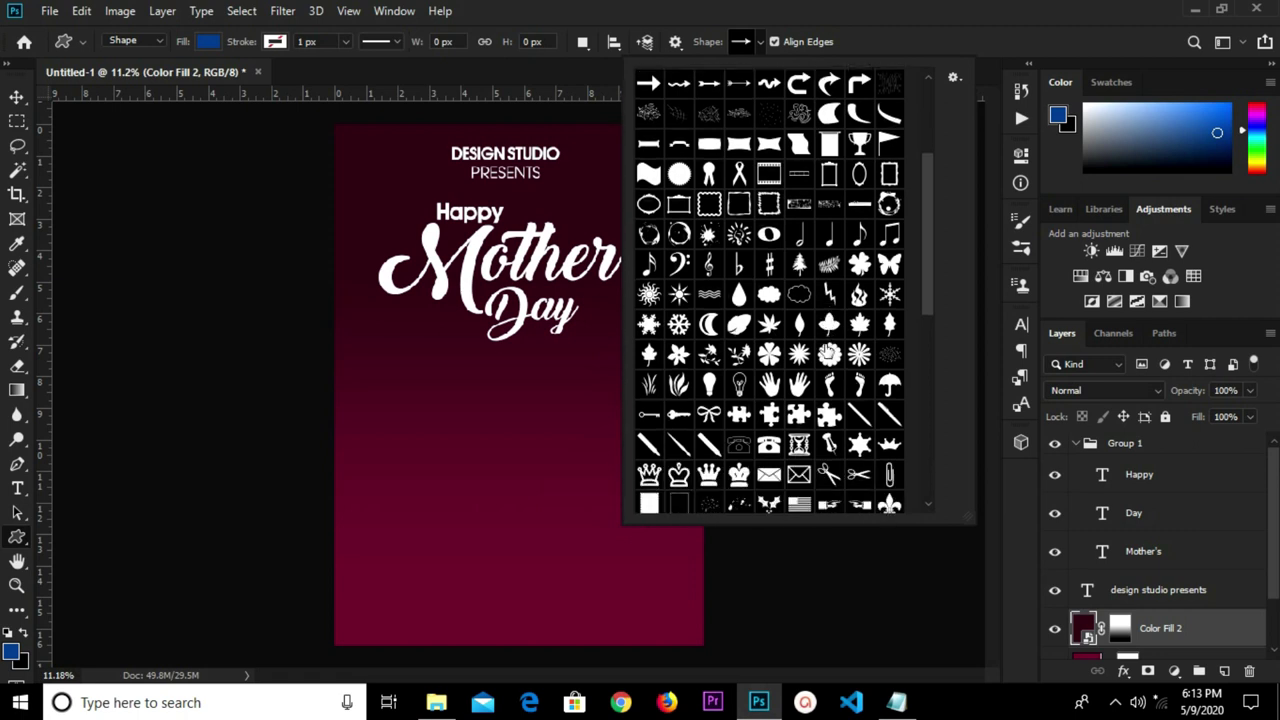
{"action": "scroll", "coordinate": [826, 345], "scroll_direction": "up", "scroll_amount": 5}
{"action": "scroll", "coordinate": [827, 345], "scroll_direction": "down", "scroll_amount": 2}
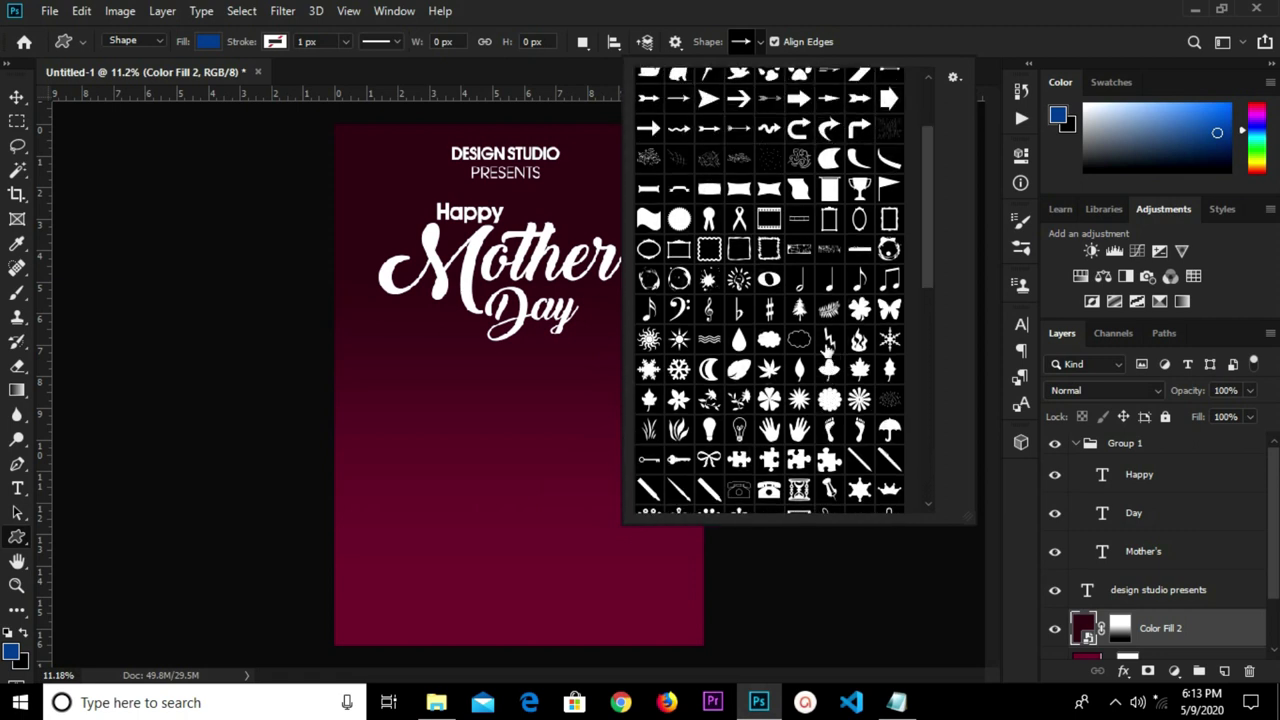
{"action": "scroll", "coordinate": [861, 374], "scroll_direction": "down", "scroll_amount": 4}
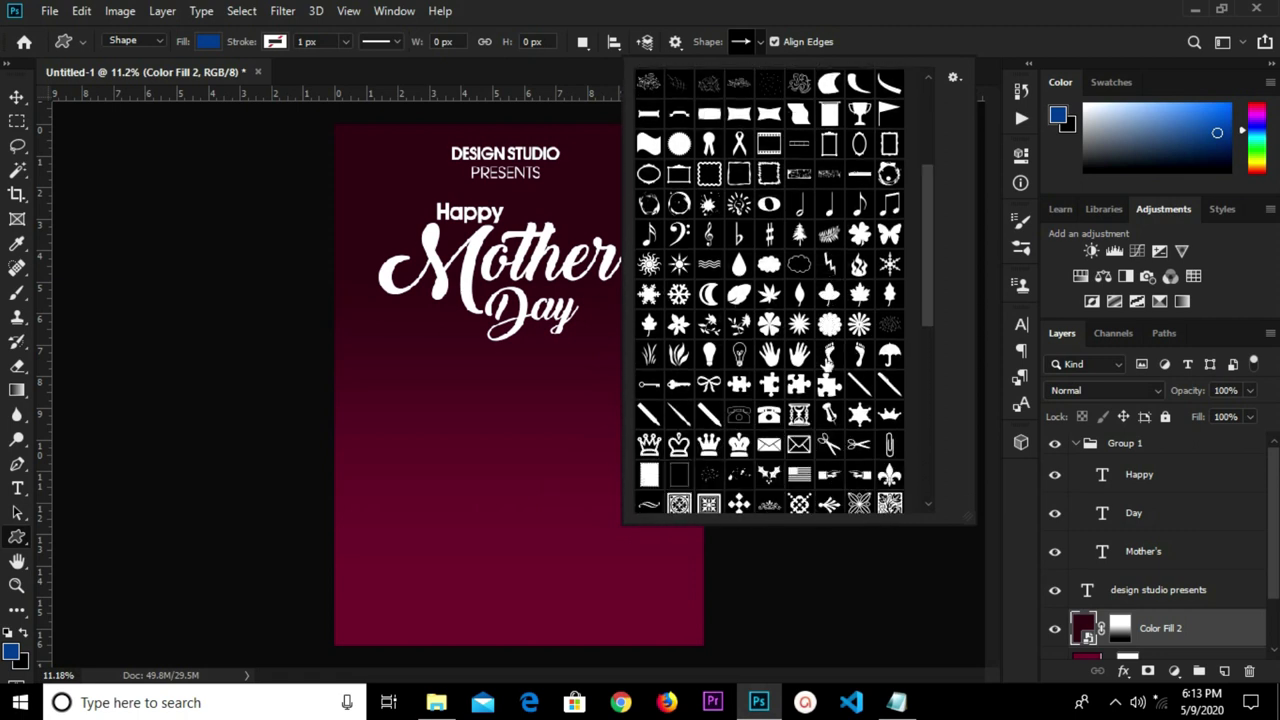
{"action": "scroll", "coordinate": [861, 374], "scroll_direction": "down", "scroll_amount": 4}
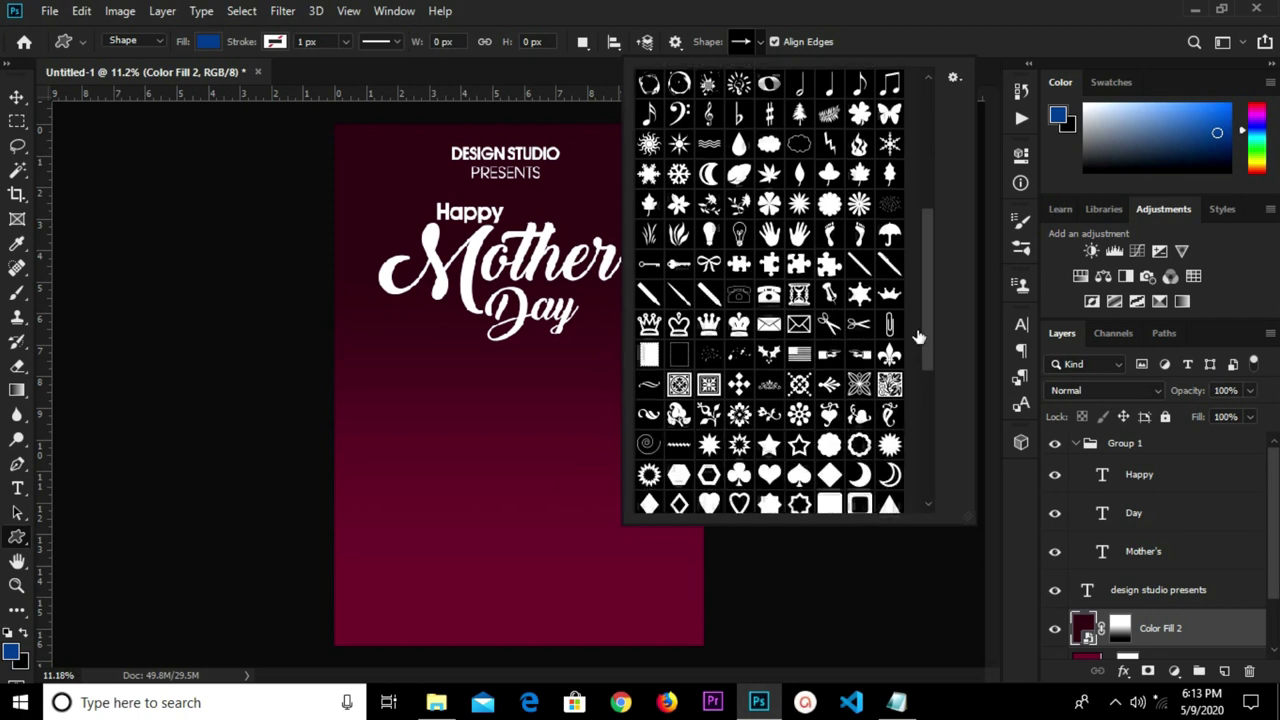
{"action": "scroll", "coordinate": [932, 372], "scroll_direction": "down", "scroll_amount": 5}
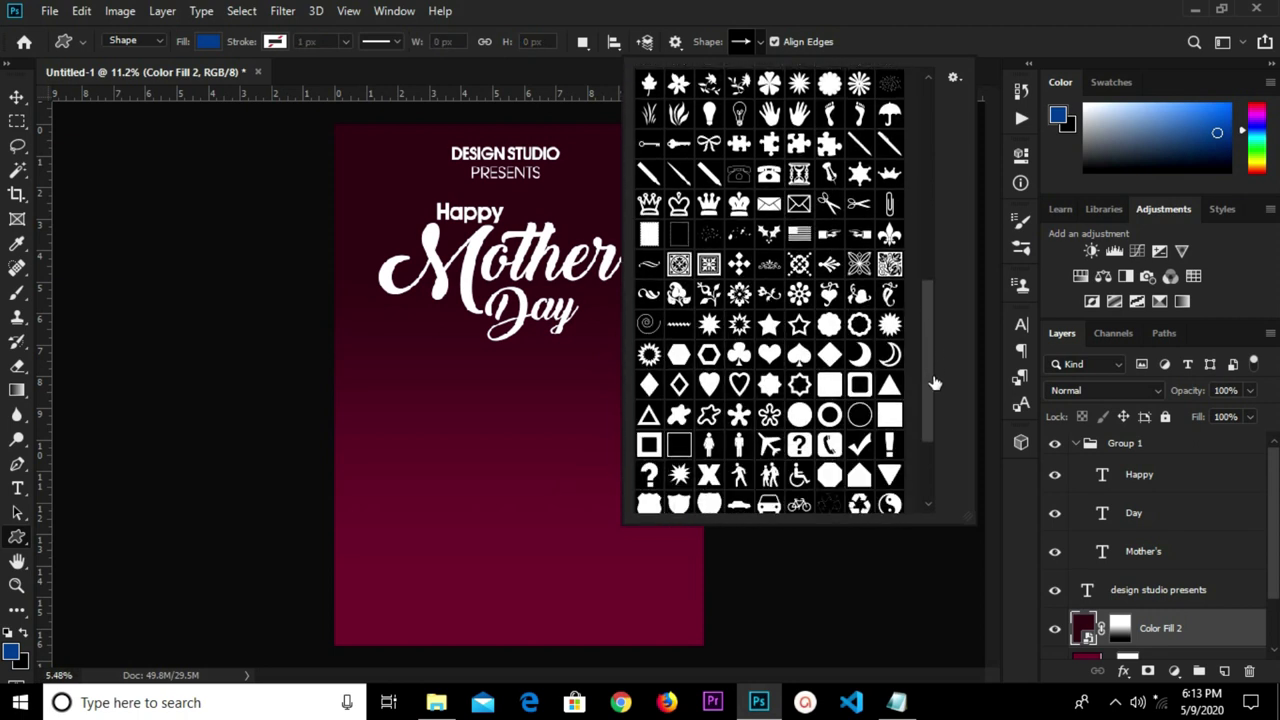
{"action": "key", "text": "ctrl+minus"}
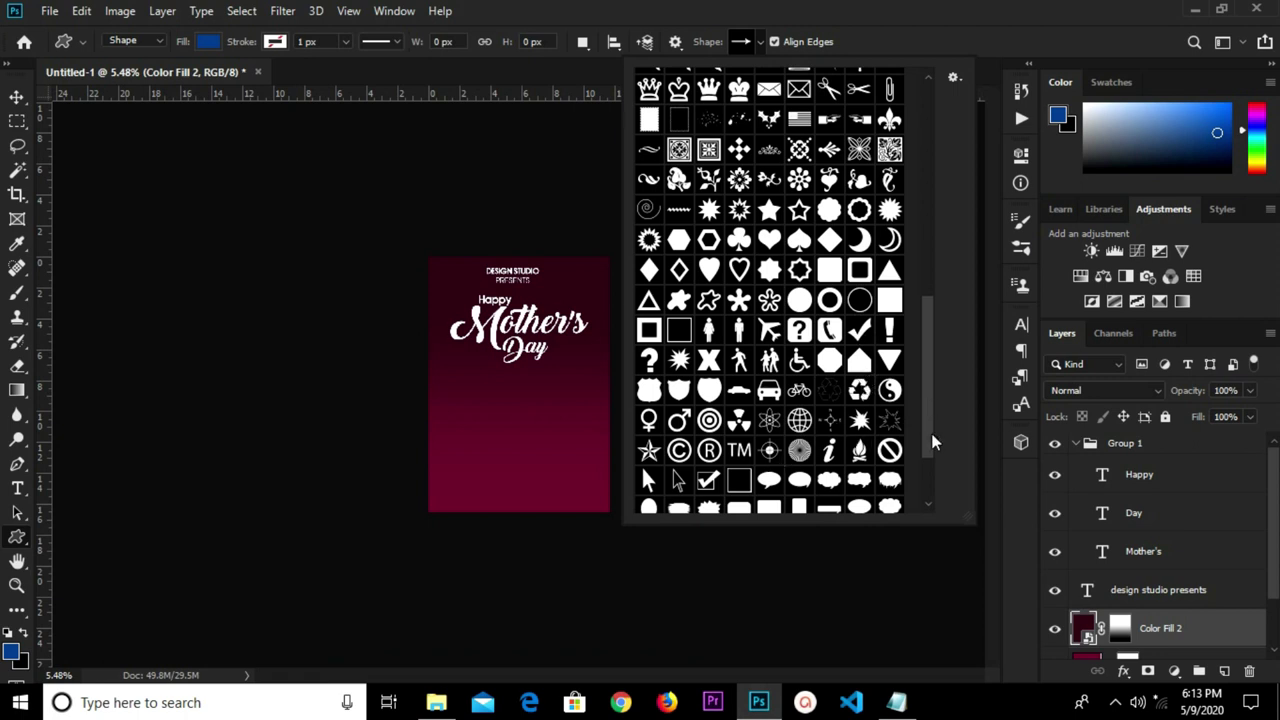
{"action": "scroll", "coordinate": [931, 437], "scroll_direction": "down", "scroll_amount": 4}
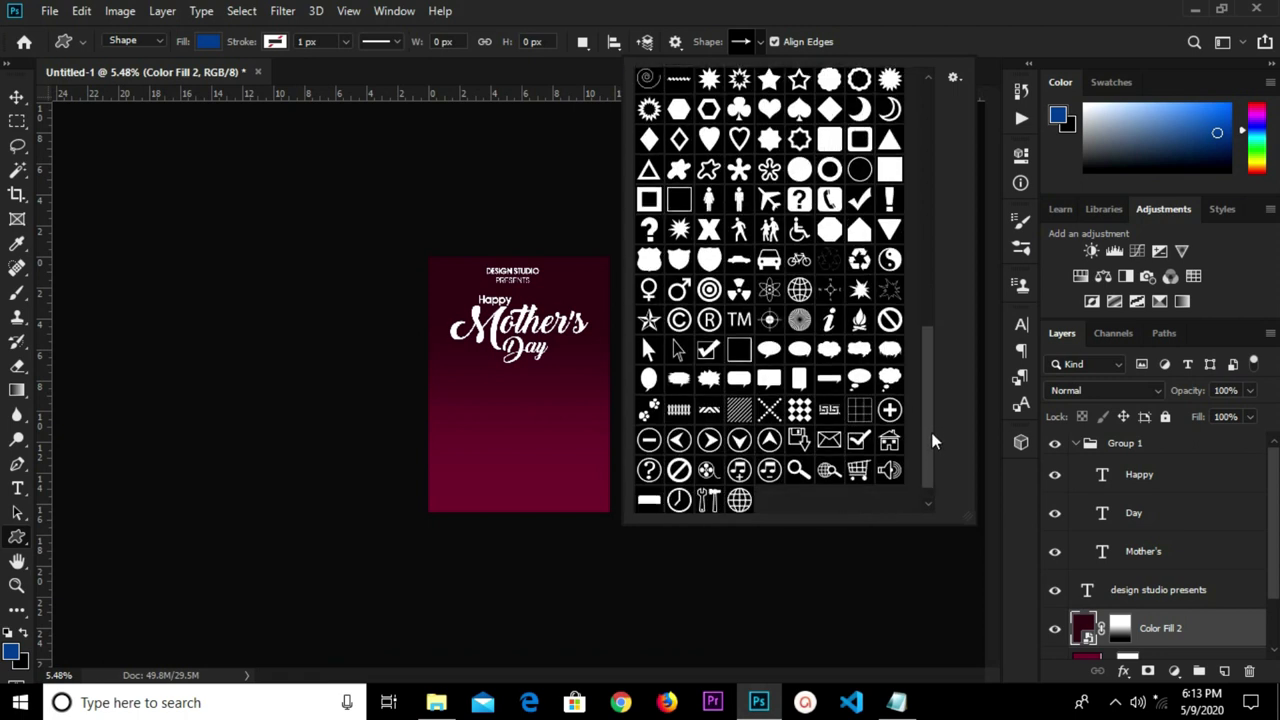
{"action": "scroll", "coordinate": [931, 434], "scroll_direction": "up", "scroll_amount": 2}
{"action": "left_click", "coordinate": [708, 208]}
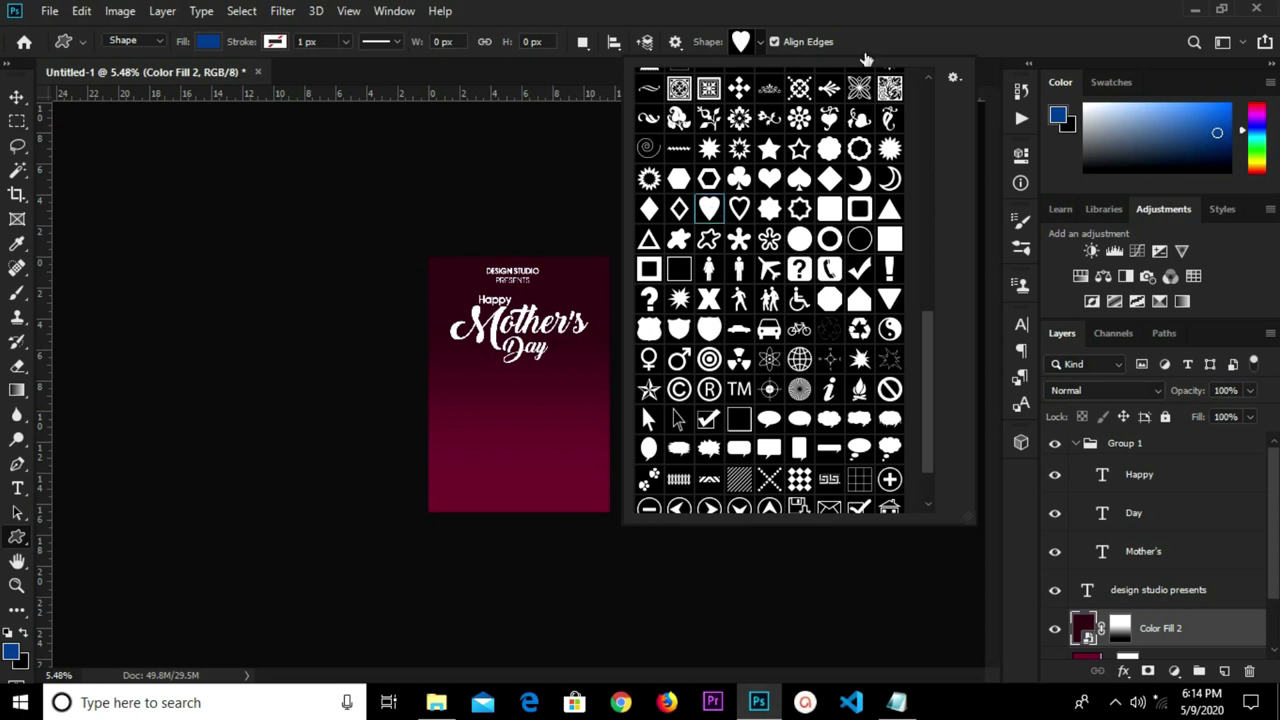
{"action": "left_click", "coordinate": [865, 57]}
{"action": "scroll", "coordinate": [529, 271], "scroll_direction": "up", "scroll_amount": 5}
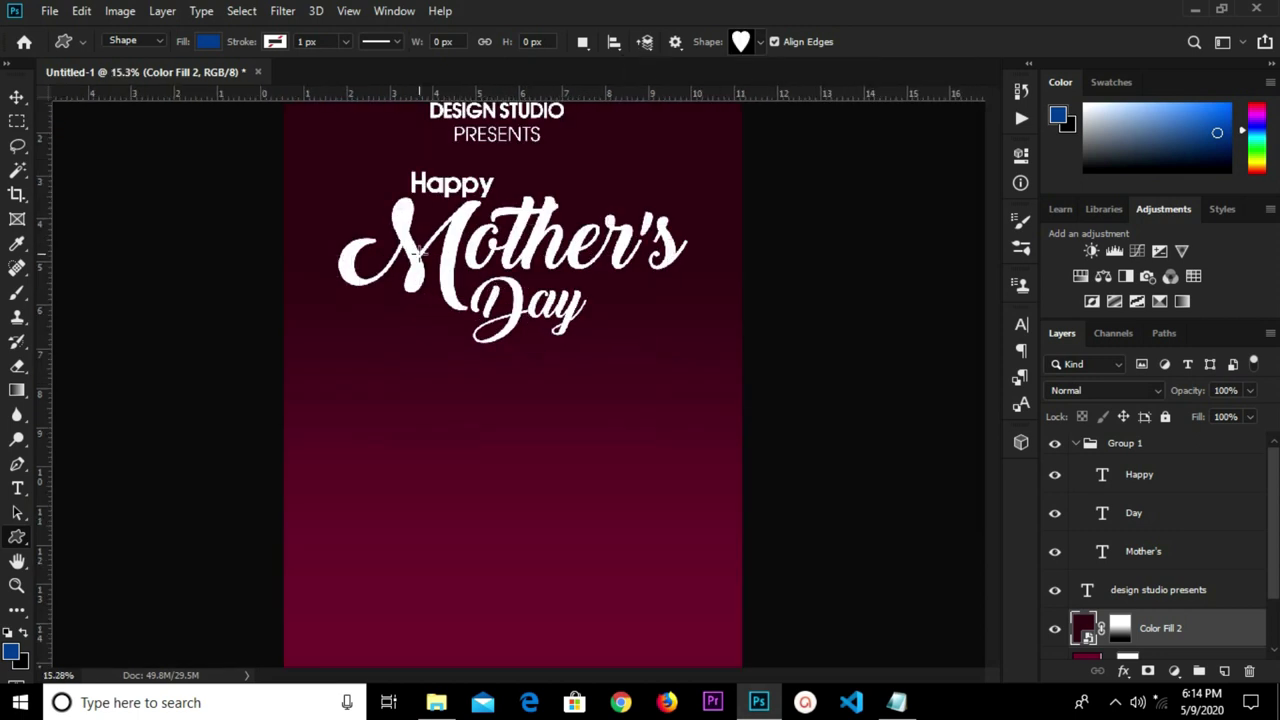
Step: Draw a small heart shape, fill it white, and move it onto the M of Mother's
{"action": "left_click_drag", "start_coordinate": [412, 350], "coordinate": [452, 392]}
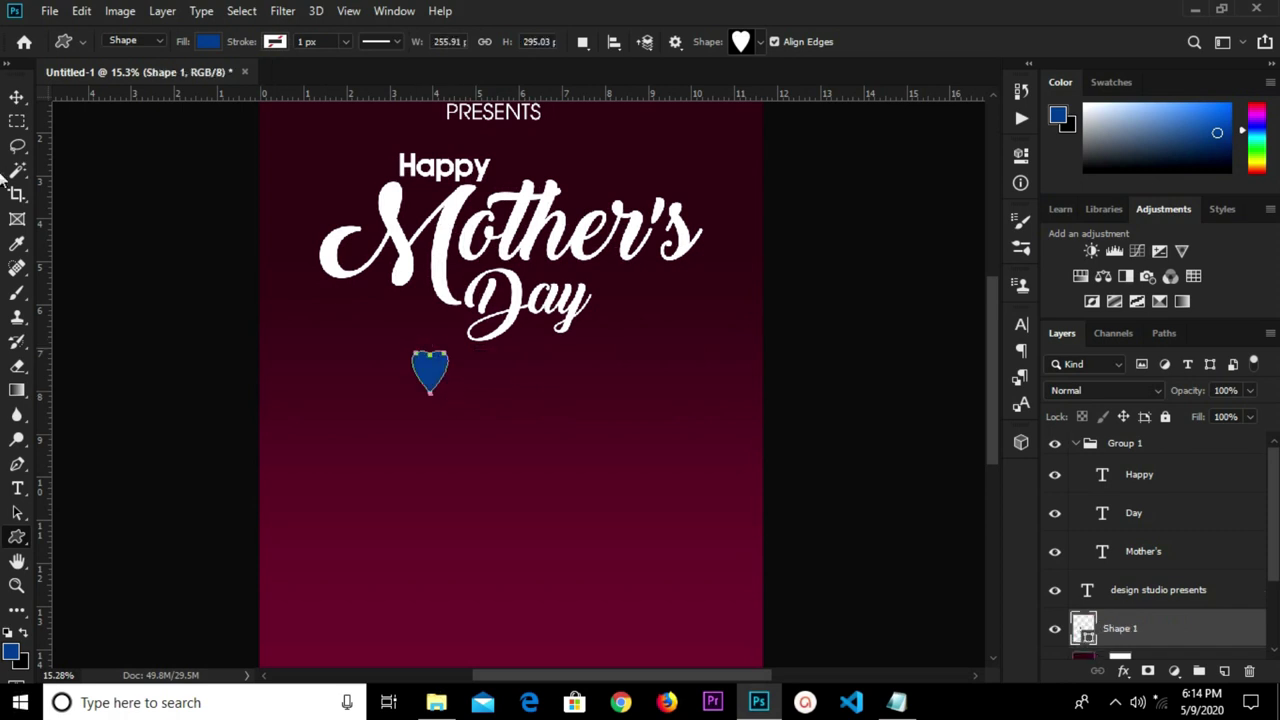
{"action": "left_click", "coordinate": [208, 41]}
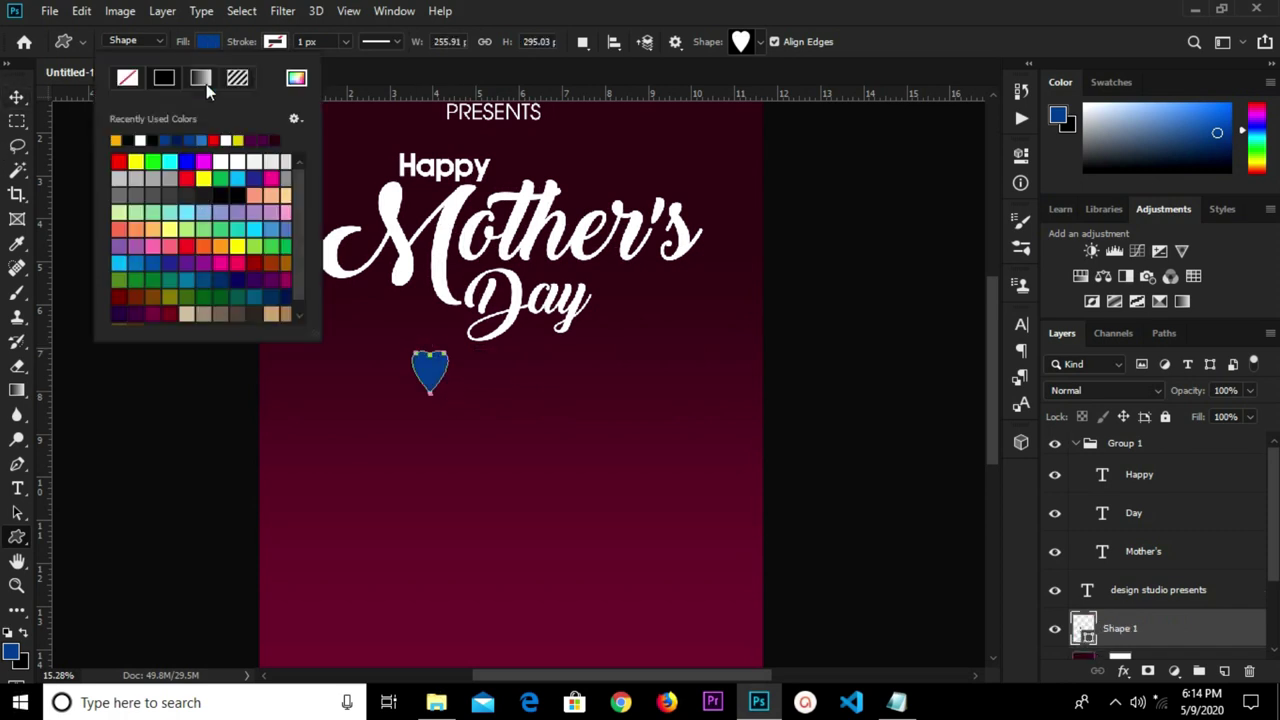
{"action": "left_click", "coordinate": [145, 137]}
{"action": "left_click", "coordinate": [17, 97]}
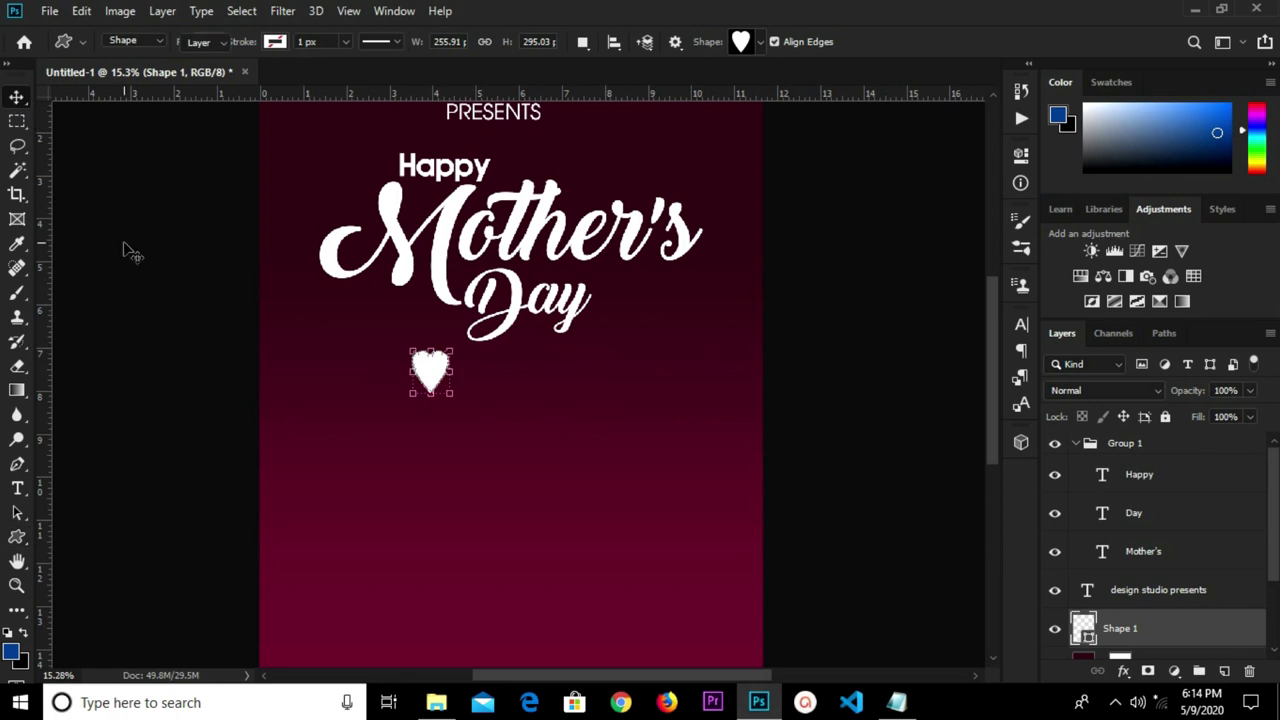
{"action": "left_click_drag", "start_coordinate": [425, 372], "coordinate": [432, 180]}
{"action": "scroll", "coordinate": [437, 178], "scroll_direction": "up", "scroll_amount": 3}
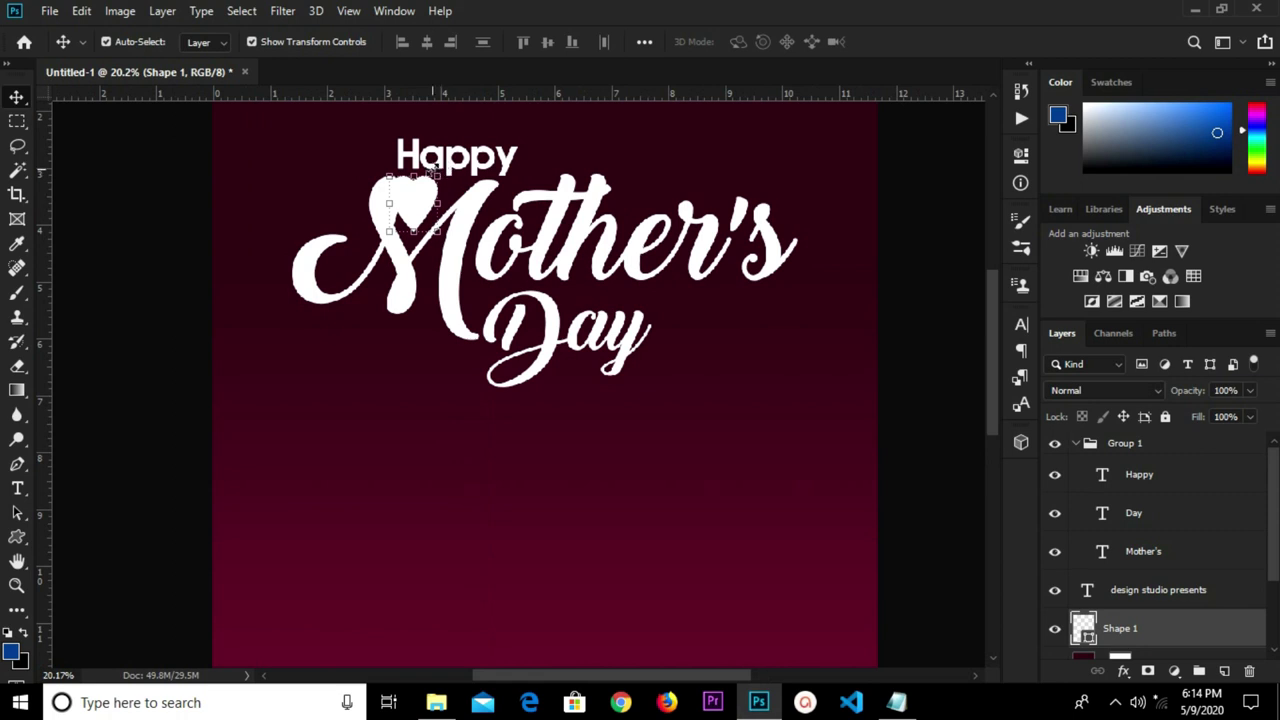
Step: Rotate the white heart about -12° and commit the transform
{"action": "left_click_drag", "start_coordinate": [425, 155], "coordinate": [401, 188]}
{"action": "left_click", "coordinate": [899, 41]}
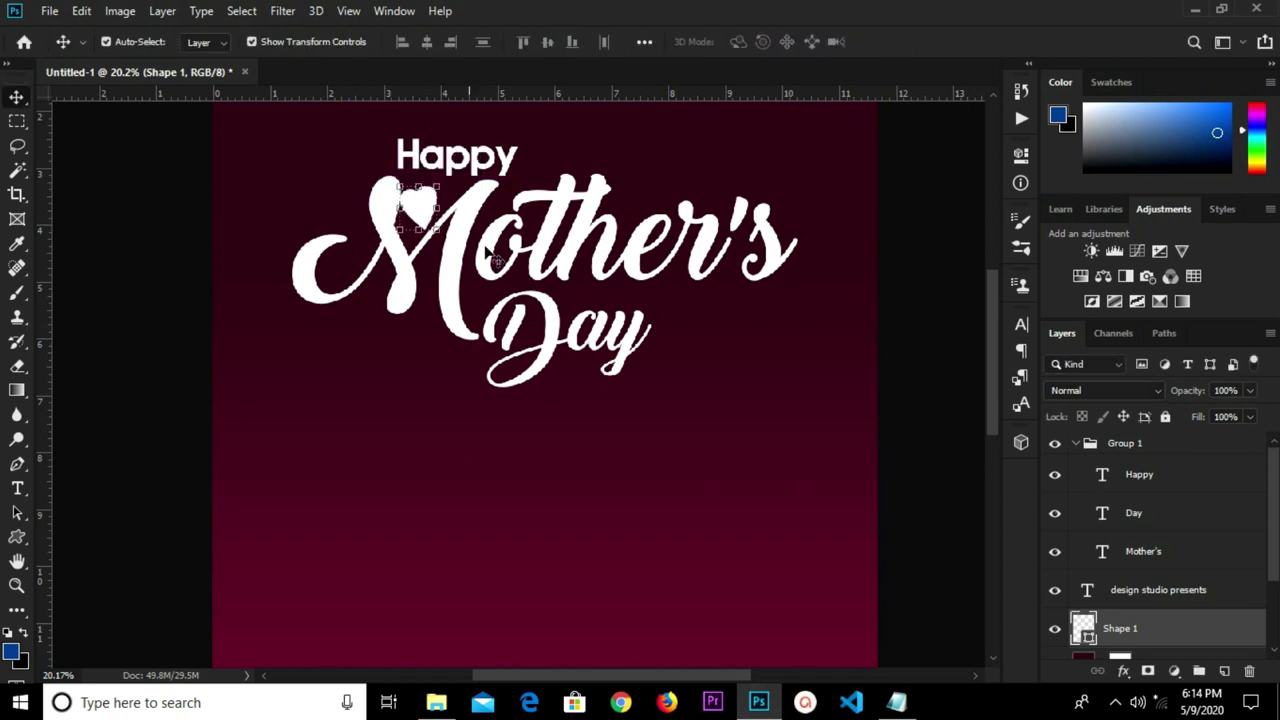
{"action": "mouse_move", "coordinate": [416, 202]}
{"action": "left_mouse_down"}
{"action": "mouse_move", "coordinate": [424, 226]}
{"action": "mouse_move", "coordinate": [421, 213]}
{"action": "left_mouse_up"}
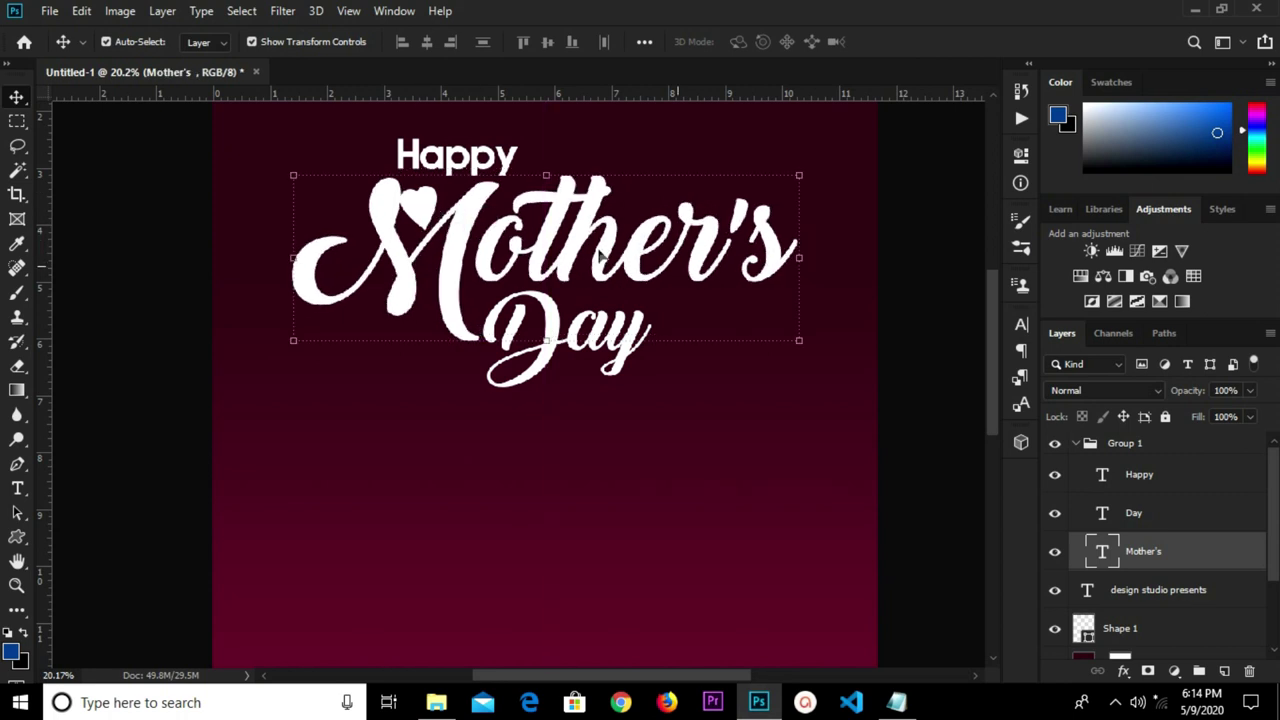
Step: Move Shape 1 into Group 1, nudge it right, and copy a heart below Day
{"action": "left_click", "coordinate": [1137, 630]}
{"action": "left_click_drag", "start_coordinate": [1137, 630], "coordinate": [1138, 446]}
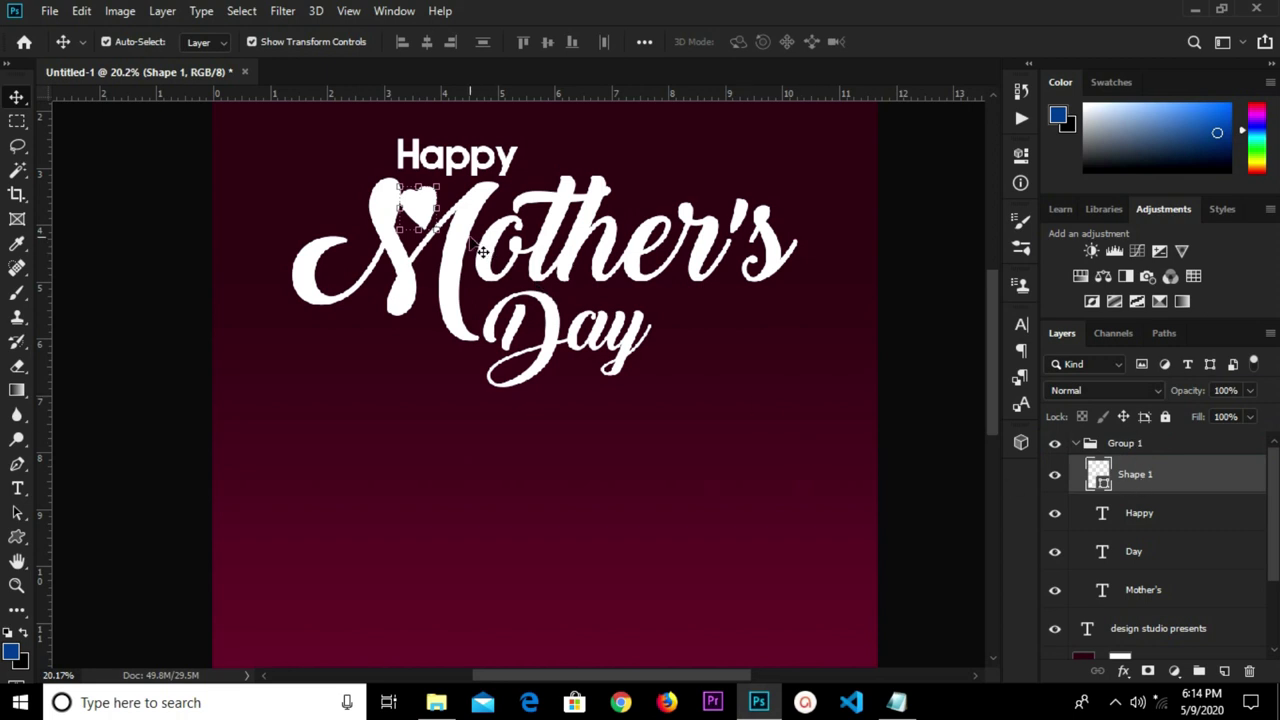
{"action": "key", "text": "Right"}
{"action": "key", "text": "Right"}
{"action": "key", "text": "Right"}
{"action": "key", "text": "Right"}
{"action": "key", "text": "Right"}
{"action": "key", "text": "Right"}
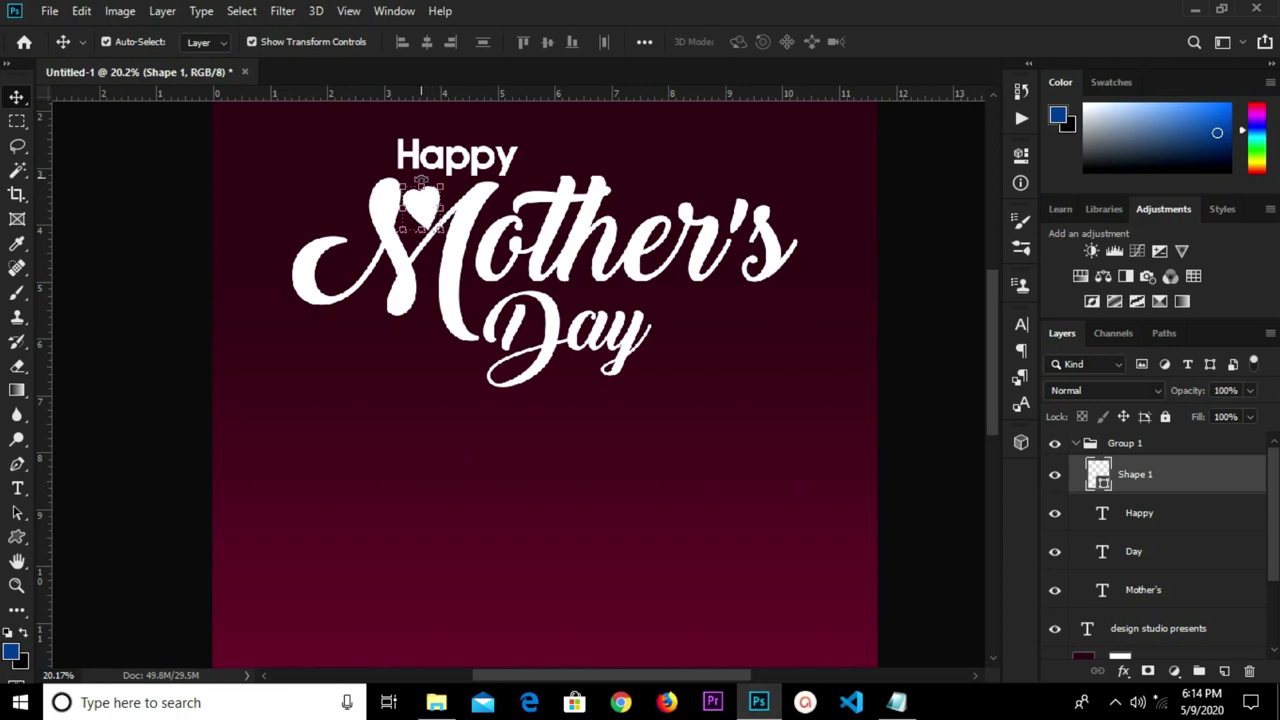
{"action": "scroll", "coordinate": [440, 205], "scroll_direction": "up", "scroll_amount": 3}
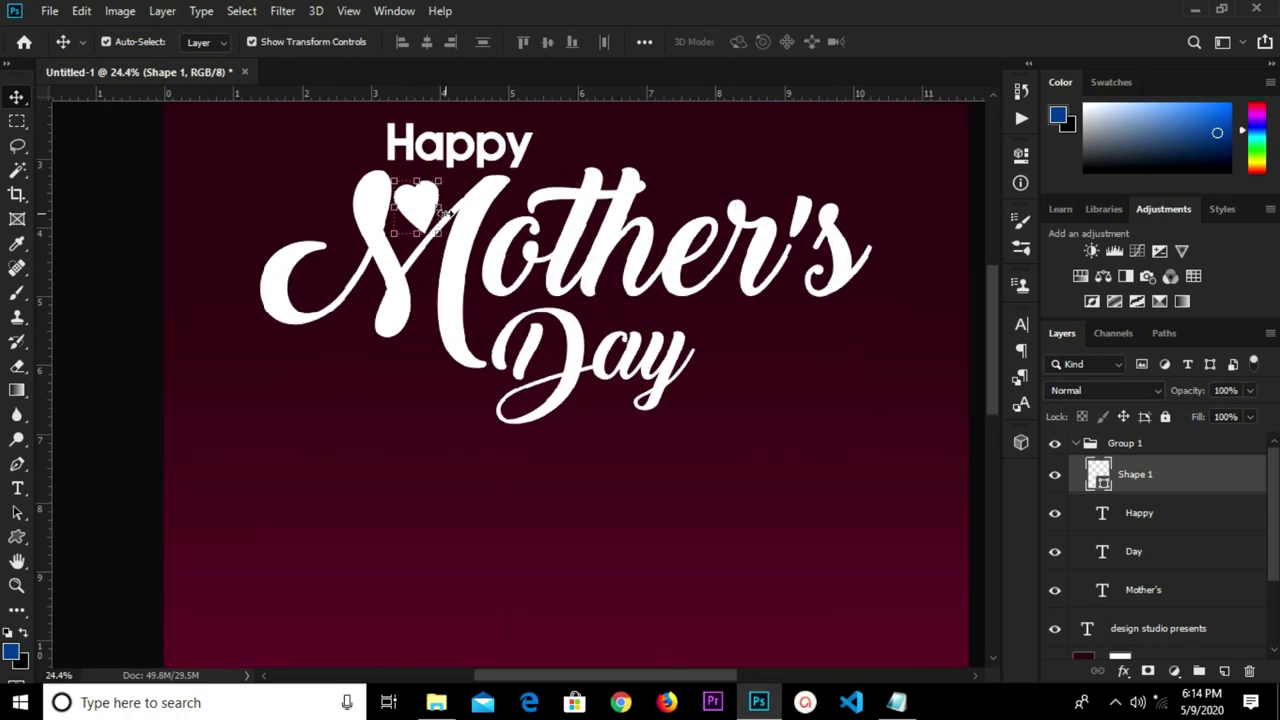
{"action": "scroll", "coordinate": [446, 212], "scroll_direction": "down", "scroll_amount": 3}
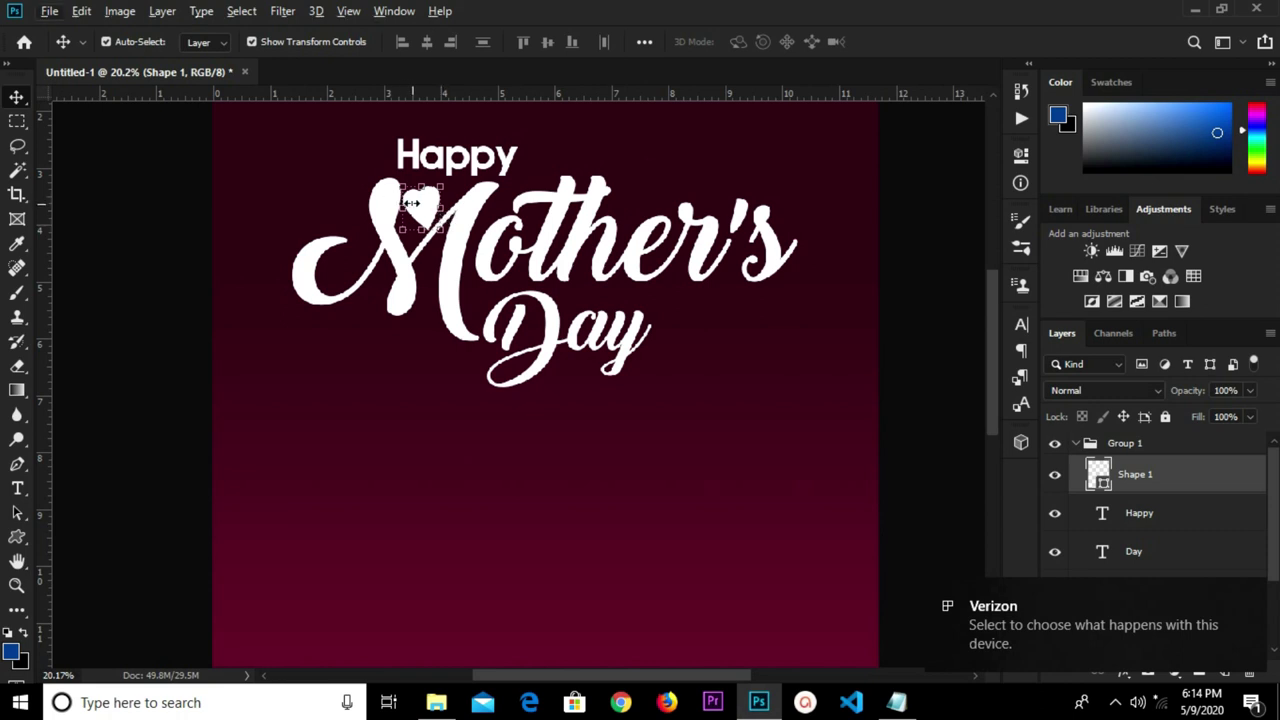
{"action": "left_click_drag", "start_coordinate": [425, 207], "coordinate": [570, 373]}
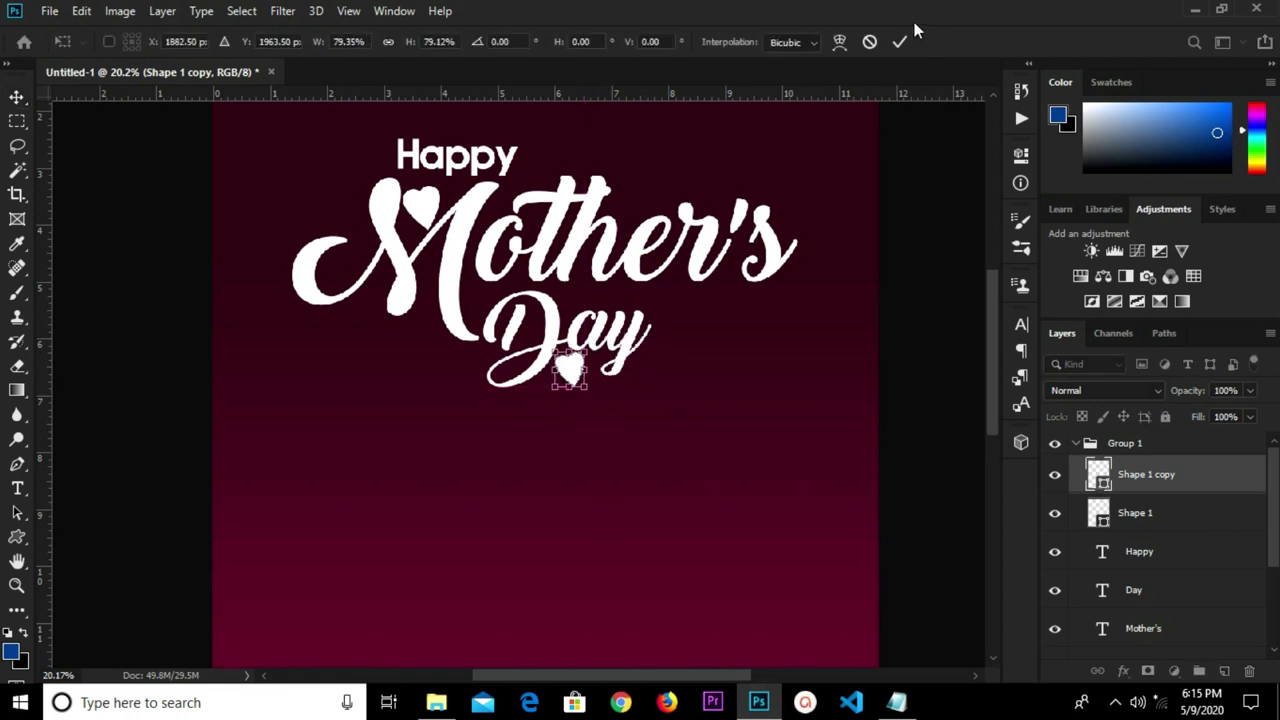
Step: Place the copied heart under Day and copy another heart beside the r of Mother's
{"action": "key", "text": "Return"}
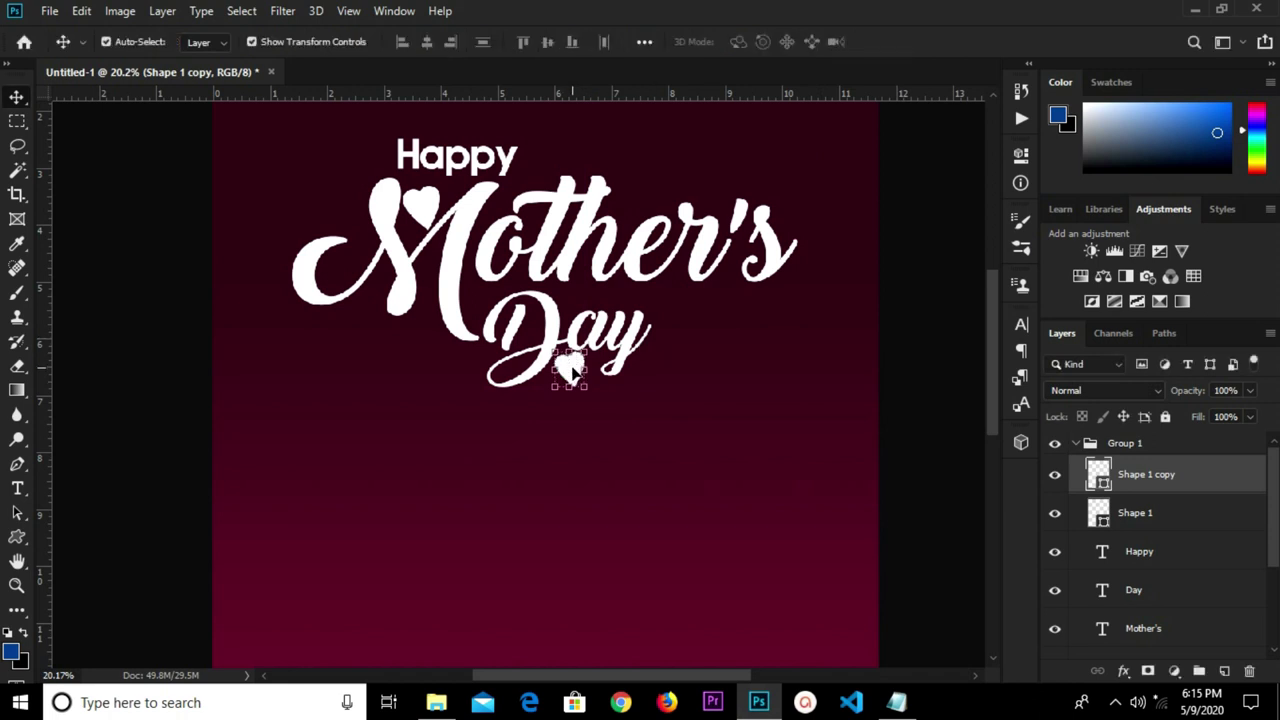
{"action": "left_click_drag", "start_coordinate": [572, 368], "coordinate": [572, 371]}
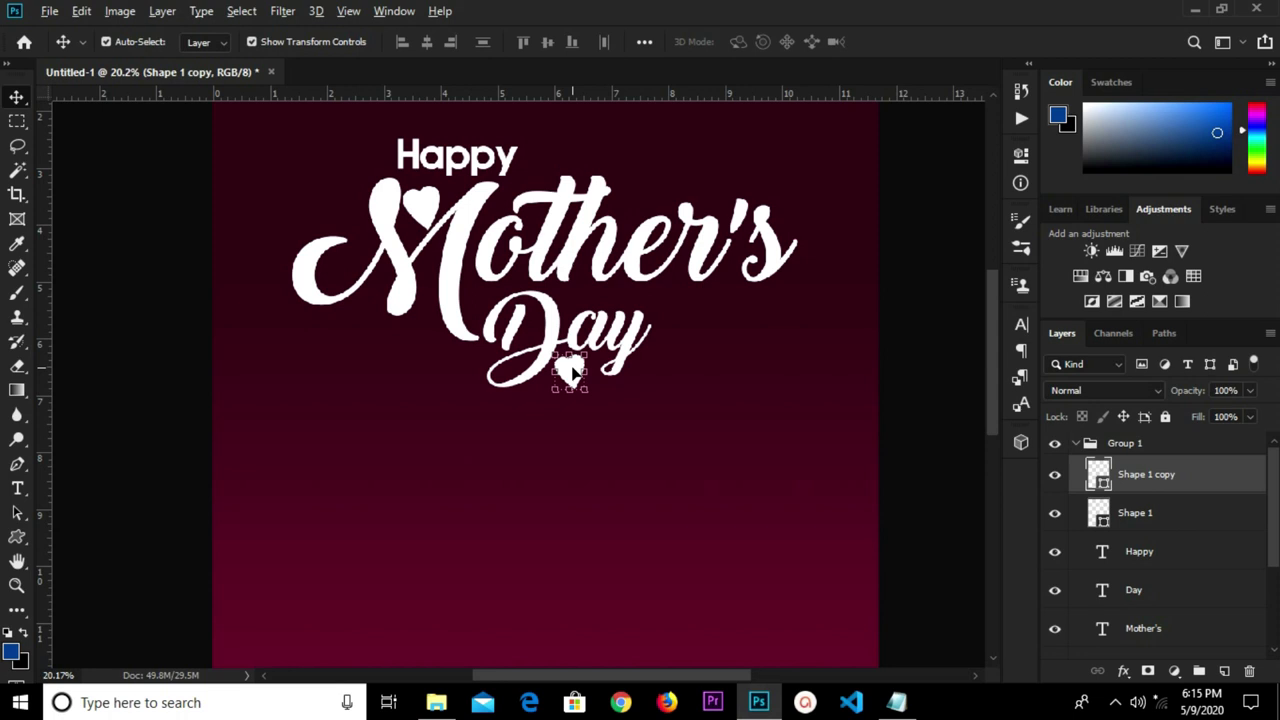
{"action": "left_click_drag", "start_coordinate": [564, 367], "coordinate": [668, 298]}
{"action": "left_click", "coordinate": [771, 423]}
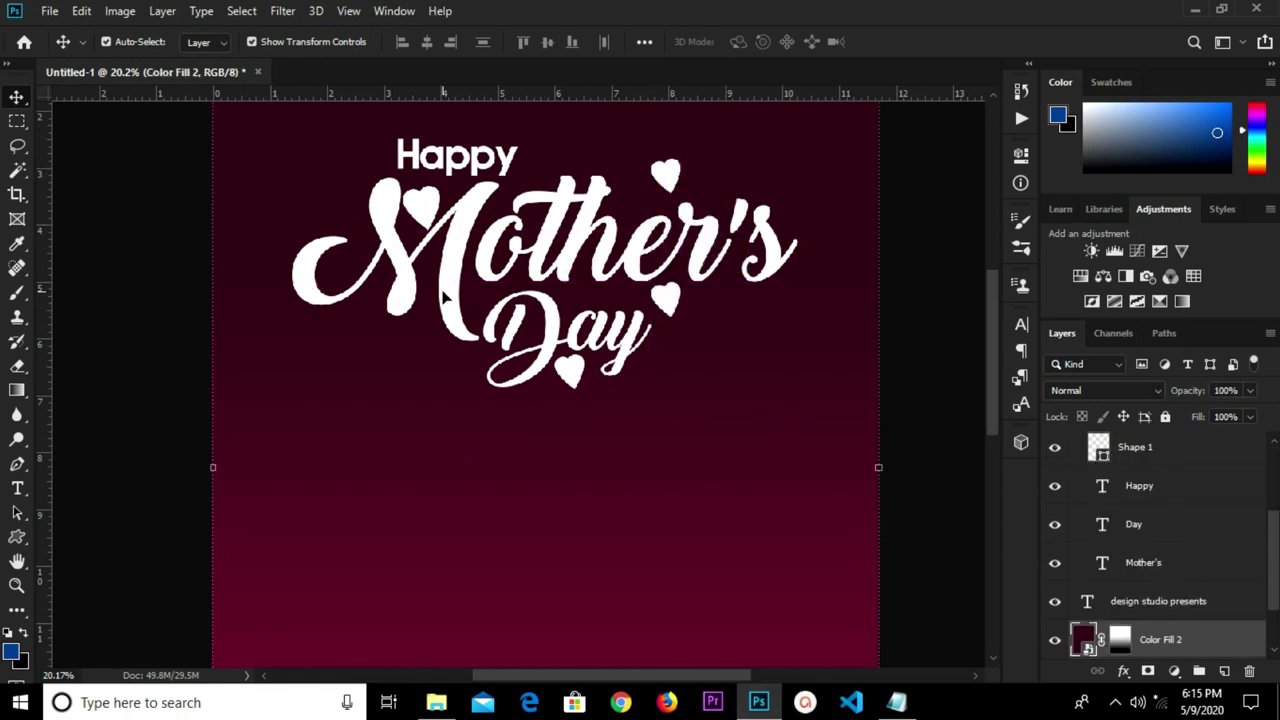
{"action": "scroll", "coordinate": [445, 297], "scroll_direction": "down", "scroll_amount": 1}
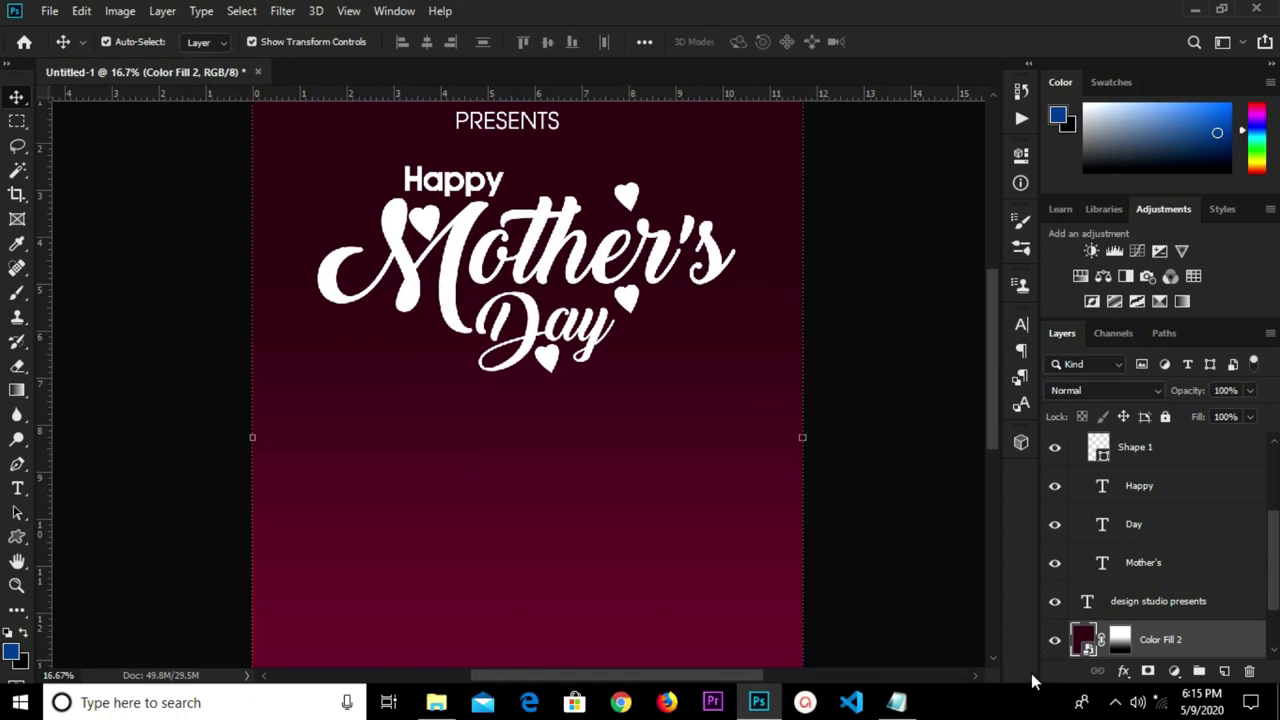
Step: Copy the word 'brunch' from the Notepad notes and return to the flyer
{"action": "left_click", "coordinate": [897, 702]}
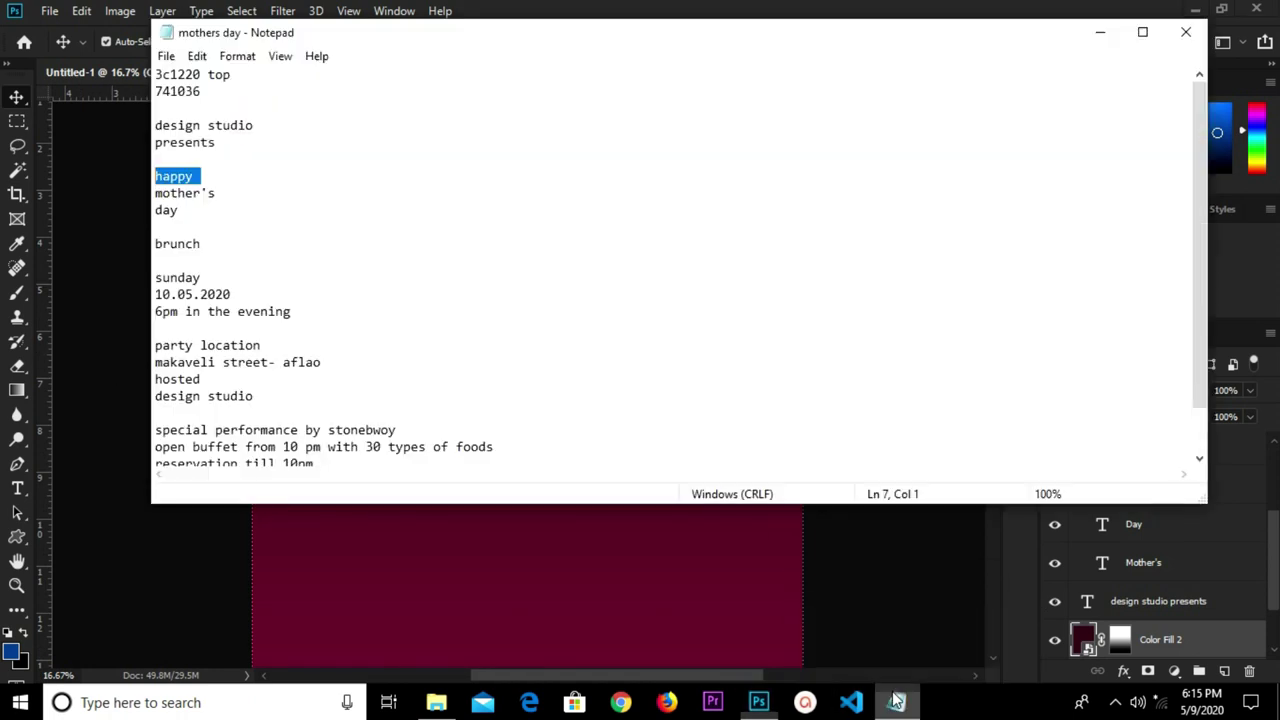
{"action": "left_click_drag", "start_coordinate": [202, 241], "coordinate": [152, 244]}
{"action": "right_click", "coordinate": [176, 245]}
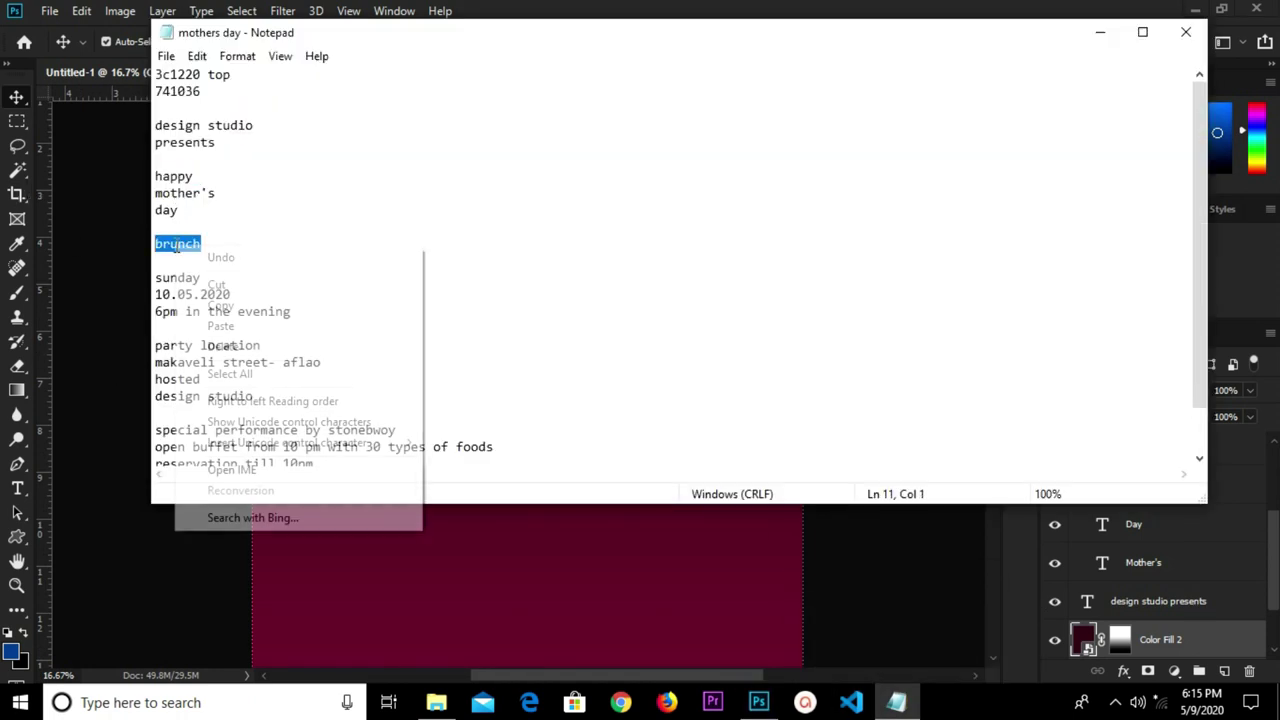
{"action": "left_click", "coordinate": [221, 305]}
{"action": "left_click", "coordinate": [380, 530]}
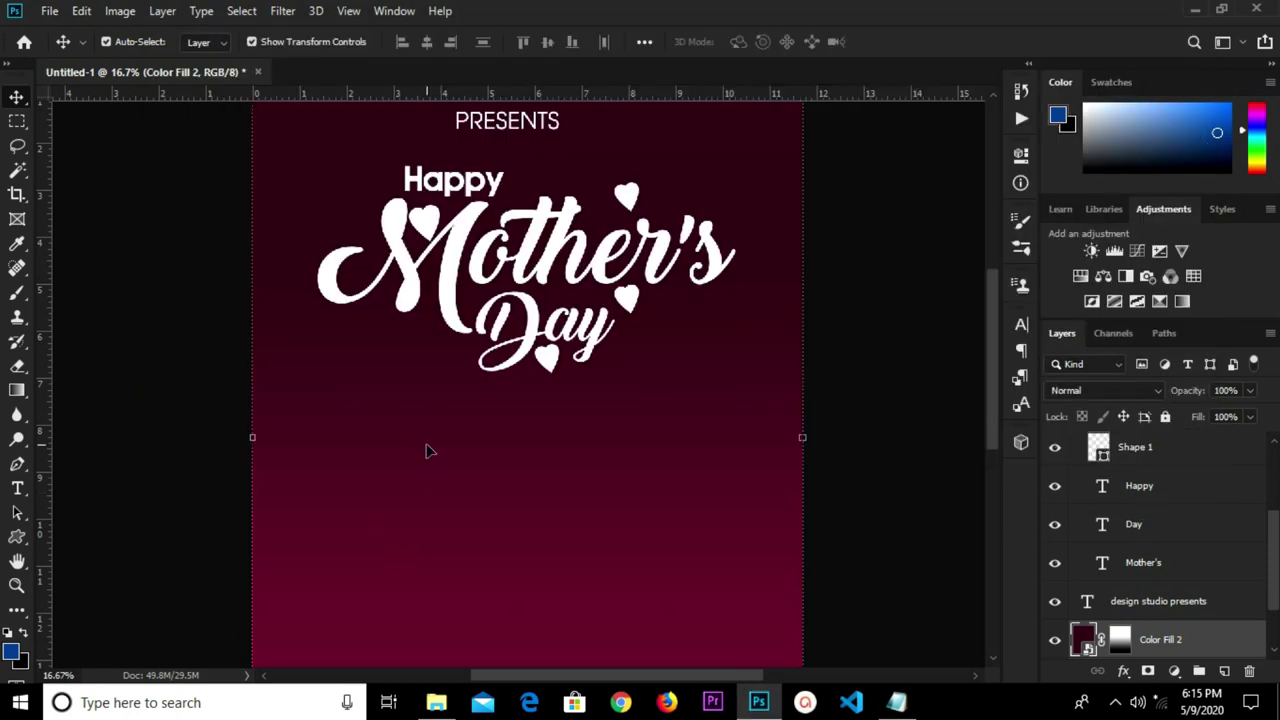
Step: Paste BRUNCH as a new text layer and set it to 72 pt
{"action": "key", "text": "t"}
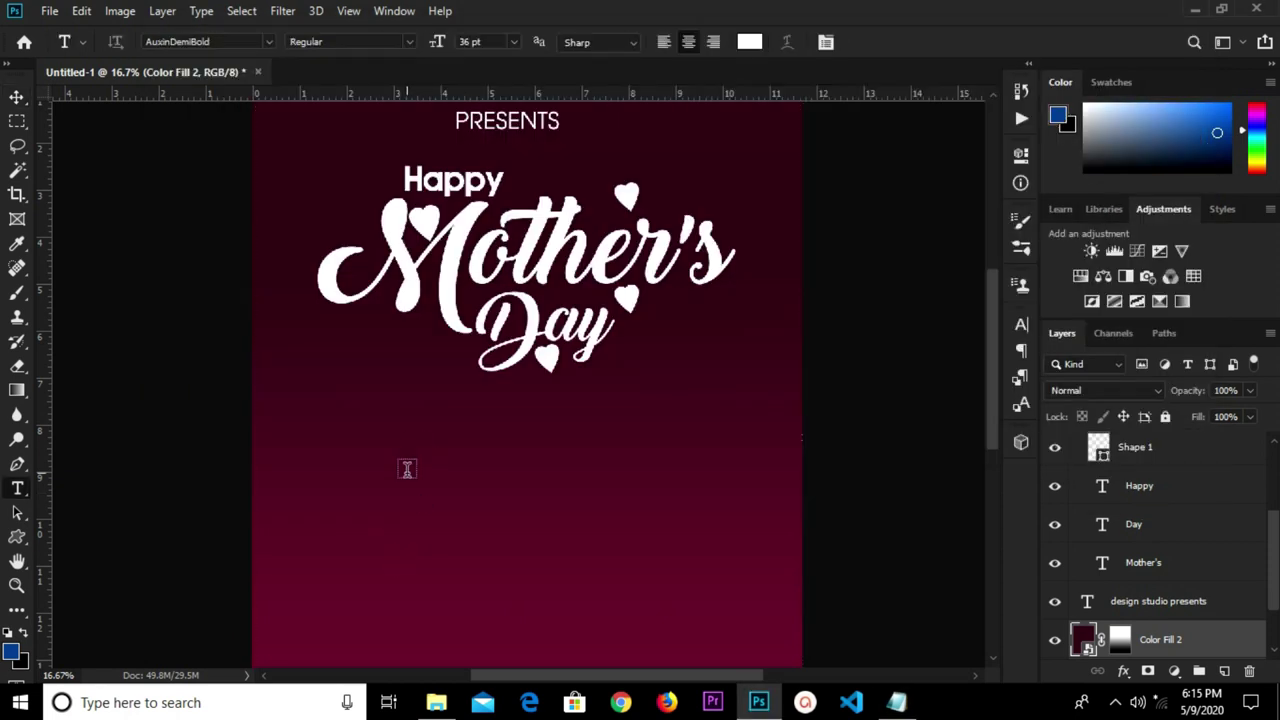
{"action": "left_click", "coordinate": [407, 468]}
{"action": "key", "text": "ctrl+v"}
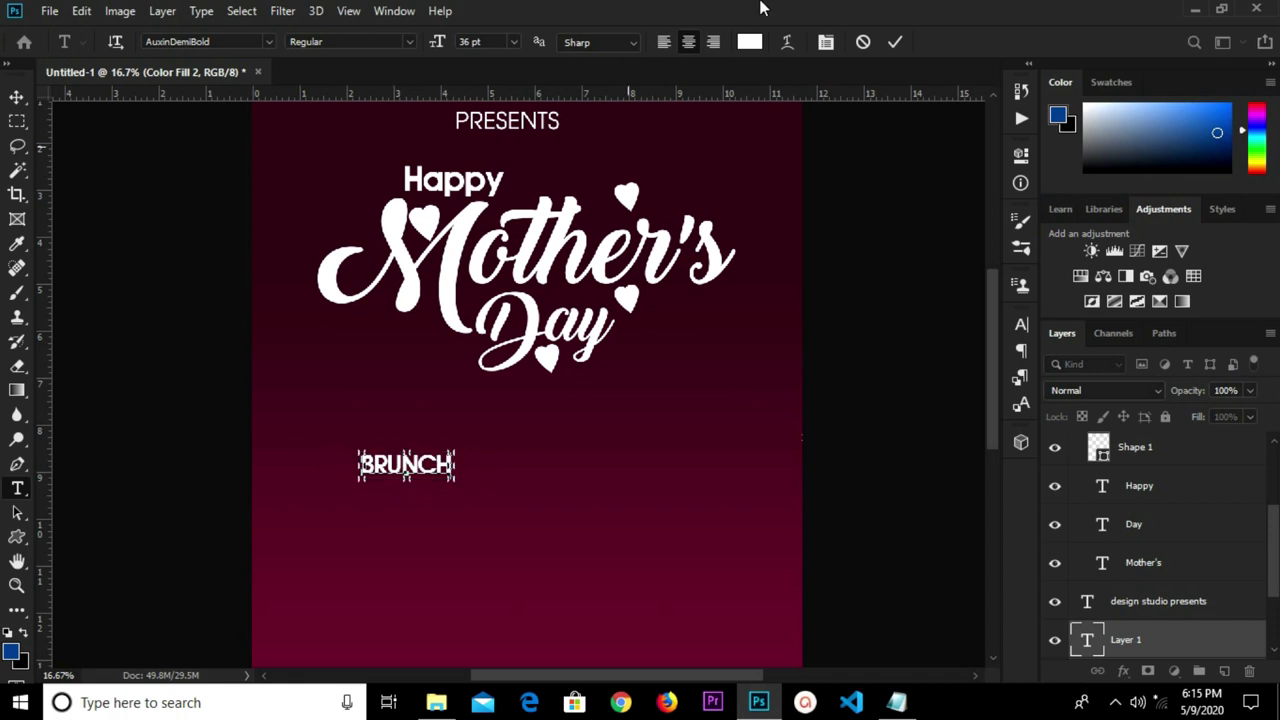
{"action": "key", "text": "ctrl+Return"}
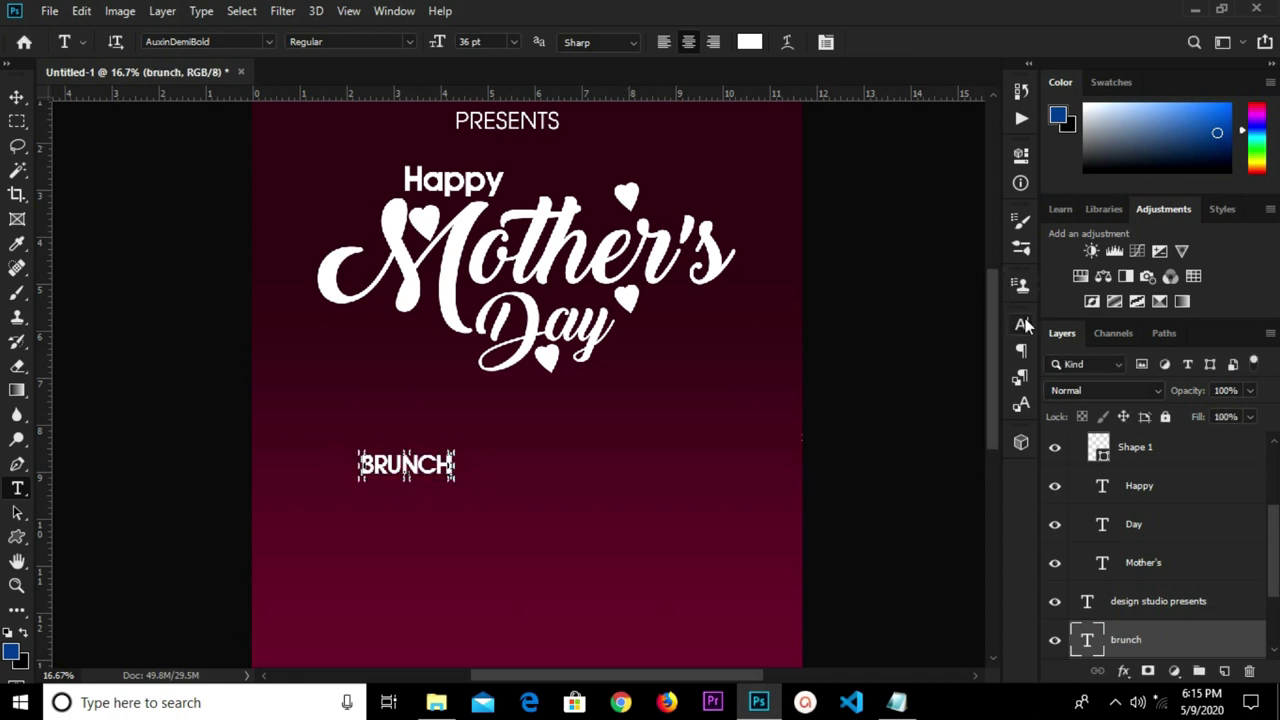
{"action": "left_click", "coordinate": [1021, 324]}
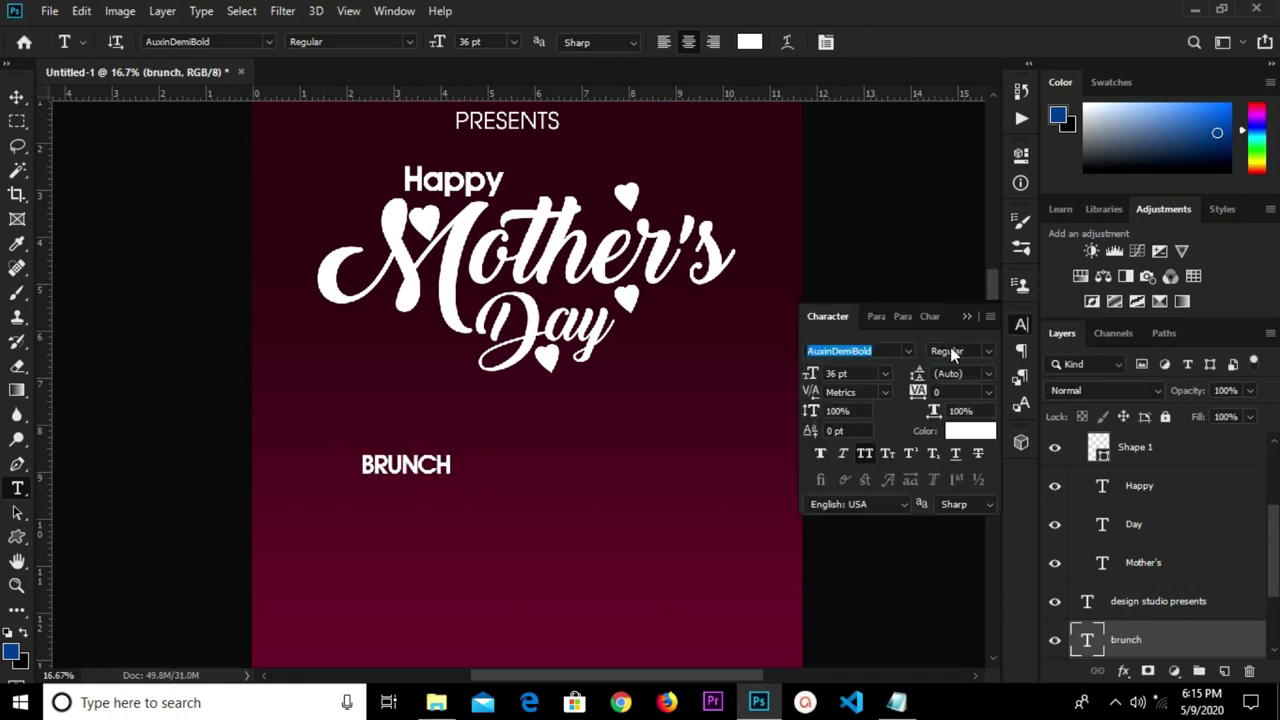
{"action": "left_click", "coordinate": [883, 375]}
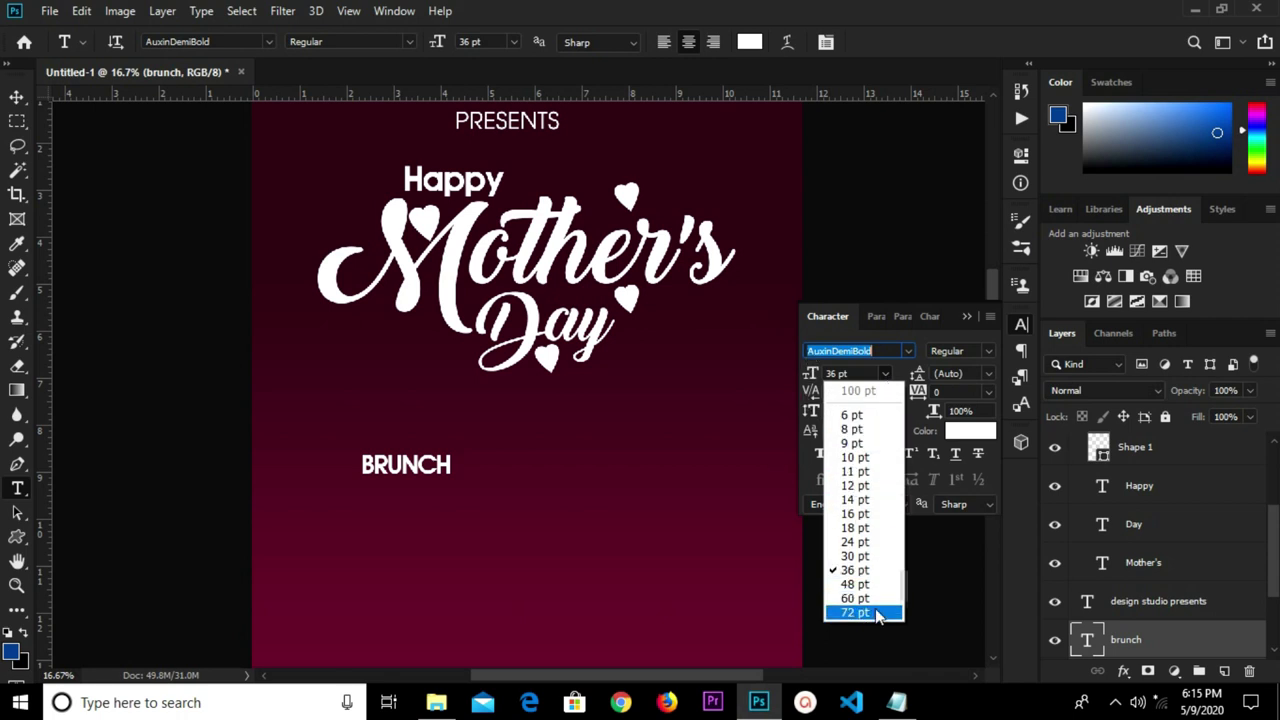
{"action": "left_click", "coordinate": [876, 614]}
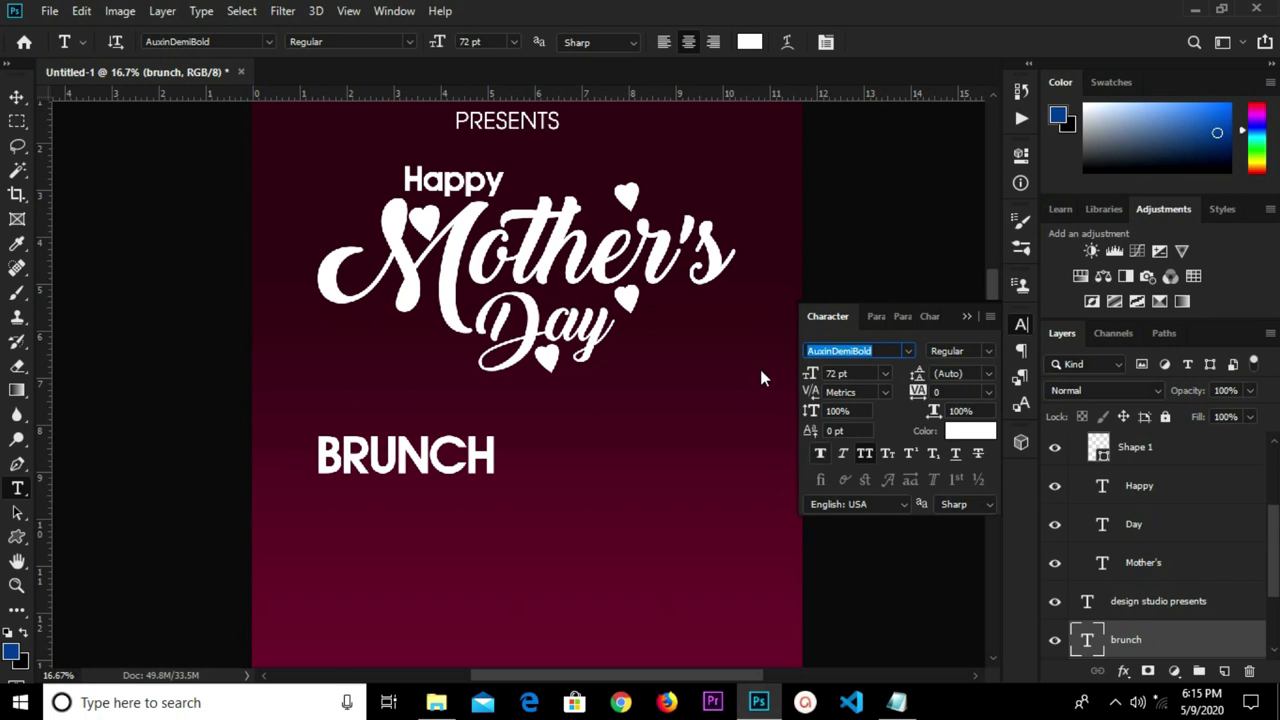
Step: Centre BRUNCH on the canvas and move it up just below the title
{"action": "left_click", "coordinate": [16, 97]}
{"action": "left_click_drag", "start_coordinate": [328, 419], "coordinate": [325, 418]}
{"action": "key", "text": "ctrl+a"}
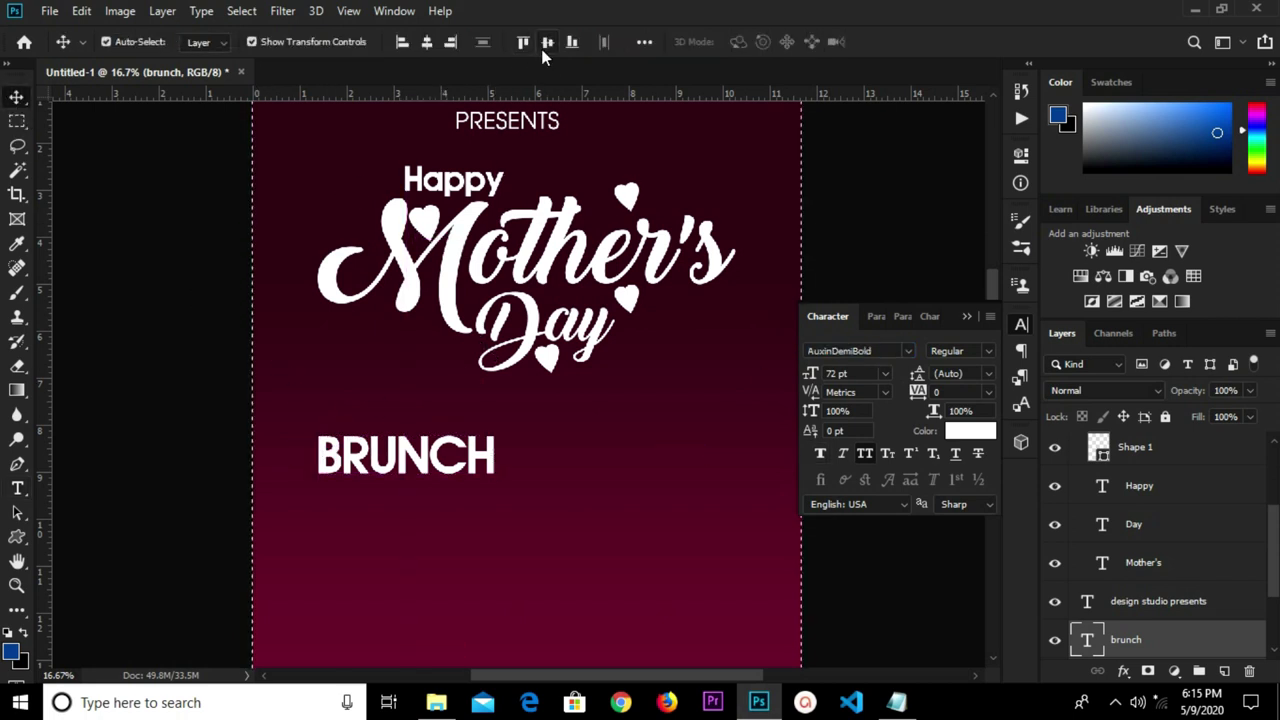
{"action": "left_click", "coordinate": [546, 45]}
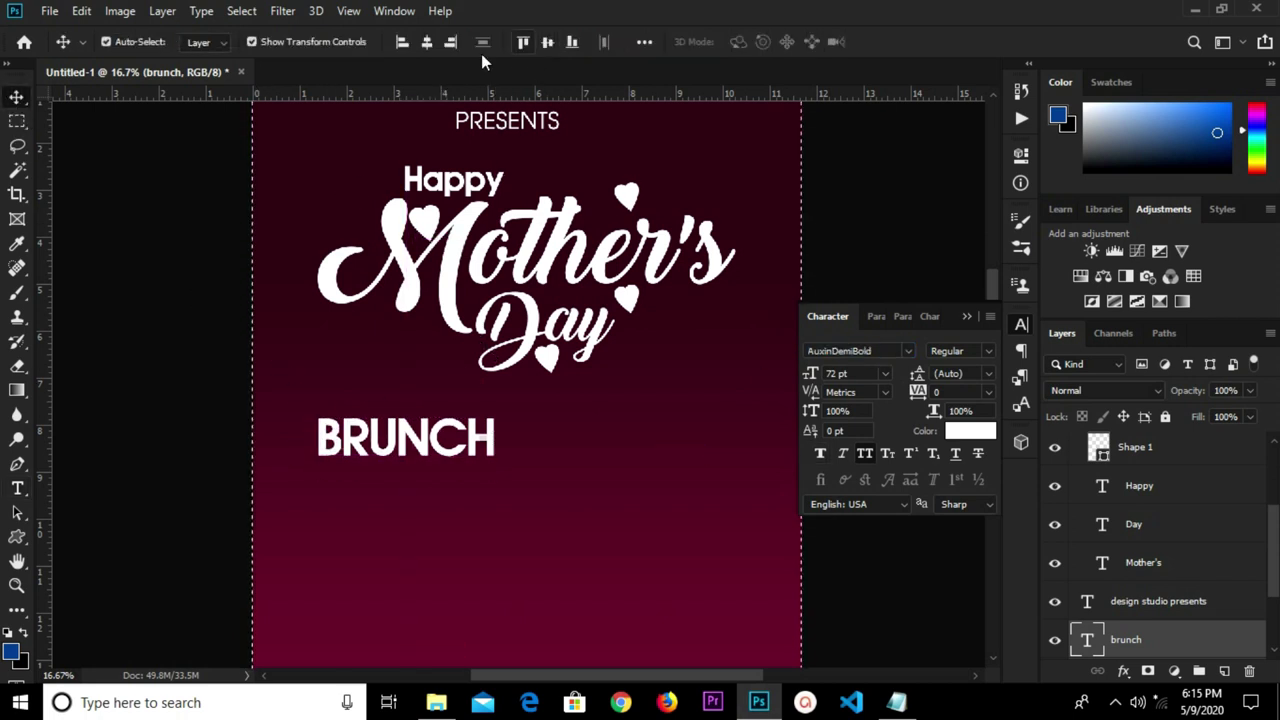
{"action": "left_click", "coordinate": [427, 43]}
{"action": "key", "text": "ctrl+d"}
{"action": "left_click_drag", "start_coordinate": [515, 432], "coordinate": [515, 413]}
Step: Recolour the BRUNCH text gold with hex d7a918
{"action": "left_click", "coordinate": [963, 432]}
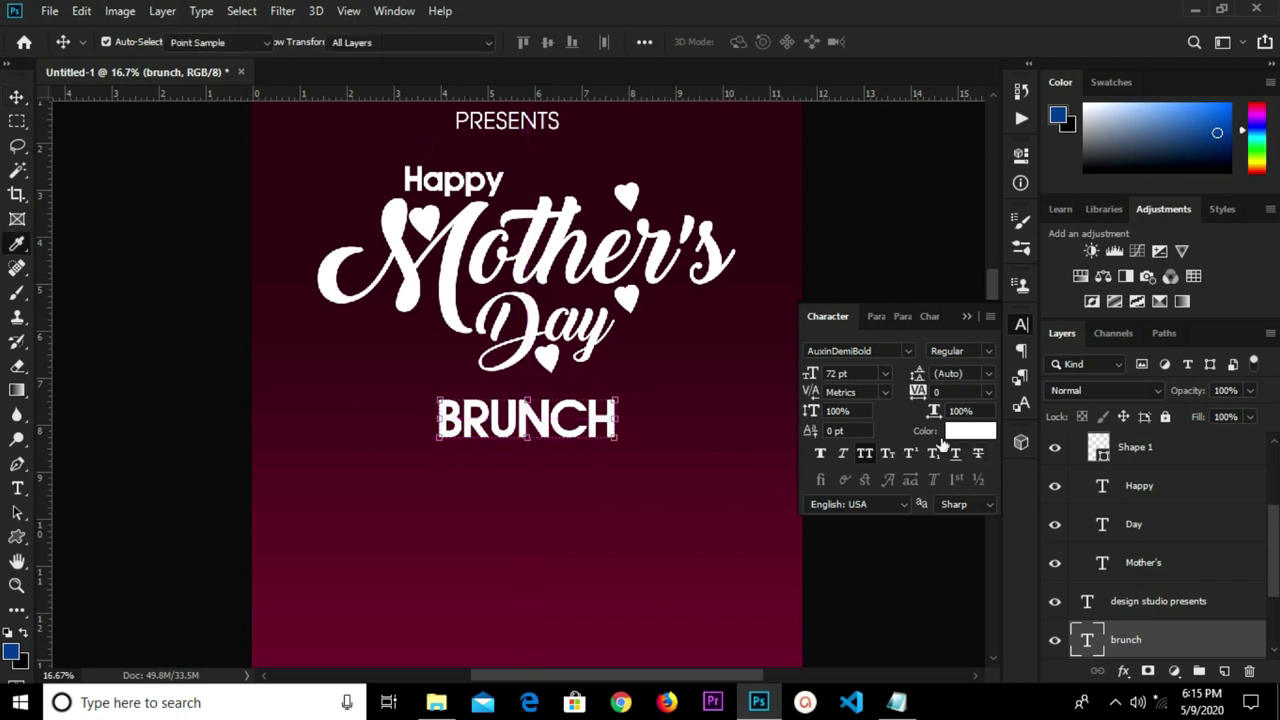
{"action": "left_click", "coordinate": [597, 654]}
{"action": "left_click_drag", "start_coordinate": [597, 654], "coordinate": [566, 660]}
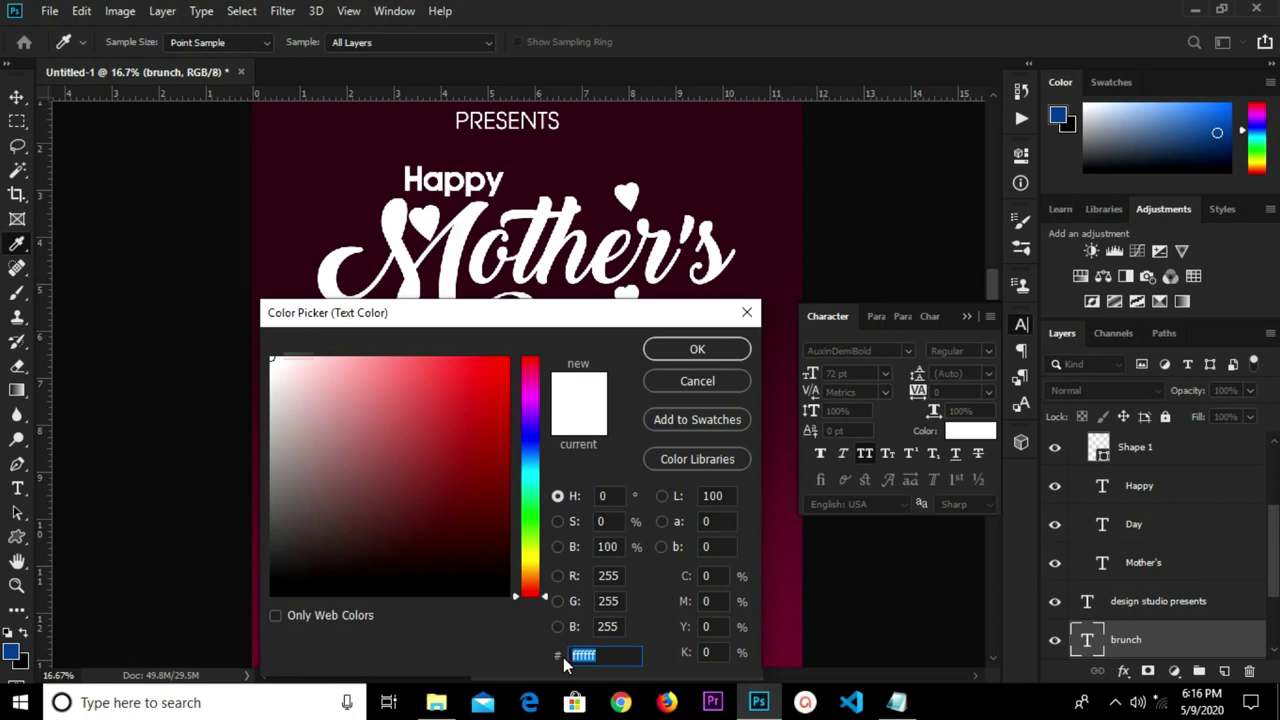
{"action": "type", "text": "0000d7"}
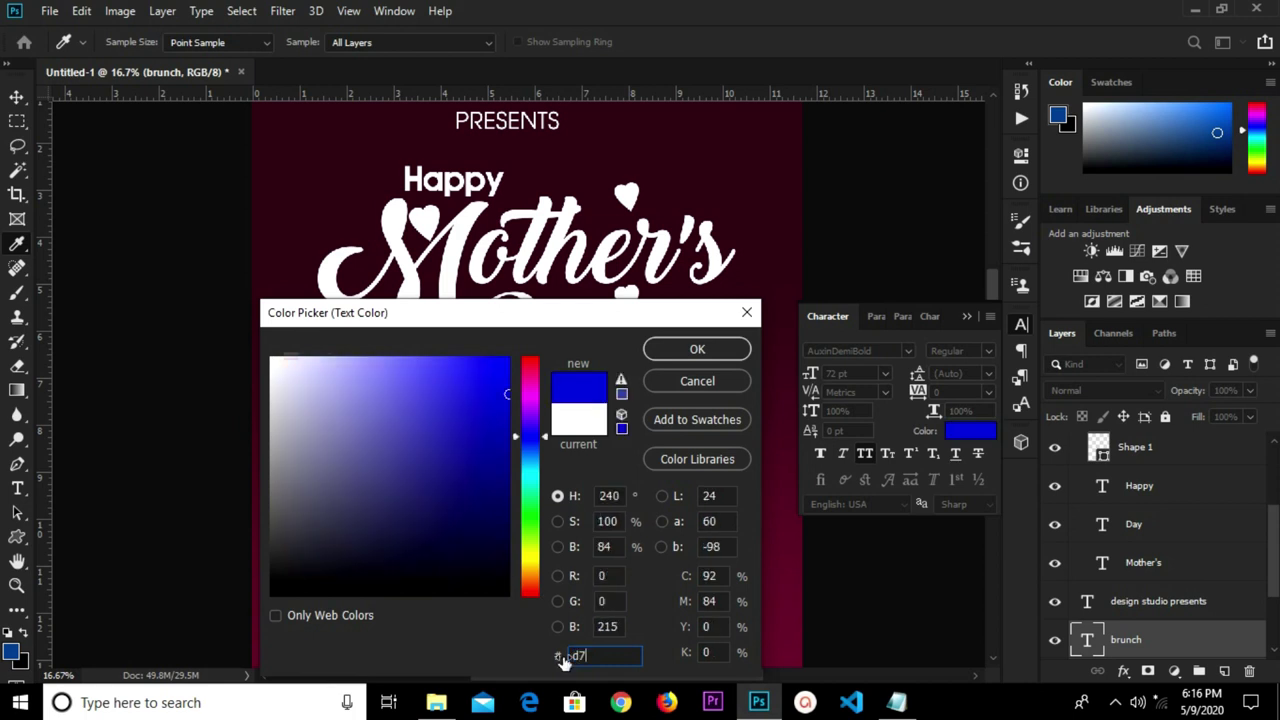
{"action": "type", "text": "a"}
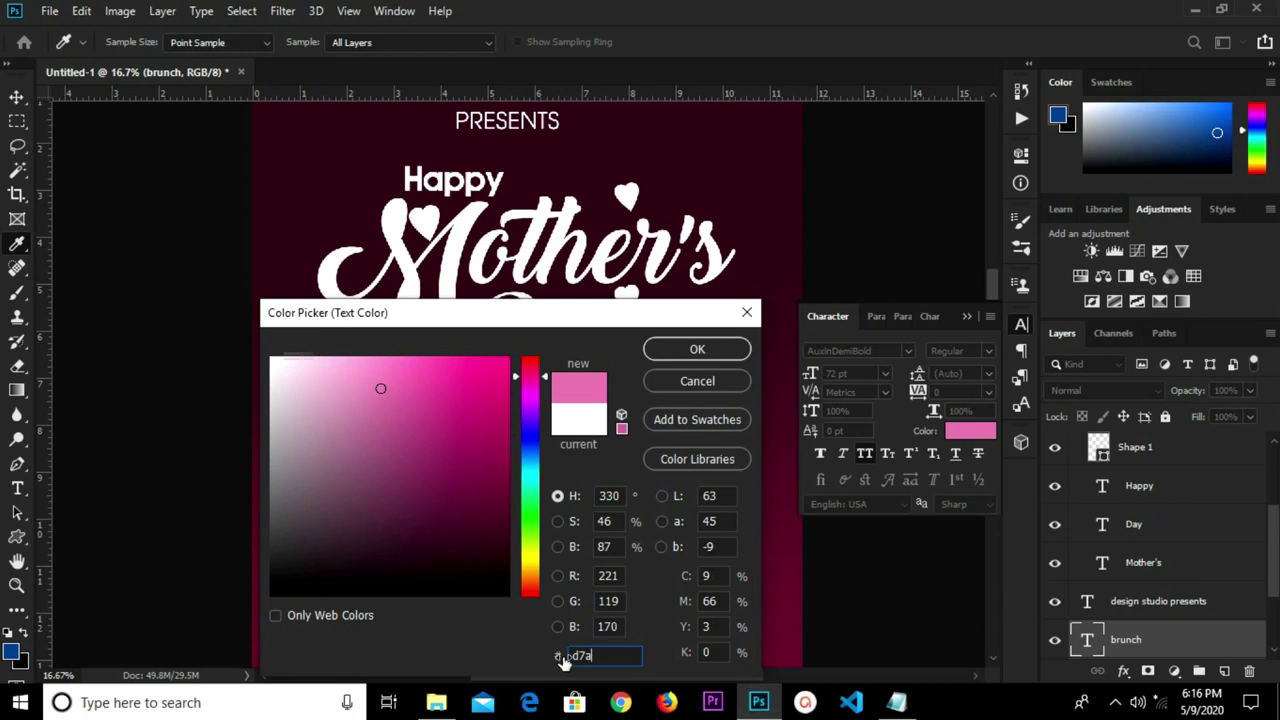
{"action": "type", "text": "918"}
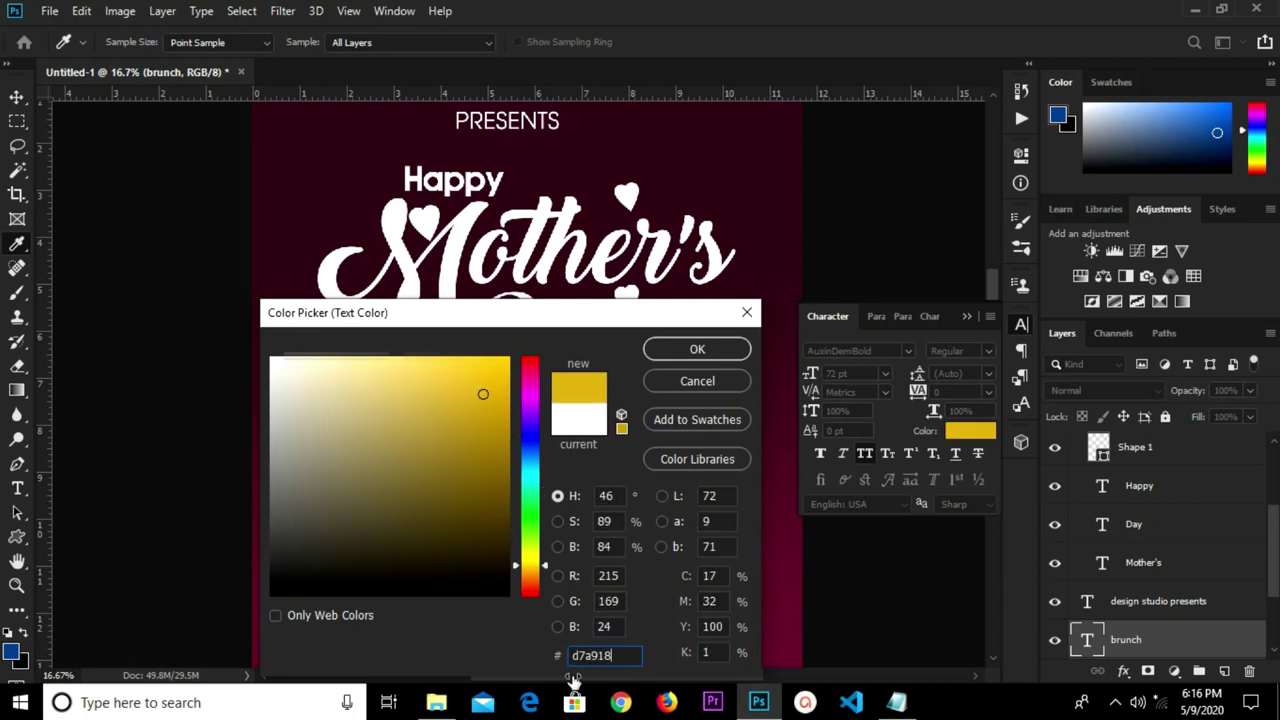
{"action": "left_click", "coordinate": [695, 351]}
{"action": "key", "text": "v"}
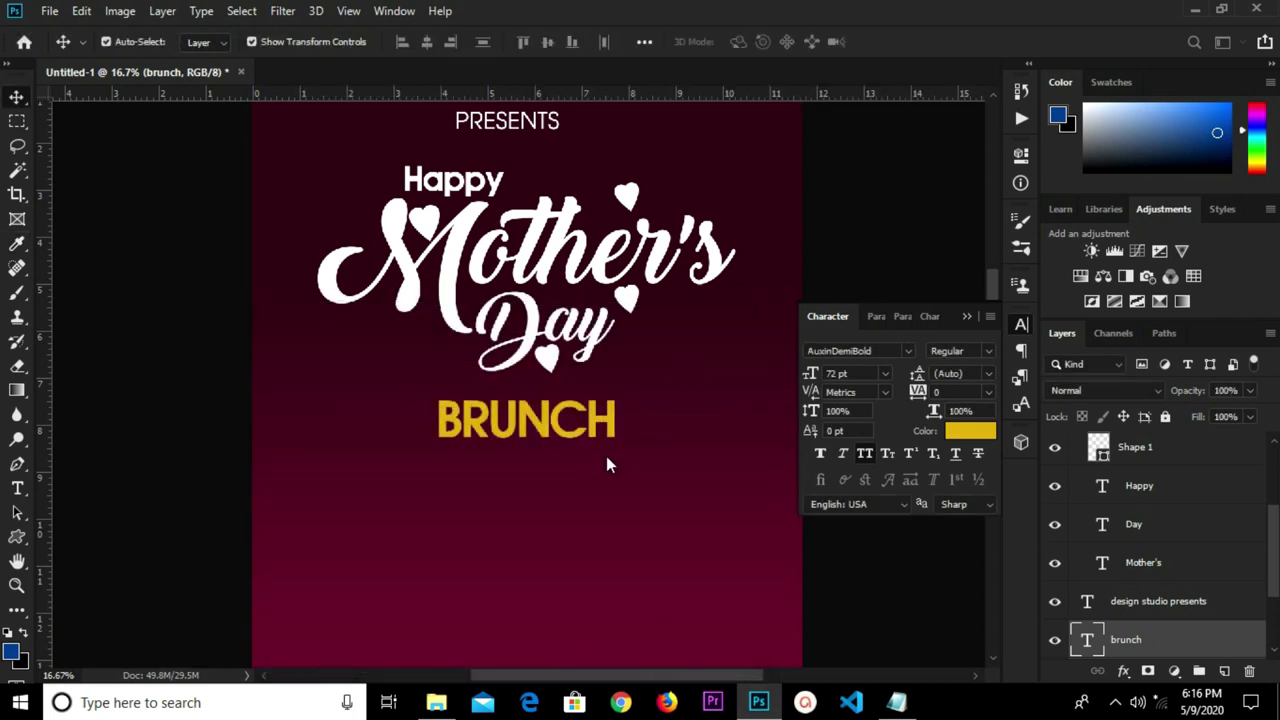
{"action": "scroll", "coordinate": [633, 474], "scroll_direction": "down", "scroll_amount": 2}
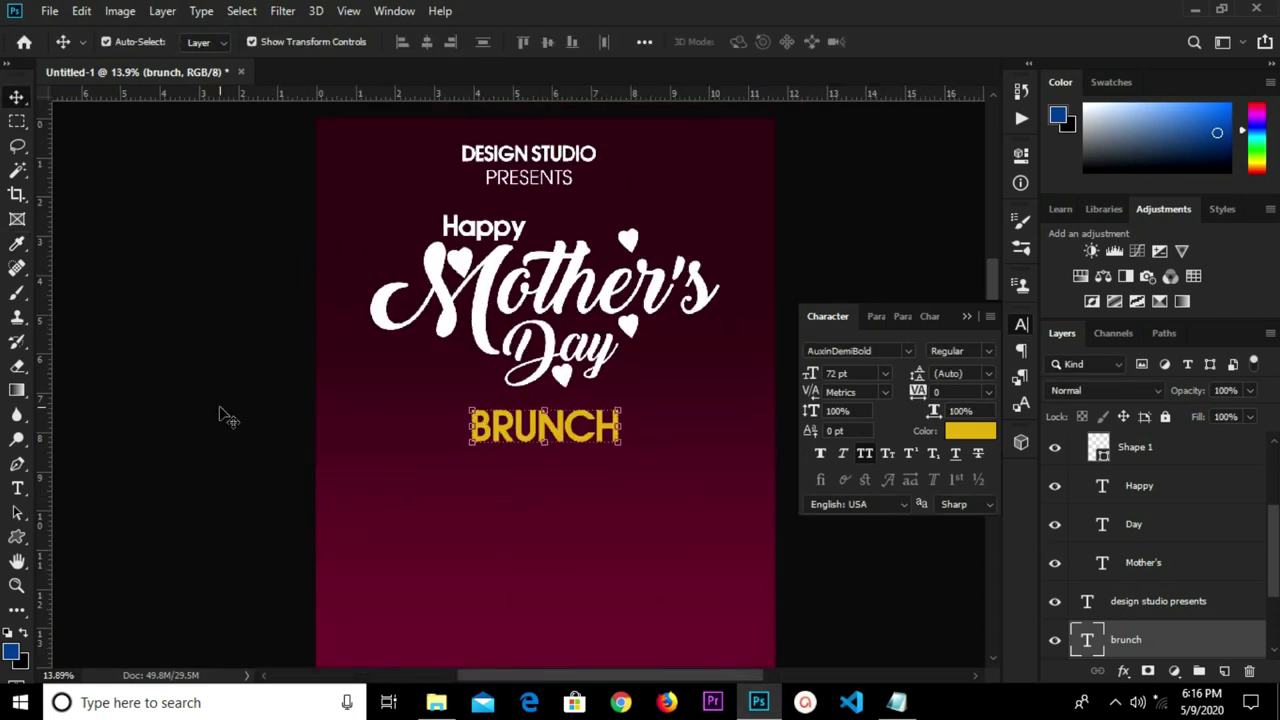
{"action": "scroll", "coordinate": [400, 434], "scroll_direction": "down", "scroll_amount": 2}
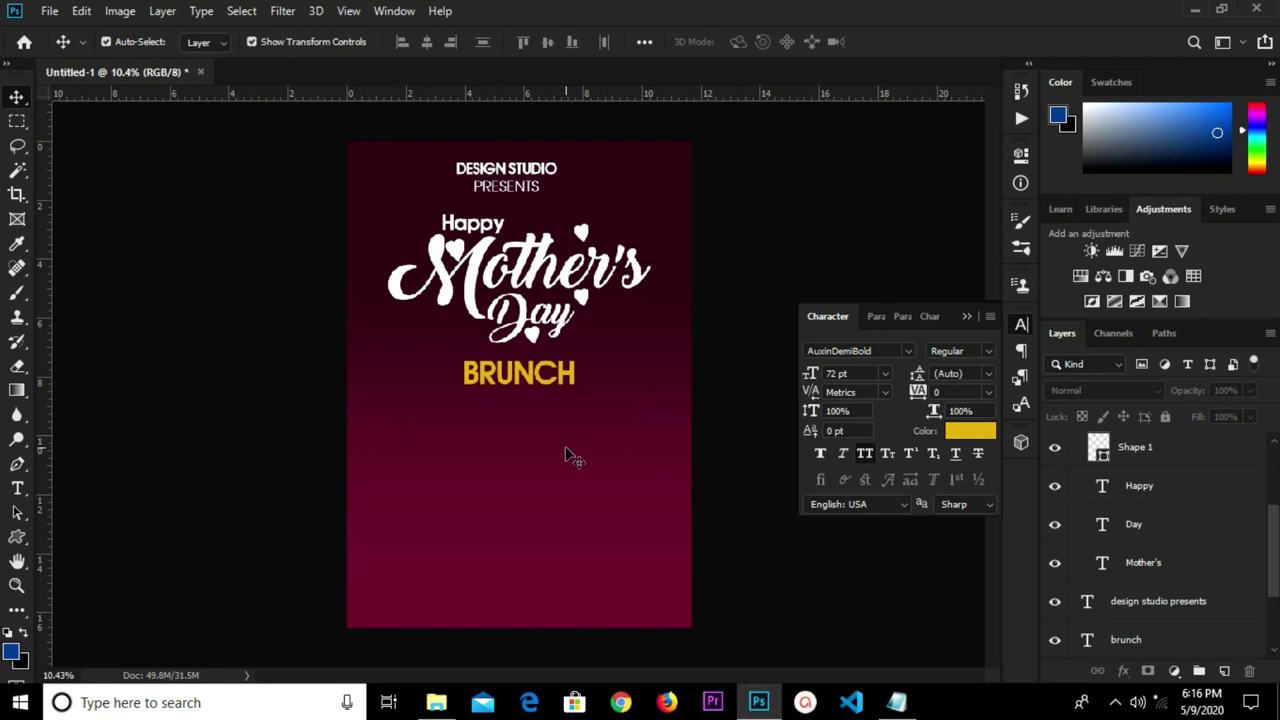
Step: Copy the Sunday, date and evening time lines from the Notepad notes
{"action": "left_click", "coordinate": [896, 702]}
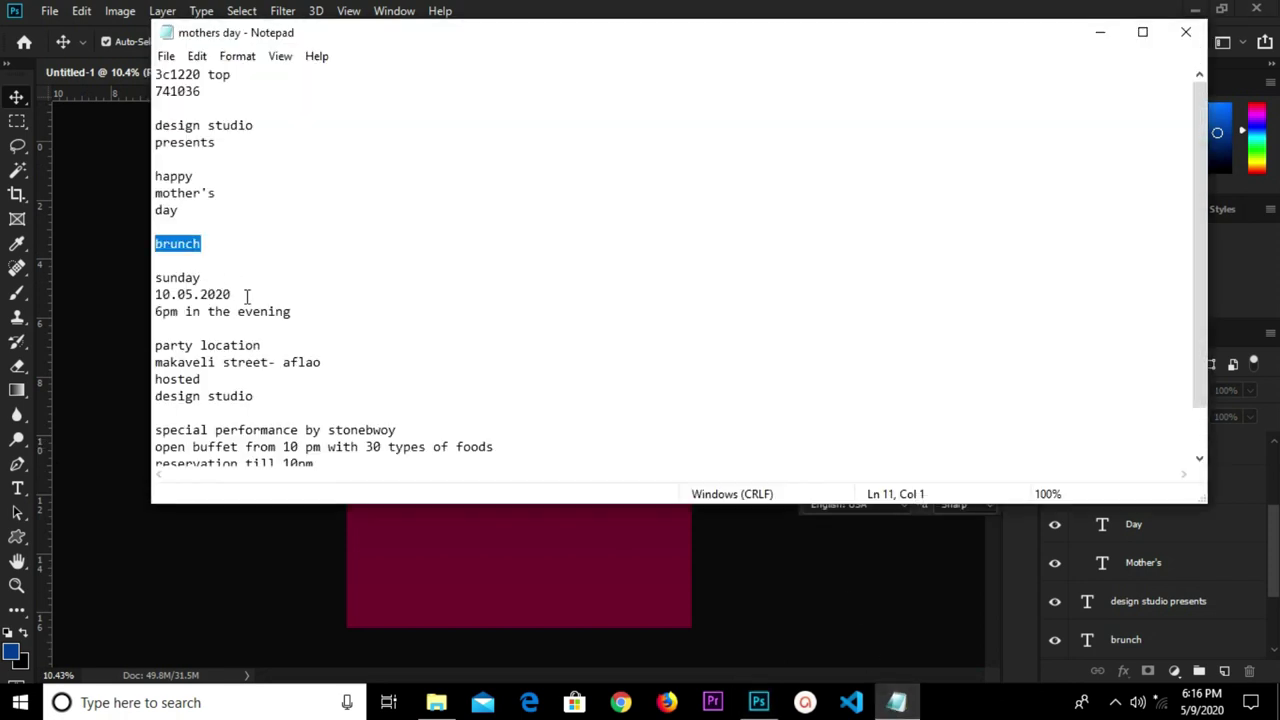
{"action": "left_click_drag", "start_coordinate": [309, 311], "coordinate": [156, 278]}
{"action": "right_click", "coordinate": [160, 282]}
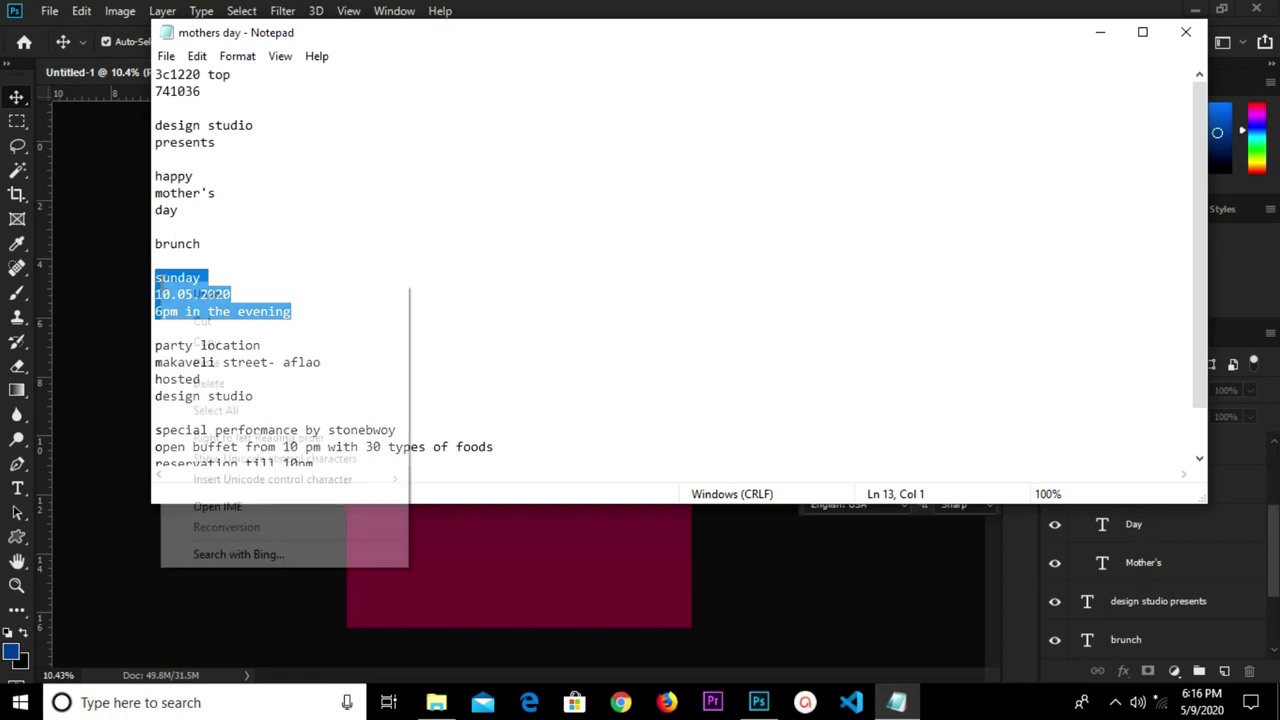
{"action": "left_click", "coordinate": [228, 344]}
{"action": "left_click", "coordinate": [403, 575]}
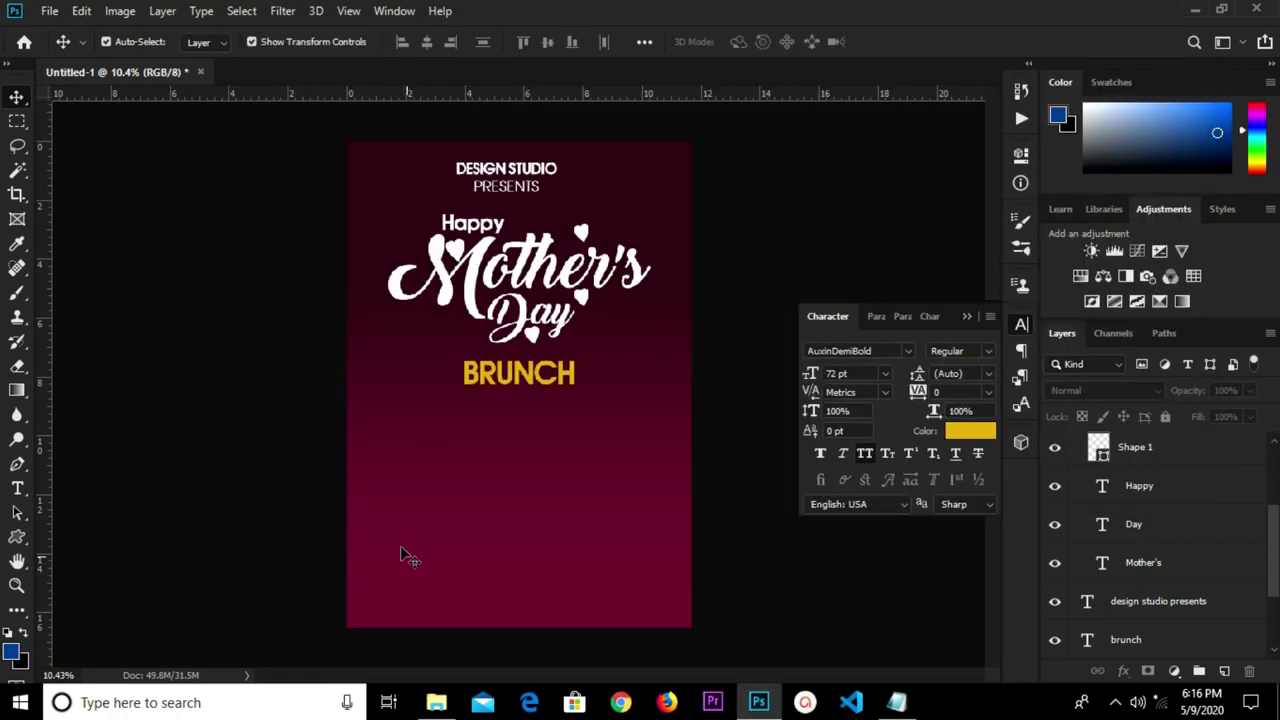
Step: Paste the date and time lines as a text block low on the flyer
{"action": "left_click", "coordinate": [16, 496]}
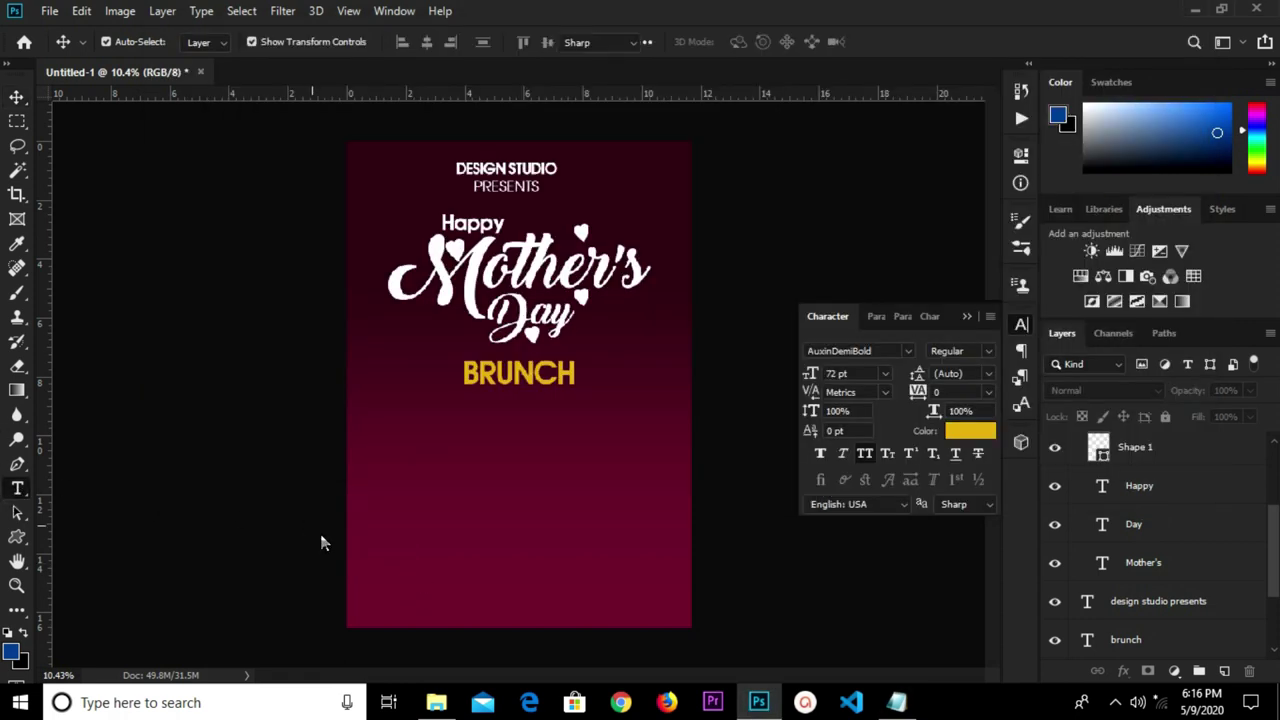
{"action": "left_click", "coordinate": [420, 529]}
{"action": "key", "text": "ctrl+v"}
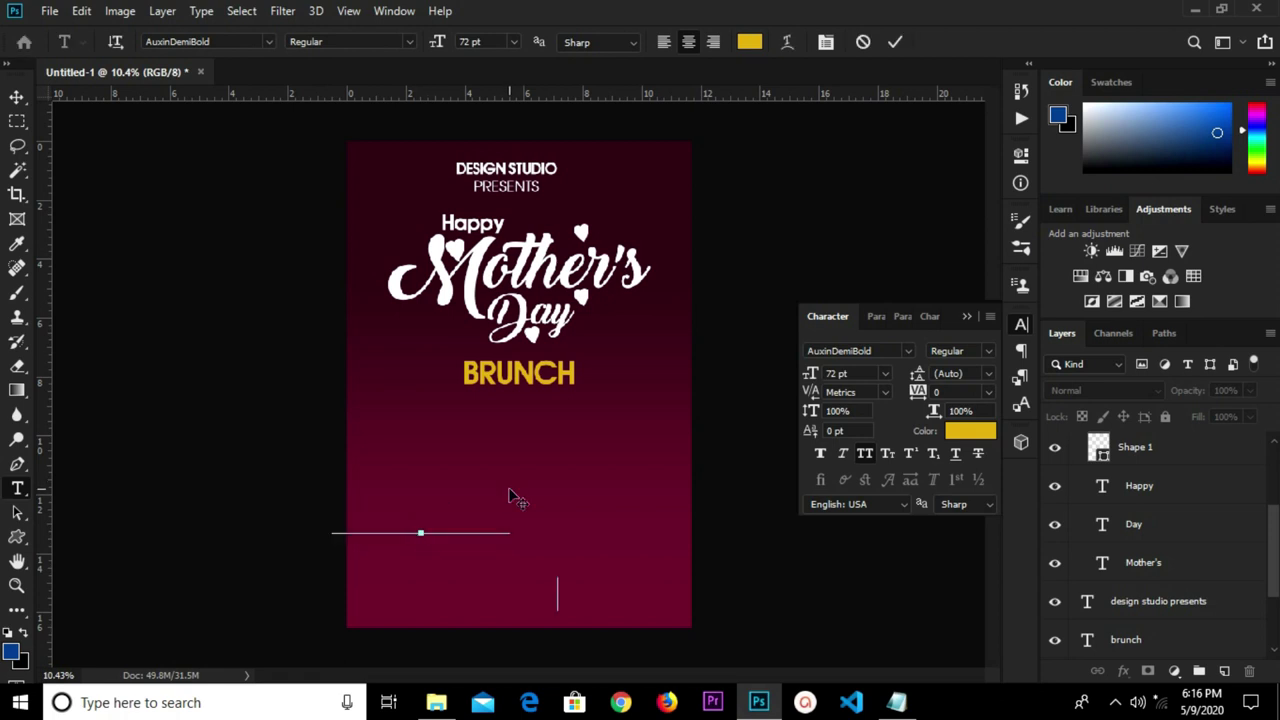
{"action": "left_click", "coordinate": [895, 43]}
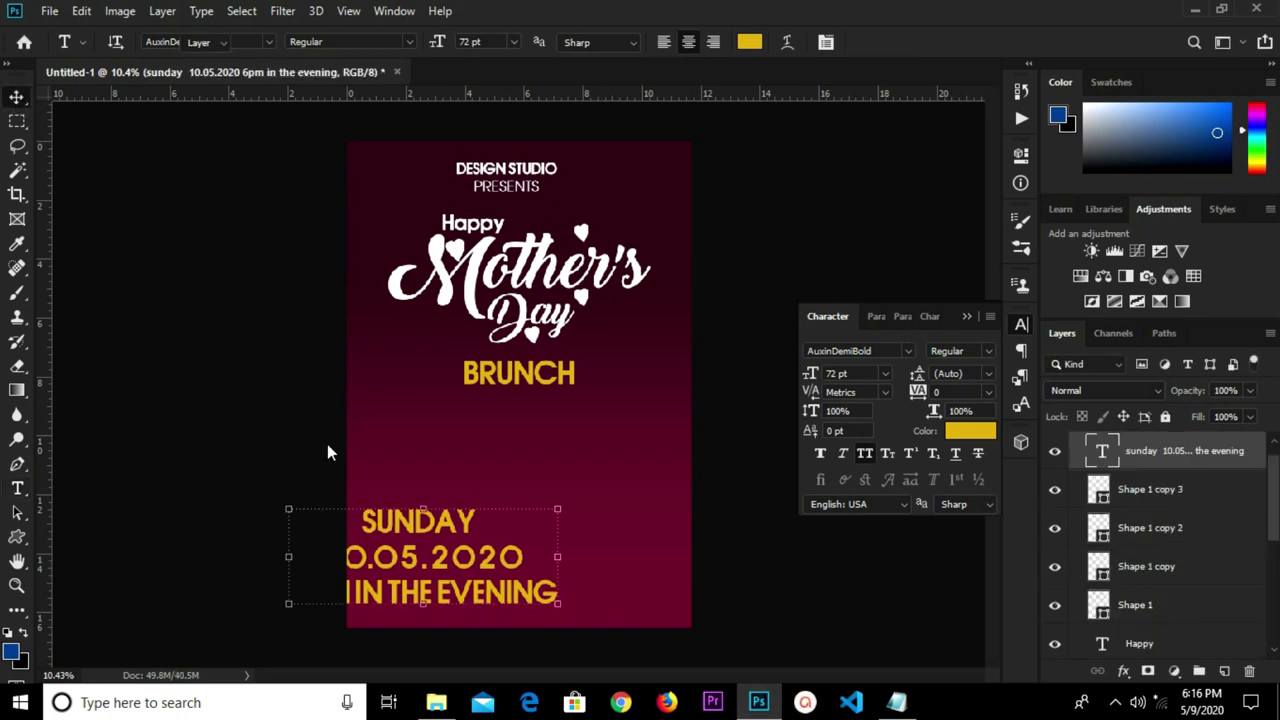
{"action": "key", "text": "v"}
{"action": "left_click_drag", "start_coordinate": [411, 533], "coordinate": [540, 508]}
Step: Delete SUNDAY so the block reads 10.05.2020 and 6PM IN THE EVENING
{"action": "key", "text": "t"}
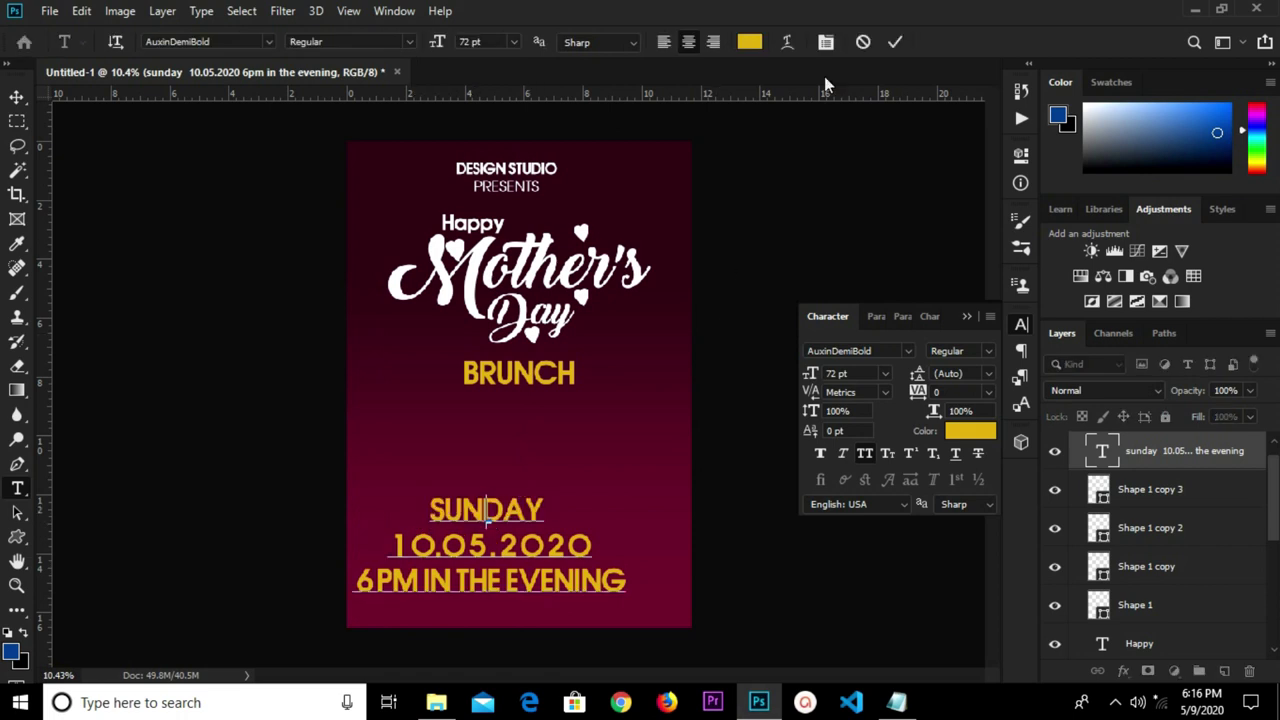
{"action": "key", "text": "BackSpace"}
{"action": "left_click", "coordinate": [468, 412]}
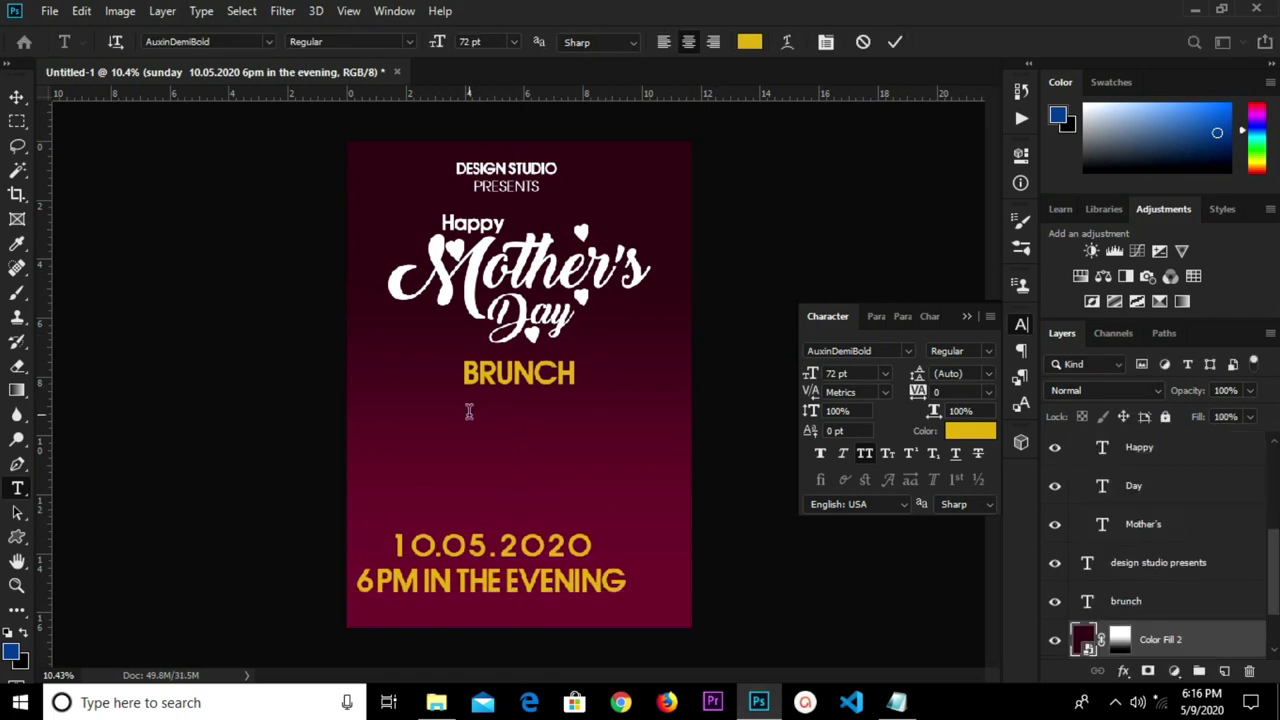
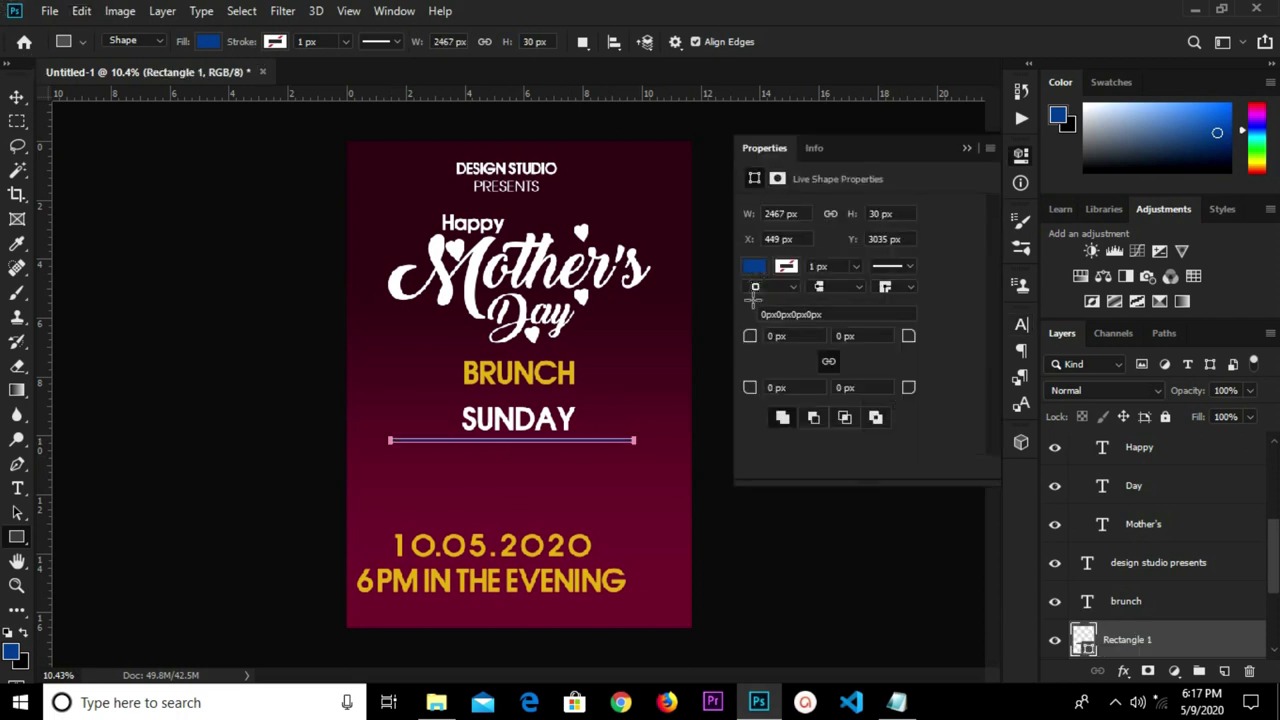
Step: Change the fill of the line under SUNDAY to white
{"action": "left_click", "coordinate": [754, 268]}
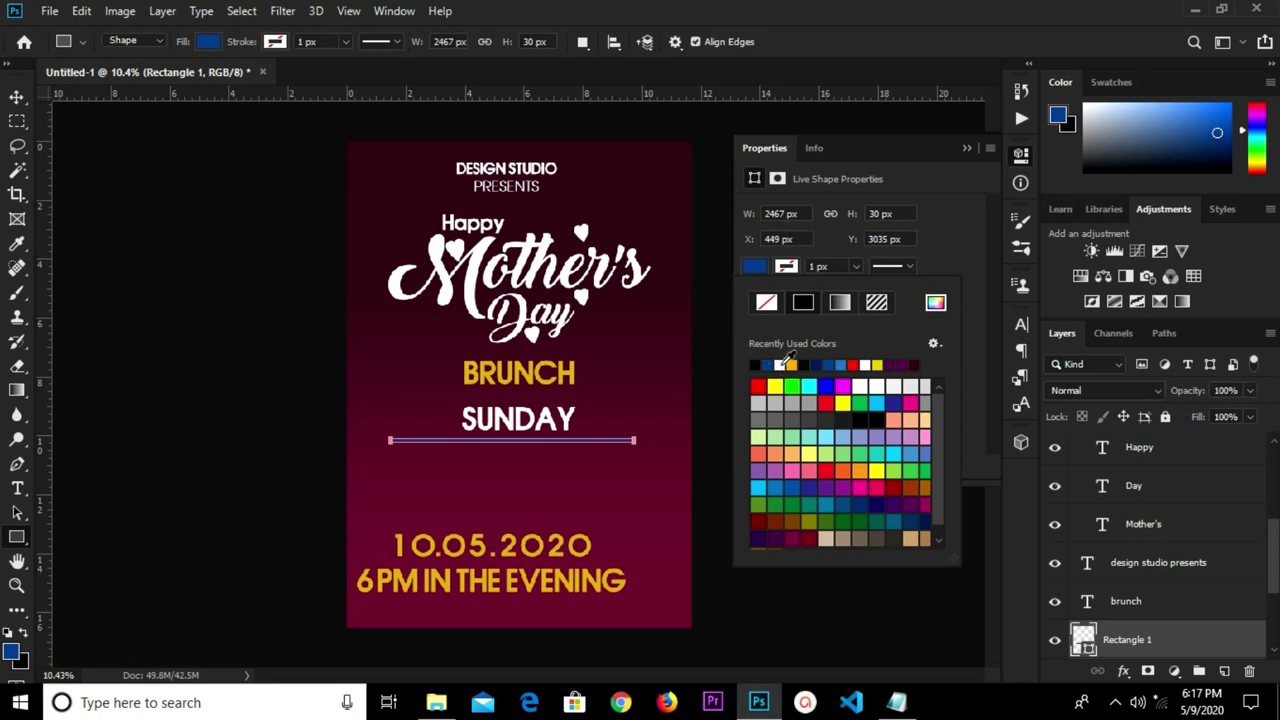
{"action": "left_click", "coordinate": [782, 364]}
{"action": "left_click", "coordinate": [966, 148]}
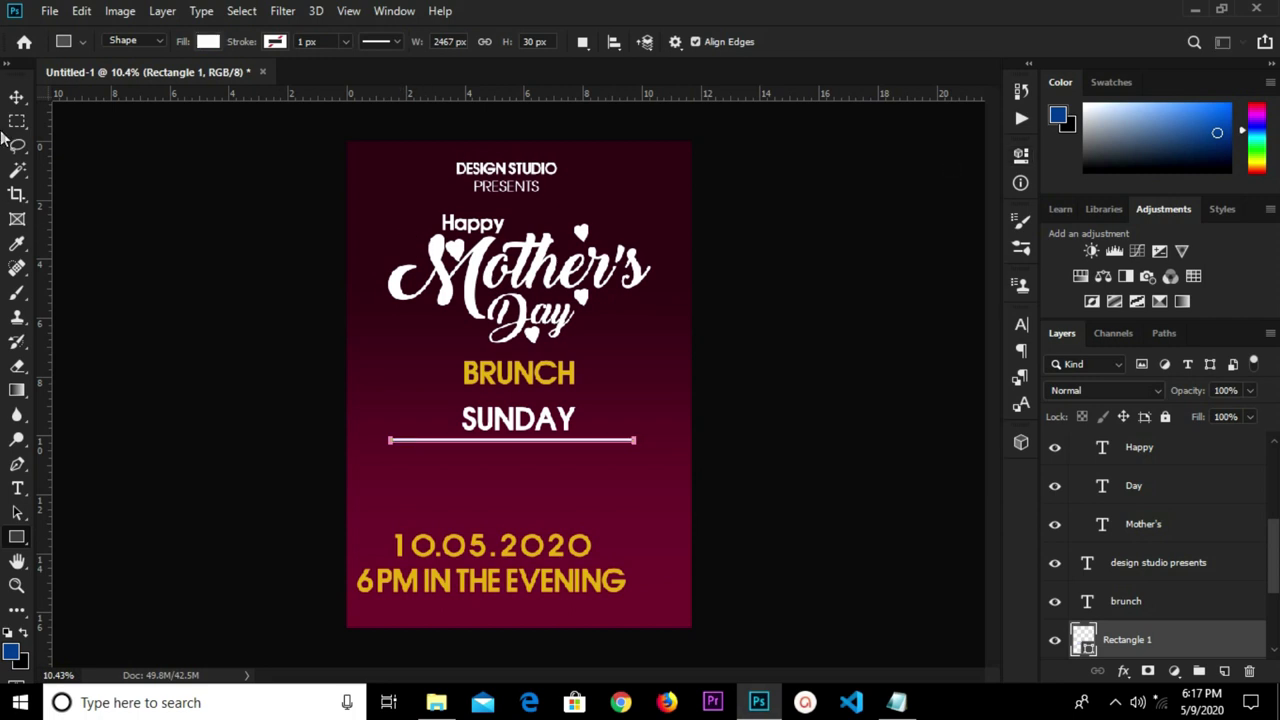
Step: Centre the white line horizontally on the poster
{"action": "left_click", "coordinate": [17, 96]}
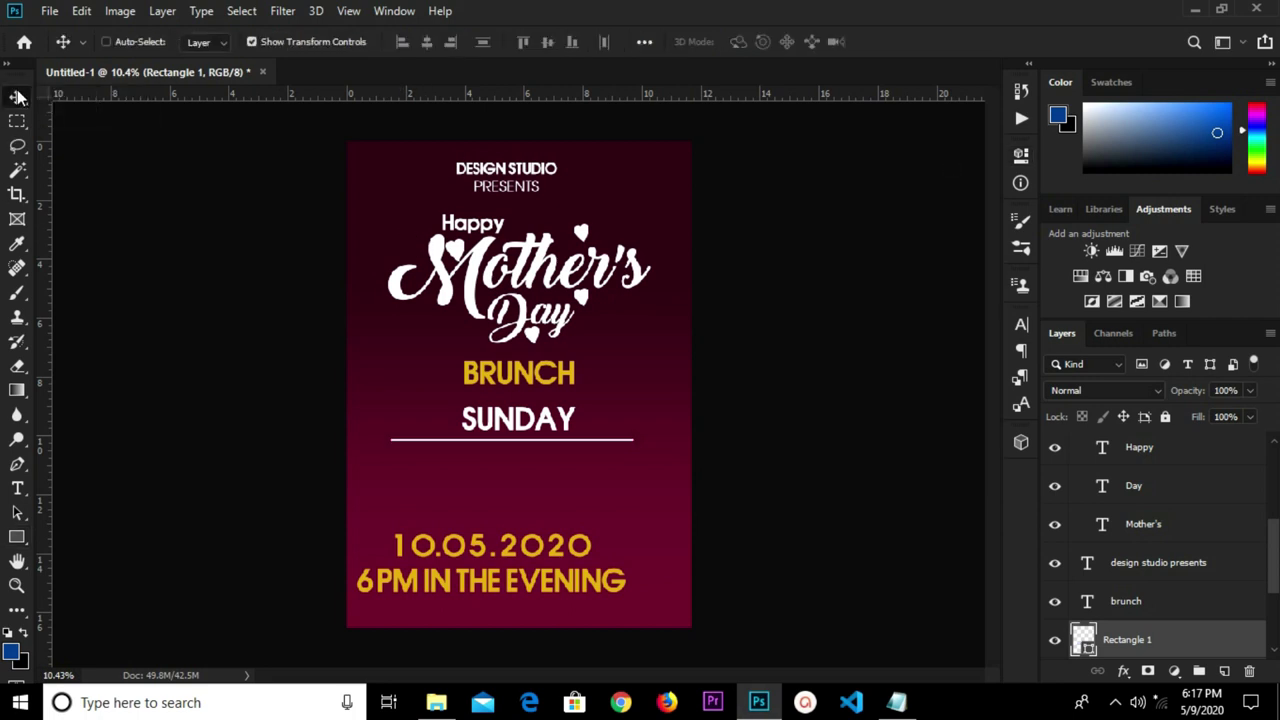
{"action": "key", "text": "ctrl+a"}
{"action": "left_click", "coordinate": [425, 43]}
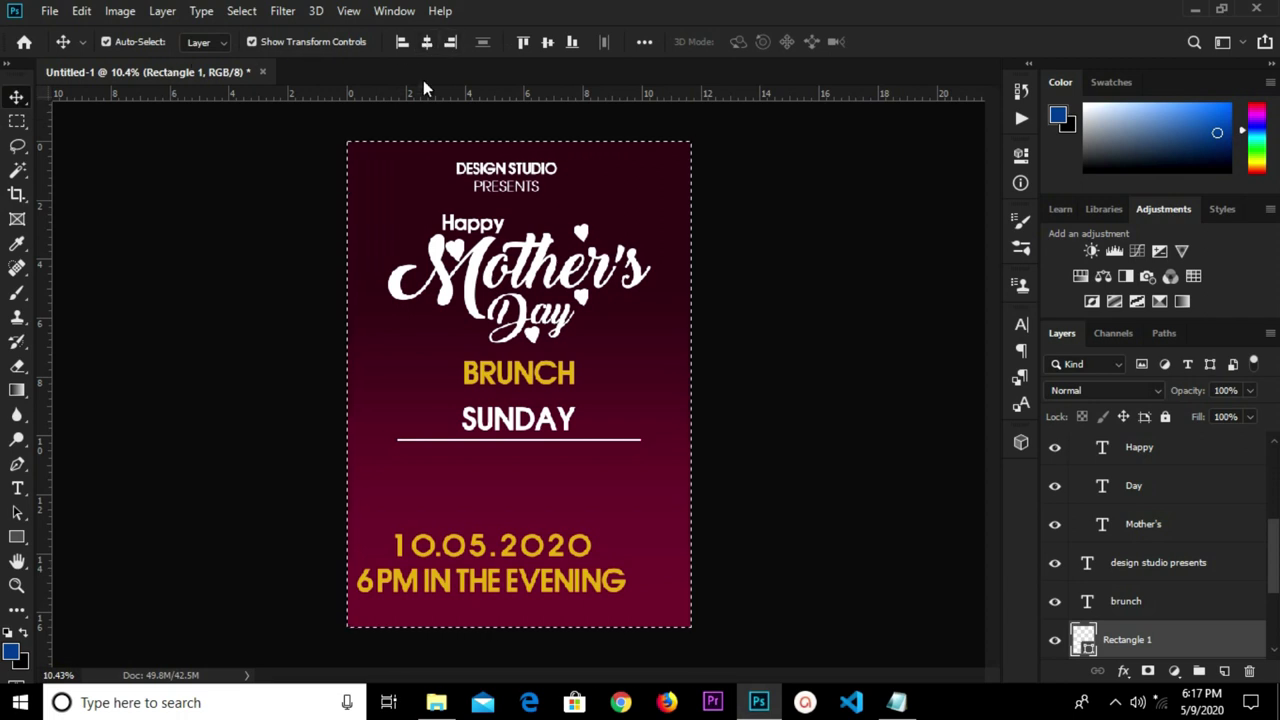
{"action": "key", "text": "ctrl+d"}
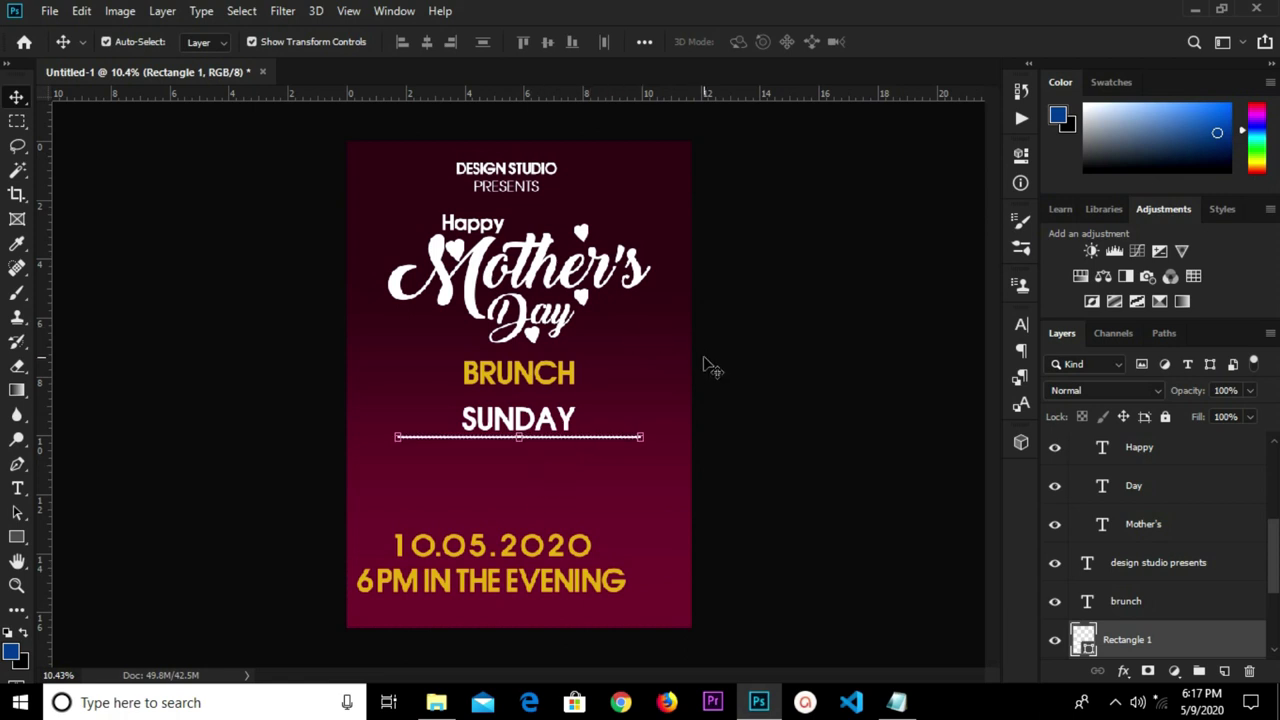
{"action": "left_click", "coordinate": [730, 372]}
{"action": "left_click", "coordinate": [16, 537]}
Step: Draw a new white rectangle bar just below the SUNDAY line
{"action": "left_click_drag", "start_coordinate": [428, 449], "coordinate": [621, 486]}
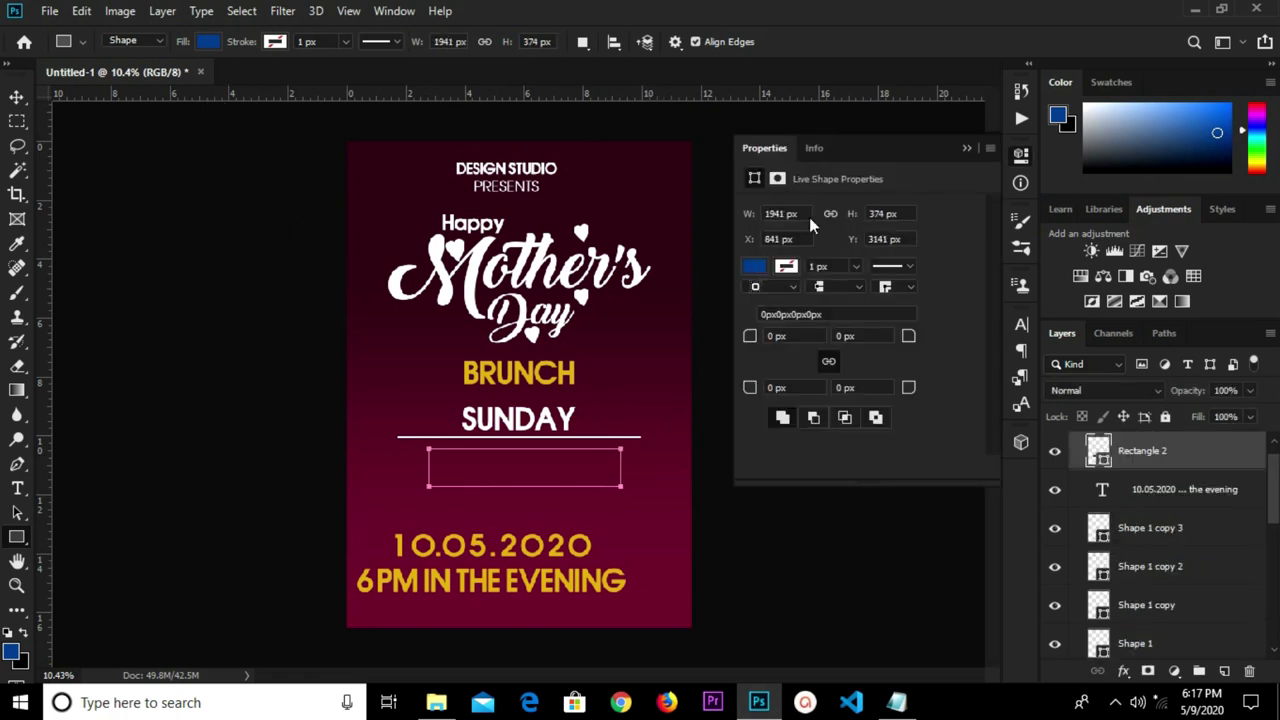
{"action": "left_click", "coordinate": [755, 267]}
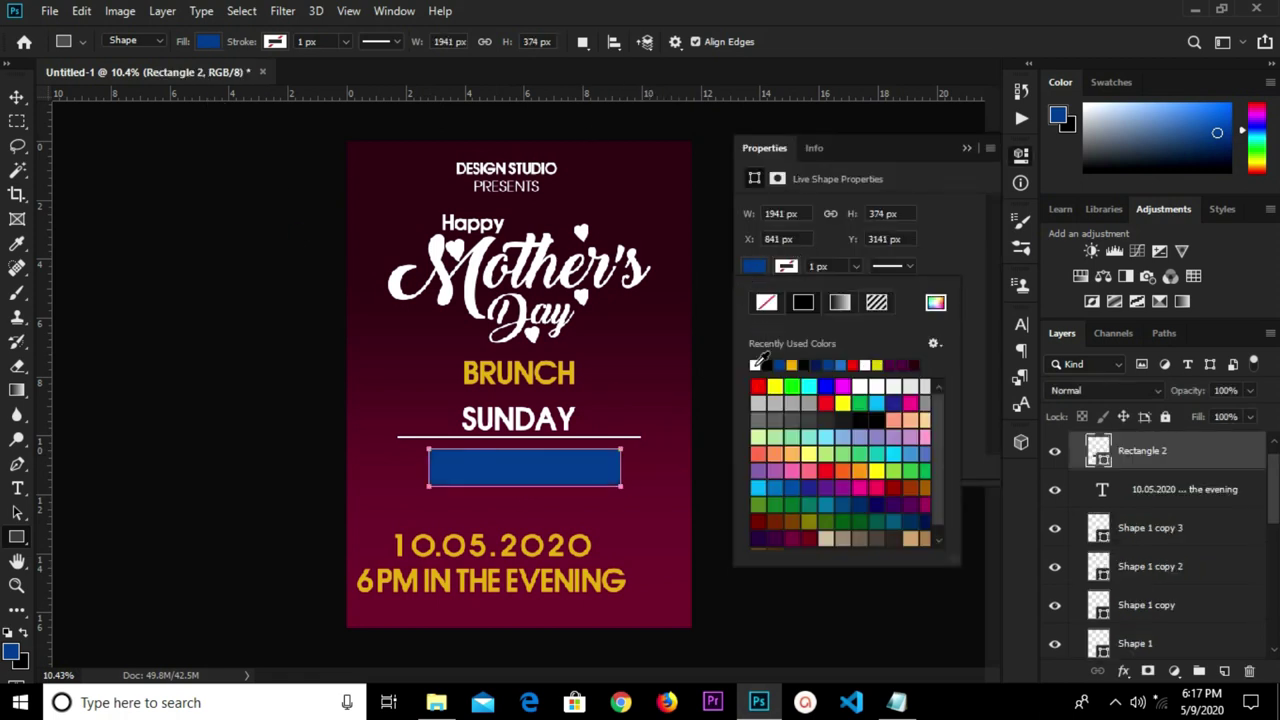
{"action": "left_click", "coordinate": [756, 364]}
{"action": "left_click", "coordinate": [965, 149]}
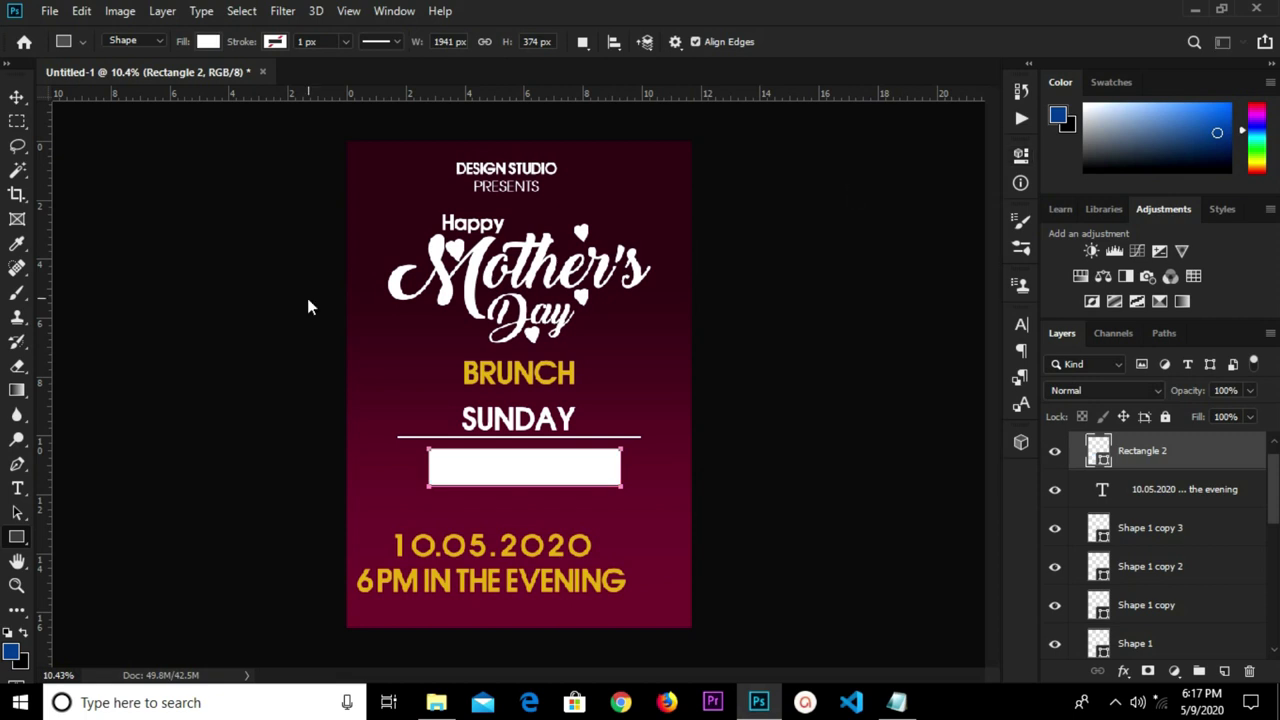
Step: Centre the white bar horizontally on the poster and nudge it up slightly
{"action": "left_click", "coordinate": [17, 102]}
{"action": "key", "text": "ctrl+a"}
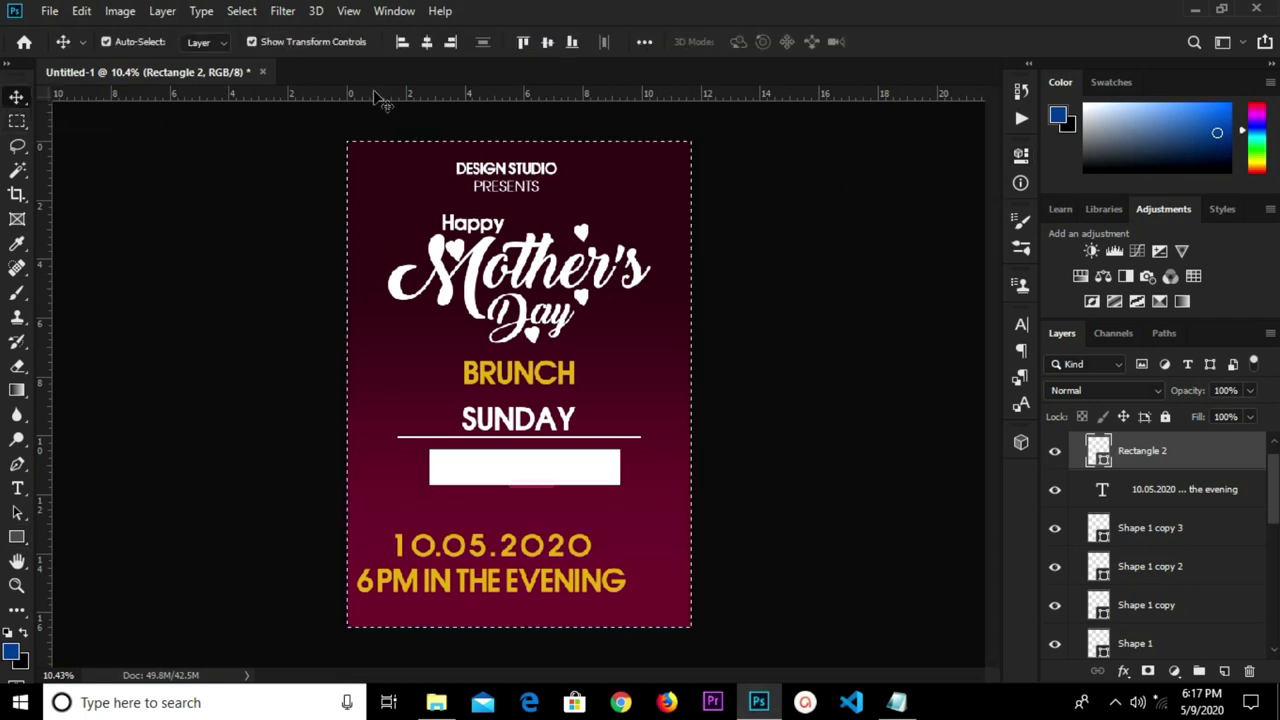
{"action": "left_click", "coordinate": [426, 41]}
{"action": "key", "text": "ctrl+d"}
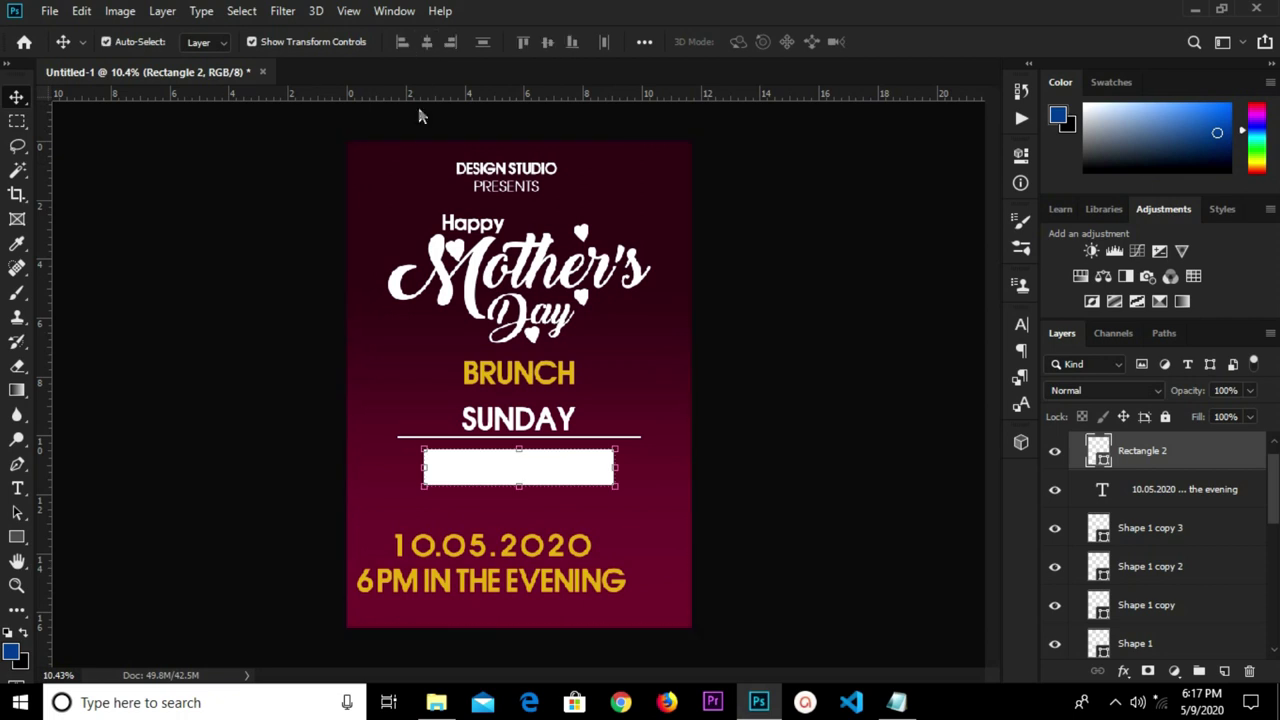
{"action": "key", "text": "Up"}
{"action": "key", "text": "Up"}
{"action": "key", "text": "Up"}
{"action": "key", "text": "Up"}
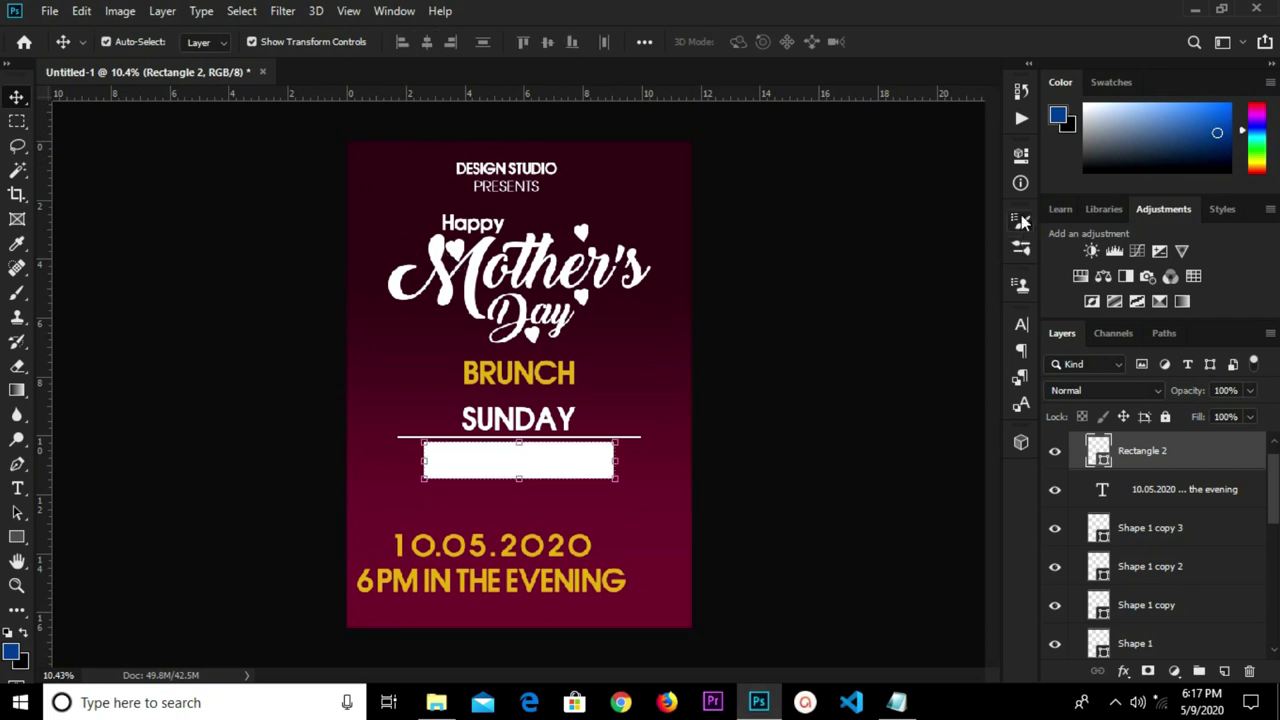
Step: Round the bar's bottom-left and bottom-right corners to a 108 px radius
{"action": "left_click", "coordinate": [1019, 158]}
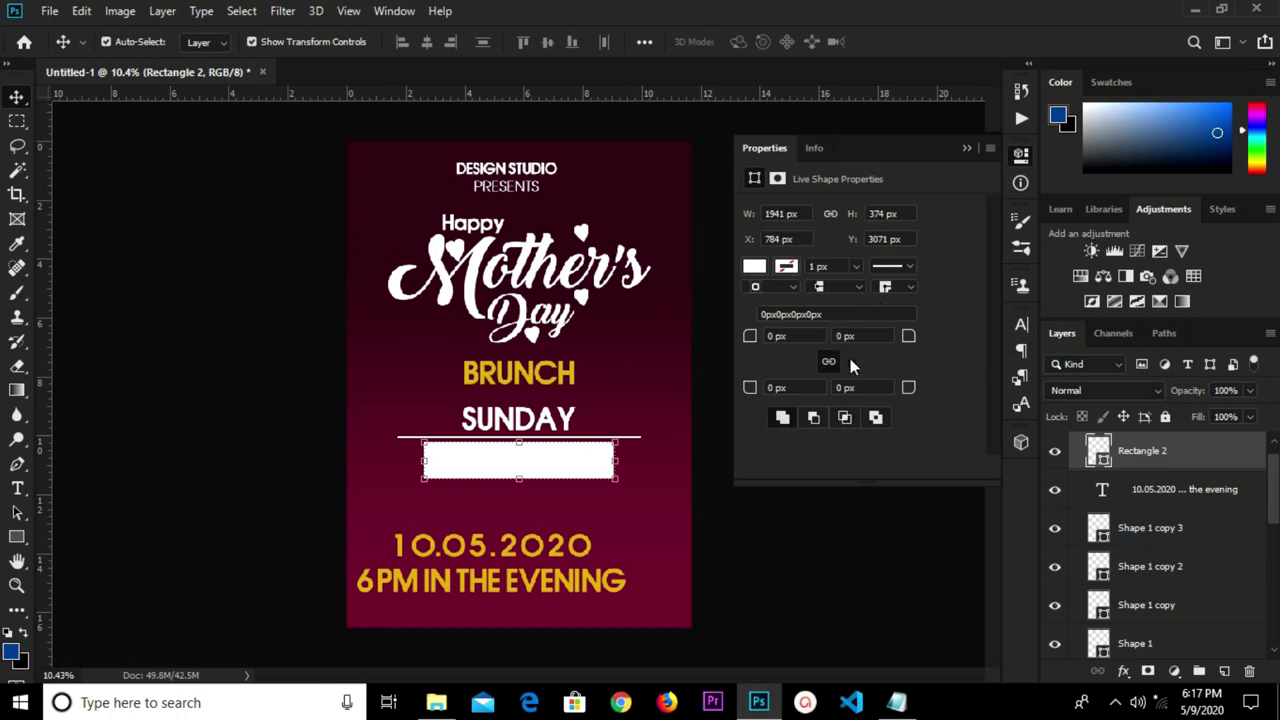
{"action": "left_click", "coordinate": [796, 388]}
{"action": "type", "text": "15"}
{"action": "left_click", "coordinate": [841, 388]}
{"action": "left_click", "coordinate": [537, 480]}
{"action": "key", "text": "ctrl+z"}
{"action": "left_click_drag", "start_coordinate": [910, 395], "coordinate": [937, 394]}
{"action": "scroll", "coordinate": [565, 465], "scroll_direction": "up", "scroll_amount": 3}
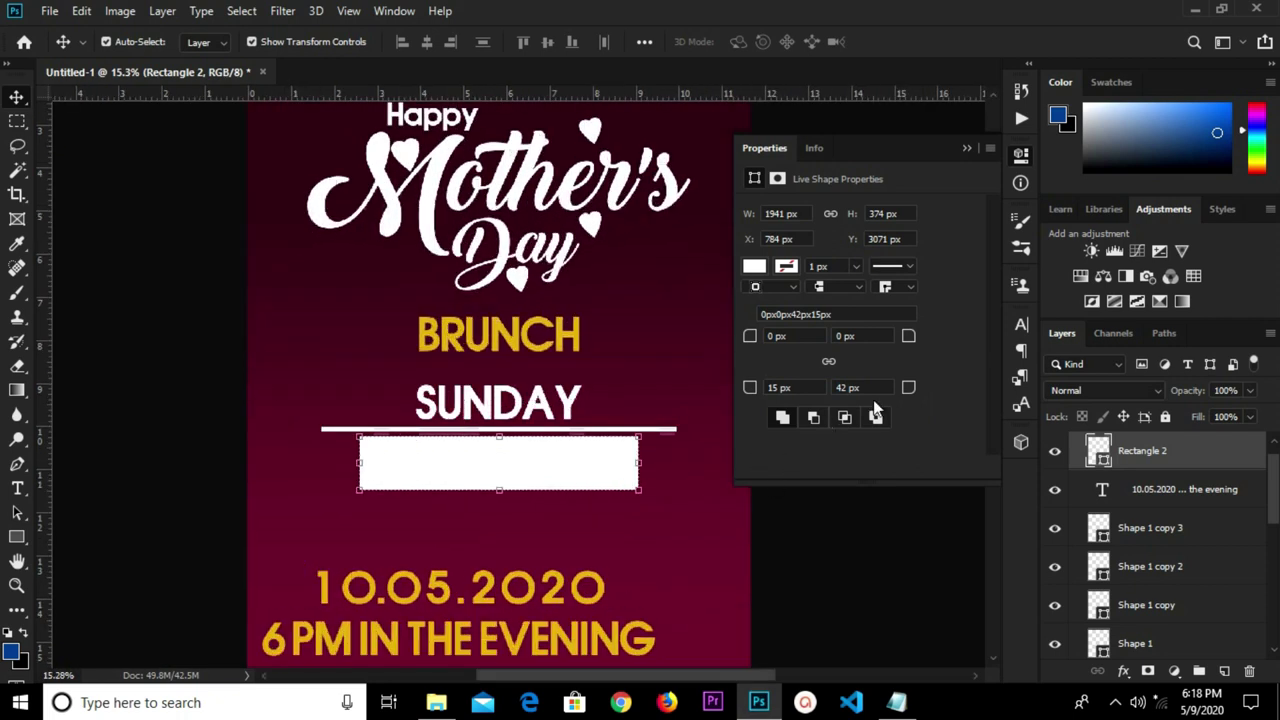
{"action": "left_click_drag", "start_coordinate": [901, 387], "coordinate": [940, 390]}
{"action": "left_click", "coordinate": [806, 390]}
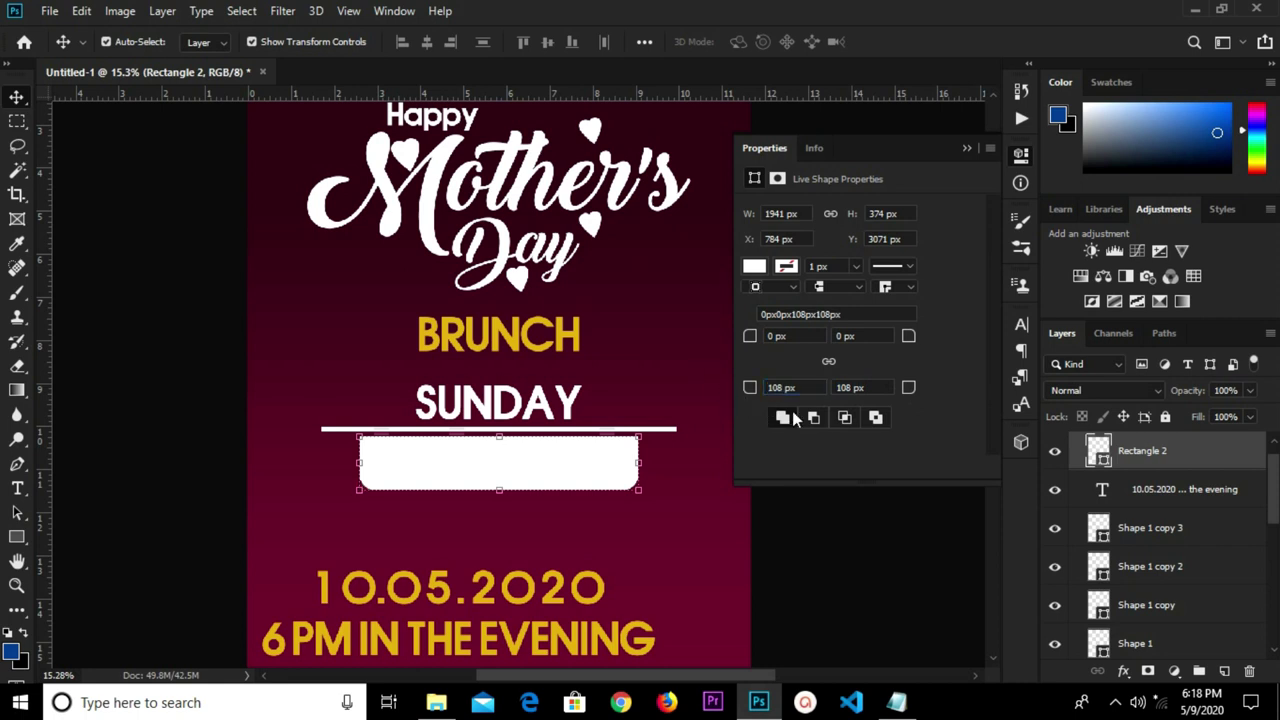
{"action": "left_click", "coordinate": [686, 517]}
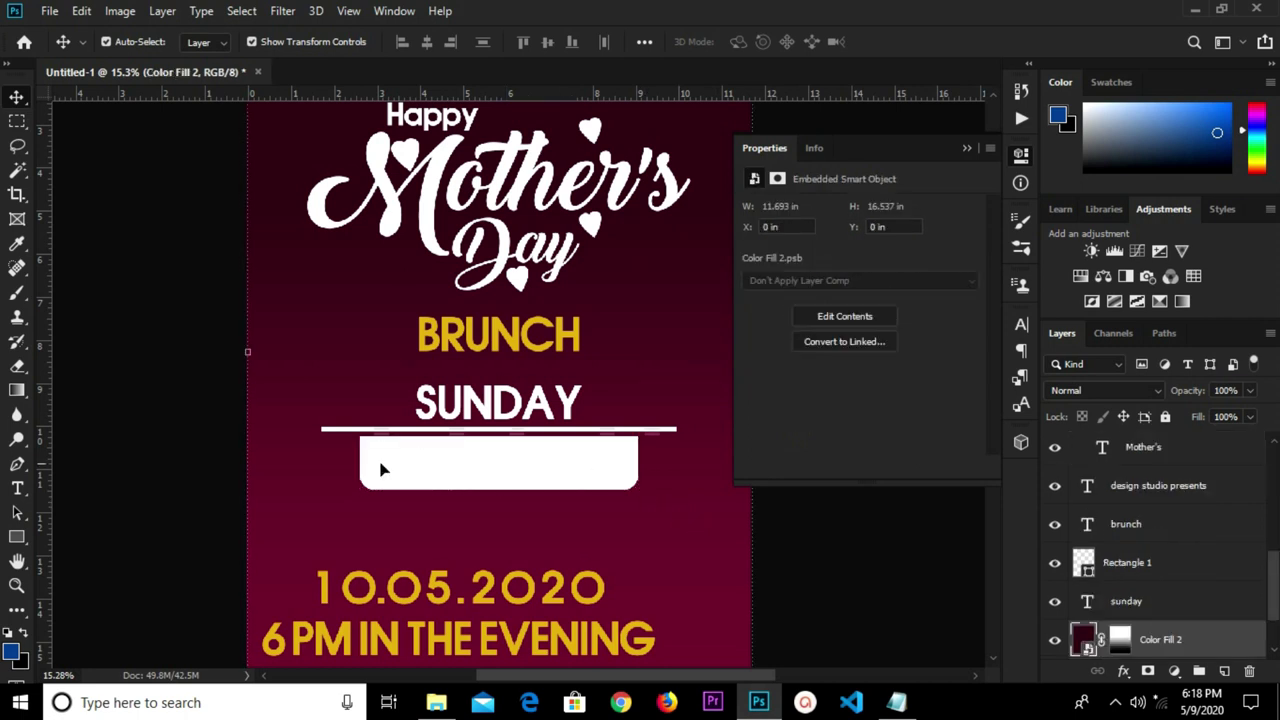
Step: Shorten the white bar's height from its bottom edge
{"action": "left_click", "coordinate": [497, 478]}
{"action": "key", "text": "ctrl+t"}
{"action": "left_click_drag", "start_coordinate": [500, 488], "coordinate": [499, 478]}
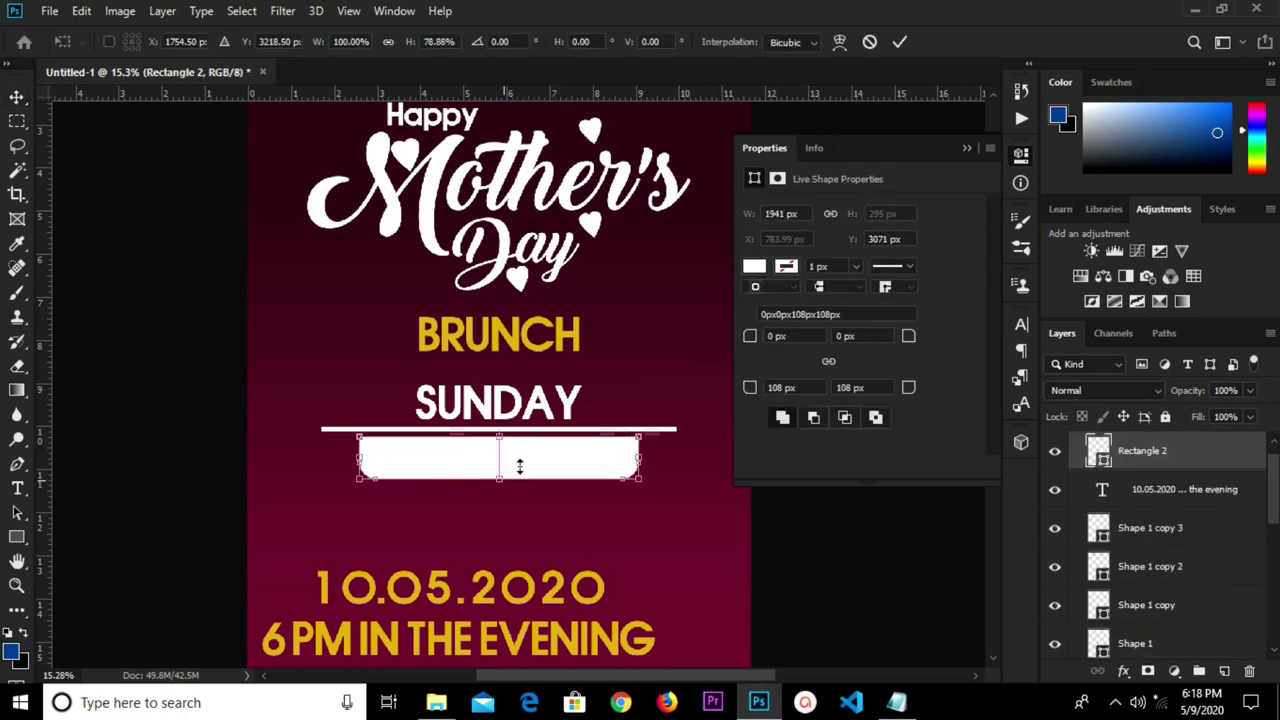
{"action": "left_click", "coordinate": [899, 41]}
Step: Move the 10.05.2020 line out of the time text into a new text layer below the bar
{"action": "left_click", "coordinate": [334, 608]}
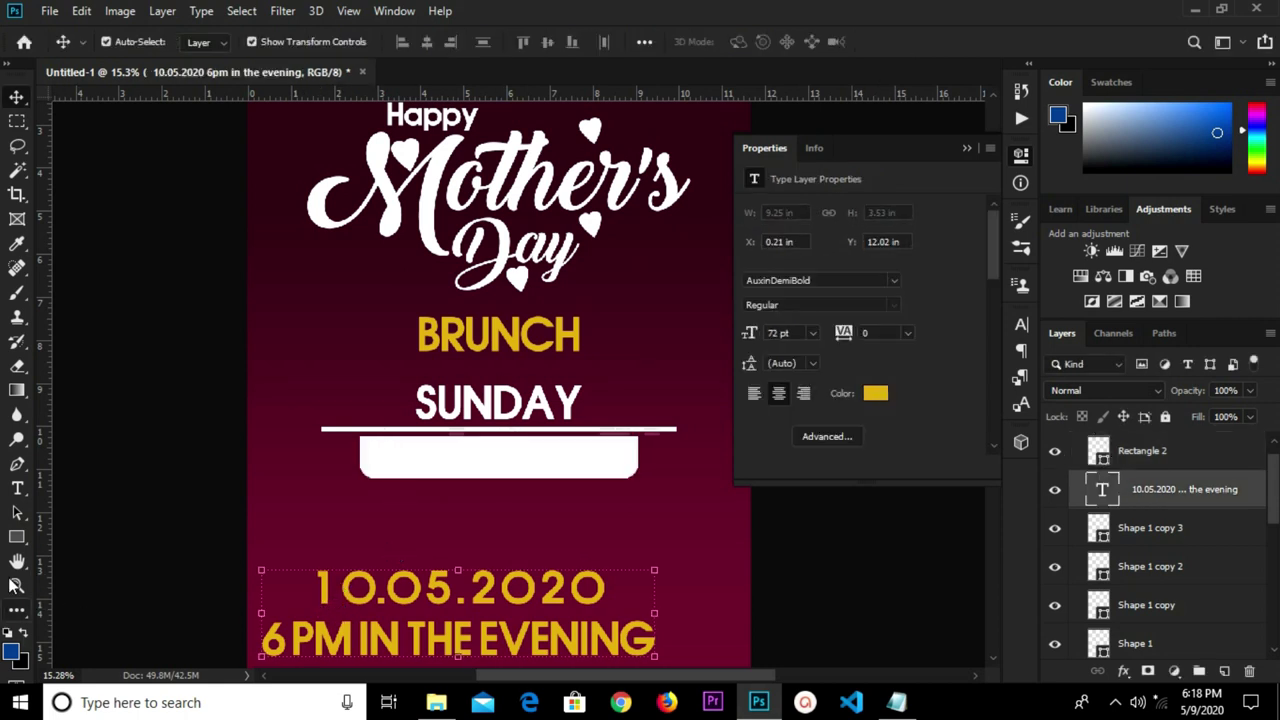
{"action": "left_click", "coordinate": [18, 488]}
{"action": "left_click_drag", "start_coordinate": [314, 588], "coordinate": [672, 583]}
{"action": "key", "text": "ctrl+c"}
{"action": "key", "text": "BackSpace"}
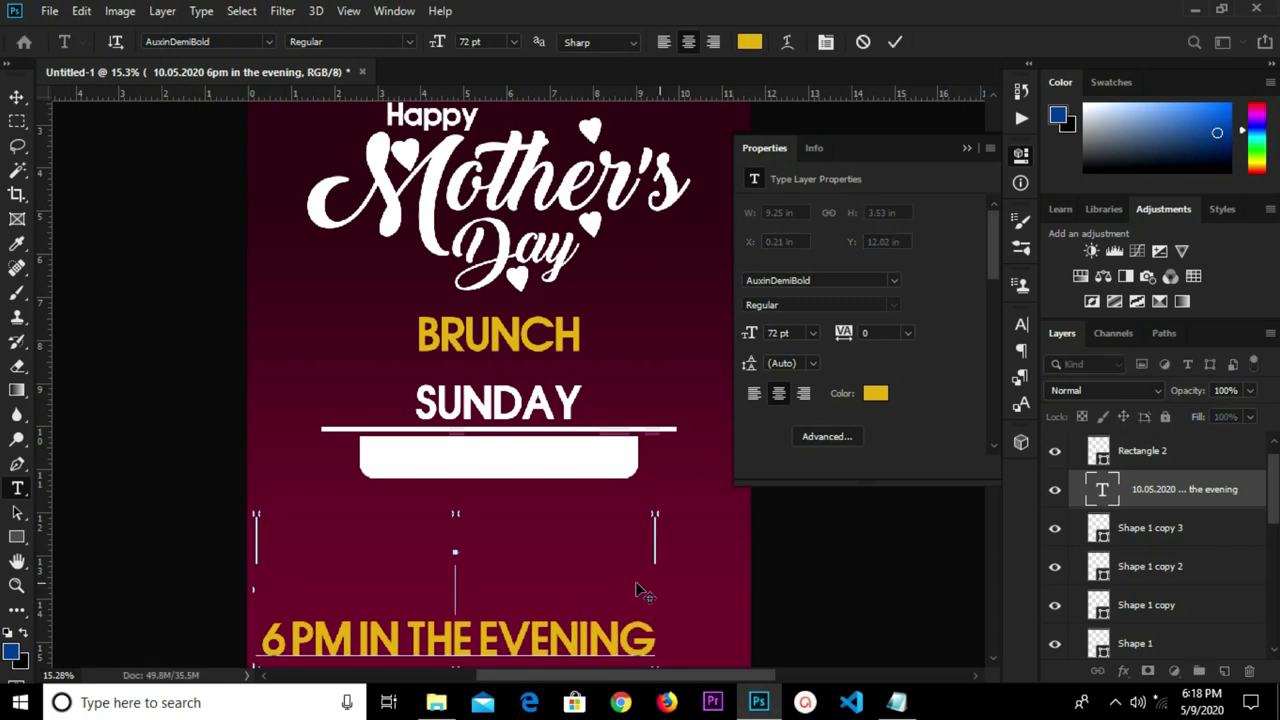
{"action": "left_click", "coordinate": [895, 42]}
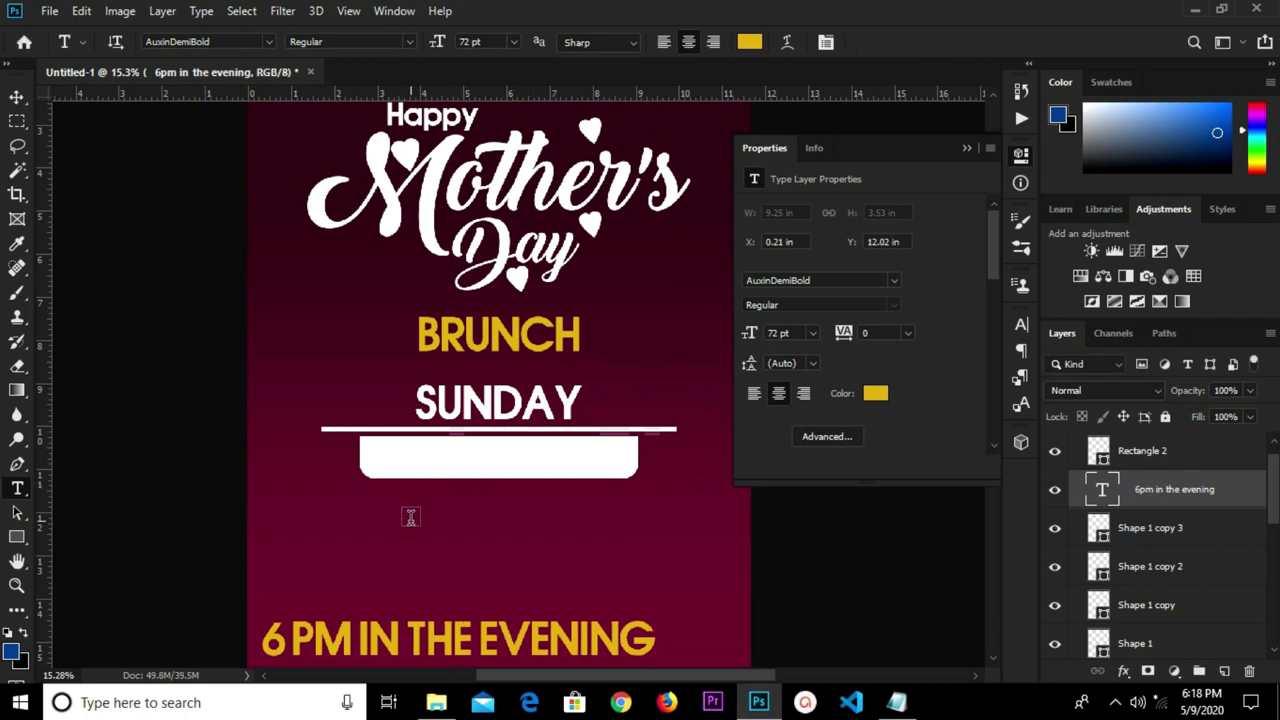
{"action": "left_click", "coordinate": [410, 517]}
{"action": "key", "text": "ctrl+v"}
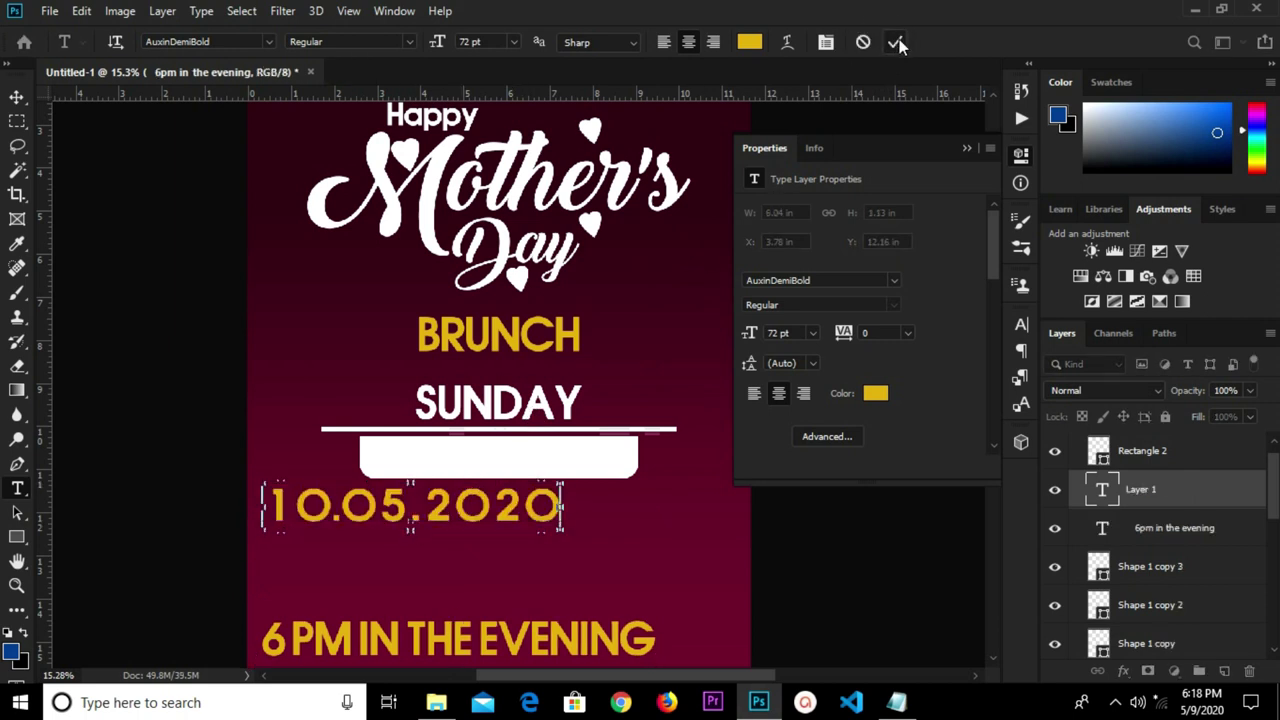
Step: Colour the 10.05.2020 date dark maroon and set it in Avalon Regular
{"action": "left_click", "coordinate": [895, 42]}
{"action": "left_click", "coordinate": [876, 393]}
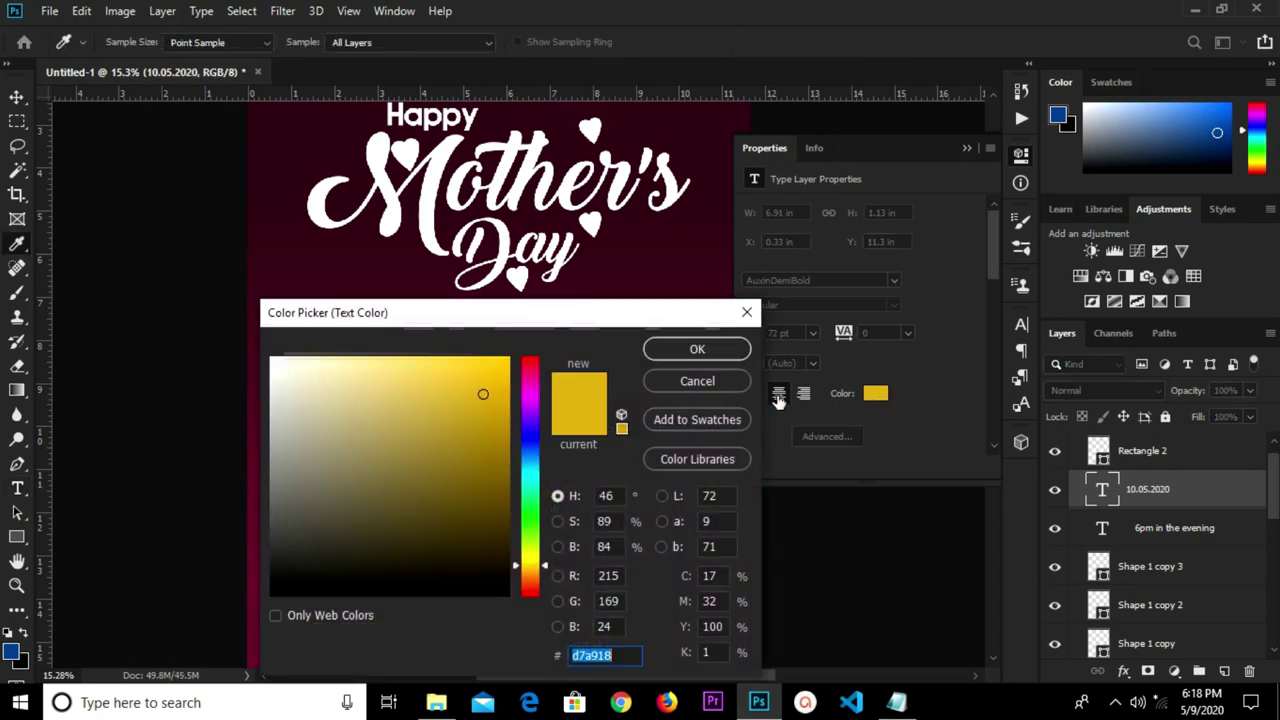
{"action": "left_click_drag", "start_coordinate": [372, 448], "coordinate": [326, 391]}
{"action": "type", "text": "421223"}
{"action": "left_click", "coordinate": [690, 350]}
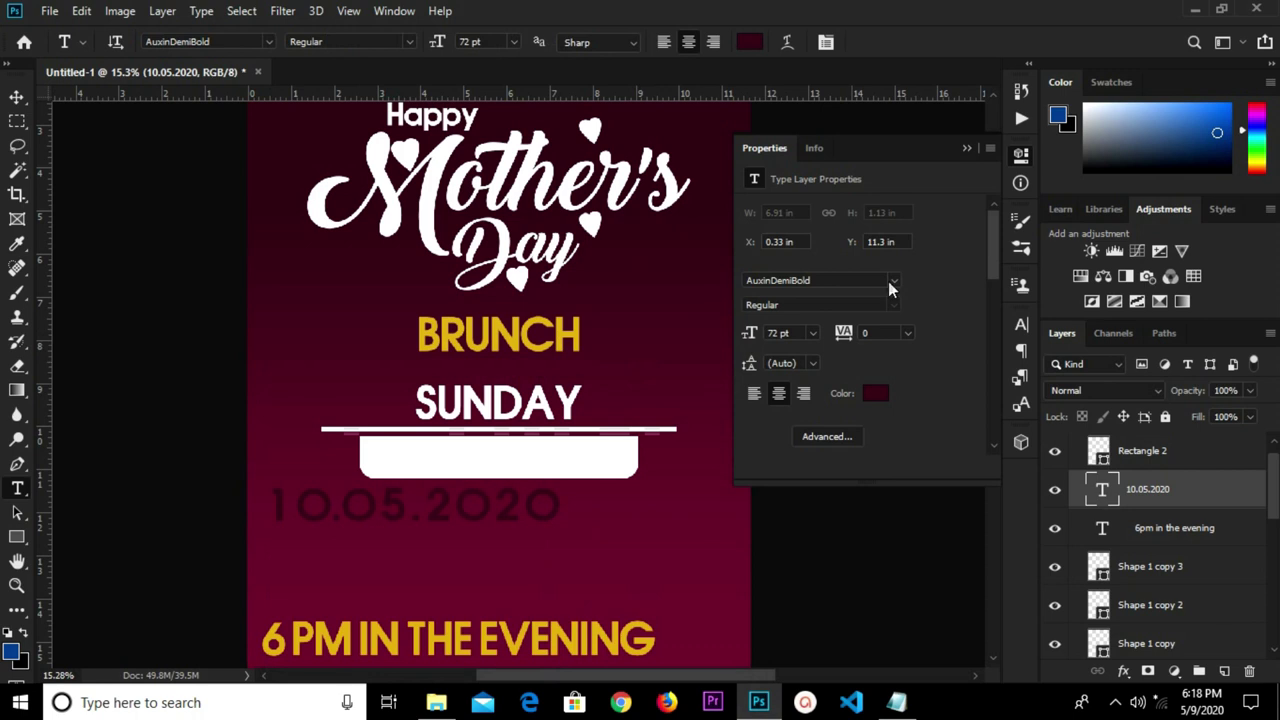
{"action": "left_click", "coordinate": [847, 280]}
{"action": "type", "text": "a"}
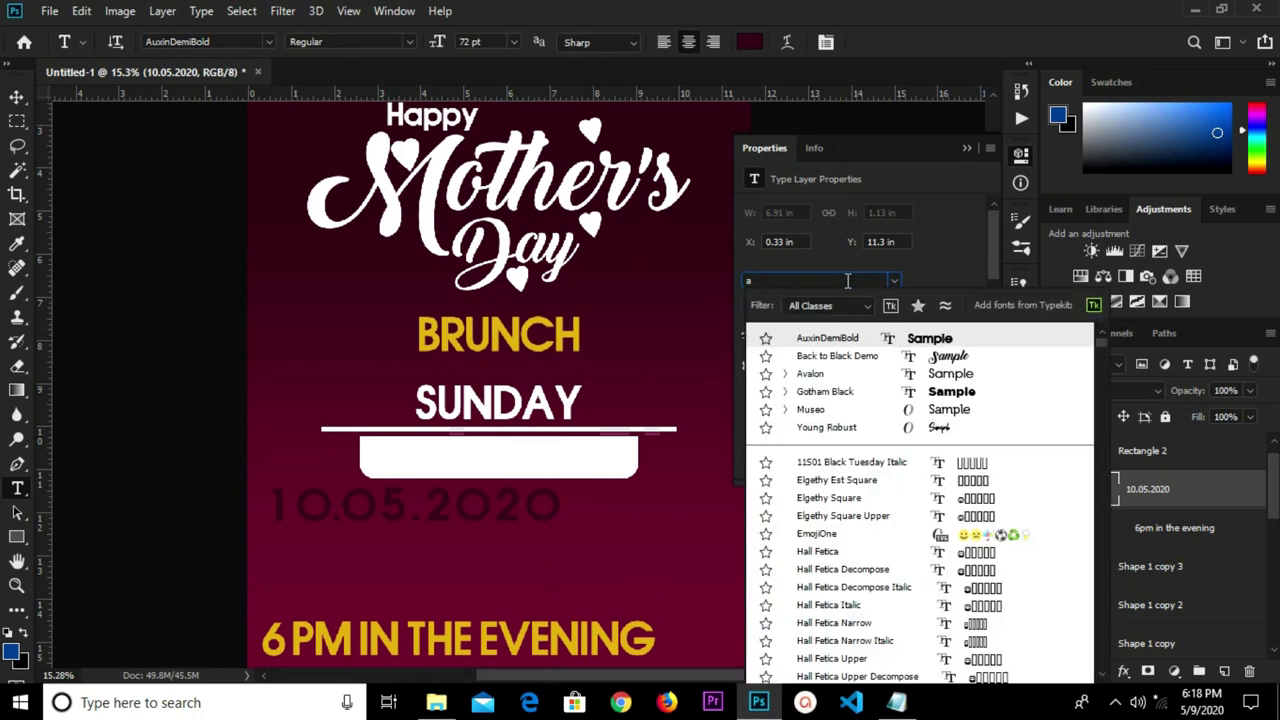
{"action": "type", "text": "valo"}
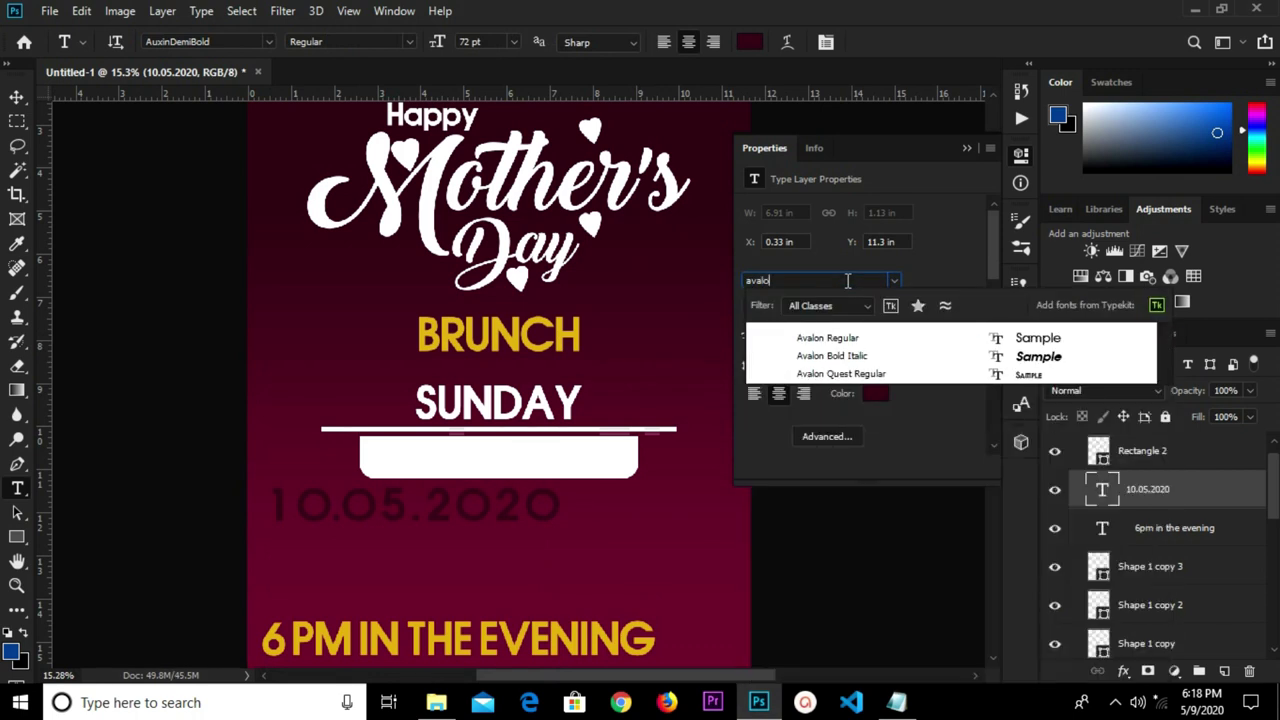
{"action": "type", "text": "n"}
{"action": "left_click", "coordinate": [886, 338]}
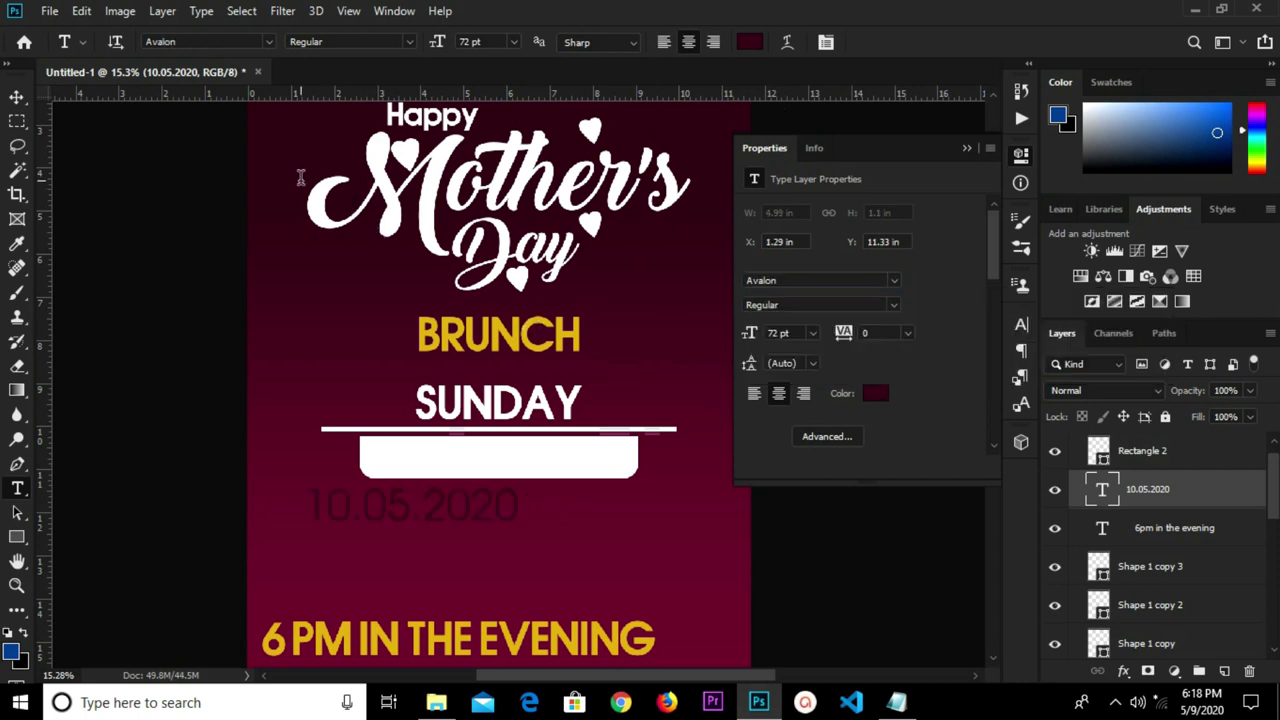
Step: Resize the date to 48 pt and move it onto the white bar
{"action": "left_click", "coordinate": [17, 98]}
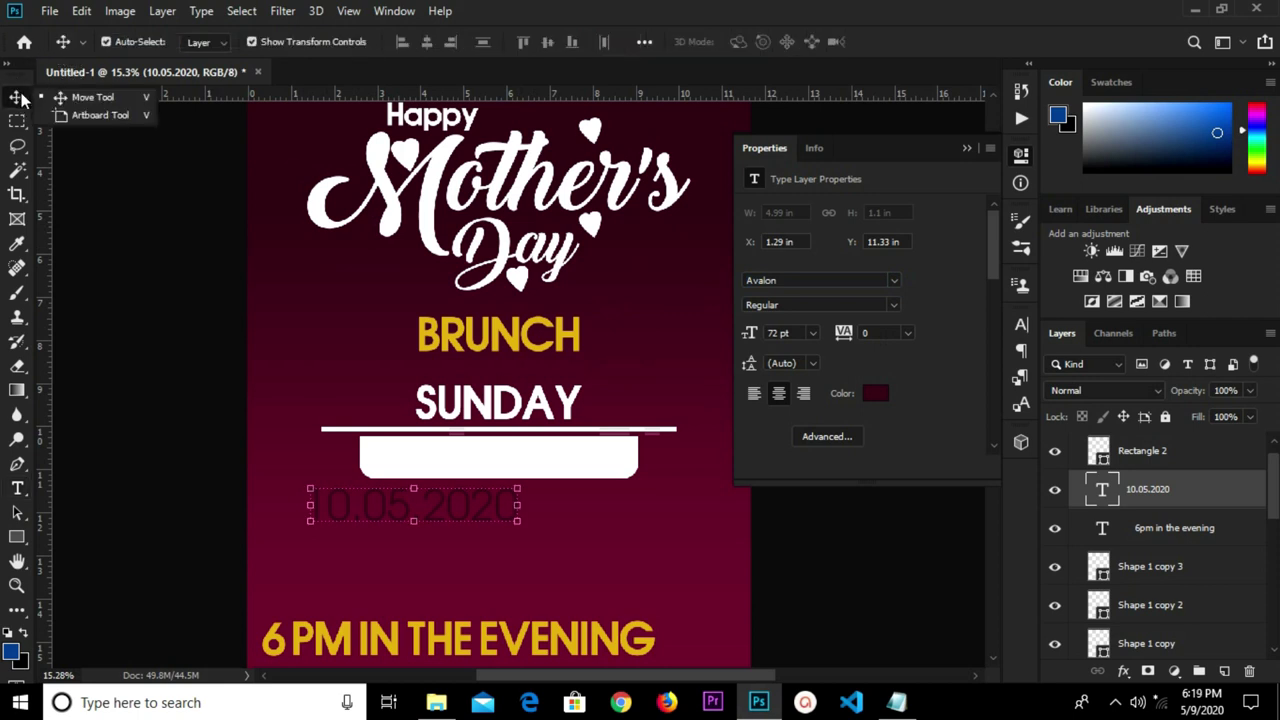
{"action": "left_click", "coordinate": [813, 334]}
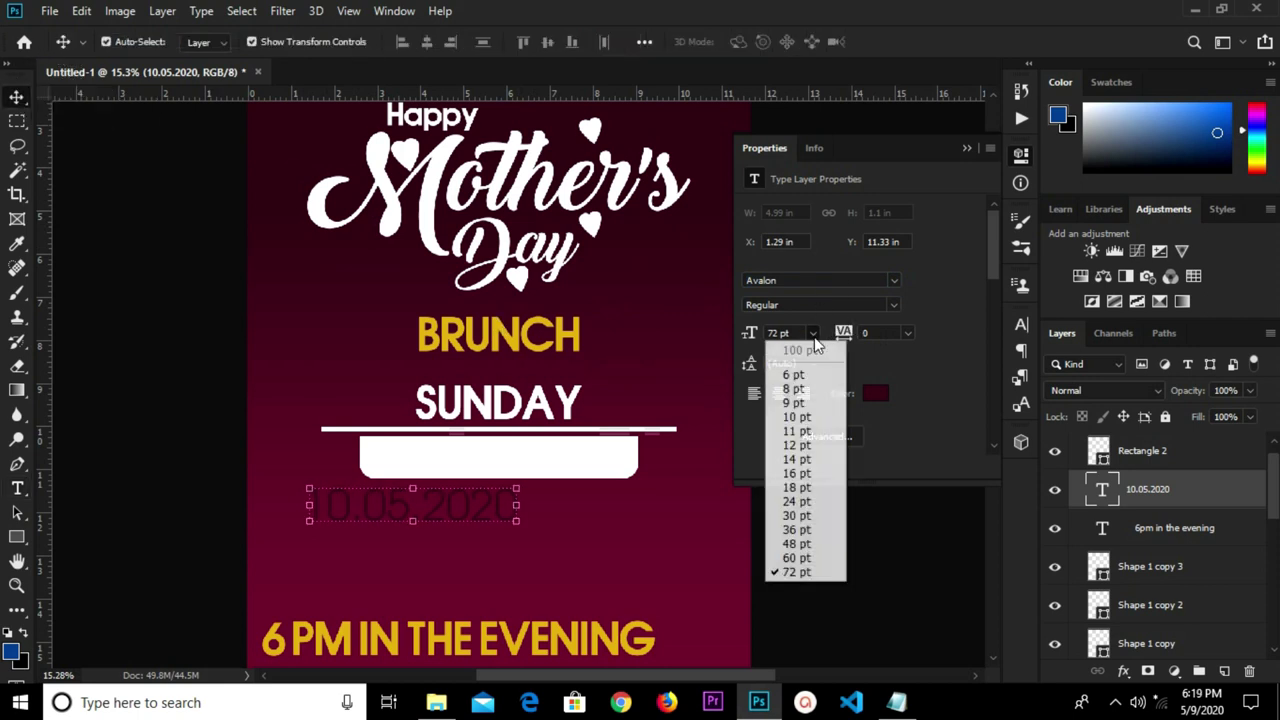
{"action": "left_click", "coordinate": [797, 529]}
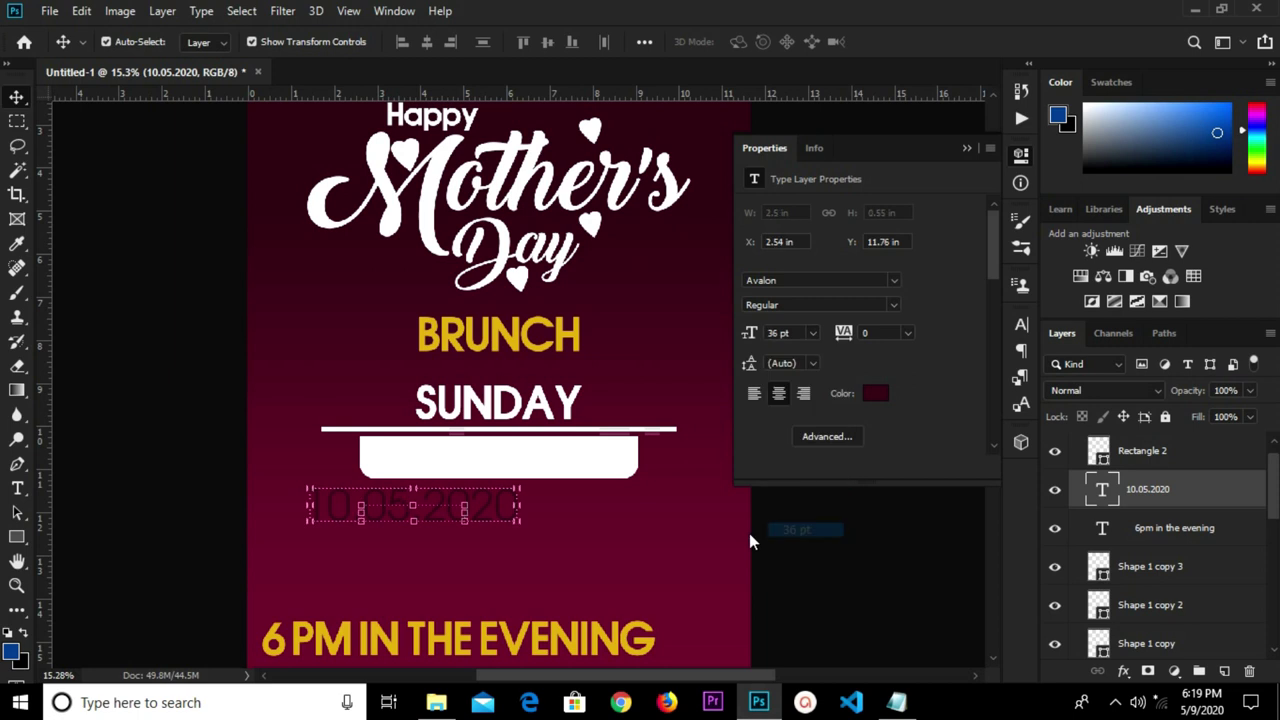
{"action": "left_click", "coordinate": [811, 336]}
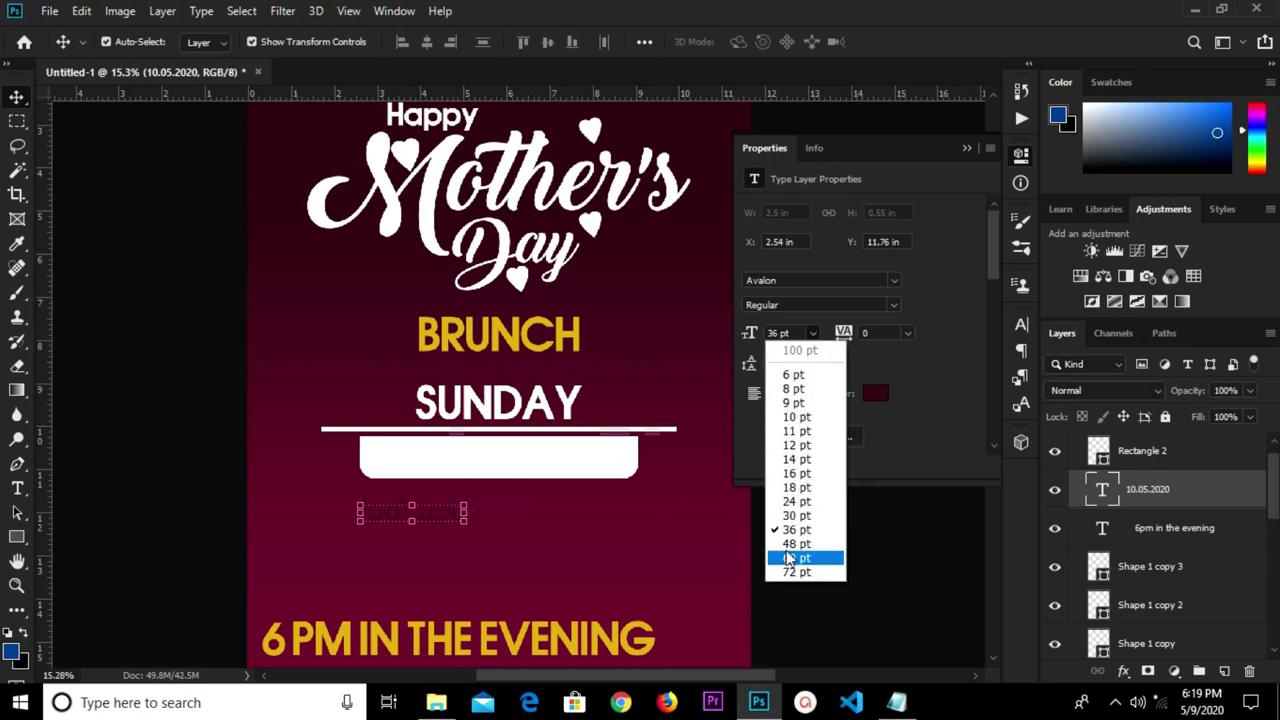
{"action": "left_click", "coordinate": [797, 543]}
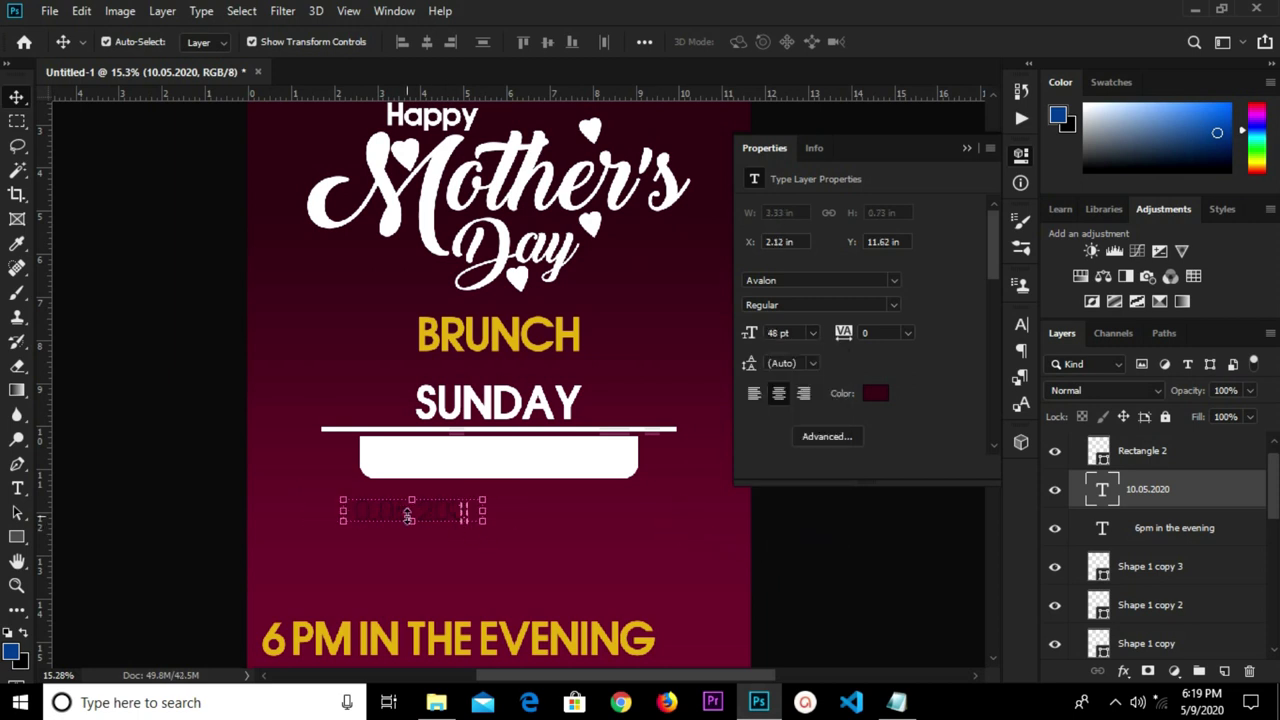
{"action": "left_click_drag", "start_coordinate": [407, 512], "coordinate": [471, 464]}
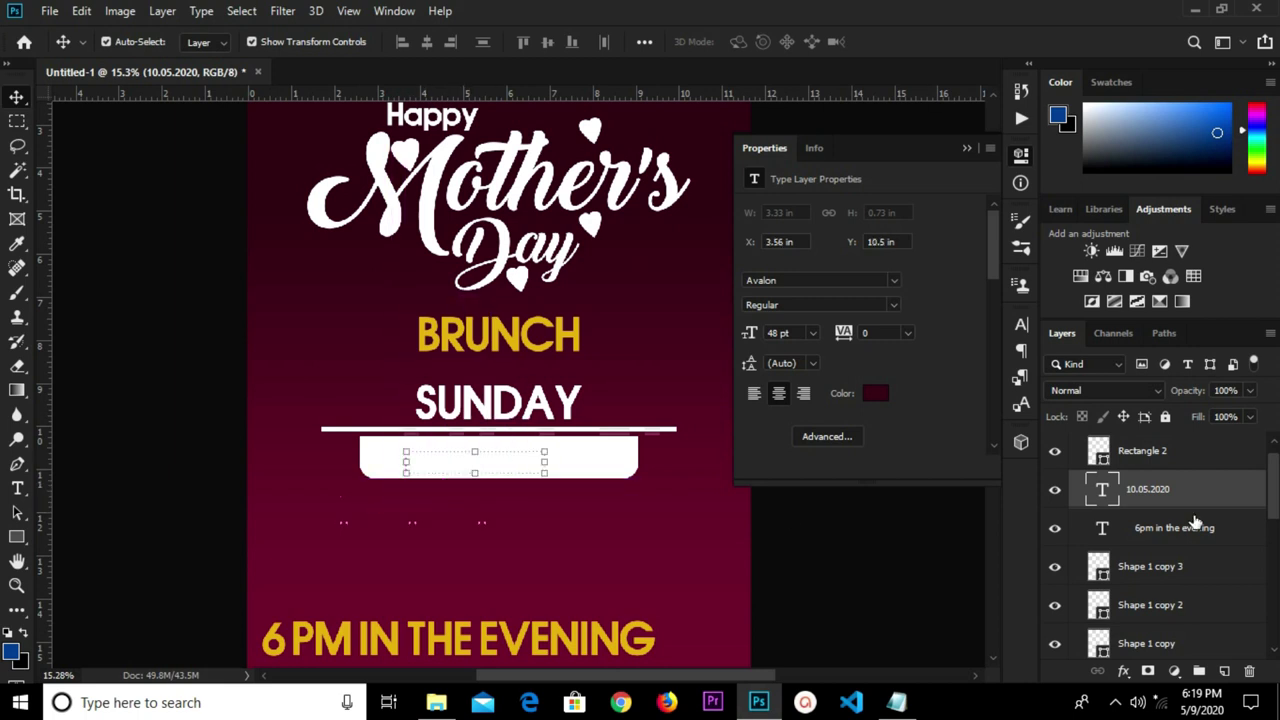
Step: Group the date with the white bar, enlarge it to 60 pt, and centre it horizontally
{"action": "key", "text": "ctrl+g"}
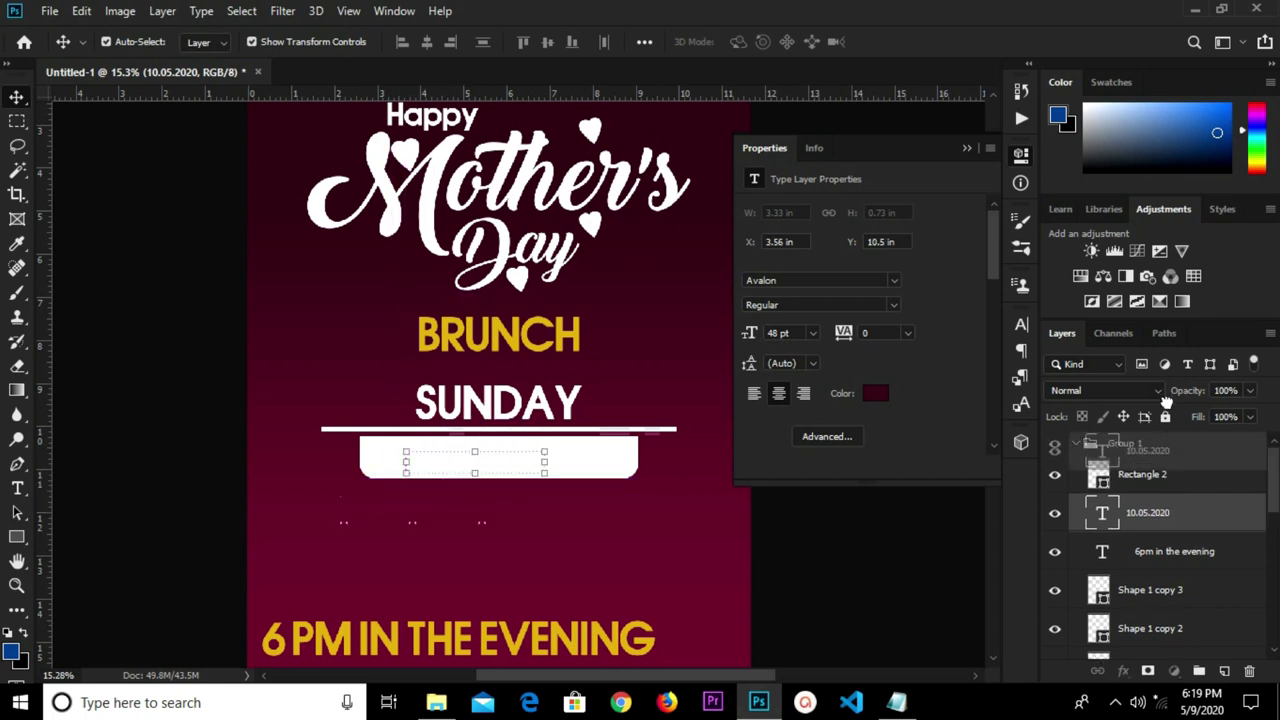
{"action": "left_click_drag", "start_coordinate": [1158, 513], "coordinate": [1160, 466]}
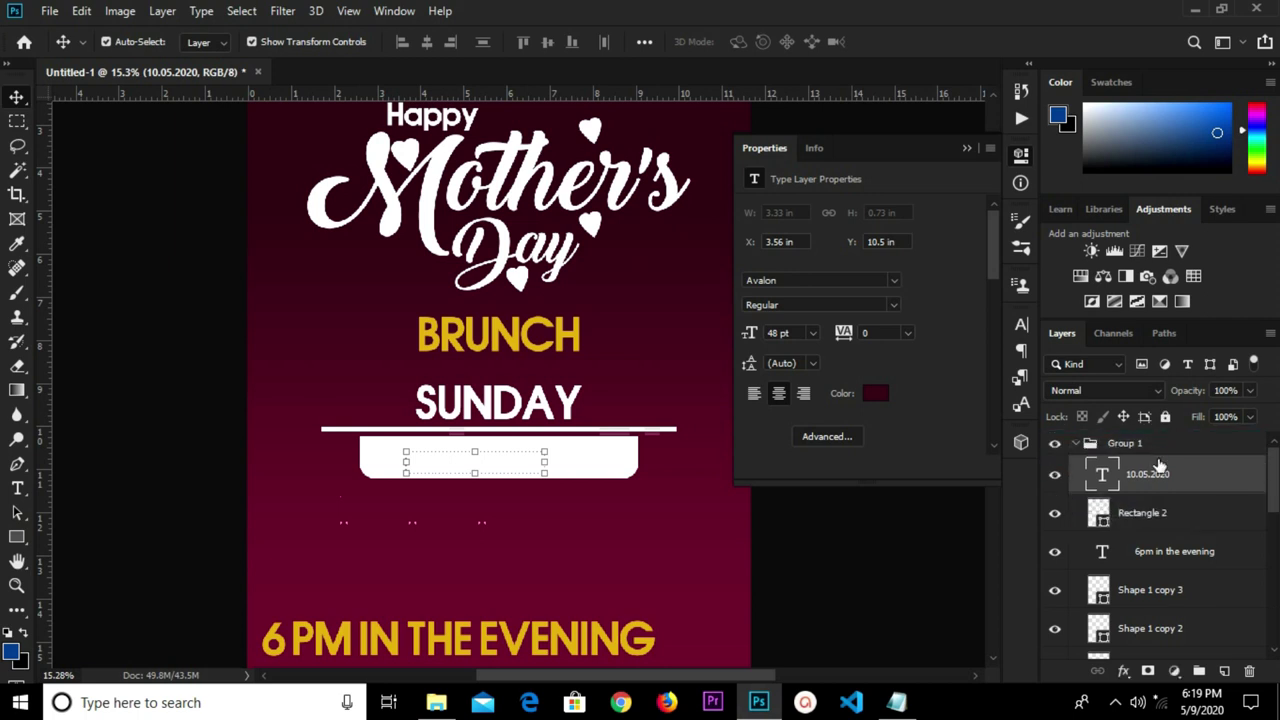
{"action": "left_click", "coordinate": [812, 333]}
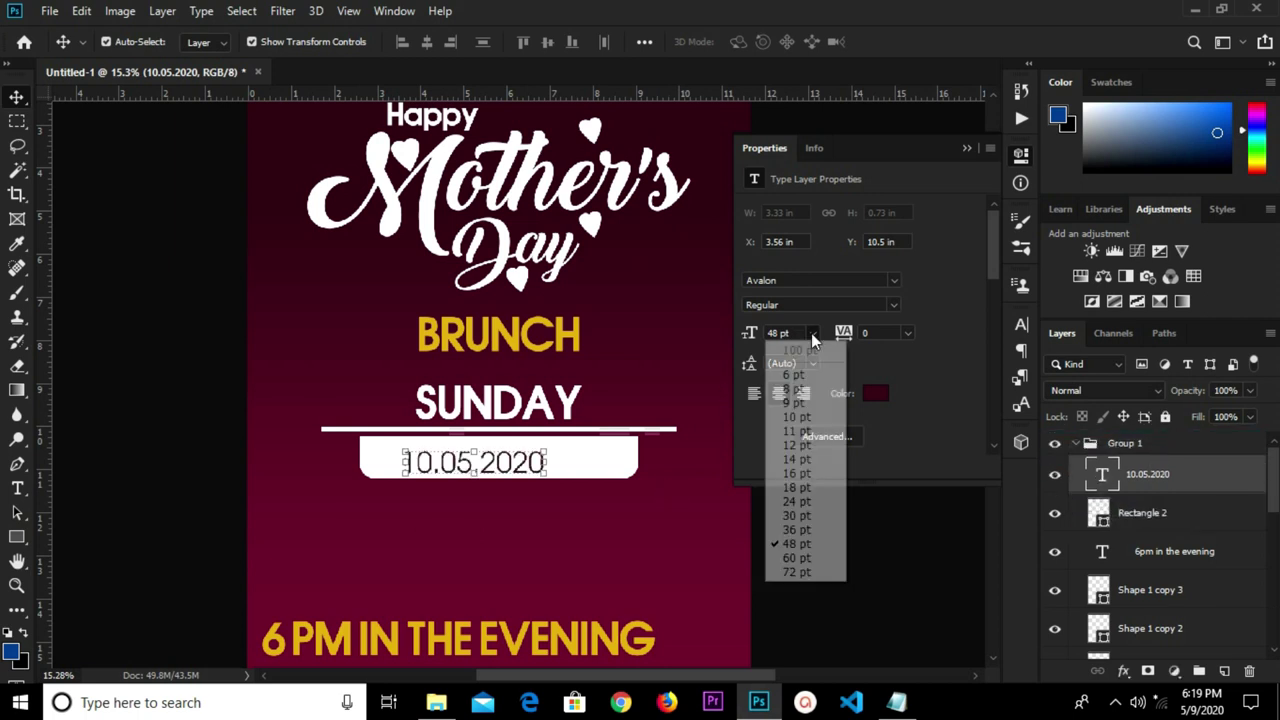
{"action": "left_click", "coordinate": [795, 558]}
{"action": "left_click_drag", "start_coordinate": [510, 470], "coordinate": [527, 467]}
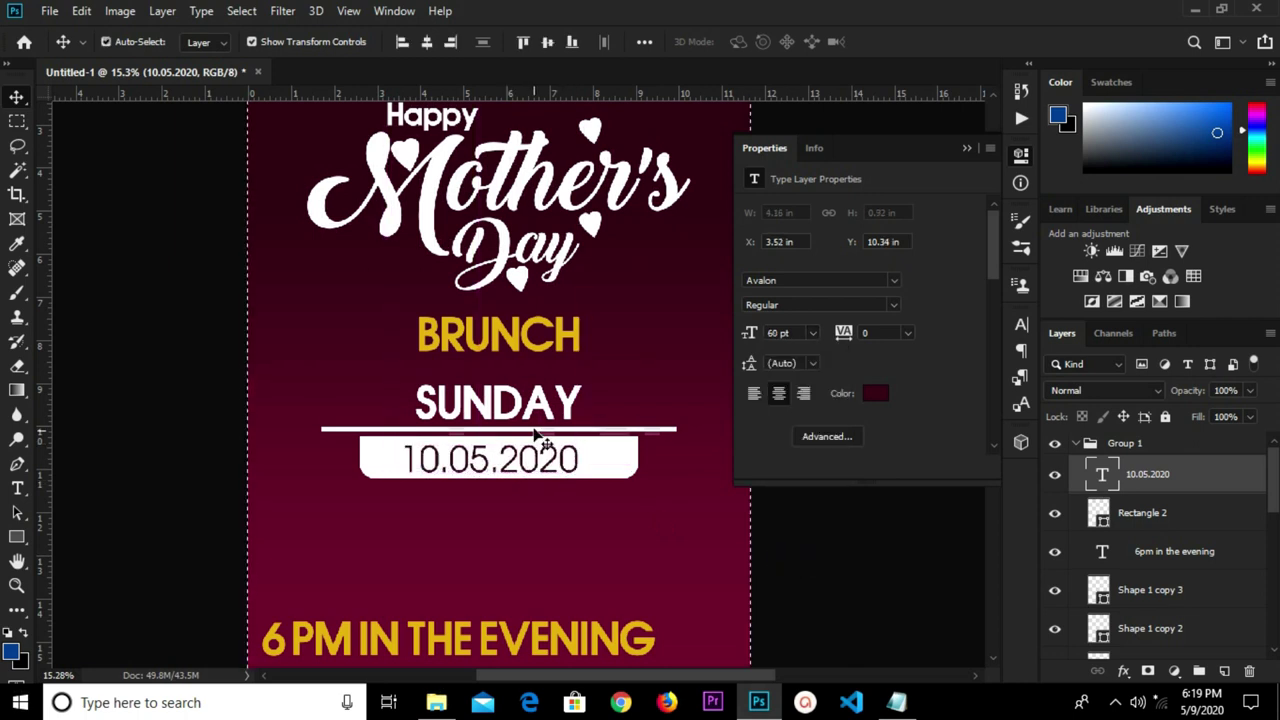
{"action": "left_click", "coordinate": [427, 42]}
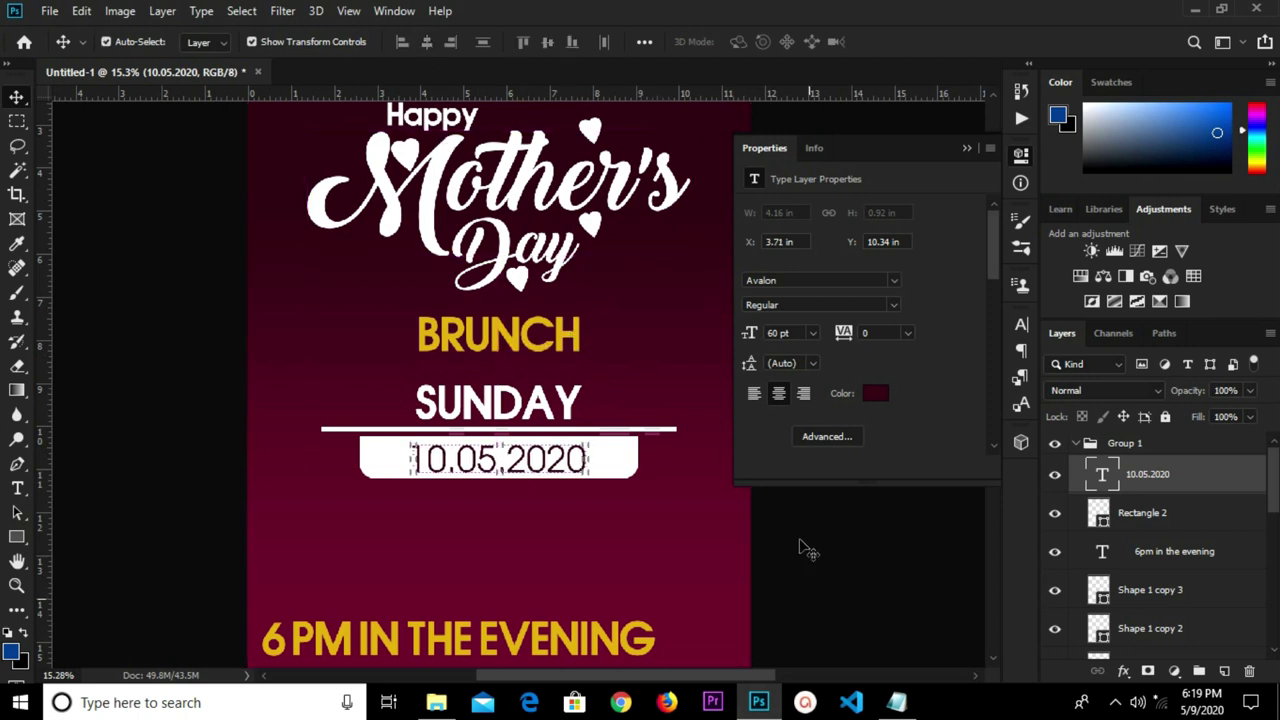
{"action": "left_click", "coordinate": [812, 585]}
{"action": "scroll", "coordinate": [797, 511], "scroll_direction": "down", "scroll_amount": 3}
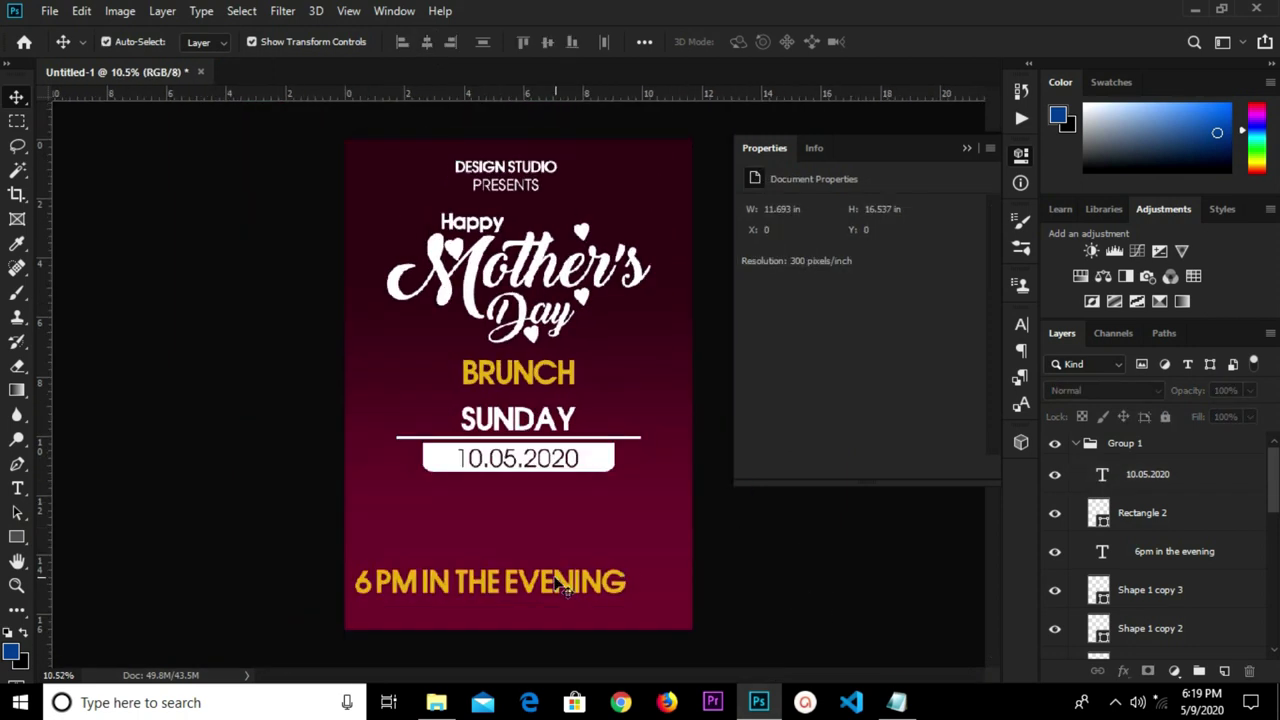
Step: Resize 6 PM IN THE EVENING to 36 pt and centre it just under the date bar
{"action": "left_click", "coordinate": [555, 585]}
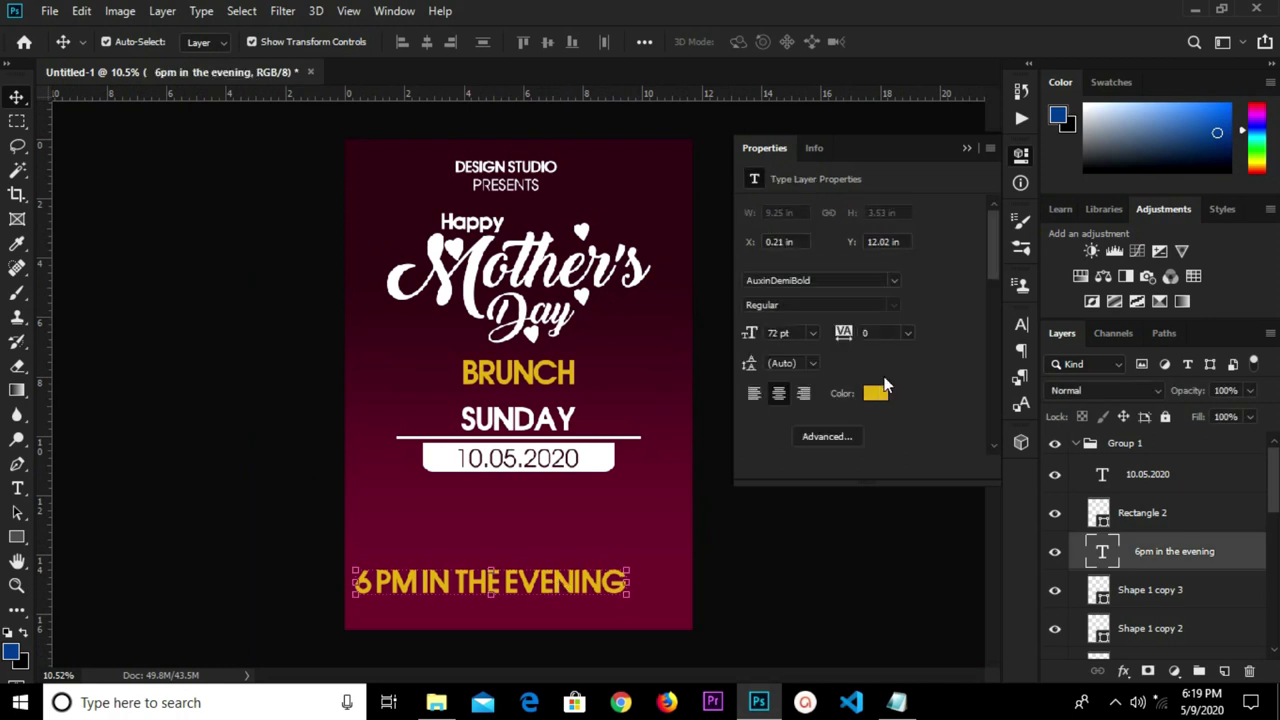
{"action": "left_click", "coordinate": [814, 334]}
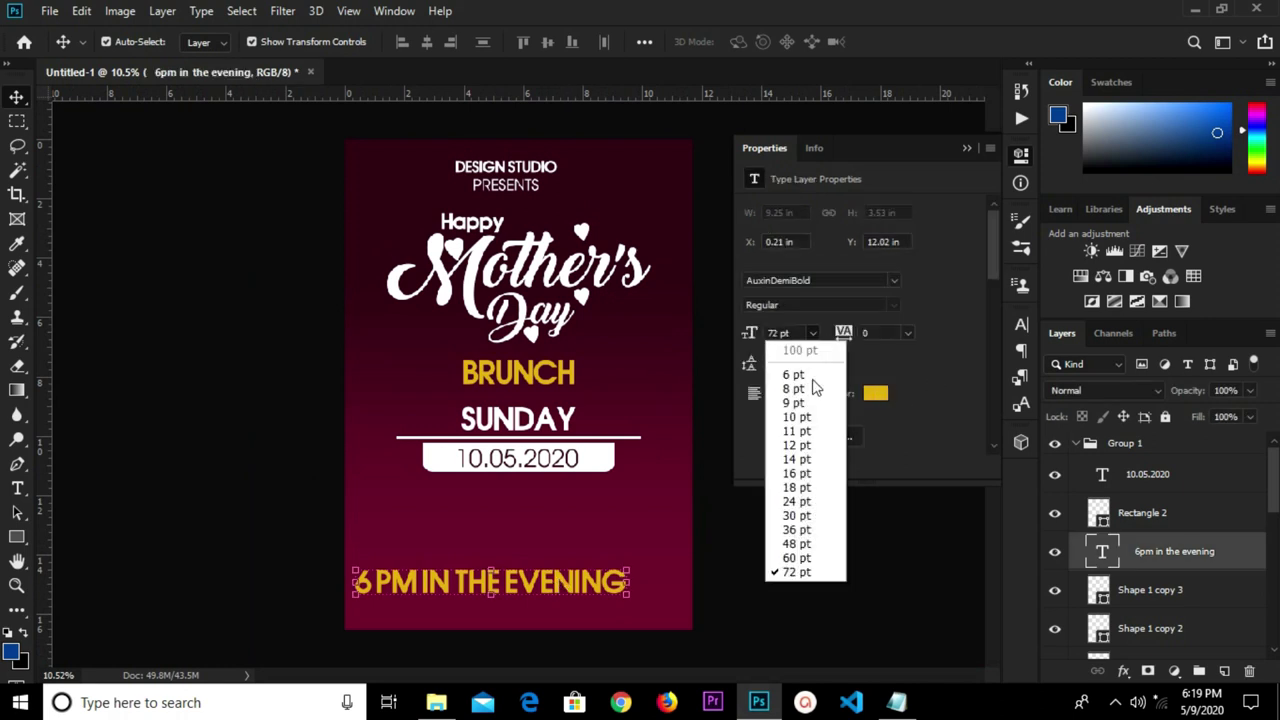
{"action": "left_click", "coordinate": [797, 529]}
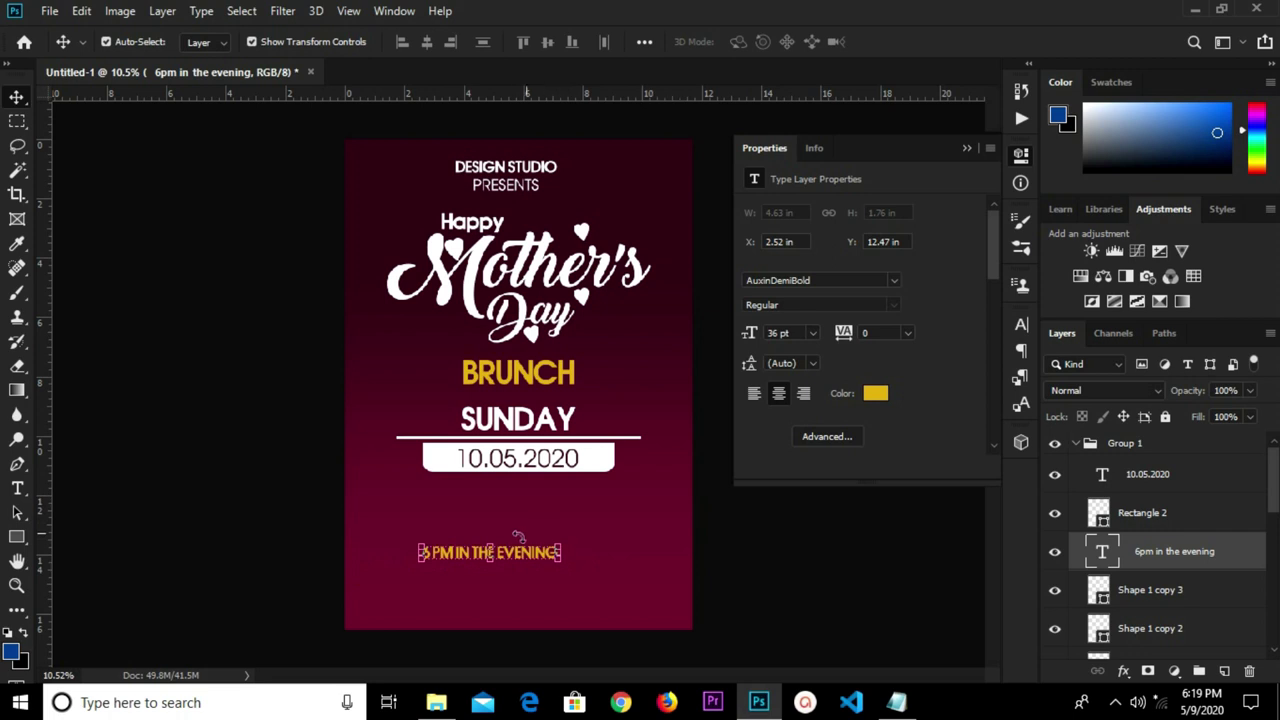
{"action": "left_click_drag", "start_coordinate": [512, 562], "coordinate": [533, 507]}
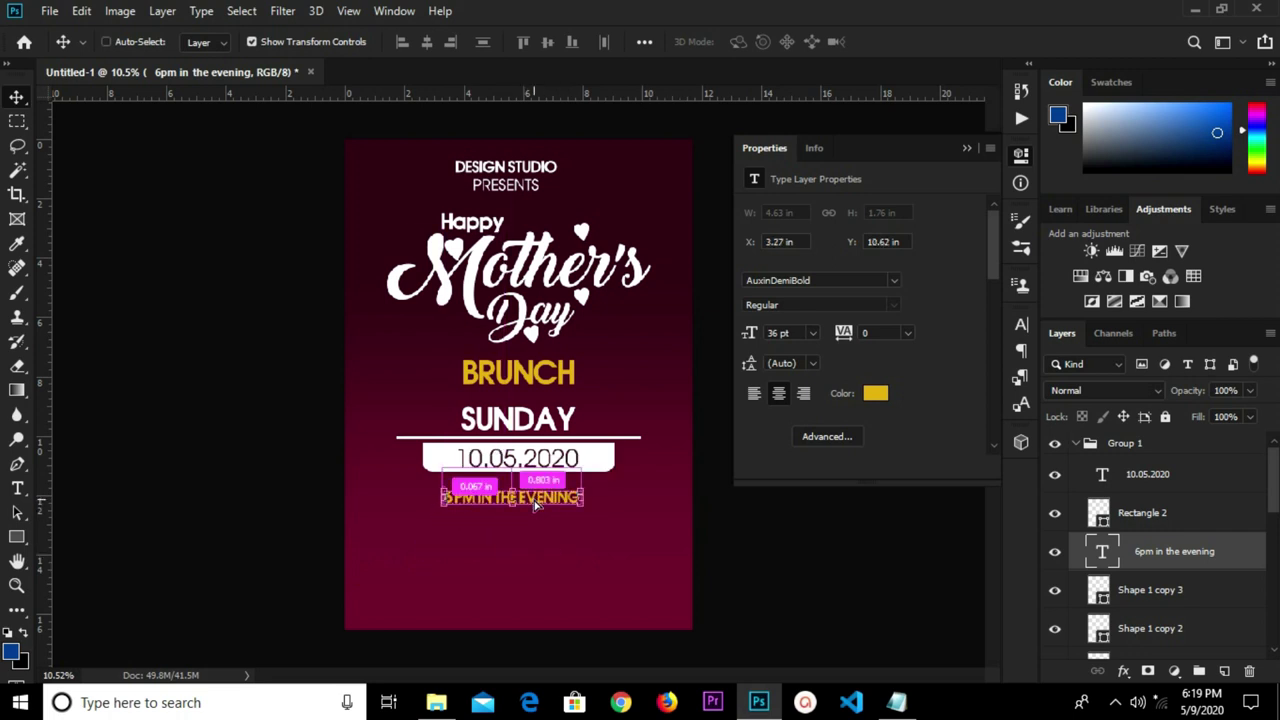
{"action": "left_click", "coordinate": [424, 45]}
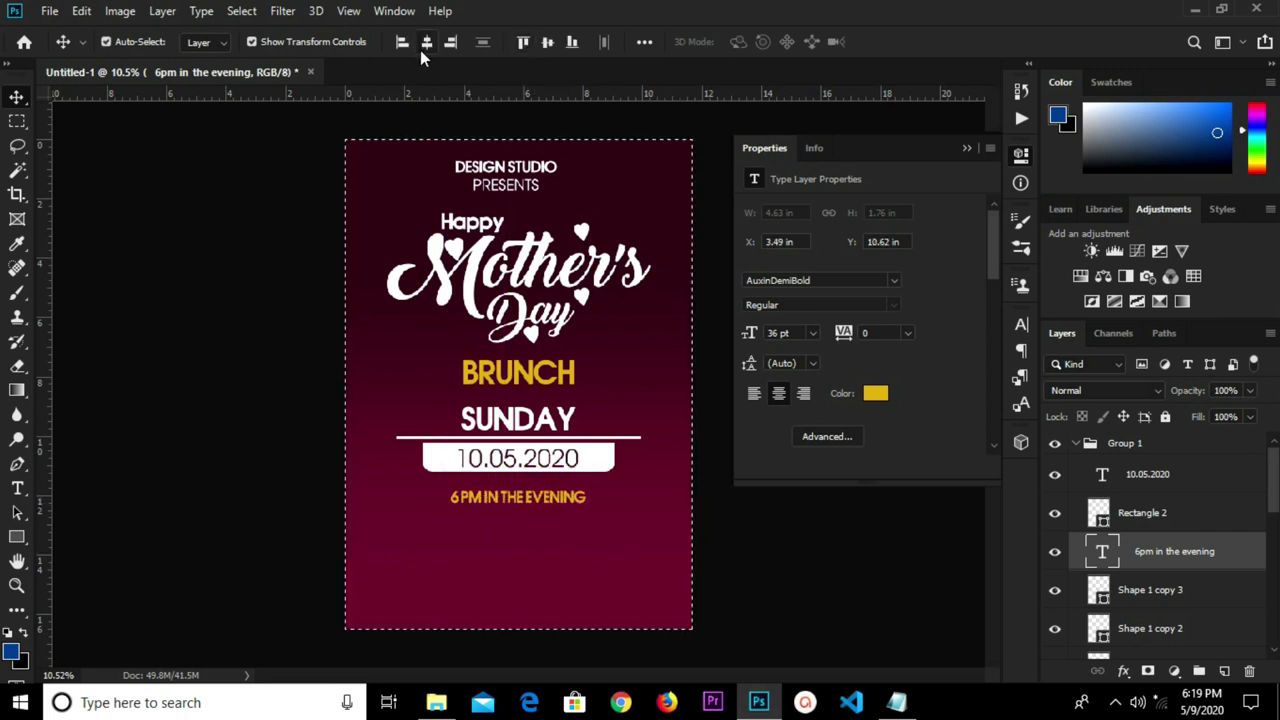
{"action": "key", "text": "ctrl+d"}
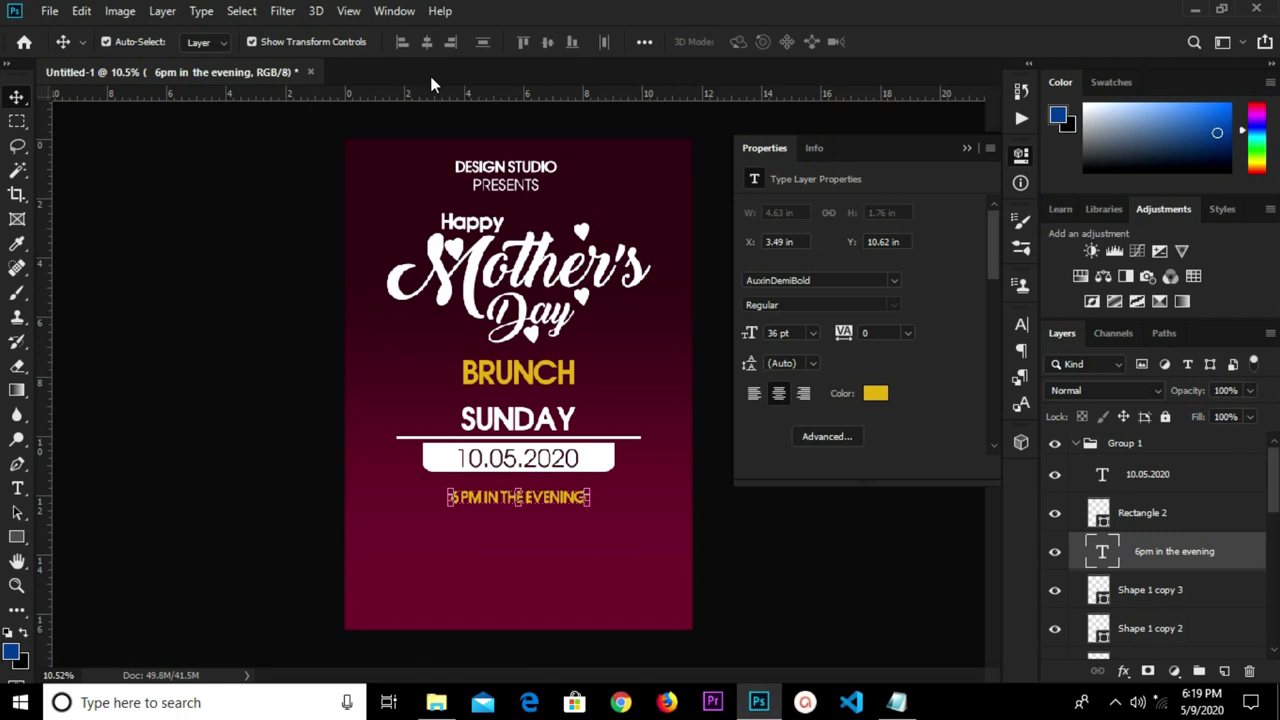
{"action": "key", "text": "shift+Up"}
{"action": "key", "text": "shift+Up"}
{"action": "key", "text": "shift+Up"}
{"action": "key", "text": "shift+Up"}
{"action": "key", "text": "shift+Up"}
{"action": "key", "text": "shift+Up"}
{"action": "key", "text": "shift+Up"}
{"action": "key", "text": "shift+Up"}
{"action": "key", "text": "shift+Up"}
{"action": "key", "text": "shift+Up"}
{"action": "key", "text": "shift+Up"}
{"action": "key", "text": "shift+Up"}
{"action": "key", "text": "shift+Up"}
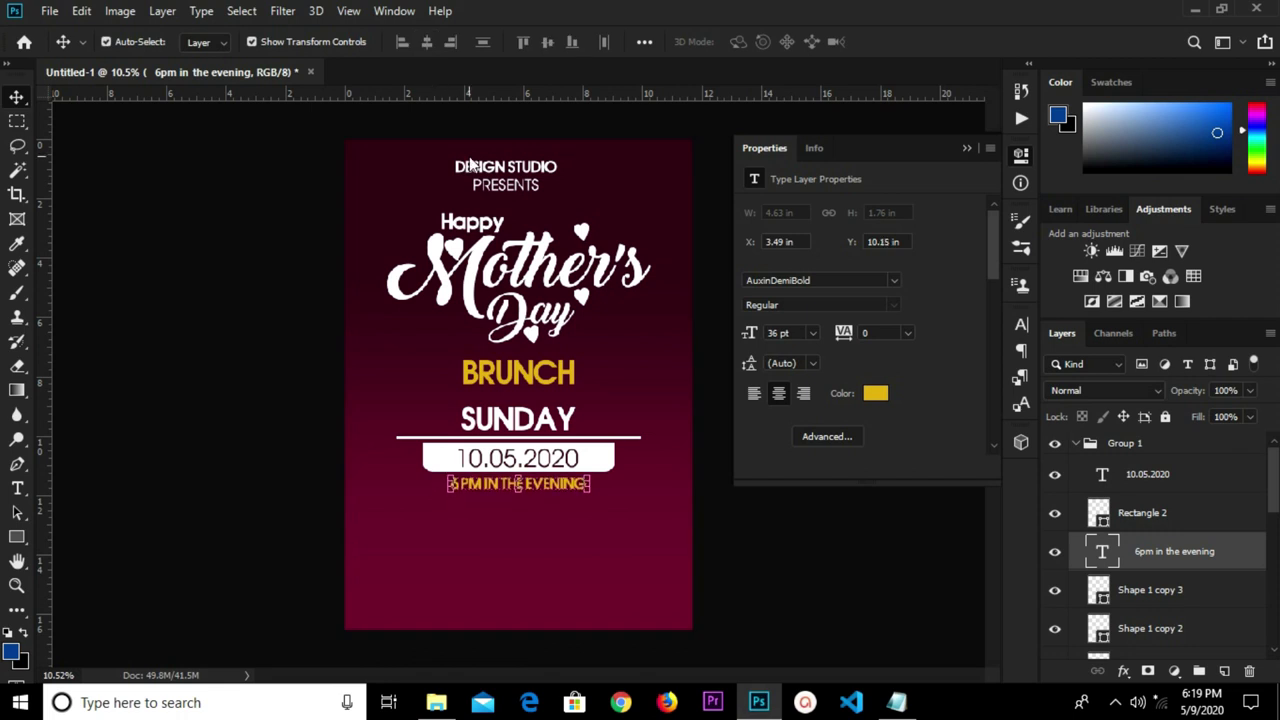
{"action": "left_click", "coordinate": [243, 414]}
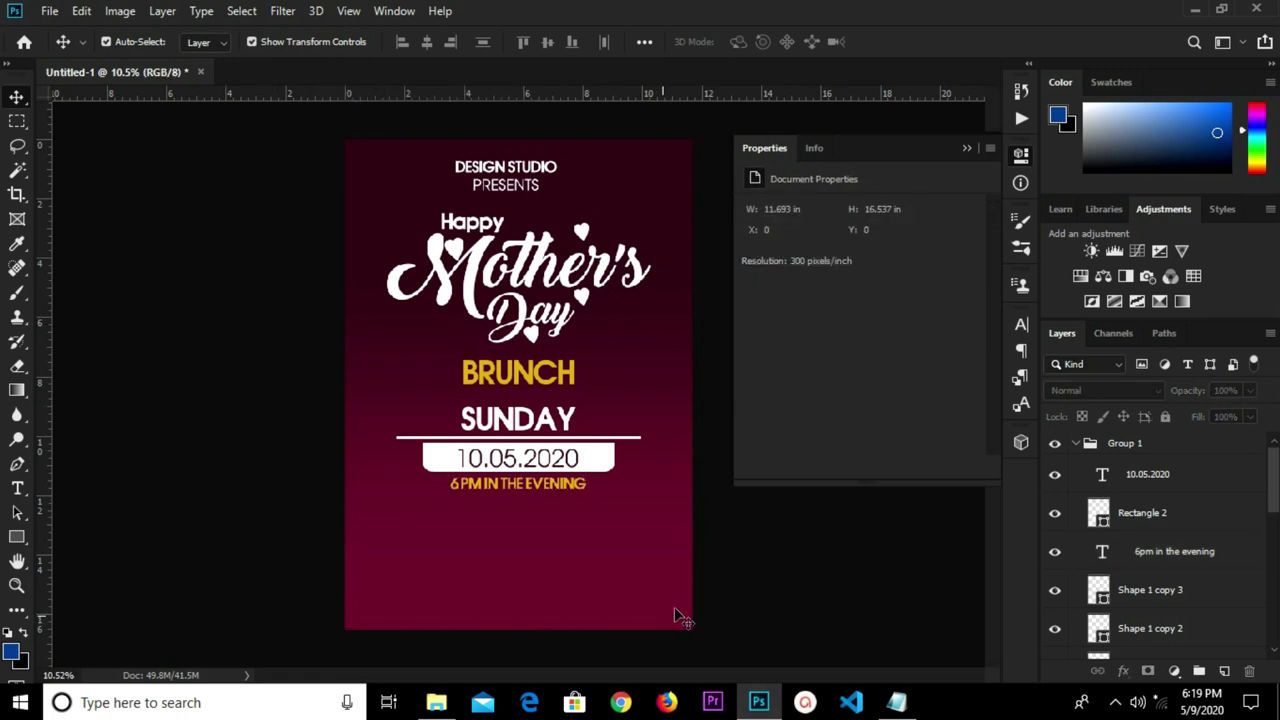
{"action": "left_click", "coordinate": [897, 702]}
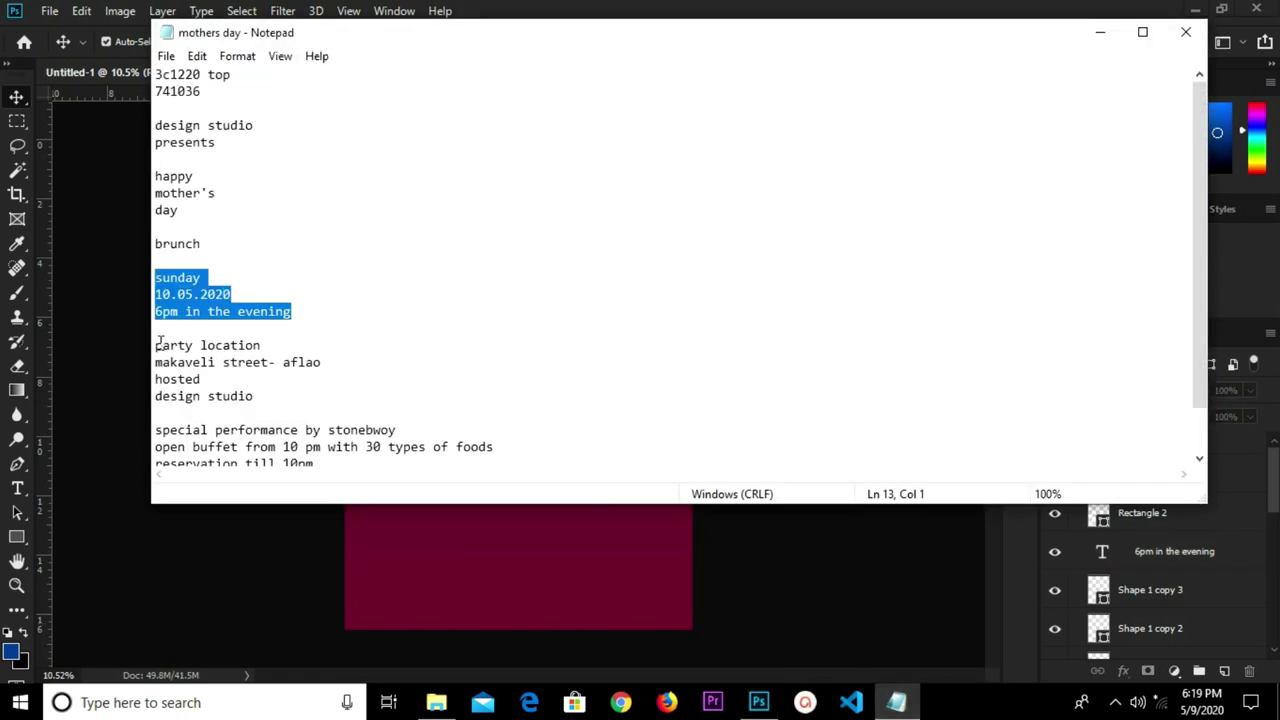
Step: Copy the party location and street lines from the Notepad notes, then return to the poster
{"action": "left_click_drag", "start_coordinate": [155, 345], "coordinate": [324, 362]}
{"action": "key", "text": "ctrl+x"}
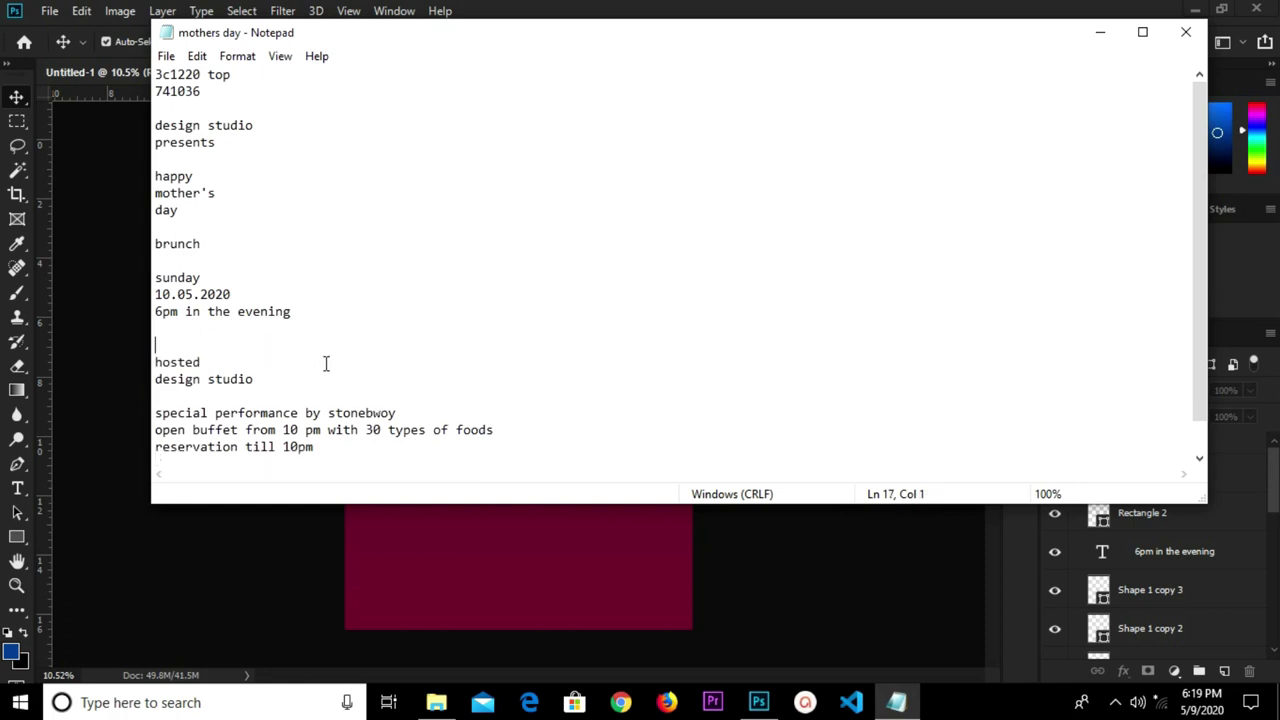
{"action": "key", "text": "ctrl+z"}
{"action": "right_click", "coordinate": [250, 350]}
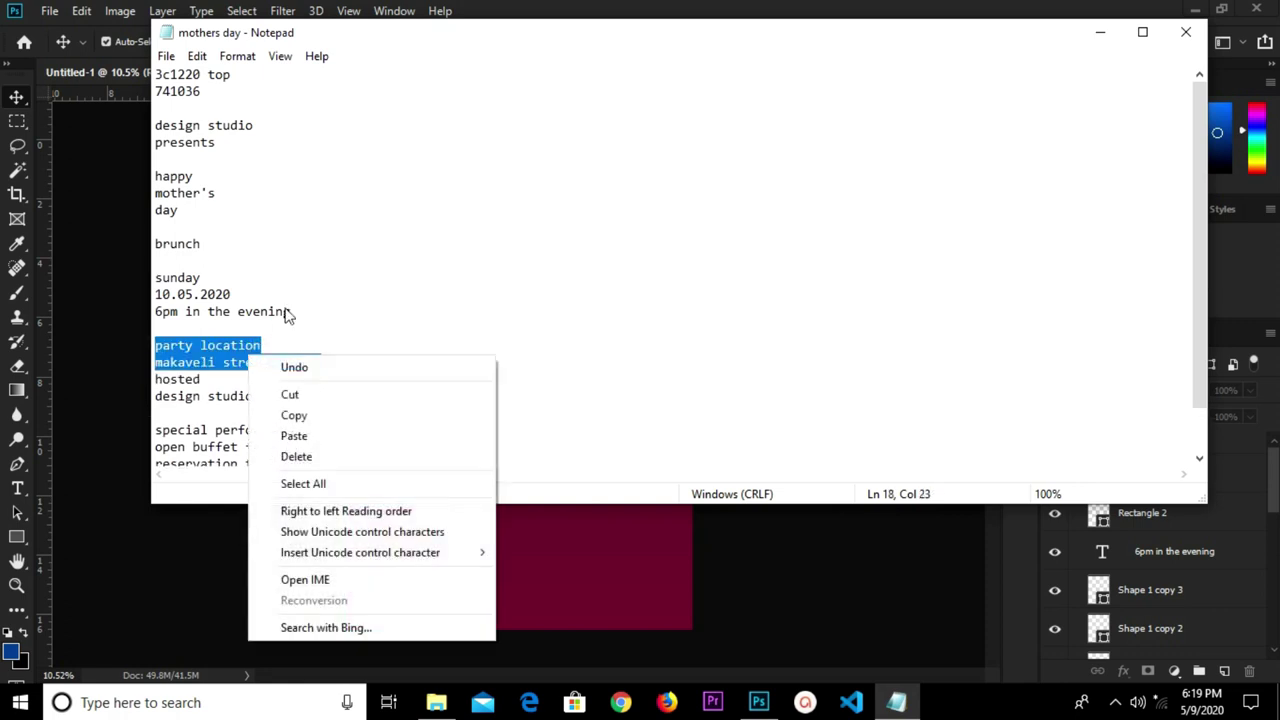
{"action": "left_click", "coordinate": [314, 420]}
{"action": "left_click", "coordinate": [403, 537]}
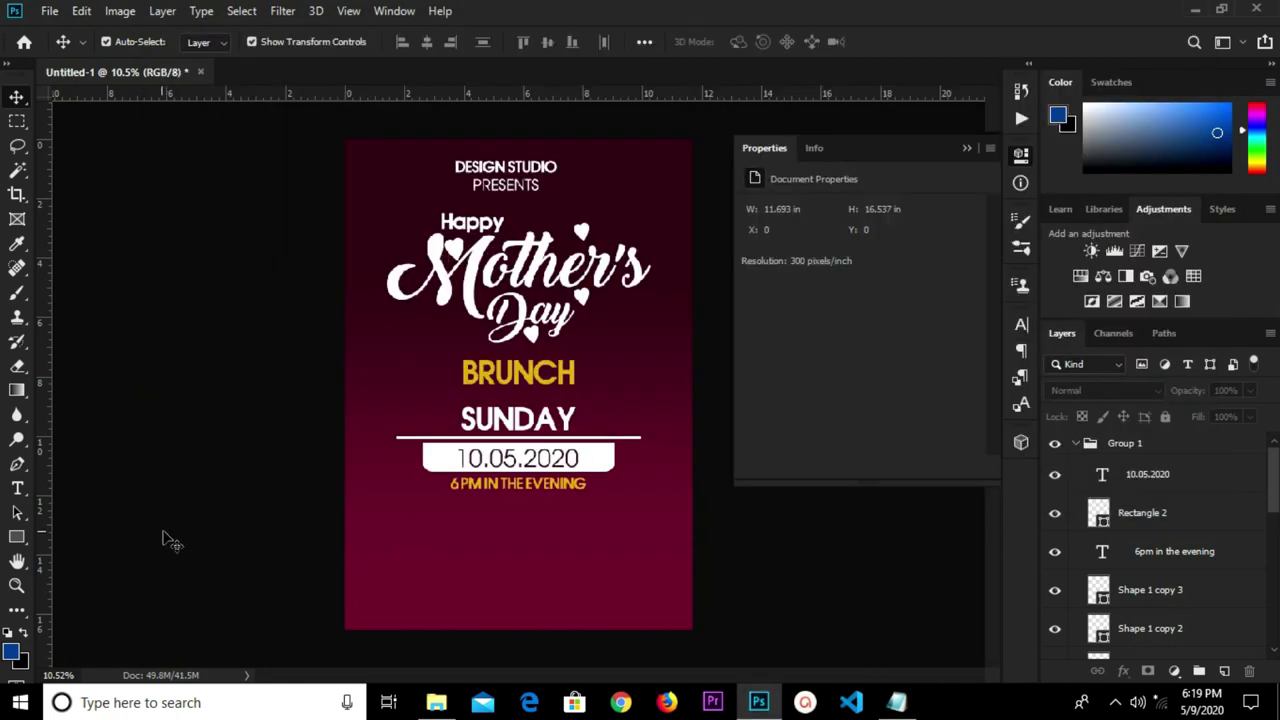
Step: Draw a thin tall white rectangle below the evening time
{"action": "left_click", "coordinate": [14, 540]}
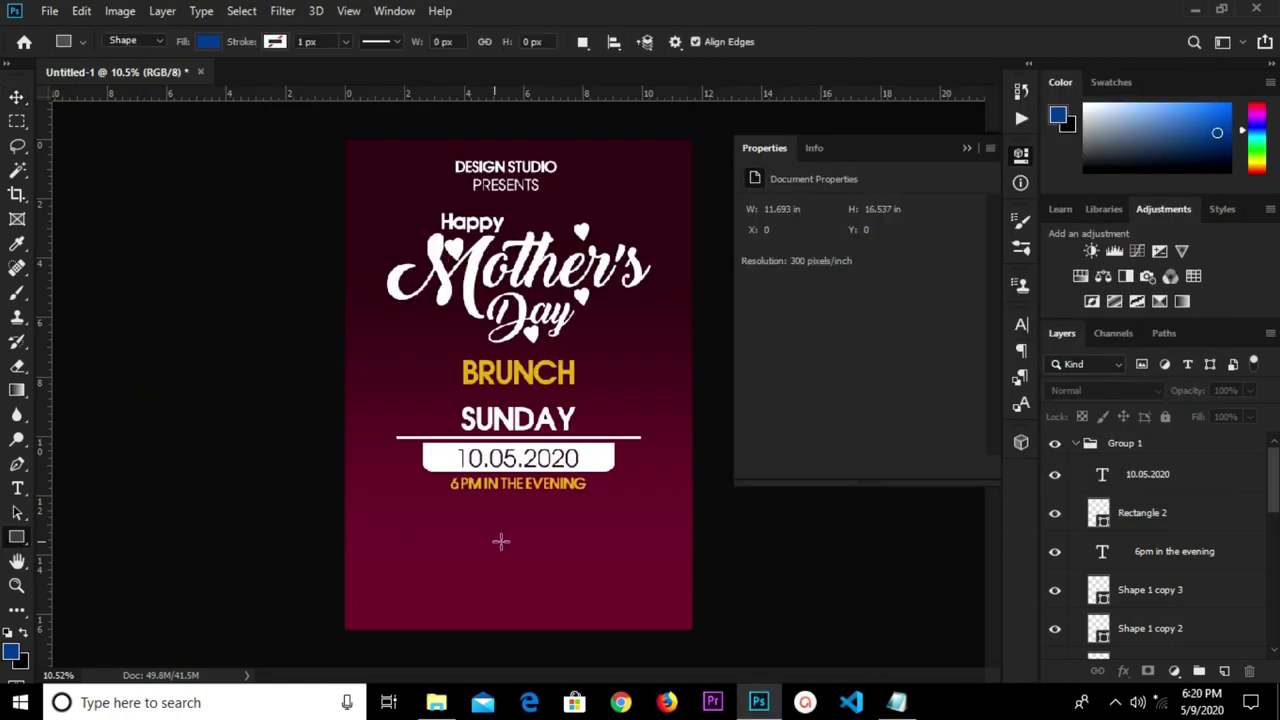
{"action": "left_click_drag", "start_coordinate": [502, 519], "coordinate": [502, 580]}
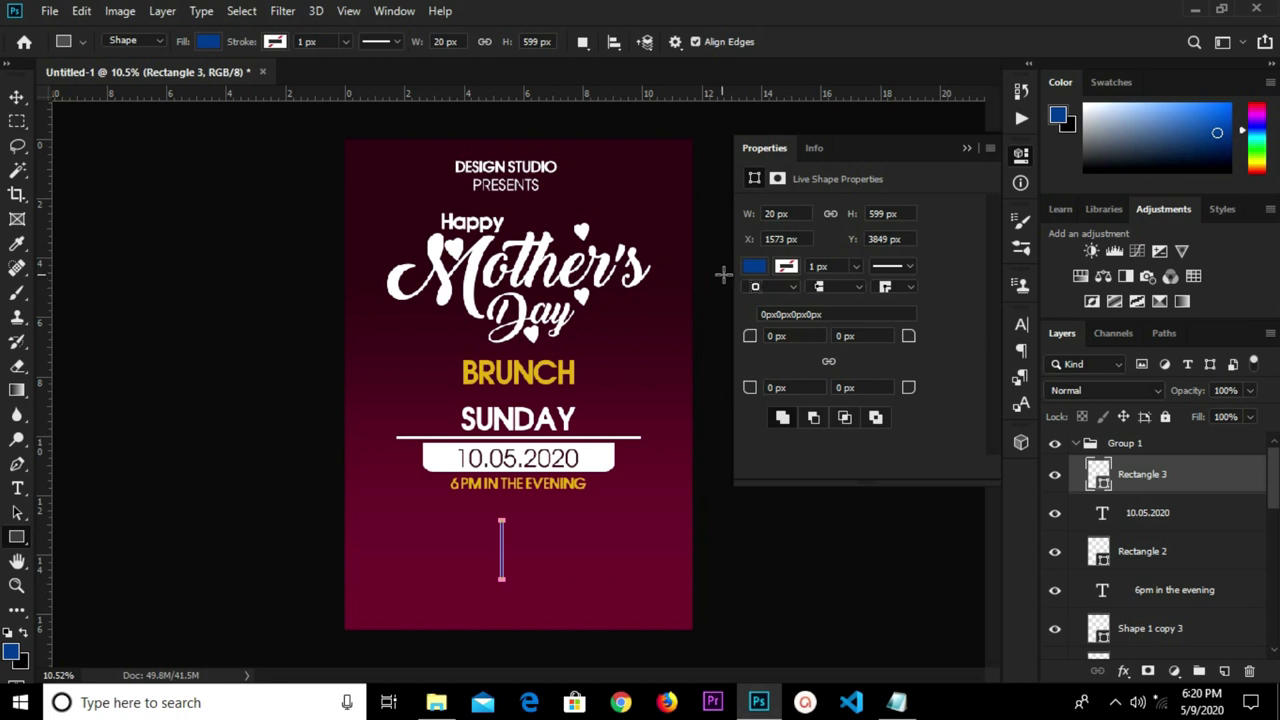
{"action": "left_click", "coordinate": [754, 267]}
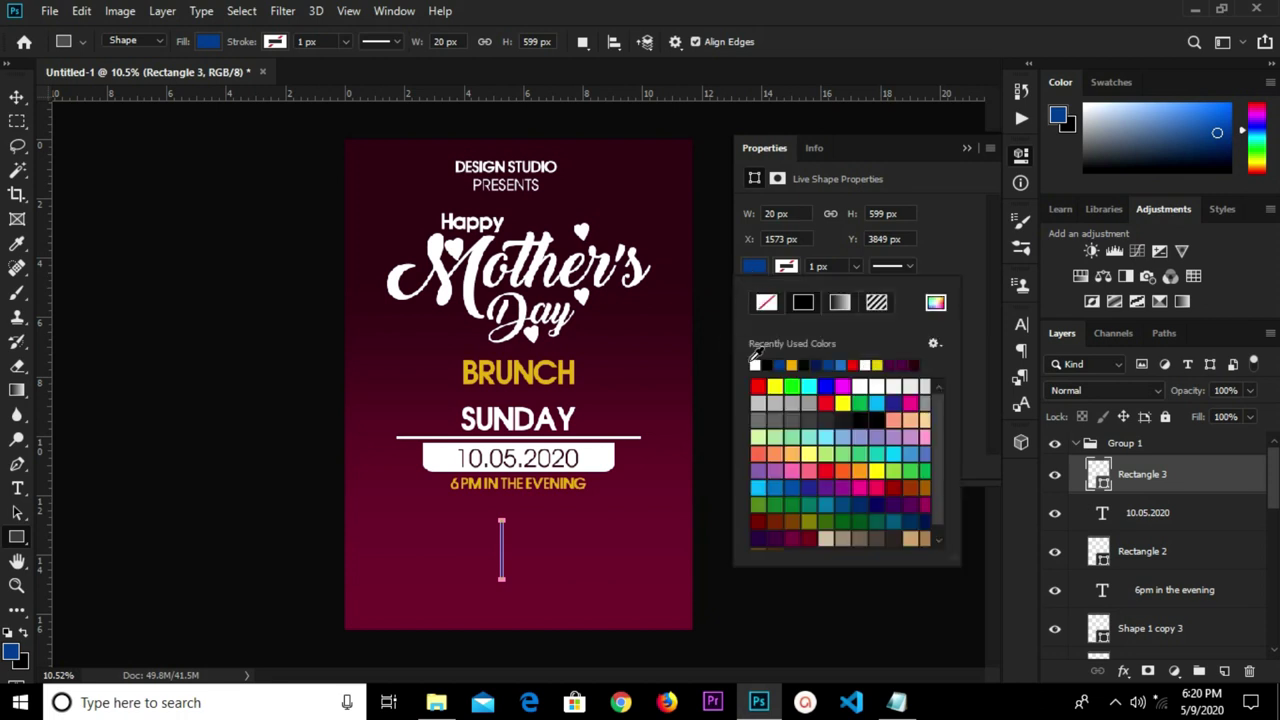
{"action": "left_click", "coordinate": [755, 365]}
{"action": "left_click", "coordinate": [967, 150]}
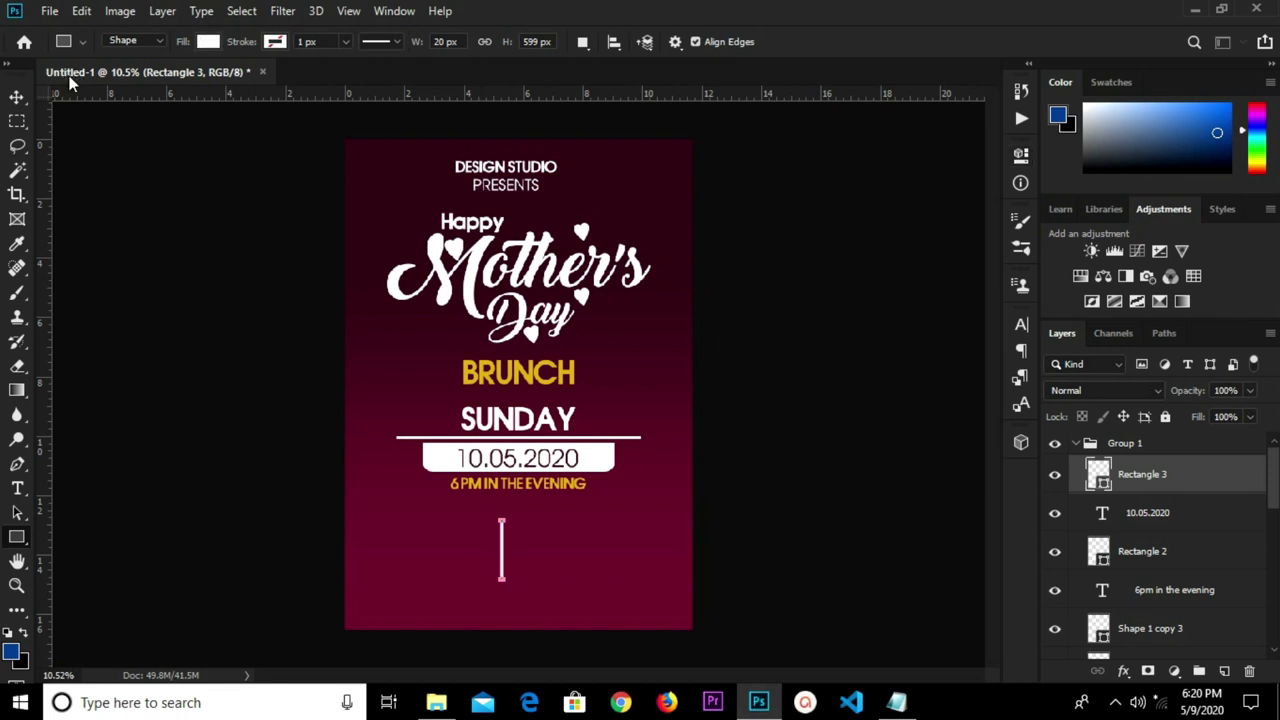
Step: Centre the thin vertical line horizontally on the poster
{"action": "left_click", "coordinate": [16, 97]}
{"action": "left_click", "coordinate": [477, 560]}
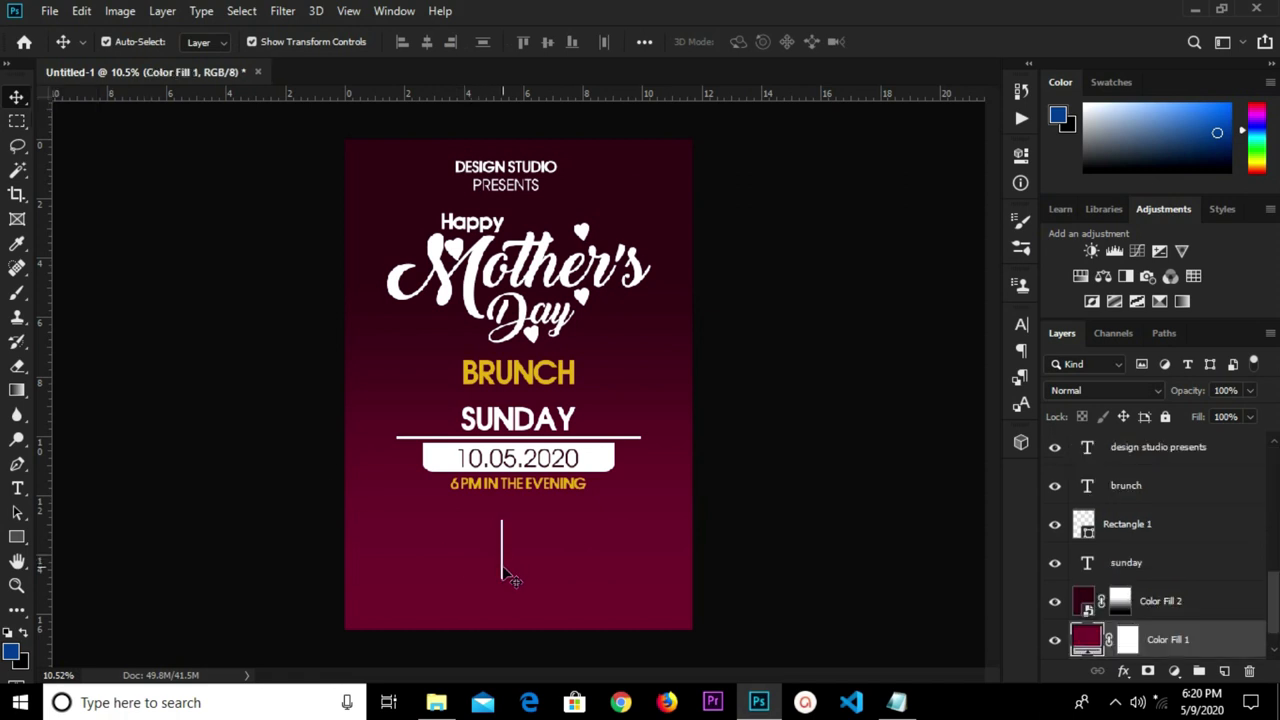
{"action": "left_click", "coordinate": [503, 564]}
{"action": "key", "text": "ctrl+a"}
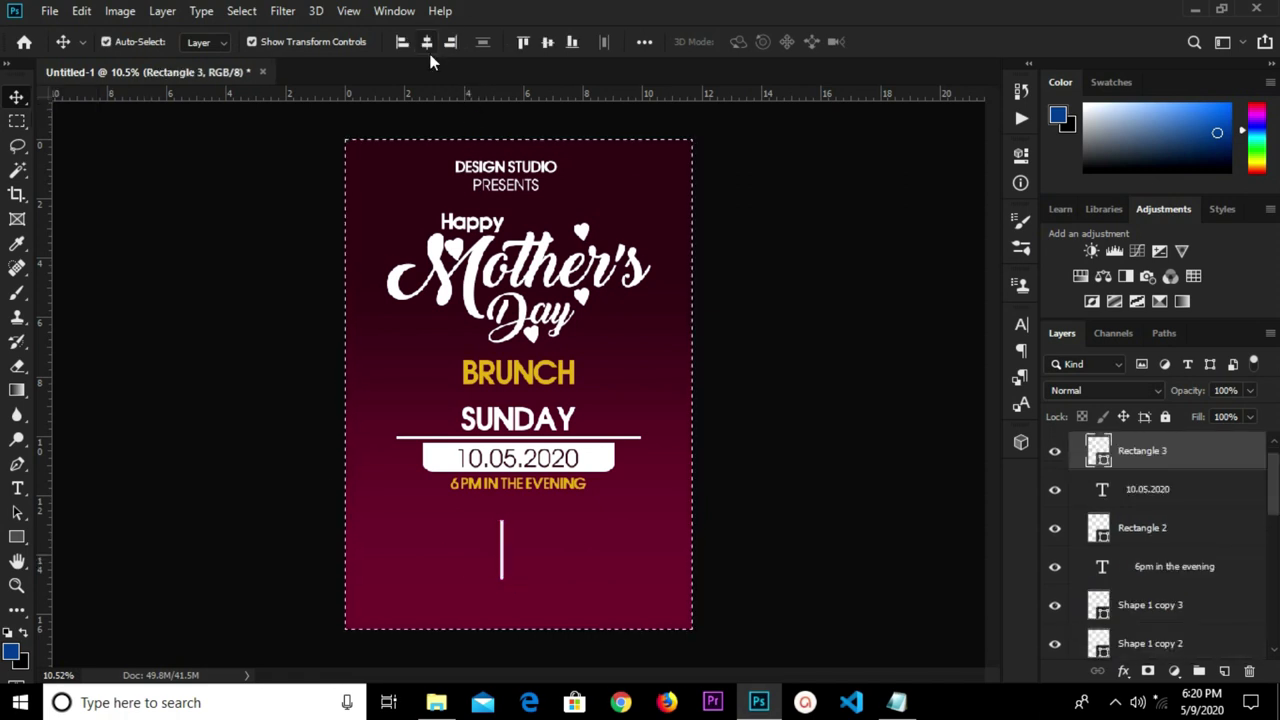
{"action": "left_click", "coordinate": [427, 42]}
{"action": "key", "text": "ctrl+d"}
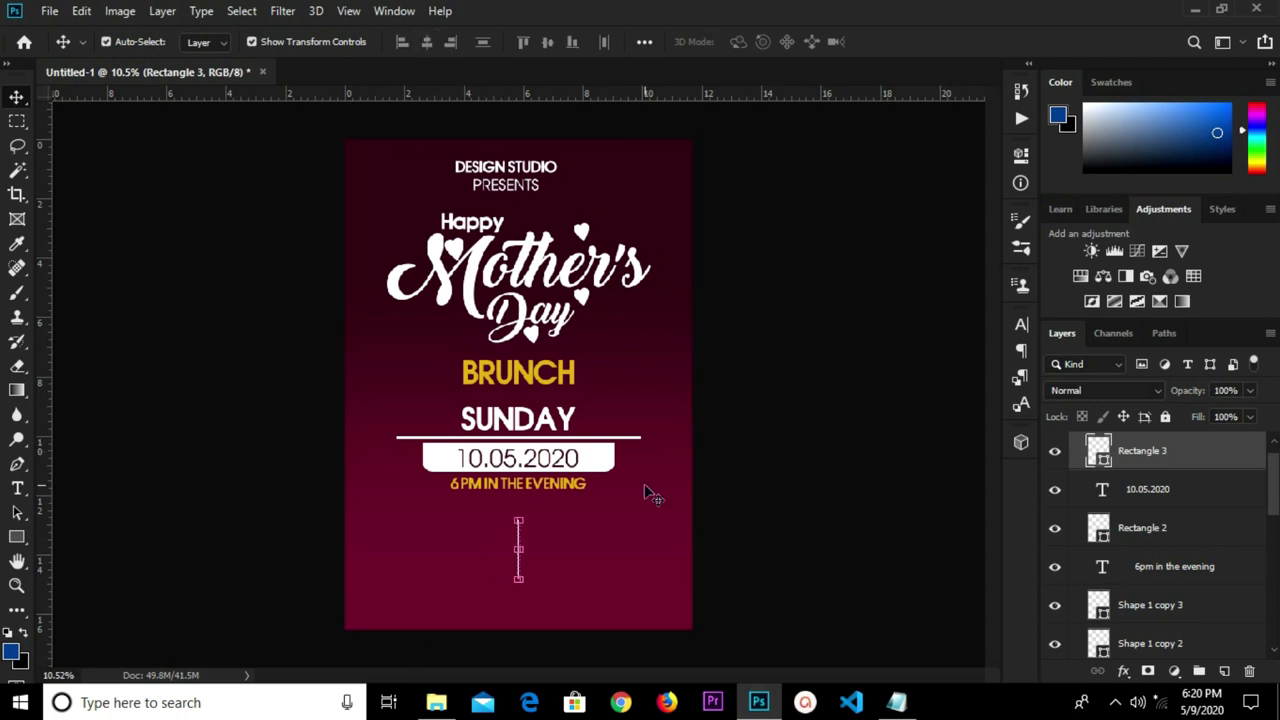
Step: Paste the party location and street lines as text in the poster's lower area
{"action": "key", "text": "t"}
{"action": "left_click", "coordinate": [394, 570]}
{"action": "key", "text": "ctrl+v"}
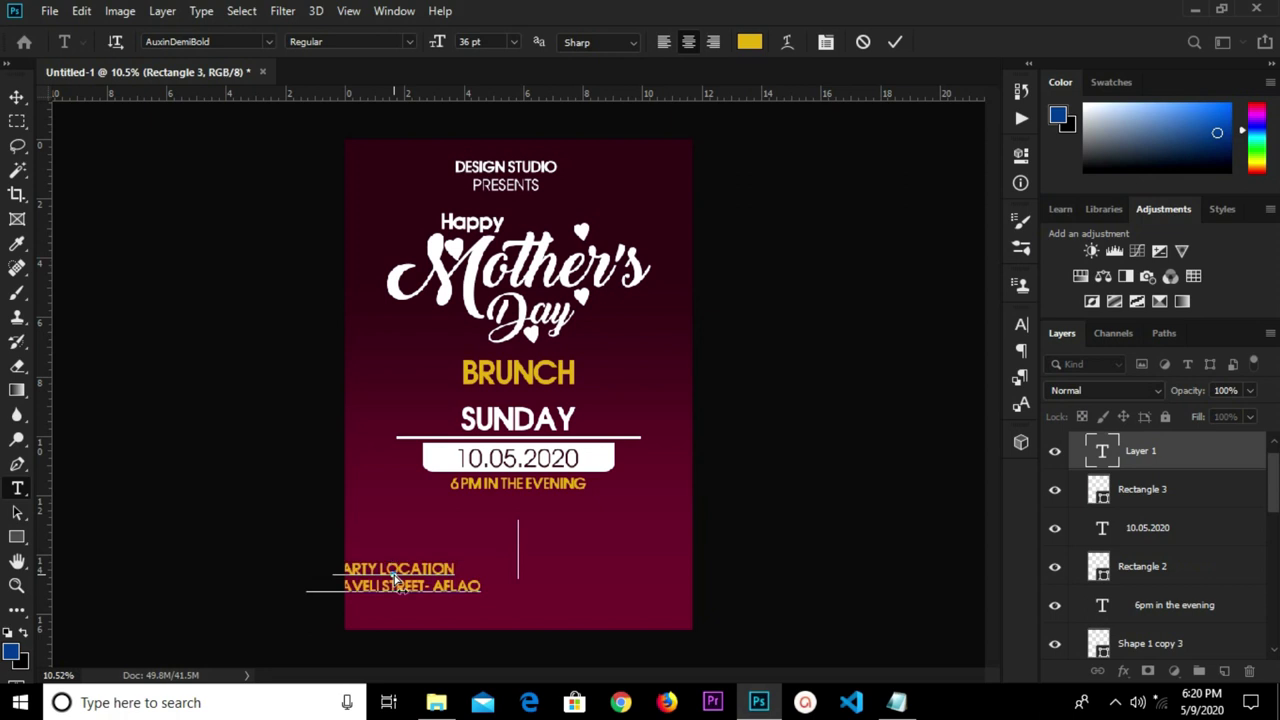
{"action": "left_click", "coordinate": [890, 43]}
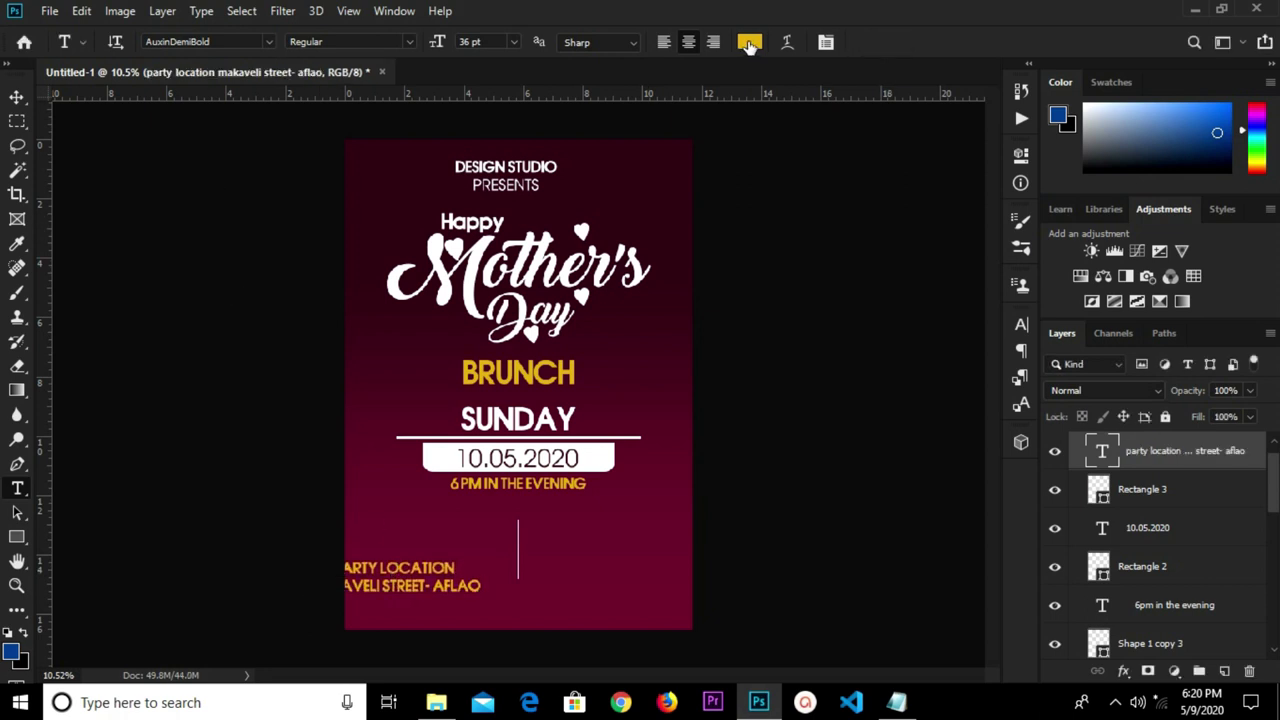
{"action": "left_click", "coordinate": [16, 96]}
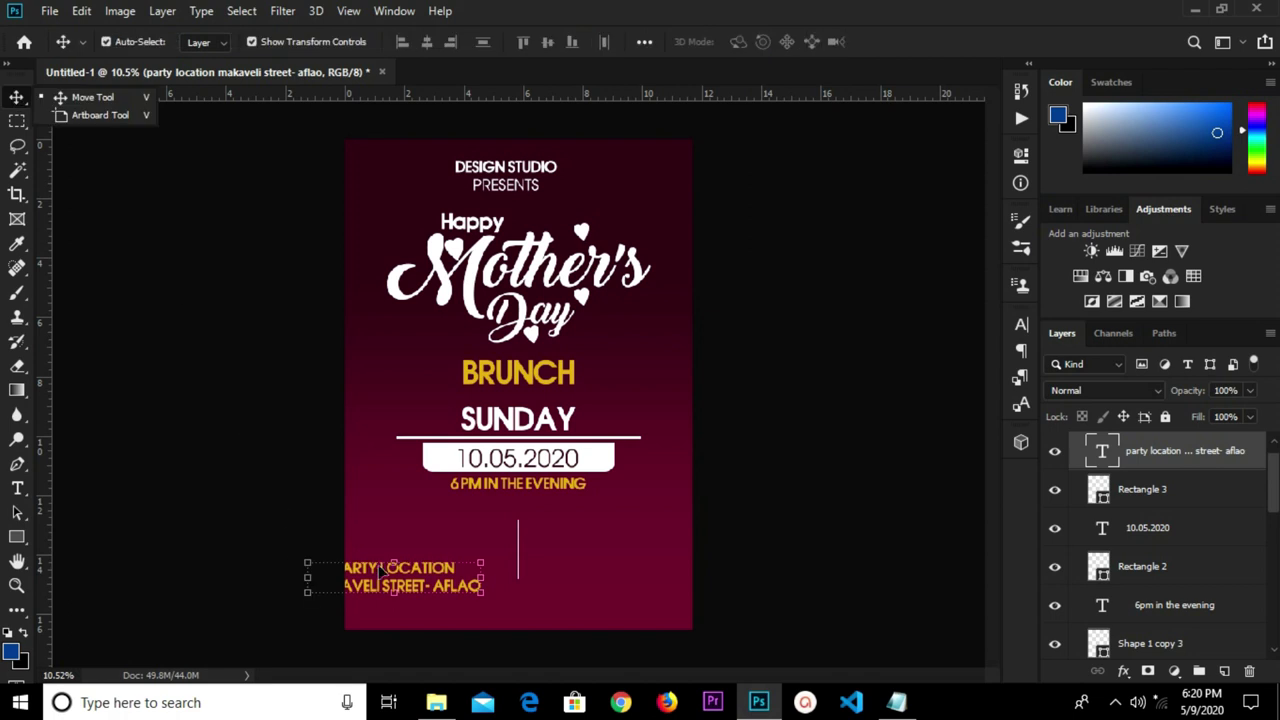
{"action": "left_click_drag", "start_coordinate": [385, 580], "coordinate": [447, 597]}
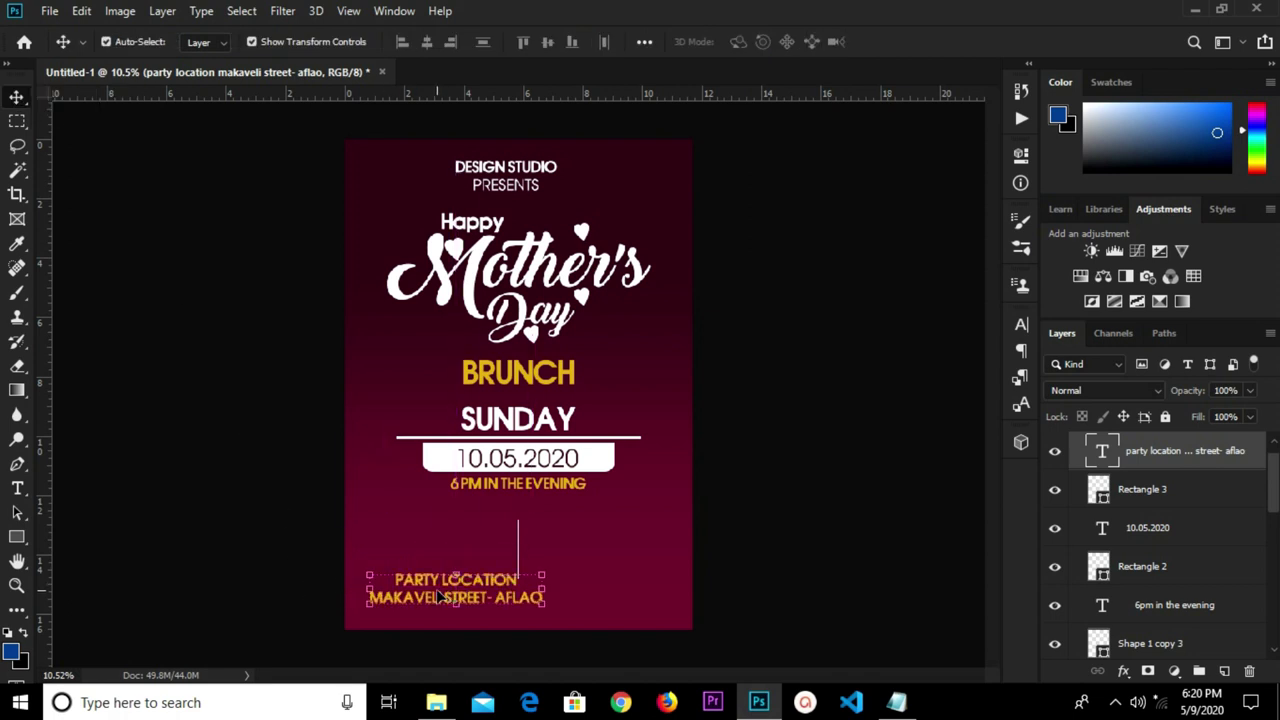
Step: Move PARTY LOCATION into its own text layer, left of the vertical line
{"action": "left_click", "coordinate": [17, 488]}
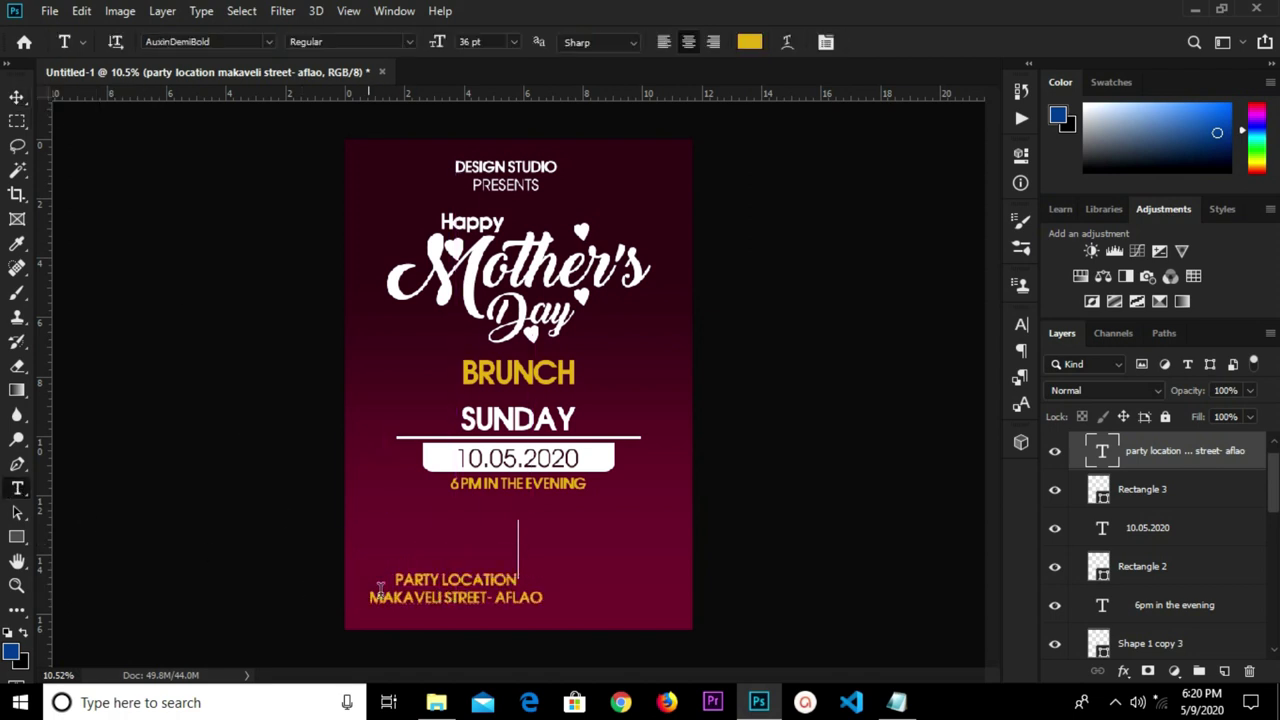
{"action": "left_click_drag", "start_coordinate": [390, 579], "coordinate": [557, 578]}
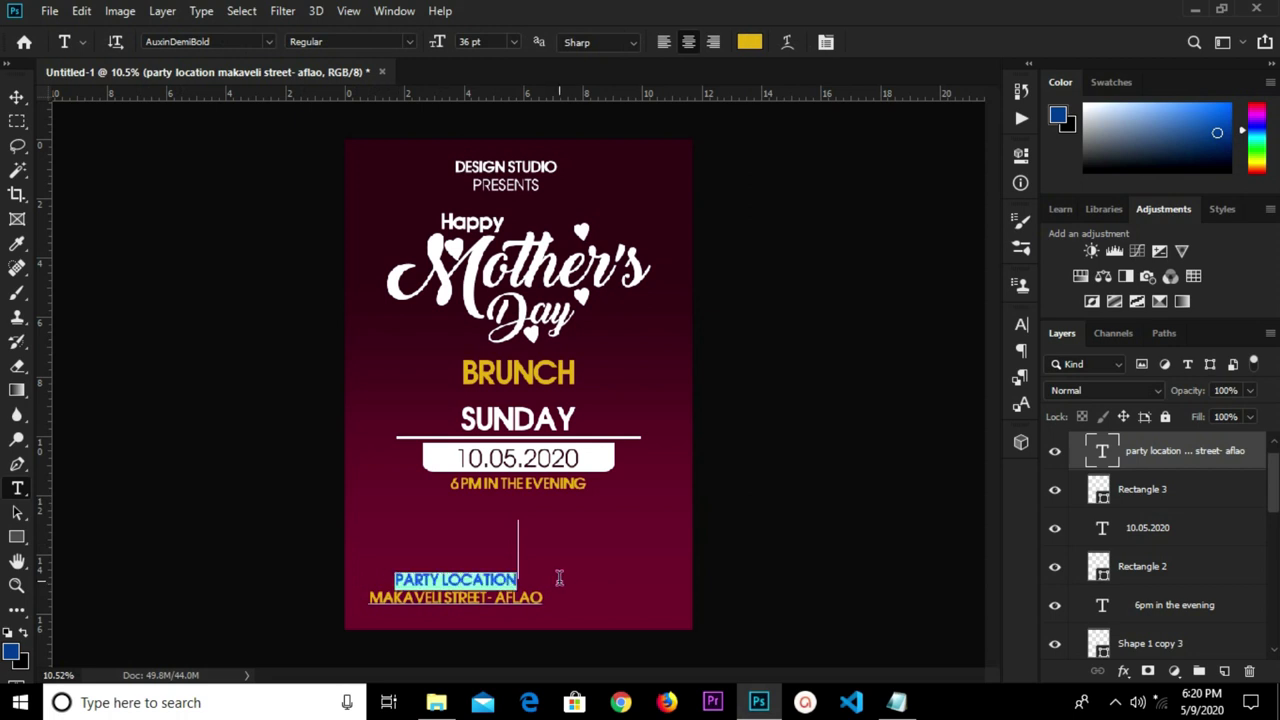
{"action": "key", "text": "BackSpace"}
{"action": "left_click", "coordinate": [898, 42]}
{"action": "left_click", "coordinate": [396, 514]}
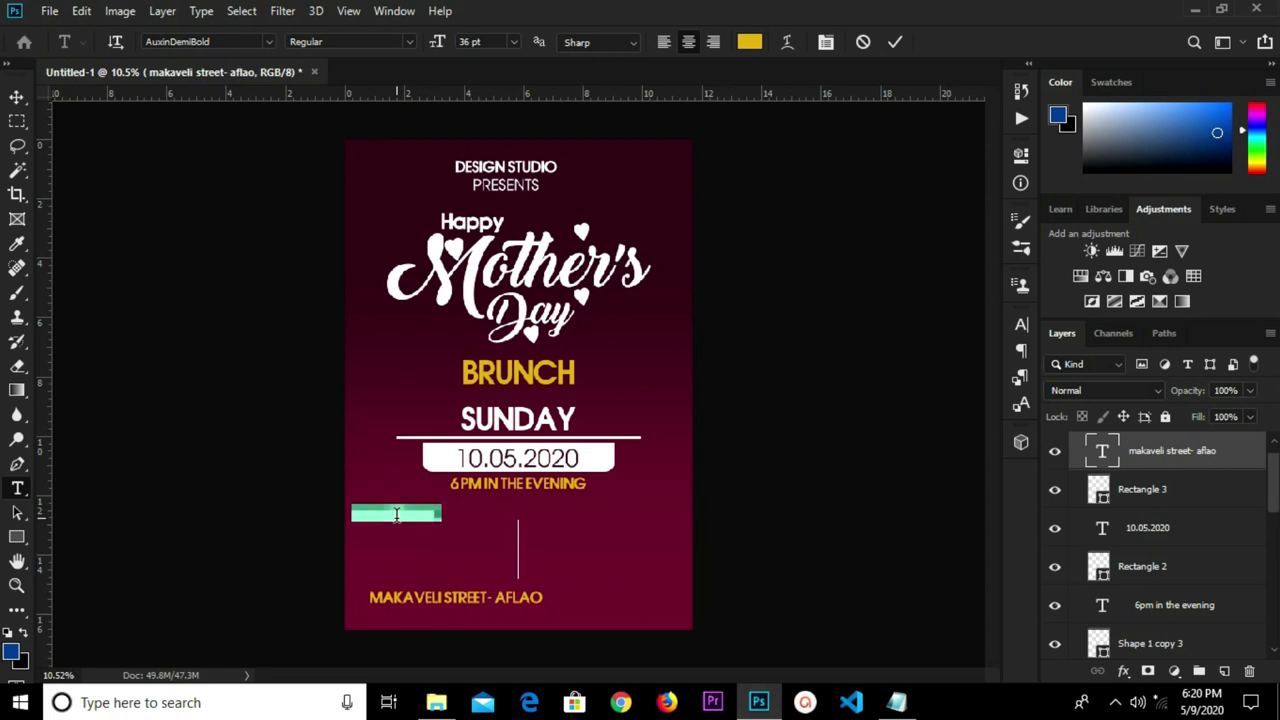
{"action": "key", "text": "ctrl+v"}
{"action": "left_click", "coordinate": [16, 96]}
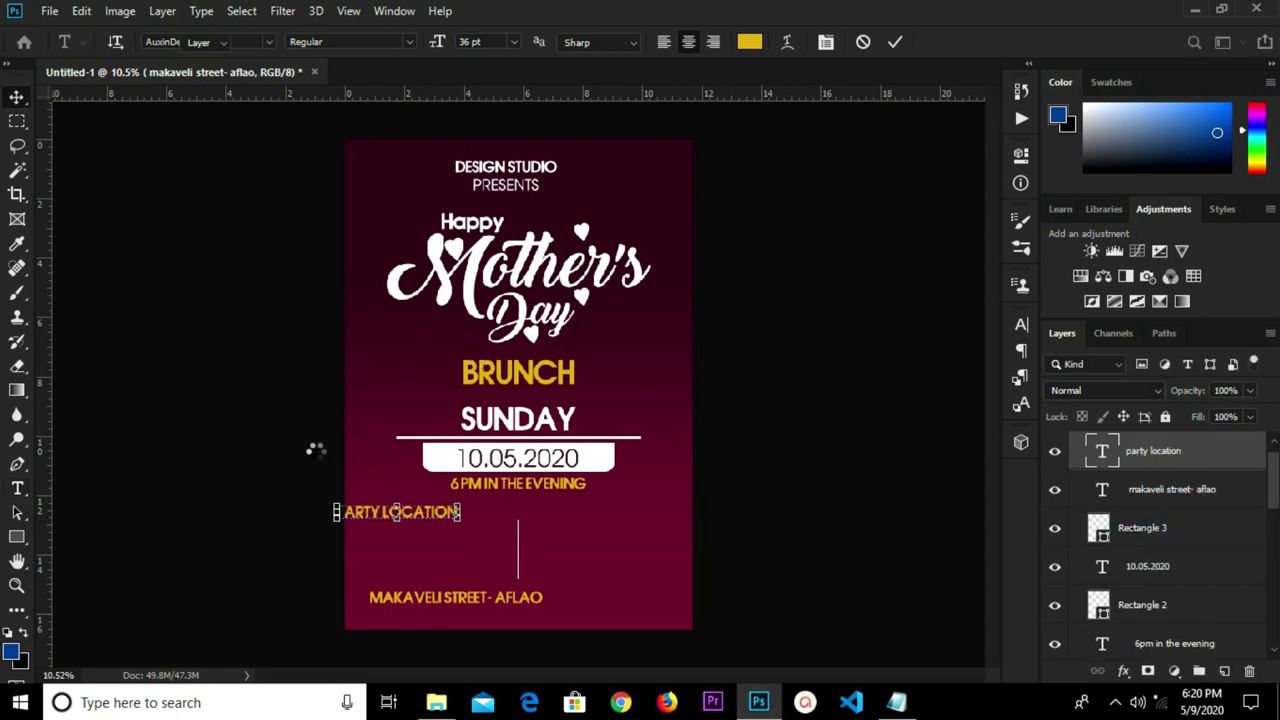
{"action": "left_click_drag", "start_coordinate": [393, 514], "coordinate": [436, 540]}
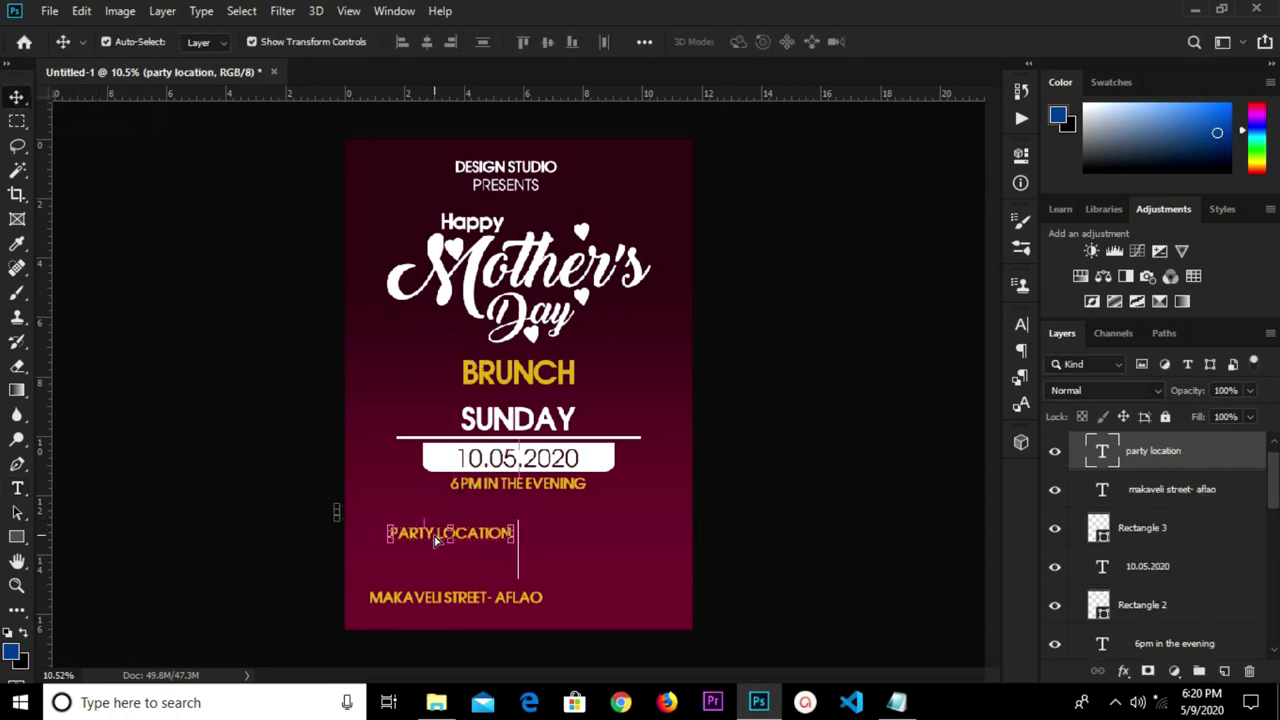
Step: Set PARTY LOCATION in Avalon Regular with Faux Bold
{"action": "left_click", "coordinate": [1021, 328]}
{"action": "type", "text": "a"}
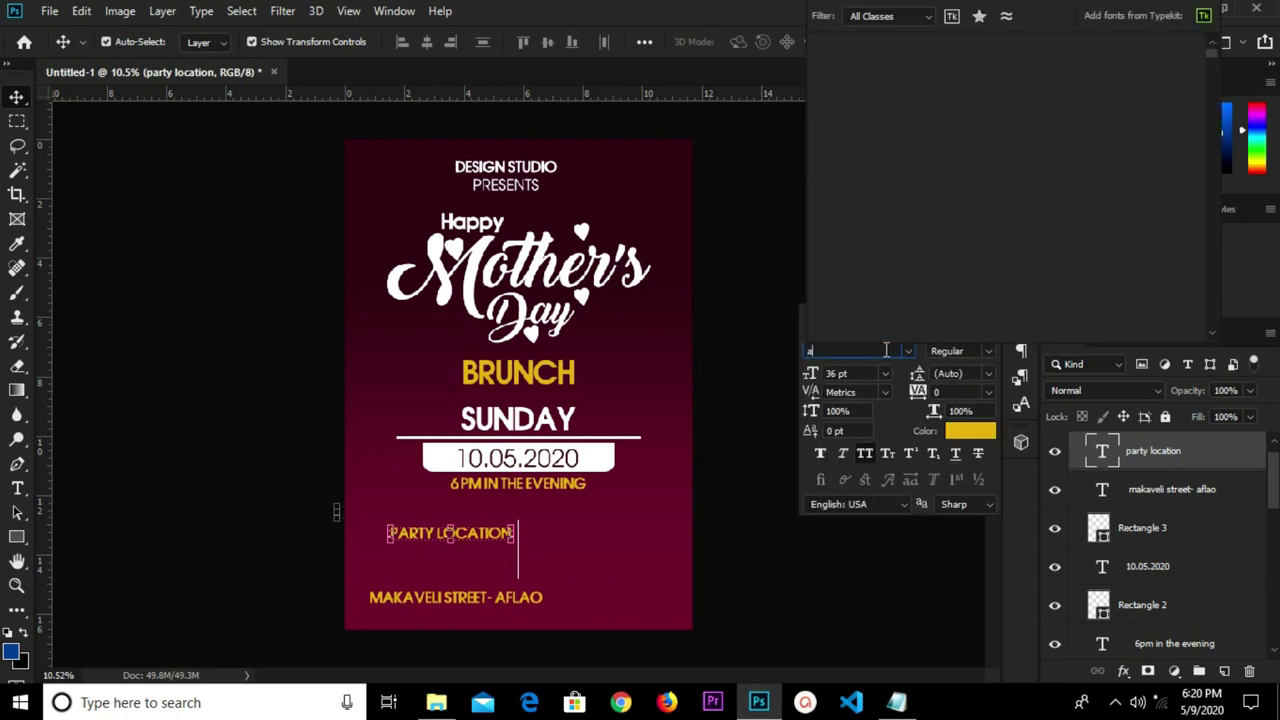
{"action": "type", "text": "valon"}
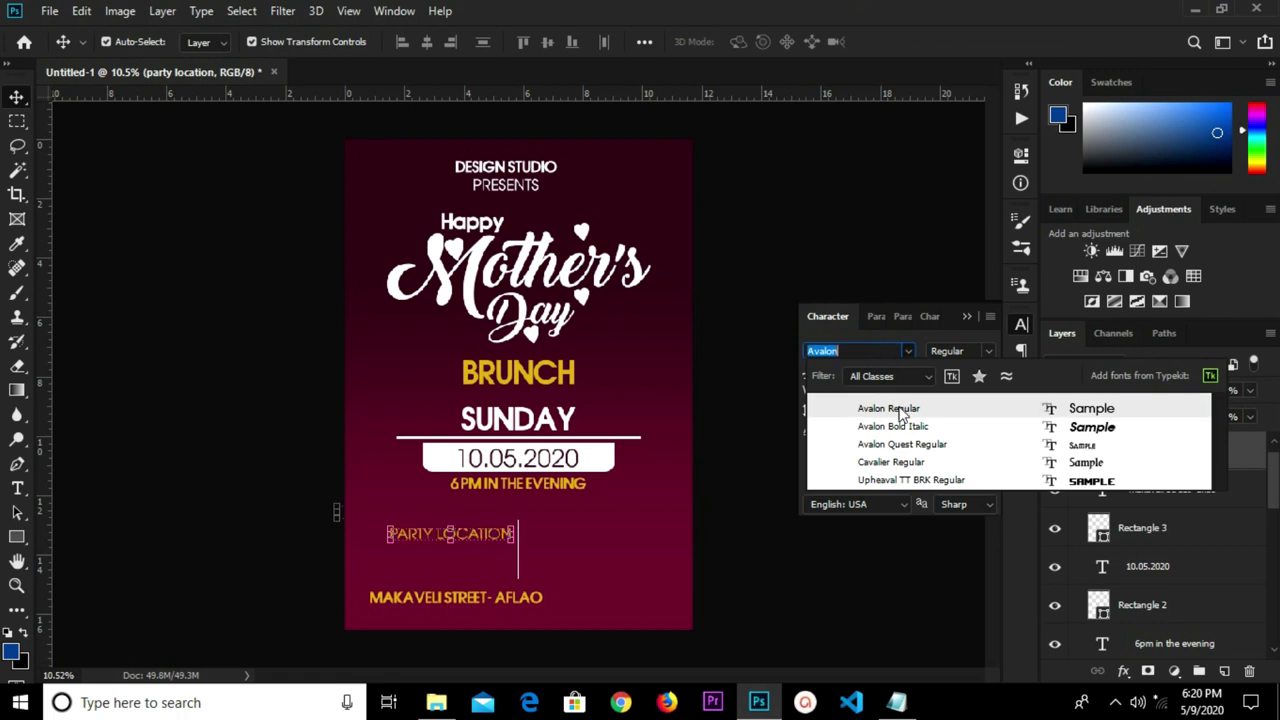
{"action": "left_click", "coordinate": [893, 408]}
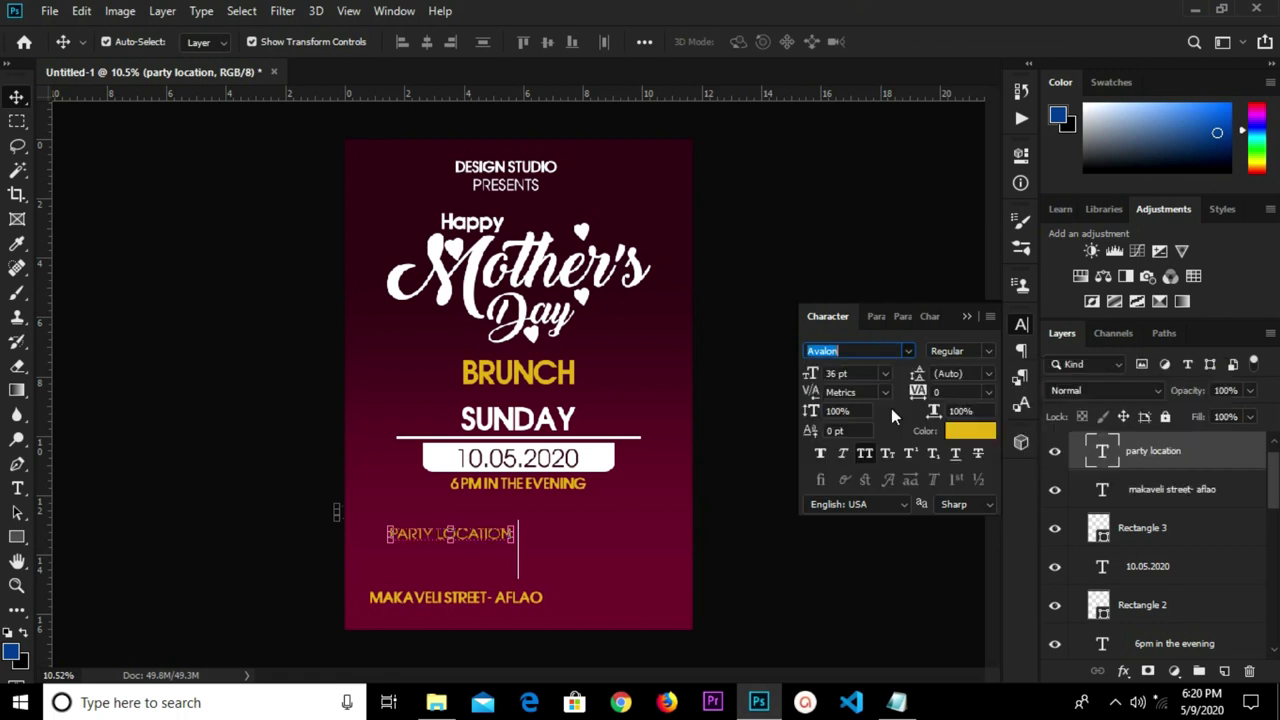
{"action": "left_click", "coordinate": [576, 566]}
{"action": "left_click", "coordinate": [440, 540]}
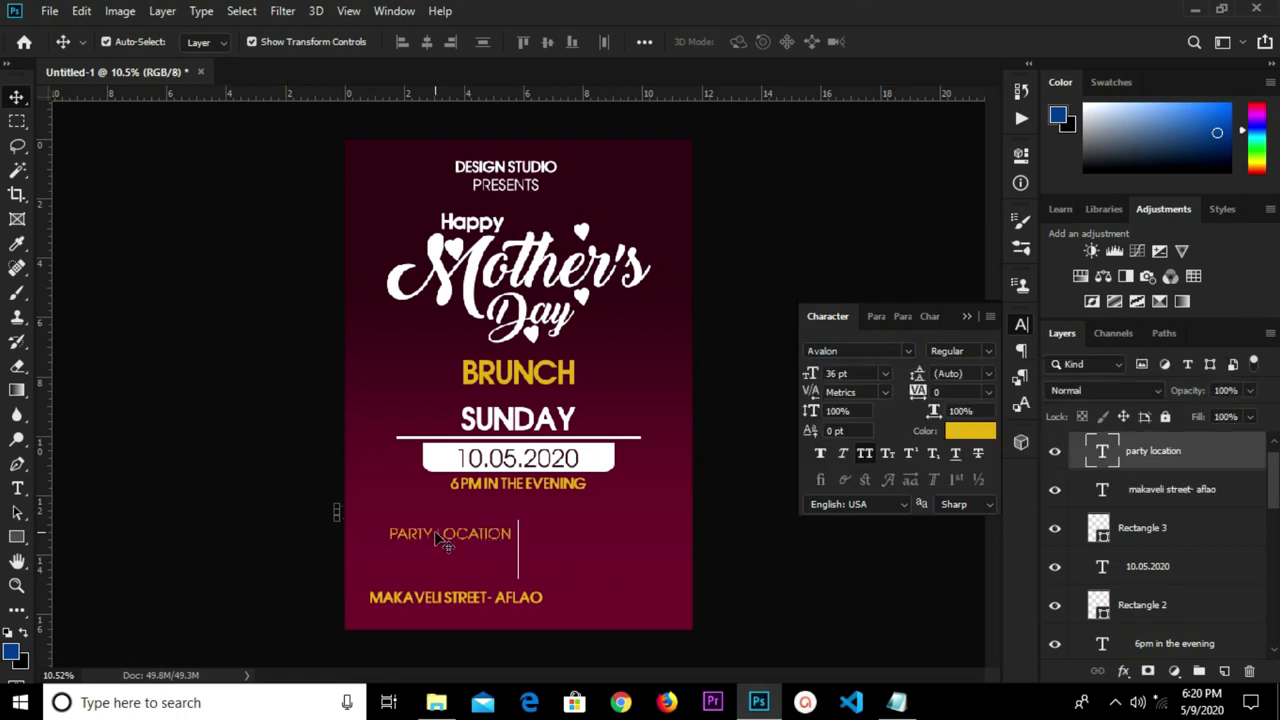
{"action": "left_click", "coordinate": [816, 453]}
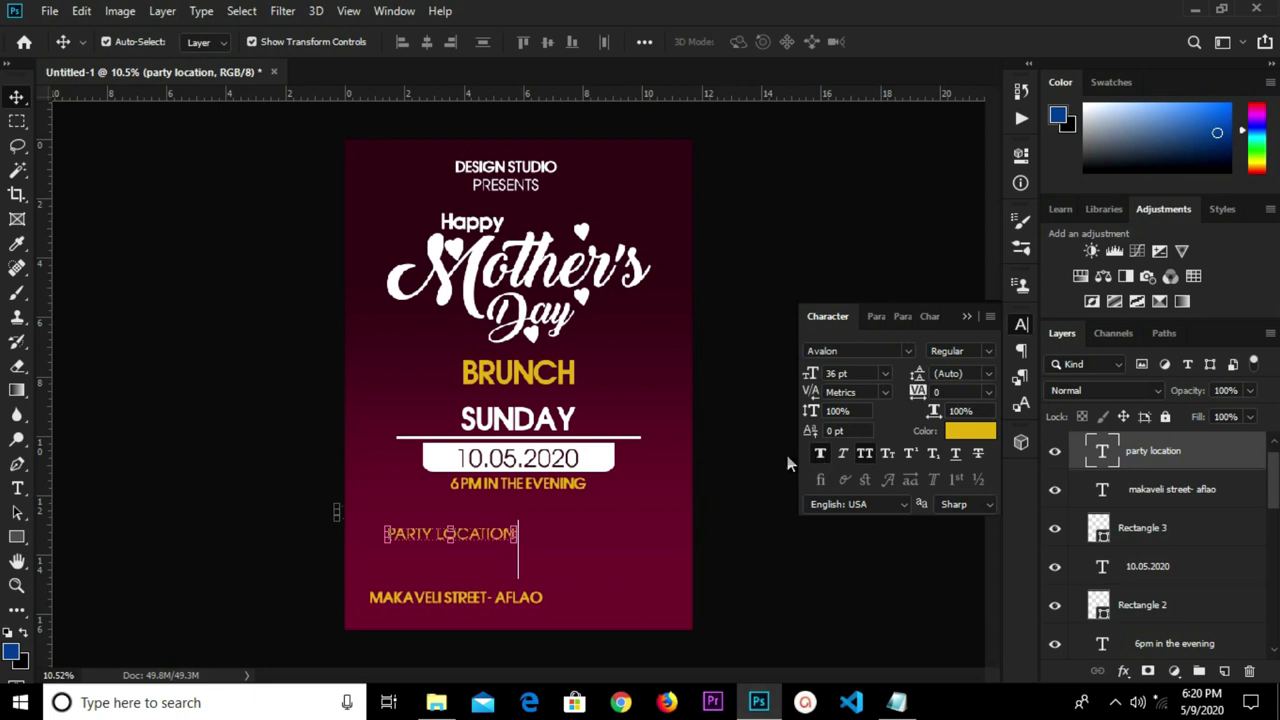
{"action": "scroll", "coordinate": [443, 549], "scroll_direction": "up", "scroll_amount": 2}
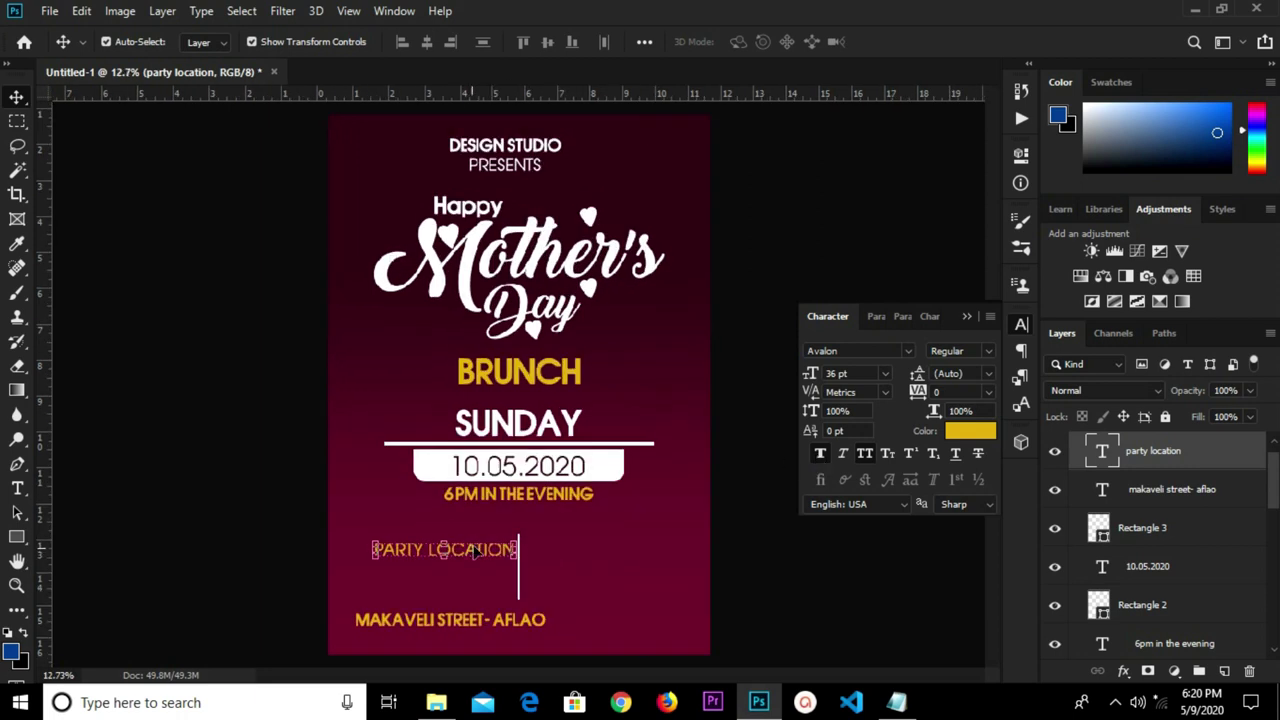
Step: Add a colon after PARTY LOCATION and move MAKAVELI STREET- AFLAO up beneath it
{"action": "left_click", "coordinate": [17, 488]}
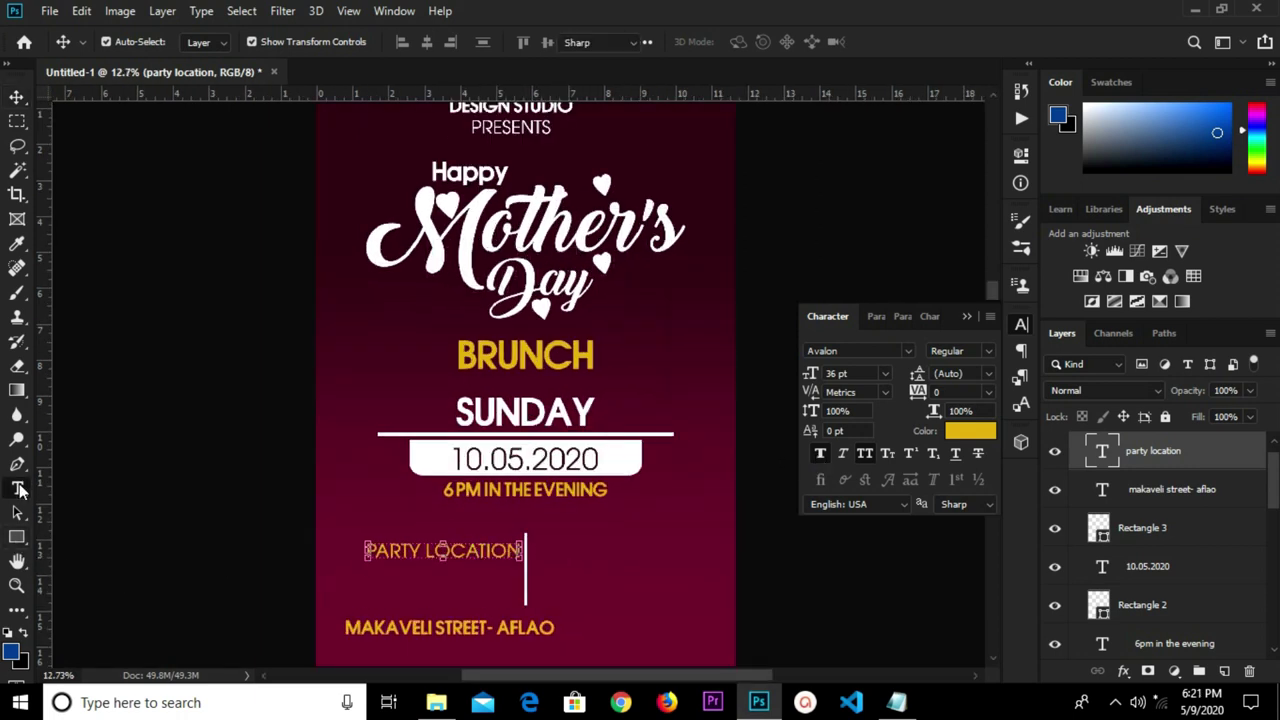
{"action": "left_click", "coordinate": [507, 553]}
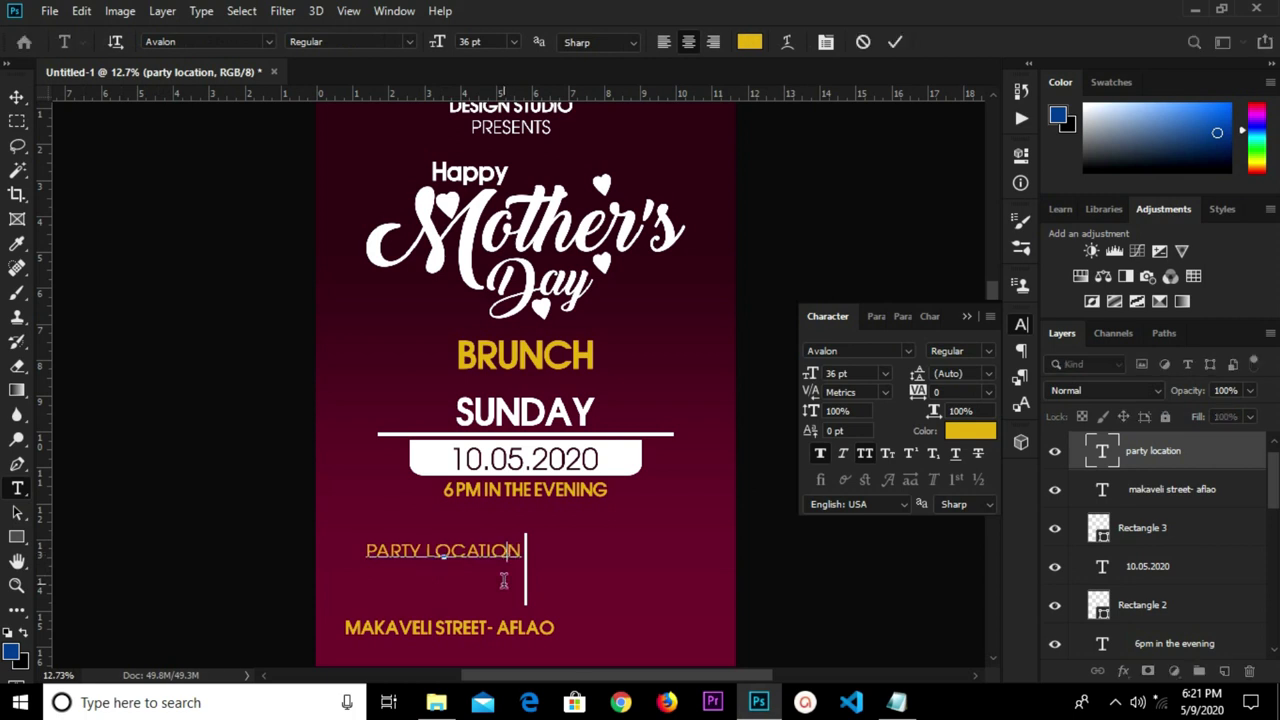
{"action": "type", "text": ":"}
{"action": "left_click", "coordinate": [894, 42]}
{"action": "left_click", "coordinate": [17, 97]}
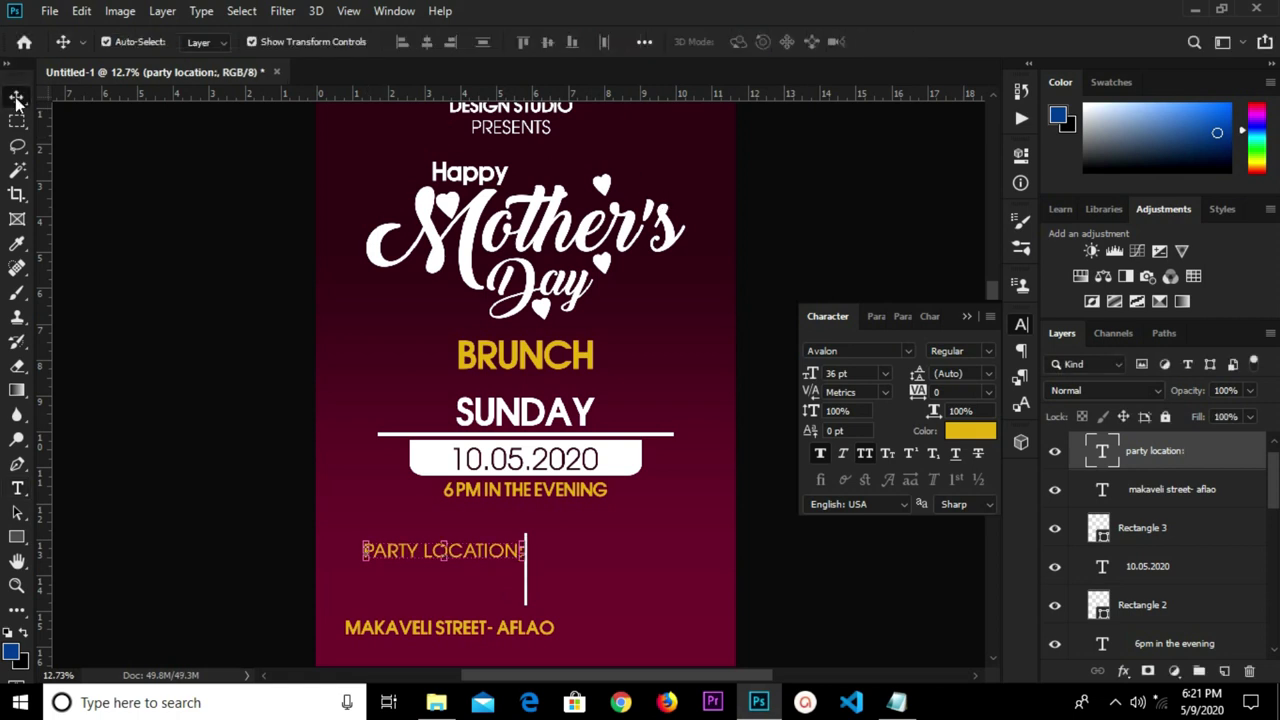
{"action": "left_click_drag", "start_coordinate": [432, 632], "coordinate": [405, 577]}
Step: Set MAKAVELI STREET- AFLAO to 30 pt and shift it under PARTY LOCATION:
{"action": "left_click", "coordinate": [884, 372]}
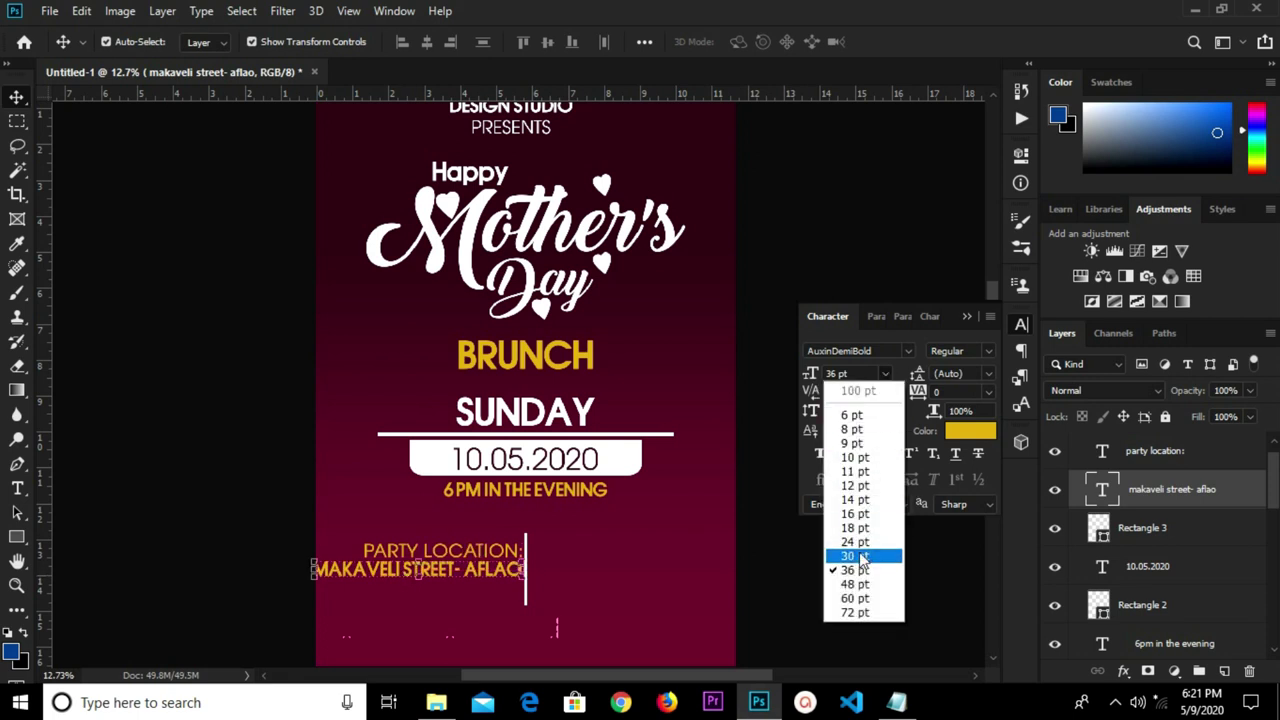
{"action": "left_click", "coordinate": [830, 556]}
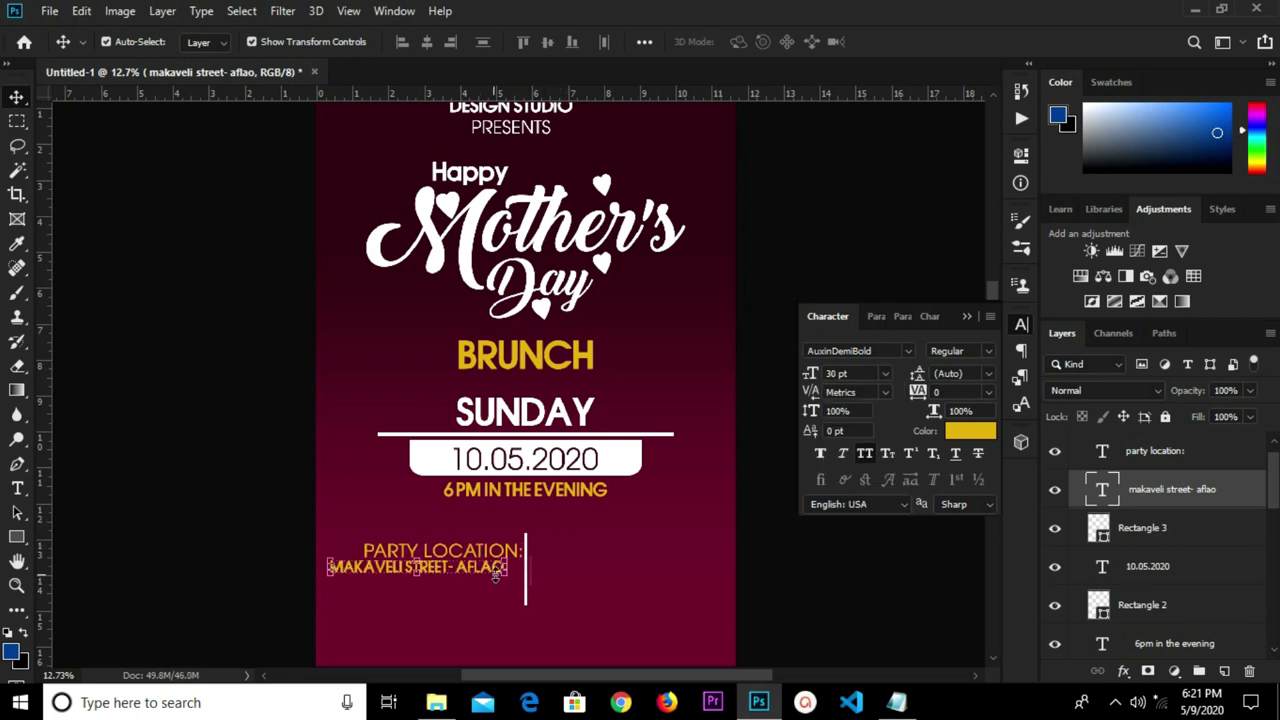
{"action": "scroll", "coordinate": [495, 577], "scroll_direction": "up", "scroll_amount": 2}
{"action": "left_click_drag", "start_coordinate": [470, 576], "coordinate": [491, 577]}
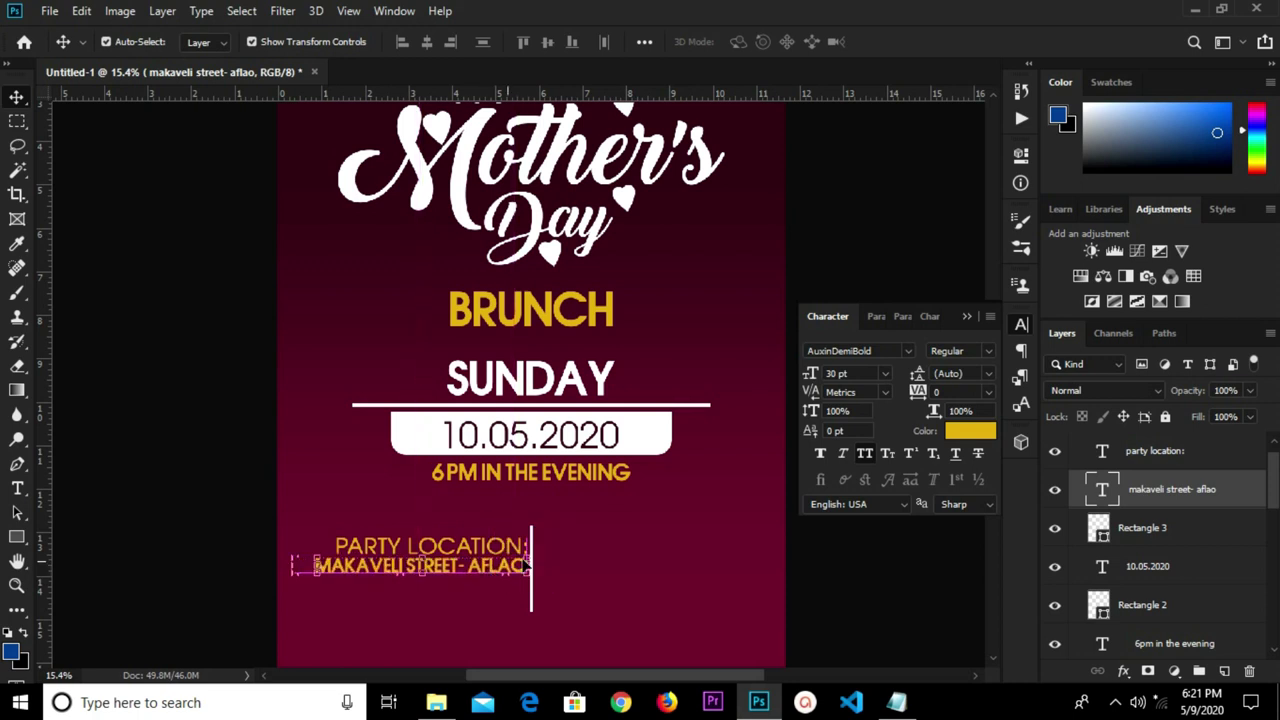
{"action": "left_click", "coordinate": [787, 612]}
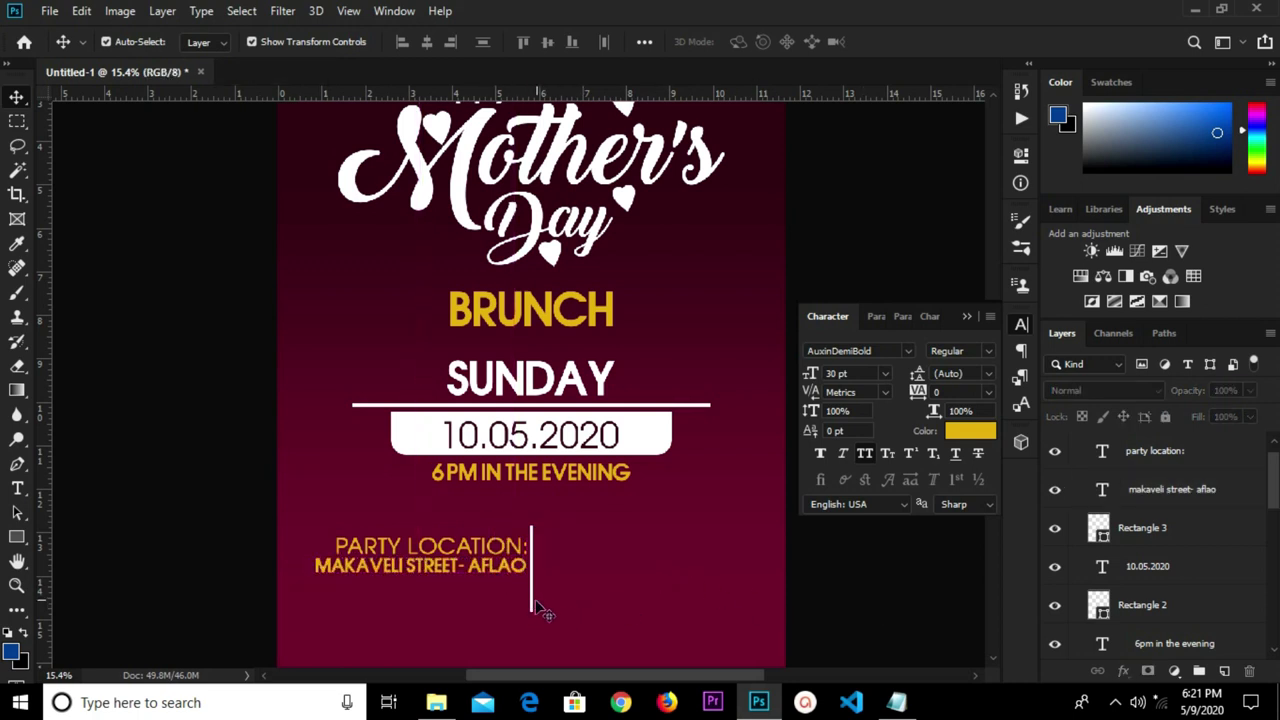
Step: Shorten the vertical white bar, Rectangle 3, so it spans both location lines
{"action": "left_click", "coordinate": [533, 607]}
{"action": "scroll", "coordinate": [534, 609], "scroll_direction": "up", "scroll_amount": 3}
{"action": "scroll", "coordinate": [531, 625], "scroll_direction": "up", "scroll_amount": 2}
{"action": "left_click_drag", "start_coordinate": [537, 602], "coordinate": [537, 516]}
{"action": "left_click", "coordinate": [897, 44]}
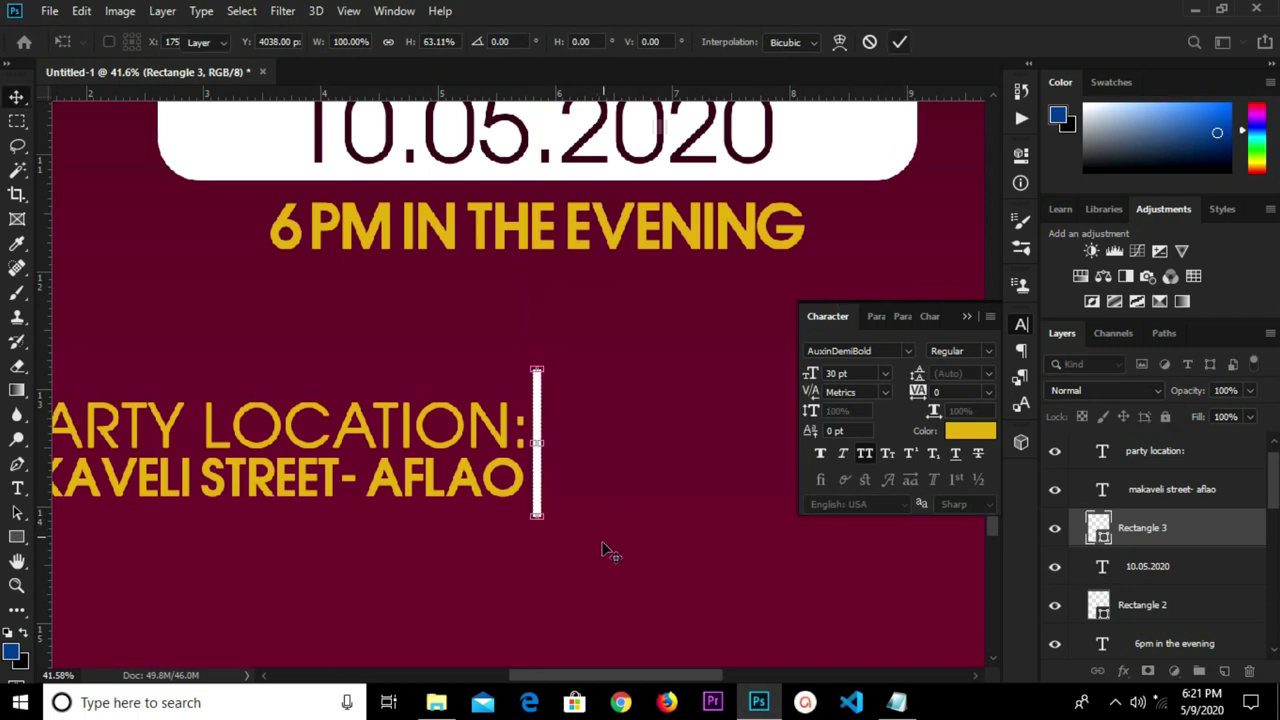
{"action": "scroll", "coordinate": [600, 500], "scroll_direction": "down", "scroll_amount": 3}
{"action": "scroll", "coordinate": [587, 525], "scroll_direction": "down", "scroll_amount": 2}
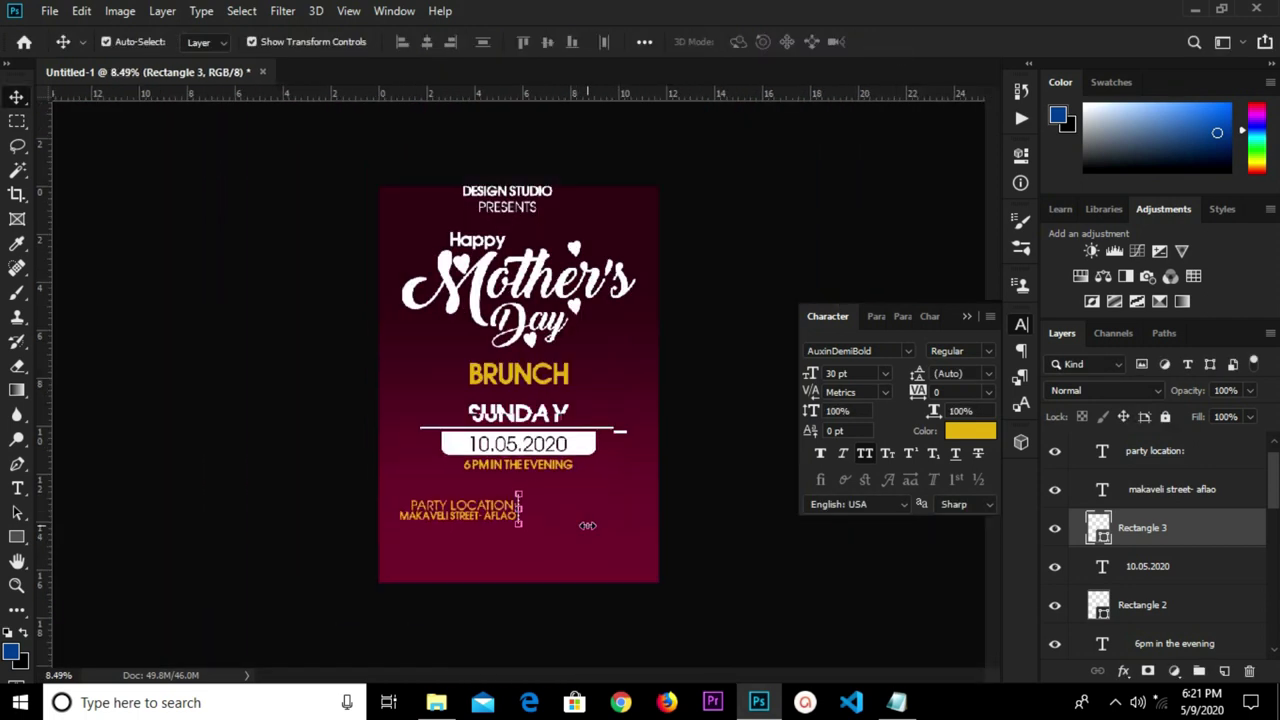
{"action": "left_click", "coordinate": [700, 558]}
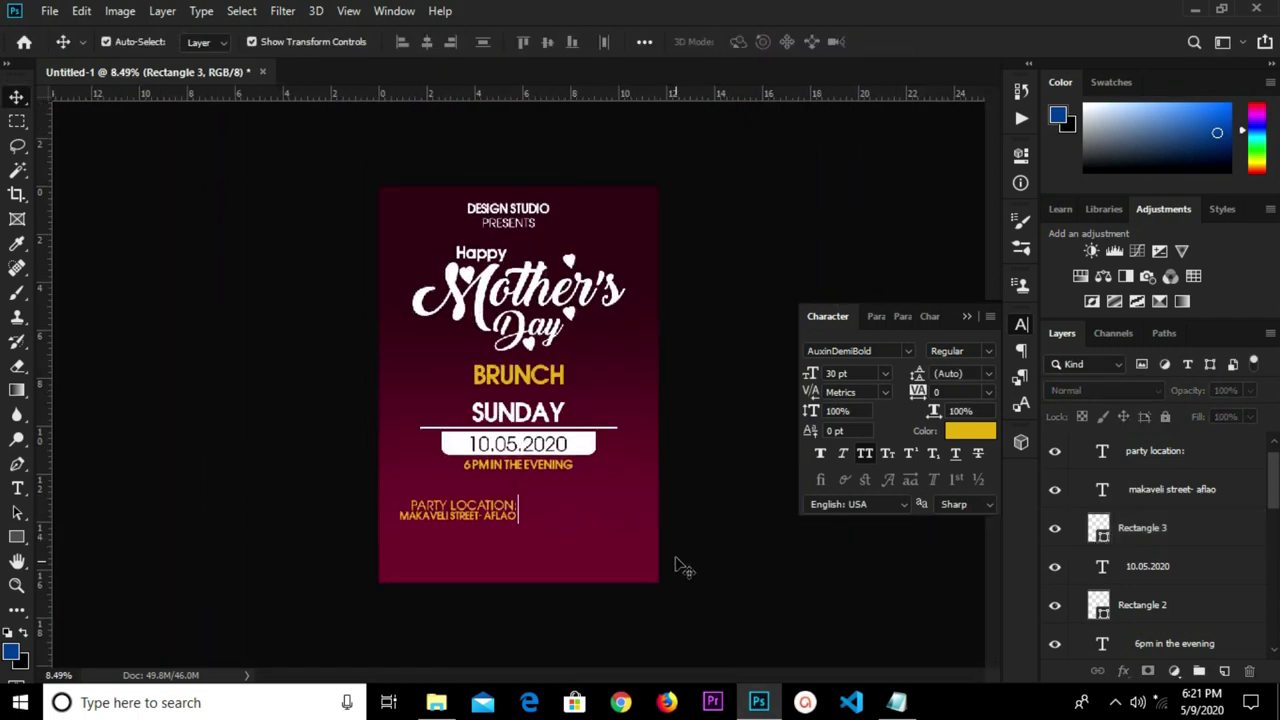
Step: Colour the street text white (#ffffff)
{"action": "left_click", "coordinate": [495, 520]}
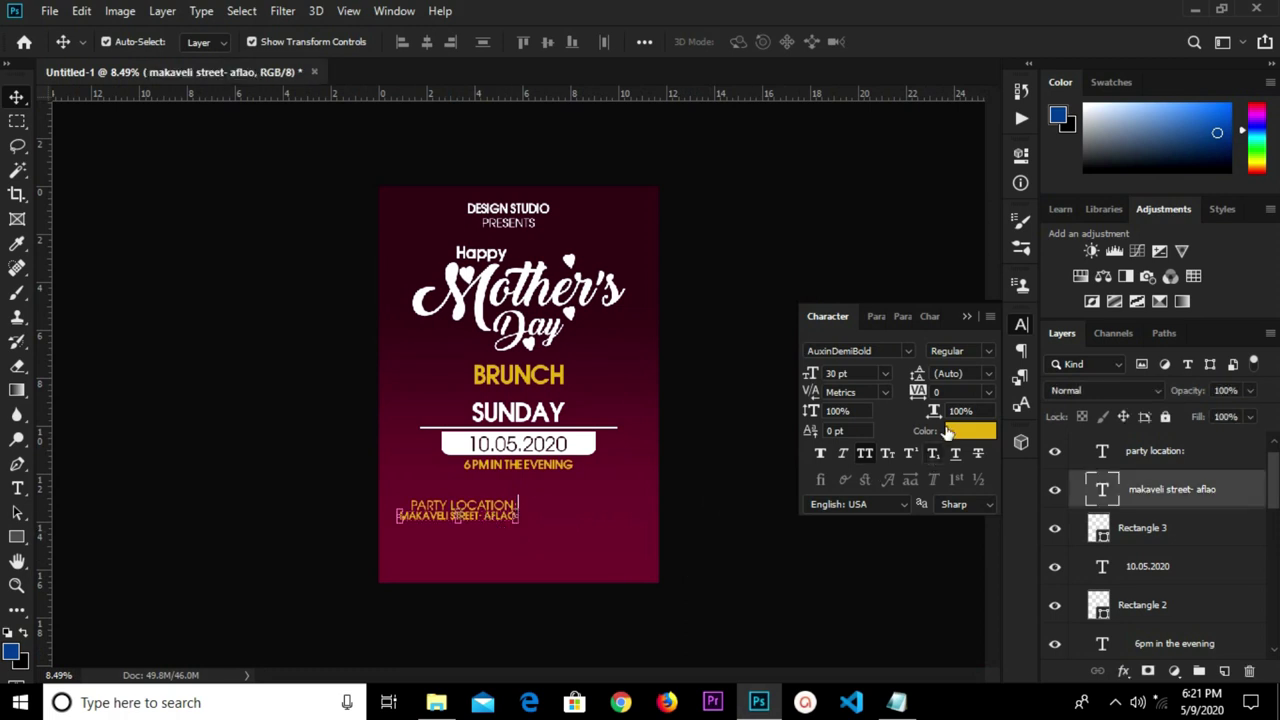
{"action": "left_click", "coordinate": [958, 433]}
{"action": "type", "text": "ffffff"}
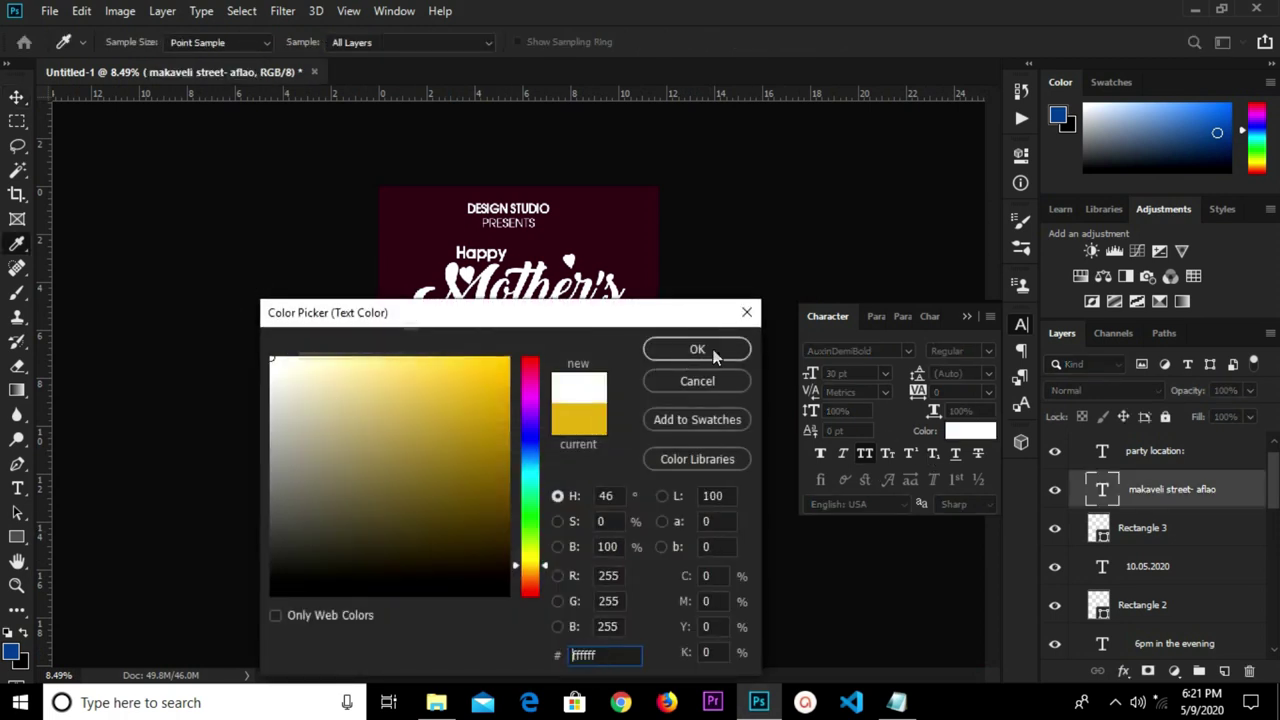
{"action": "key", "text": "Return"}
{"action": "left_click", "coordinate": [712, 525]}
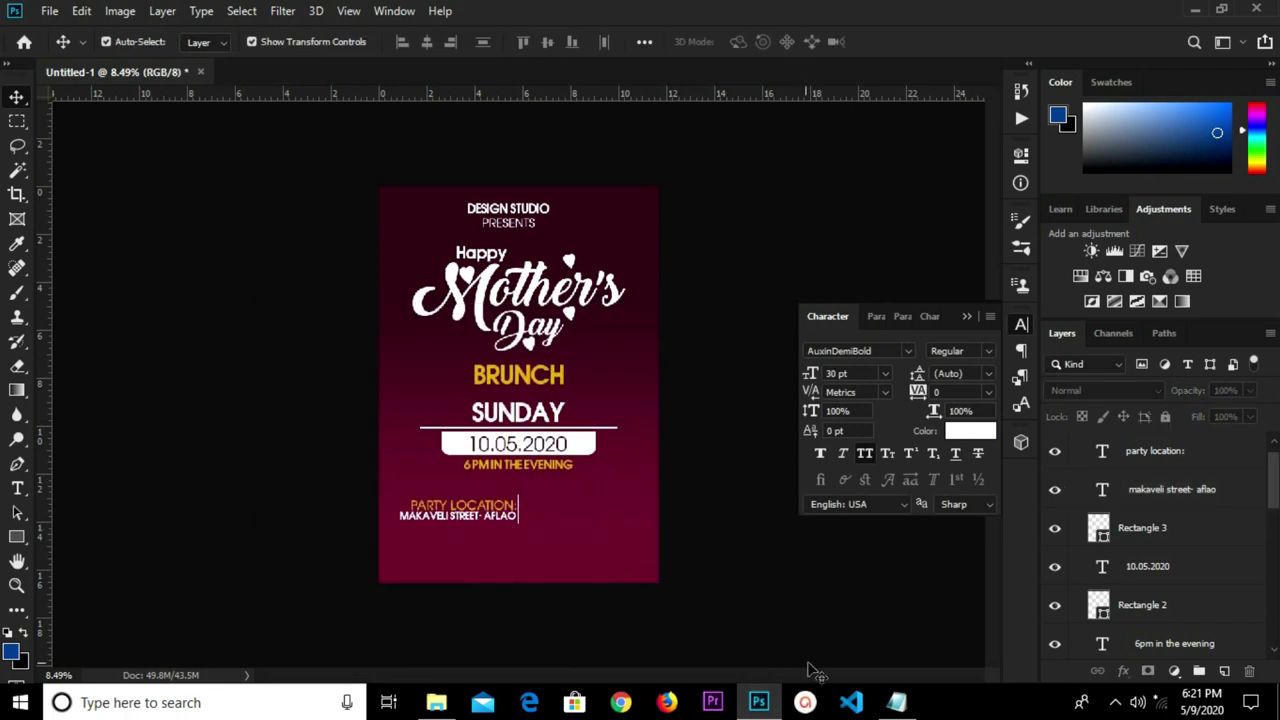
Step: Copy the HOSTED / DESIGN STUDIO lines from the Notepad notes, then zoom in slightly on the Photoshop poster
{"action": "left_click", "coordinate": [897, 702]}
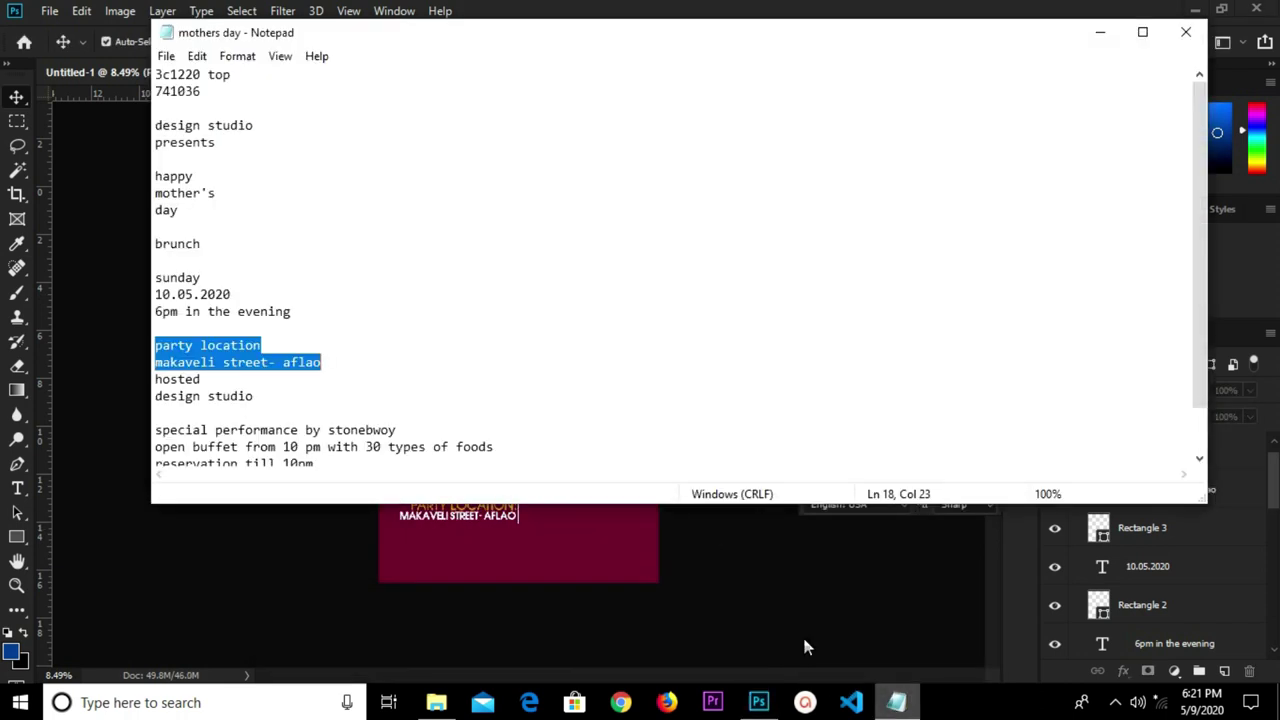
{"action": "left_click_drag", "start_coordinate": [222, 384], "coordinate": [257, 398]}
{"action": "right_click", "coordinate": [218, 390]}
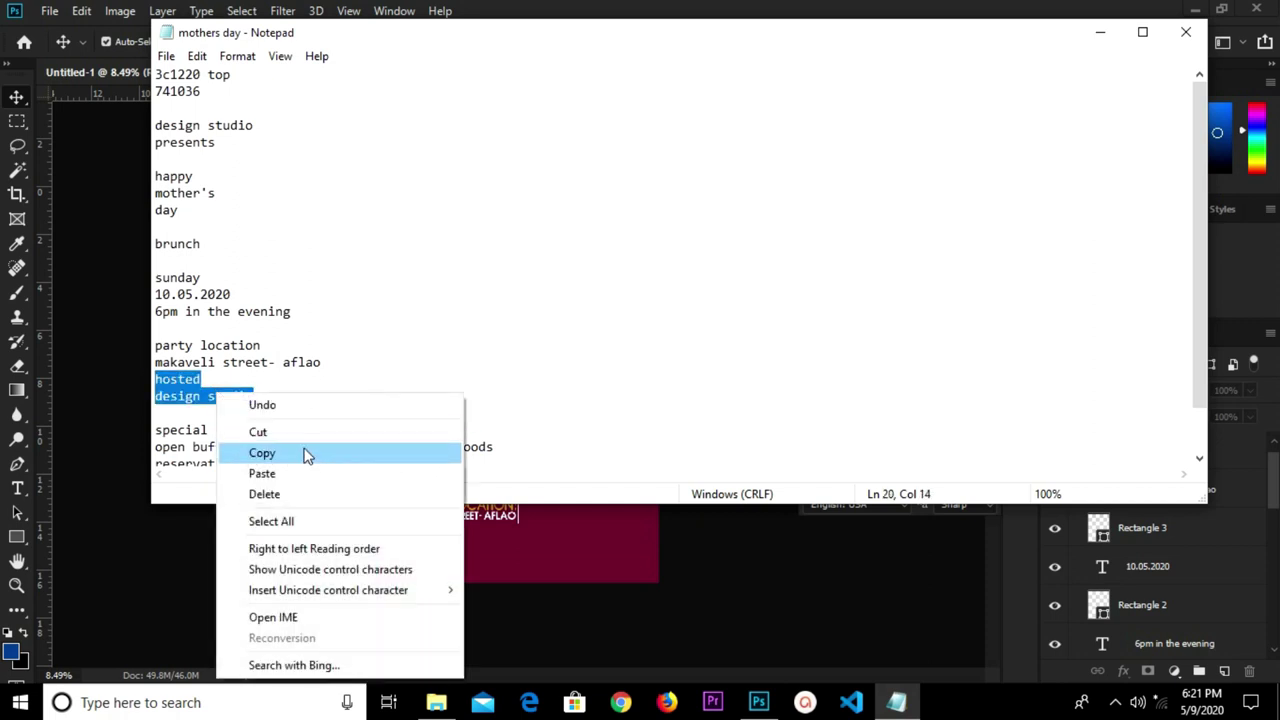
{"action": "left_click", "coordinate": [265, 451]}
{"action": "left_click", "coordinate": [558, 582]}
{"action": "key", "text": "ctrl+plus"}
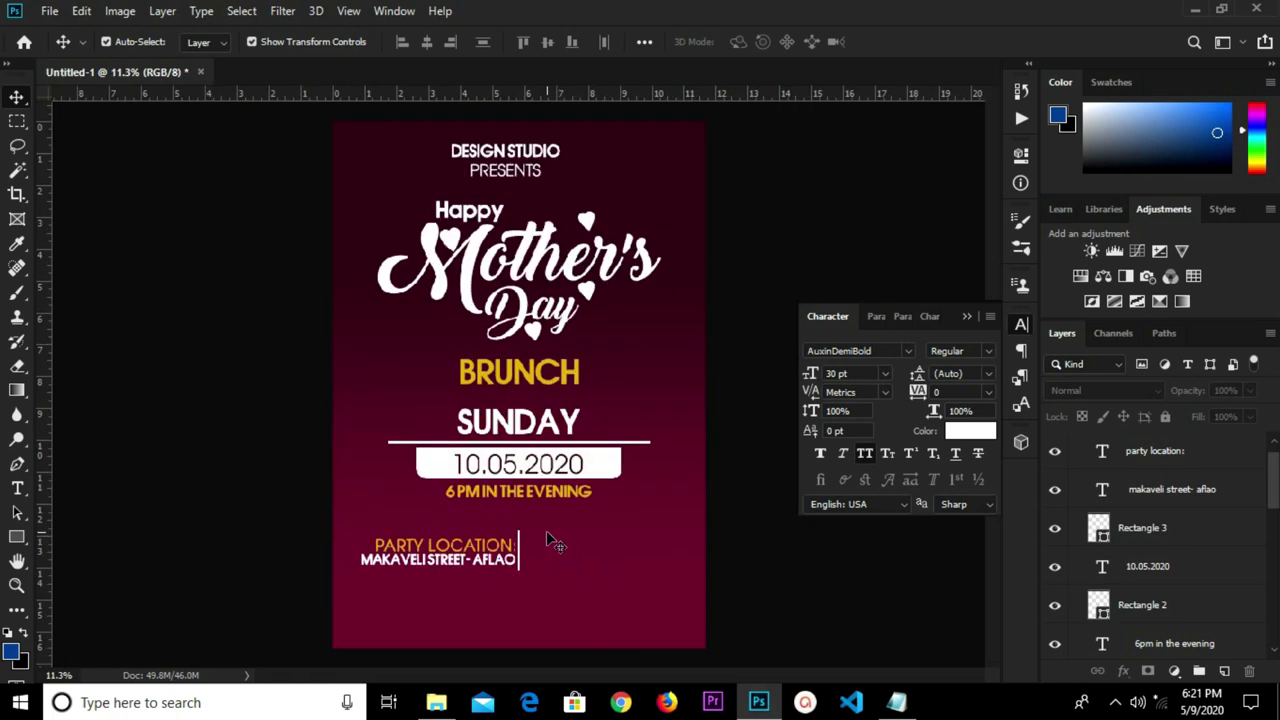
Step: Paste the HOSTED DESIGN STUDIO text, shift it right, and delete HOSTED to leave DESIGN STUDIO
{"action": "key", "text": "t"}
{"action": "left_click", "coordinate": [541, 543]}
{"action": "key", "text": "ctrl+v"}
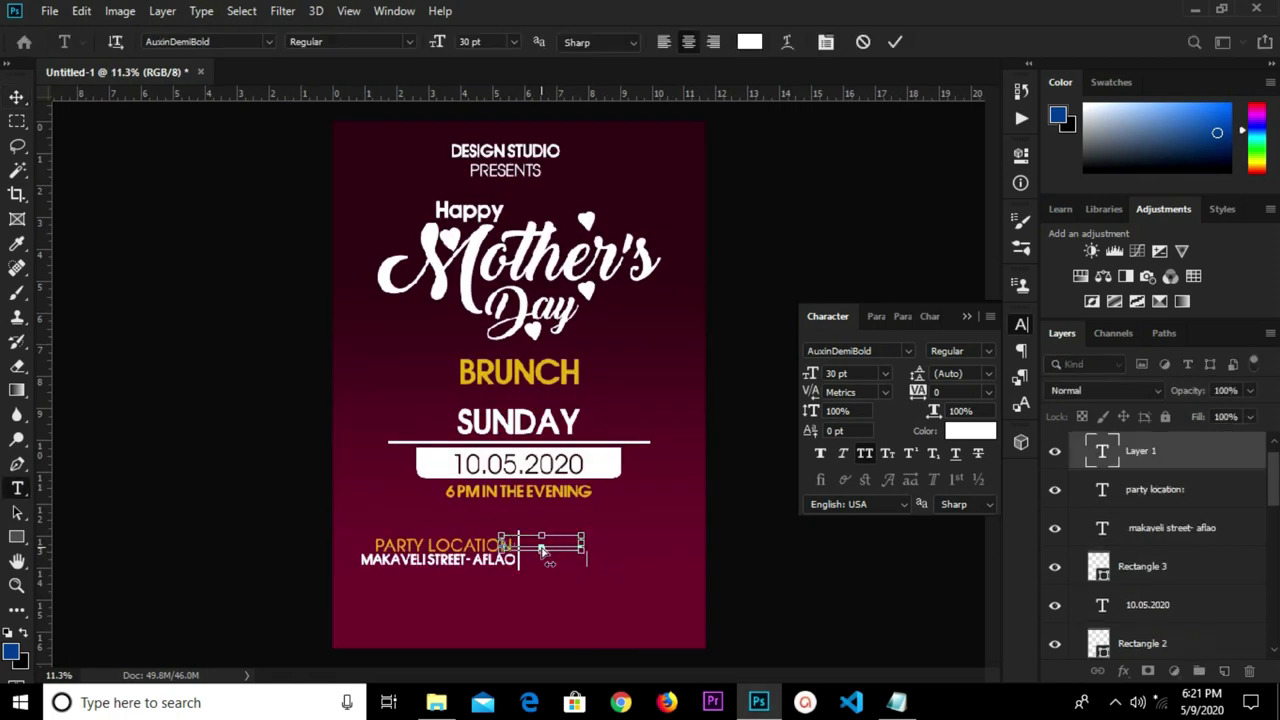
{"action": "left_click", "coordinate": [16, 97]}
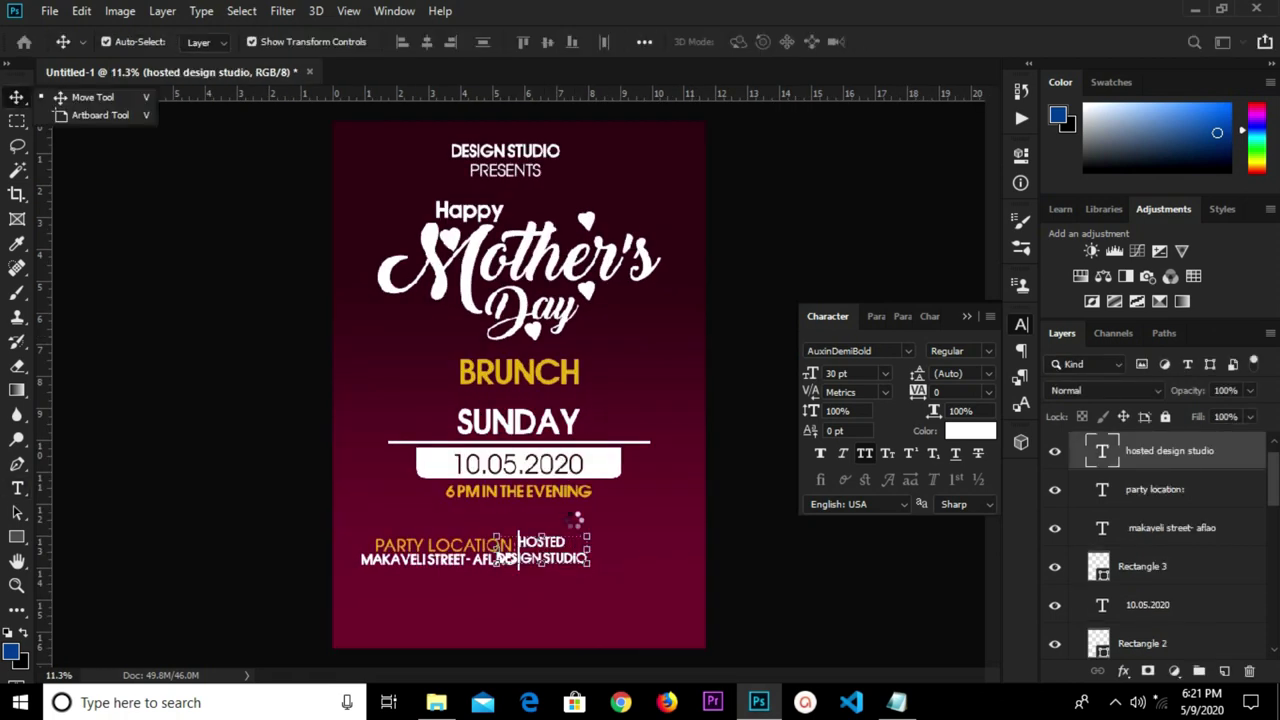
{"action": "left_click_drag", "start_coordinate": [554, 556], "coordinate": [622, 543]}
{"action": "key", "text": "t"}
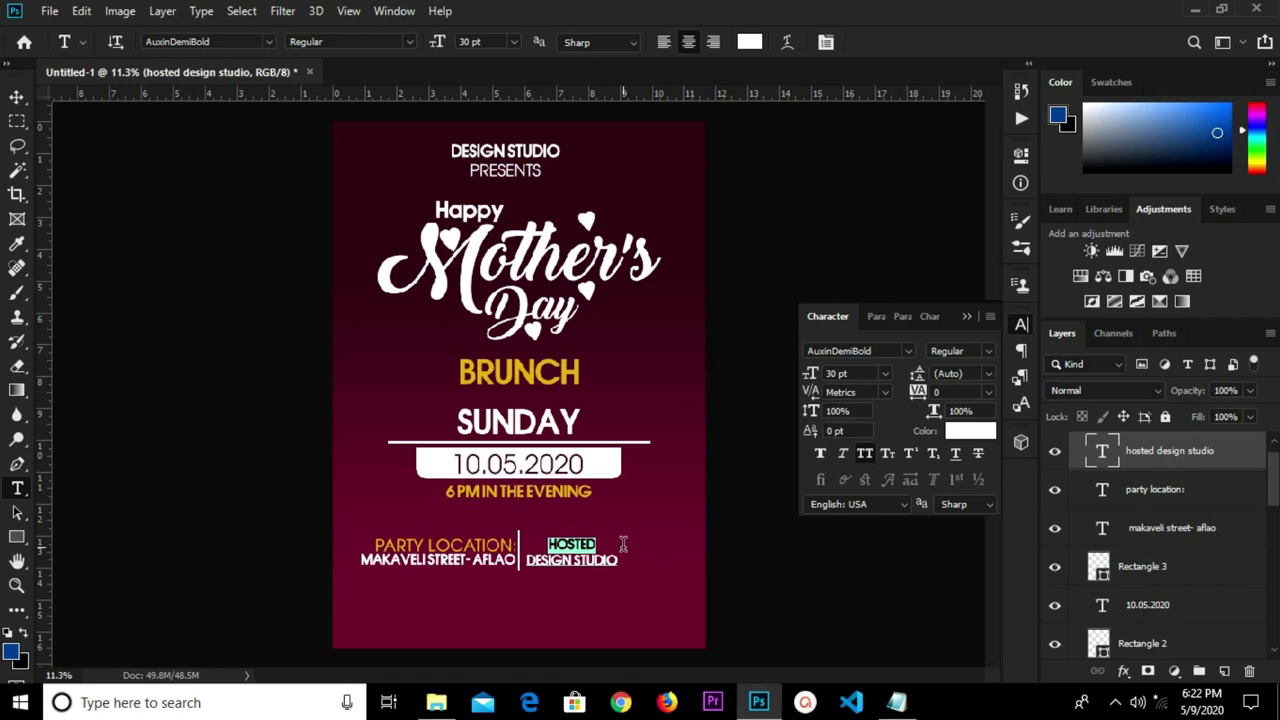
{"action": "key", "text": "BackSpace"}
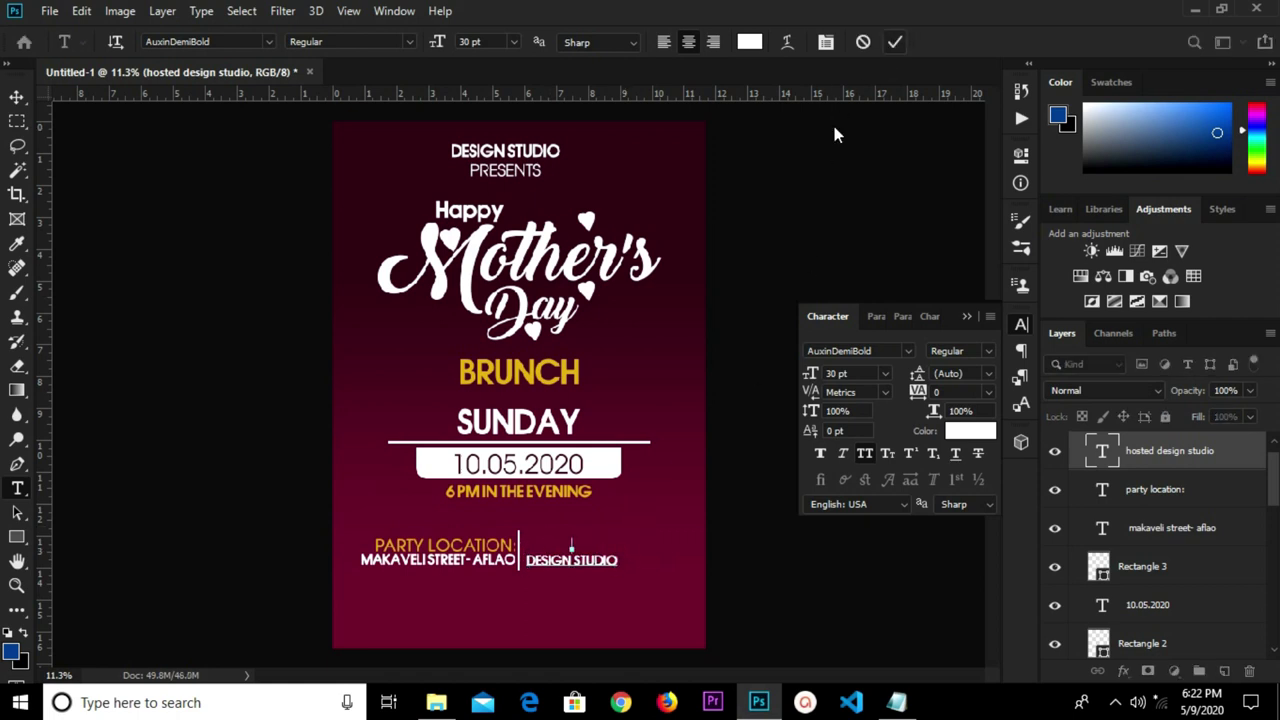
{"action": "left_click", "coordinate": [570, 520]}
Step: Add a separate HOSTED text layer above, coloured gold sampled from BRUNCH
{"action": "left_click", "coordinate": [571, 519]}
{"action": "key", "text": "BackSpace"}
{"action": "key", "text": "ctrl+v"}
{"action": "left_click", "coordinate": [895, 43]}
{"action": "left_click", "coordinate": [752, 44]}
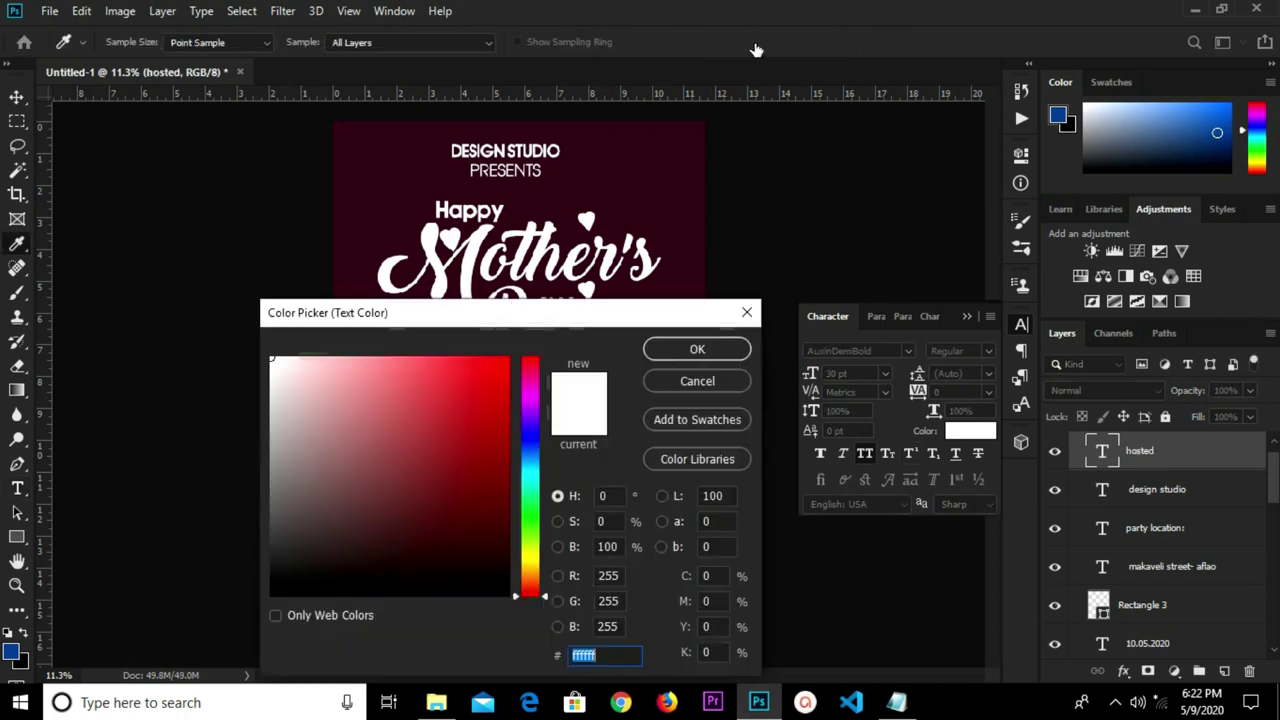
{"action": "left_click_drag", "start_coordinate": [577, 322], "coordinate": [551, 452]}
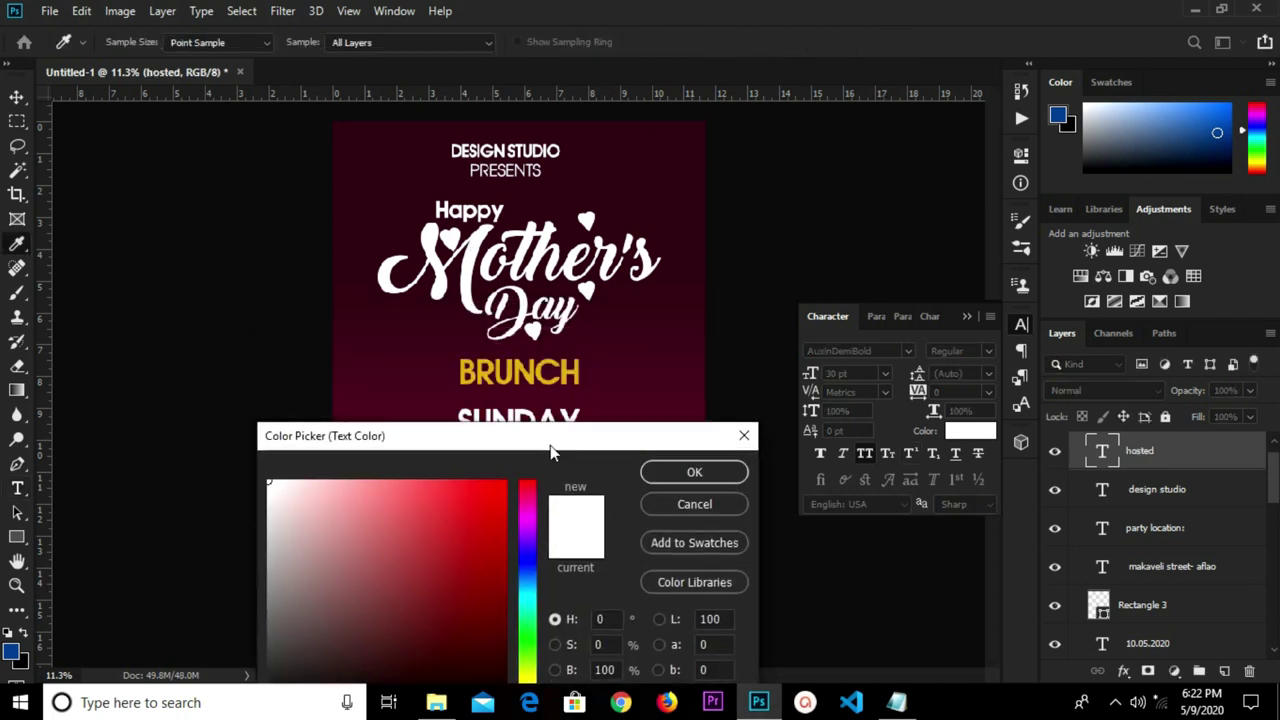
{"action": "left_click", "coordinate": [548, 368]}
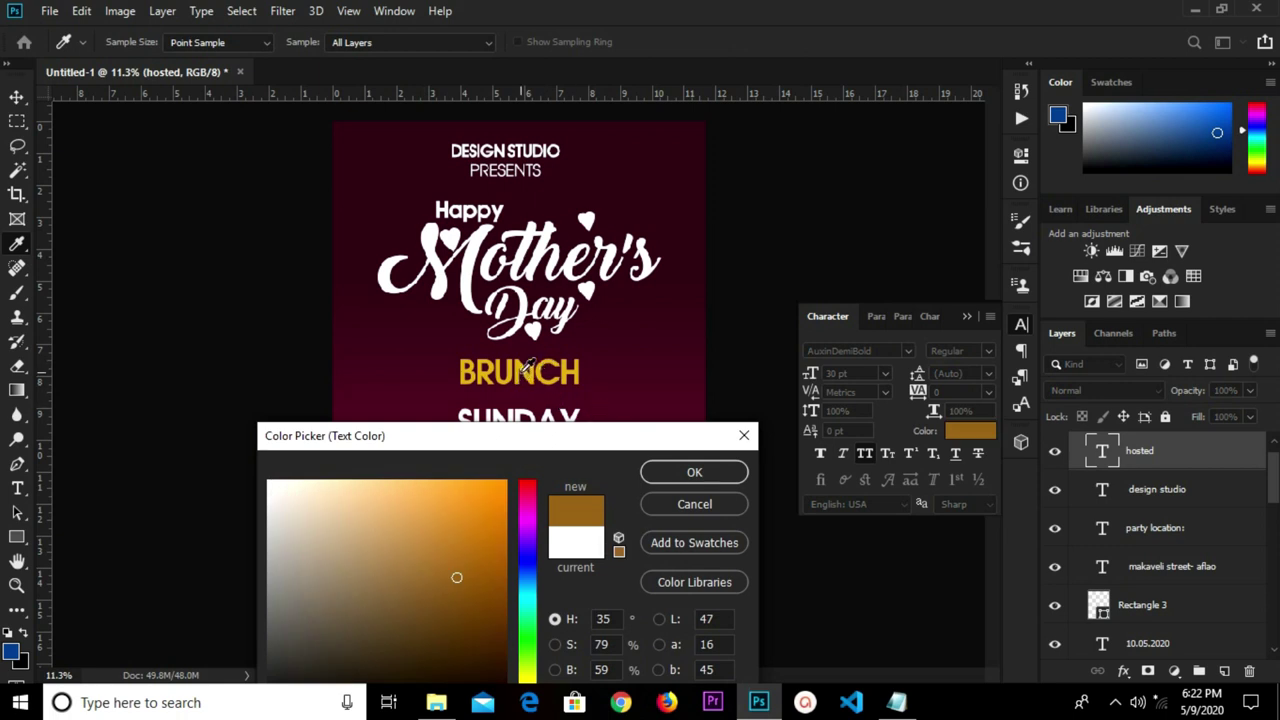
{"action": "left_click", "coordinate": [540, 372]}
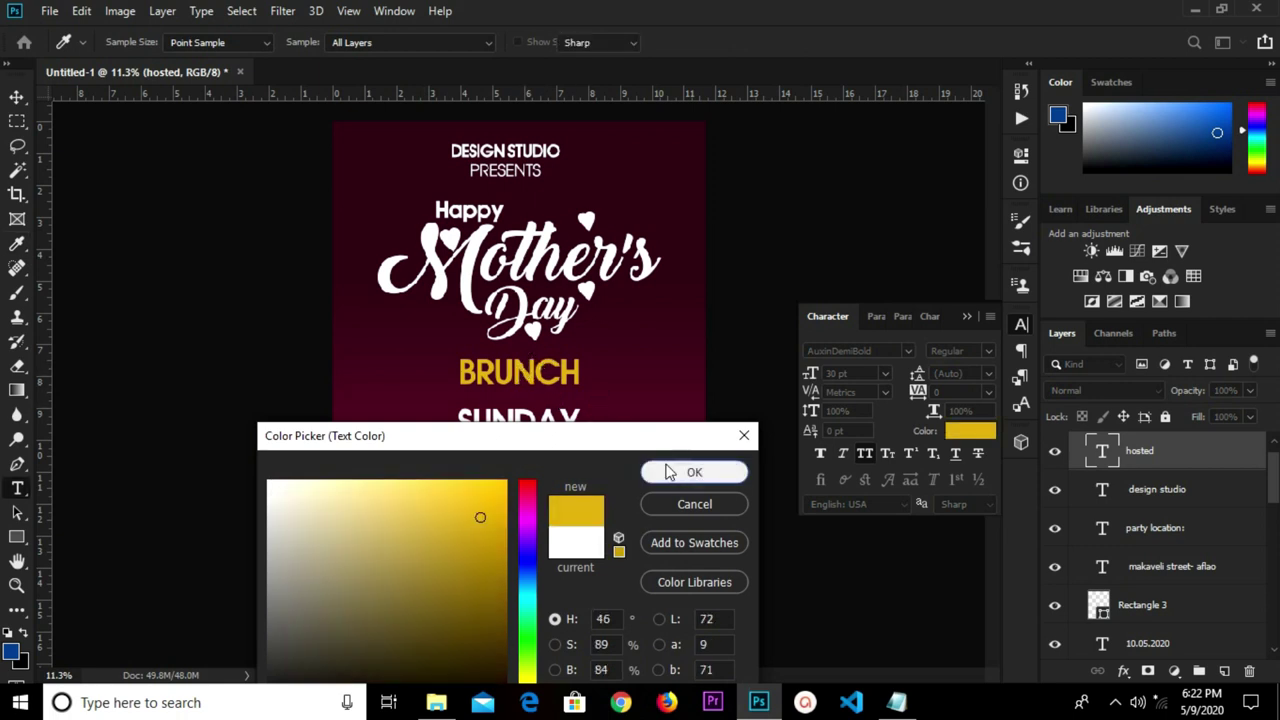
{"action": "left_click", "coordinate": [688, 472]}
{"action": "left_click", "coordinate": [16, 97]}
Step: Set HOSTED to Avalon Regular and append a colon to read HOSTED:
{"action": "left_click", "coordinate": [885, 350]}
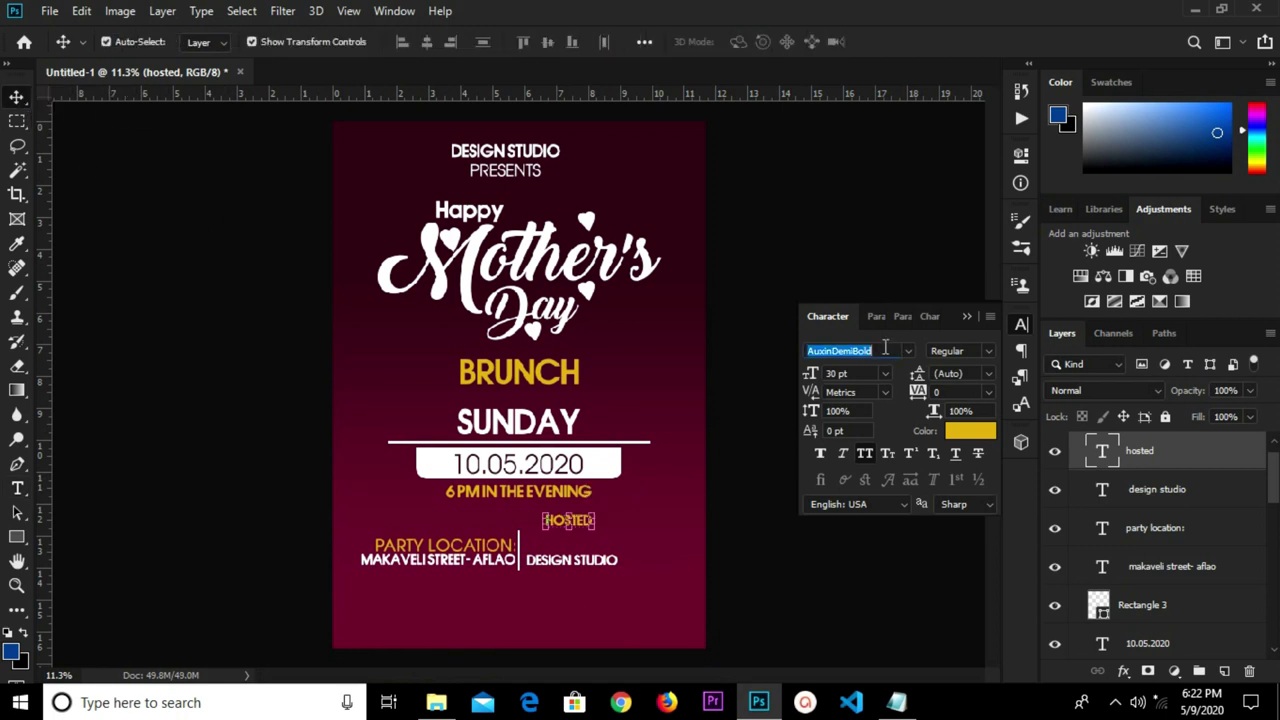
{"action": "type", "text": "ava"}
{"action": "key", "text": "Up"}
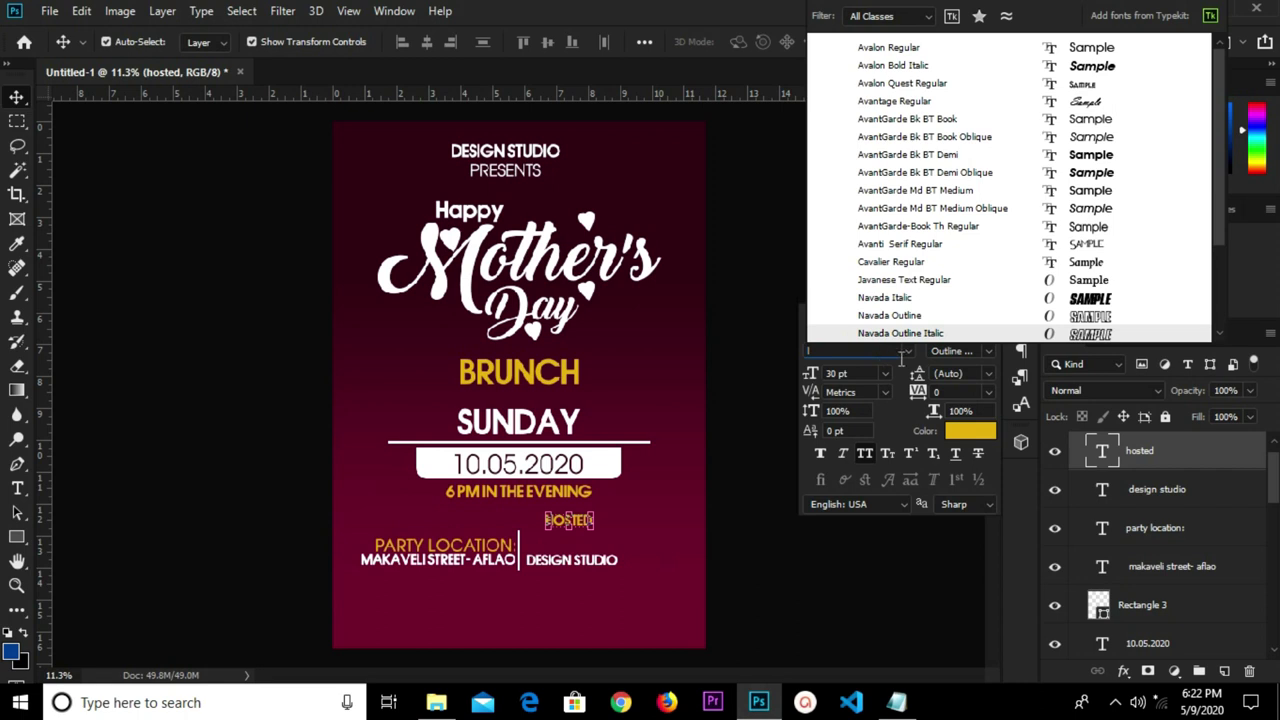
{"action": "type", "text": "lon"}
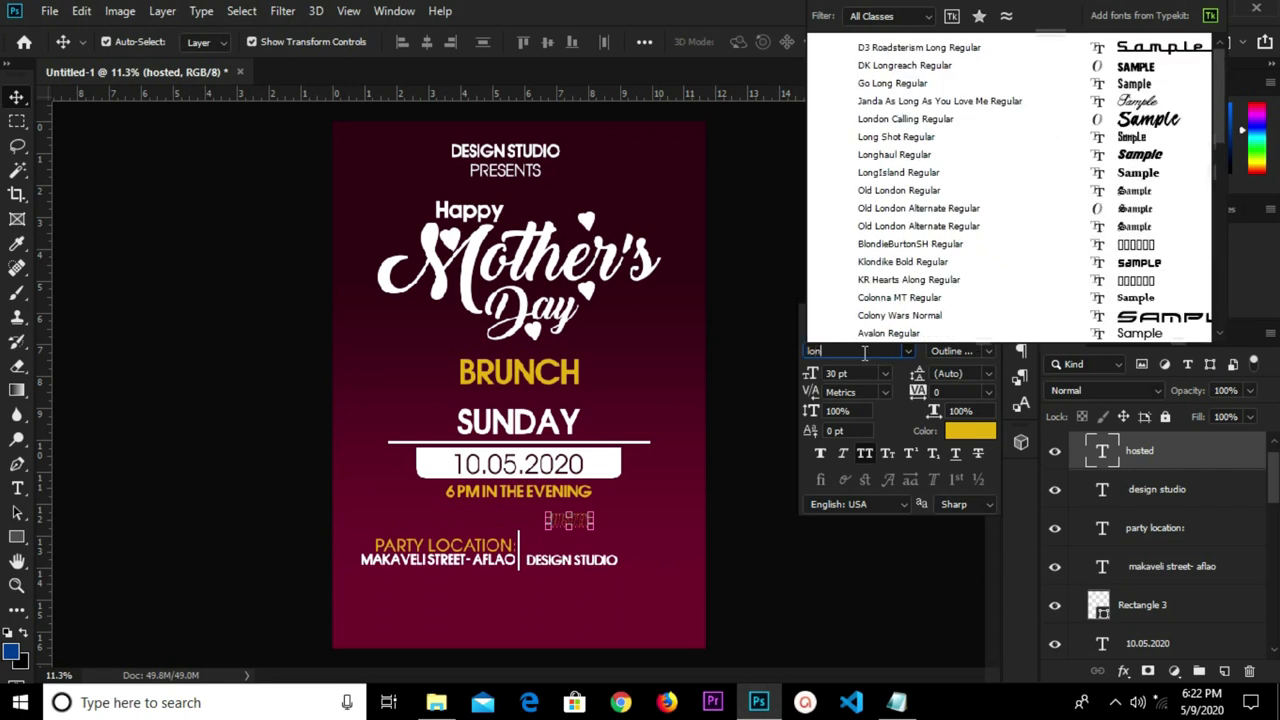
{"action": "key", "text": "BackSpace"}
{"action": "key", "text": "BackSpace"}
{"action": "type", "text": "aval"}
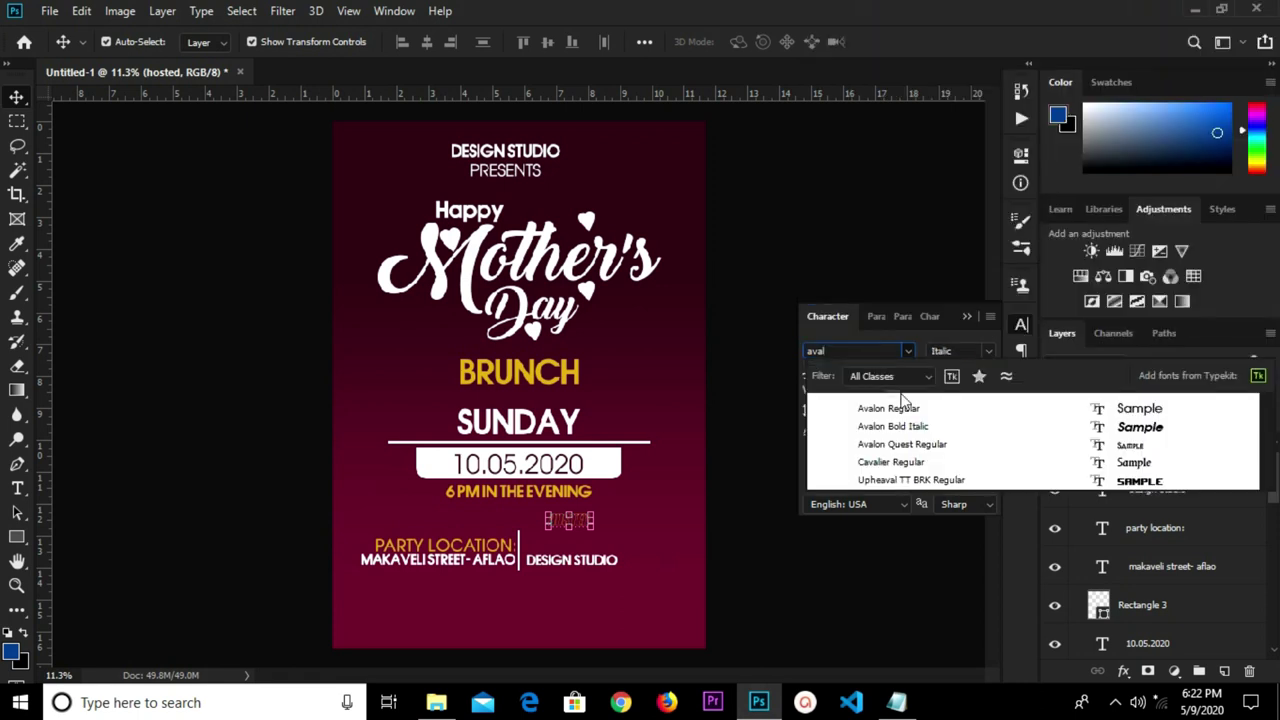
{"action": "left_click", "coordinate": [904, 408]}
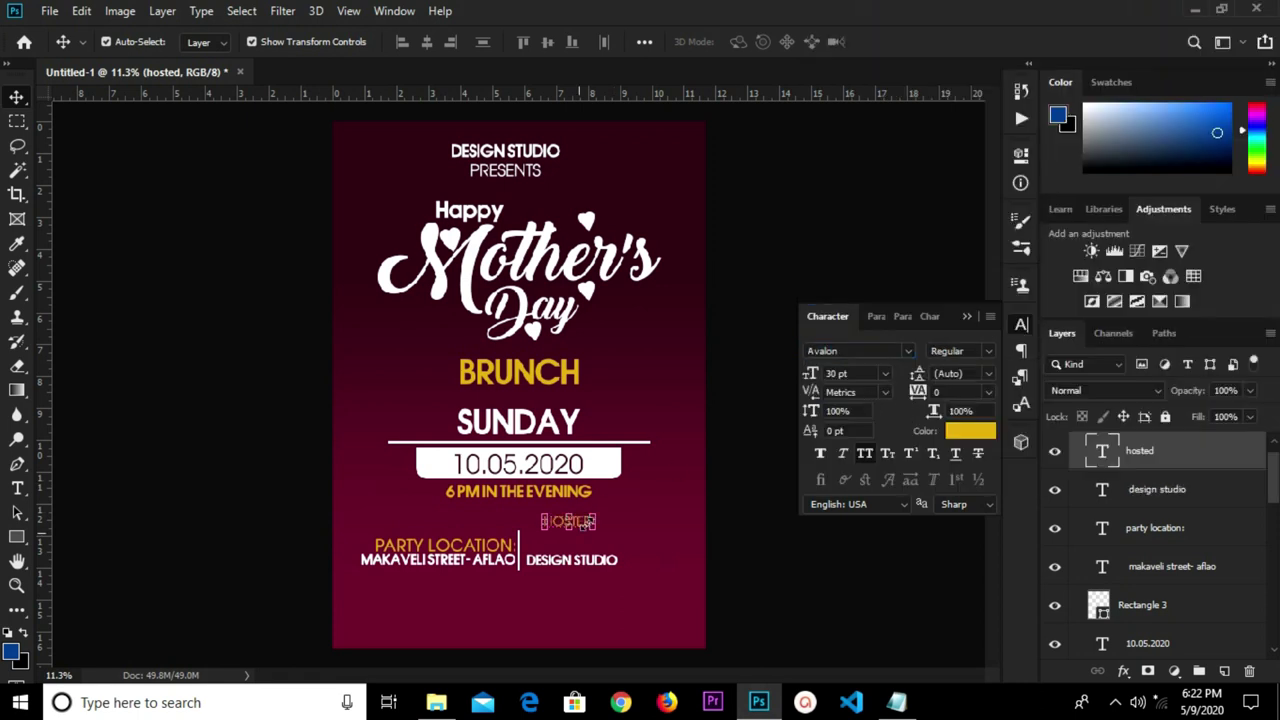
{"action": "scroll", "coordinate": [585, 522], "scroll_direction": "up", "scroll_amount": 2}
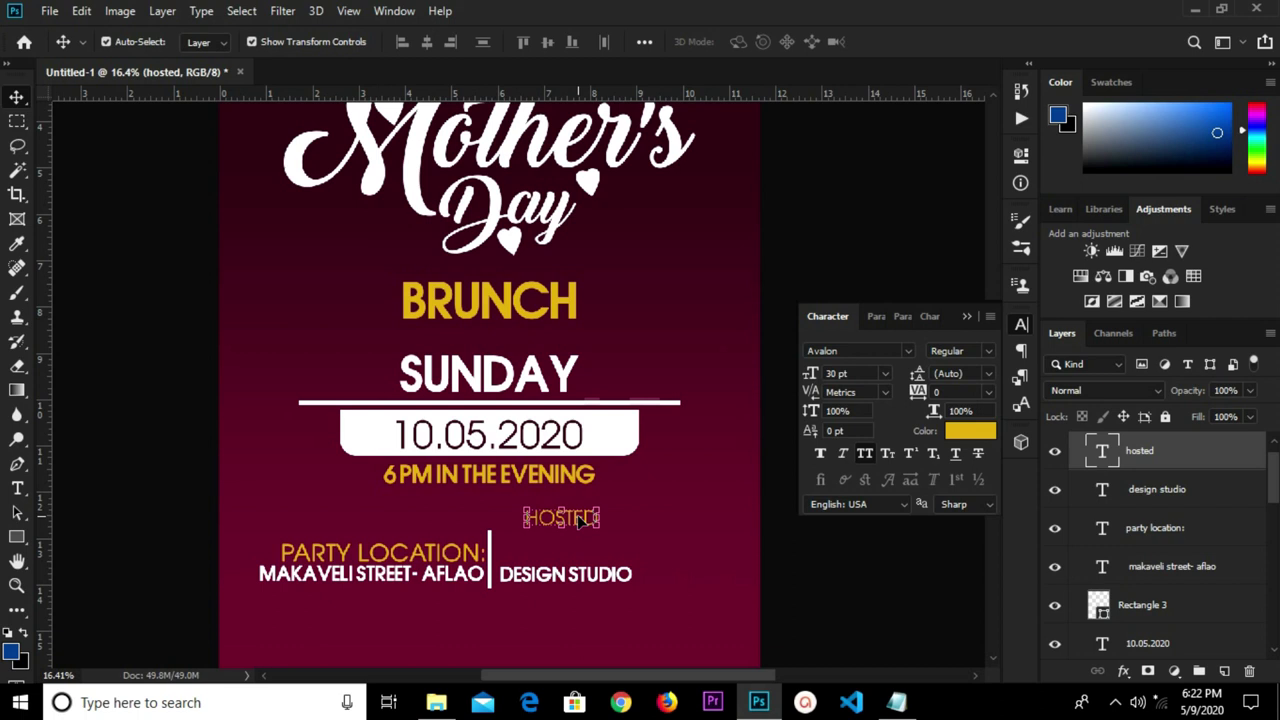
{"action": "key", "text": "t"}
{"action": "left_click", "coordinate": [585, 517]}
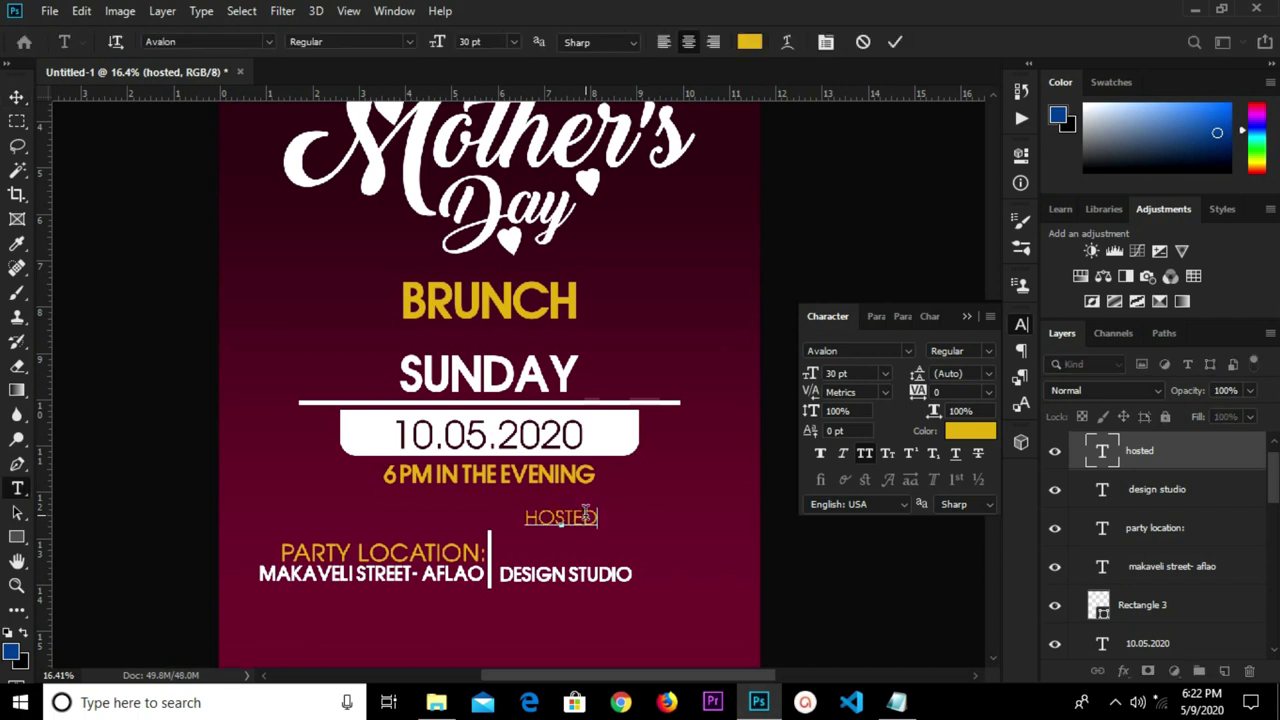
{"action": "type", "text": ":"}
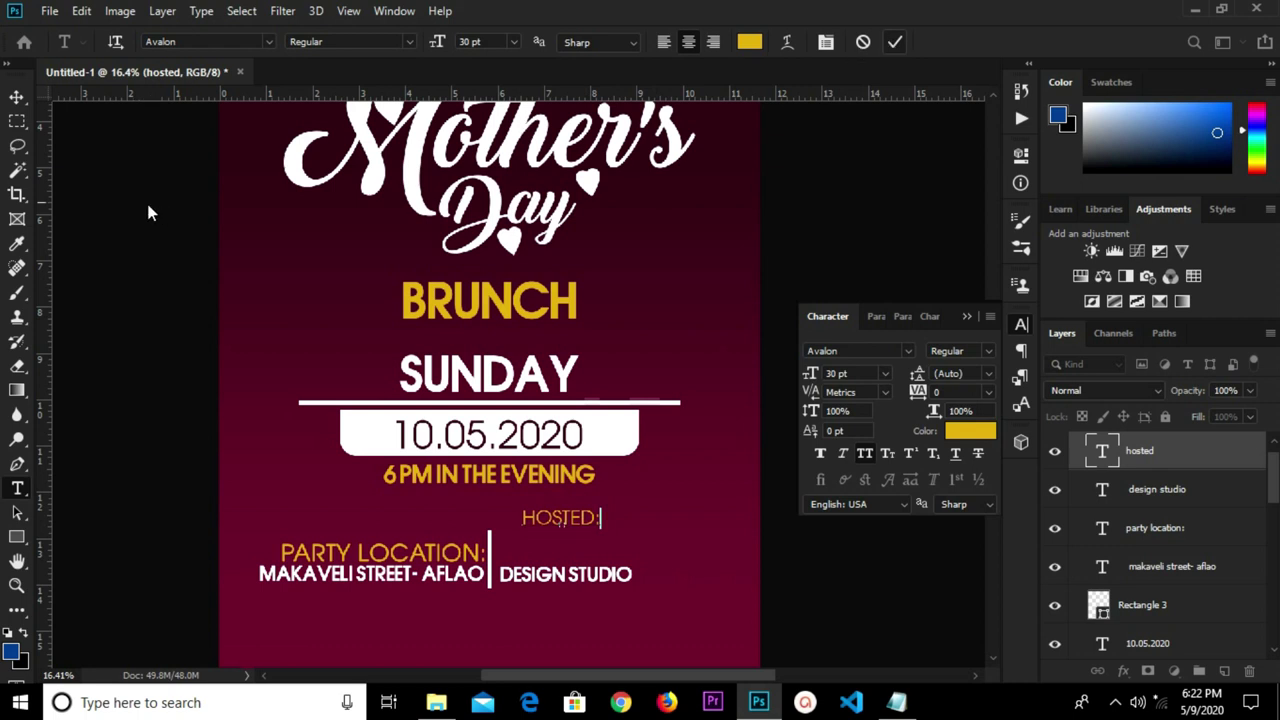
{"action": "left_click", "coordinate": [16, 97]}
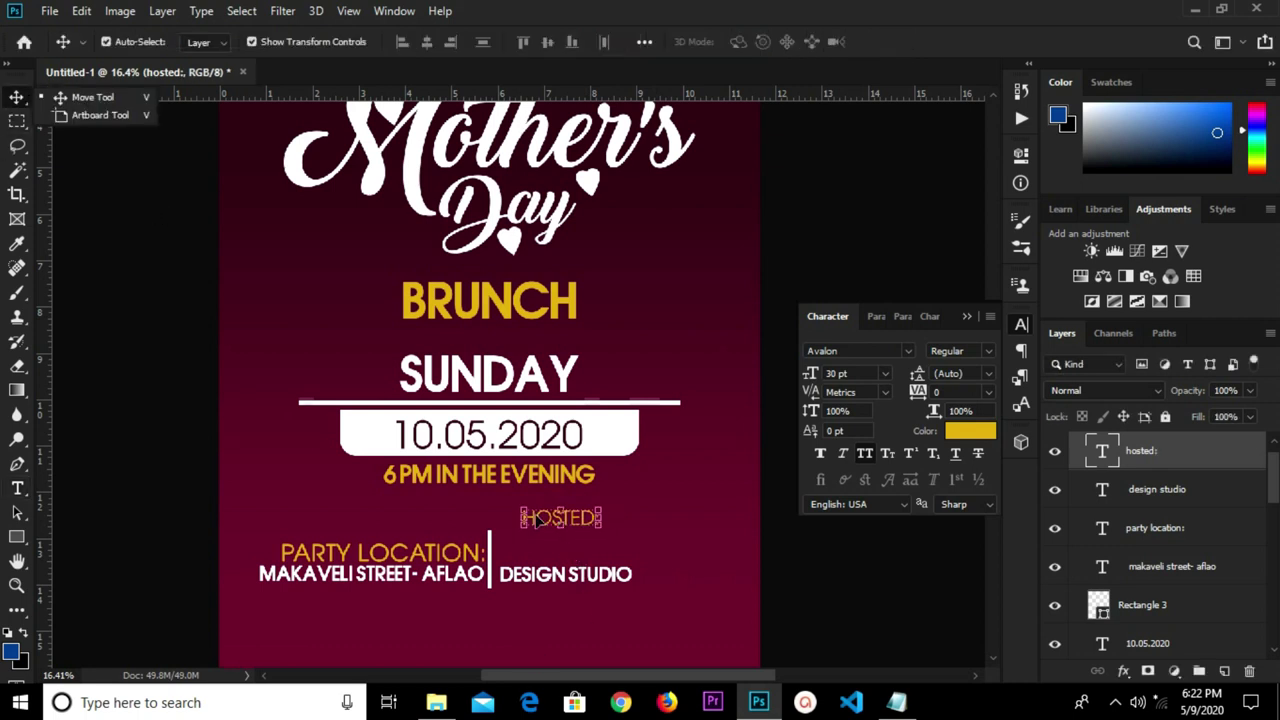
Step: Move HOSTED: down beside PARTY LOCATION:, comparing the text layers' sizes
{"action": "left_click_drag", "start_coordinate": [545, 517], "coordinate": [520, 555]}
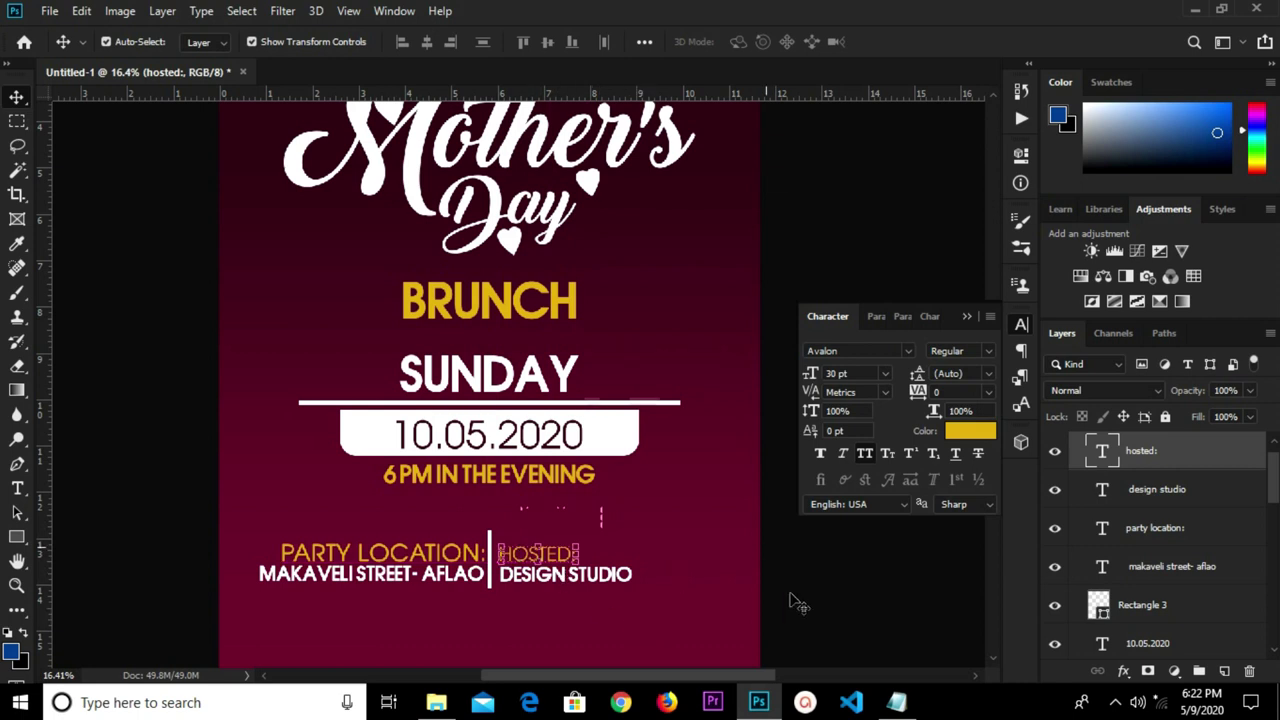
{"action": "left_click", "coordinate": [565, 586]}
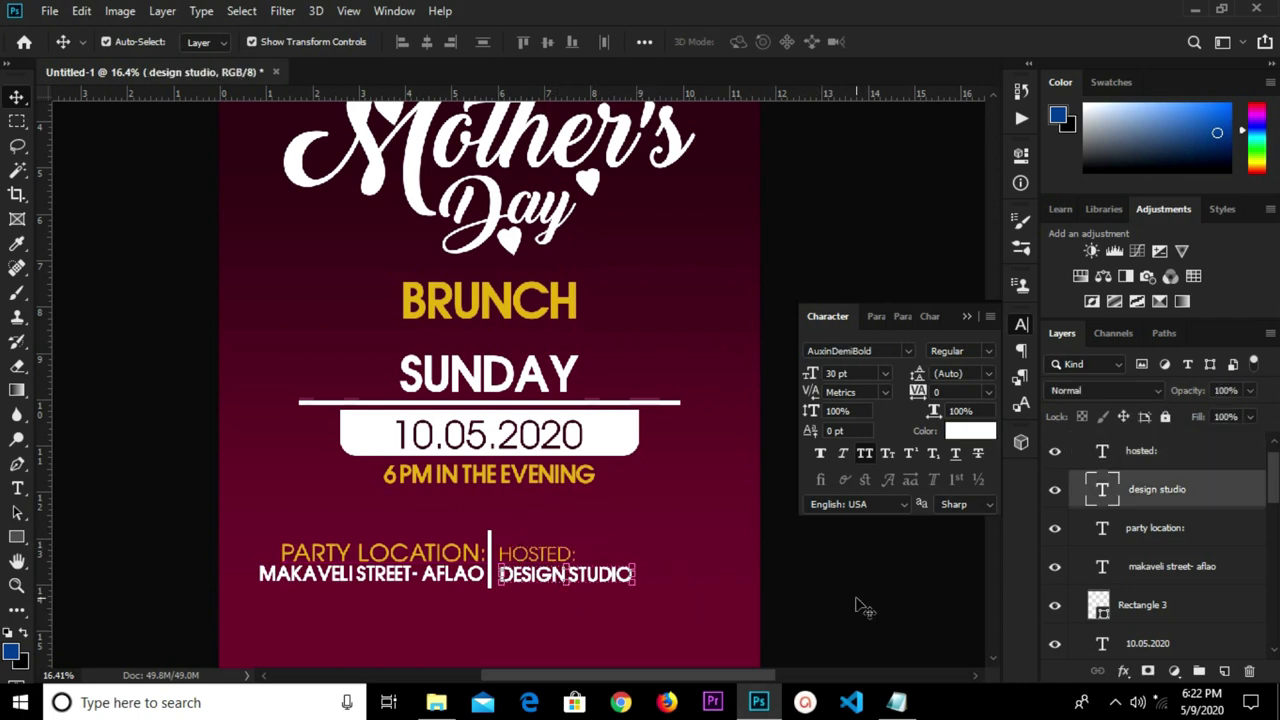
{"action": "left_click", "coordinate": [455, 580]}
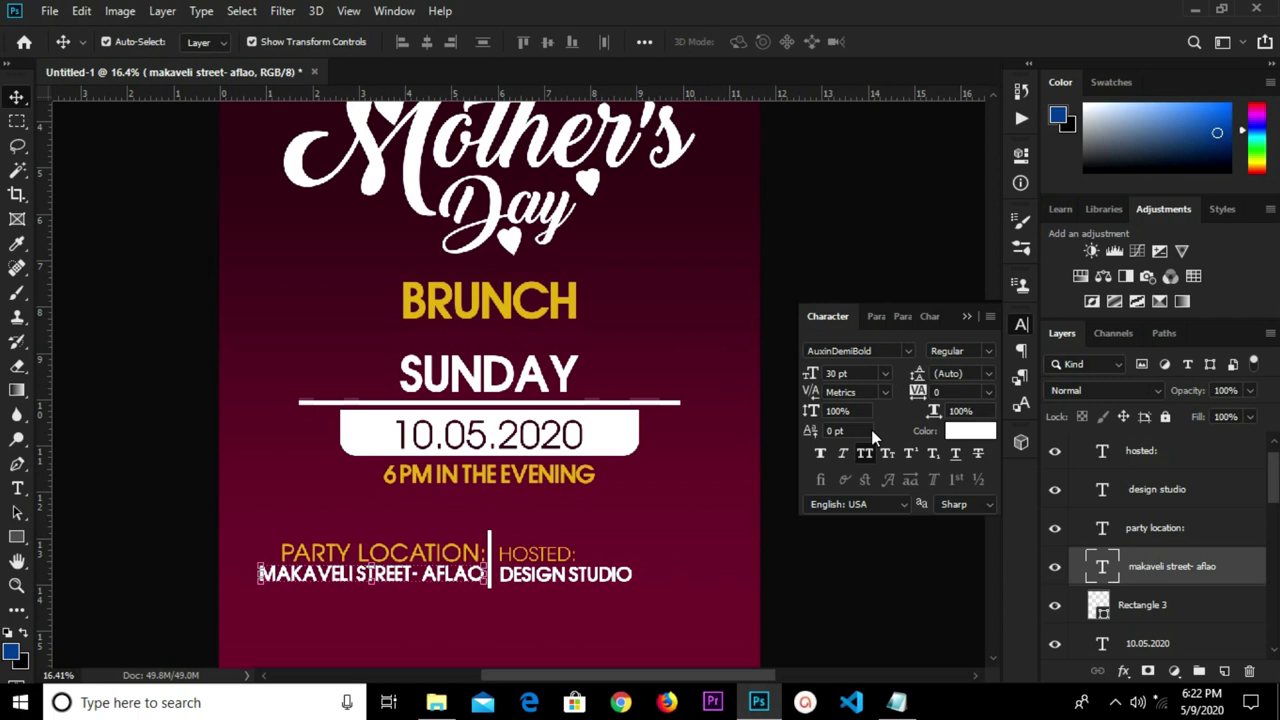
{"action": "left_click", "coordinate": [808, 617]}
{"action": "left_click", "coordinate": [452, 556]}
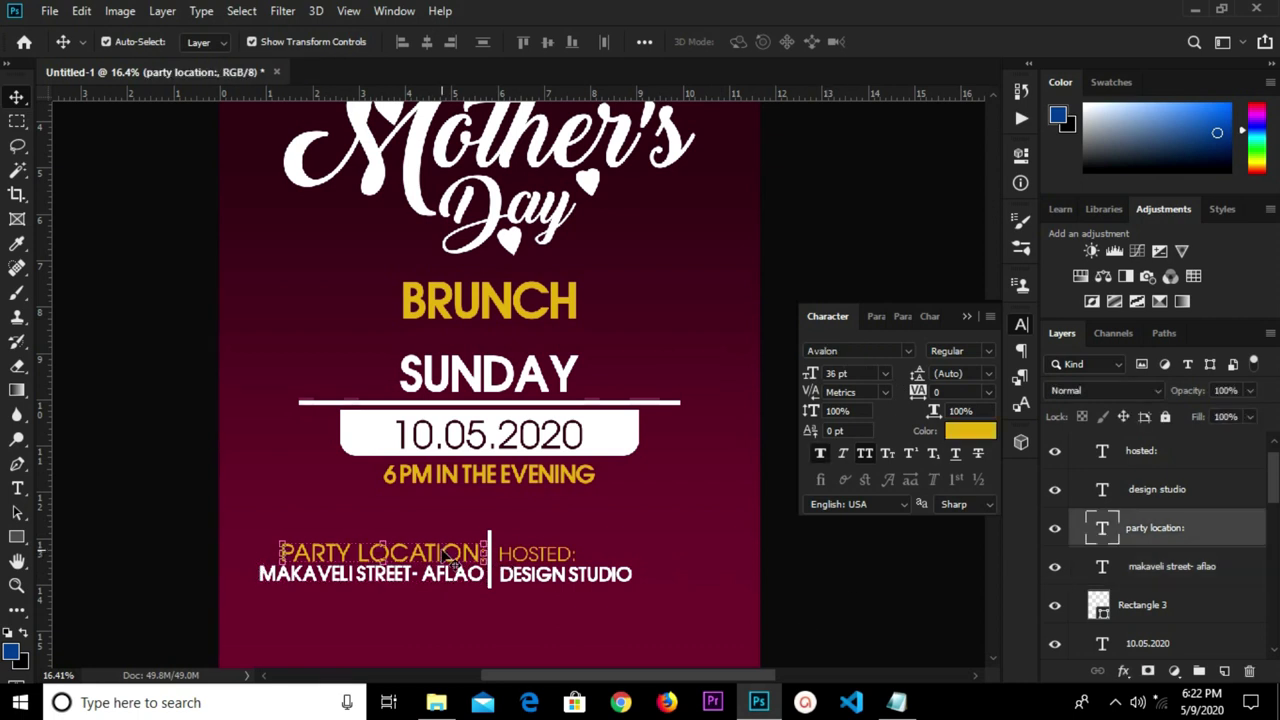
{"action": "left_click", "coordinate": [574, 556]}
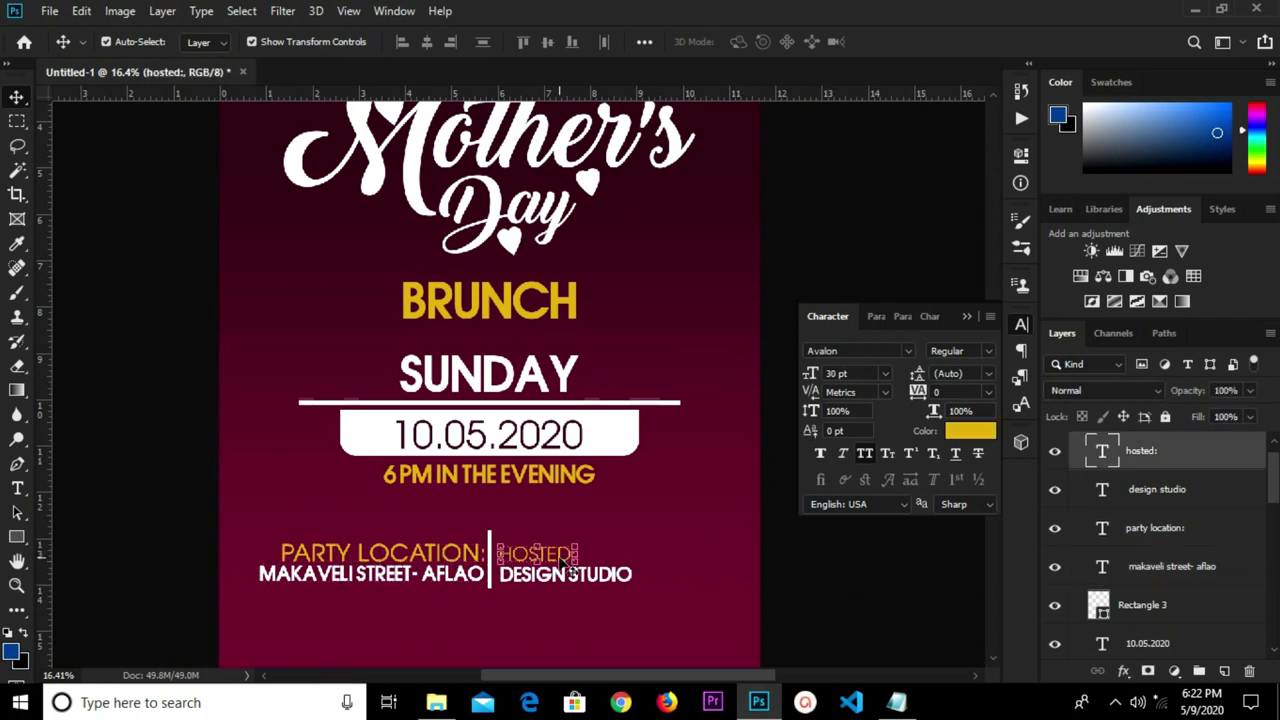
{"action": "left_click", "coordinate": [462, 556]}
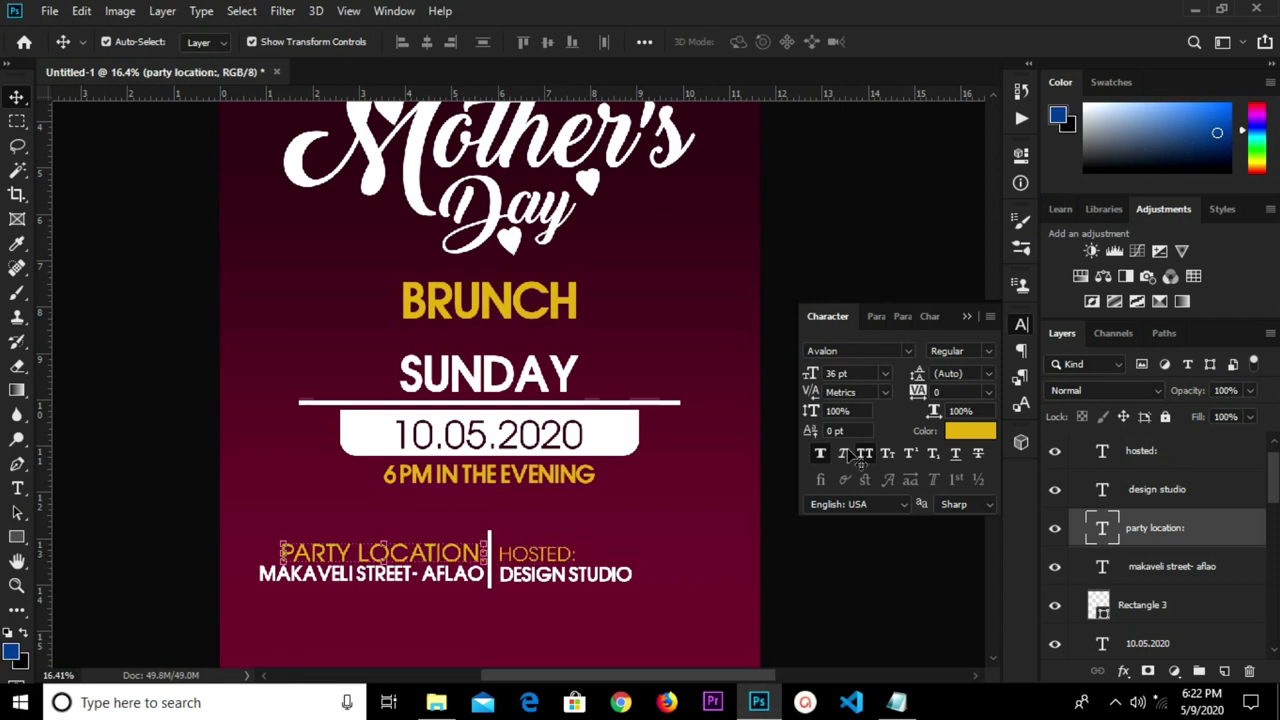
Step: Set PARTY LOCATION: to 30 pt and nudge it right toward the divider
{"action": "left_click", "coordinate": [884, 376]}
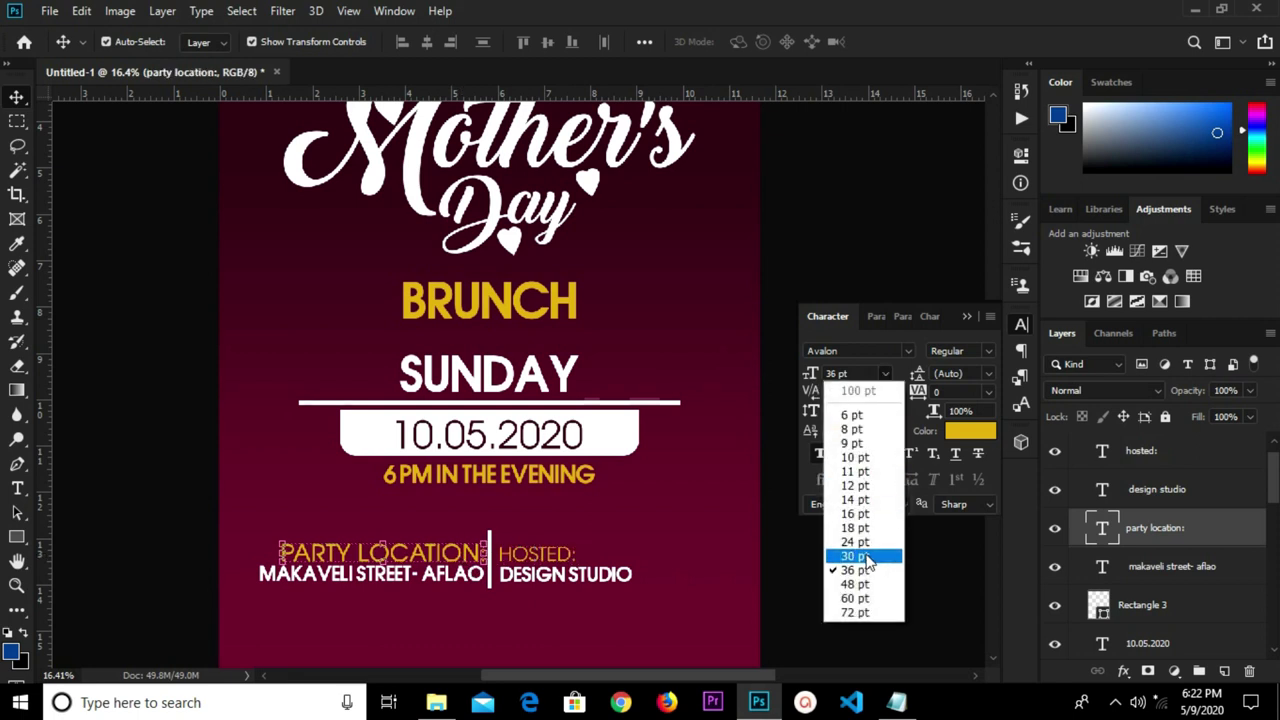
{"action": "left_click", "coordinate": [866, 560]}
{"action": "left_click", "coordinate": [866, 558]}
{"action": "left_click", "coordinate": [397, 560]}
{"action": "mouse_move", "coordinate": [397, 565]}
{"action": "left_mouse_down"}
{"action": "mouse_move", "coordinate": [419, 563]}
{"action": "mouse_move", "coordinate": [395, 558]}
{"action": "left_mouse_up"}
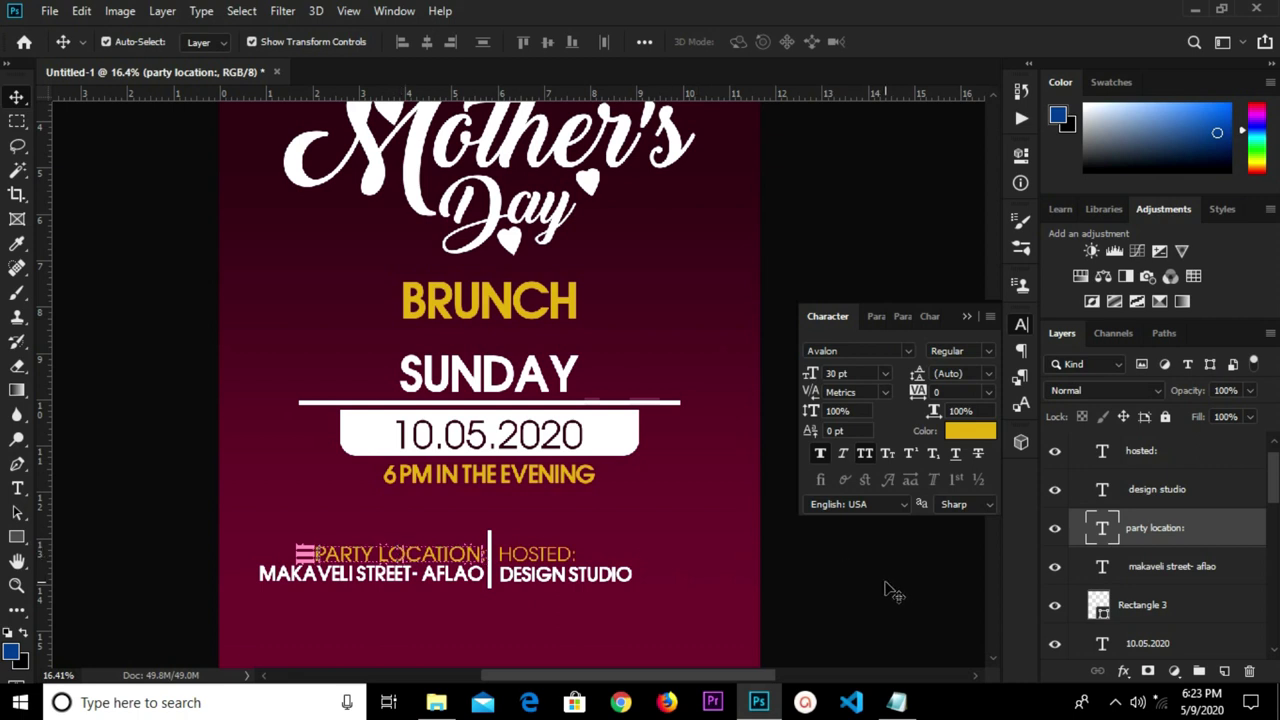
{"action": "left_click", "coordinate": [942, 594]}
Step: Group the street text, Rectangle 3 and other location layers into Group 2
{"action": "scroll", "coordinate": [1200, 525], "scroll_direction": "up", "scroll_amount": 1}
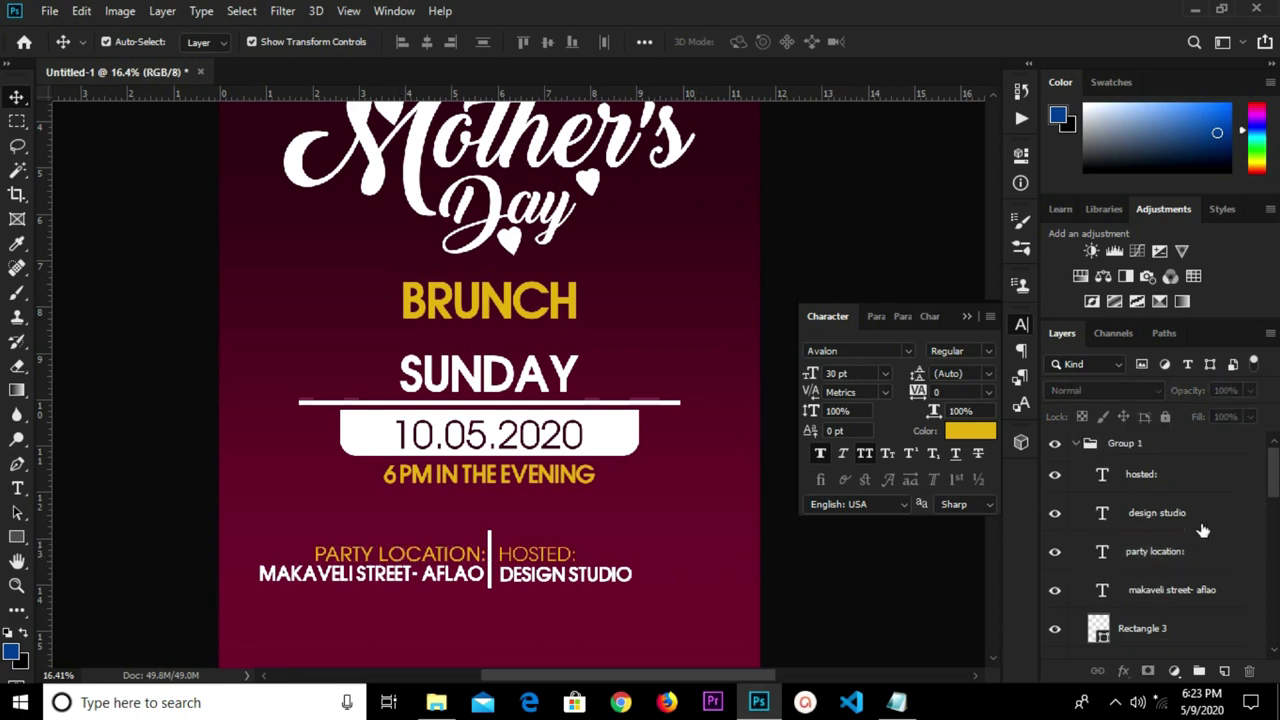
{"action": "left_click", "coordinate": [1170, 600]}
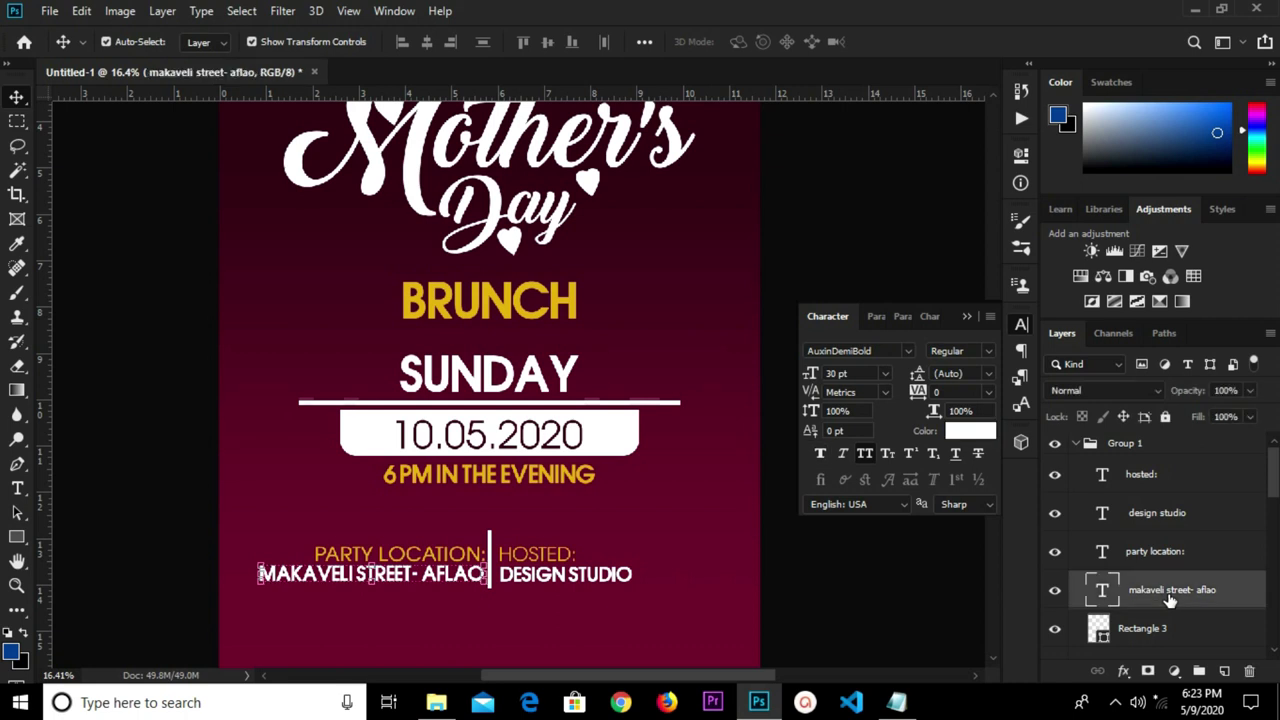
{"action": "scroll", "coordinate": [1172, 590], "scroll_direction": "down", "scroll_amount": 1}
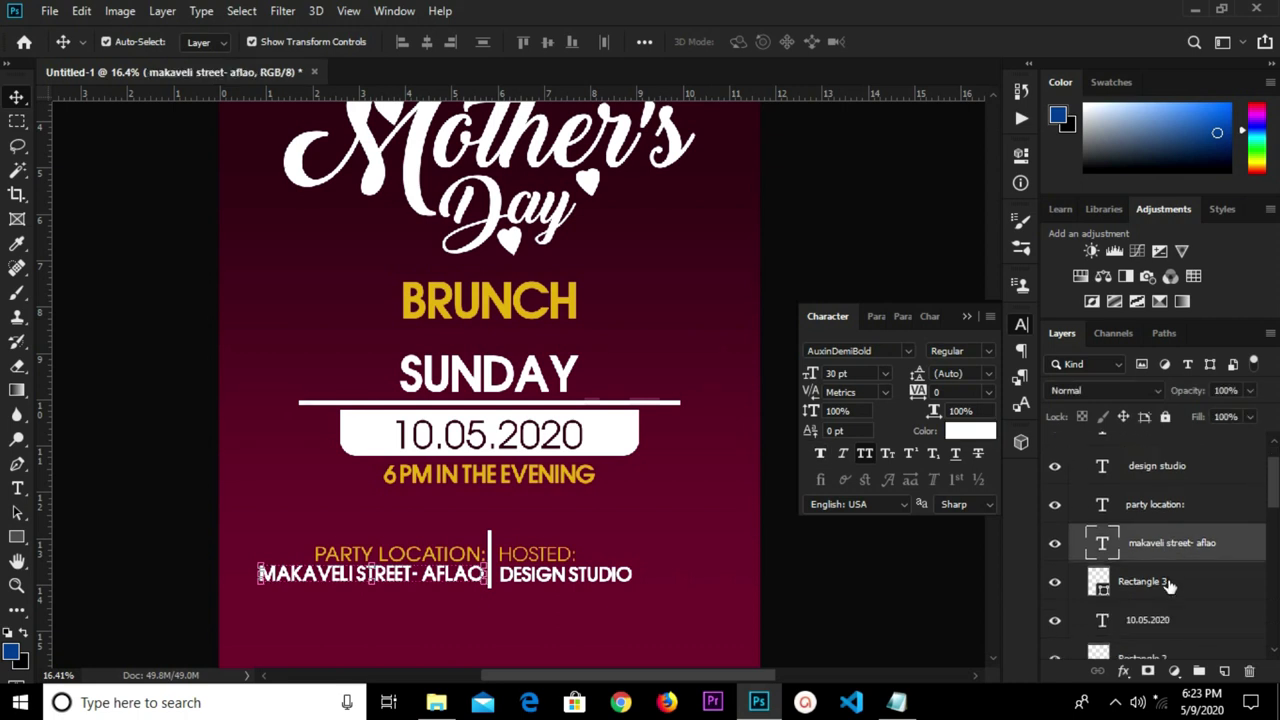
{"action": "left_click", "coordinate": [1168, 584]}
{"action": "left_click", "coordinate": [1172, 549]}
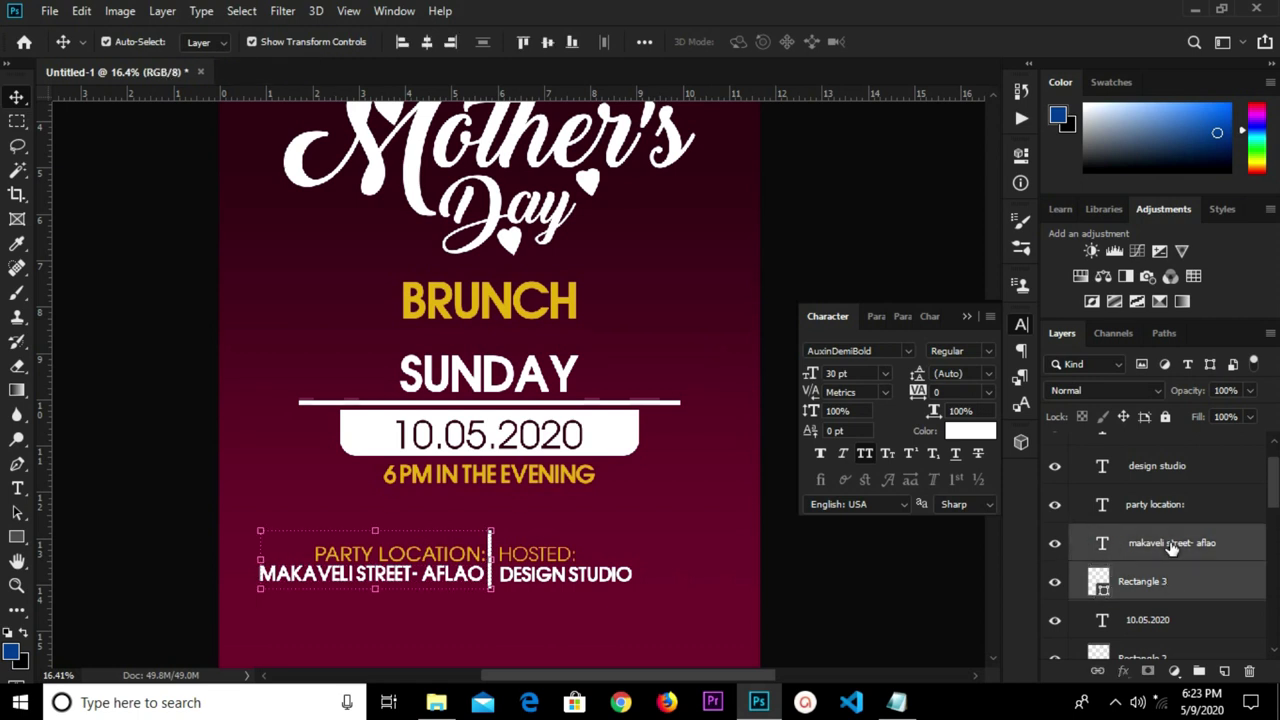
{"action": "left_click", "coordinate": [1160, 471], "text": "shift"}
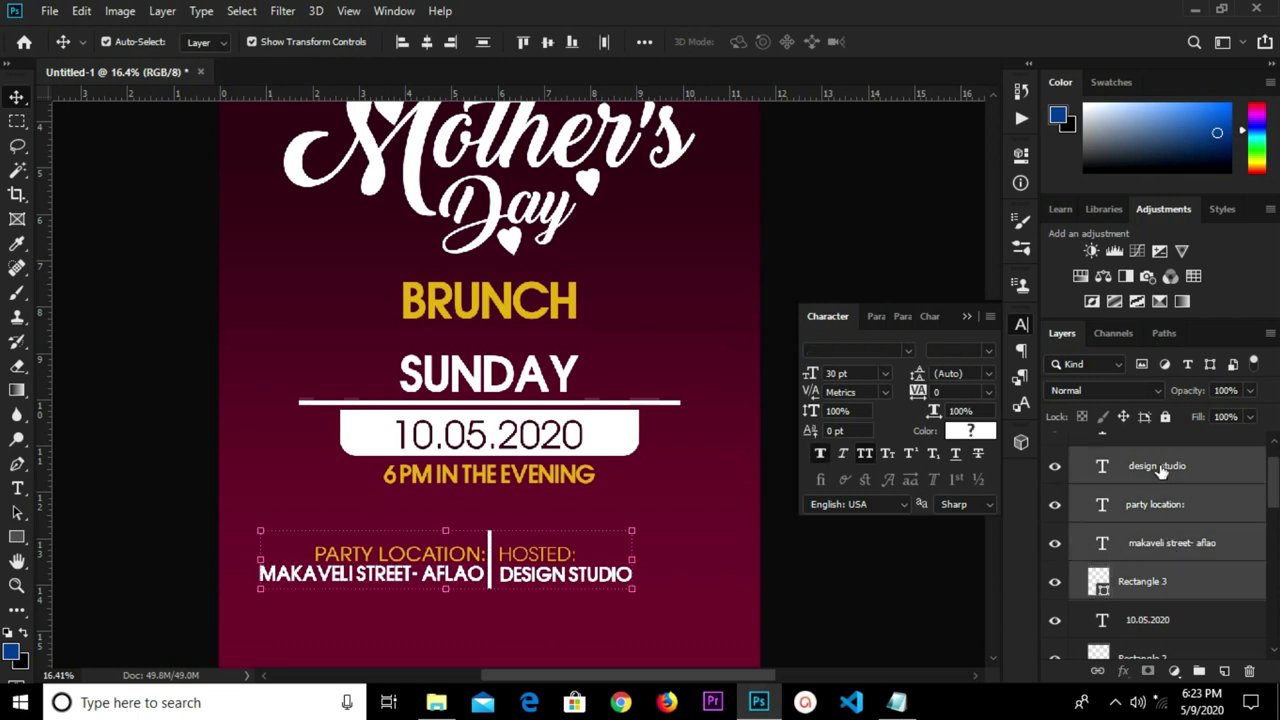
{"action": "key", "text": "ctrl+g"}
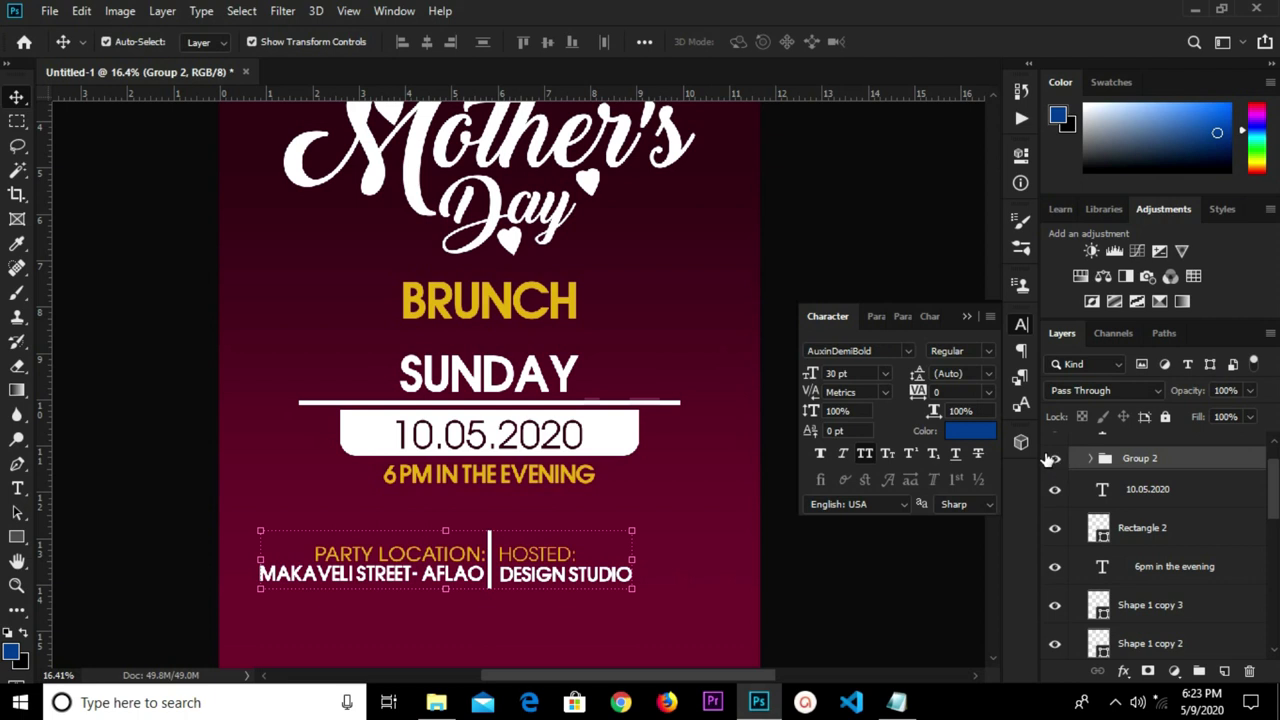
{"action": "left_click", "coordinate": [1055, 460]}
{"action": "left_click", "coordinate": [1055, 460]}
Step: Combine the hosted layer with Group 2 into Group 3
{"action": "scroll", "coordinate": [1192, 534], "scroll_direction": "up", "scroll_amount": 1}
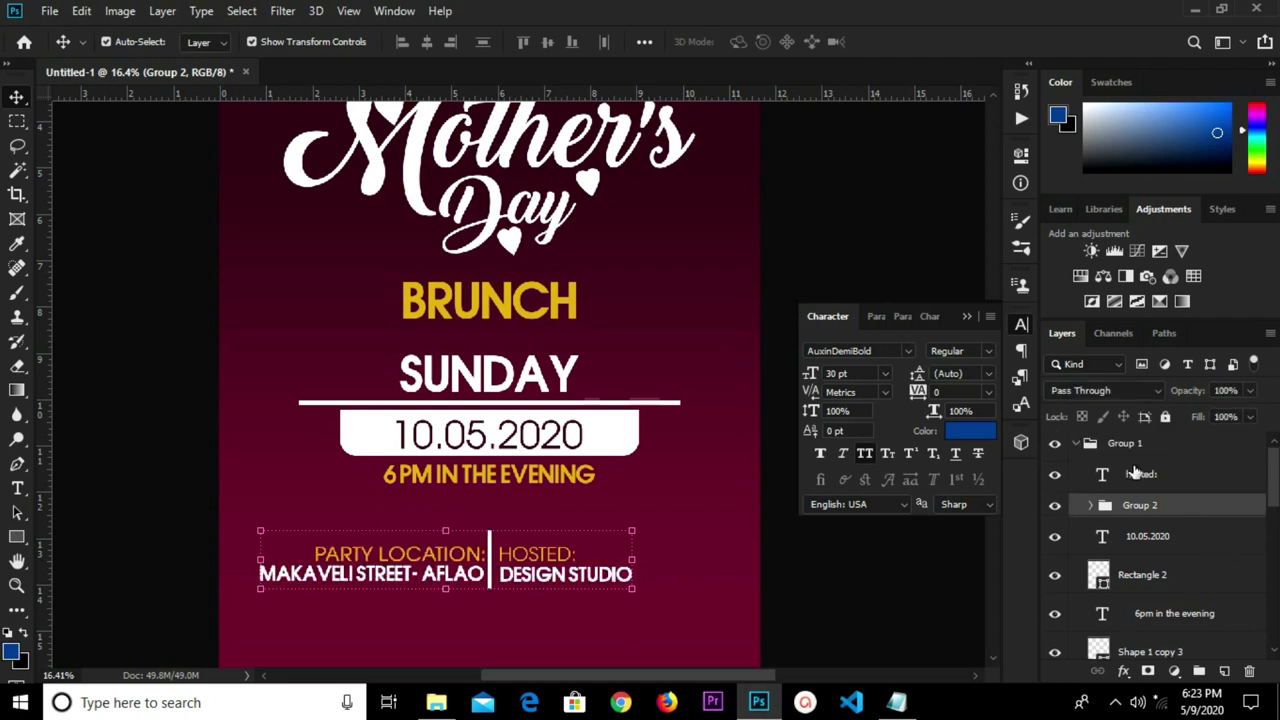
{"action": "left_click", "coordinate": [1165, 478], "text": "shift"}
{"action": "key", "text": "ctrl+g"}
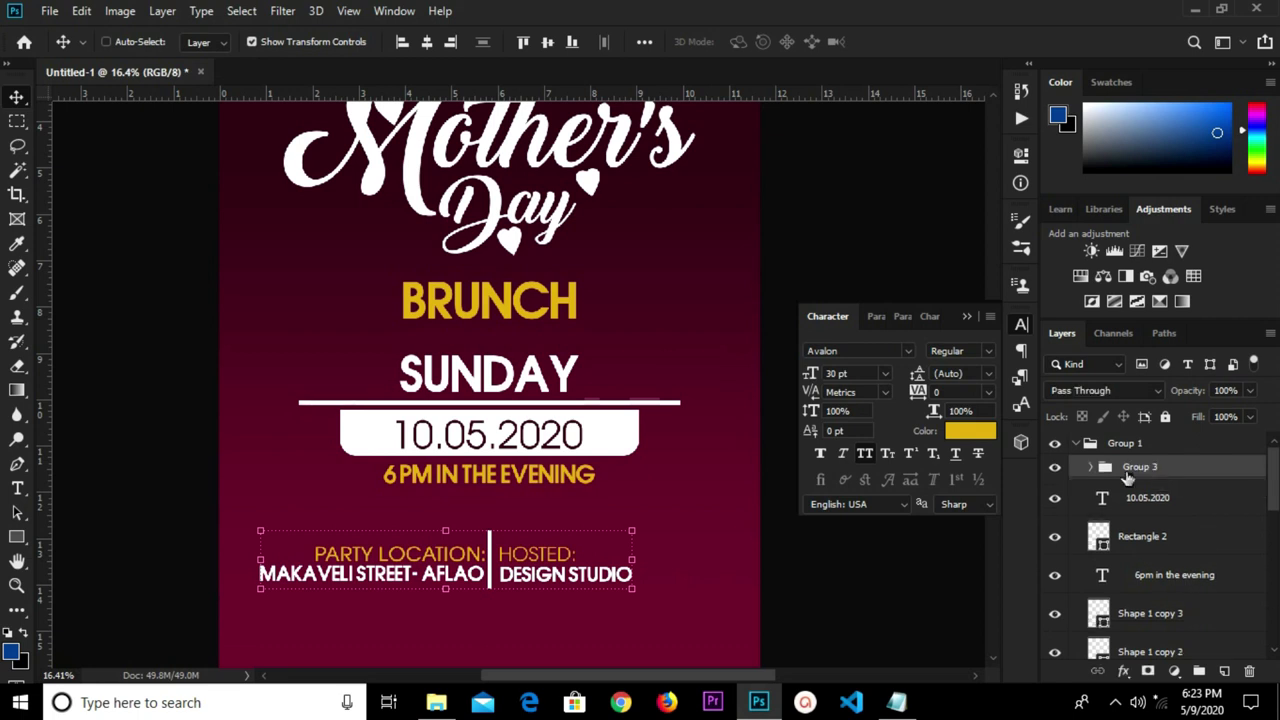
{"action": "left_click", "coordinate": [1056, 469]}
{"action": "left_click", "coordinate": [1056, 469]}
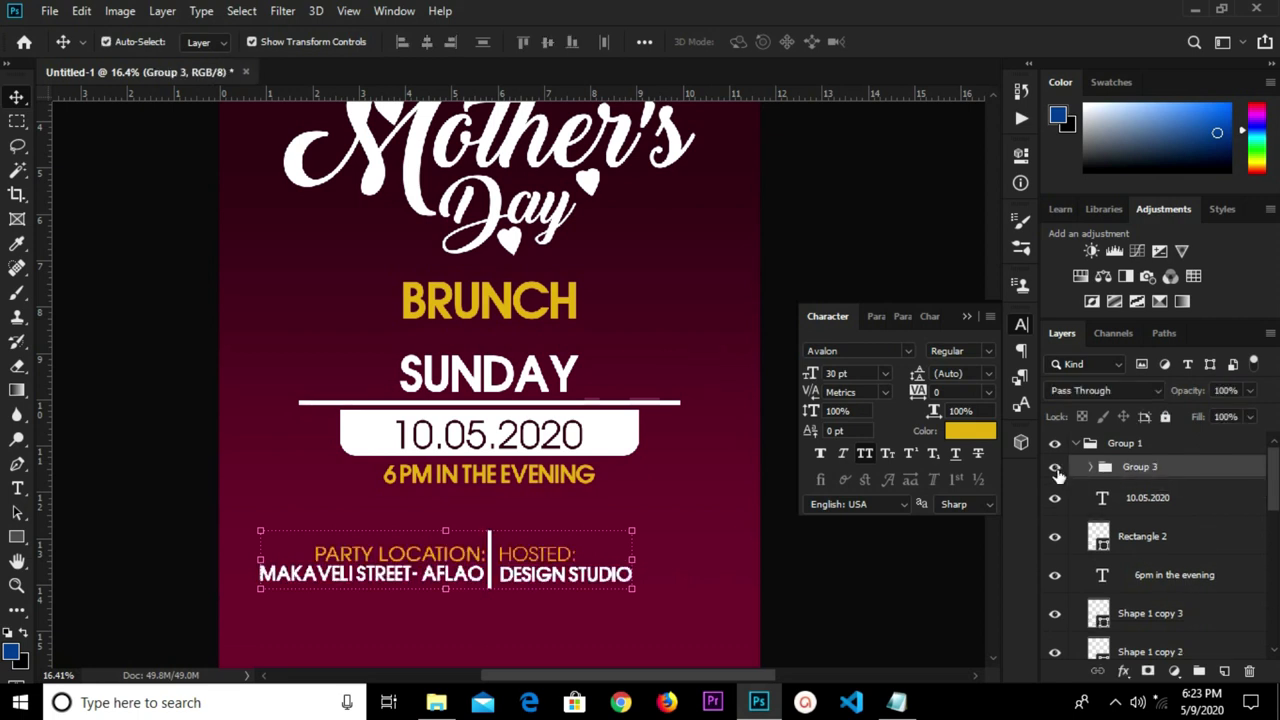
Step: Centre Group 3 horizontally on the canvas and raise it with three Shift+Up nudges
{"action": "key", "text": "ctrl+a"}
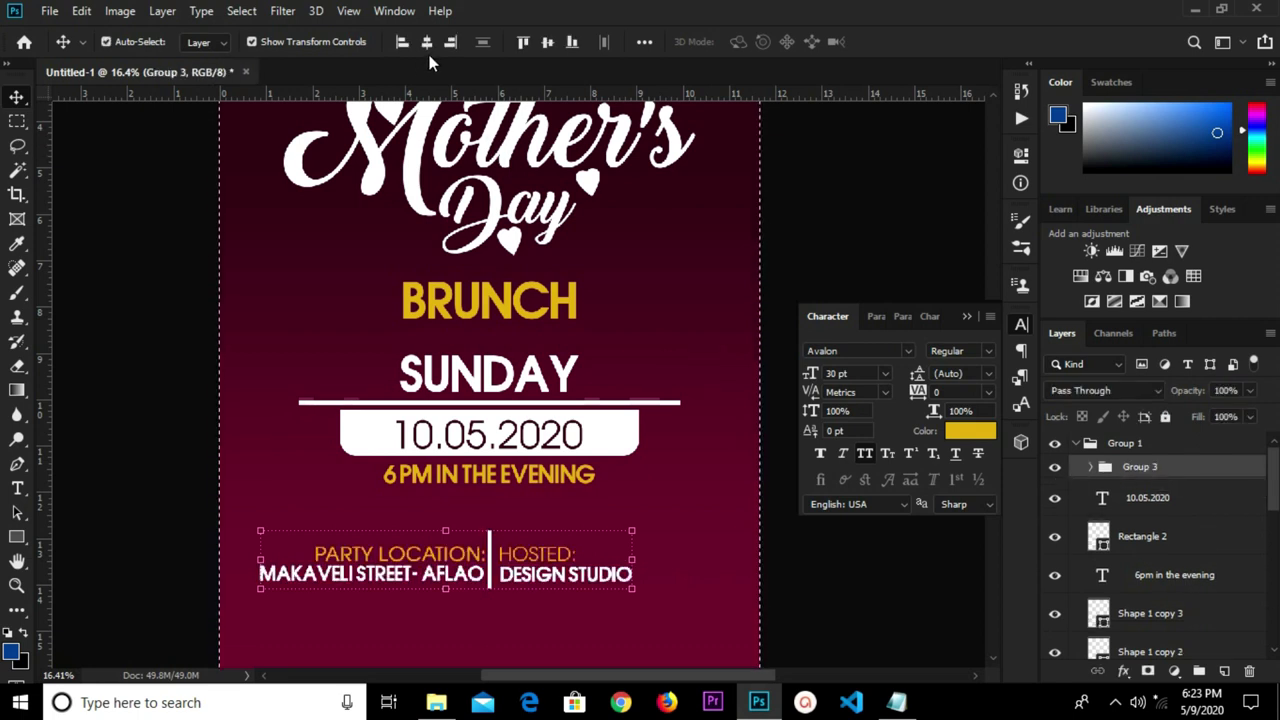
{"action": "left_click", "coordinate": [427, 46]}
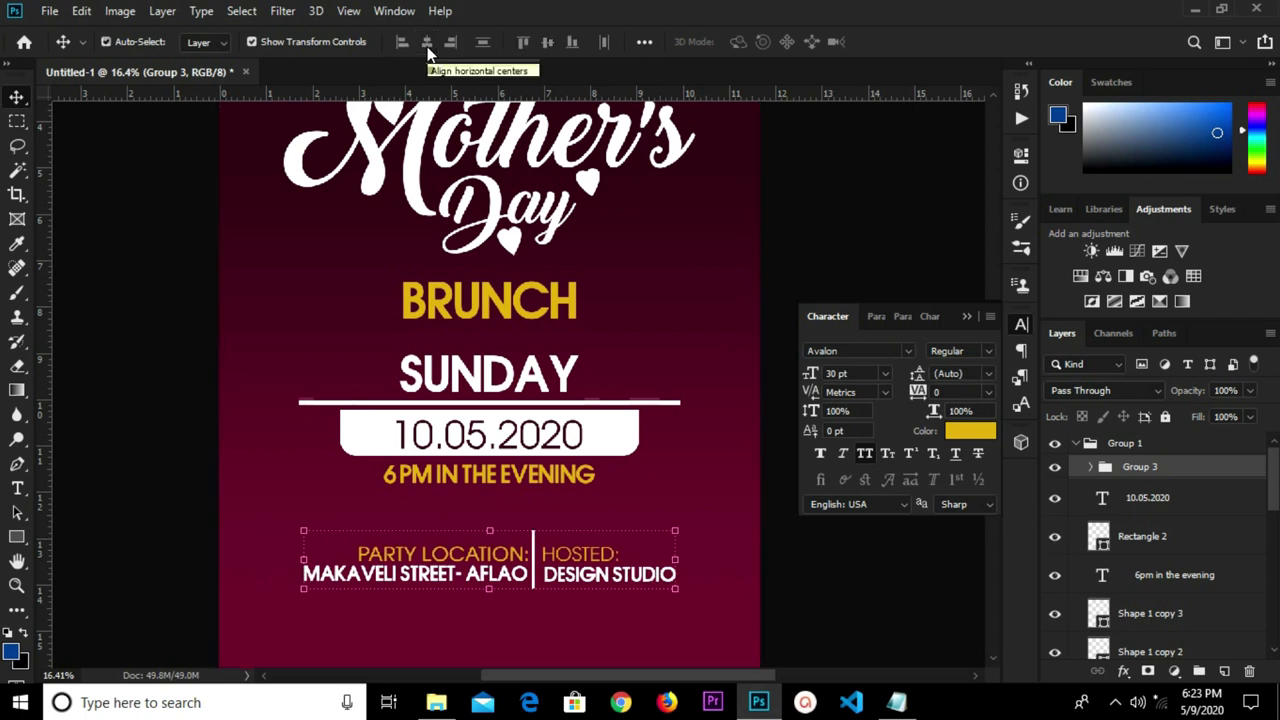
{"action": "key", "text": "ctrl+d"}
{"action": "key", "text": "shift+Up"}
{"action": "key", "text": "shift+Up"}
{"action": "key", "text": "shift+Up"}
{"action": "key", "text": "shift+Up"}
{"action": "key", "text": "shift+Up"}
{"action": "key", "text": "shift+Up"}
{"action": "key", "text": "shift+Up"}
{"action": "key", "text": "shift+Up"}
{"action": "key", "text": "shift+Up"}
{"action": "key", "text": "shift+Up"}
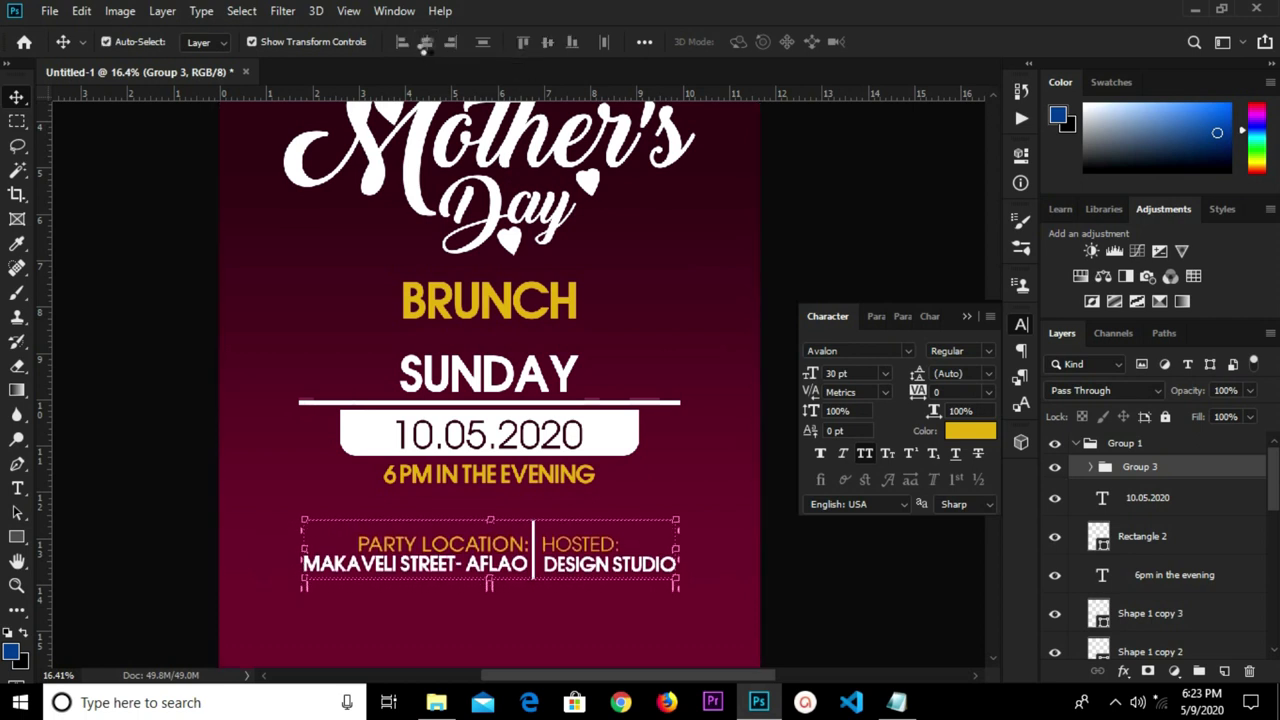
{"action": "key", "text": "shift+Up"}
{"action": "key", "text": "shift+Up"}
{"action": "key", "text": "shift+Up"}
{"action": "key", "text": "shift+Up"}
{"action": "key", "text": "shift+Up"}
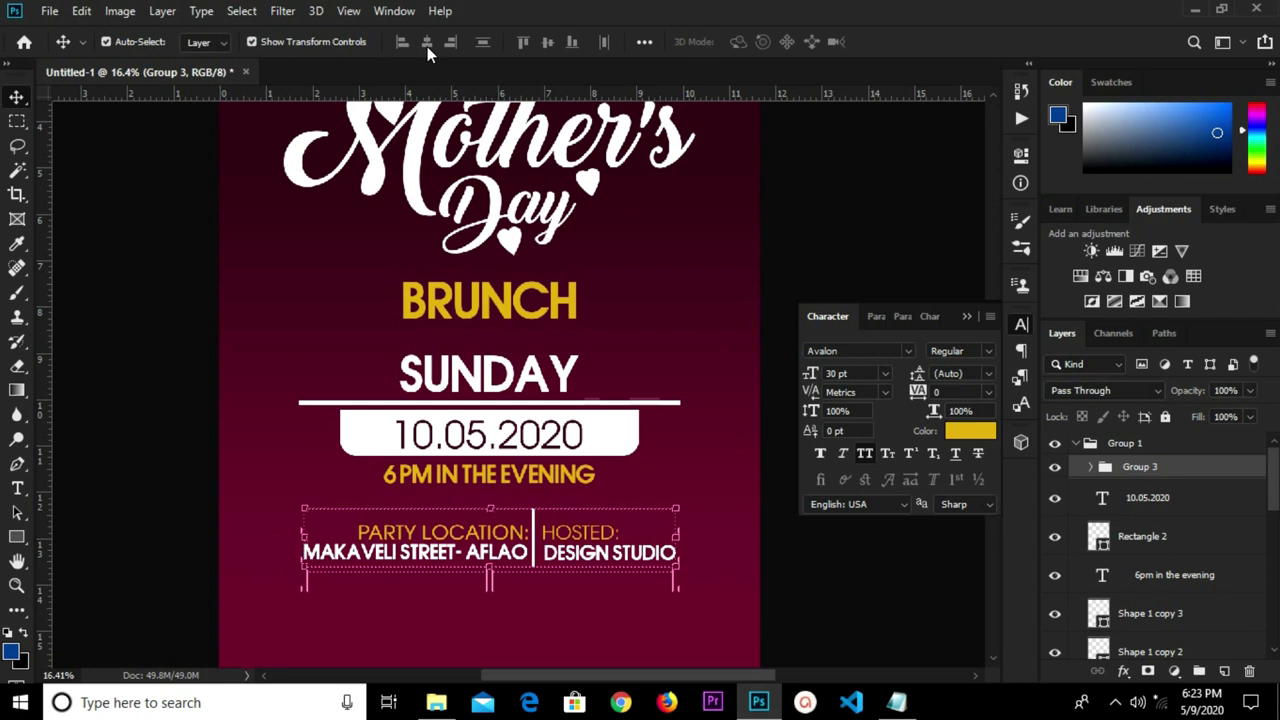
{"action": "key", "text": "shift+Up"}
{"action": "key", "text": "shift+Up"}
{"action": "key", "text": "shift+Up"}
{"action": "key", "text": "shift+Up"}
{"action": "key", "text": "shift+Up"}
{"action": "key", "text": "shift+Up"}
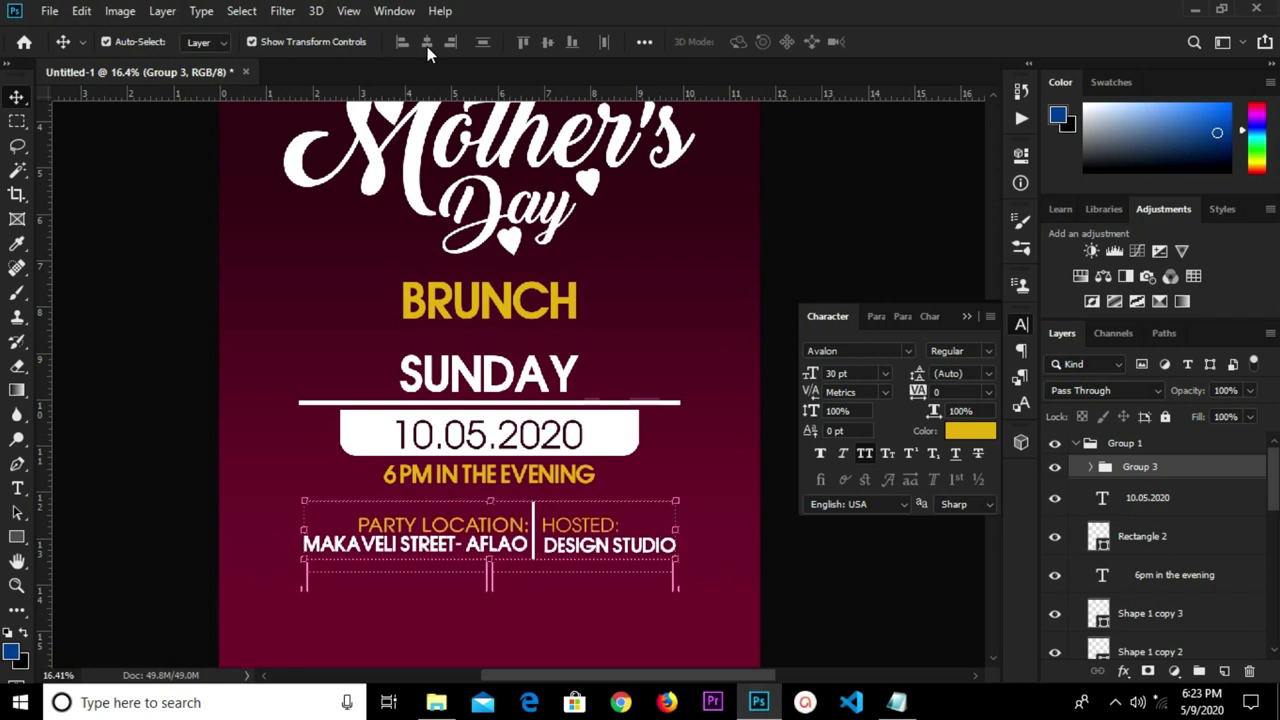
{"action": "scroll", "coordinate": [567, 414], "scroll_direction": "down", "scroll_amount": 1}
{"action": "scroll", "coordinate": [567, 414], "scroll_direction": "down", "scroll_amount": 1}
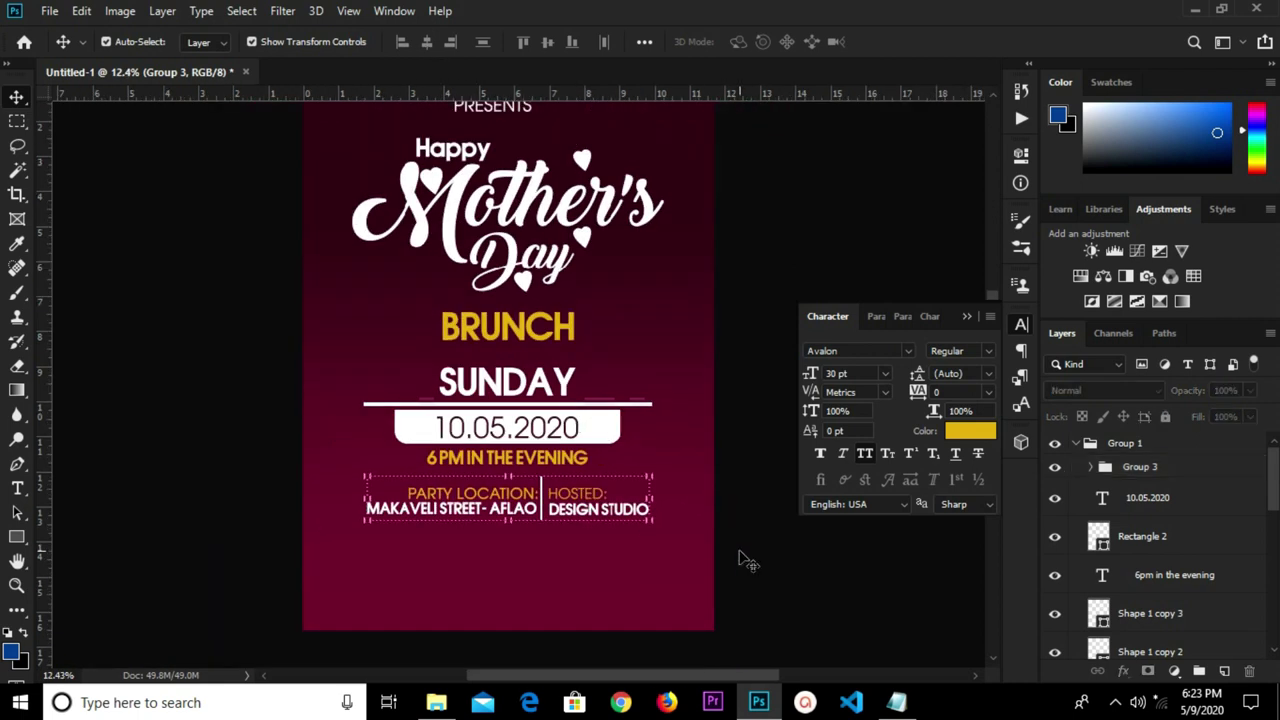
{"action": "key", "text": "alt+Tab"}
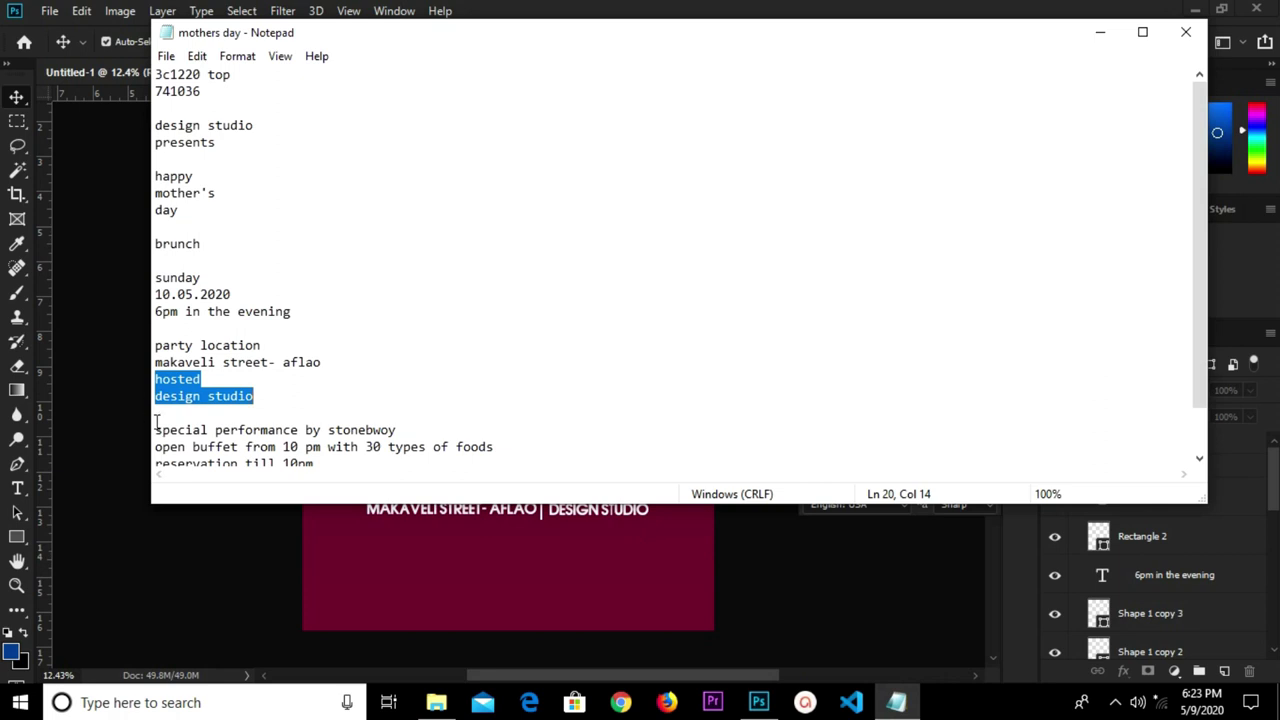
Step: Copy the SPECIAL PERFORMANCE and OPEN BUFFET lines from Notepad and return to Photoshop
{"action": "left_click_drag", "start_coordinate": [157, 429], "coordinate": [510, 454]}
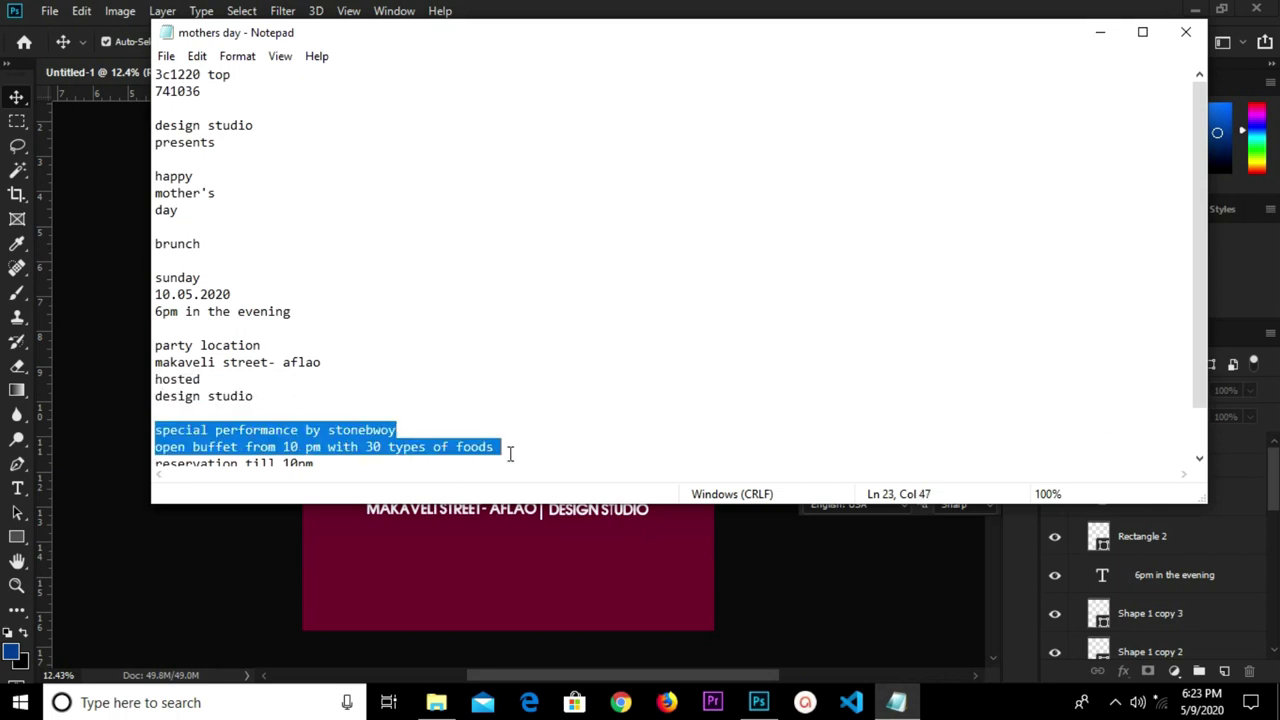
{"action": "right_click", "coordinate": [412, 447]}
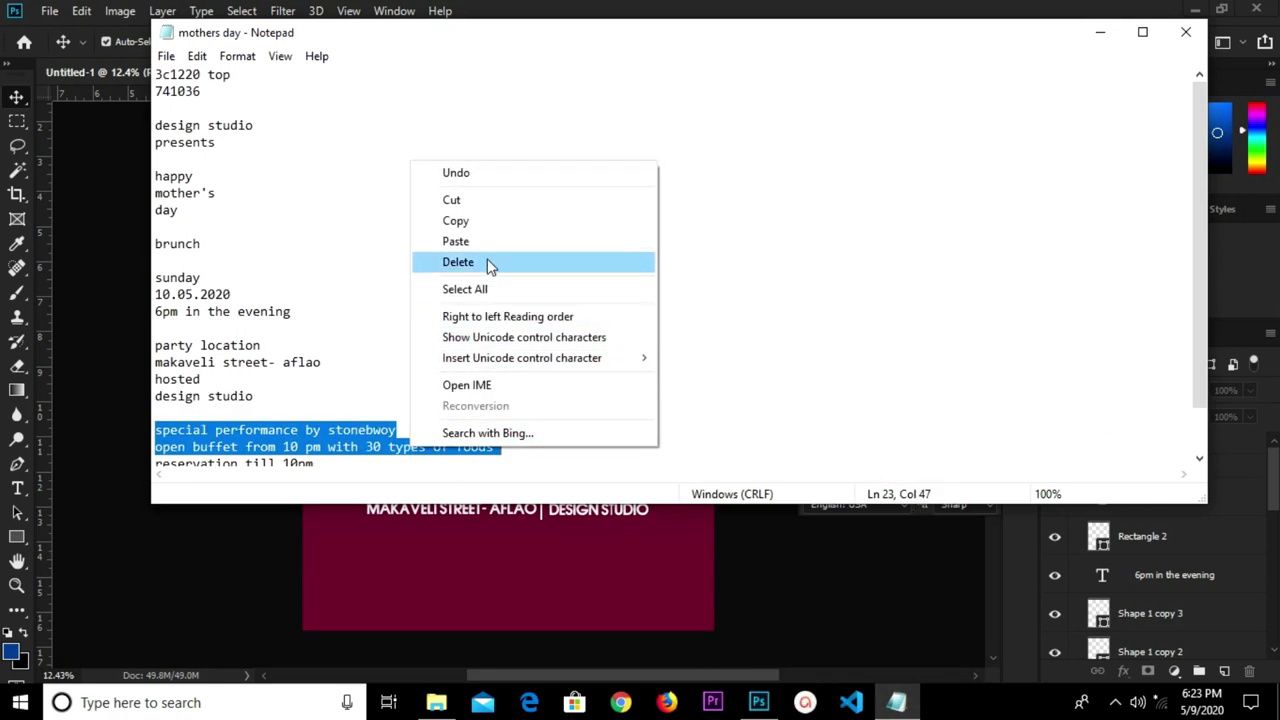
{"action": "left_click", "coordinate": [483, 220]}
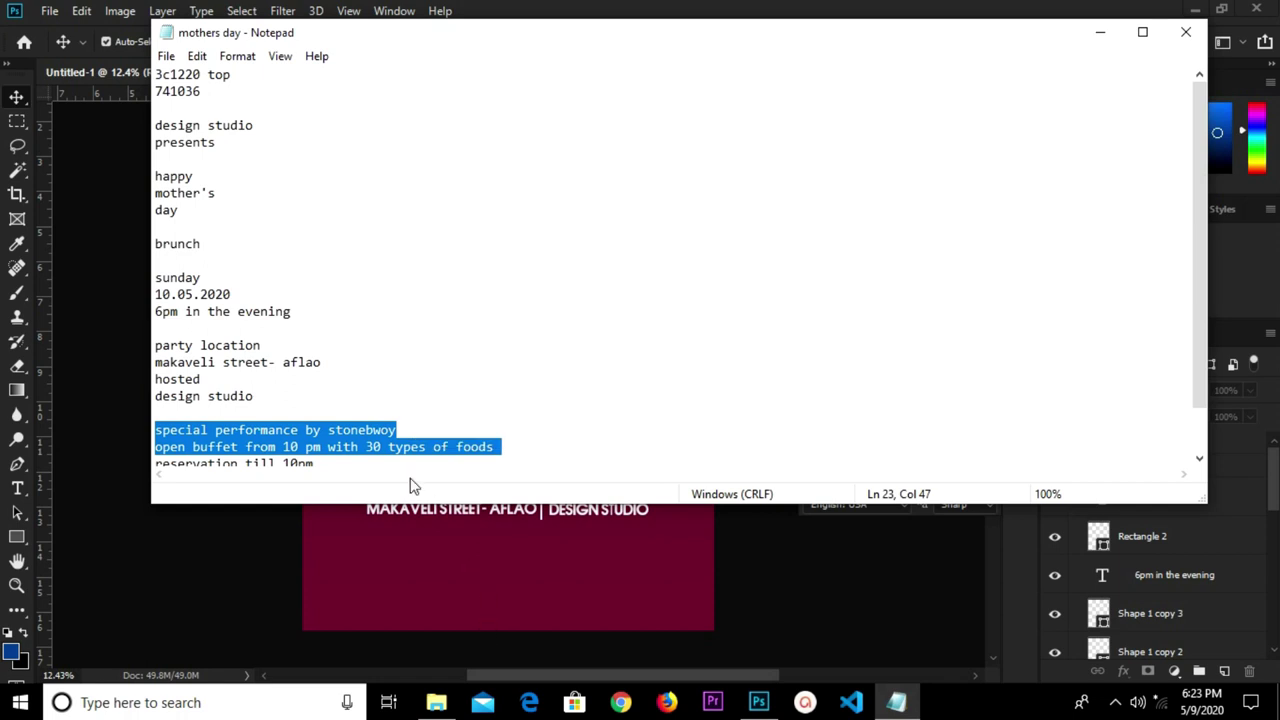
{"action": "right_click", "coordinate": [401, 433]}
{"action": "left_click", "coordinate": [474, 220]}
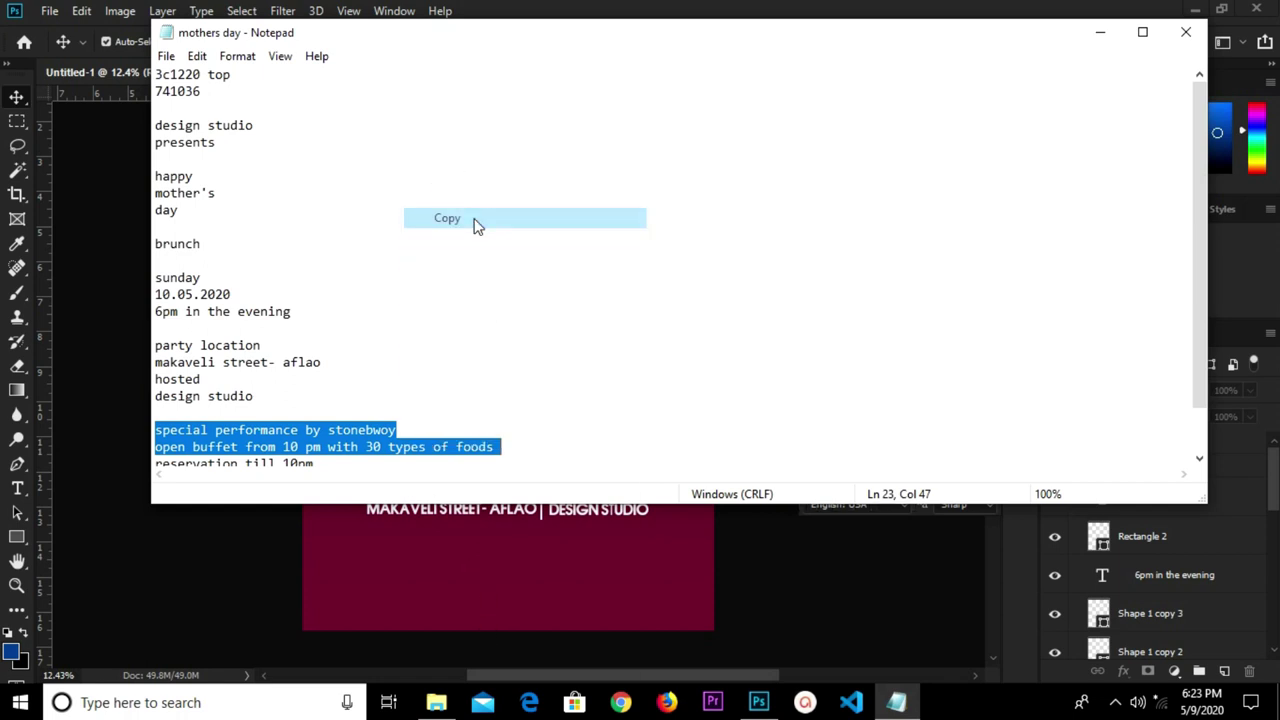
{"action": "left_click", "coordinate": [530, 583]}
Step: Paste the performance and buffet lines as new text below the location block, centred
{"action": "key", "text": "t"}
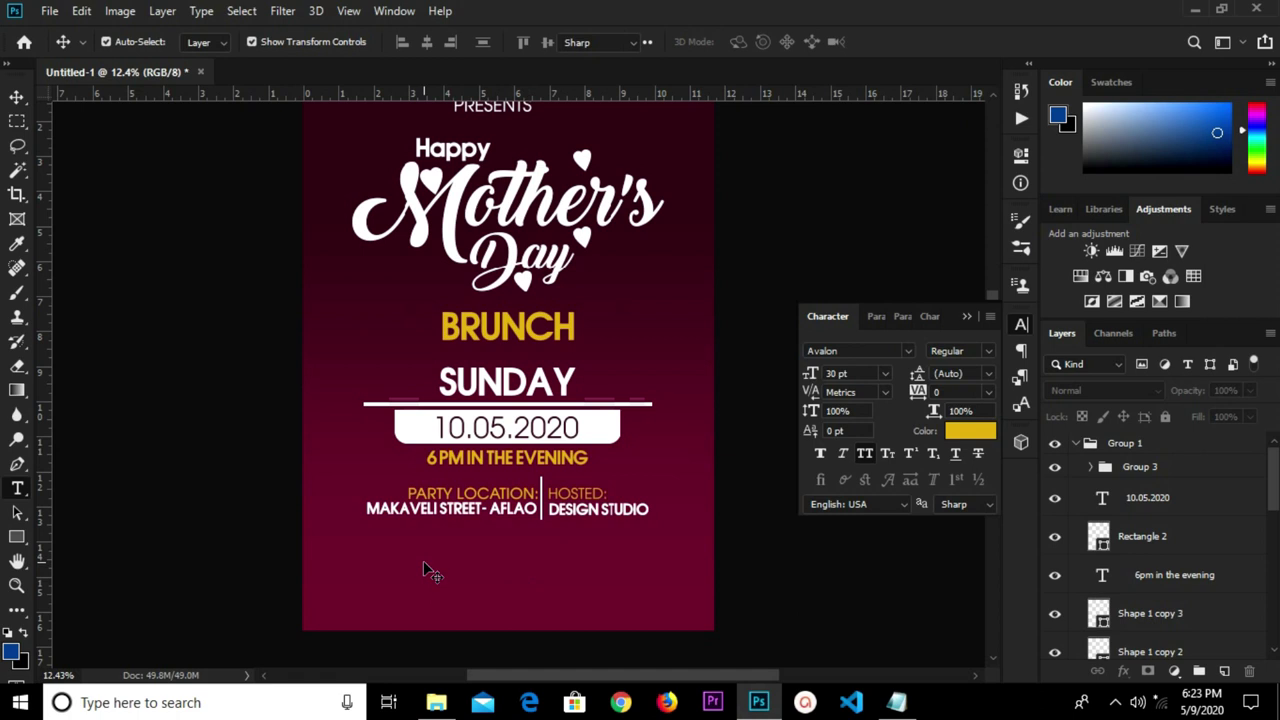
{"action": "left_click", "coordinate": [424, 566]}
{"action": "key", "text": "ctrl+v"}
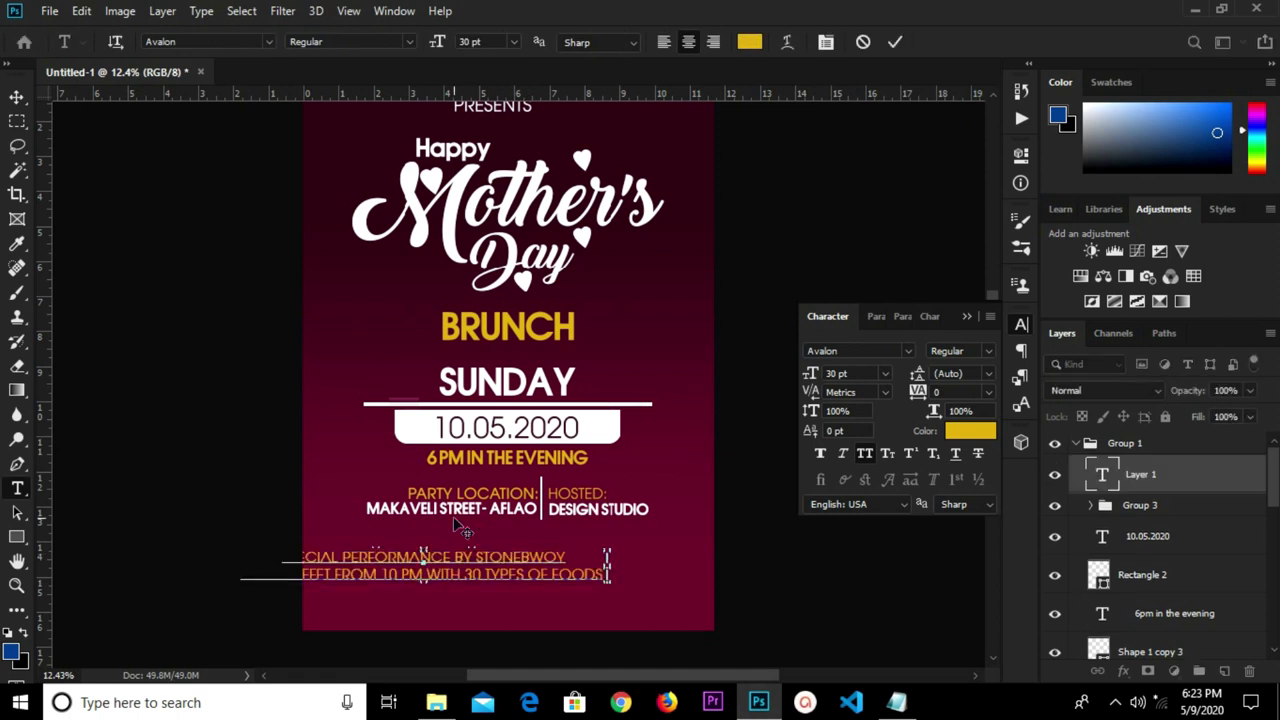
{"action": "left_click", "coordinate": [16, 96]}
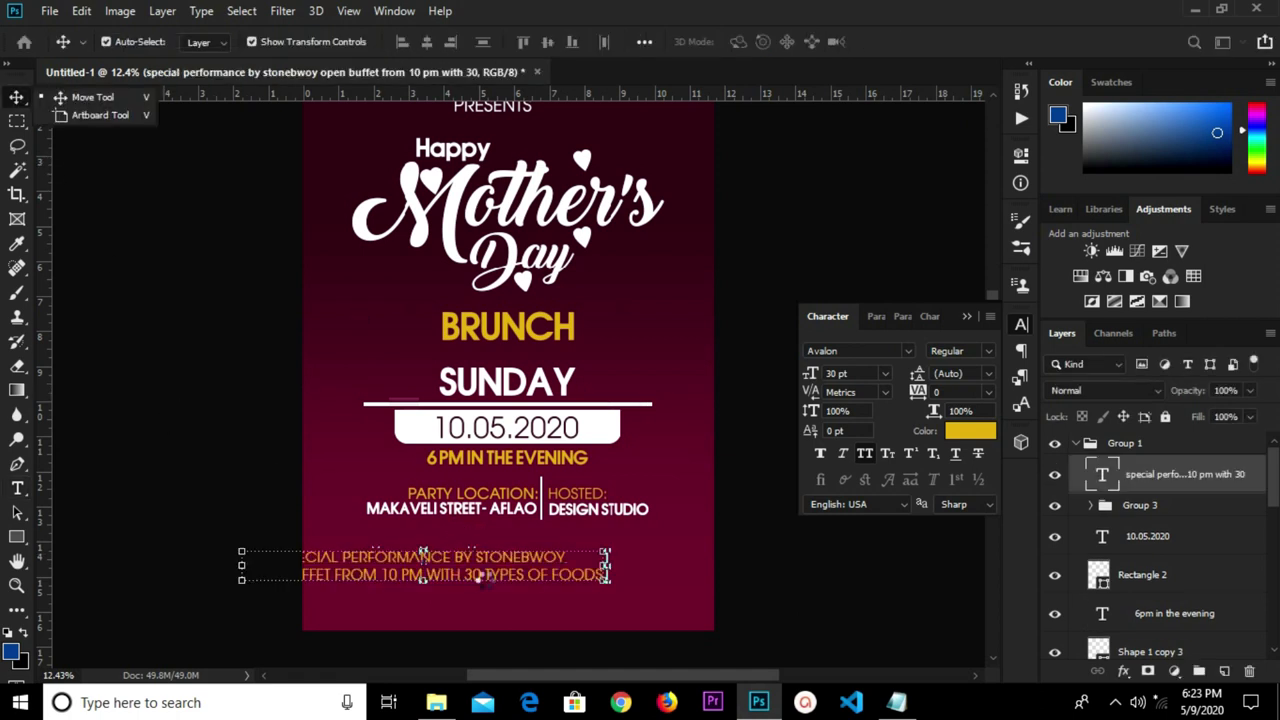
{"action": "left_click_drag", "start_coordinate": [474, 571], "coordinate": [538, 556]}
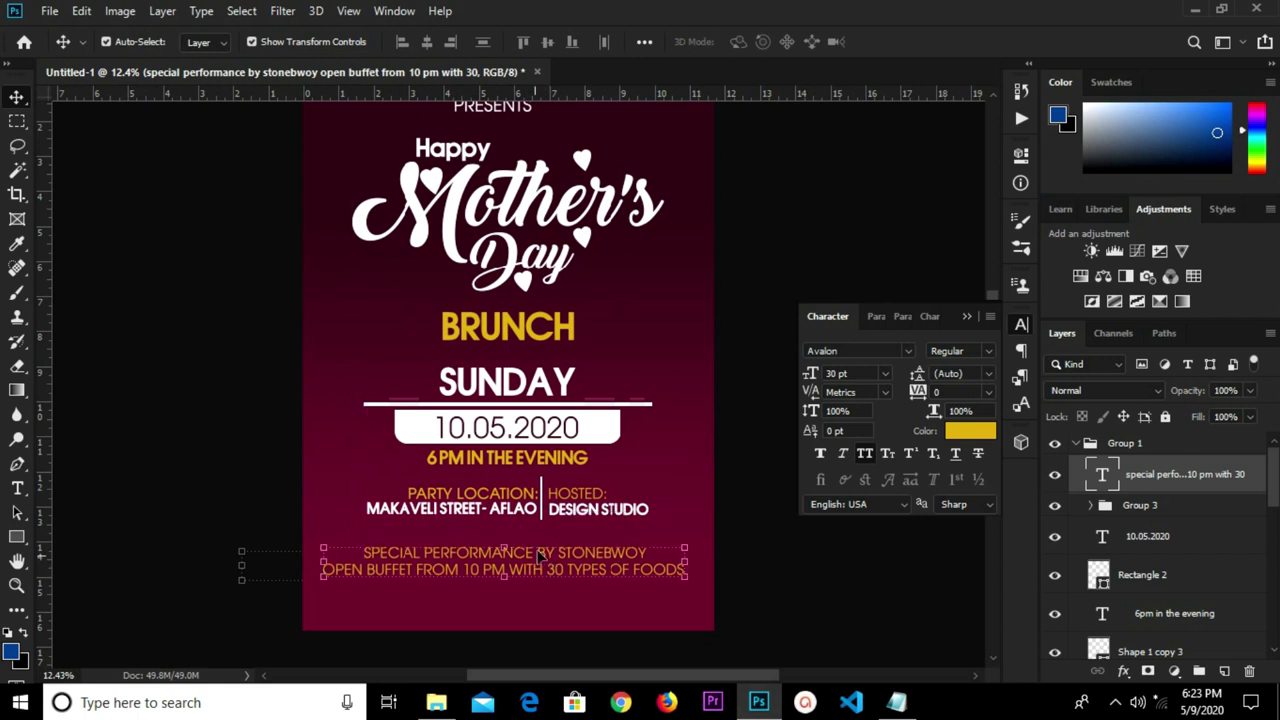
Step: Set the pasted text to 36 pt AuxinDemiBold
{"action": "left_click", "coordinate": [886, 372]}
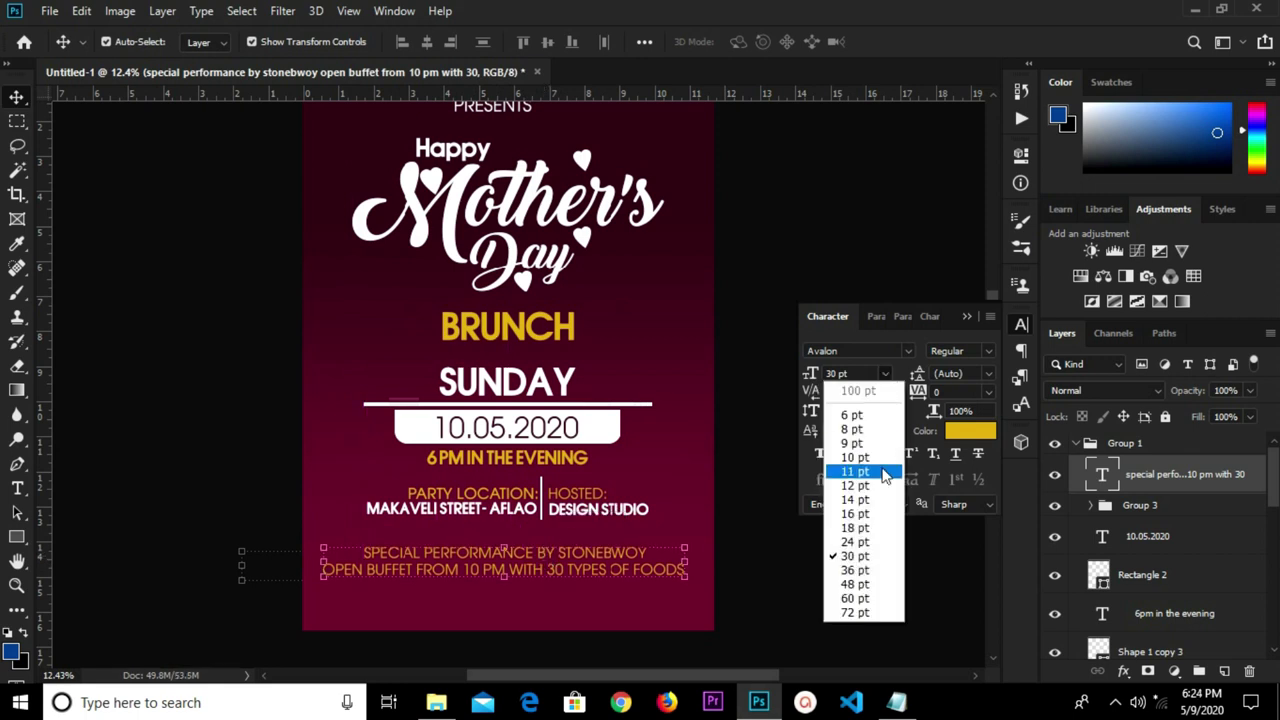
{"action": "left_click", "coordinate": [874, 570]}
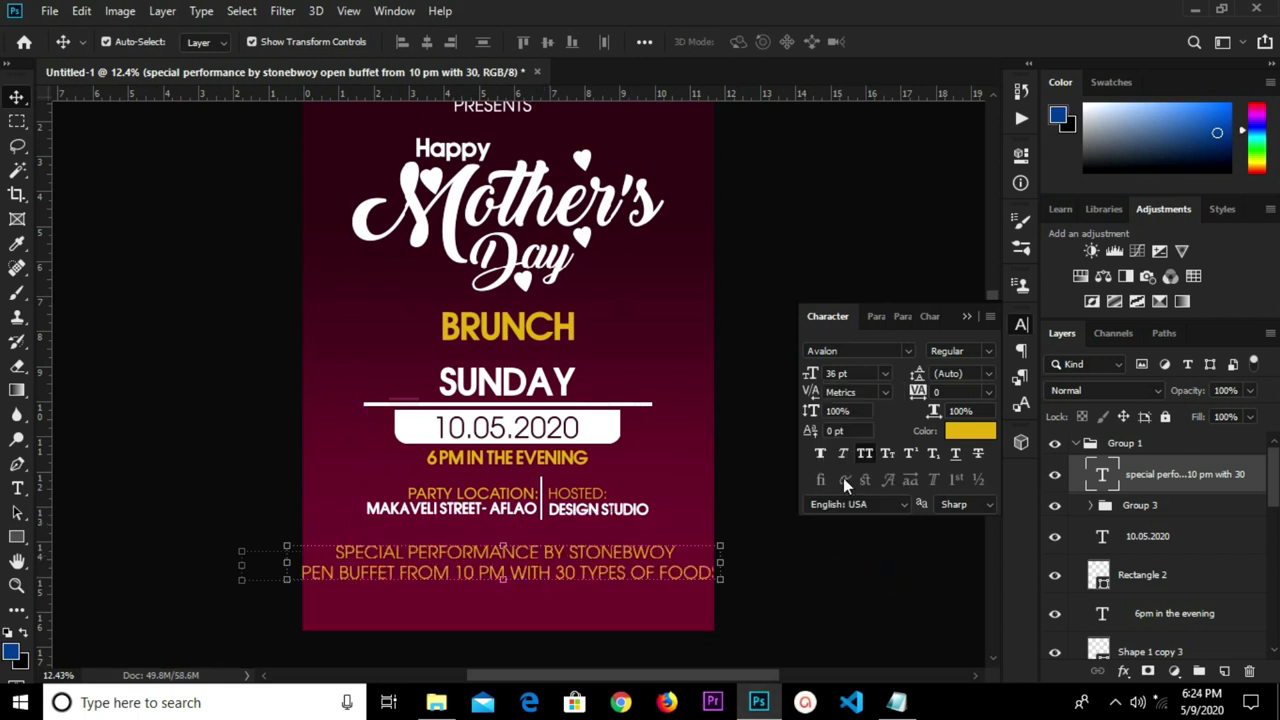
{"action": "left_click", "coordinate": [850, 351]}
{"action": "type", "text": "aux"}
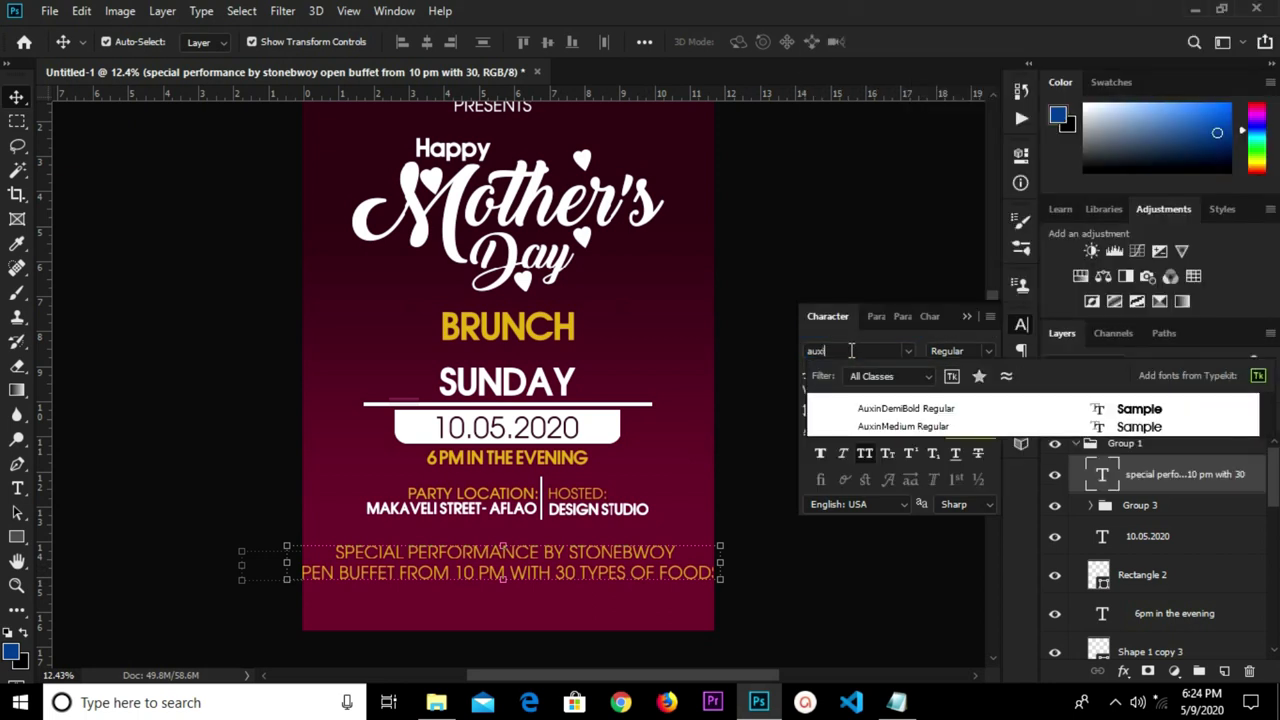
{"action": "type", "text": "in"}
{"action": "left_click", "coordinate": [889, 411]}
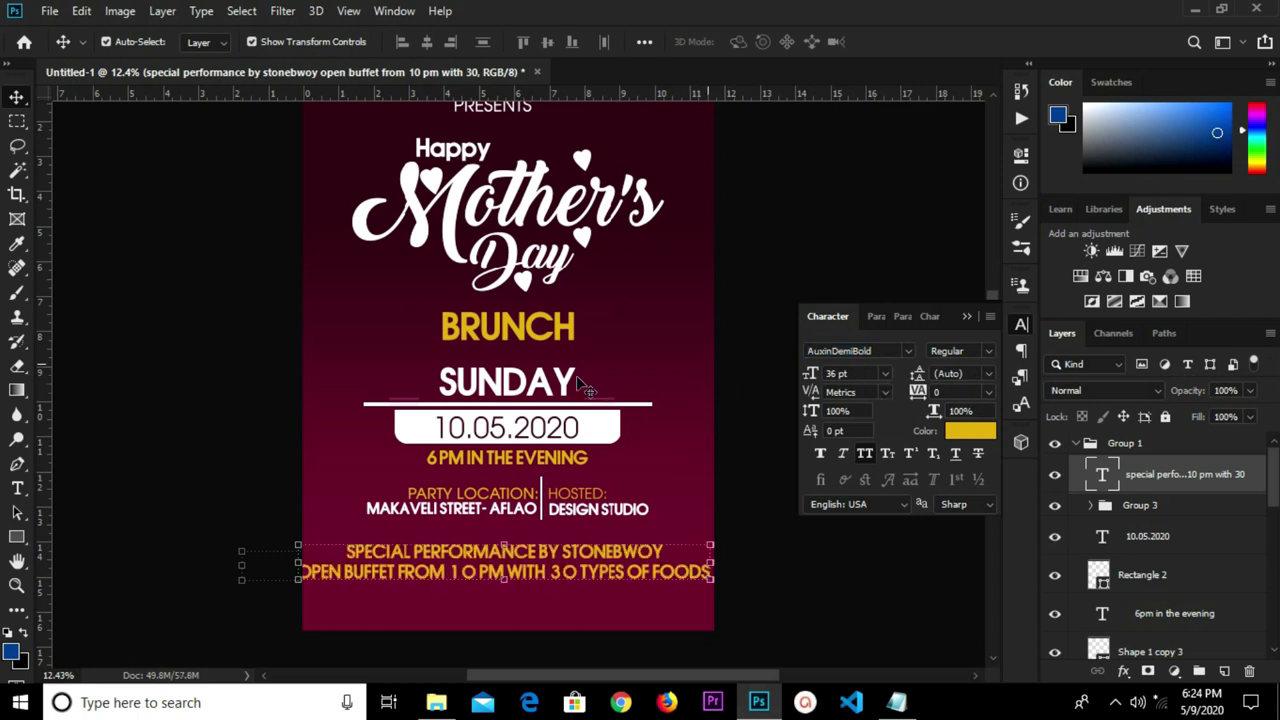
Step: Move the OPEN BUFFET line out into its own text layer below SPECIAL PERFORMANCE BY STONEBWOY
{"action": "key", "text": "t"}
{"action": "left_click", "coordinate": [307, 573]}
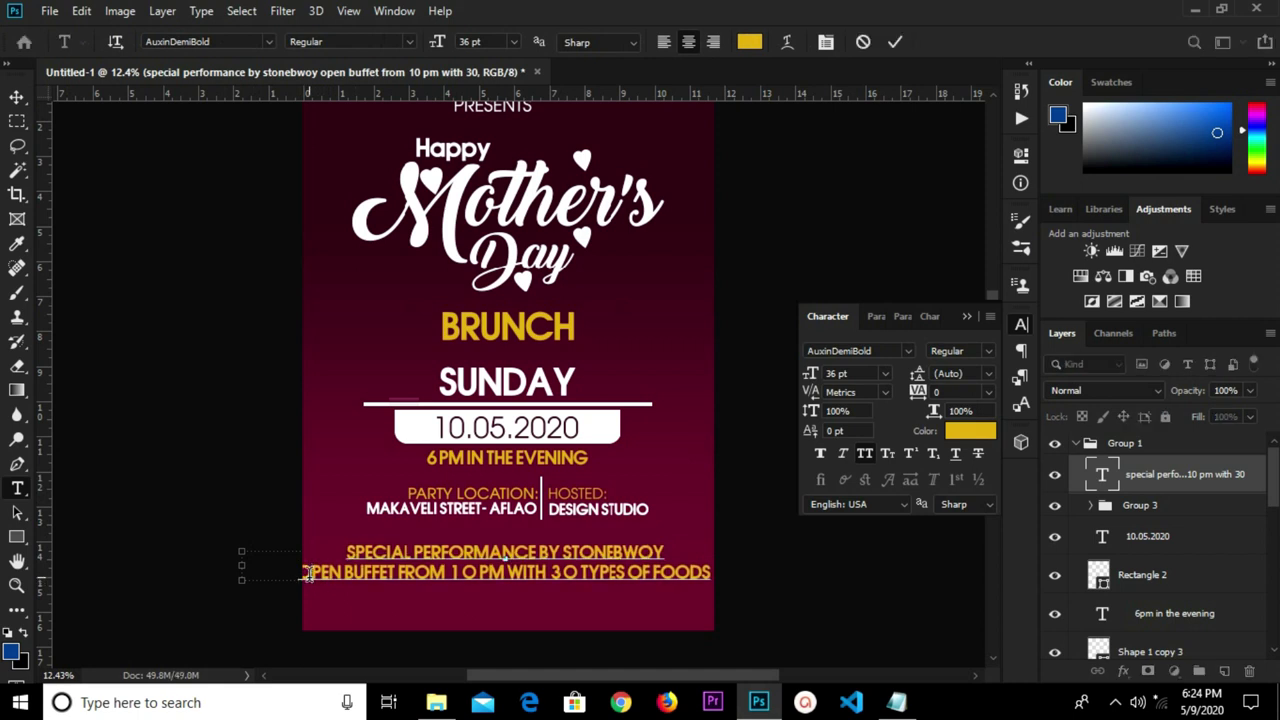
{"action": "key", "text": "shift+Right"}
{"action": "key", "text": "shift+Right"}
{"action": "key", "text": "shift+Right"}
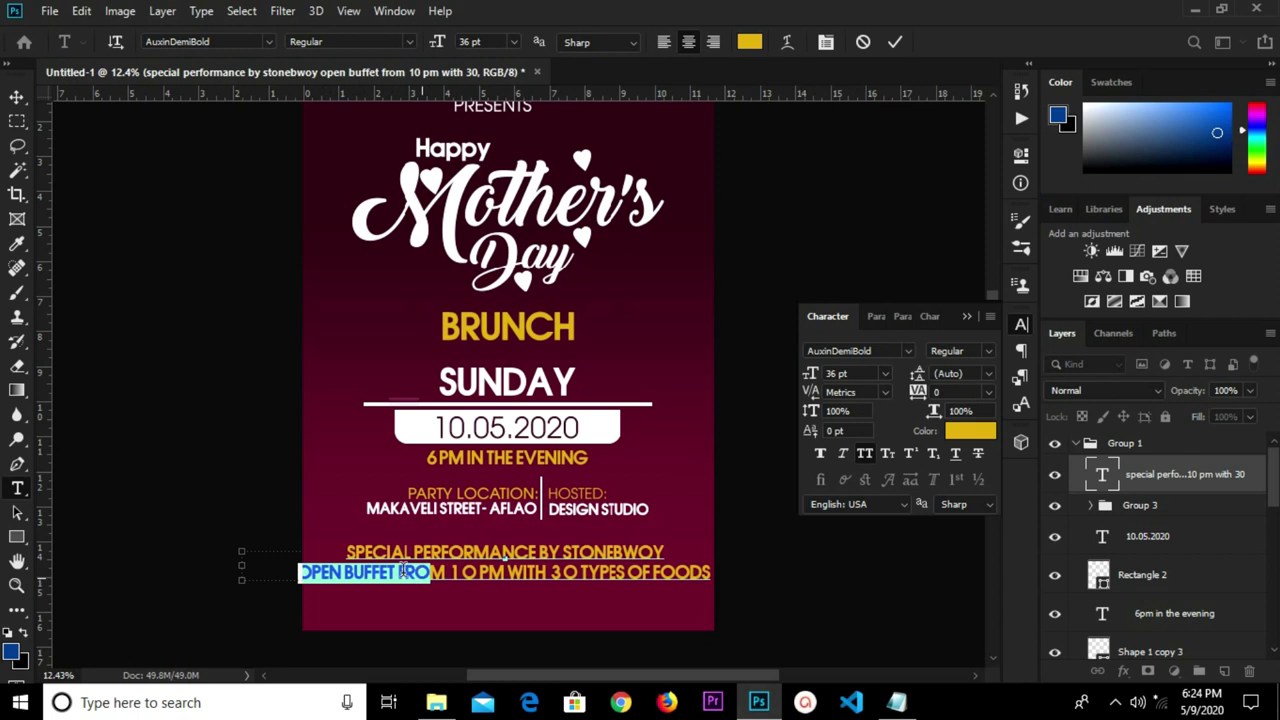
{"action": "left_click", "coordinate": [388, 573]}
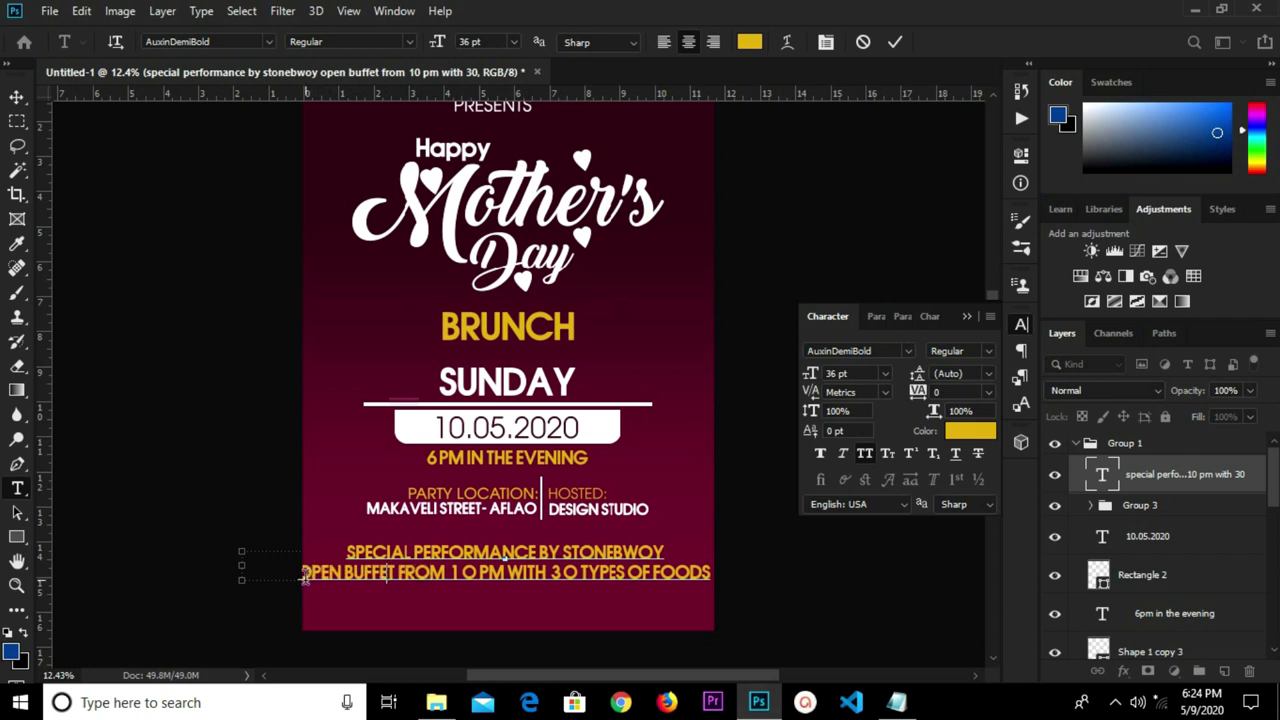
{"action": "left_click_drag", "start_coordinate": [300, 572], "coordinate": [707, 590]}
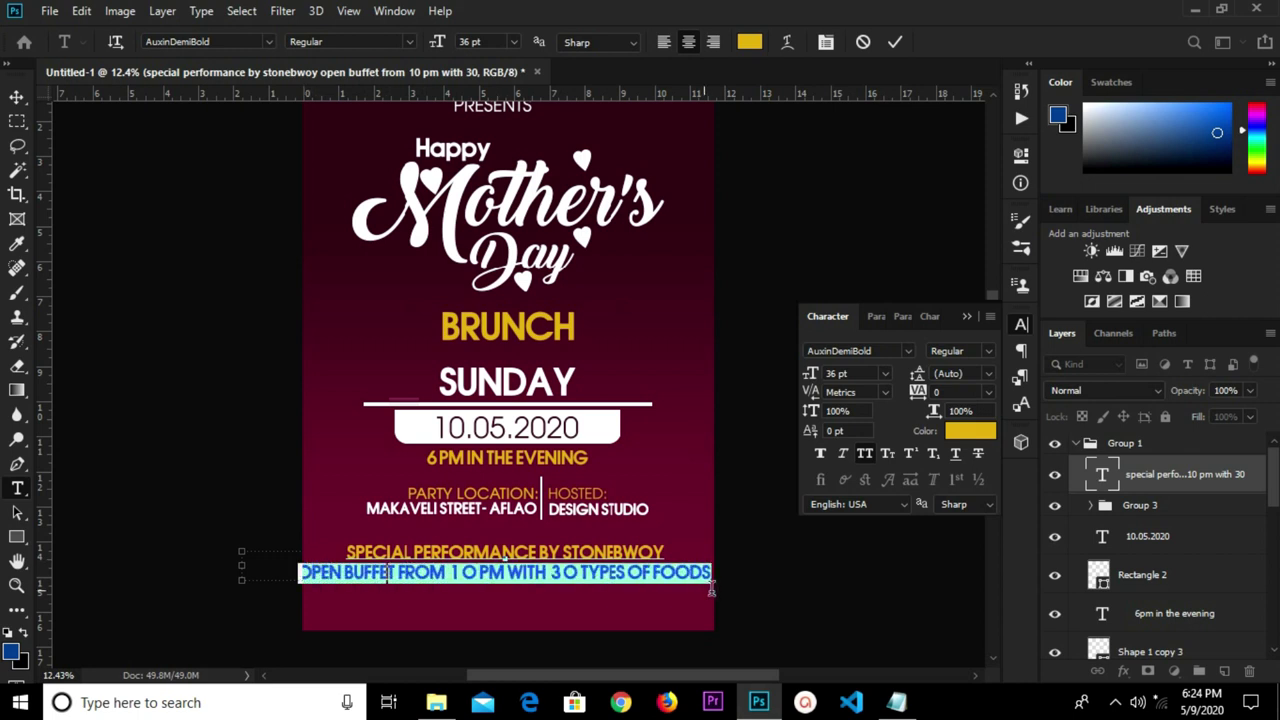
{"action": "key", "text": "BackSpace"}
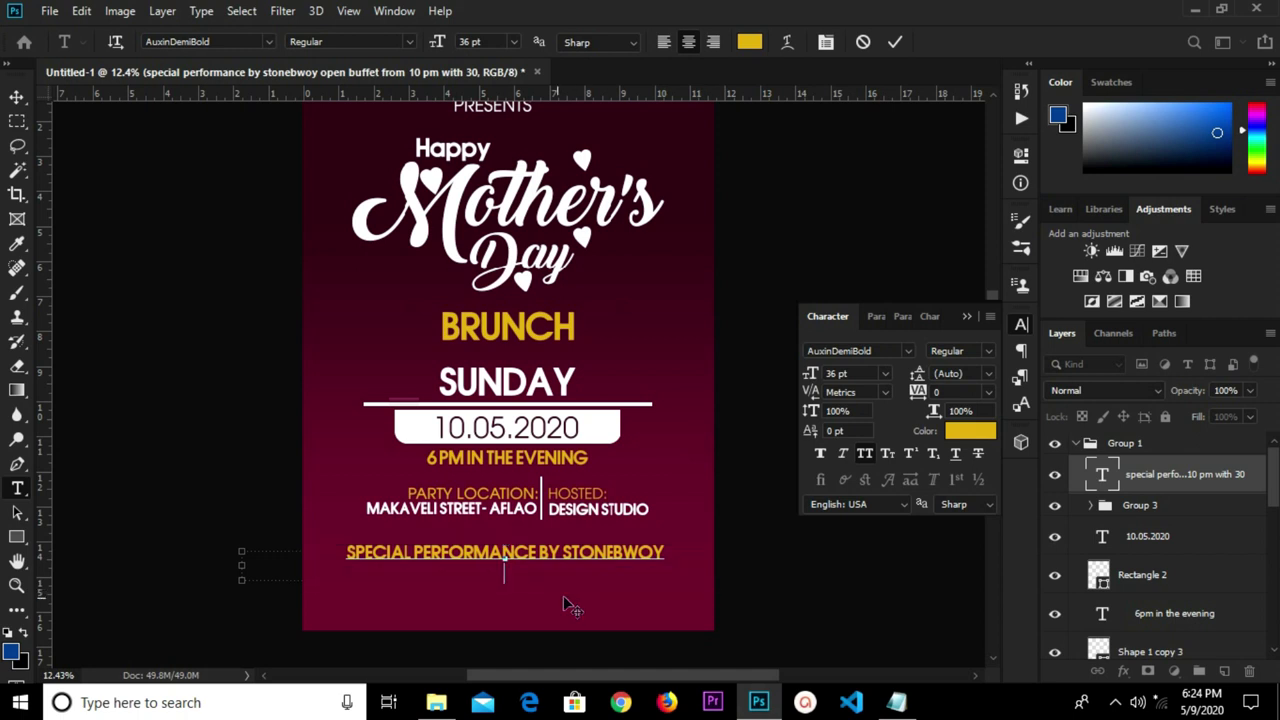
{"action": "left_click", "coordinate": [895, 43]}
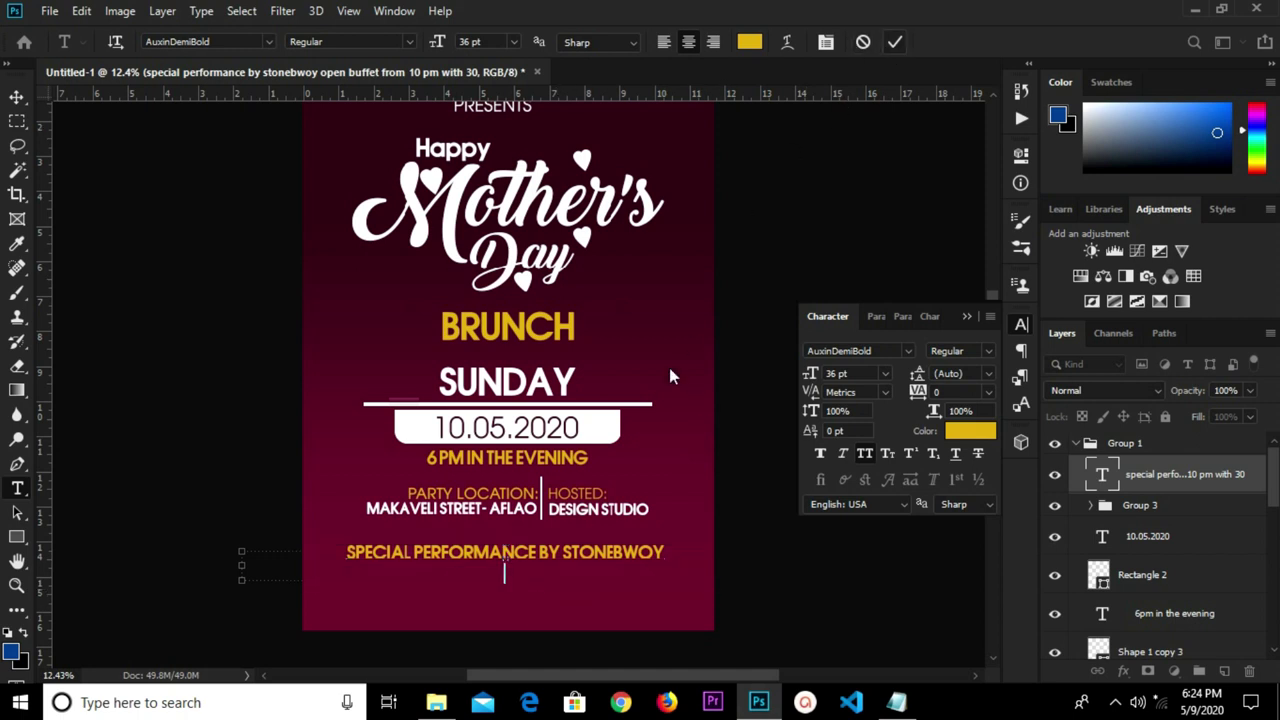
{"action": "left_click", "coordinate": [429, 586]}
{"action": "key", "text": "ctrl+v"}
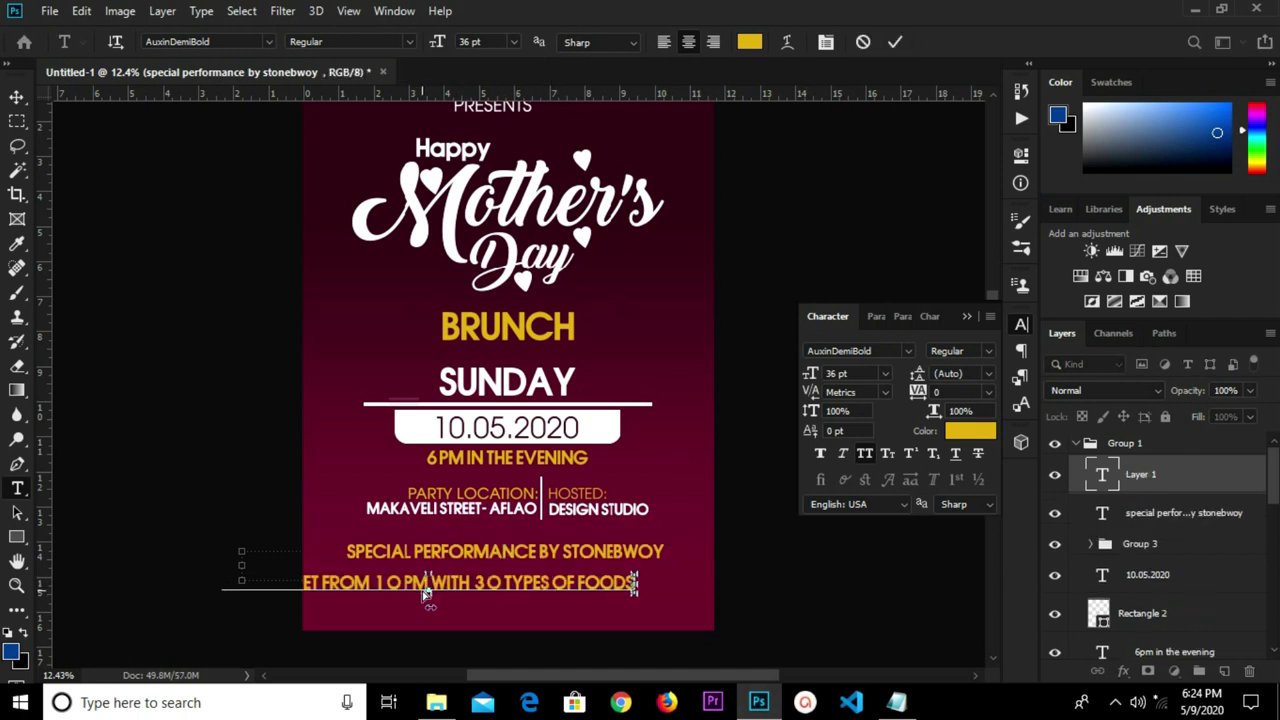
{"action": "left_click", "coordinate": [15, 97]}
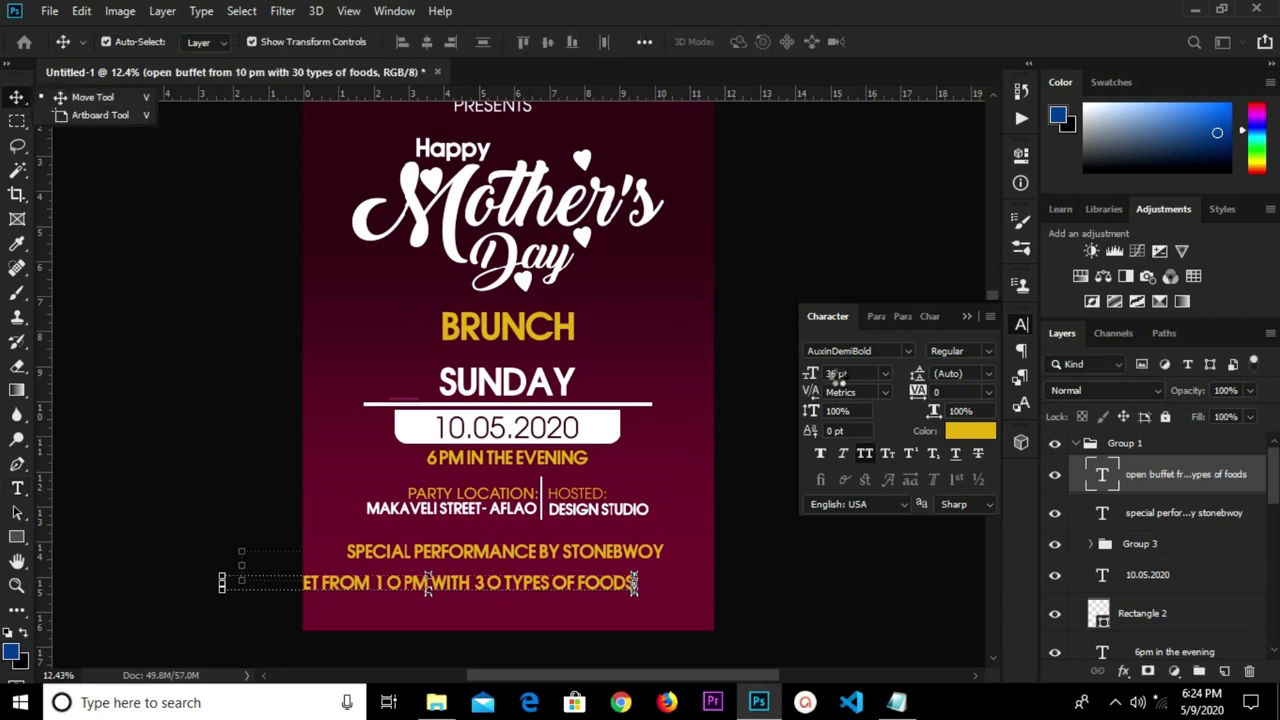
Step: Make the buffet text white (#ffffff) at 30 pt
{"action": "left_click", "coordinate": [957, 432]}
{"action": "type", "text": "ffffff"}
{"action": "left_click", "coordinate": [692, 348]}
{"action": "left_click", "coordinate": [882, 374]}
{"action": "left_click", "coordinate": [855, 556]}
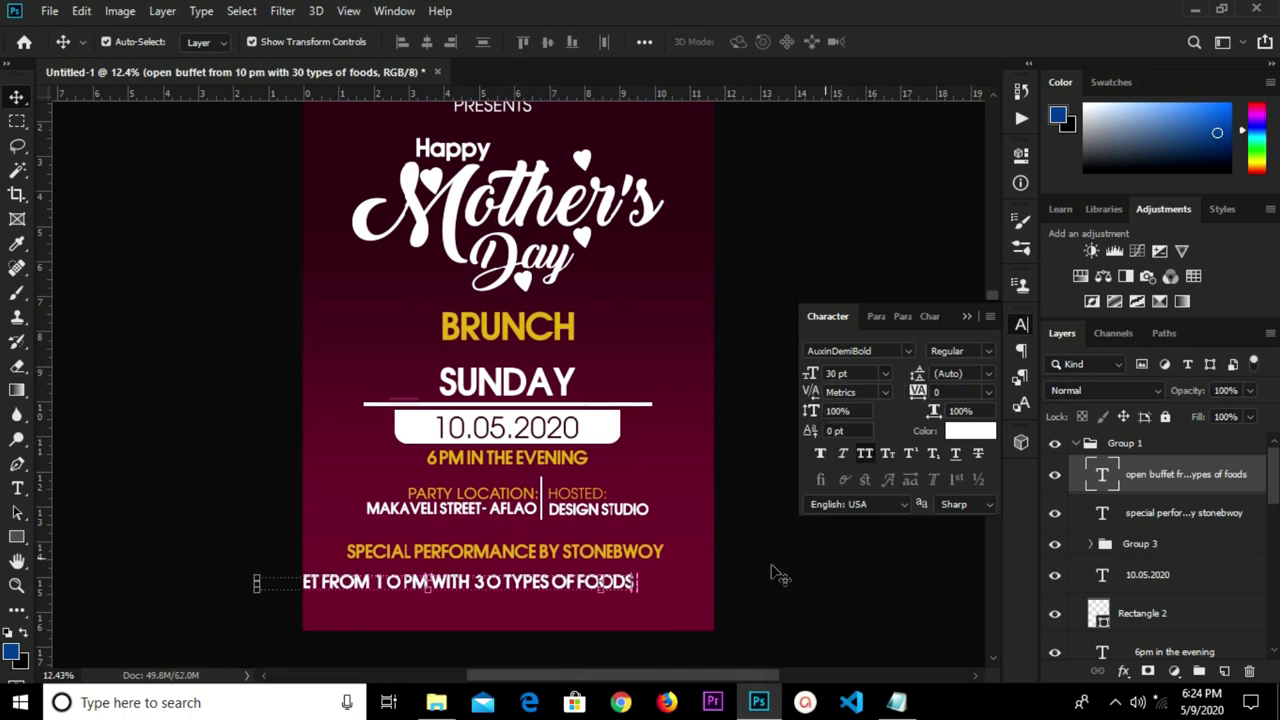
Step: Centre the buffet line under the performance line and scale it to about 92.5%
{"action": "left_click_drag", "start_coordinate": [441, 588], "coordinate": [527, 580]}
{"action": "scroll", "coordinate": [722, 583], "scroll_direction": "up", "scroll_amount": 3}
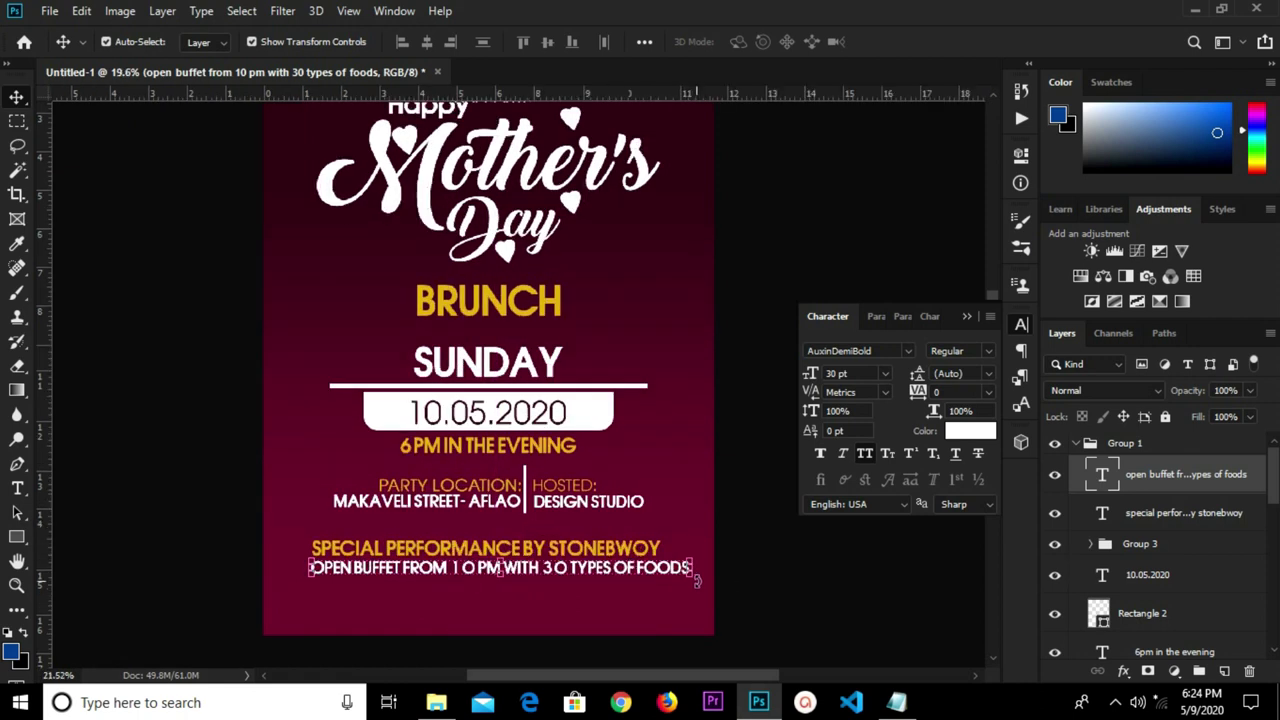
{"action": "left_click_drag", "start_coordinate": [680, 569], "coordinate": [631, 555]}
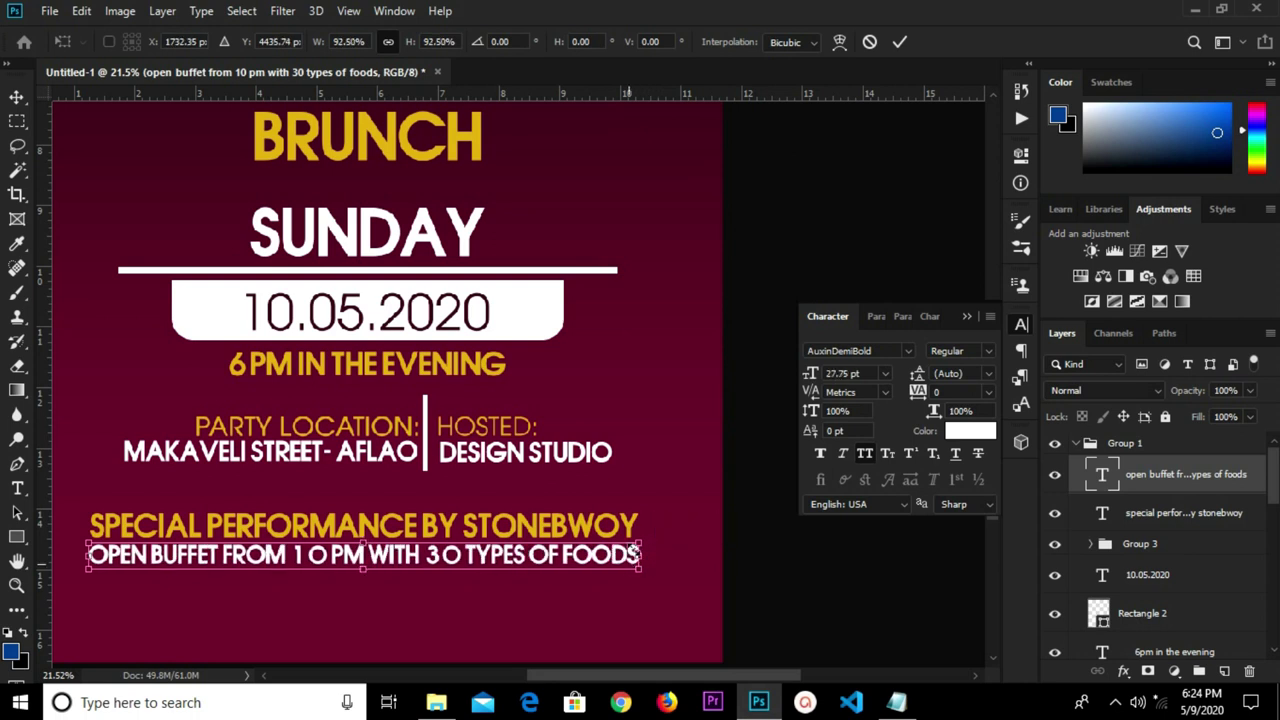
{"action": "left_click", "coordinate": [899, 41]}
{"action": "left_click", "coordinate": [758, 305]}
{"action": "scroll", "coordinate": [683, 408], "scroll_direction": "down", "scroll_amount": 1}
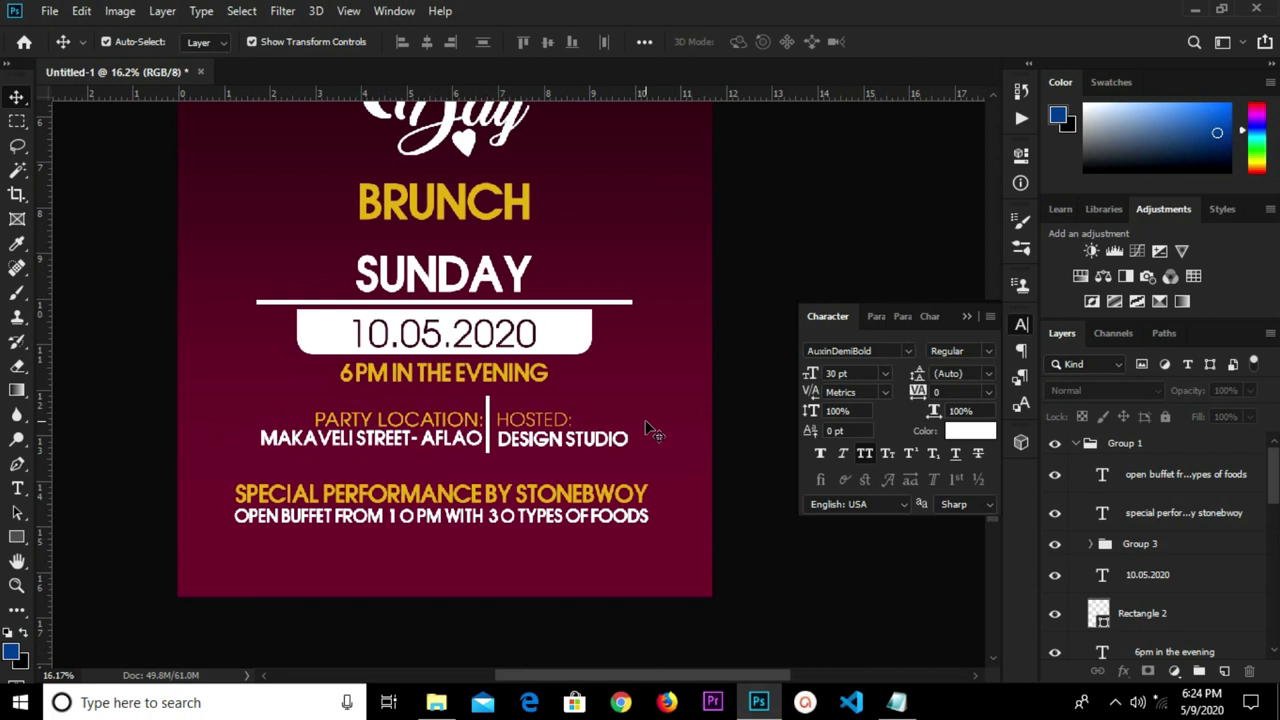
{"action": "left_click", "coordinate": [17, 537]}
Step: Draw a white bar below the buffet line and centre it horizontally on the canvas
{"action": "left_click_drag", "start_coordinate": [314, 535], "coordinate": [562, 559]}
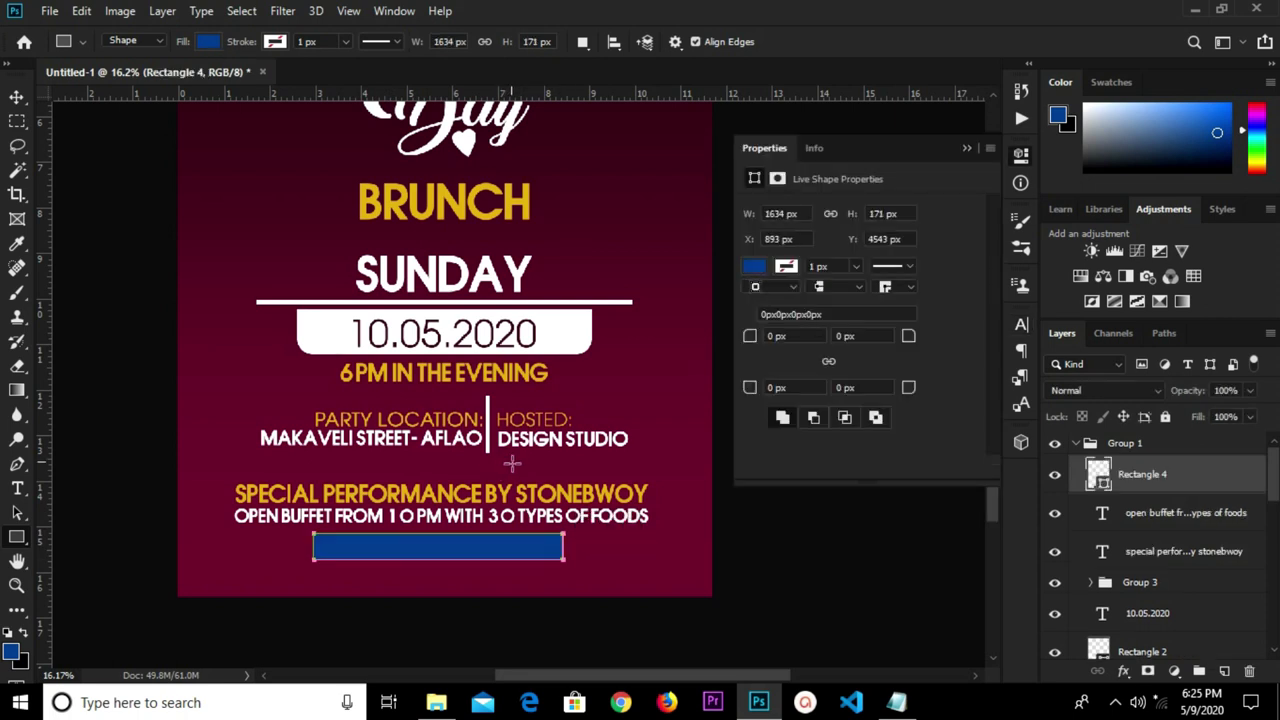
{"action": "left_click", "coordinate": [754, 268]}
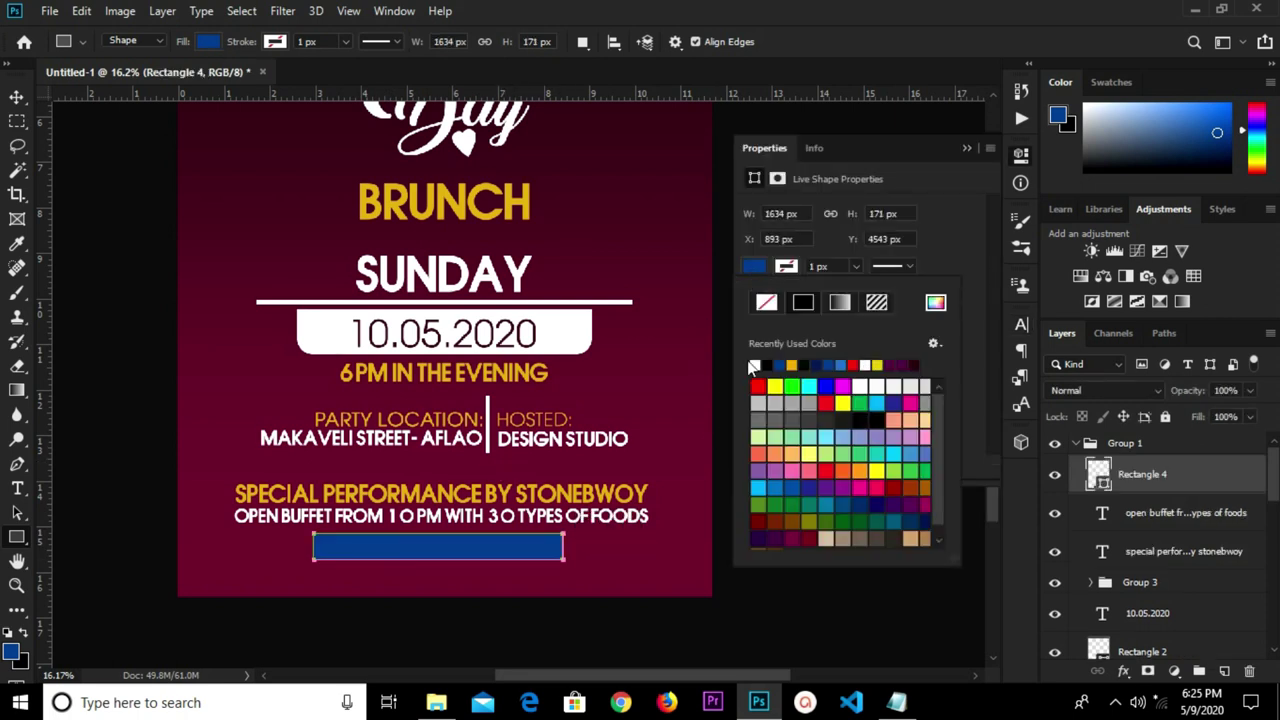
{"action": "left_click", "coordinate": [755, 364]}
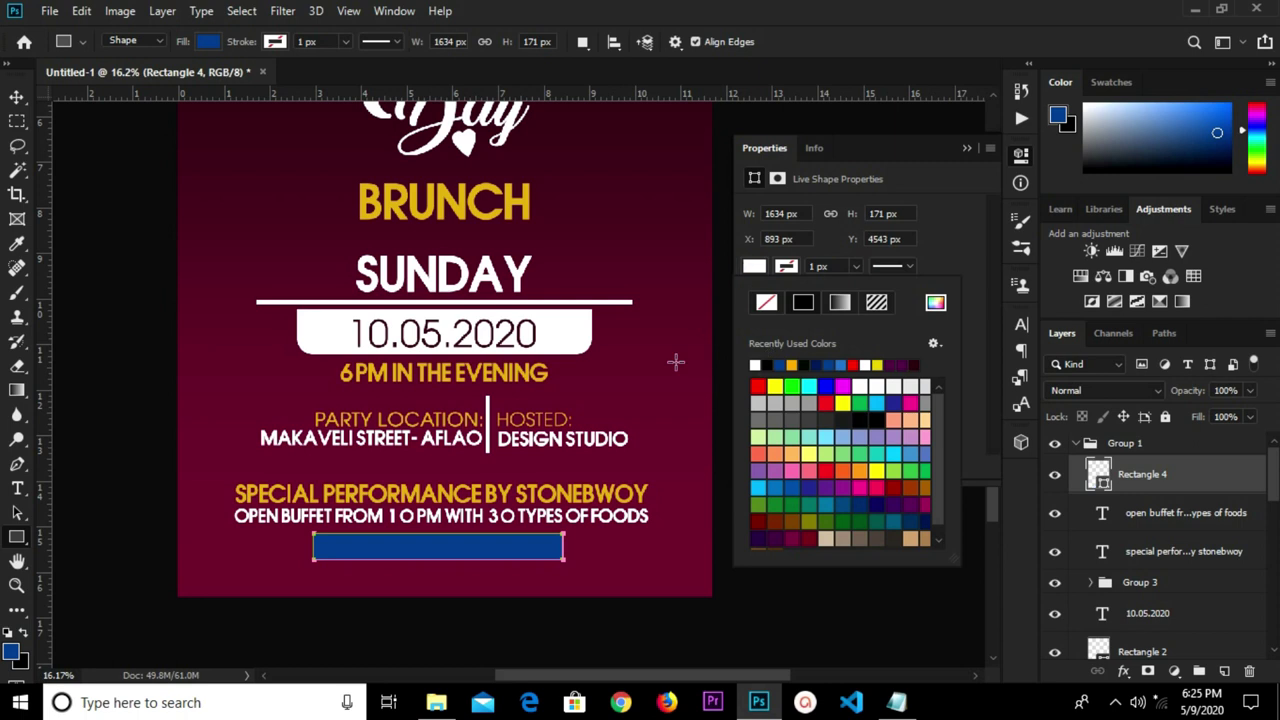
{"action": "left_click", "coordinate": [18, 97]}
{"action": "key", "text": "ctrl+a"}
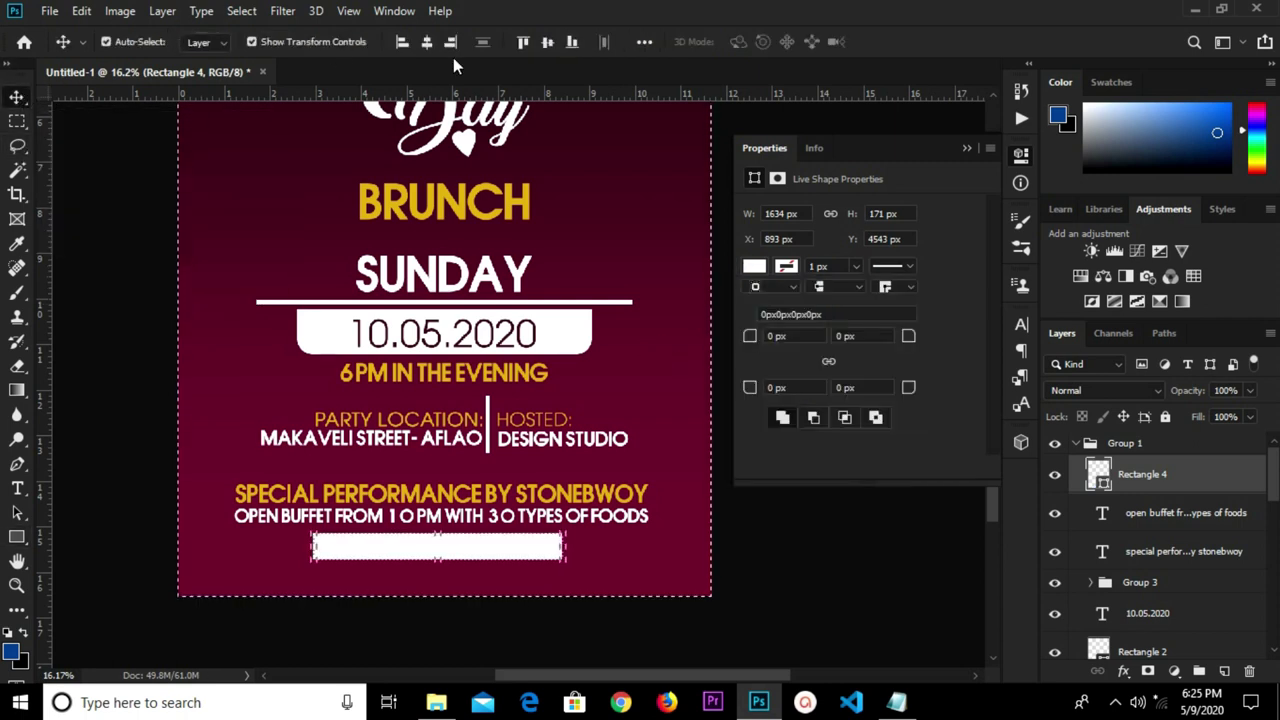
{"action": "left_click", "coordinate": [427, 45]}
{"action": "key", "text": "ctrl+d"}
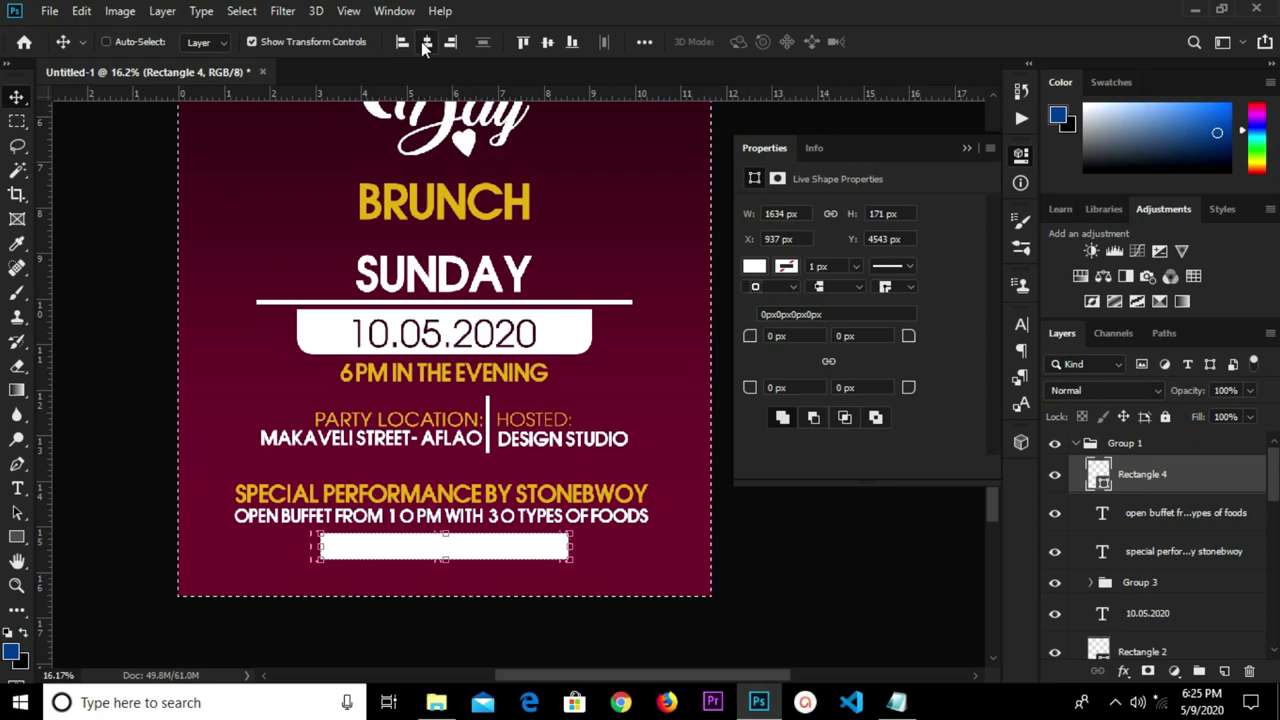
Step: Copy the 'RESERVATION TILL 10PM' line from Notepad and paste it as a new text layer
{"action": "left_click", "coordinate": [897, 702]}
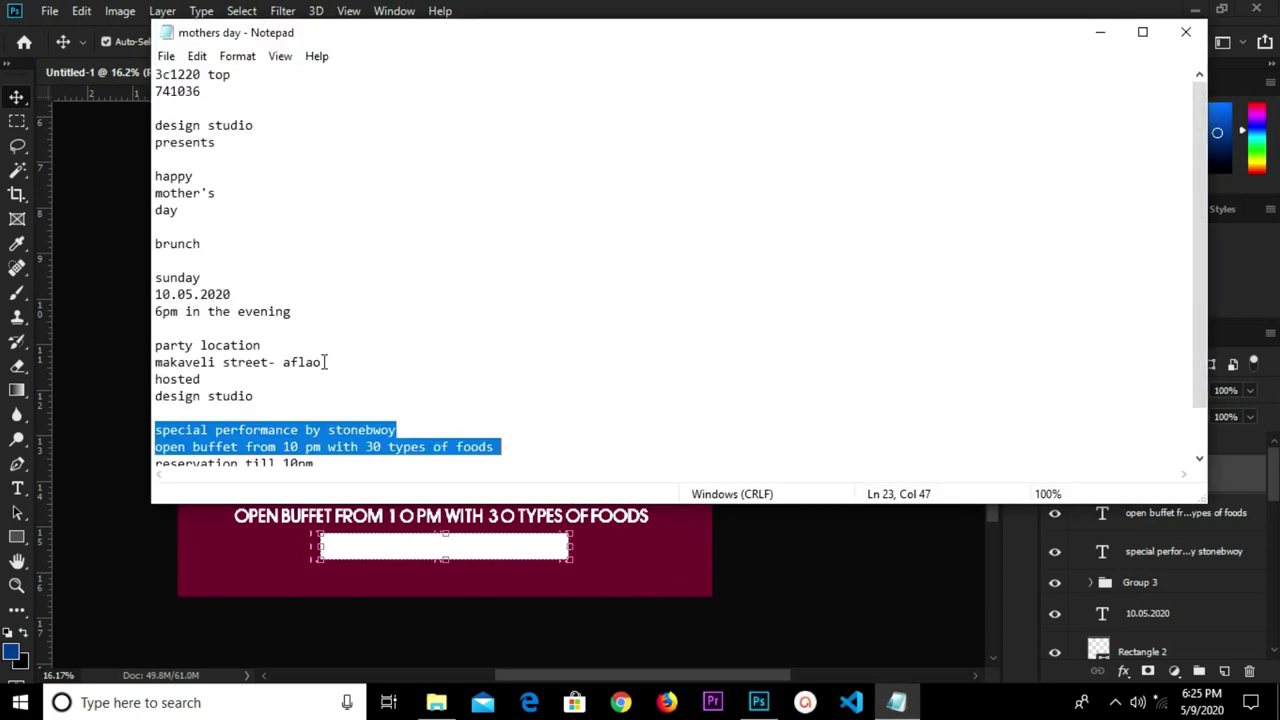
{"action": "scroll", "coordinate": [323, 363], "scroll_direction": "down", "scroll_amount": 1}
{"action": "left_click", "coordinate": [326, 413]}
{"action": "left_click_drag", "start_coordinate": [328, 413], "coordinate": [158, 413]}
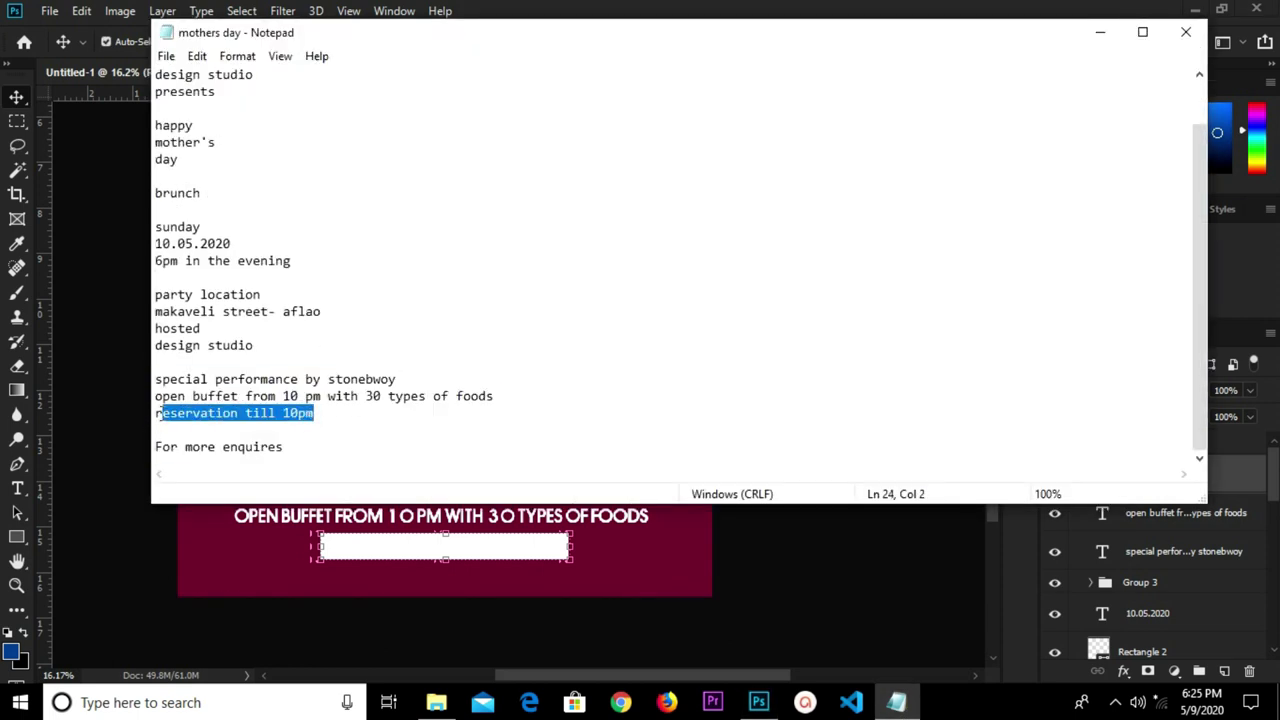
{"action": "right_click", "coordinate": [190, 413]}
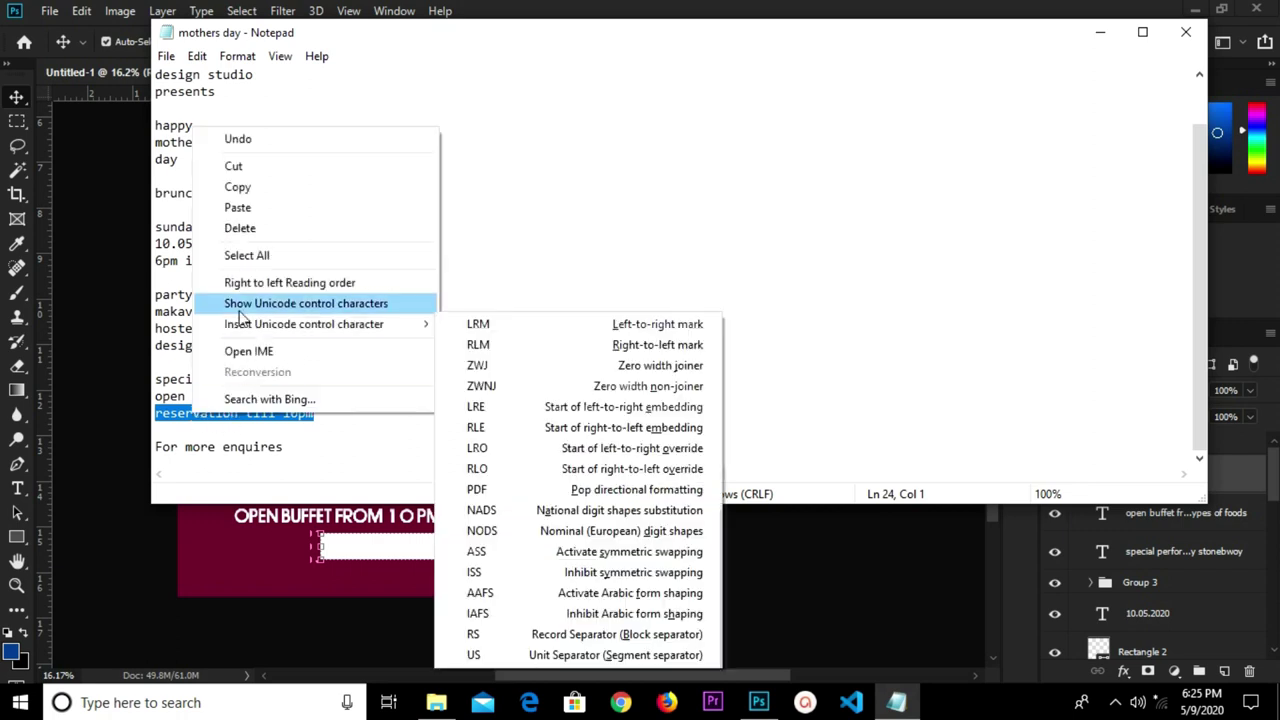
{"action": "left_click", "coordinate": [258, 190]}
{"action": "left_click", "coordinate": [528, 571]}
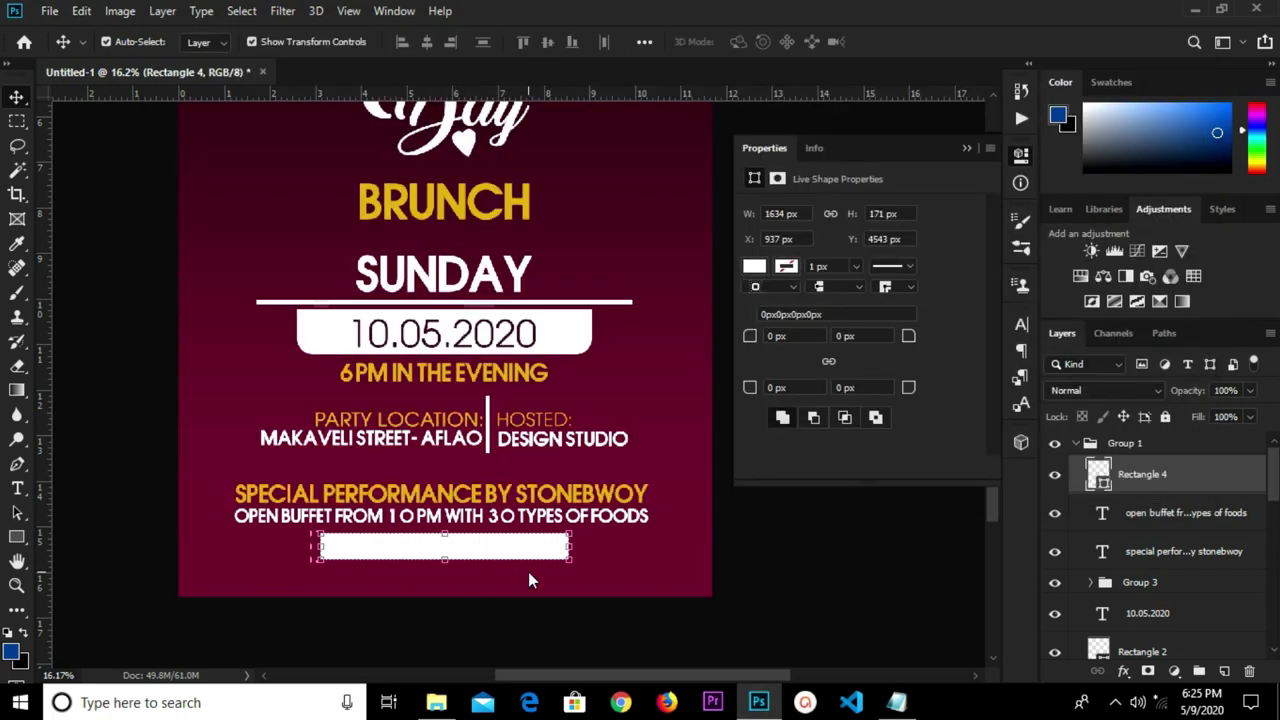
{"action": "key", "text": "t"}
{"action": "left_click", "coordinate": [474, 582]}
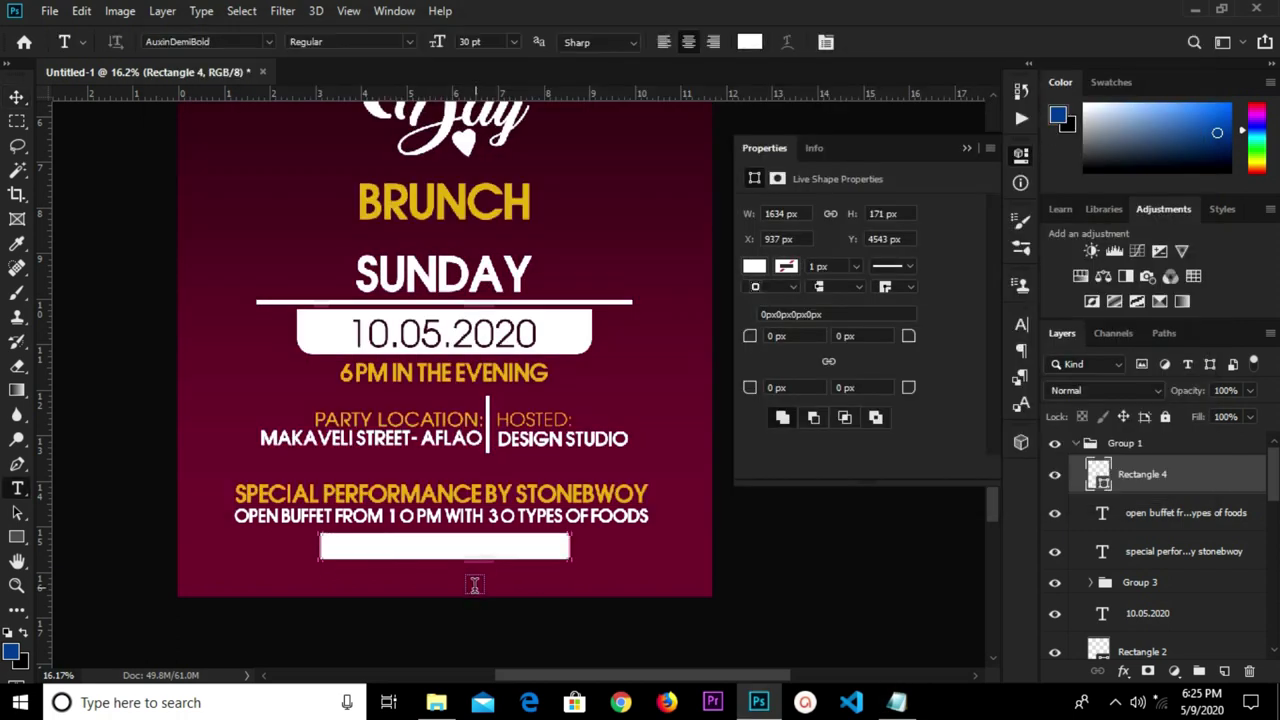
{"action": "key", "text": "ctrl+v"}
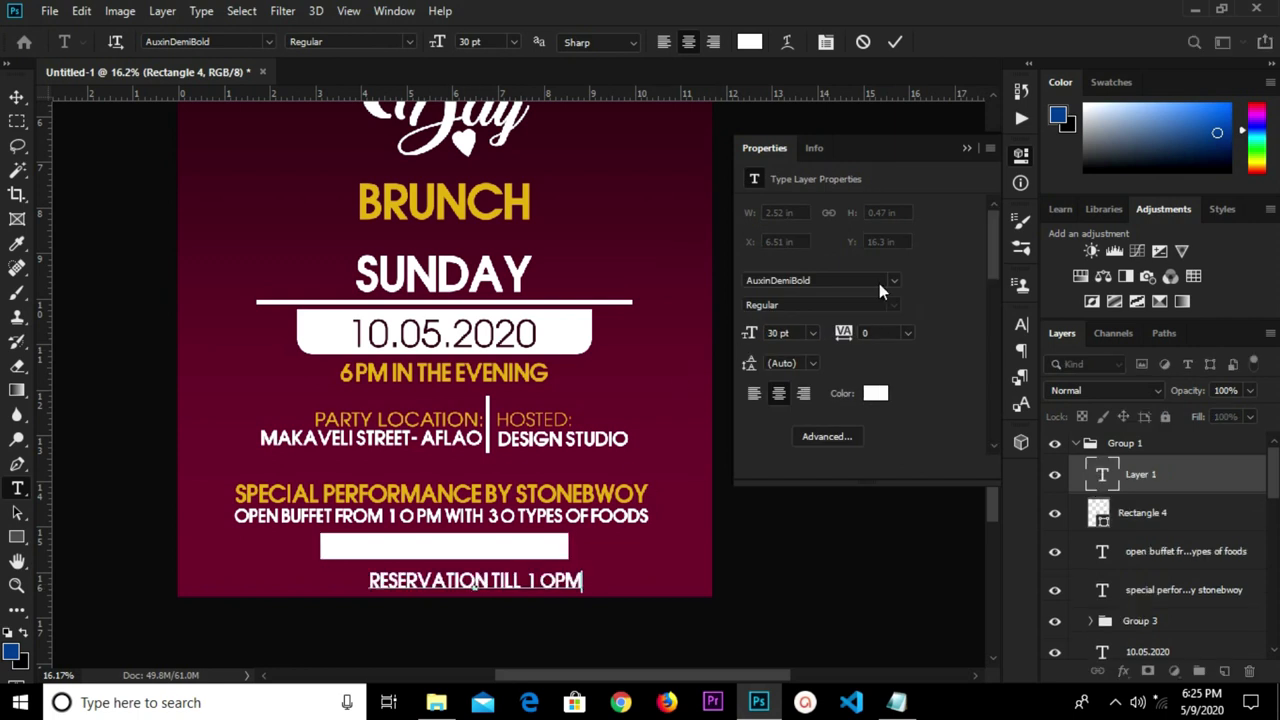
{"action": "left_click", "coordinate": [896, 43]}
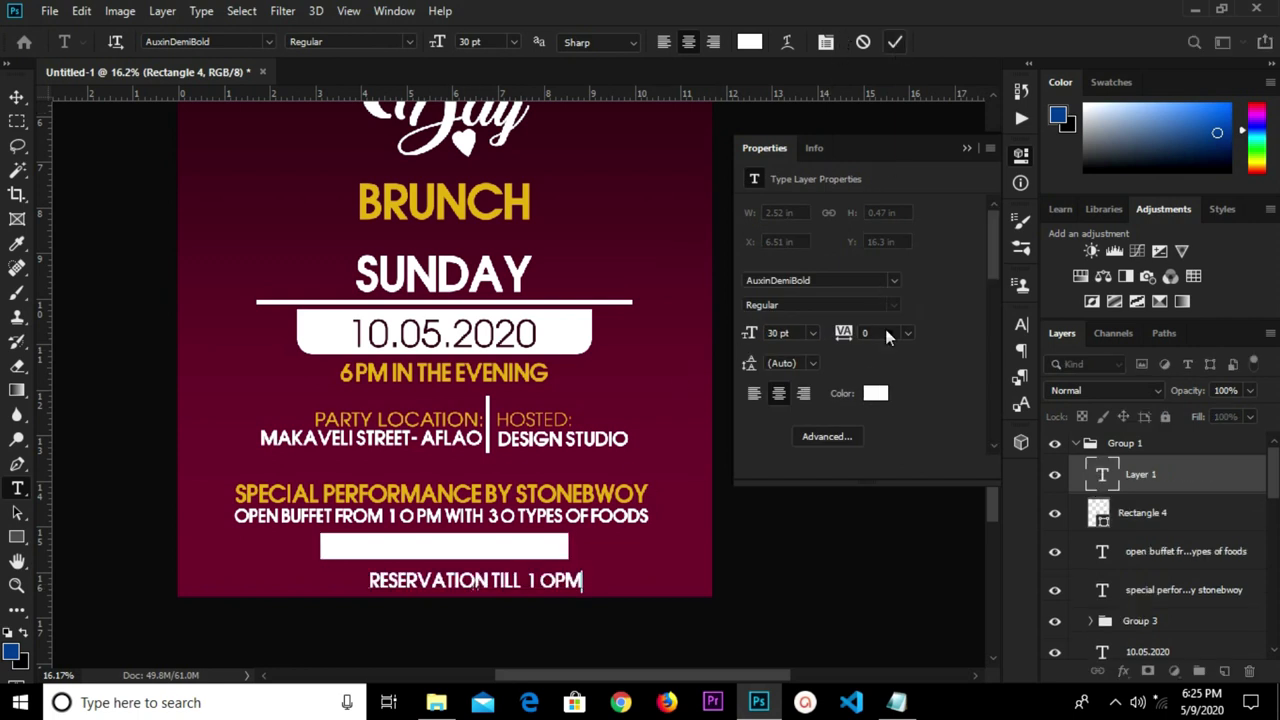
Step: Colour the reservation text maroon, sampled from the background
{"action": "key", "text": "i"}
{"action": "left_click", "coordinate": [875, 393]}
{"action": "left_click", "coordinate": [672, 293]}
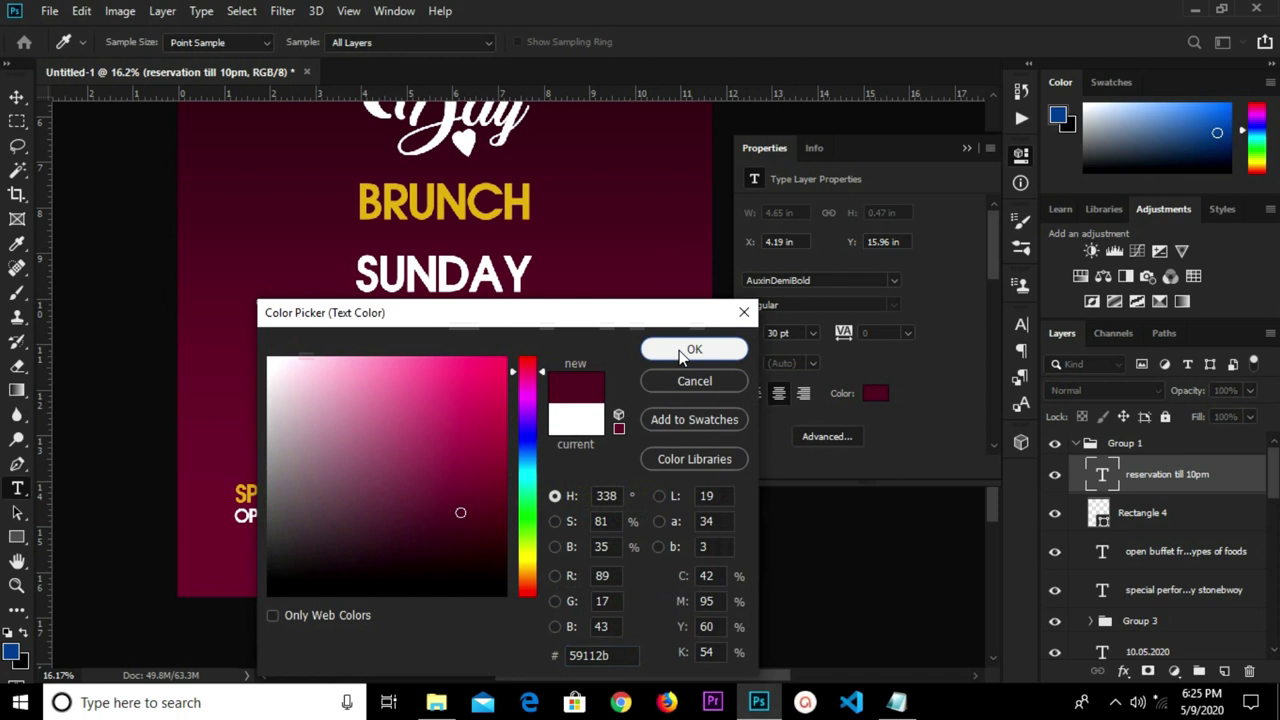
{"action": "left_click", "coordinate": [711, 346]}
Step: Move the reservation text into the white bar and centre it horizontally
{"action": "left_click", "coordinate": [16, 97]}
{"action": "left_click_drag", "start_coordinate": [423, 585], "coordinate": [400, 548]}
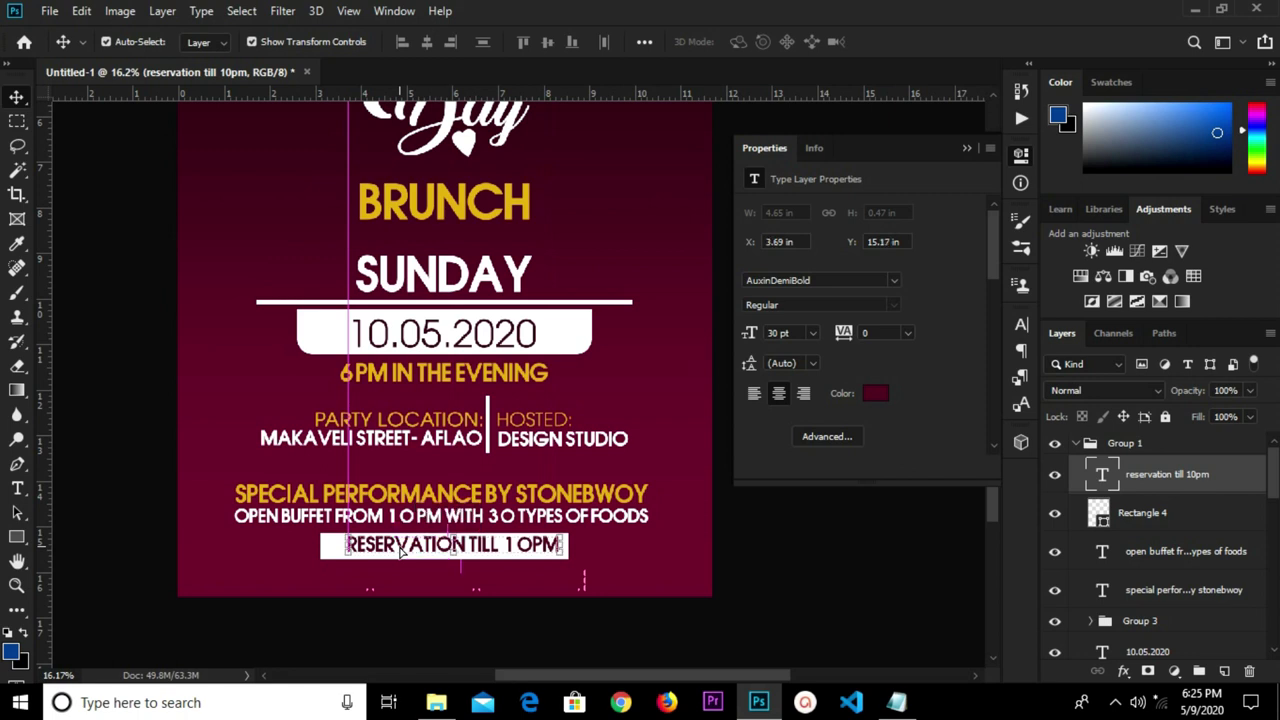
{"action": "left_click", "coordinate": [406, 550]}
{"action": "key", "text": "ctrl+a"}
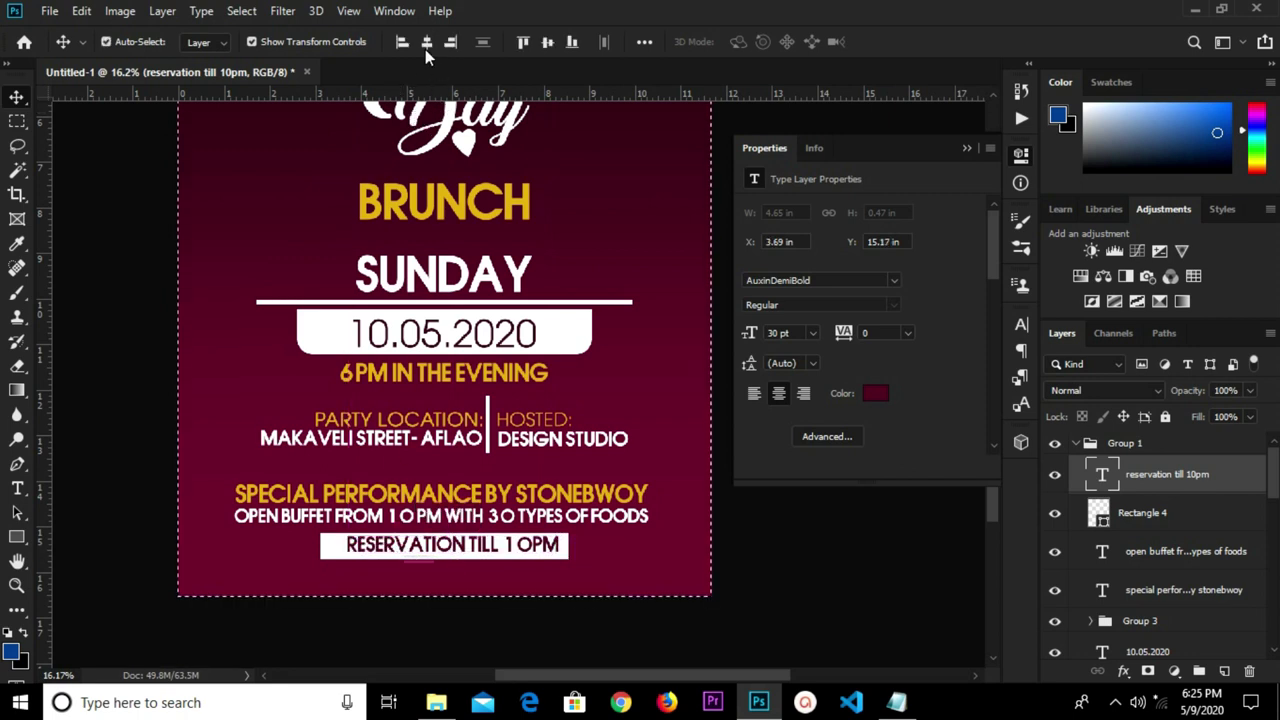
{"action": "left_click", "coordinate": [425, 49]}
{"action": "key", "text": "ctrl+d"}
{"action": "key", "text": "shift+Down"}
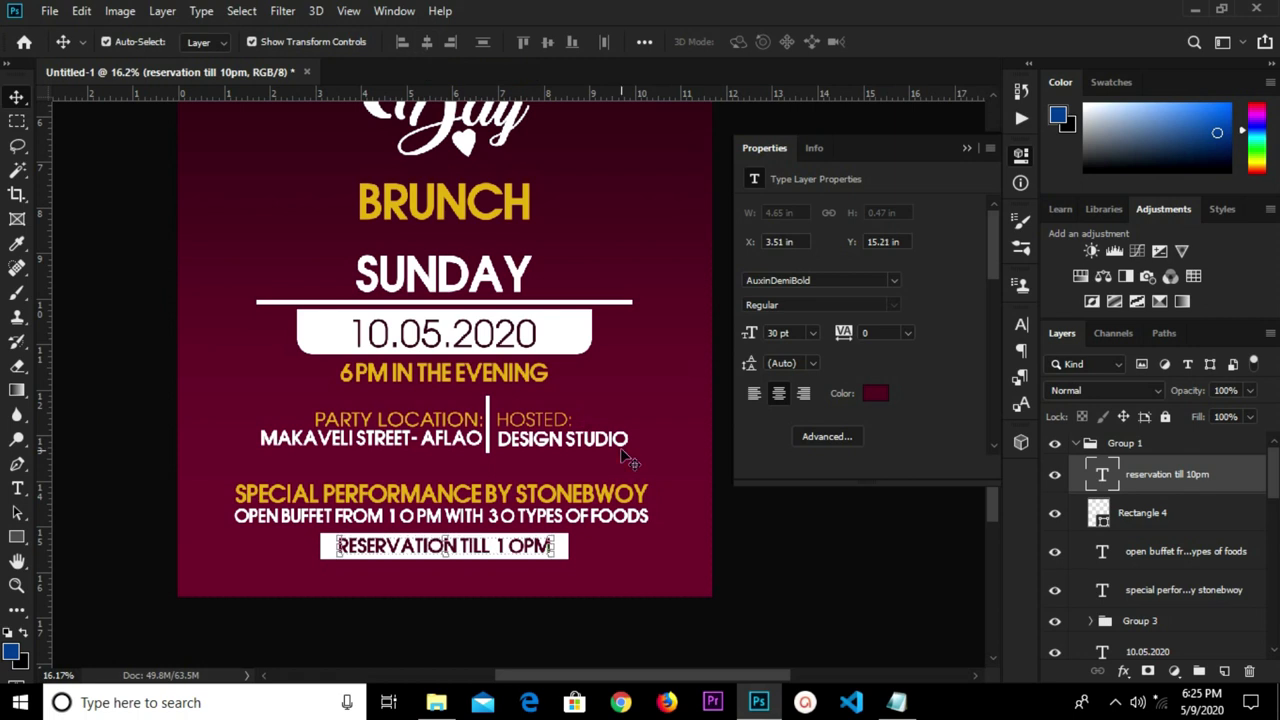
{"action": "left_click", "coordinate": [730, 550]}
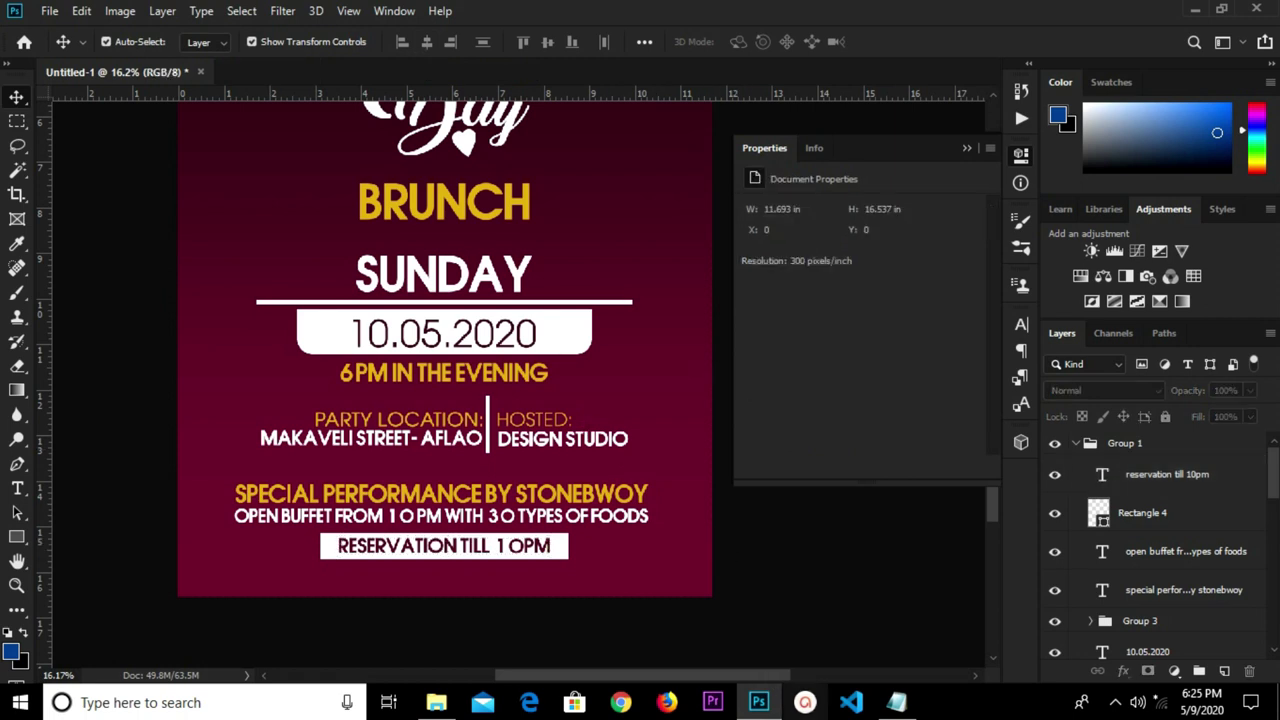
Step: Copy the 'For more enquires' line from the notes into a new text layer near the bottom
{"action": "left_click", "coordinate": [896, 702]}
{"action": "left_click_drag", "start_coordinate": [306, 450], "coordinate": [160, 429]}
{"action": "right_click", "coordinate": [178, 446]}
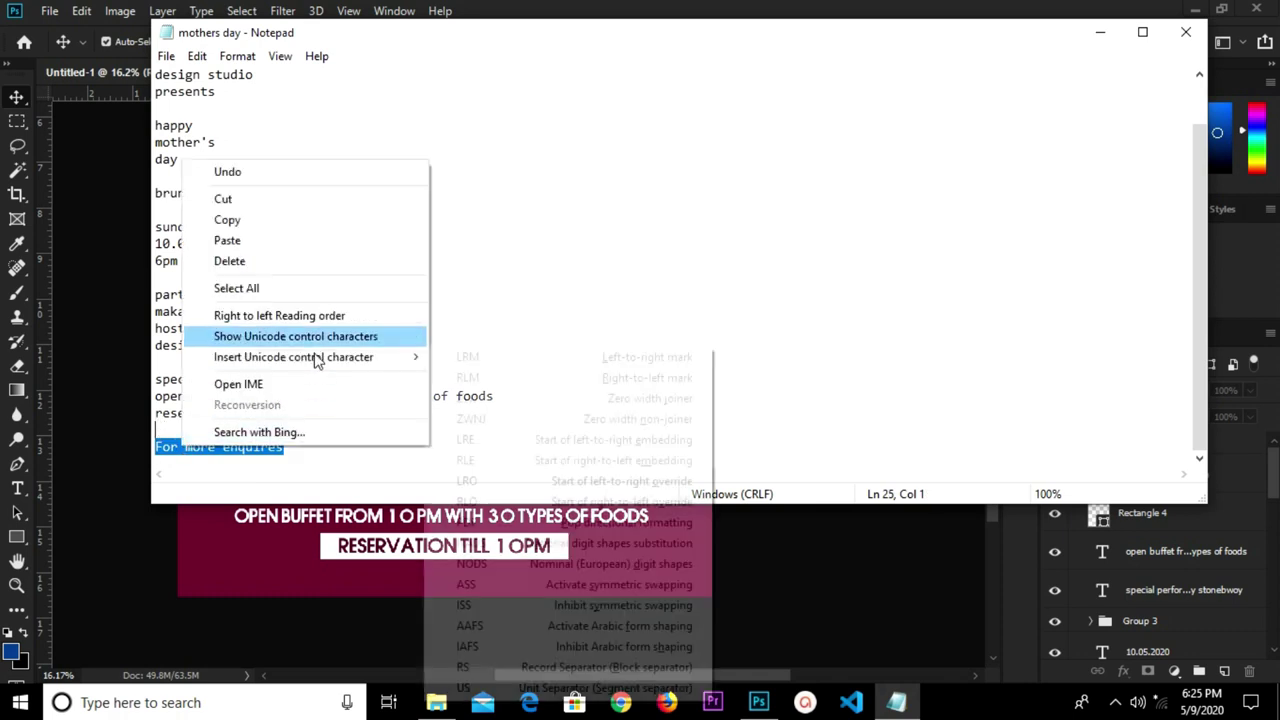
{"action": "left_click", "coordinate": [280, 222]}
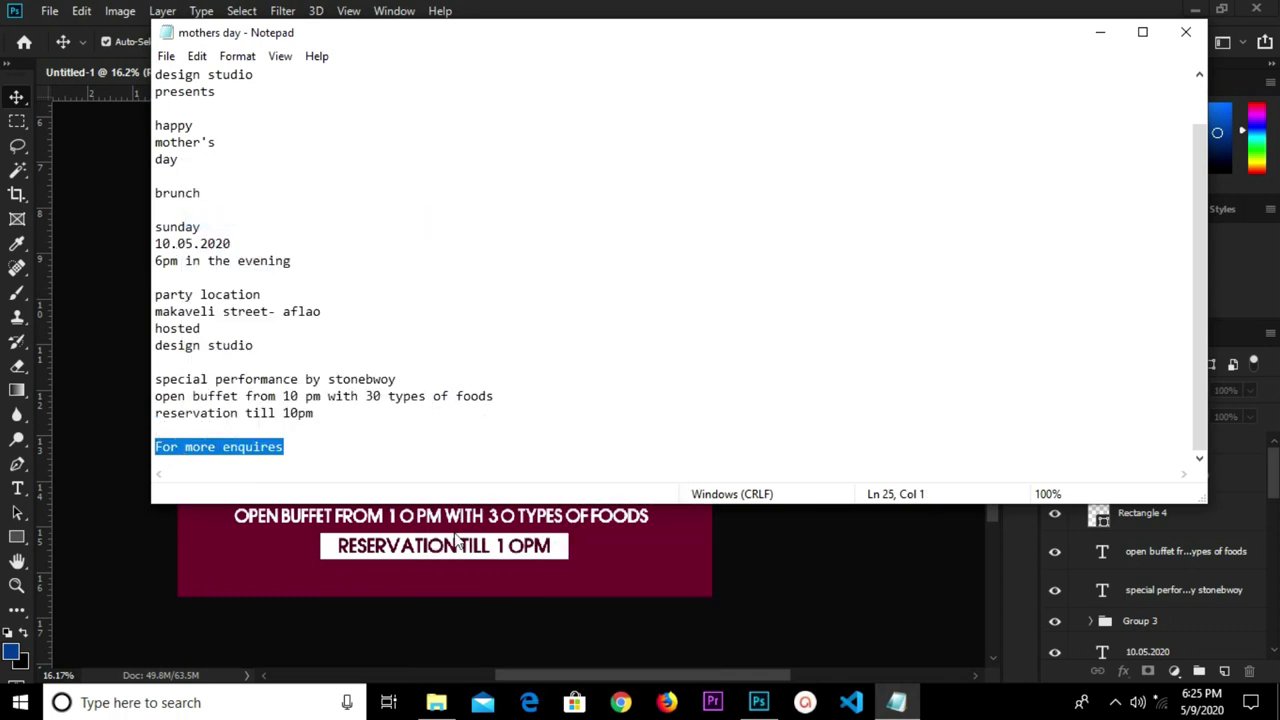
{"action": "left_click", "coordinate": [1100, 32]}
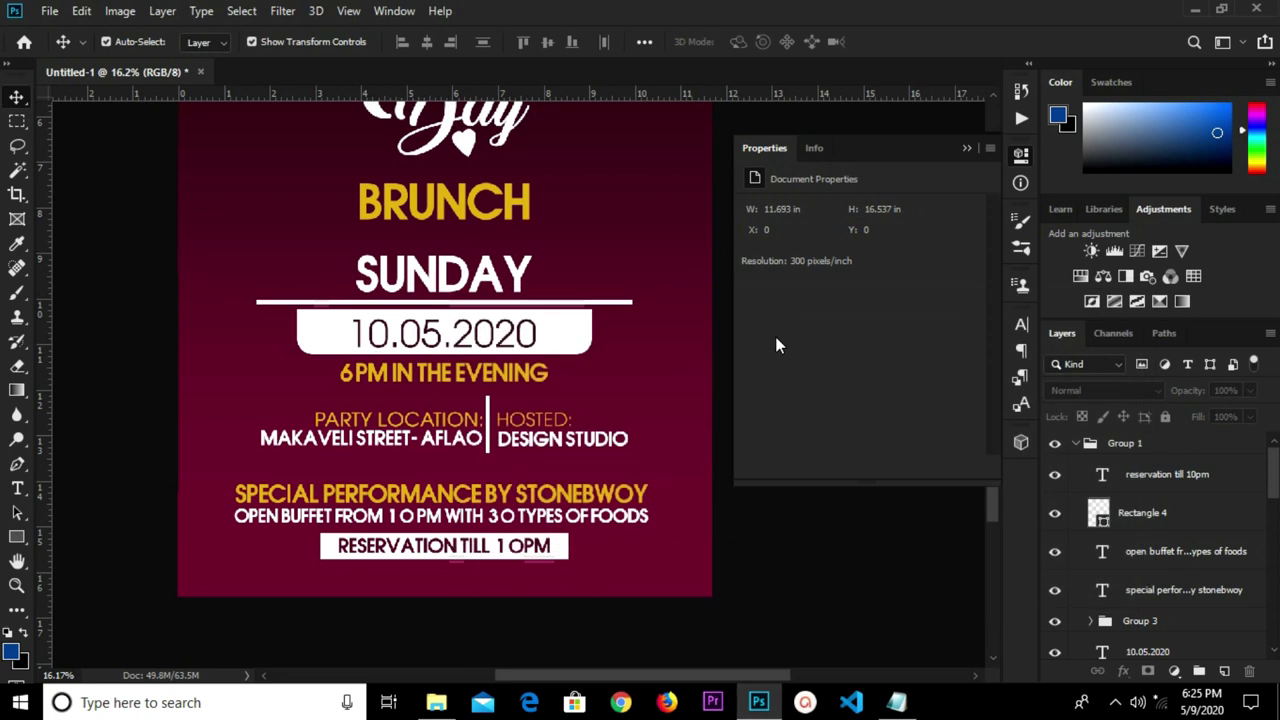
{"action": "key", "text": "t"}
{"action": "left_click", "coordinate": [305, 580]}
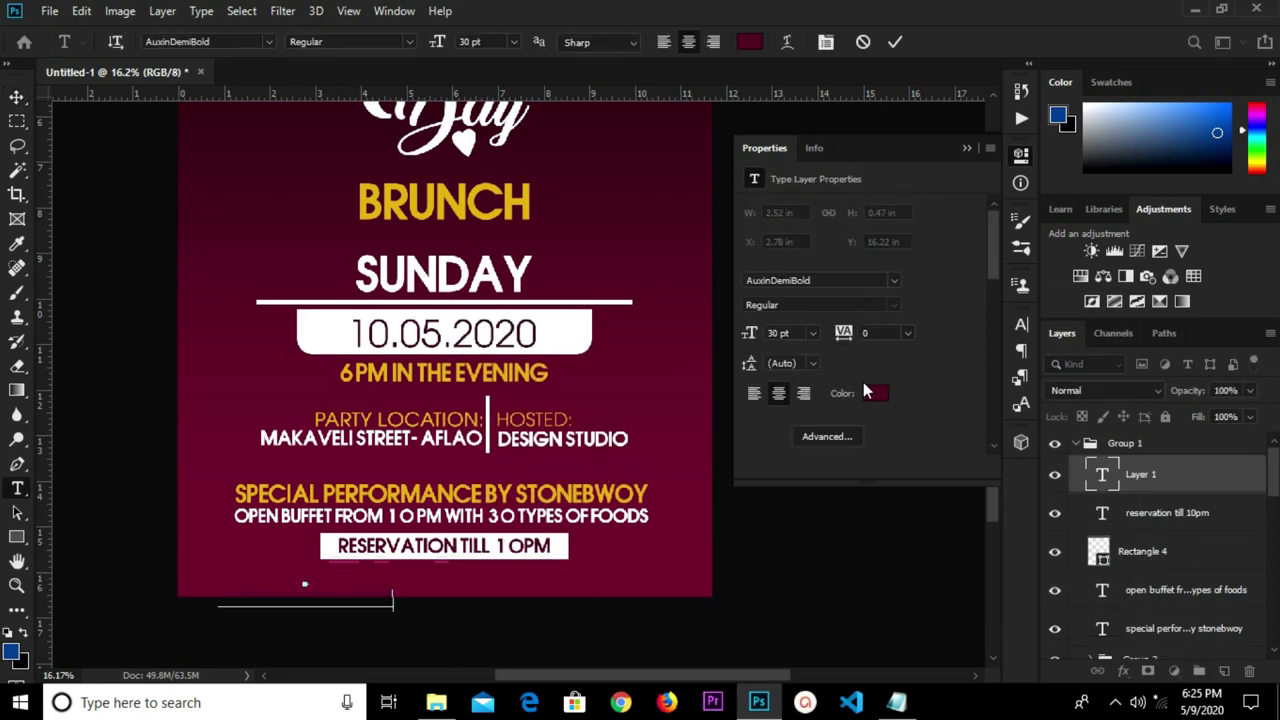
{"action": "left_click", "coordinate": [895, 42]}
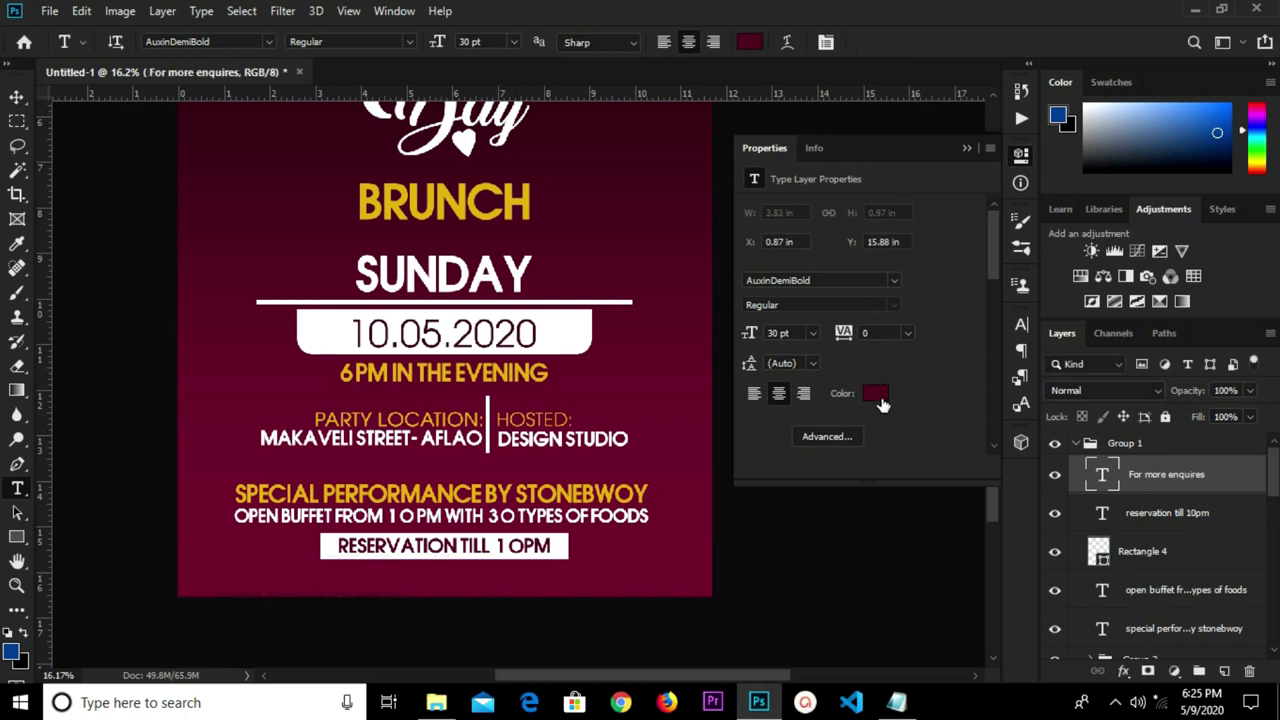
Step: Set the enquiries text colour to white (ffffff)
{"action": "left_click", "coordinate": [875, 393]}
{"action": "type", "text": "ffffff"}
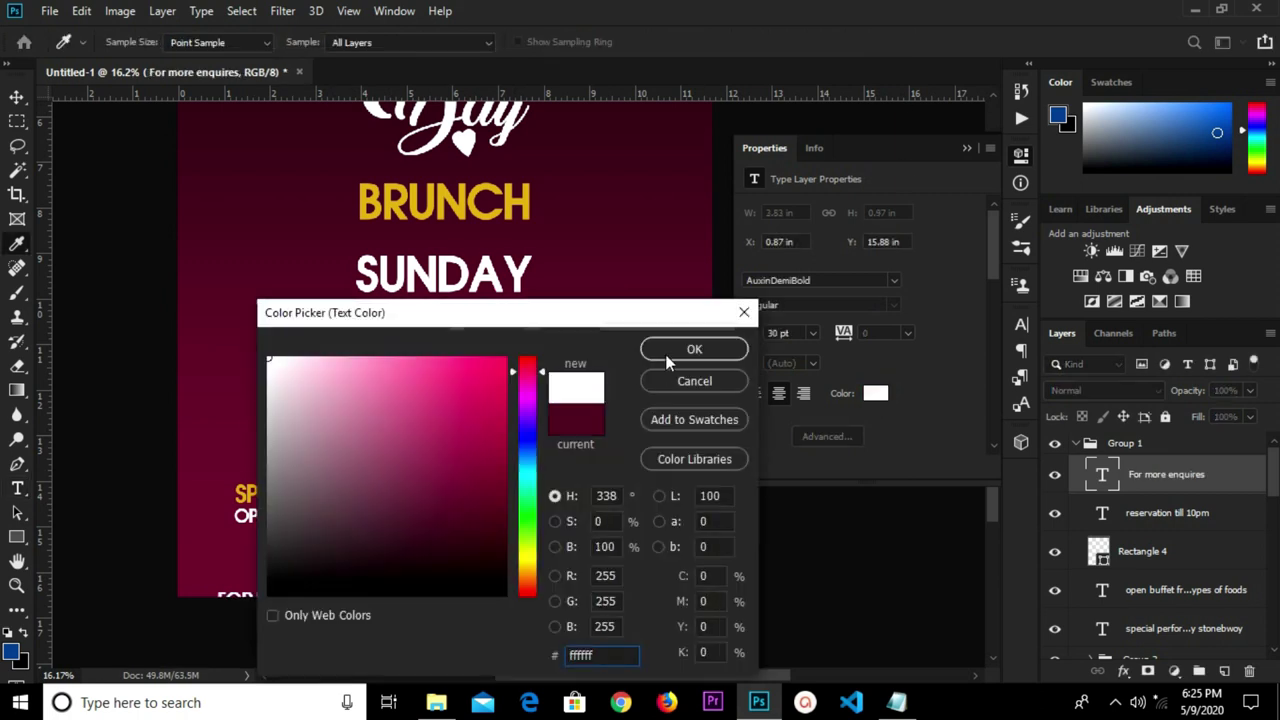
{"action": "left_click", "coordinate": [673, 350]}
{"action": "left_click", "coordinate": [966, 148]}
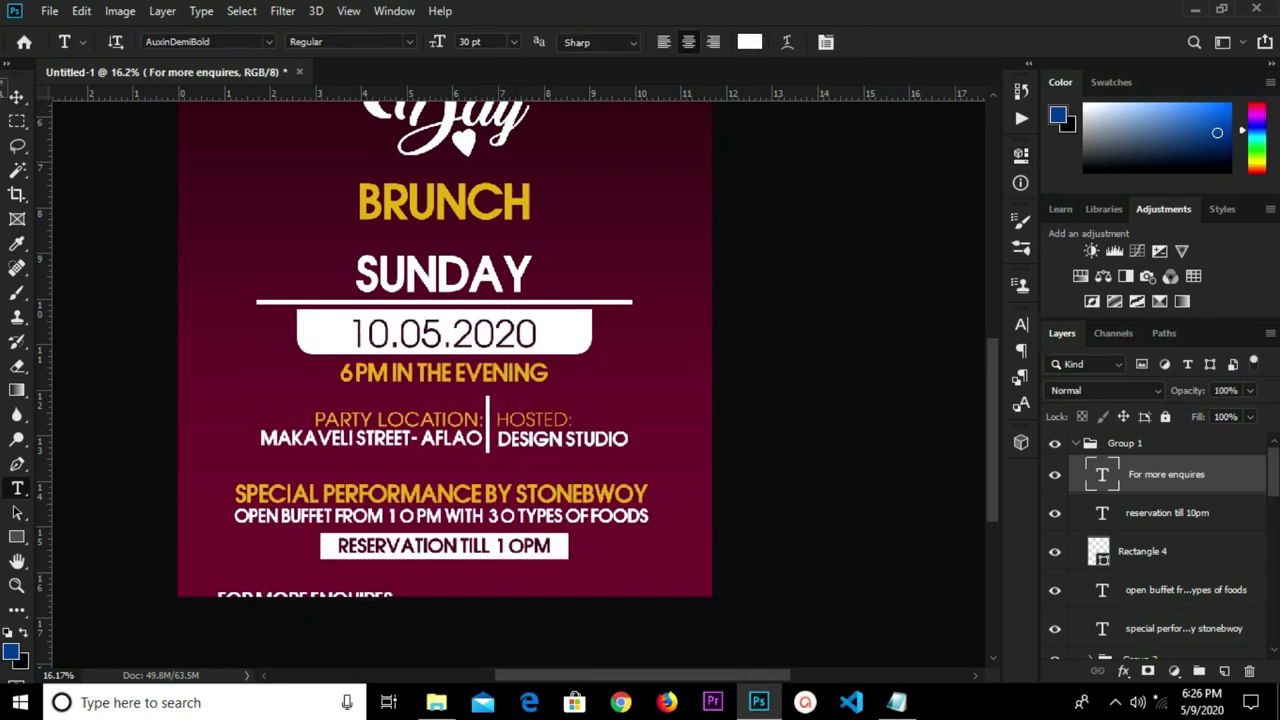
Step: Reposition the enquiries line, nudging it upward
{"action": "left_click", "coordinate": [15, 96]}
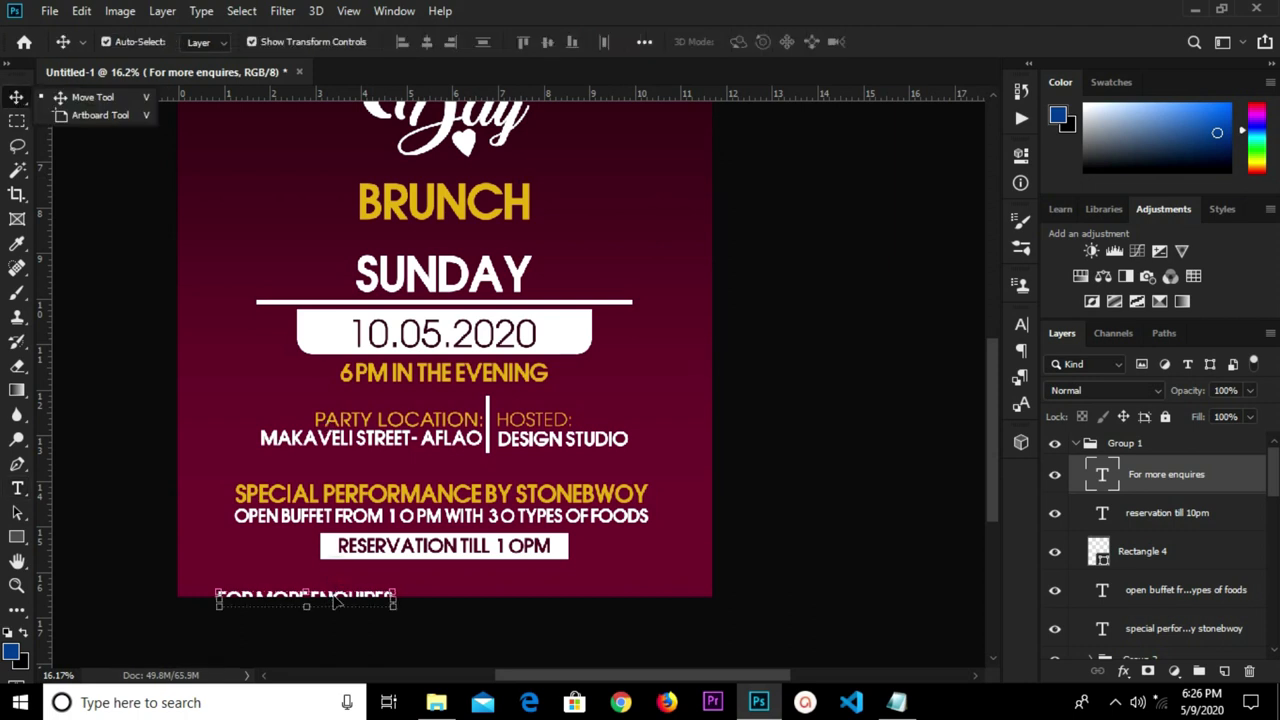
{"action": "left_click_drag", "start_coordinate": [338, 603], "coordinate": [343, 600]}
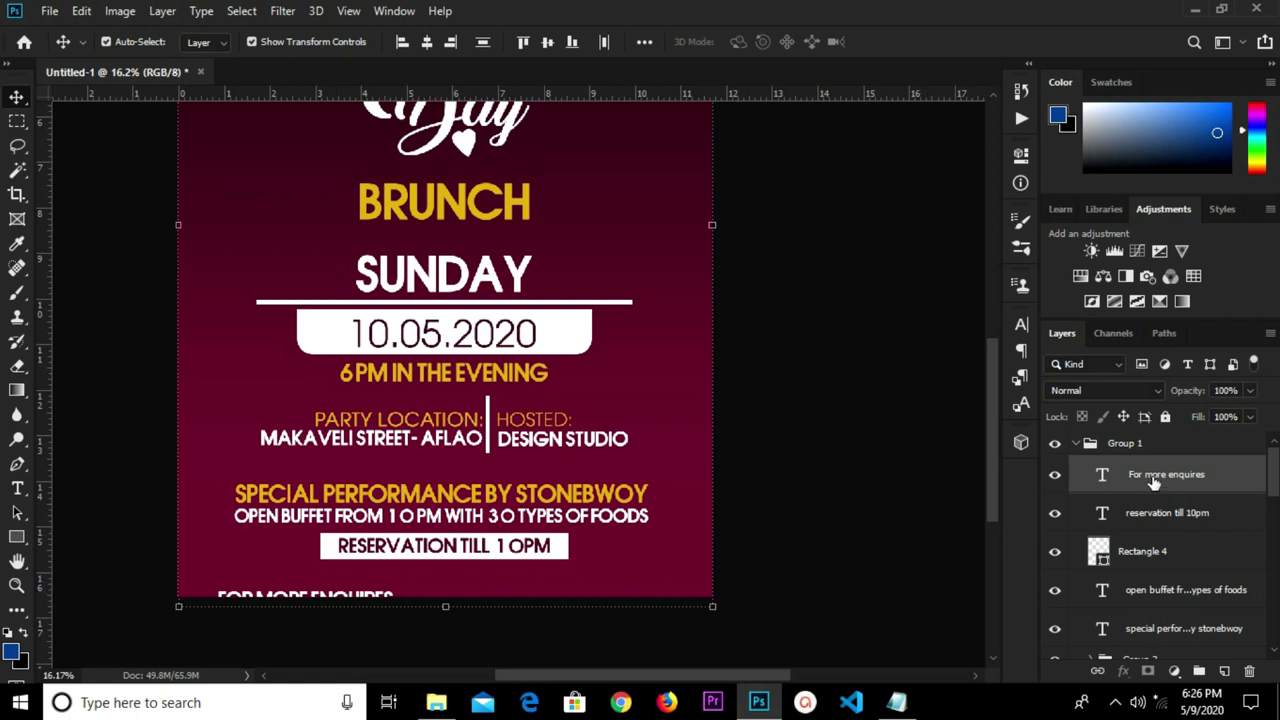
{"action": "left_click", "coordinate": [1153, 478]}
{"action": "key", "text": "shift+Up"}
{"action": "key", "text": "shift+Up"}
{"action": "key", "text": "shift+Up"}
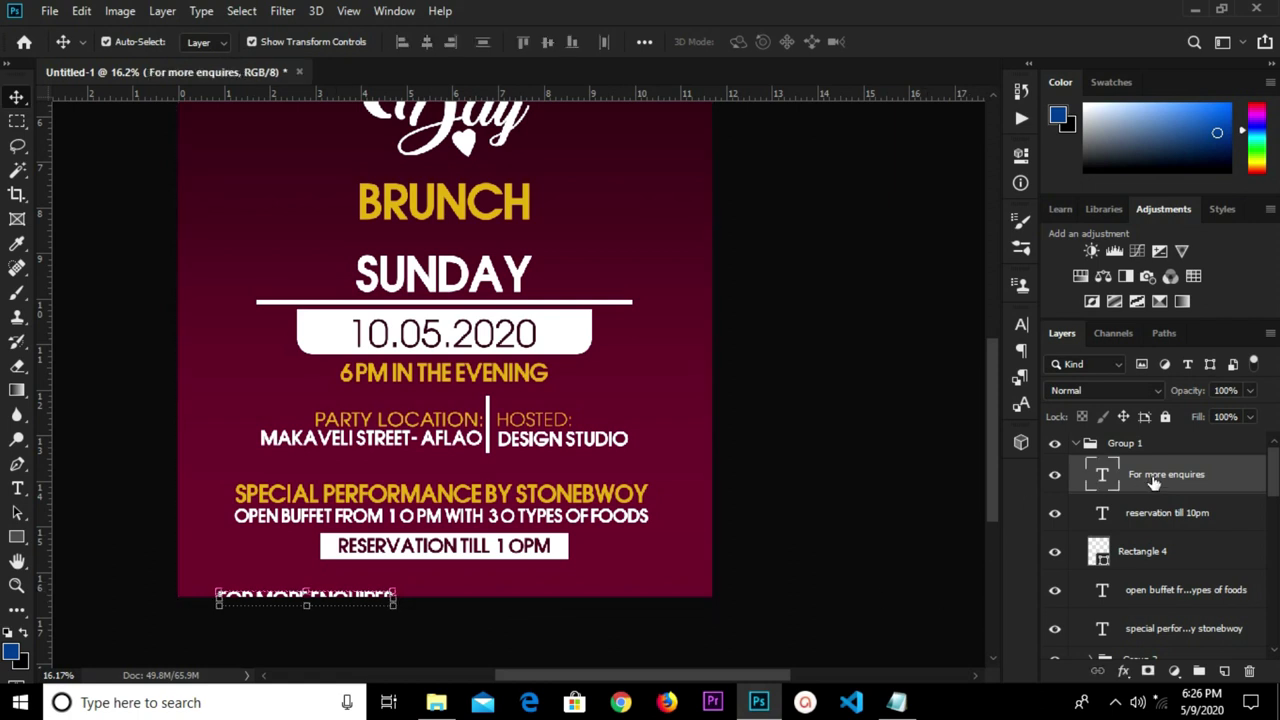
{"action": "key", "text": "shift+Up"}
{"action": "key", "text": "shift+Up"}
{"action": "key", "text": "shift+Up"}
{"action": "key", "text": "shift+Up"}
{"action": "key", "text": "shift+Up"}
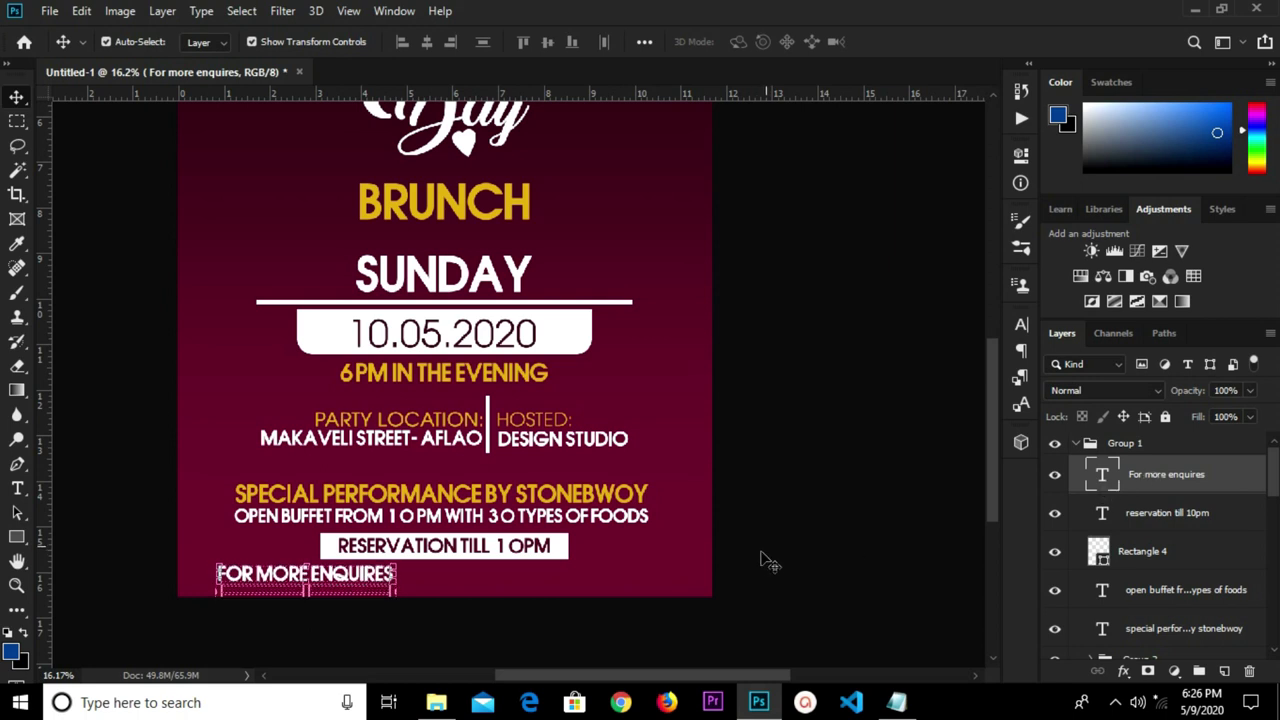
{"action": "left_click", "coordinate": [818, 530]}
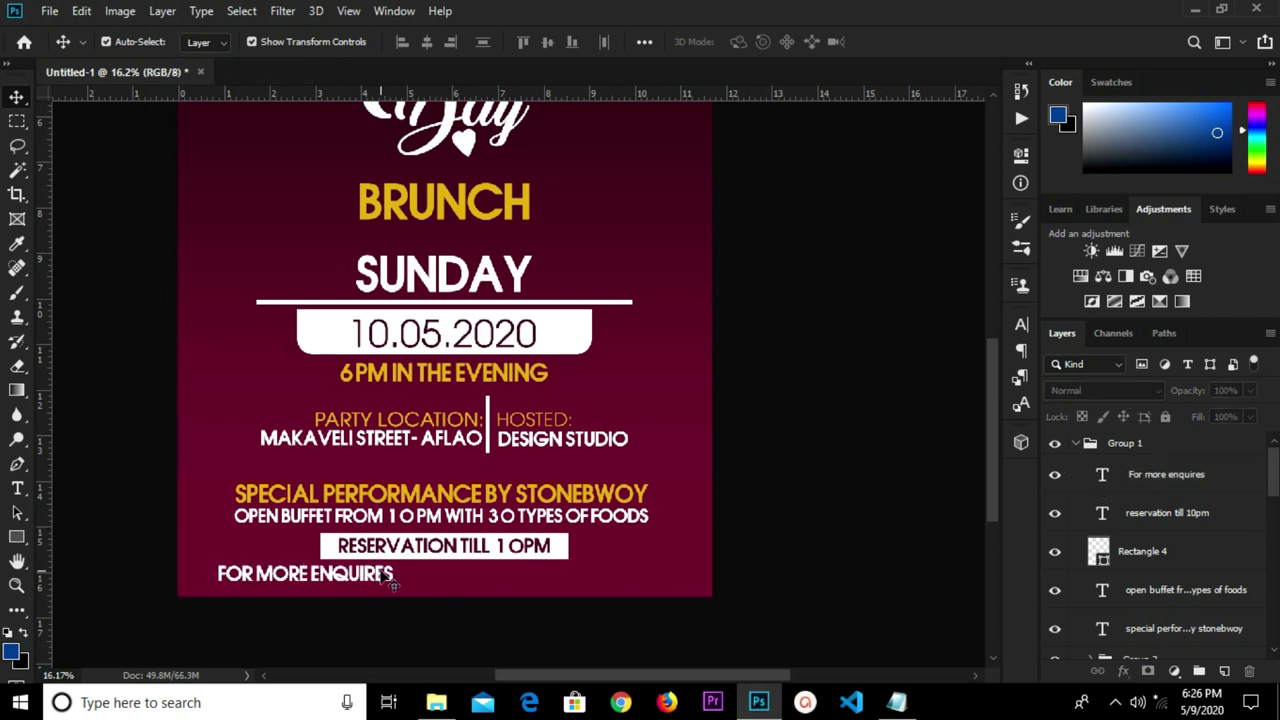
Step: Append a colon and the contact phone number to the enquiries text
{"action": "left_click", "coordinate": [394, 583]}
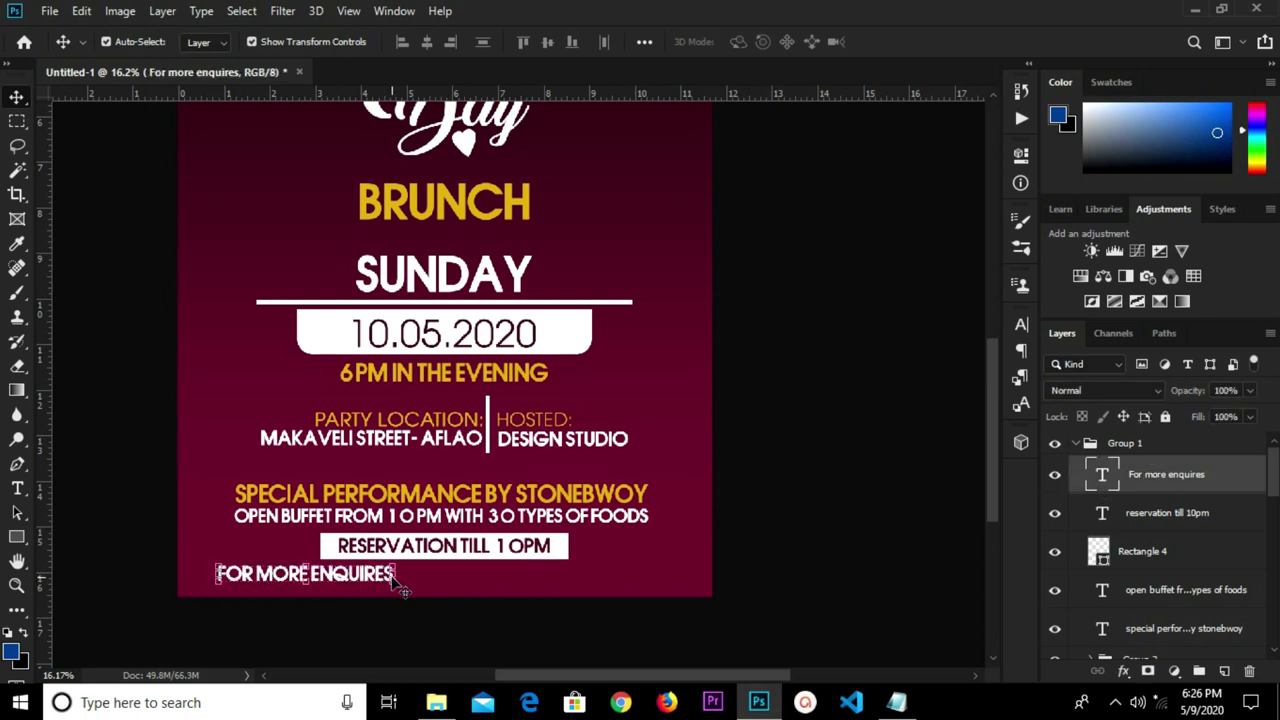
{"action": "double_click", "coordinate": [400, 586]}
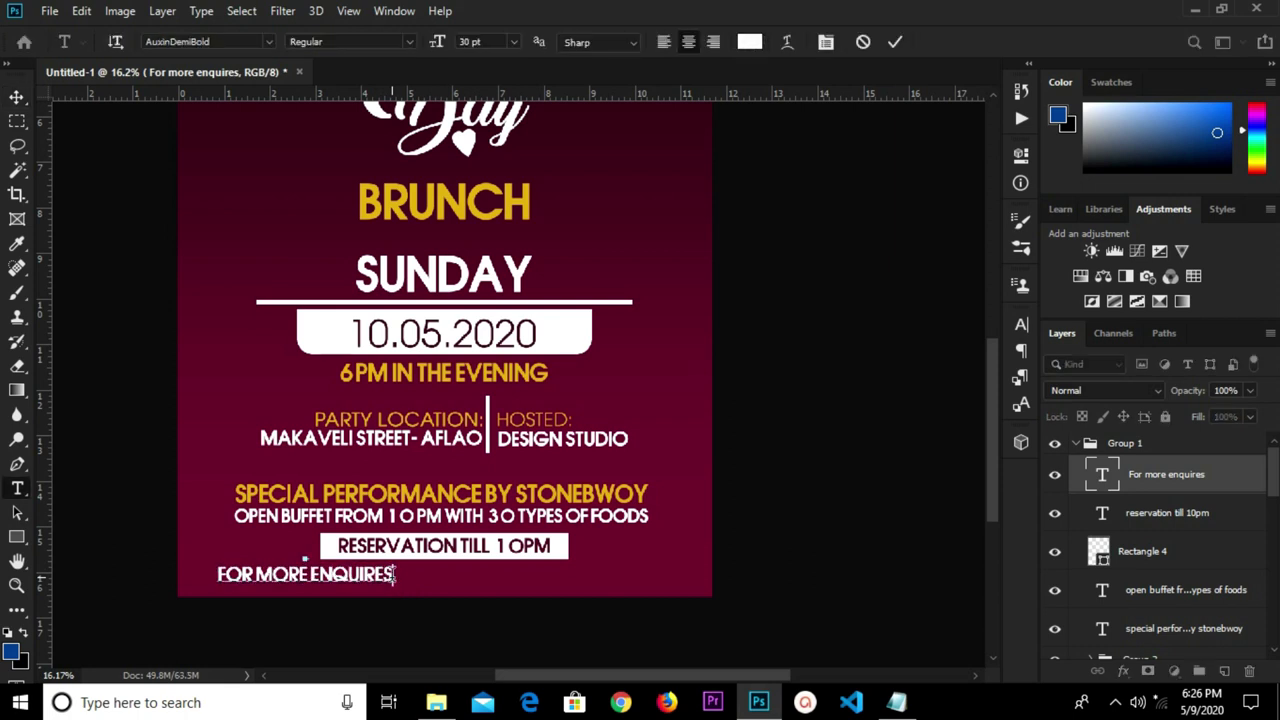
{"action": "type", "text": "ENQUIRES"}
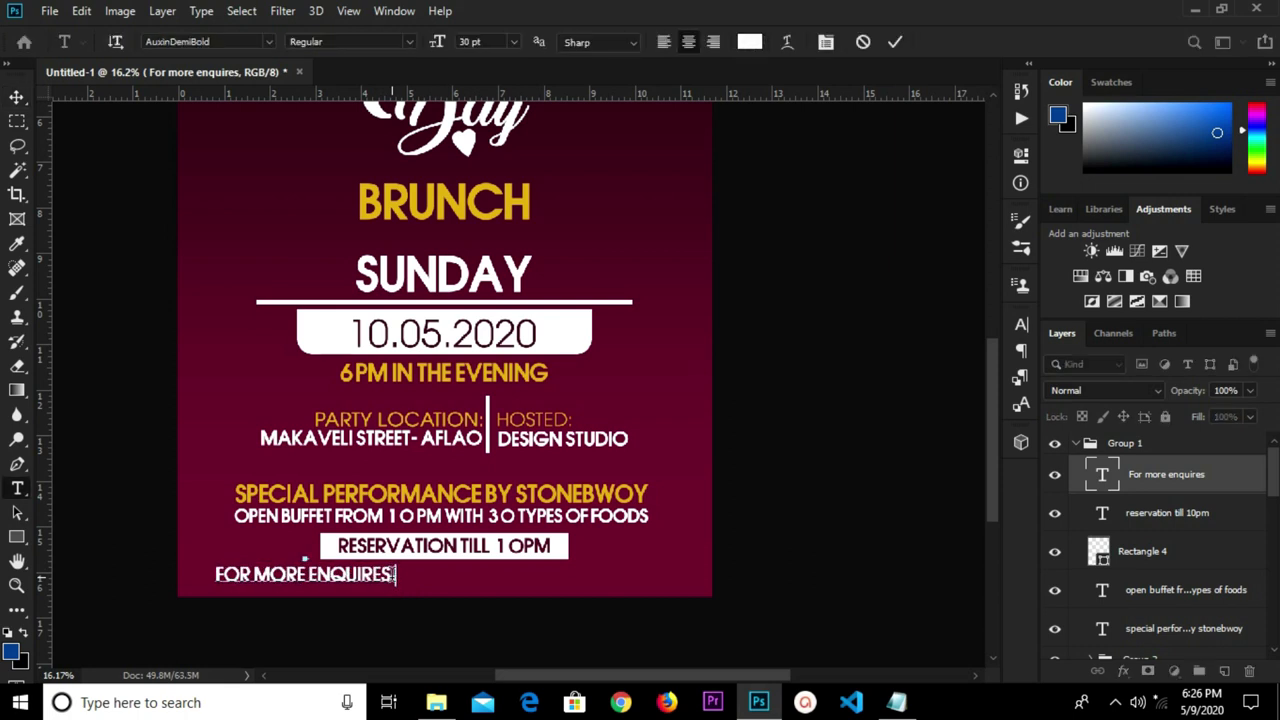
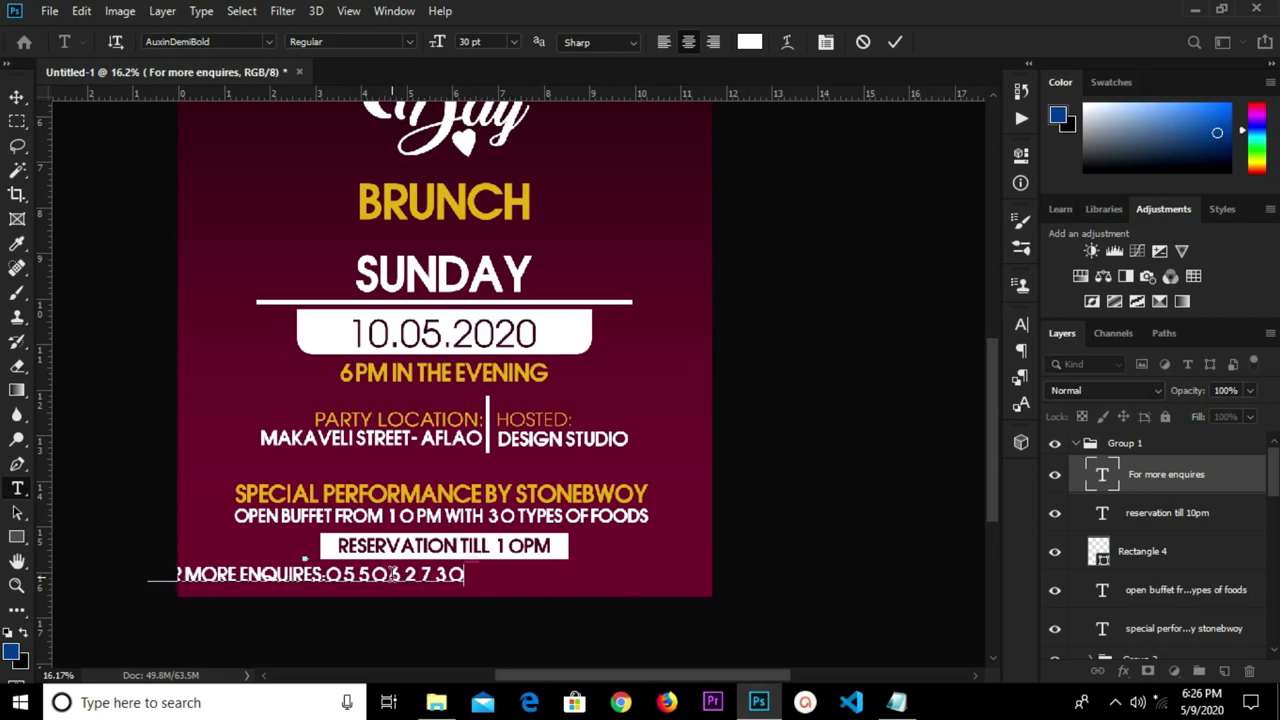
{"action": "left_click", "coordinate": [902, 41]}
Step: Move the enquiries line onto the page and centre it horizontally
{"action": "left_click", "coordinate": [17, 97]}
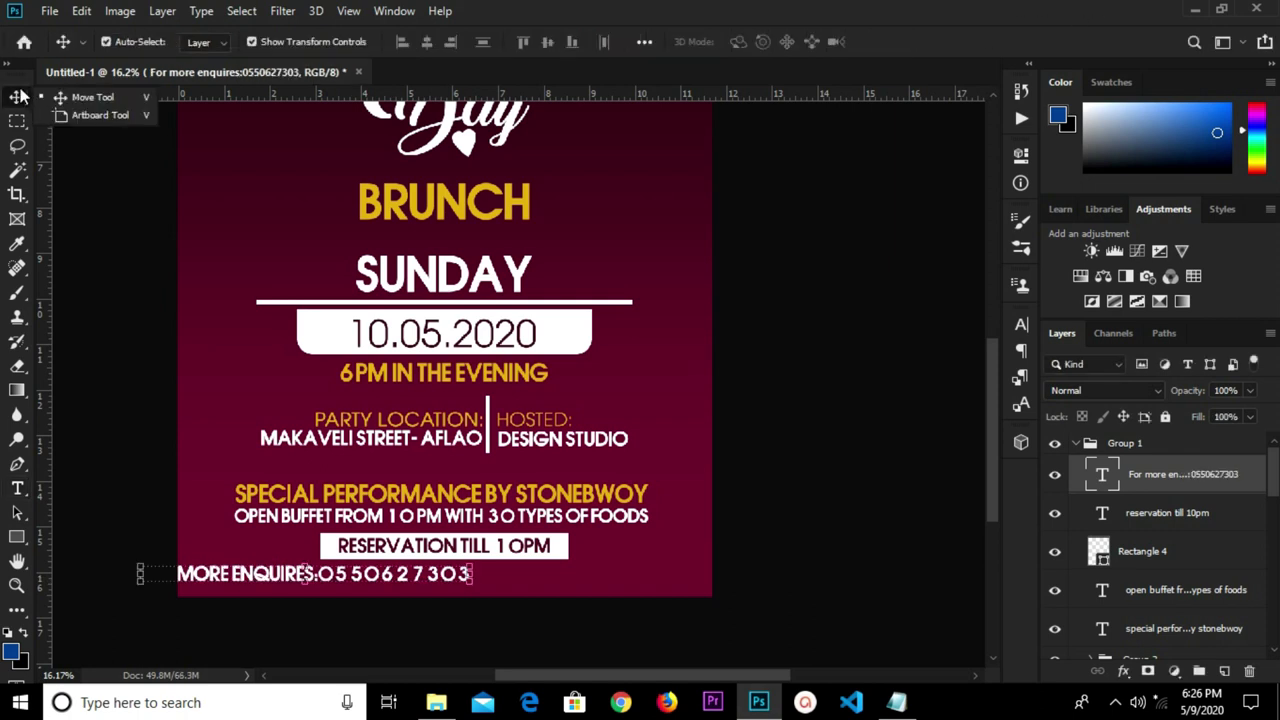
{"action": "left_click", "coordinate": [278, 588]}
{"action": "left_click_drag", "start_coordinate": [278, 588], "coordinate": [357, 580]}
{"action": "key", "text": "ctrl+a"}
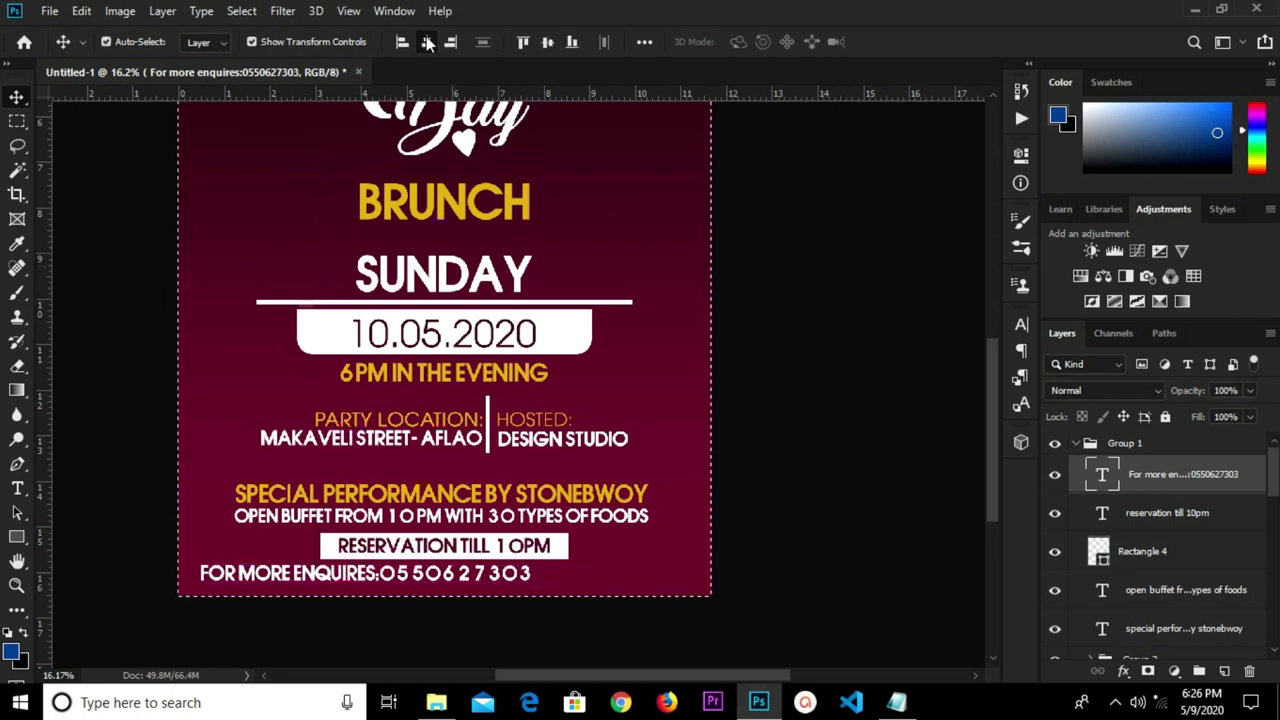
{"action": "left_click", "coordinate": [427, 42]}
{"action": "key", "text": "ctrl+d"}
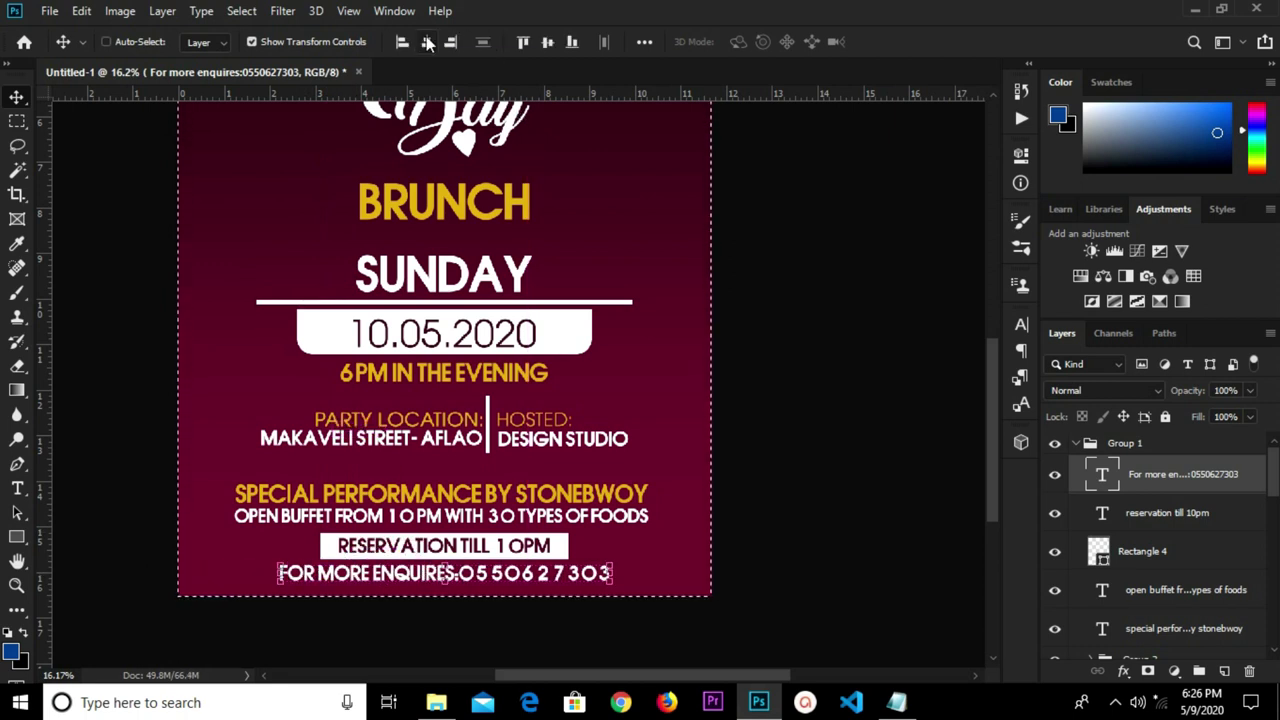
Step: Set the enquiries text size to 24 pt in the Character panel
{"action": "left_click", "coordinate": [1021, 324]}
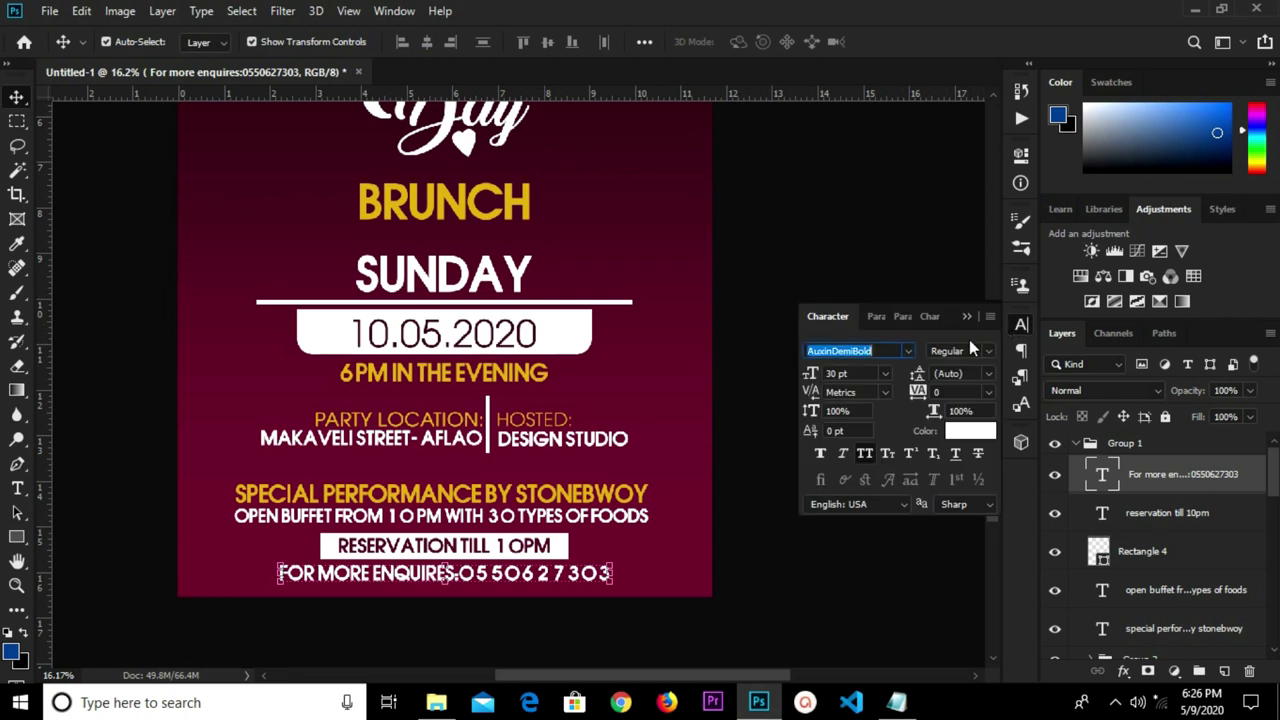
{"action": "left_click", "coordinate": [884, 374]}
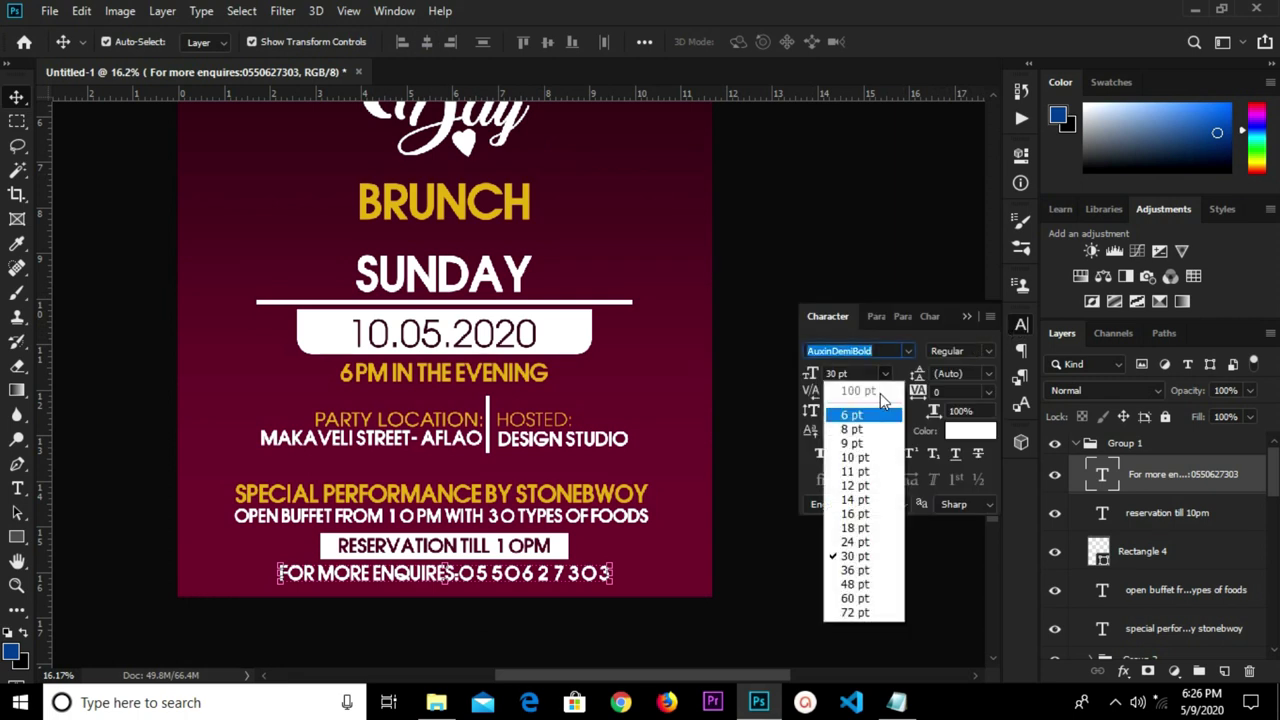
{"action": "left_click", "coordinate": [873, 529]}
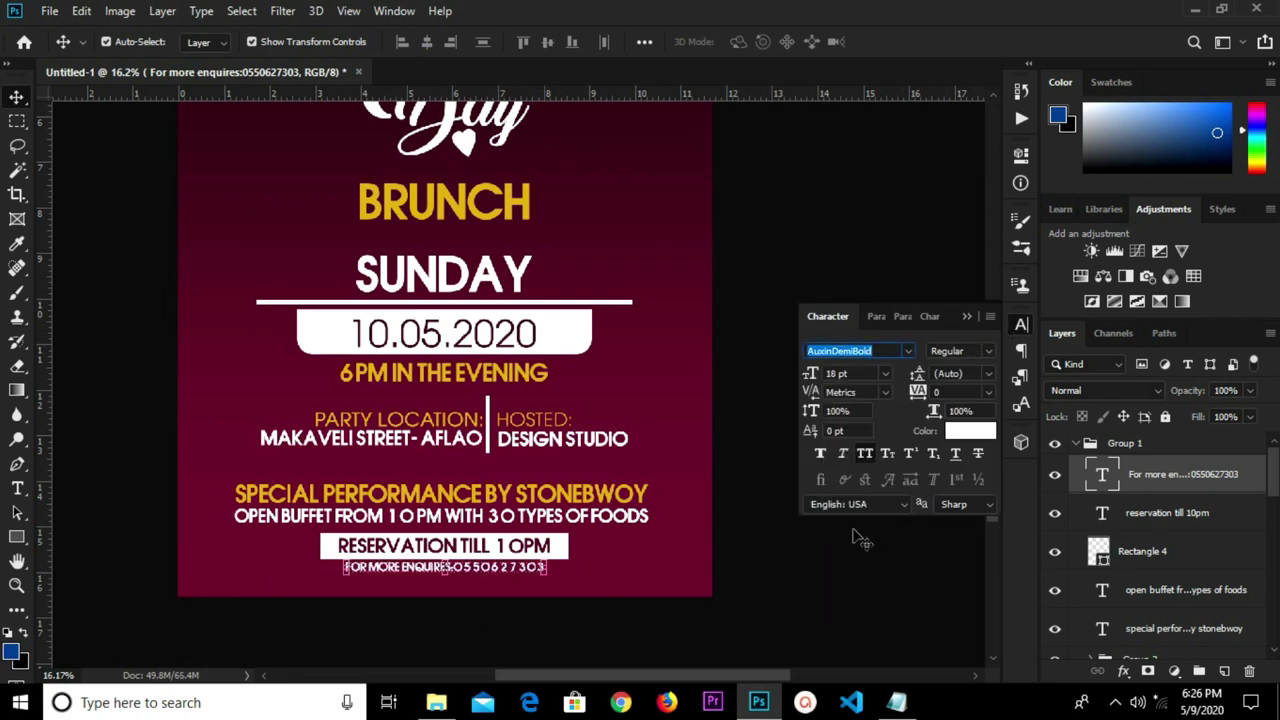
{"action": "key", "text": "Right"}
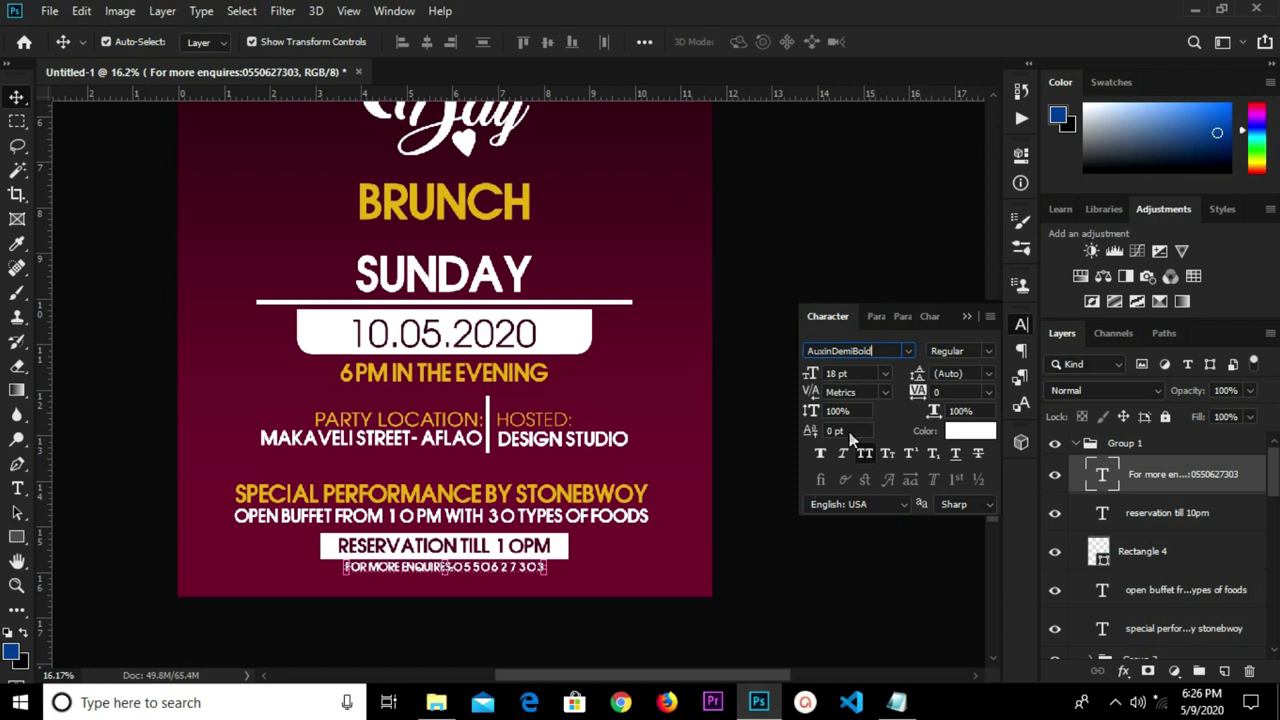
{"action": "left_click", "coordinate": [887, 379]}
{"action": "left_click", "coordinate": [860, 541]}
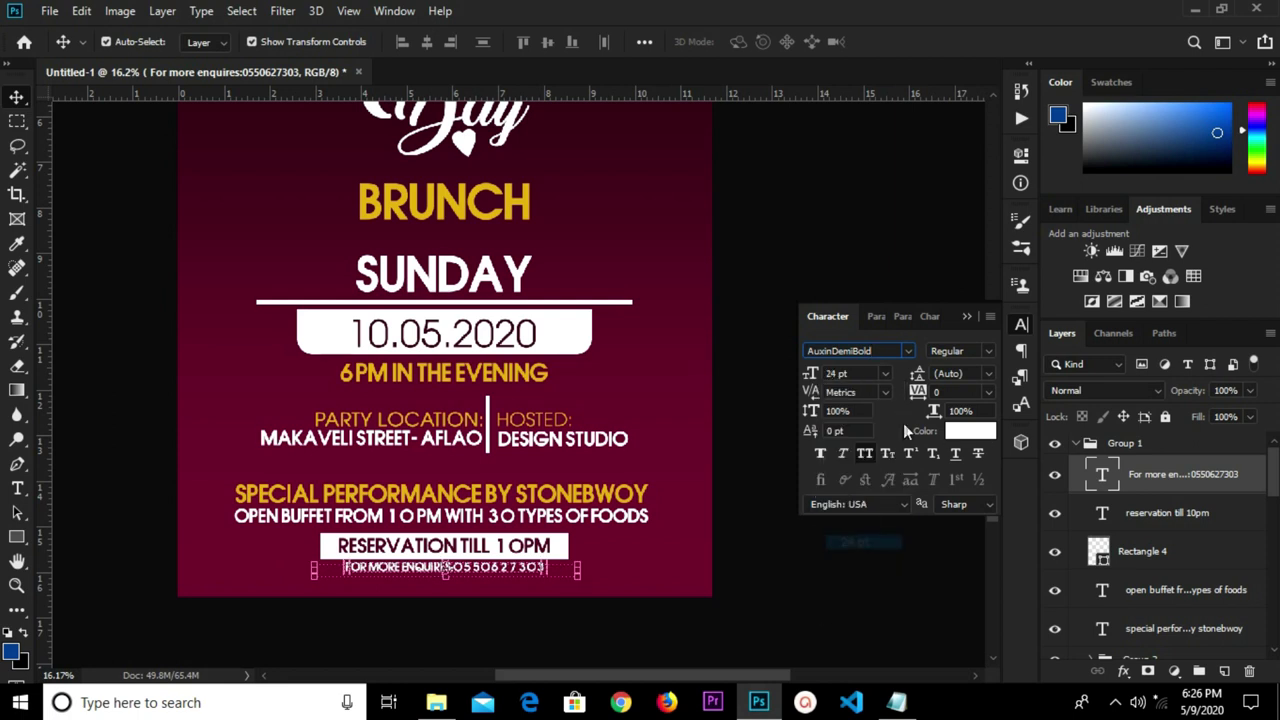
{"action": "left_click", "coordinate": [966, 317]}
{"action": "left_click", "coordinate": [805, 555]}
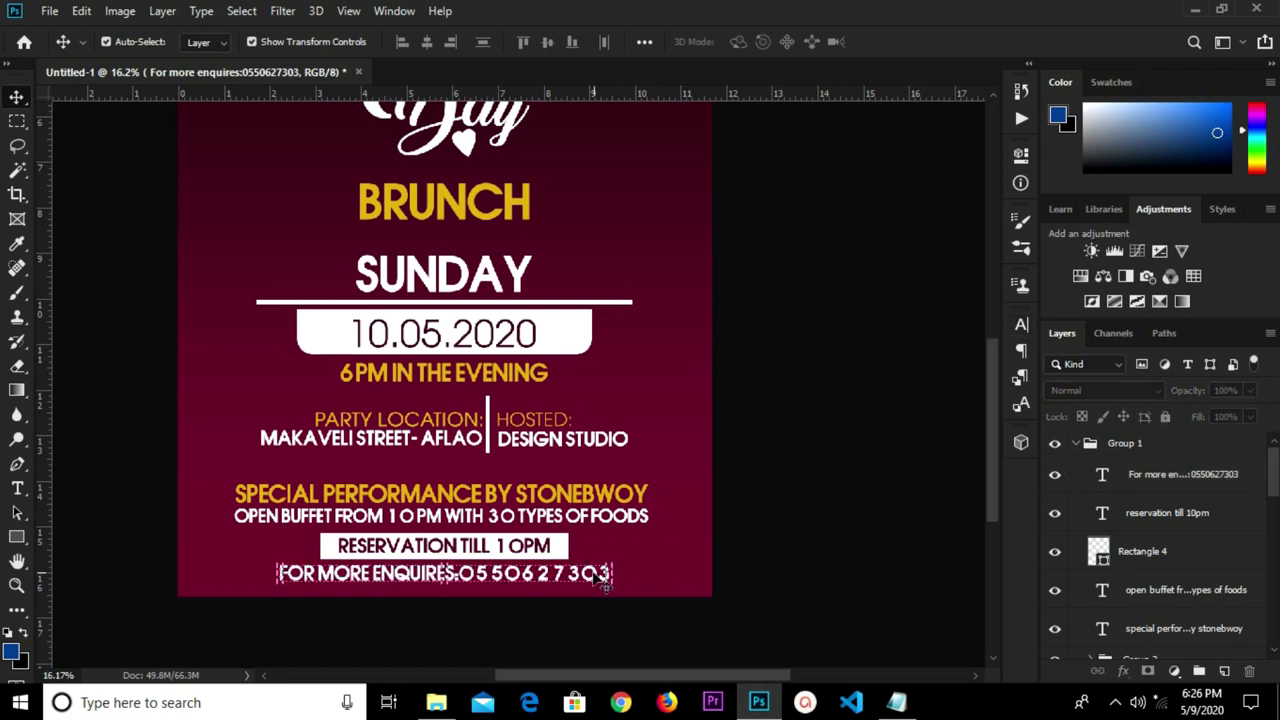
Step: Reapply 24 pt to the enquiries text and nudge it down slightly
{"action": "left_click", "coordinate": [605, 576]}
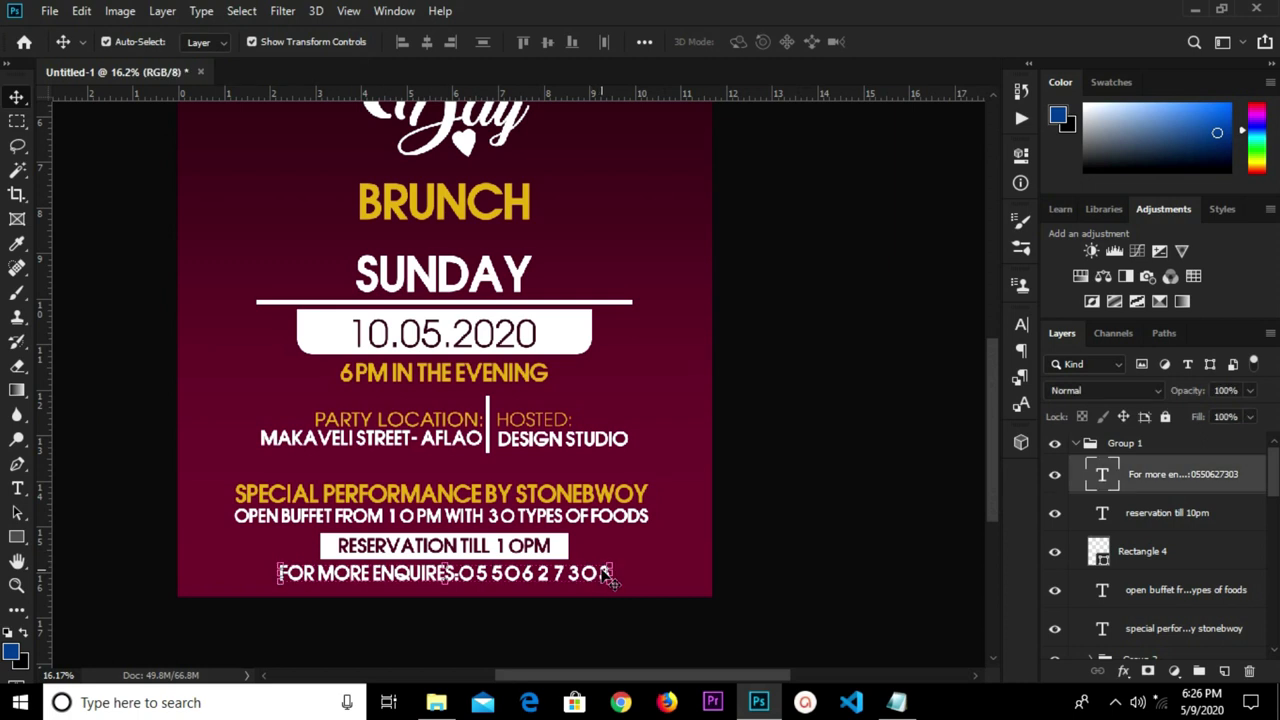
{"action": "left_click", "coordinate": [1021, 324]}
{"action": "left_click", "coordinate": [884, 376]}
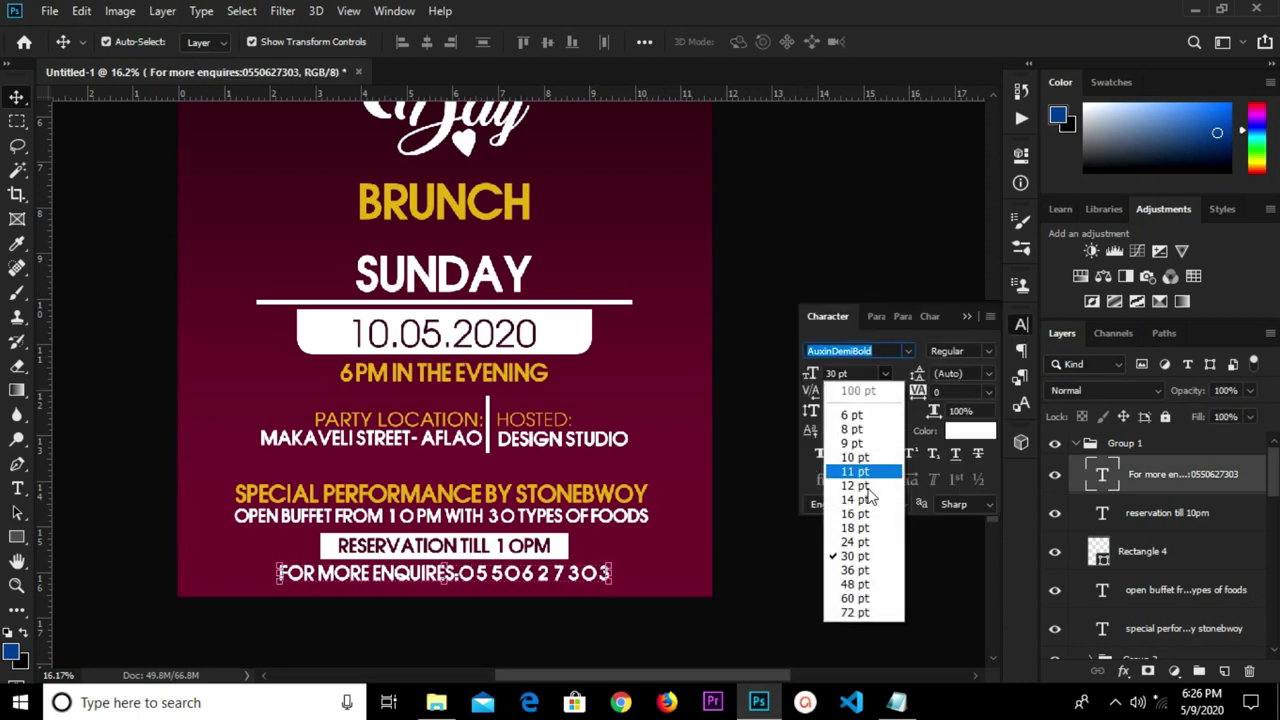
{"action": "left_click", "coordinate": [858, 538]}
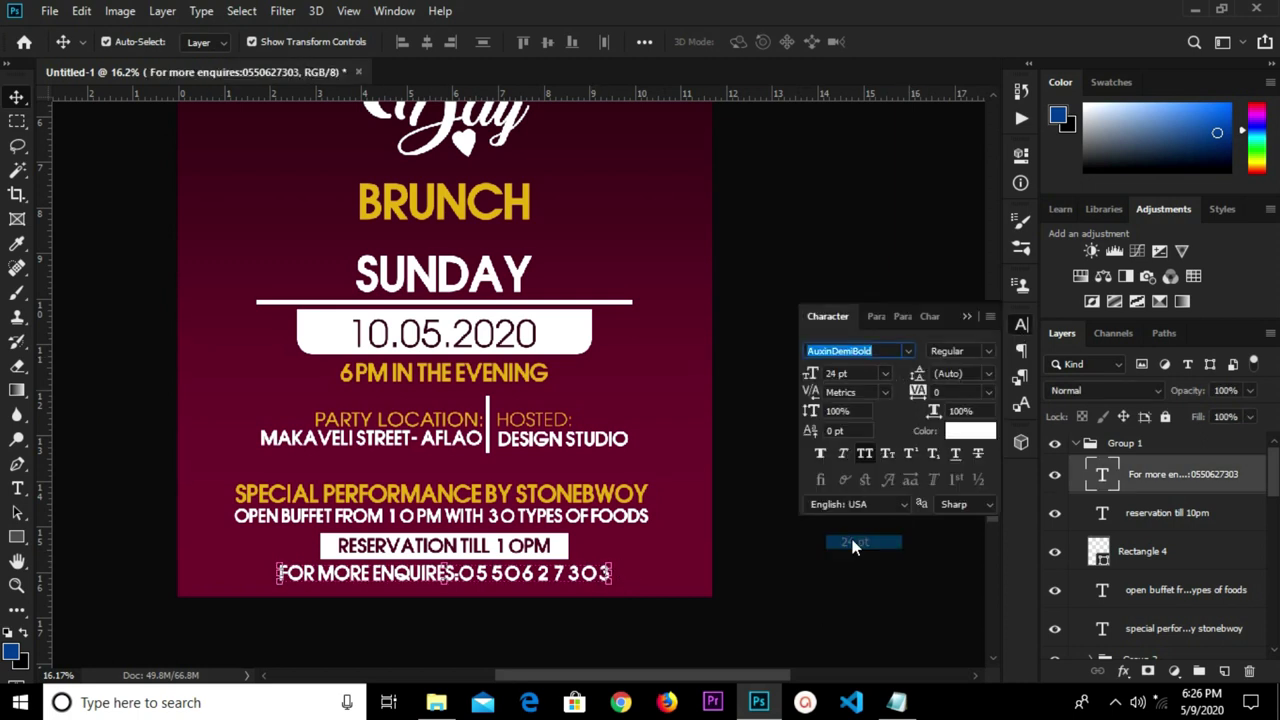
{"action": "left_click", "coordinate": [966, 317]}
{"action": "key", "text": "shift+Down"}
{"action": "key", "text": "shift+Down"}
{"action": "key", "text": "shift+Down"}
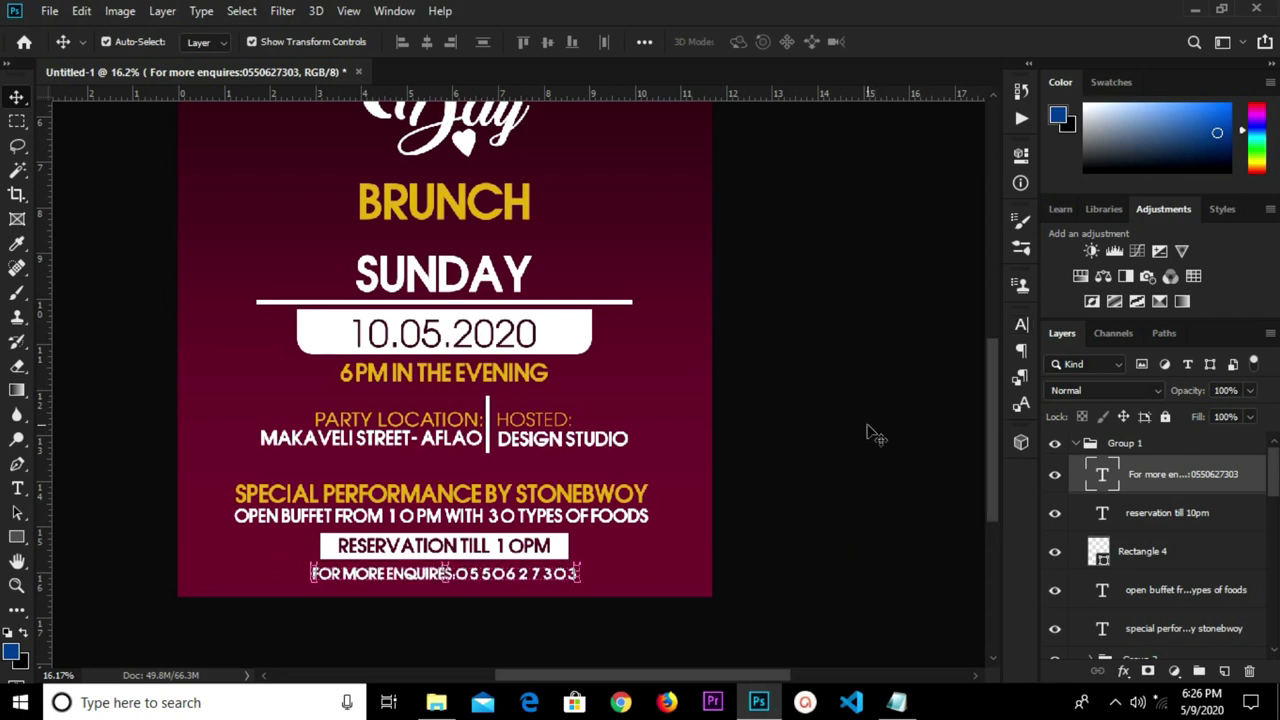
{"action": "left_click", "coordinate": [866, 432]}
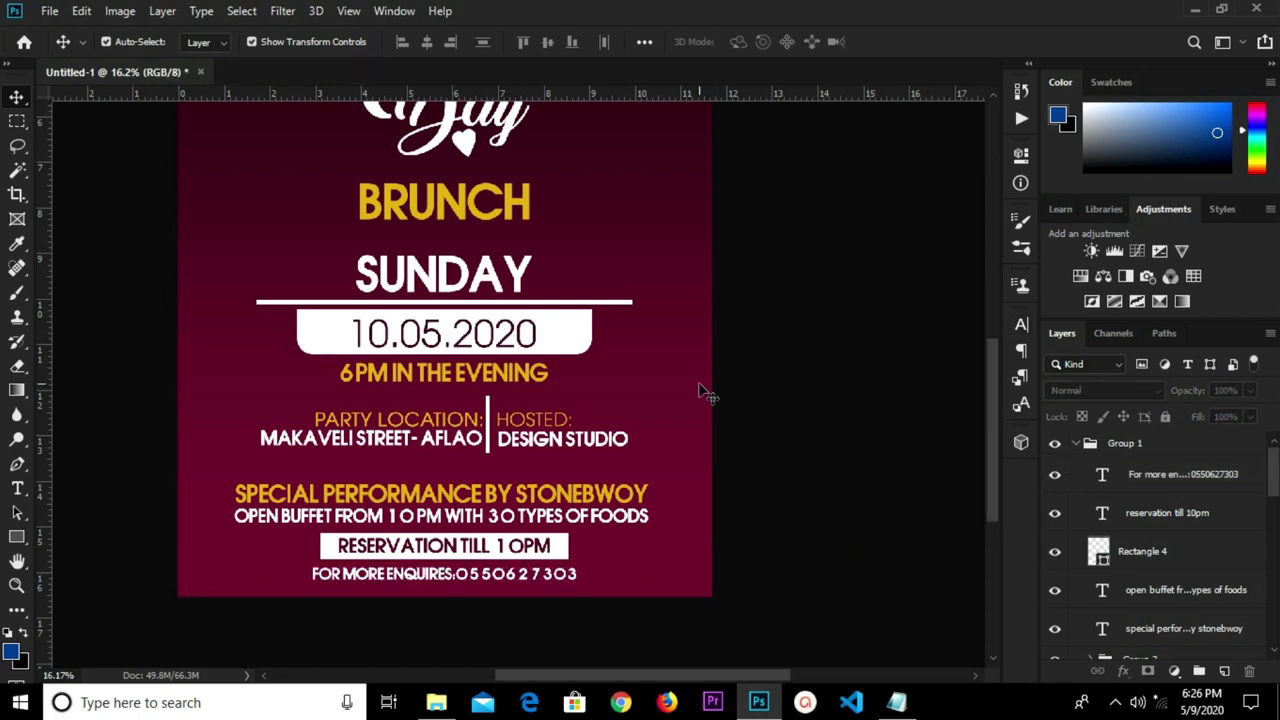
Step: Group the performance, buffet, Rectangle 4 and reservation layers into Group 4
{"action": "left_click", "coordinate": [514, 503]}
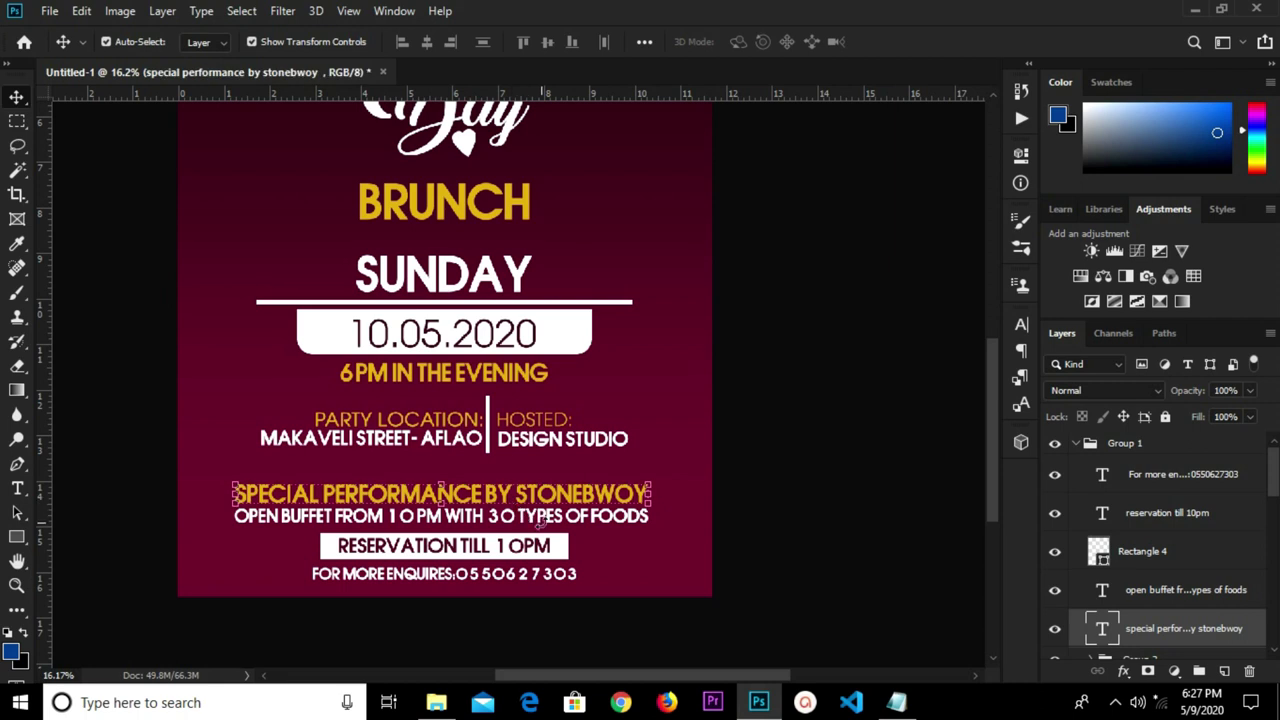
{"action": "left_click", "coordinate": [1172, 595], "text": "shift"}
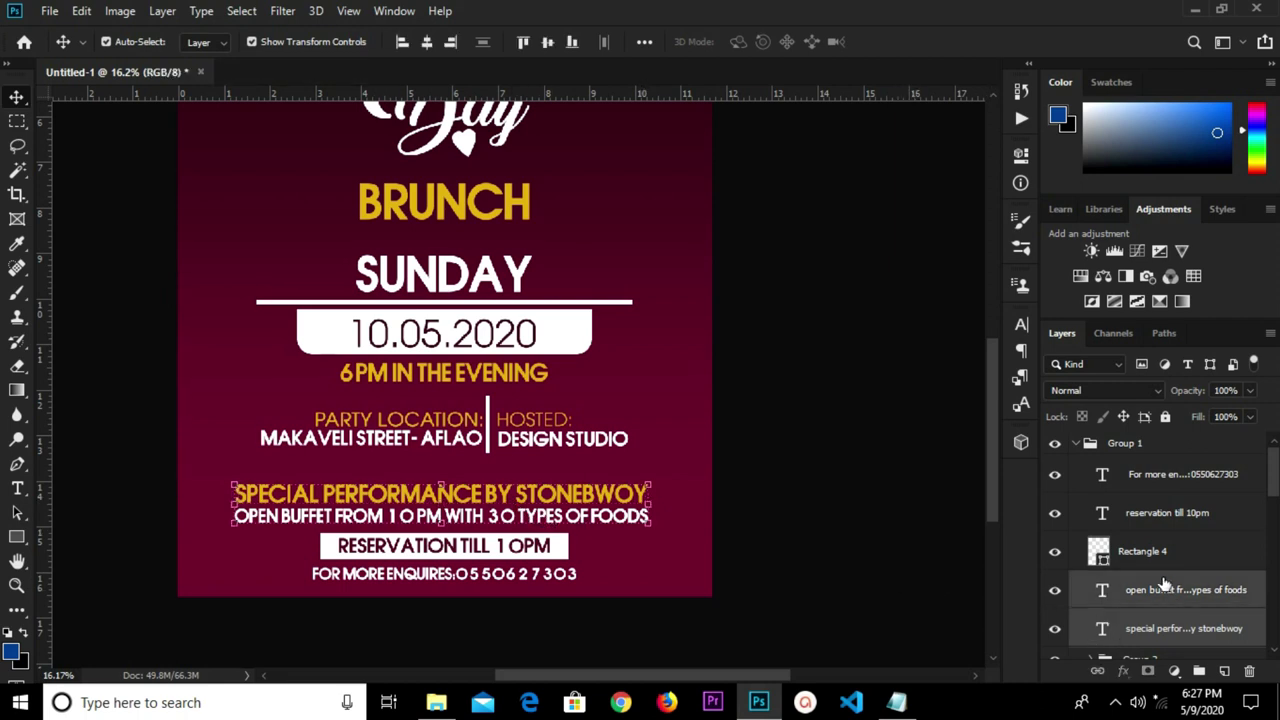
{"action": "left_click", "coordinate": [1157, 551], "text": "shift"}
{"action": "left_click", "coordinate": [1152, 513], "text": "shift"}
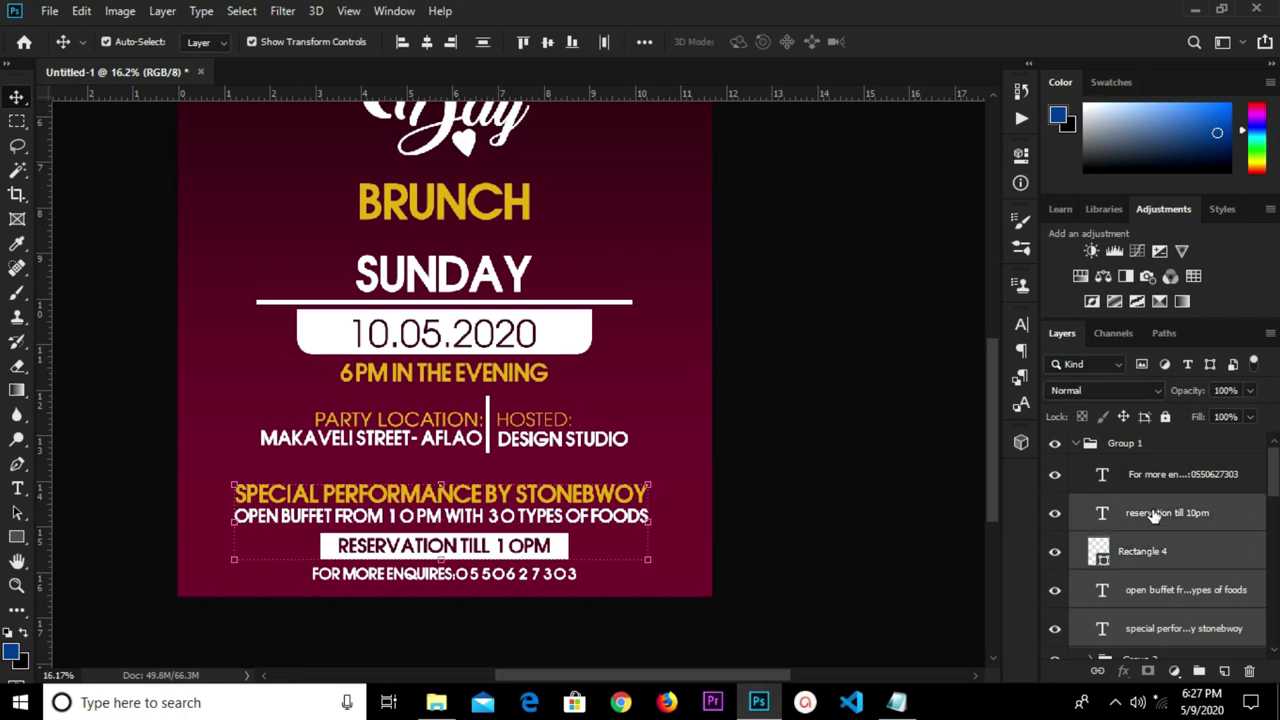
{"action": "key", "text": "ctrl+g"}
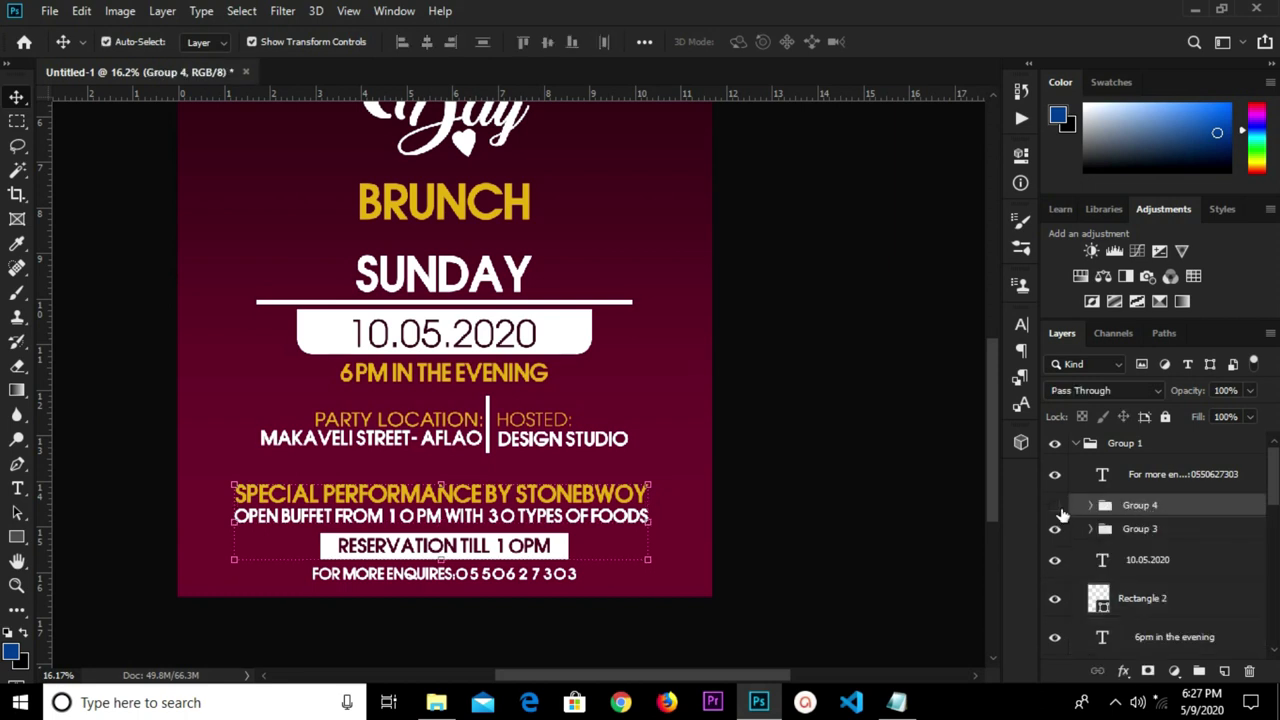
{"action": "left_click", "coordinate": [1056, 507]}
{"action": "left_click", "coordinate": [1056, 507]}
Step: Nudge Group 4 up slightly, then raise the enquiries line a little
{"action": "key", "text": "shift+Up"}
{"action": "key", "text": "shift+Up"}
{"action": "key", "text": "shift+Up"}
{"action": "key", "text": "shift+Up"}
{"action": "key", "text": "shift+Up"}
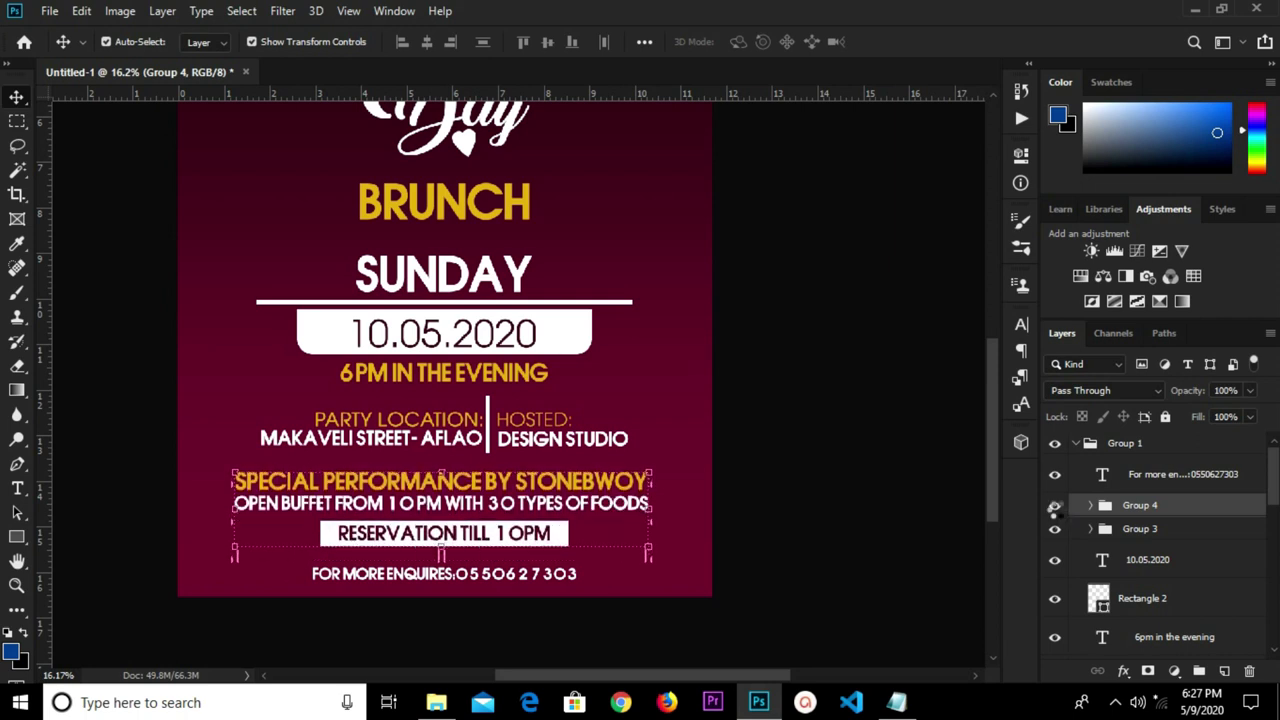
{"action": "left_click", "coordinate": [820, 574]}
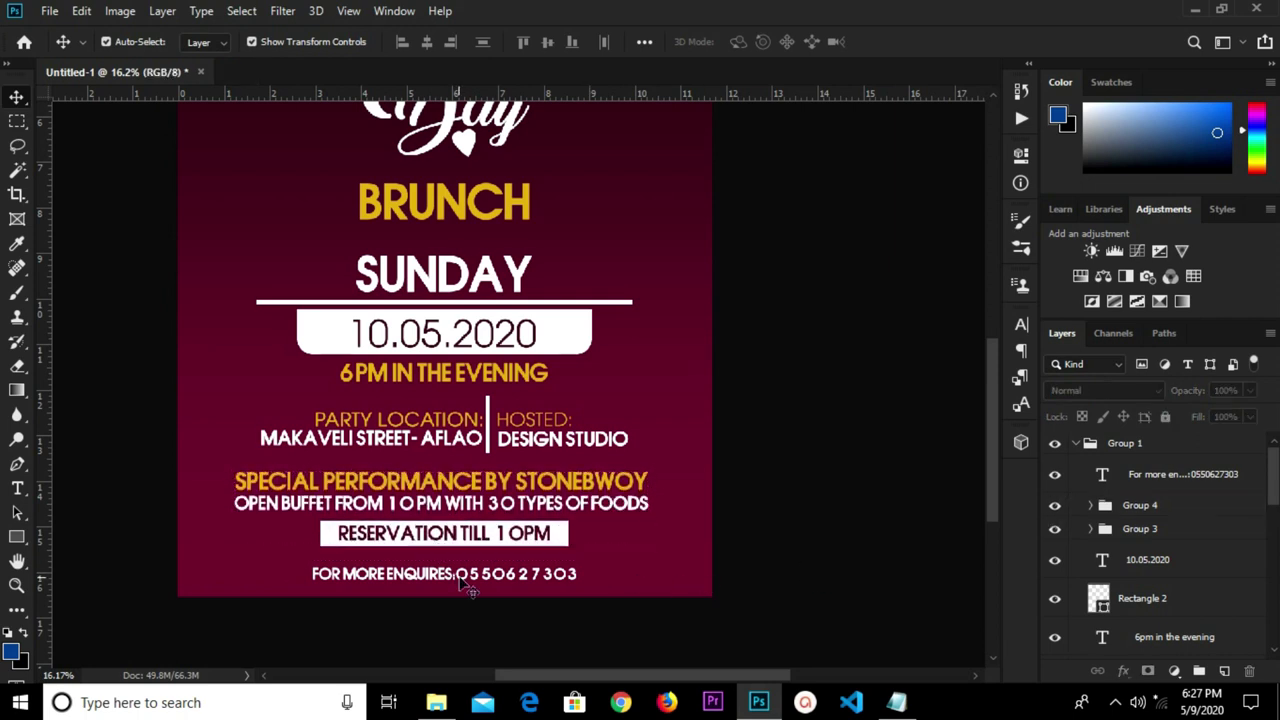
{"action": "left_click", "coordinate": [465, 584]}
{"action": "key", "text": "shift+Up"}
{"action": "key", "text": "shift+Up"}
{"action": "key", "text": "shift+Up"}
{"action": "key", "text": "shift+Up"}
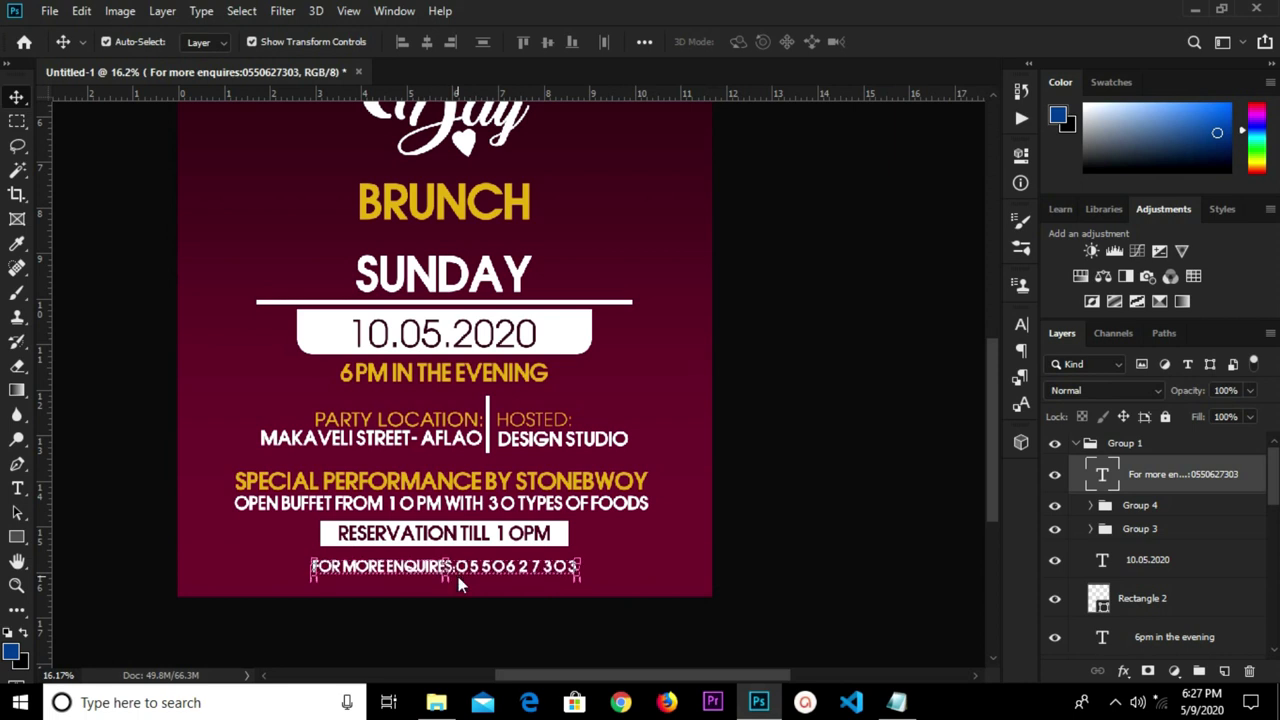
{"action": "left_click", "coordinate": [785, 455]}
{"action": "scroll", "coordinate": [766, 429], "scroll_direction": "down", "scroll_amount": 2}
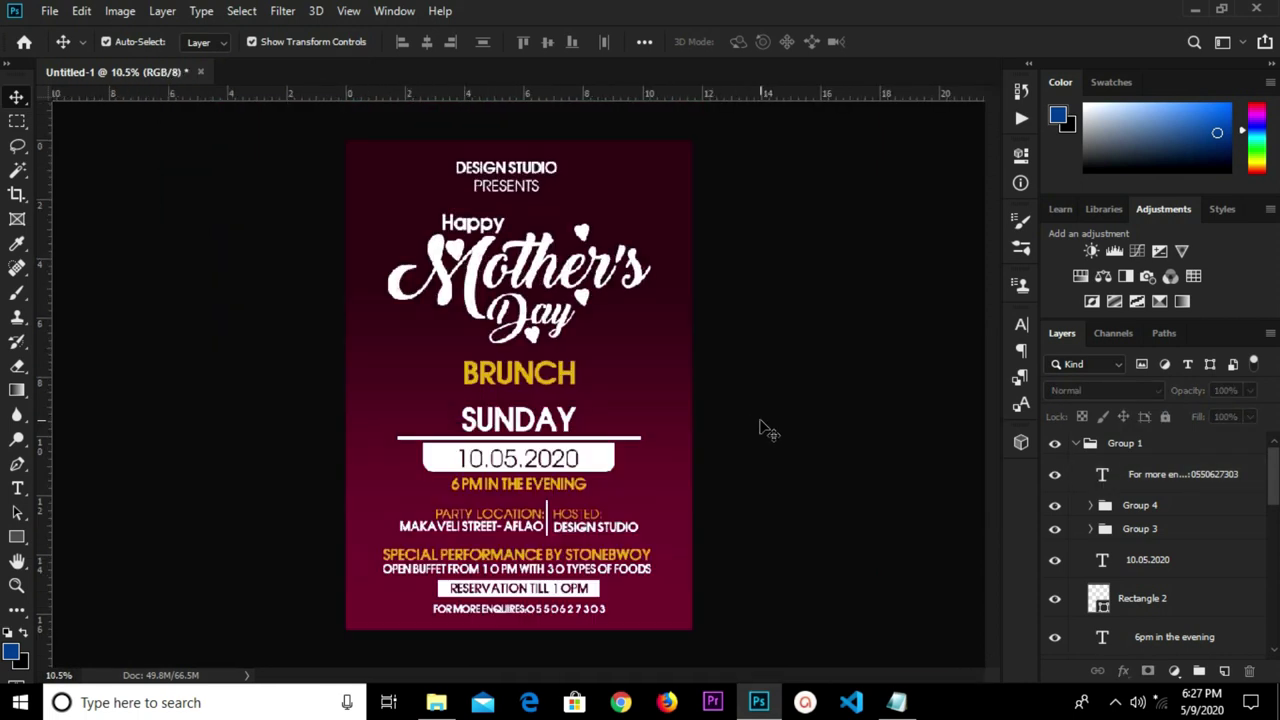
Step: Fill the small heart above Mother's with the gold sampled from BRUNCH
{"action": "scroll", "coordinate": [455, 235], "scroll_direction": "up", "scroll_amount": 1}
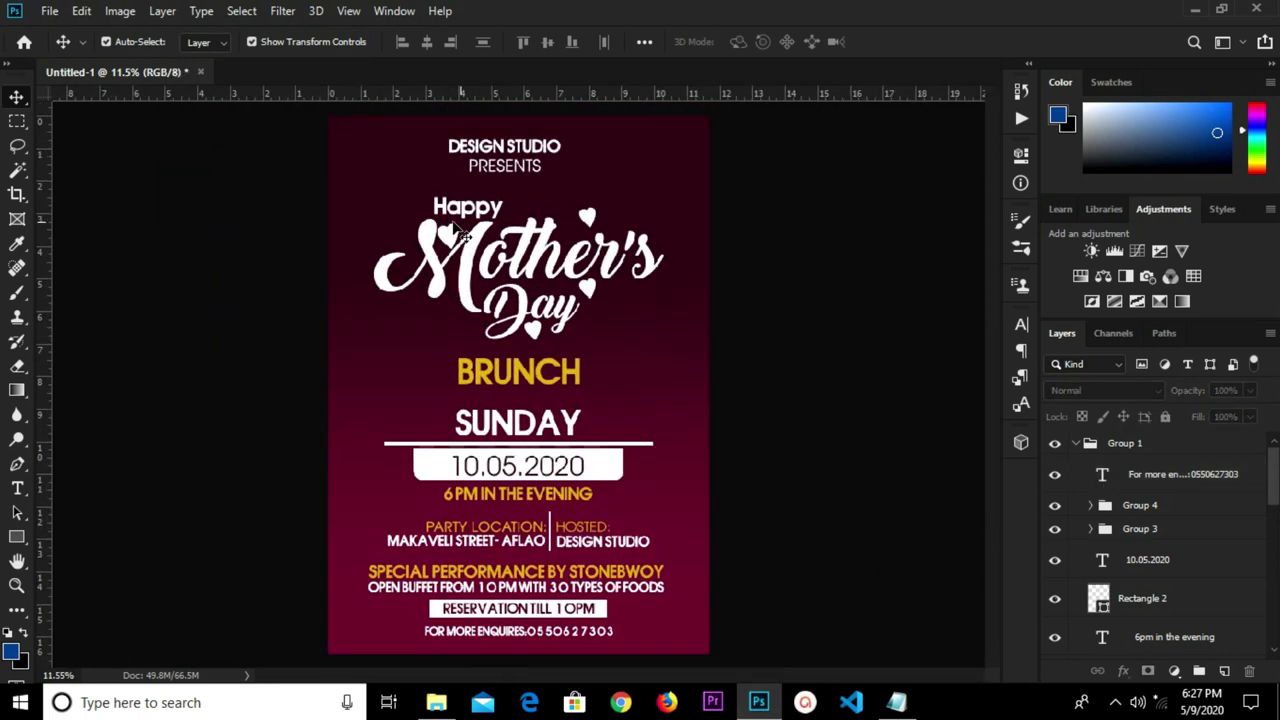
{"action": "left_click", "coordinate": [581, 233]}
{"action": "left_click", "coordinate": [17, 536]}
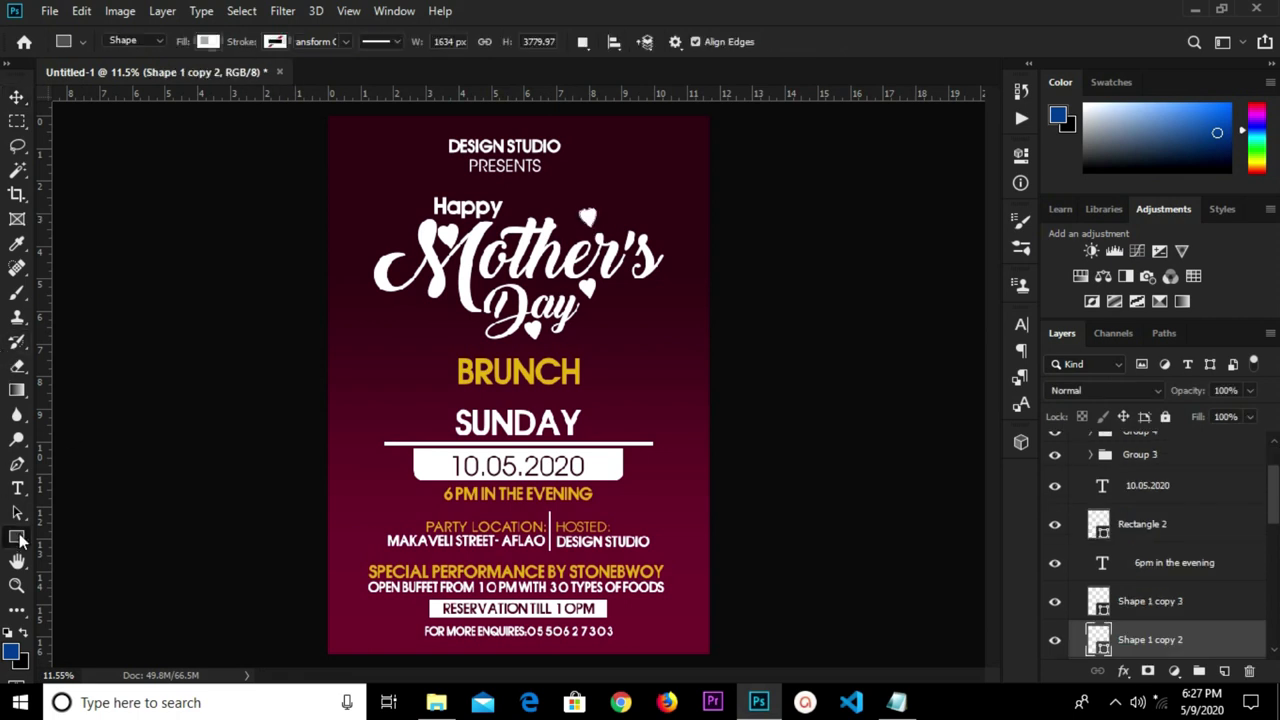
{"action": "left_click", "coordinate": [207, 42]}
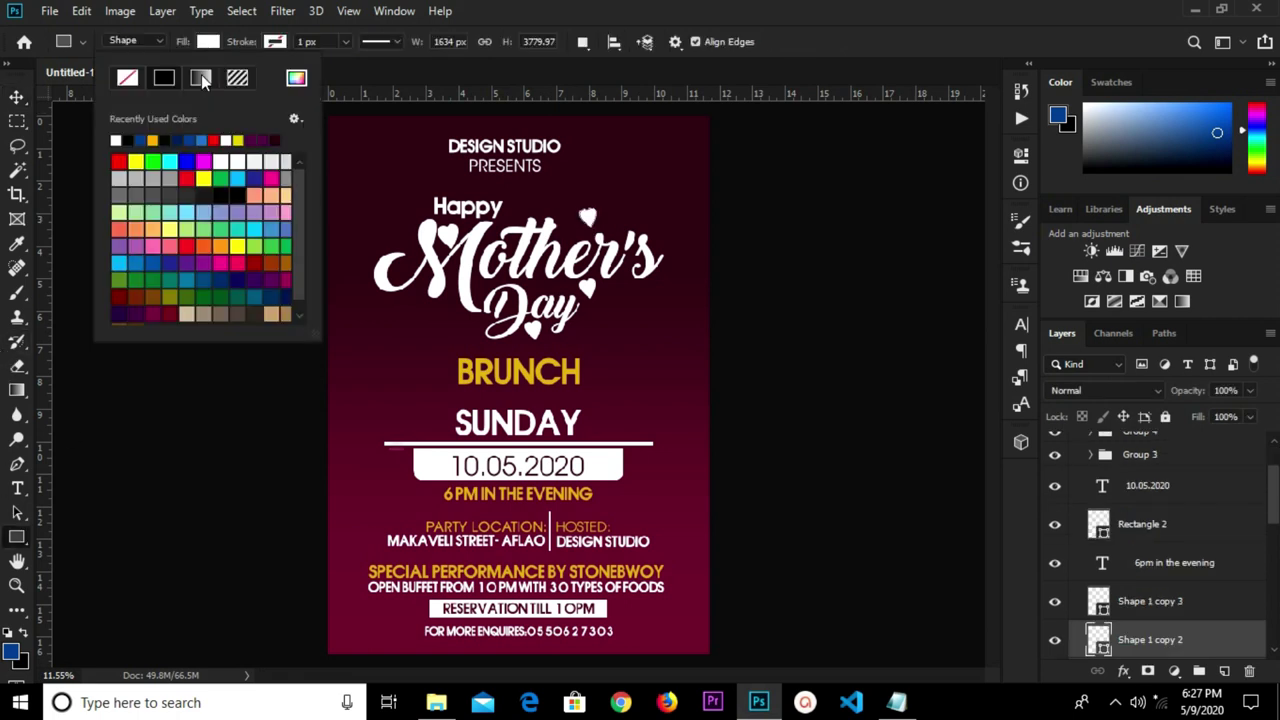
{"action": "left_click", "coordinate": [296, 78]}
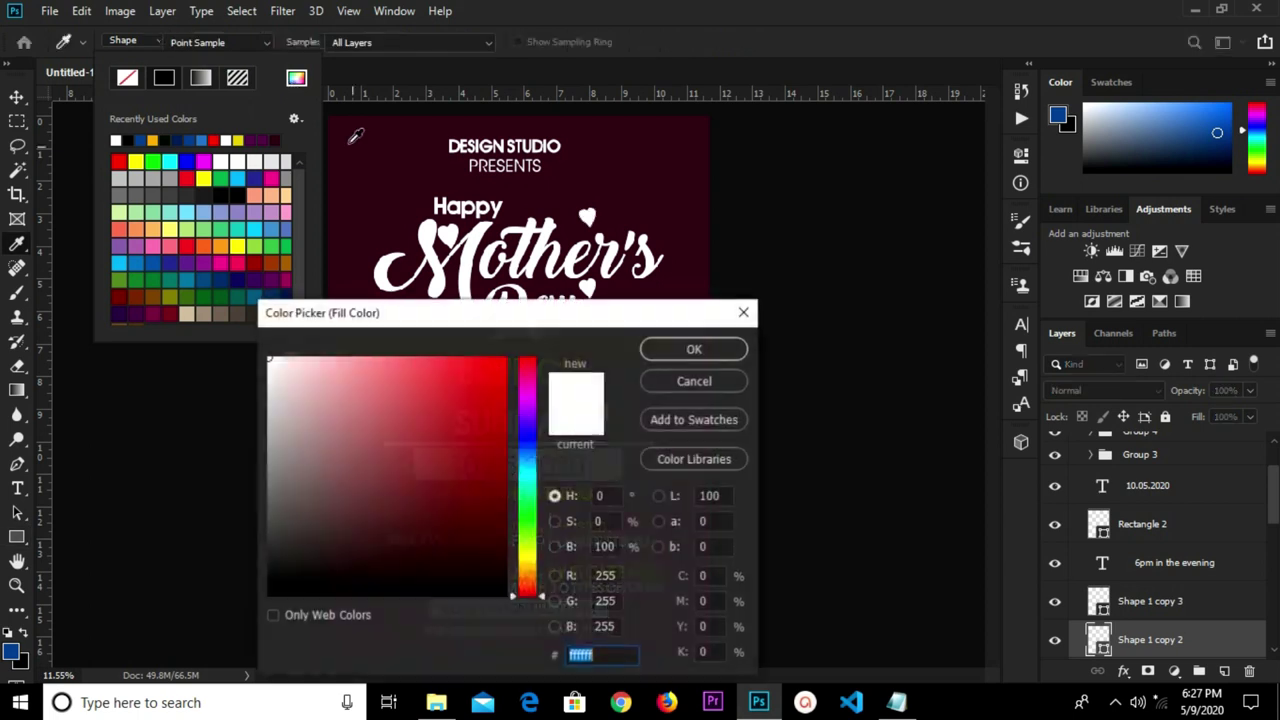
{"action": "left_click_drag", "start_coordinate": [525, 318], "coordinate": [539, 414]}
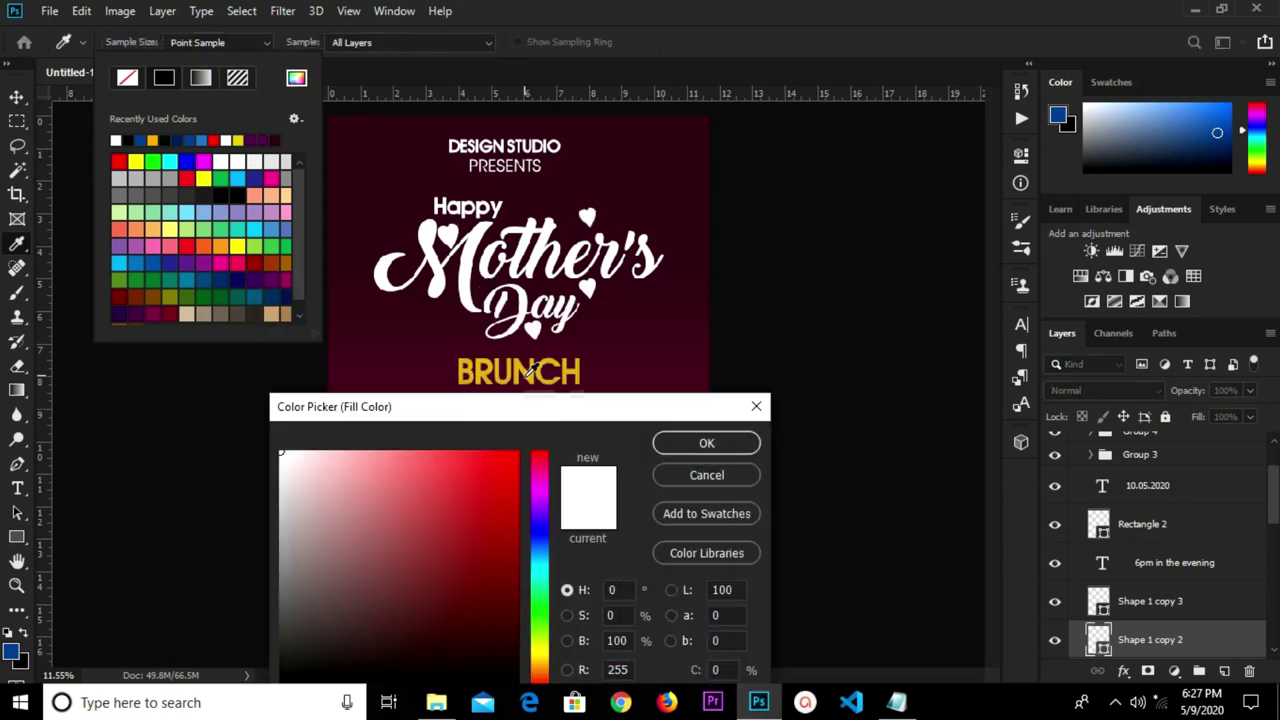
{"action": "left_click", "coordinate": [518, 368]}
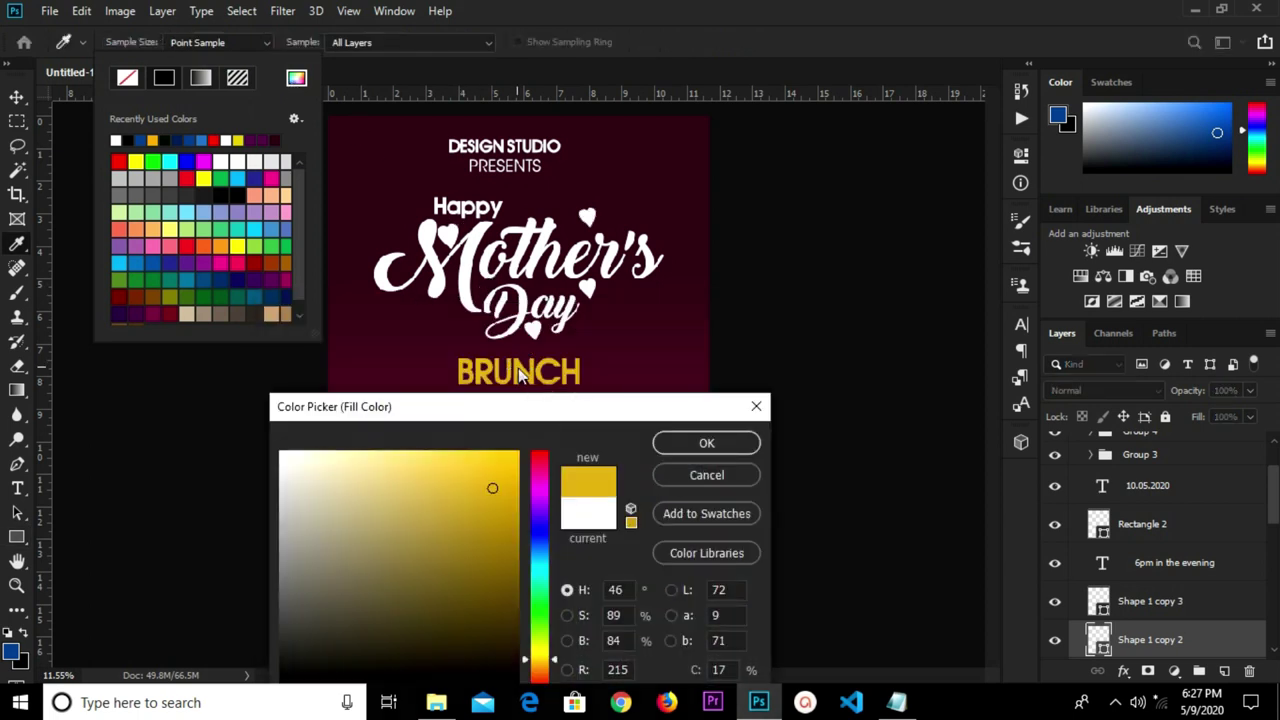
{"action": "left_click", "coordinate": [733, 450]}
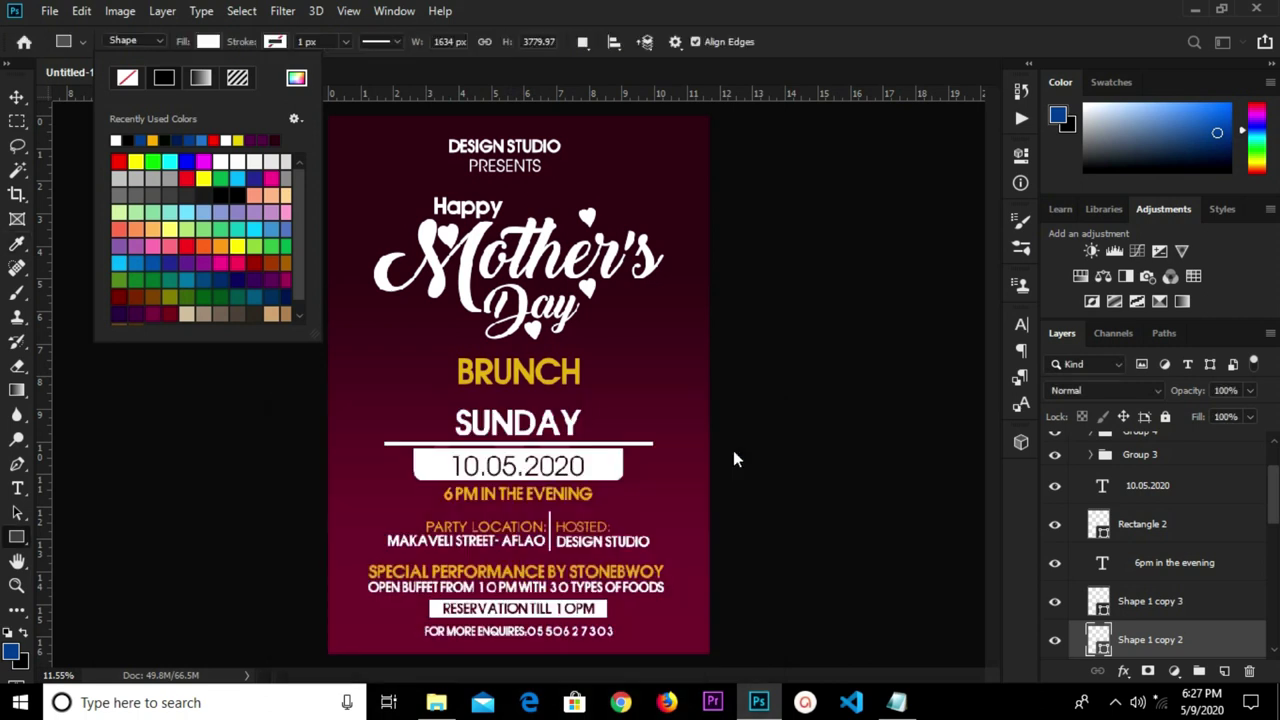
{"action": "left_click", "coordinate": [16, 97]}
{"action": "left_click", "coordinate": [217, 322]}
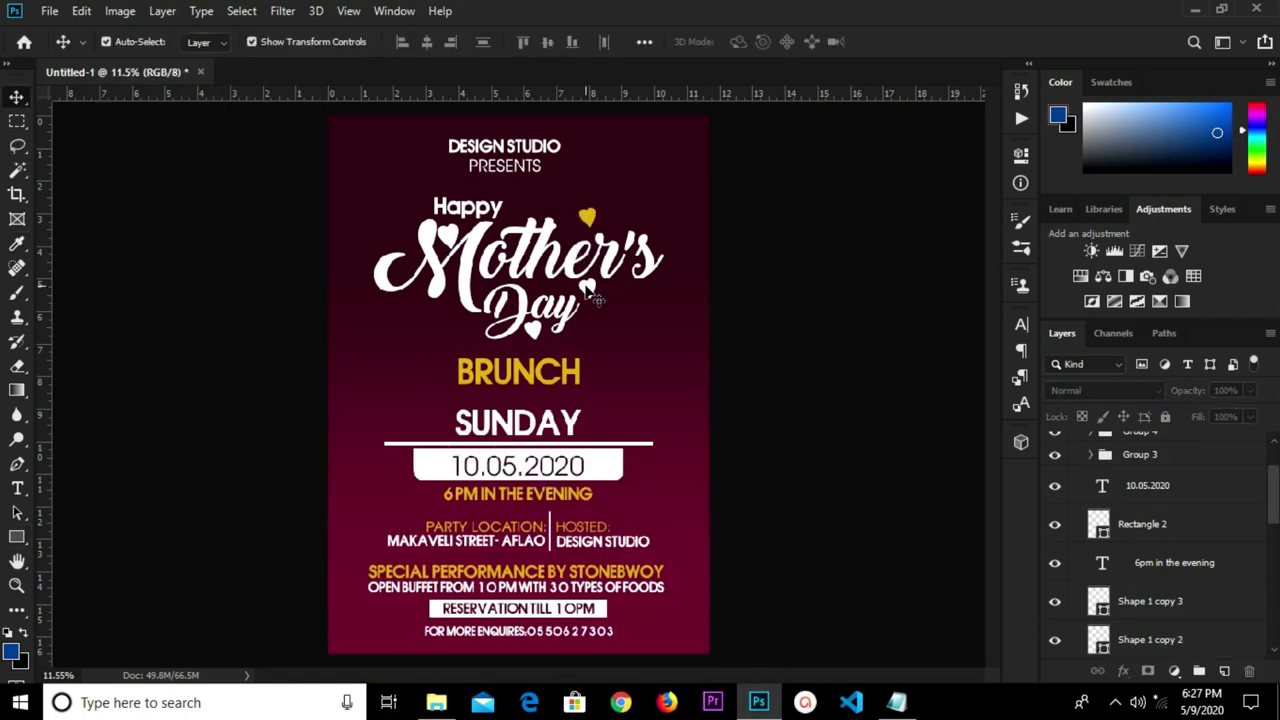
Step: Fill the small heart below Day with the same recently used gold
{"action": "left_click", "coordinate": [534, 326]}
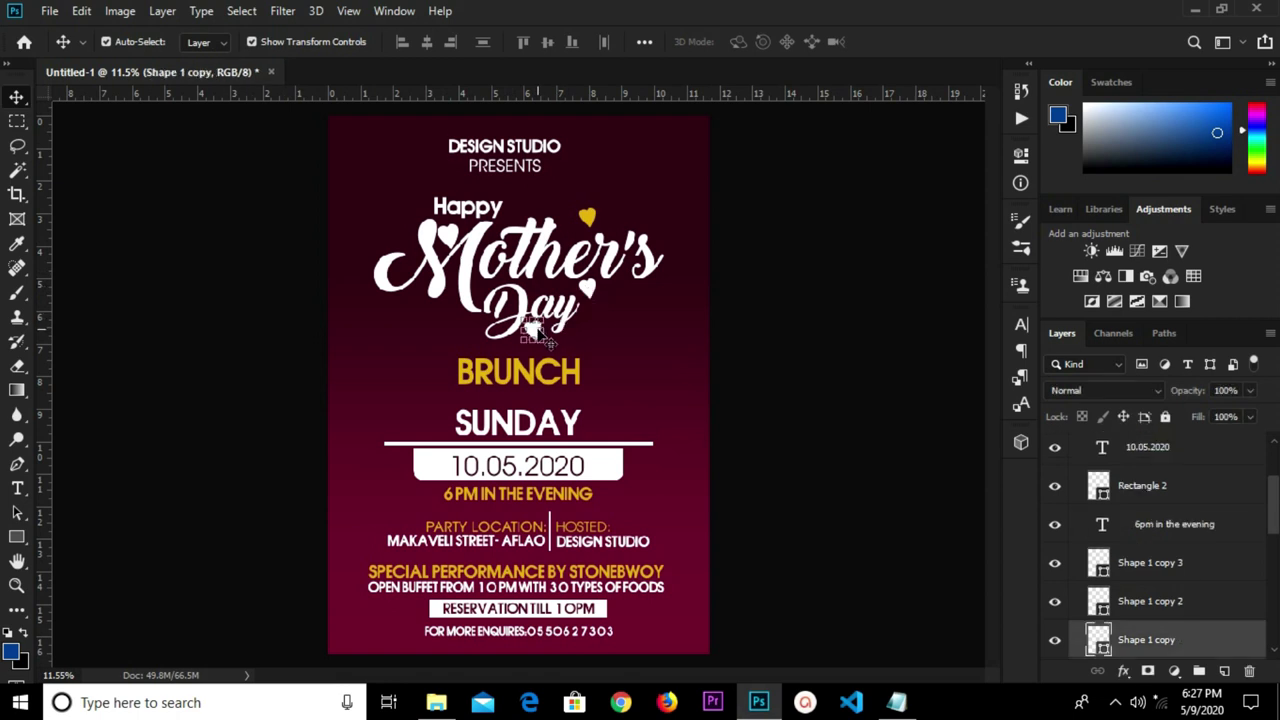
{"action": "left_click", "coordinate": [17, 535]}
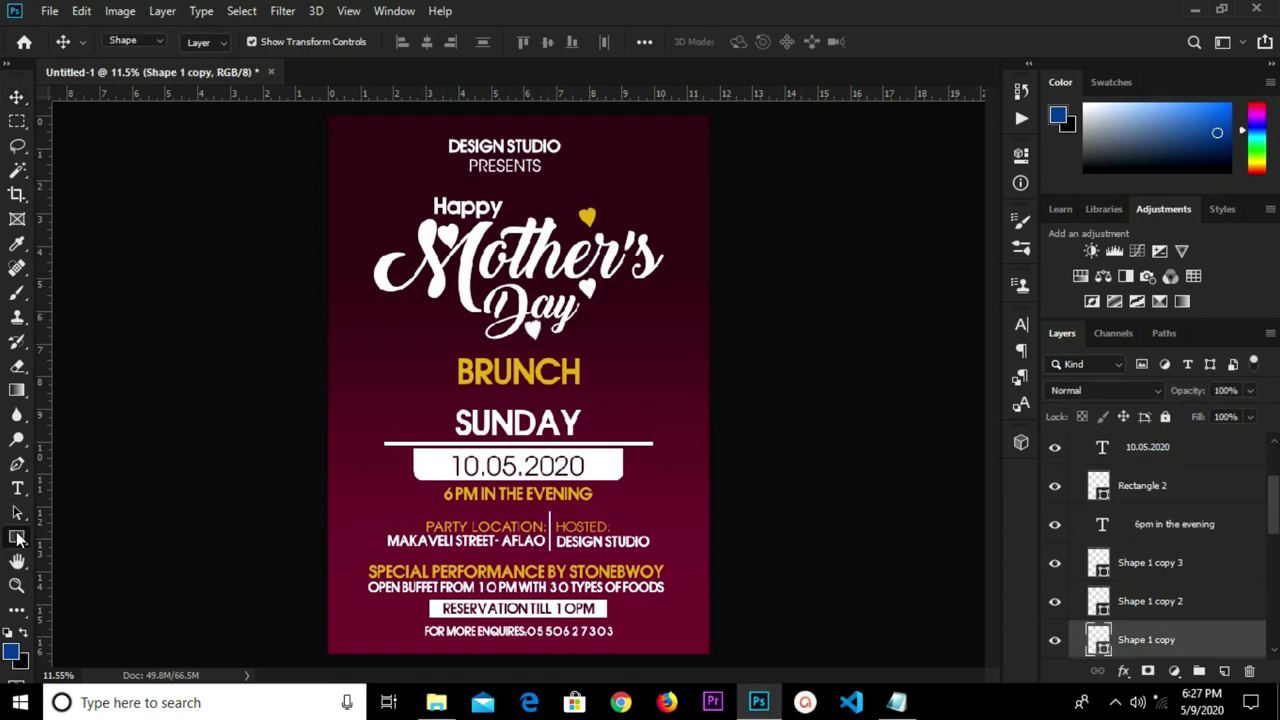
{"action": "left_click", "coordinate": [207, 42]}
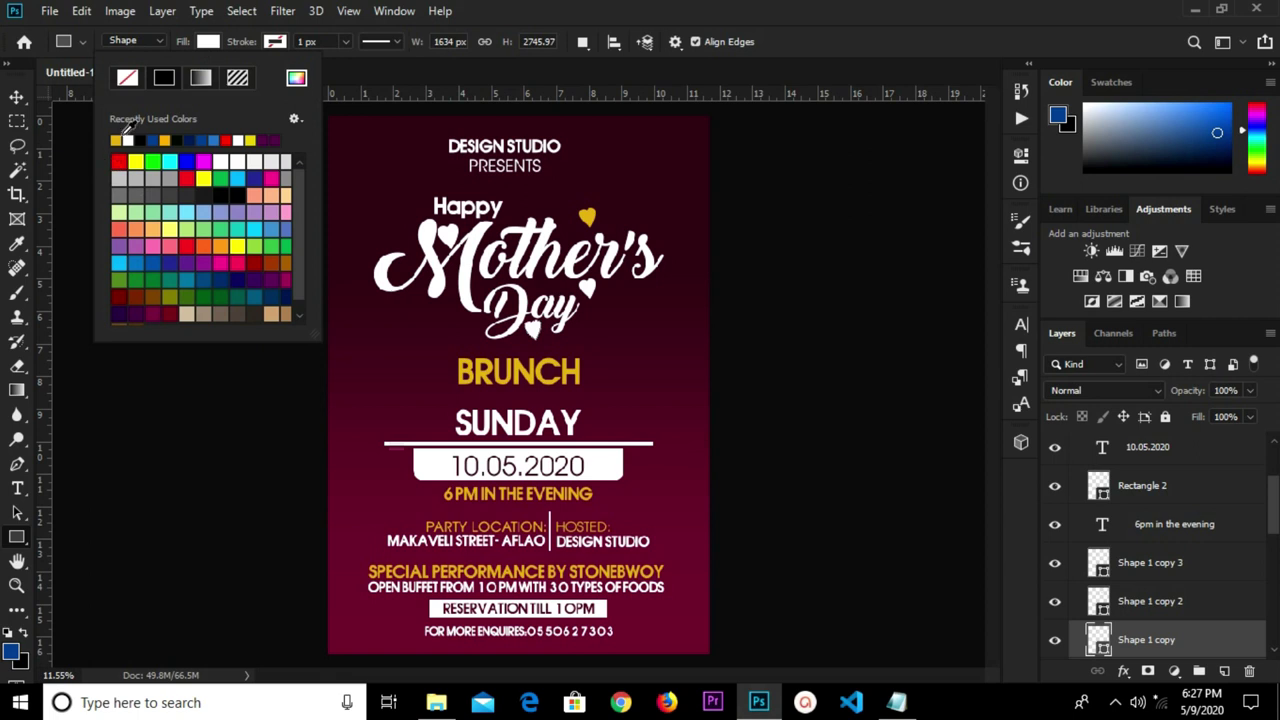
{"action": "left_click", "coordinate": [118, 140]}
{"action": "left_click", "coordinate": [15, 97]}
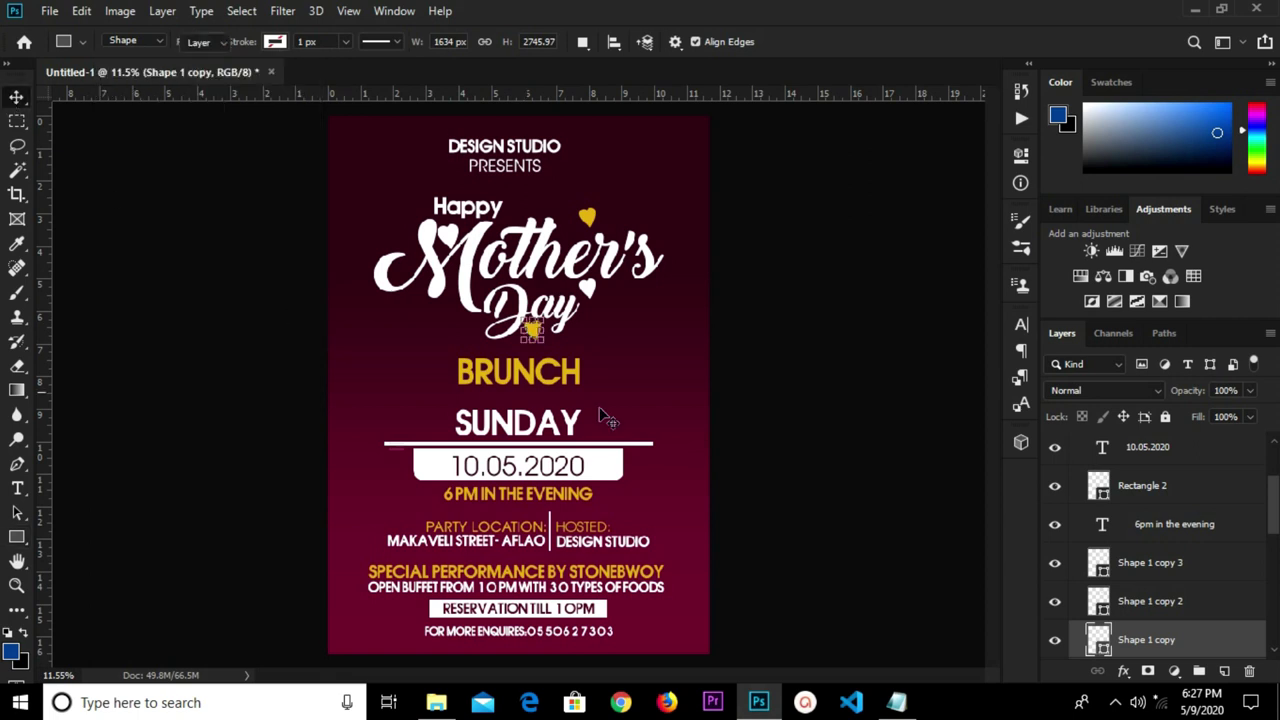
{"action": "left_click", "coordinate": [766, 420]}
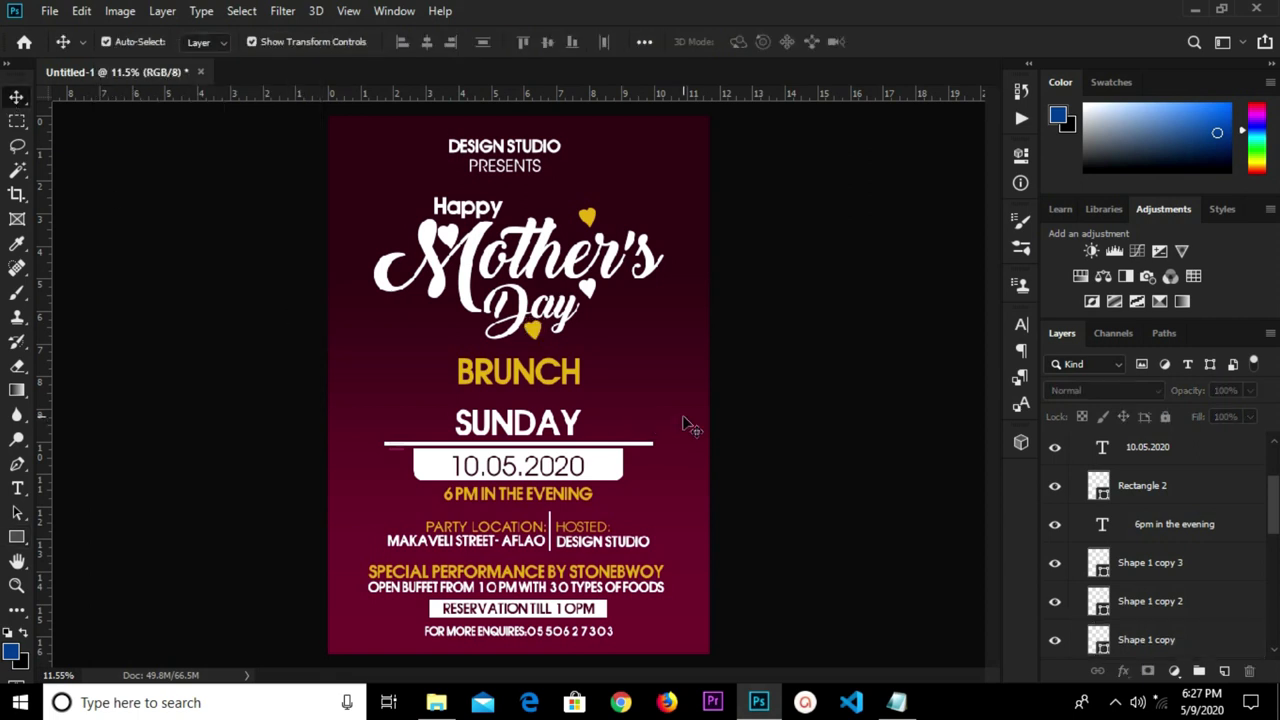
Step: Centre DESIGN STUDIO PRESENTS horizontally across the poster
{"action": "left_click", "coordinate": [515, 156]}
{"action": "key", "text": "ctrl+a"}
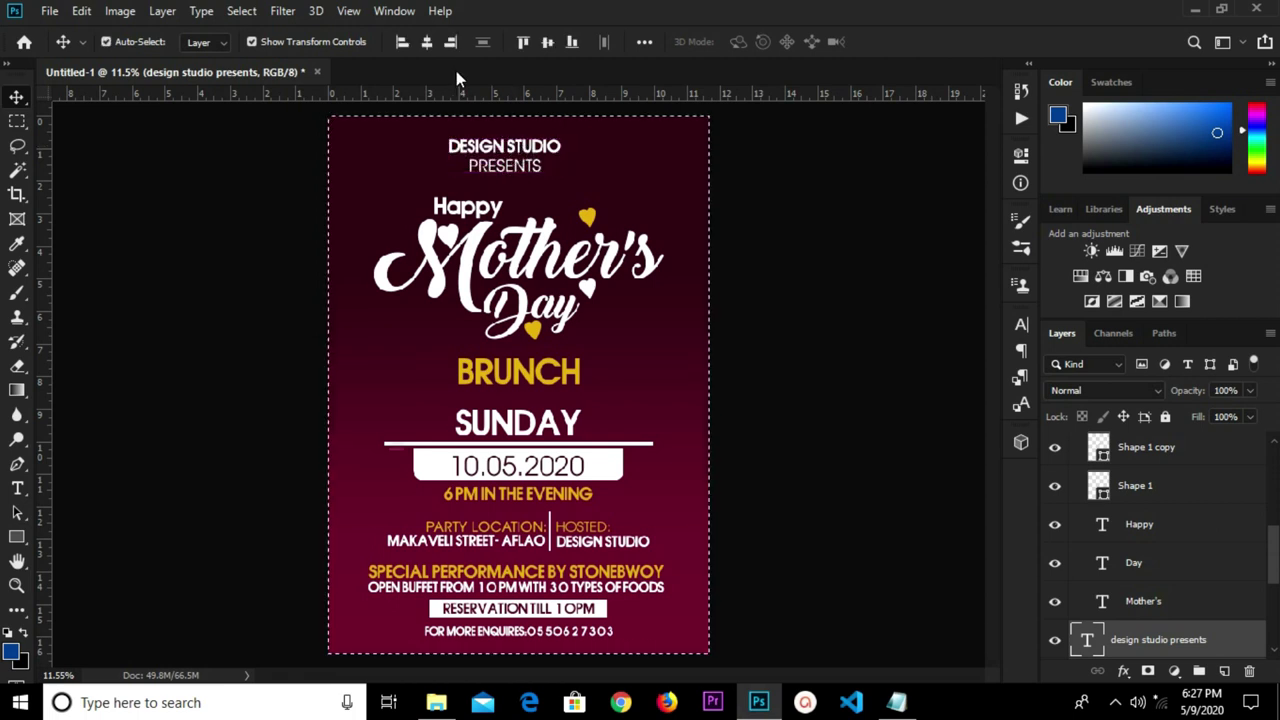
{"action": "left_click", "coordinate": [428, 42]}
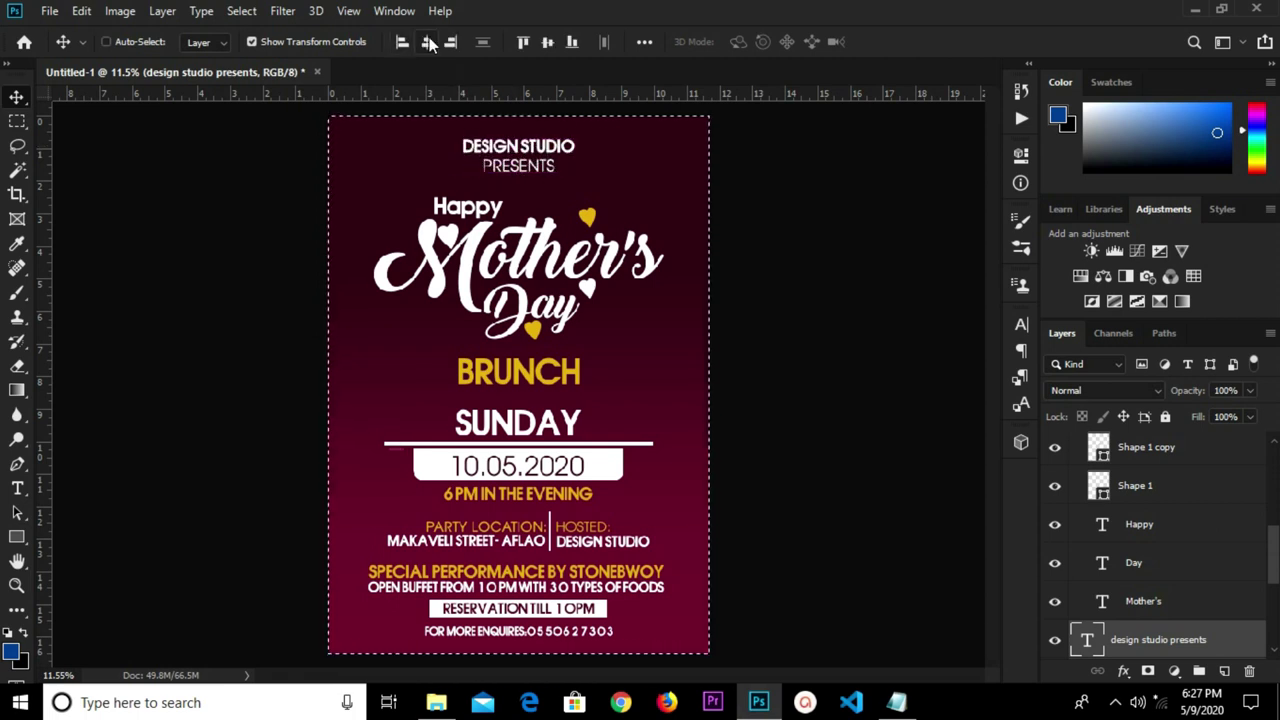
{"action": "key", "text": "ctrl+d"}
{"action": "left_click", "coordinate": [794, 374]}
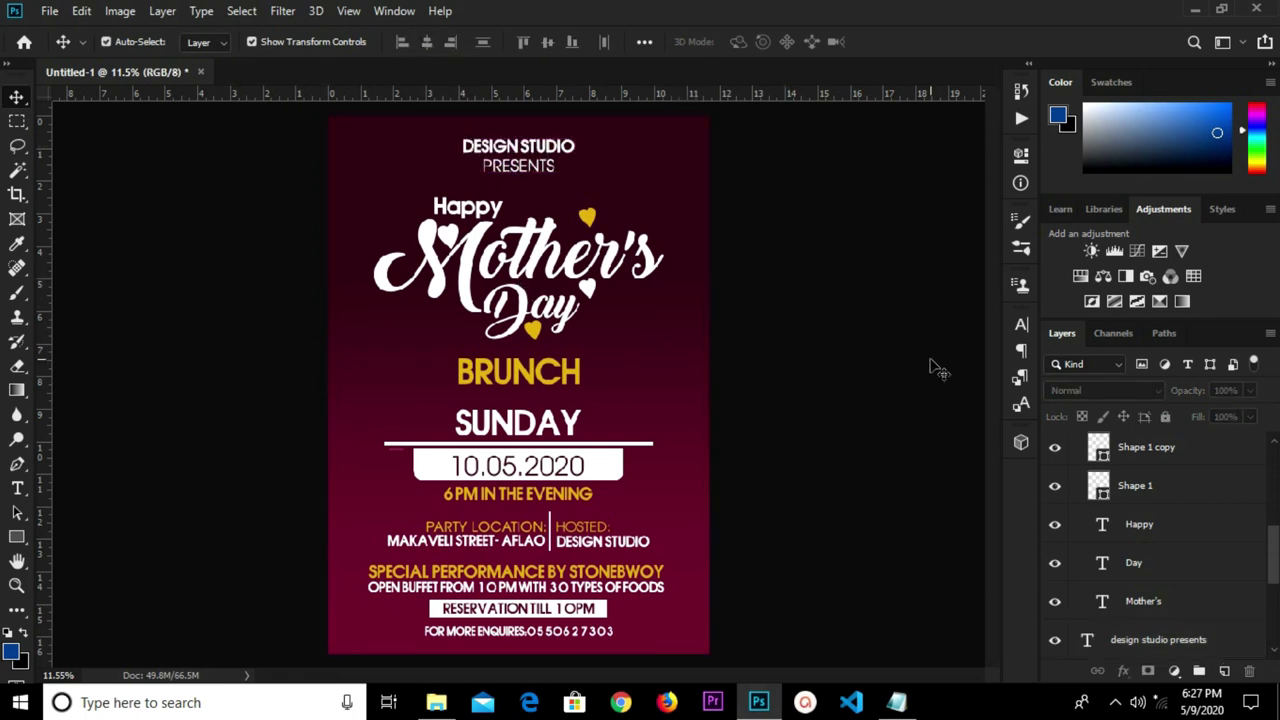
Step: Scale the small heart beside Happy down to about 86%
{"action": "scroll", "coordinate": [594, 283], "scroll_direction": "down", "scroll_amount": 1}
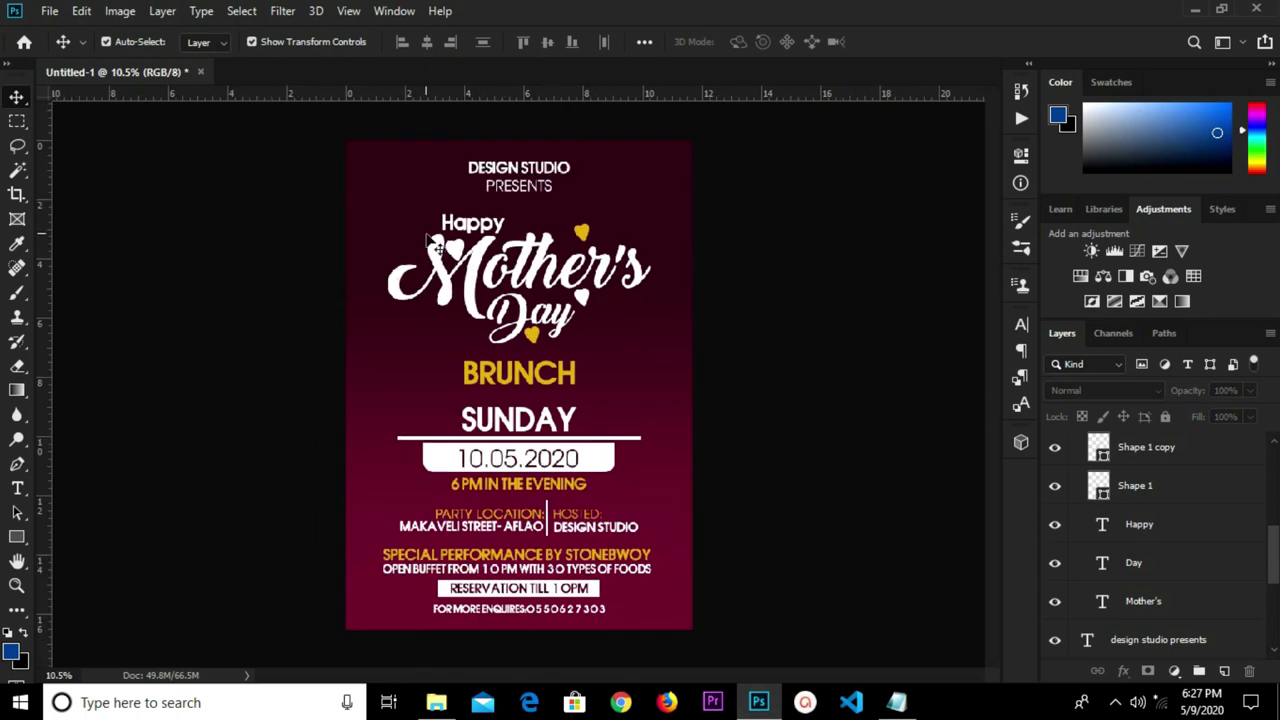
{"action": "left_click", "coordinate": [462, 254]}
{"action": "scroll", "coordinate": [462, 254], "scroll_direction": "up", "scroll_amount": 6}
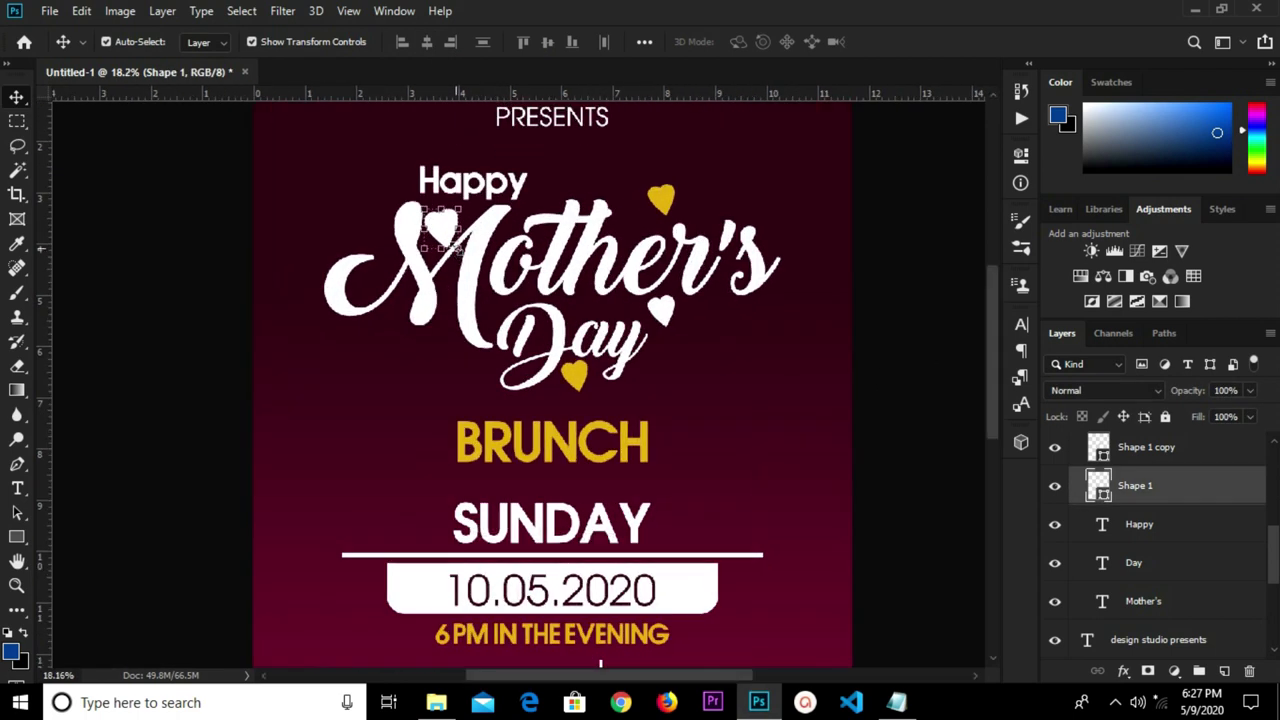
{"action": "key", "text": "ctrl+t"}
{"action": "left_click_drag", "start_coordinate": [460, 250], "coordinate": [451, 216]}
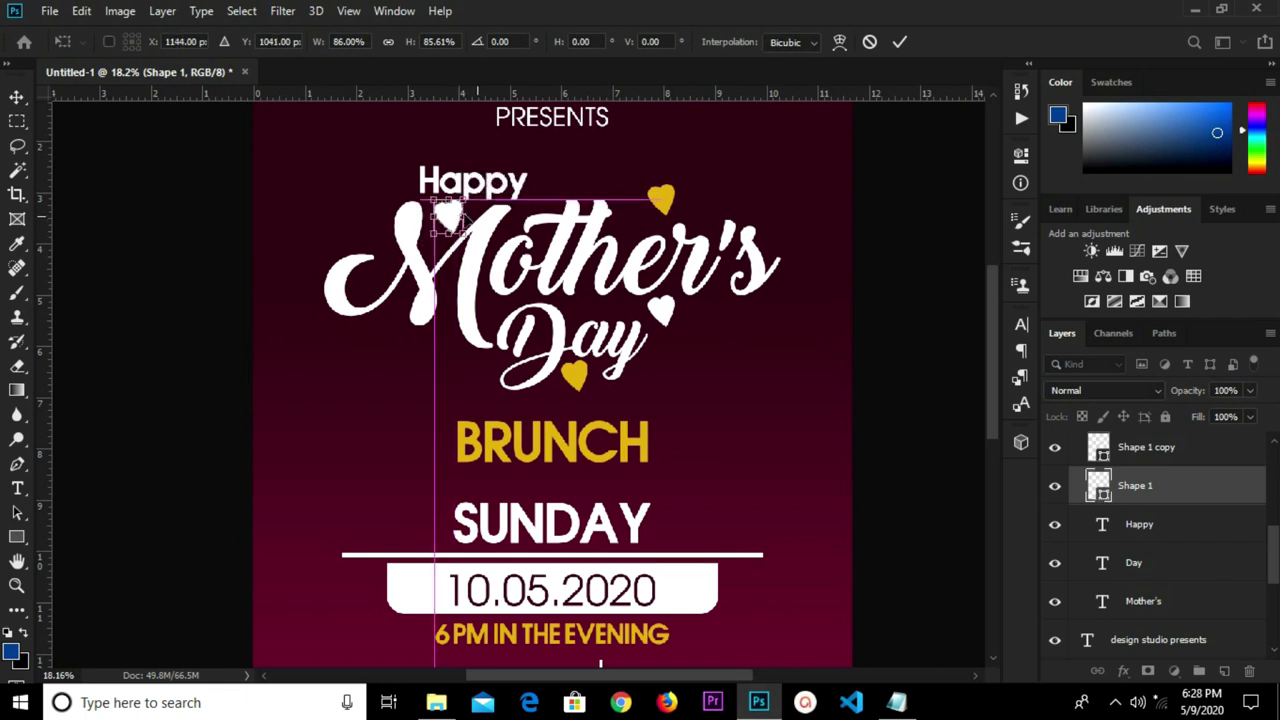
{"action": "left_click", "coordinate": [897, 45]}
{"action": "scroll", "coordinate": [806, 223], "scroll_direction": "down", "scroll_amount": 3}
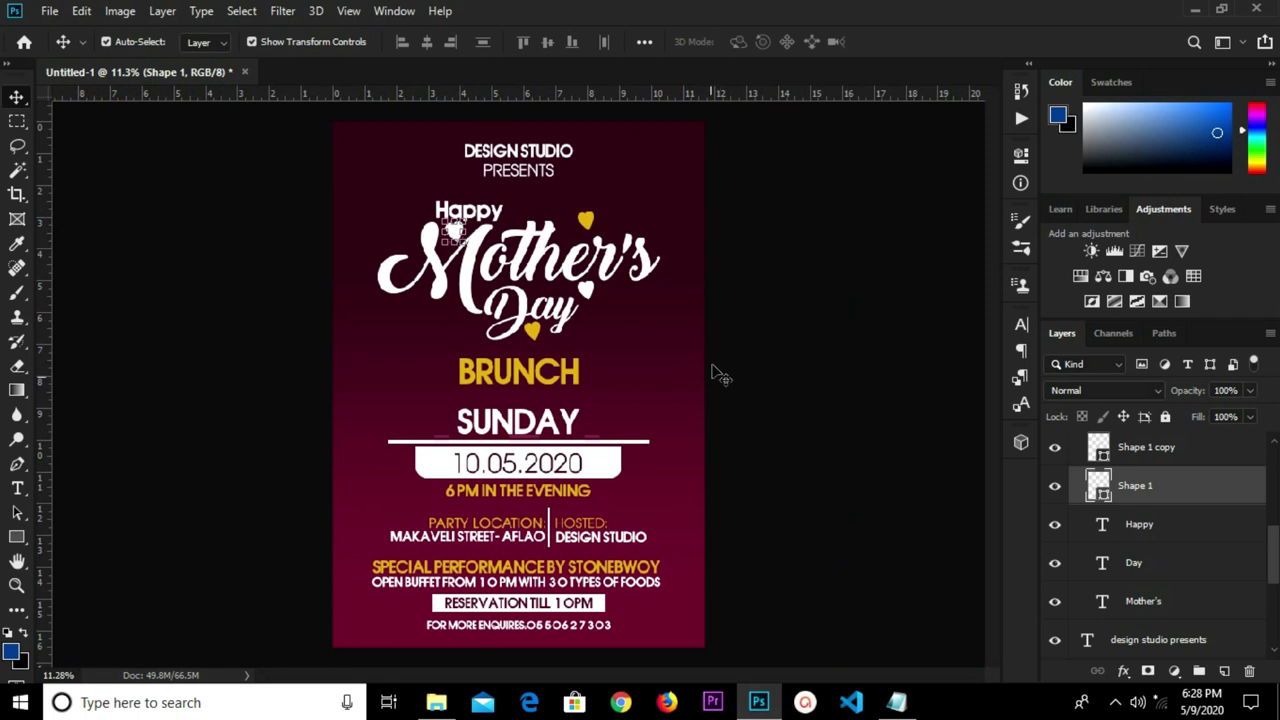
{"action": "left_click", "coordinate": [648, 357]}
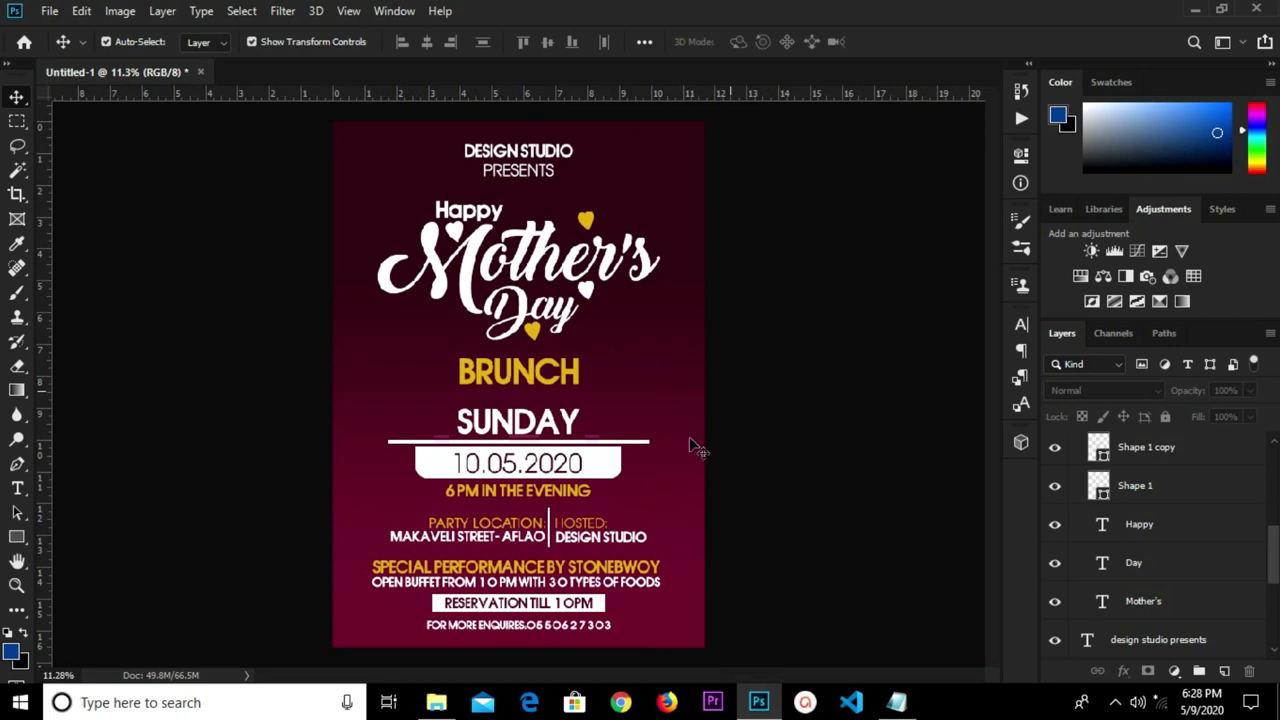
{"action": "scroll", "coordinate": [619, 512], "scroll_direction": "up", "scroll_amount": 1}
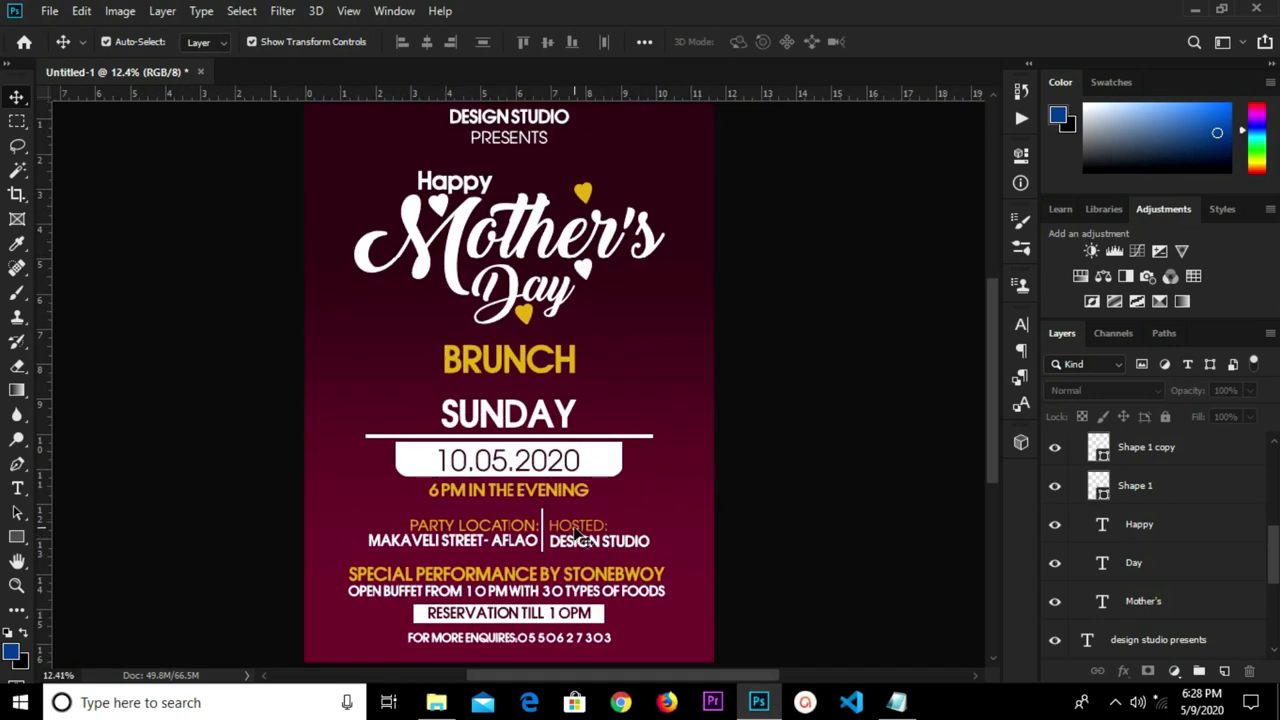
{"action": "scroll", "coordinate": [592, 505], "scroll_direction": "down", "scroll_amount": 1}
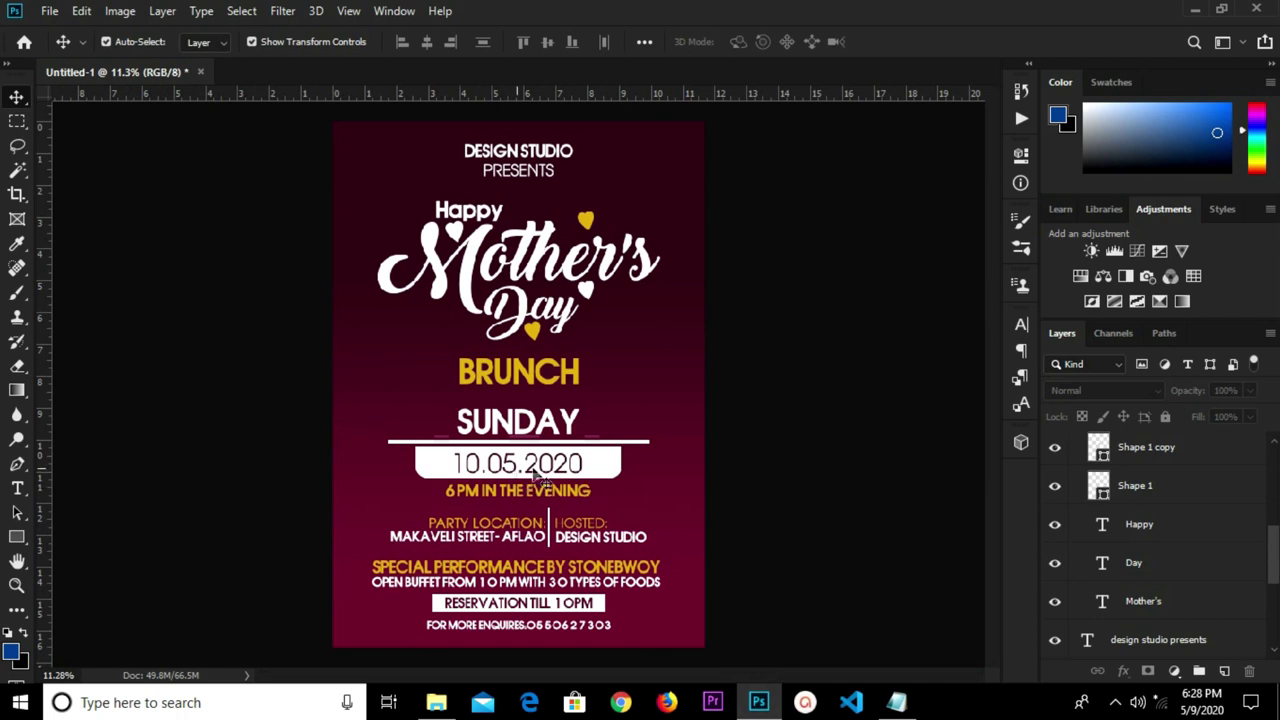